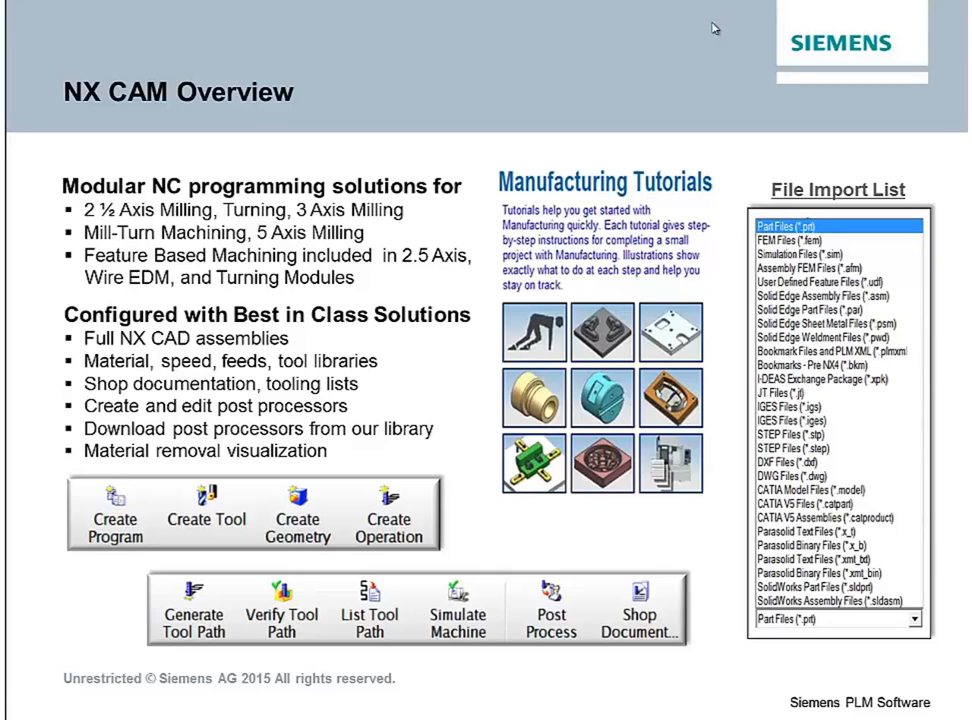
key(Right)
key(Right)
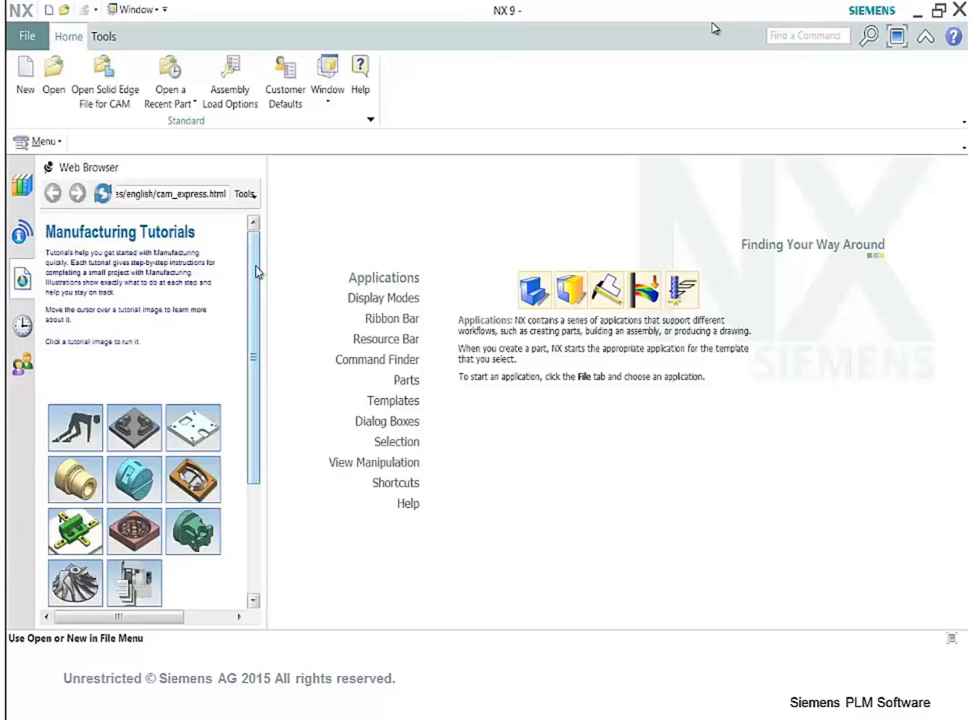
Open the Parasolid text file Core-insert.x_t from the core-insert folder under Parts as a model for machining.
drag(256, 272, 271, 384)
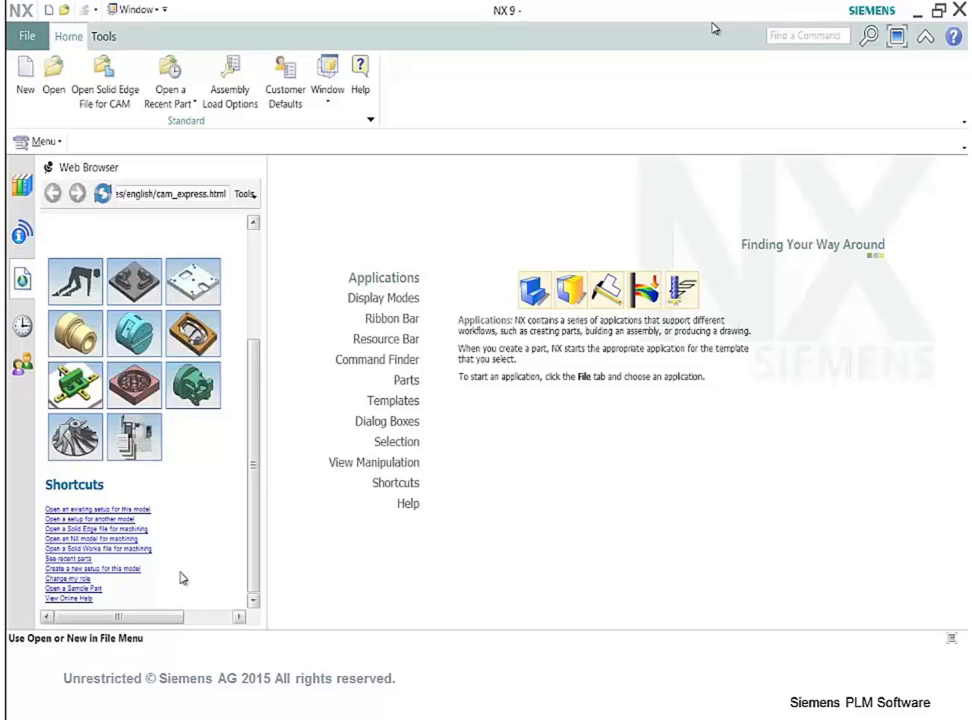
click(113, 540)
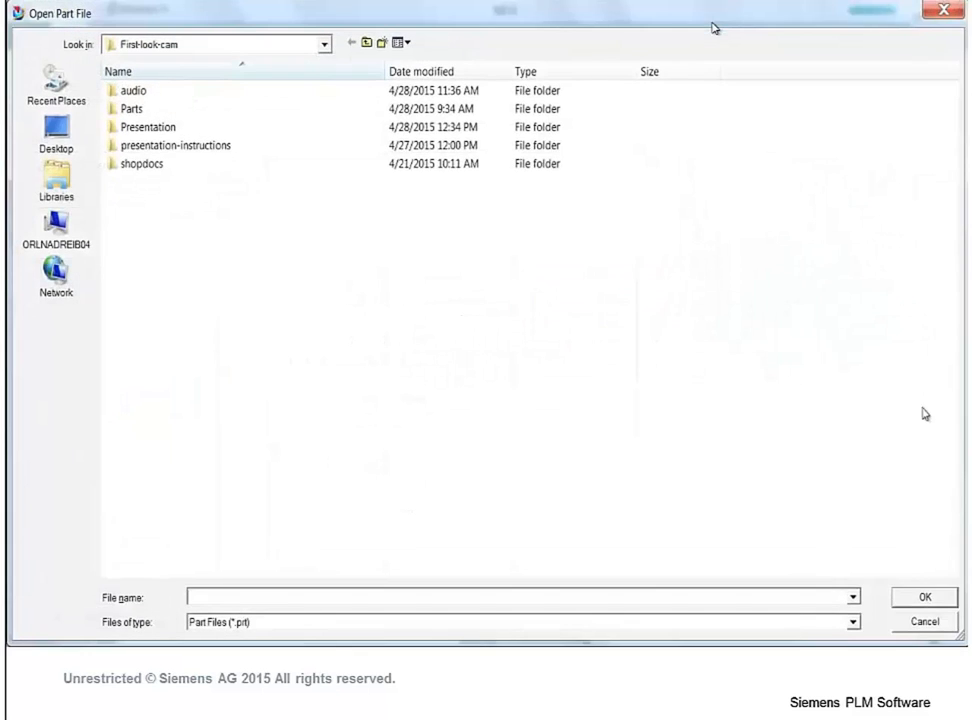
double_click(160, 112)
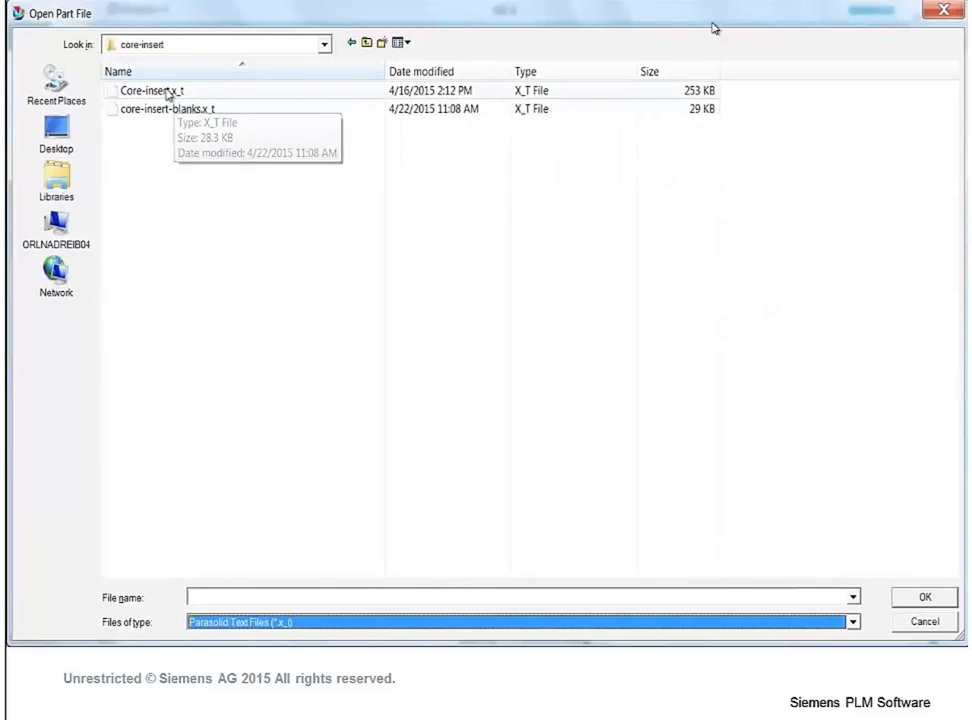
click(166, 92)
click(925, 597)
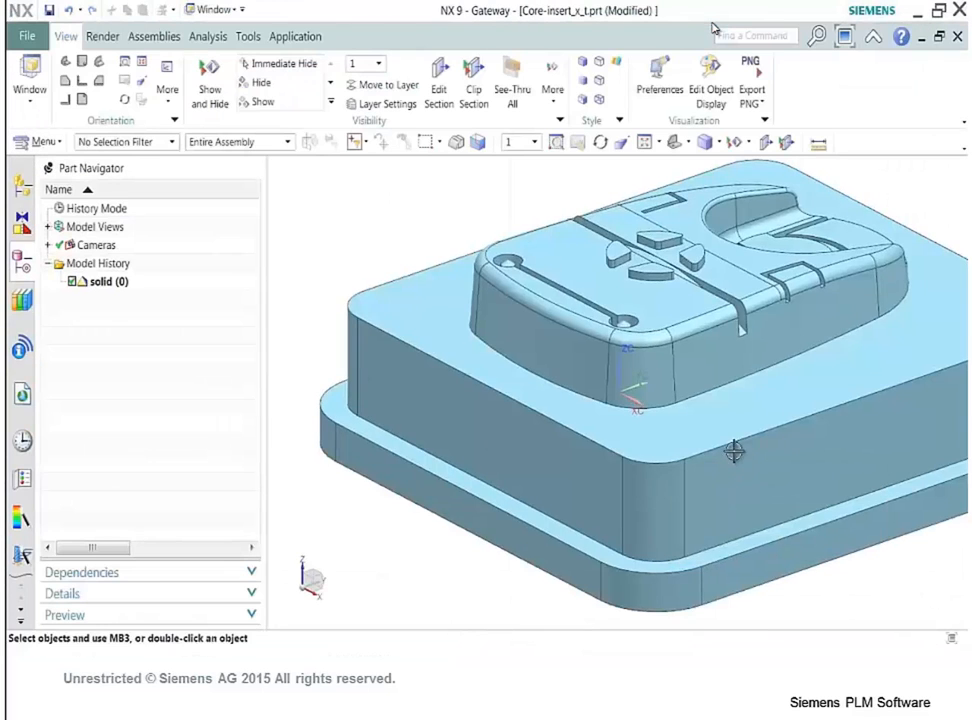
Create a new manufacturing setup for the core insert from the General Setup template in millimetres, keeping the file name Core-insert_x_t_setup_4.prt.
scroll(738, 449, down, 3)
middle_drag(738, 449, 590, 395)
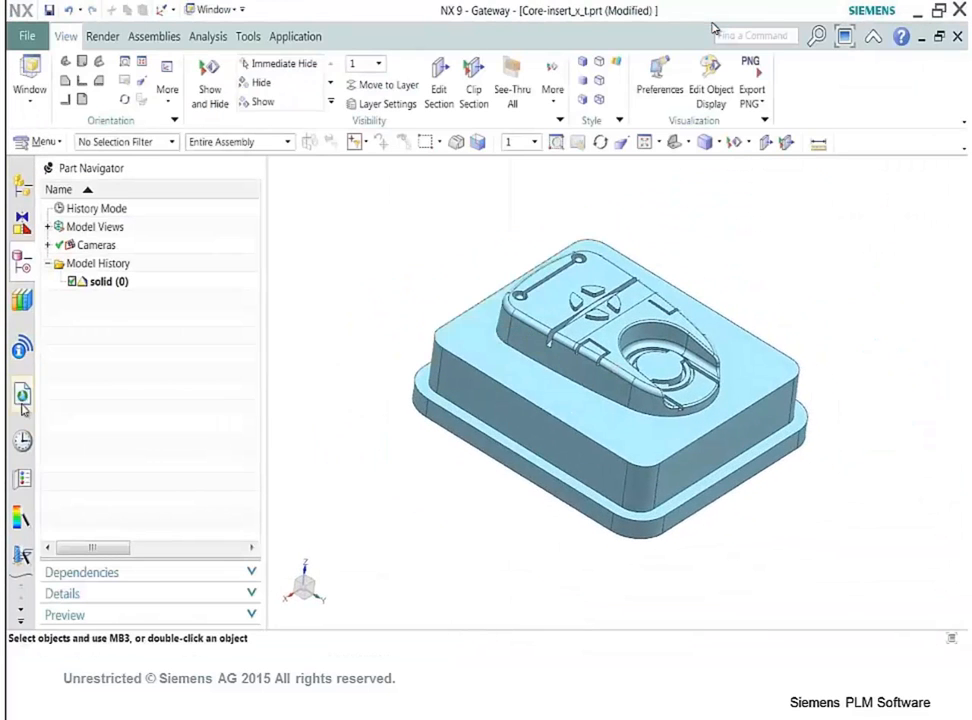
click(22, 393)
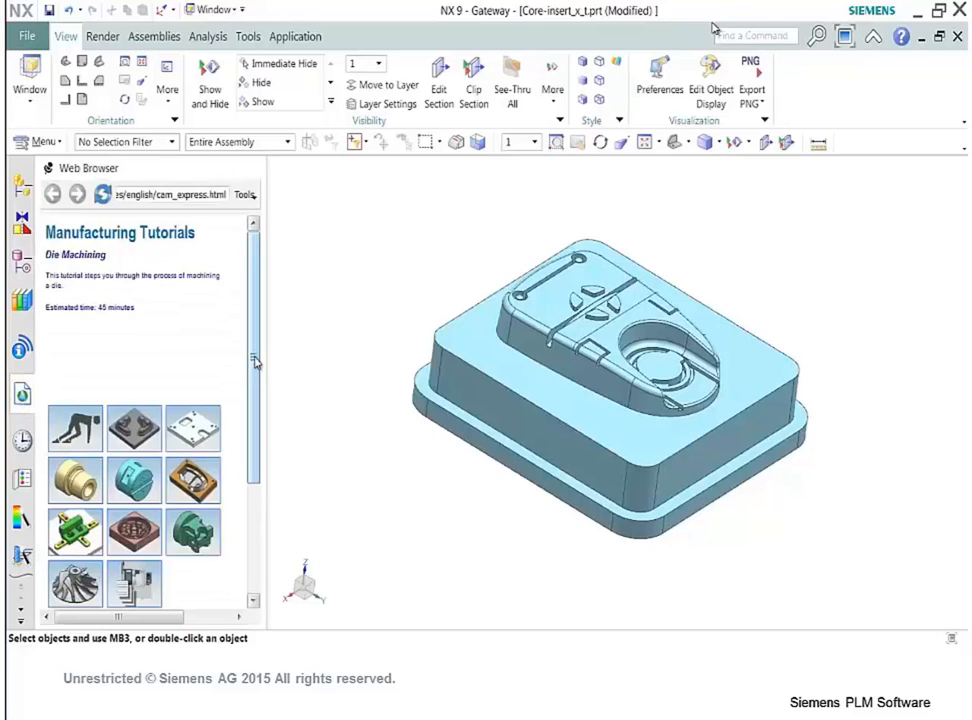
drag(254, 358, 255, 638)
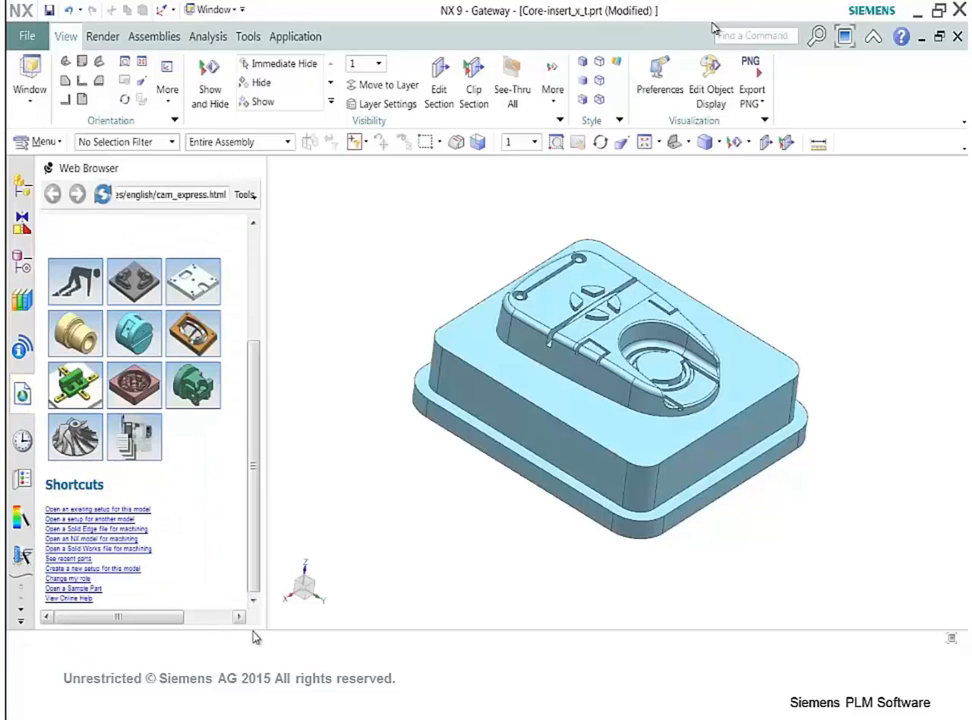
click(117, 570)
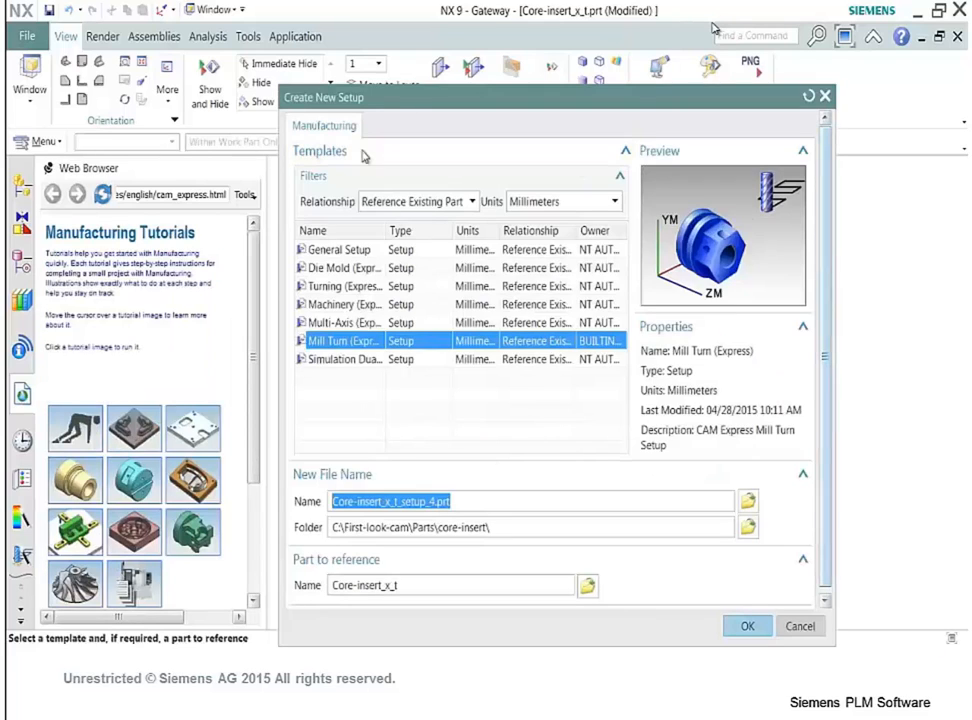
click(352, 252)
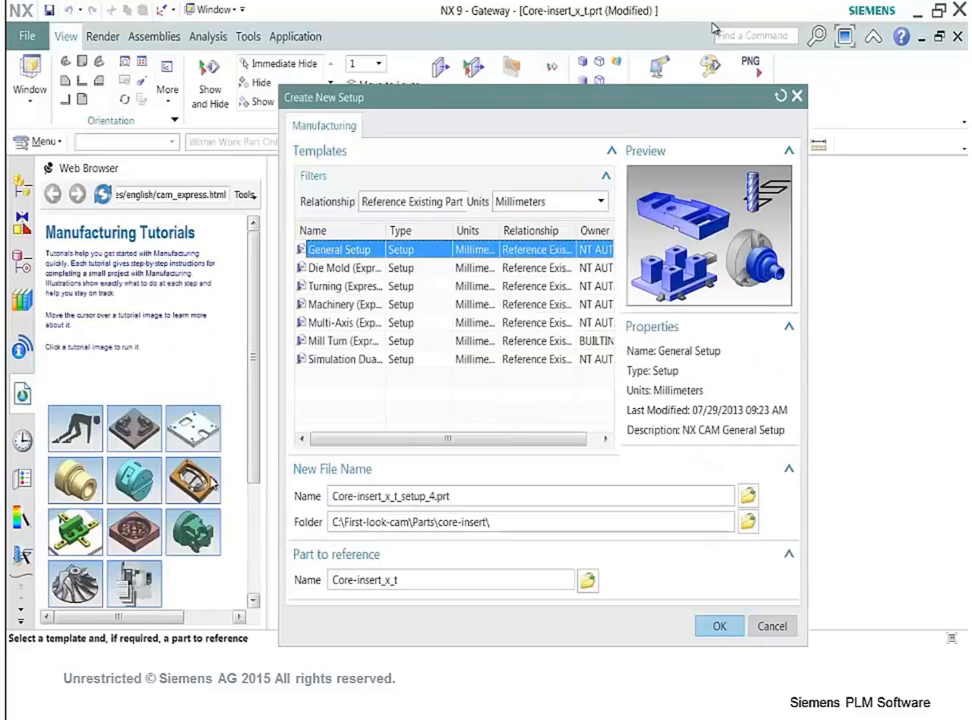
click(715, 625)
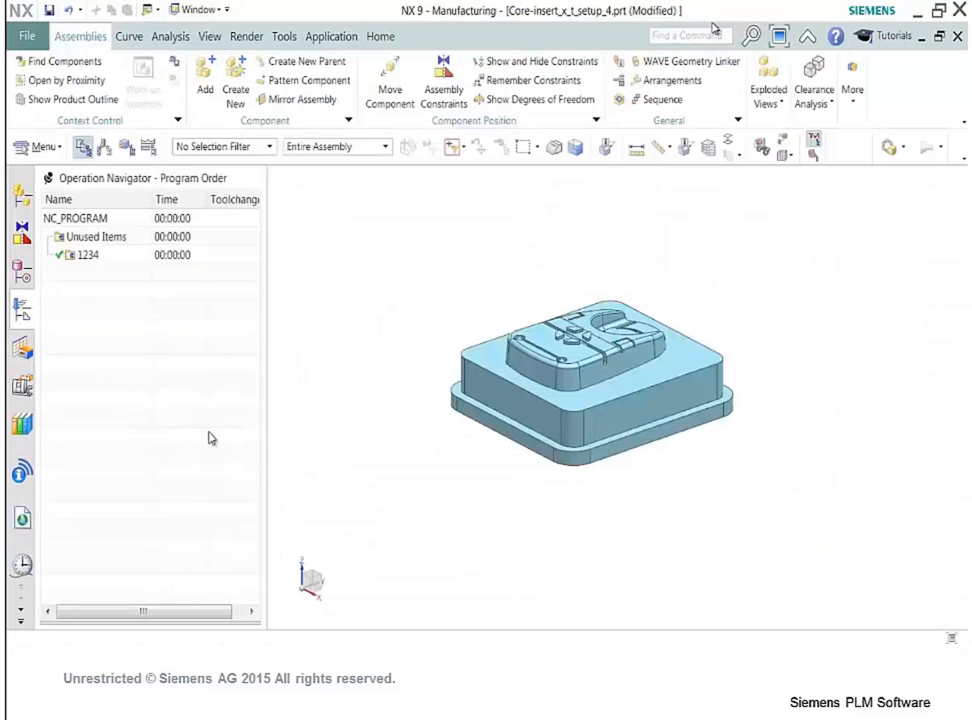
Examine the setup's machine tool and geometry structures, expanding CARRIER and MCS_MILL.
middle_drag(614, 404, 466, 451)
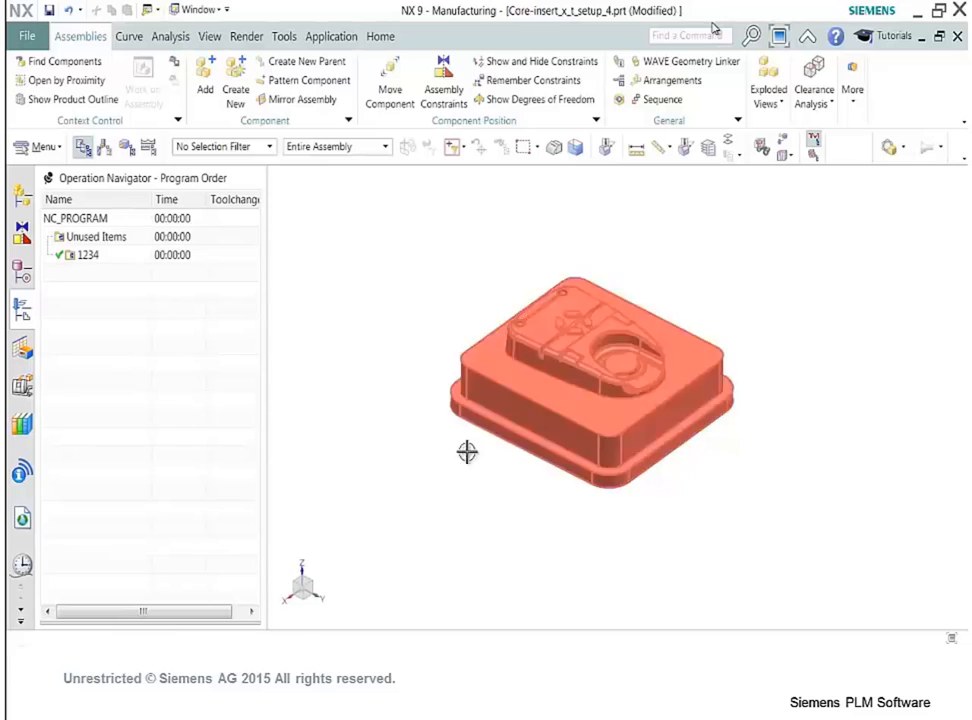
click(104, 150)
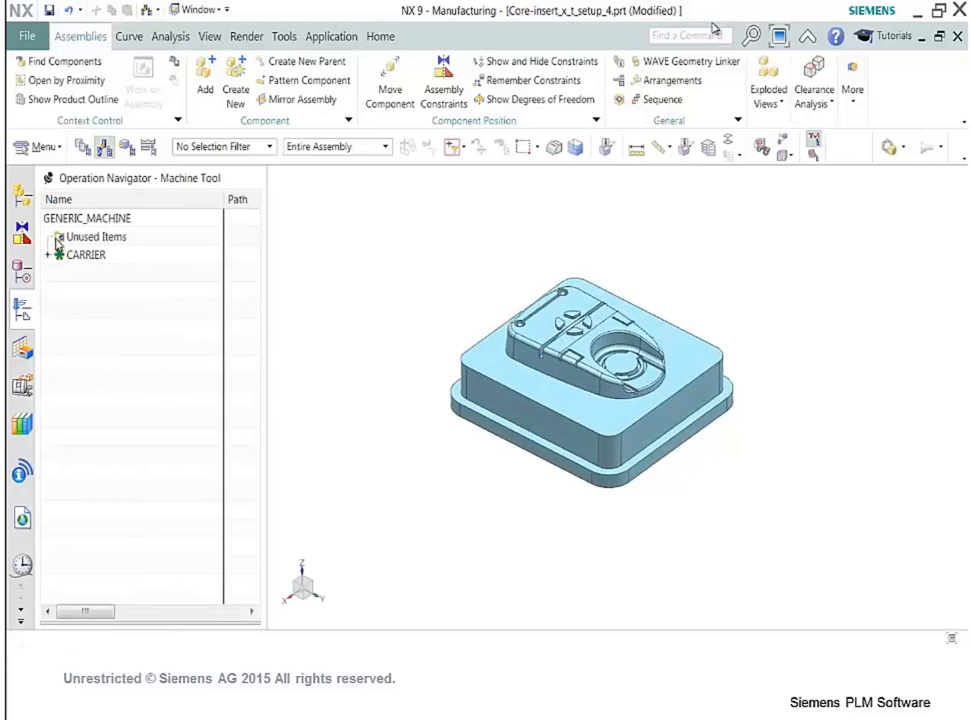
click(50, 256)
click(126, 148)
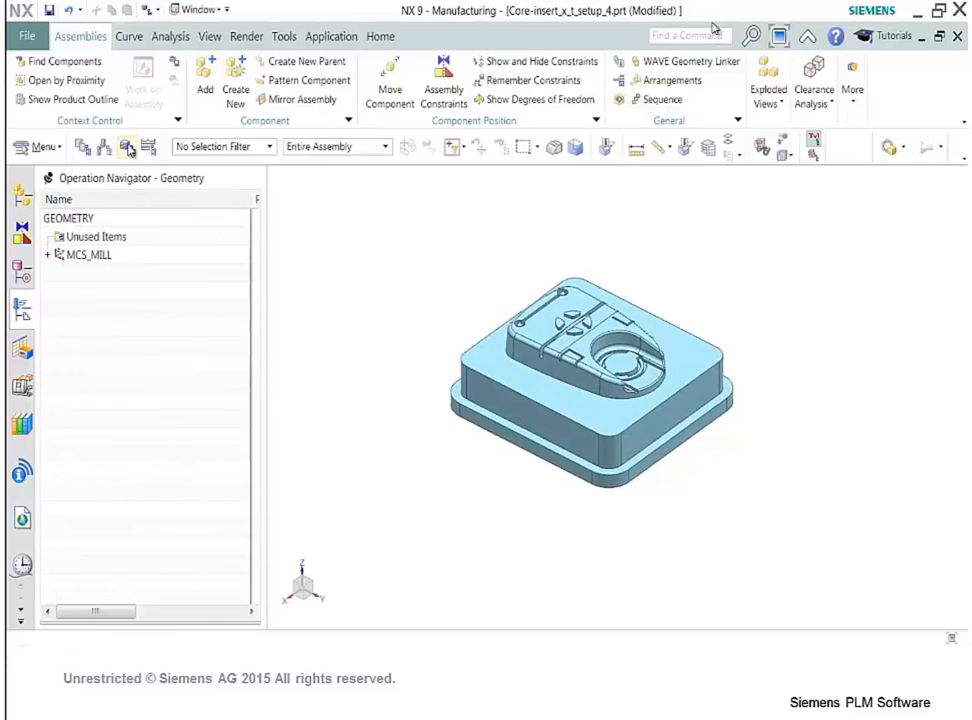
click(48, 256)
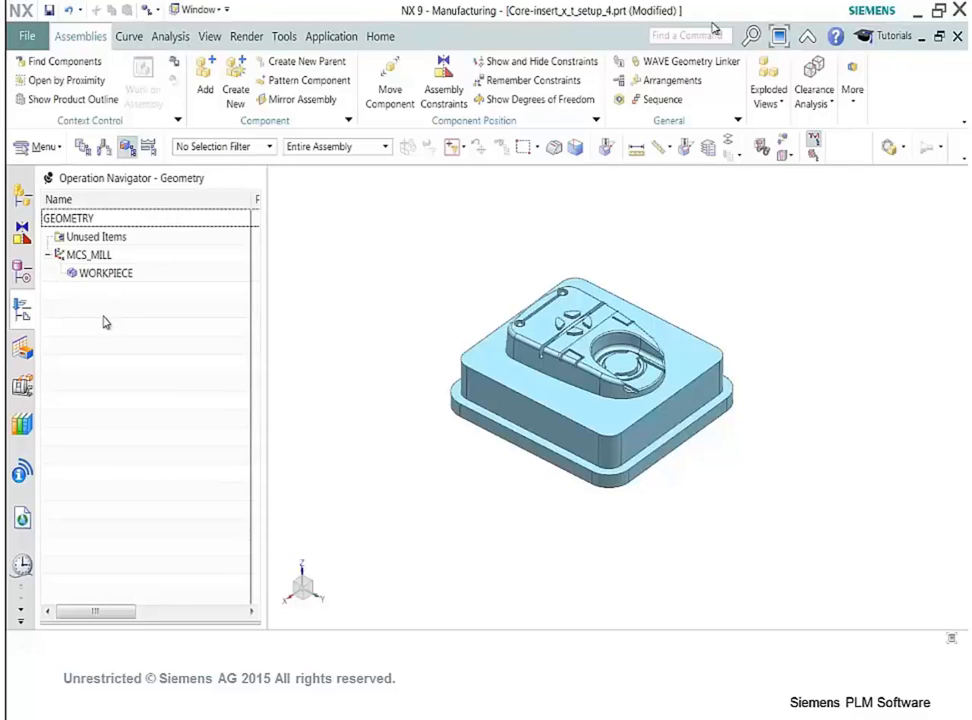
Inspect the part, blank and check geometry definitions of the WORKPIECE under MCS_MILL without changing them.
click(117, 275)
click(120, 277)
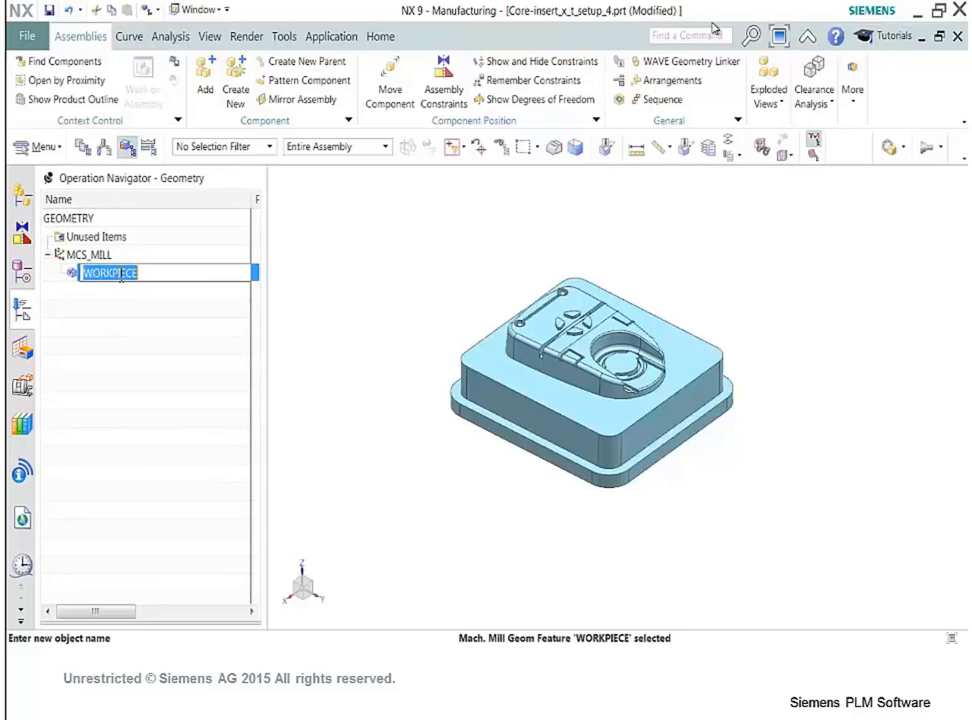
click(88, 307)
double_click(97, 285)
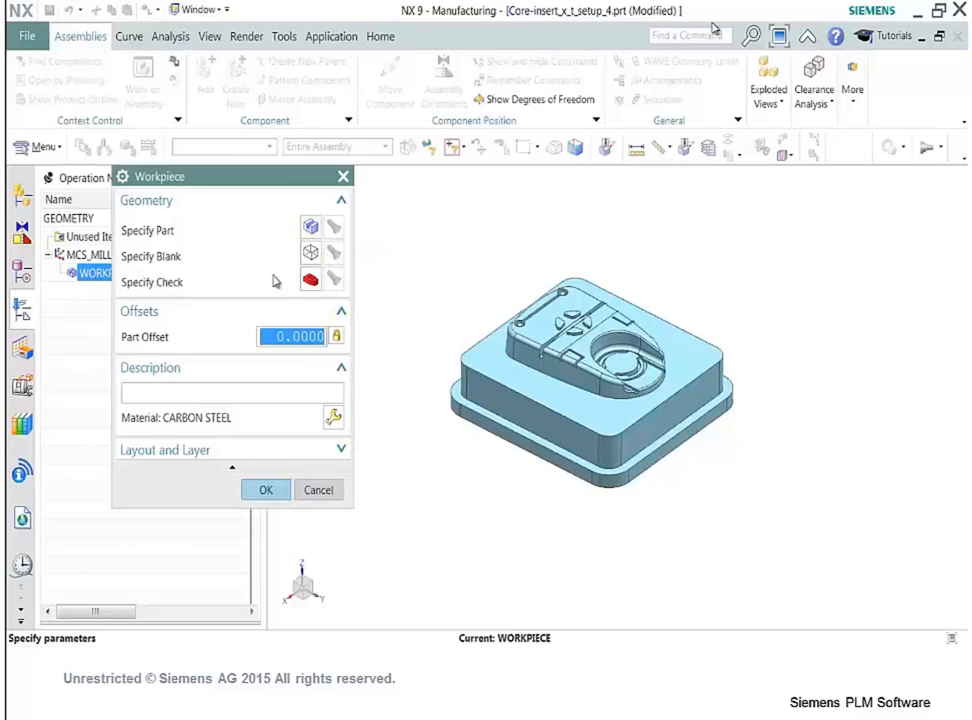
click(320, 491)
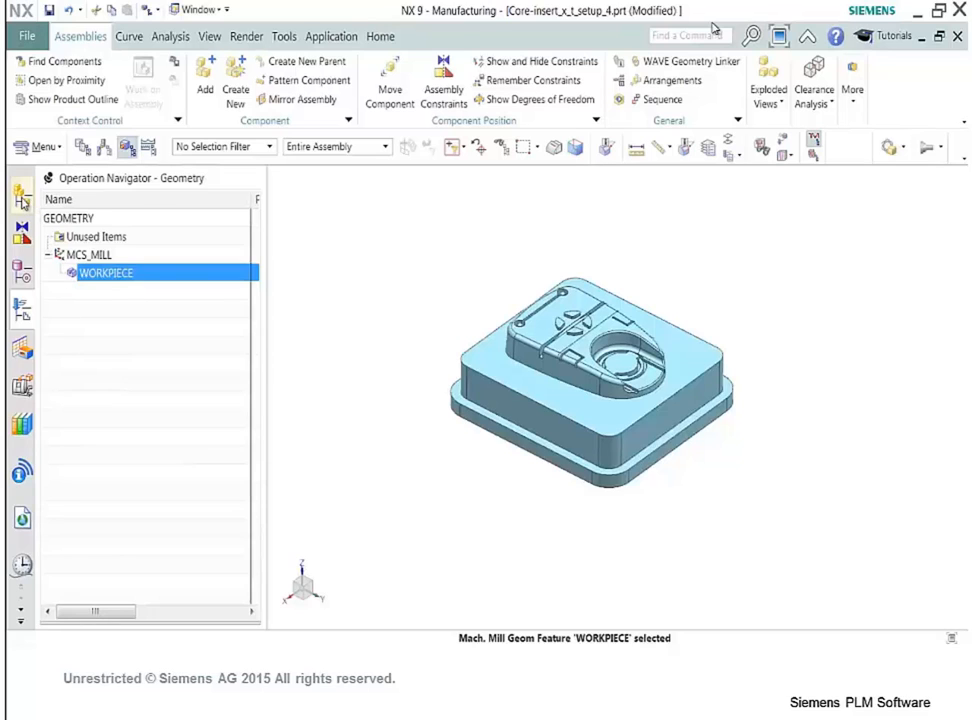
Add the blank file core-insert-blanks.x_t to the setup assembly as a component, leaving it without constraints.
click(22, 199)
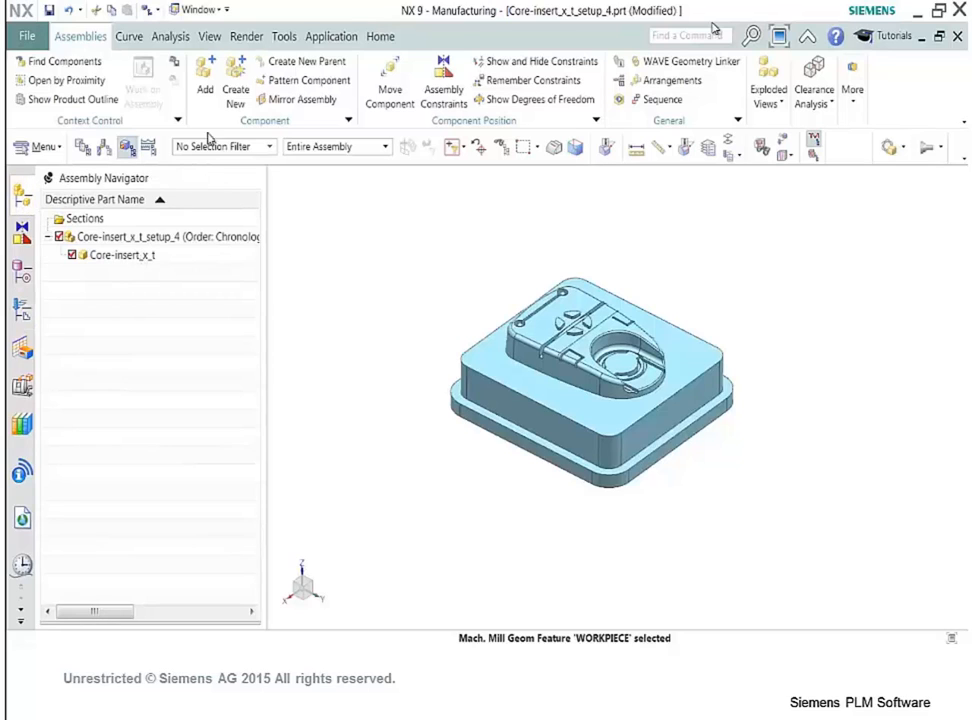
click(205, 80)
click(332, 225)
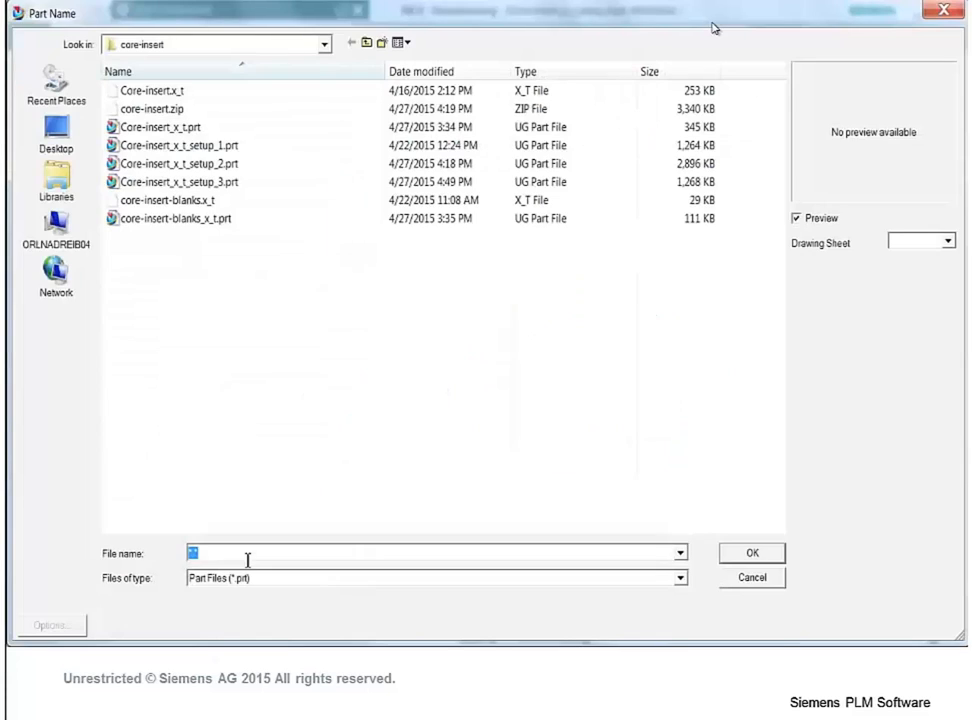
click(190, 202)
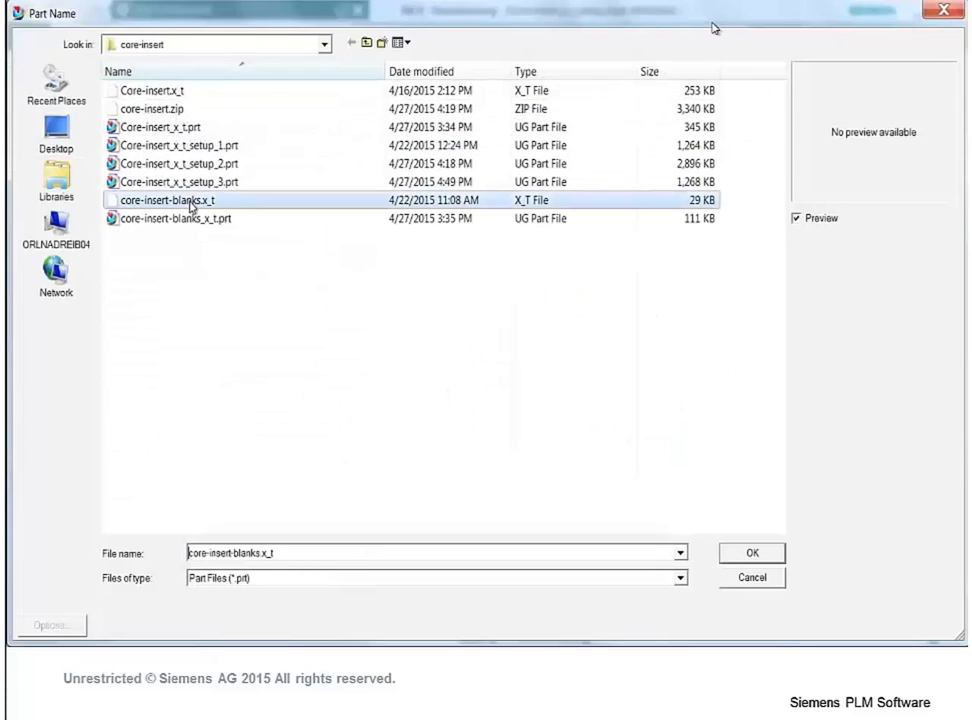
click(749, 553)
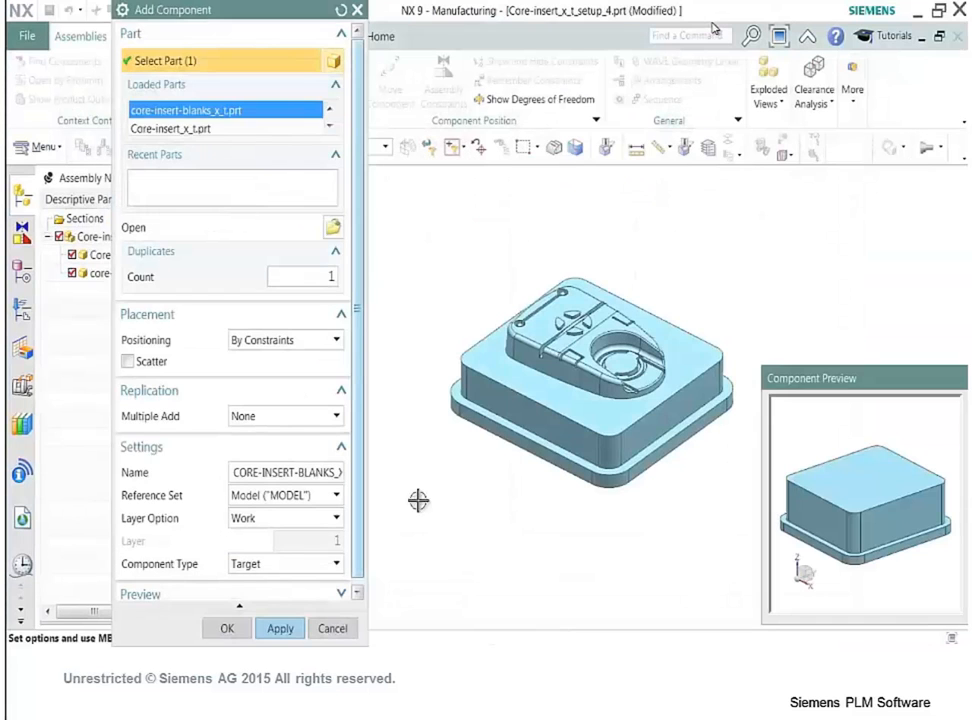
click(227, 628)
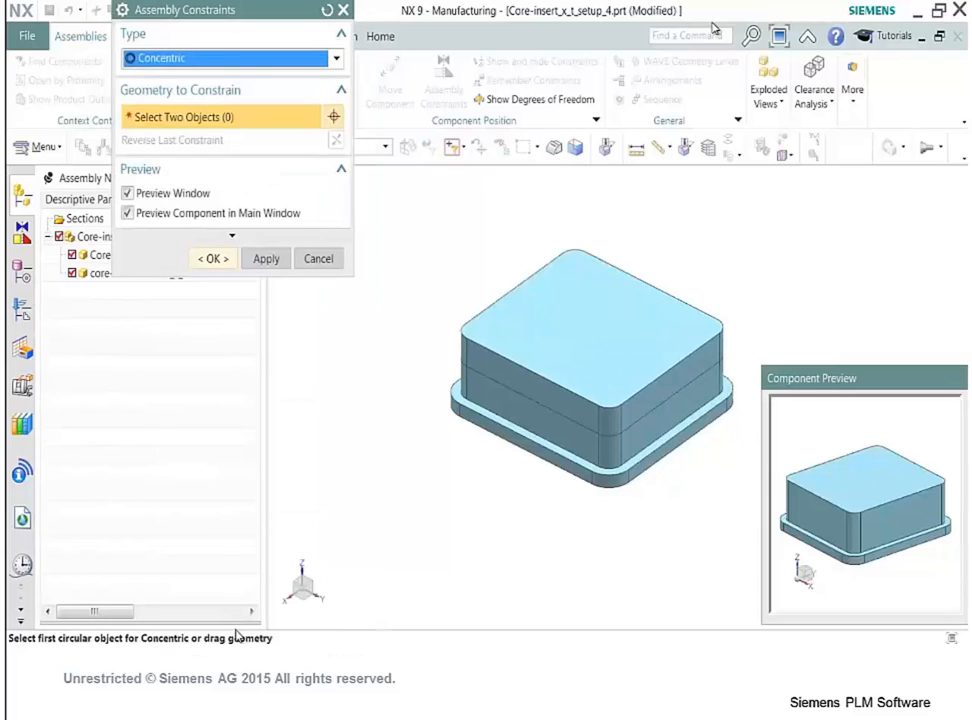
click(216, 259)
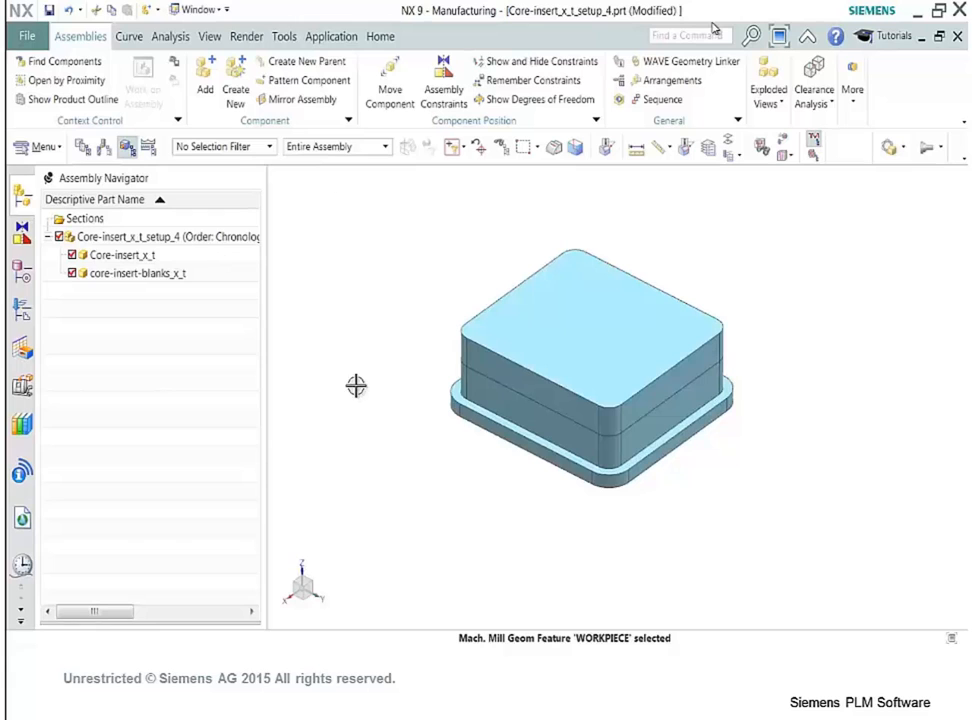
Move the blank component away from the core insert, placing it freely behind the insert.
click(391, 82)
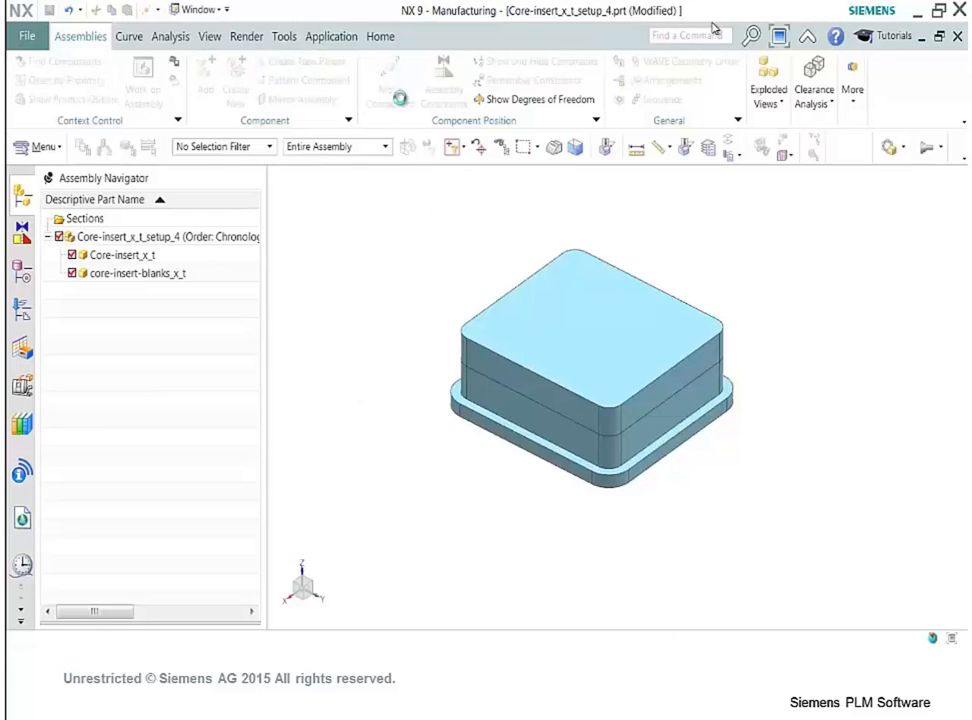
click(596, 320)
click(668, 333)
drag(616, 379, 744, 232)
middle_click(536, 391)
Add the vise assembly 150mm-vise-asm.prt from the 150mm-vise folder under Fixtures to the setup, leaving it without constraints.
click(203, 88)
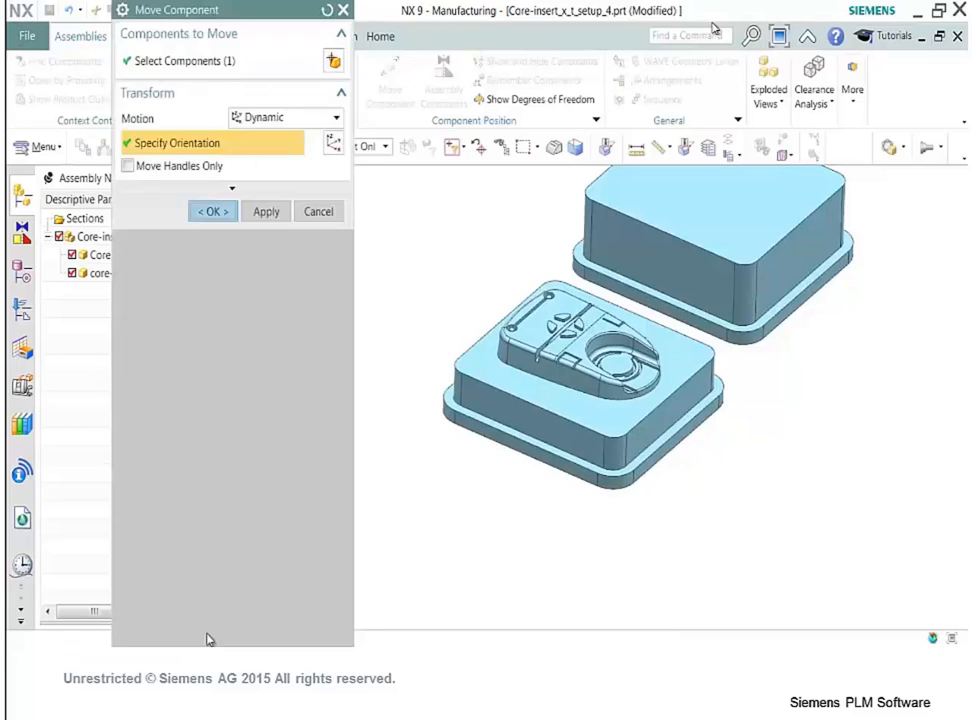
click(333, 229)
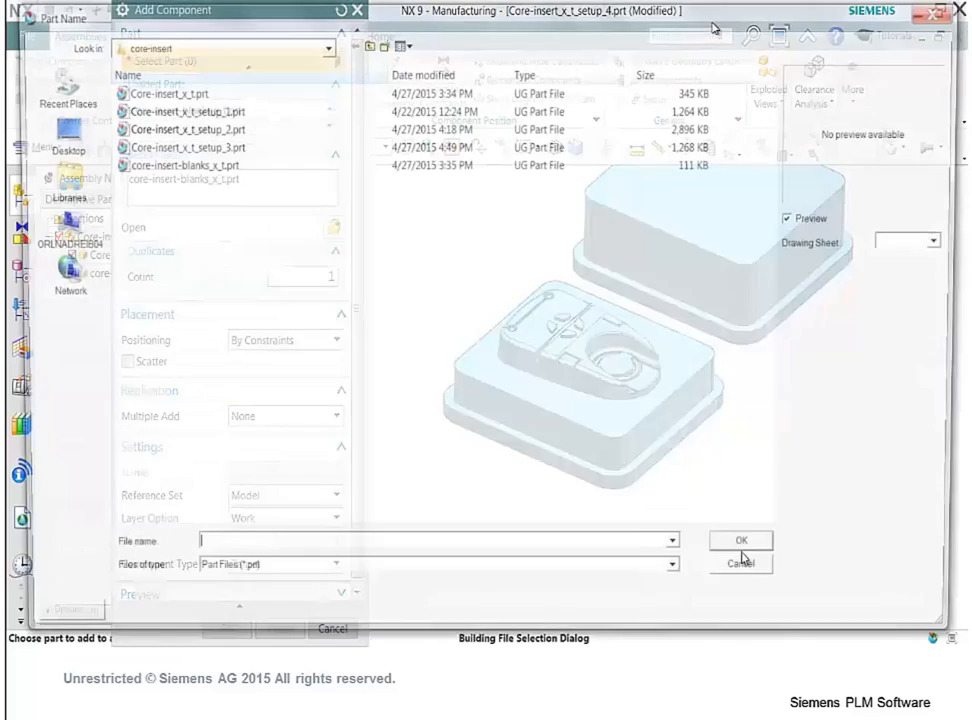
click(324, 44)
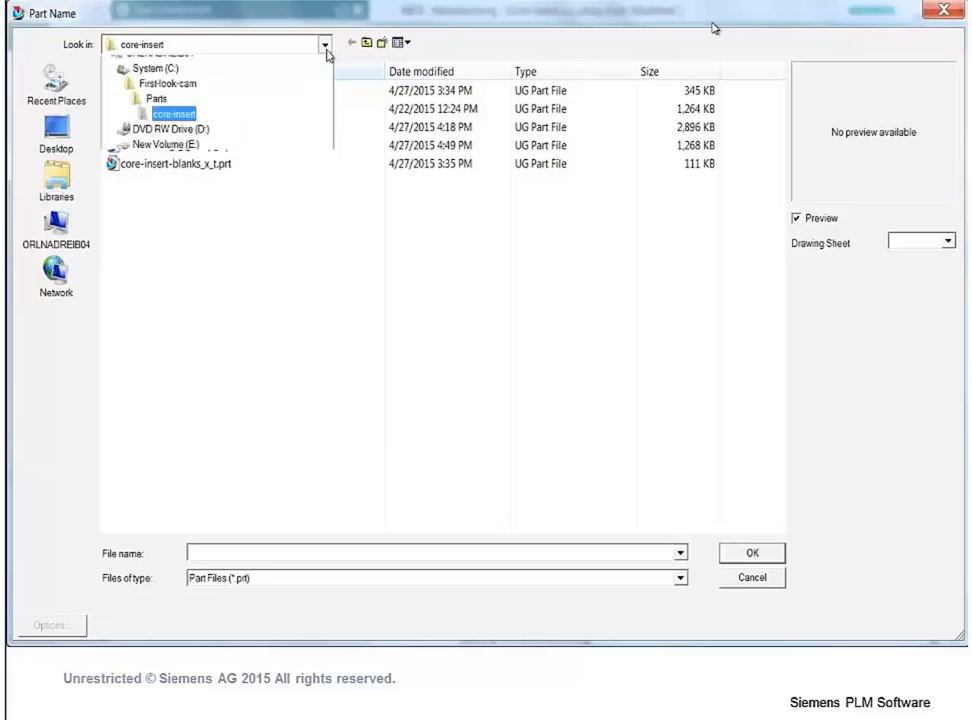
click(150, 141)
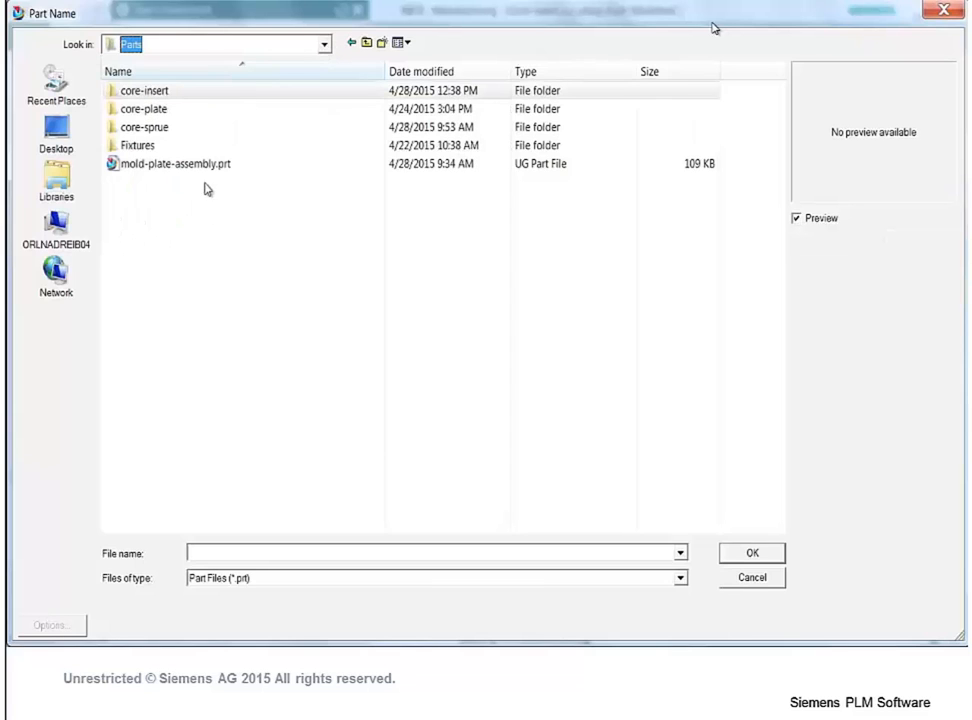
double_click(138, 145)
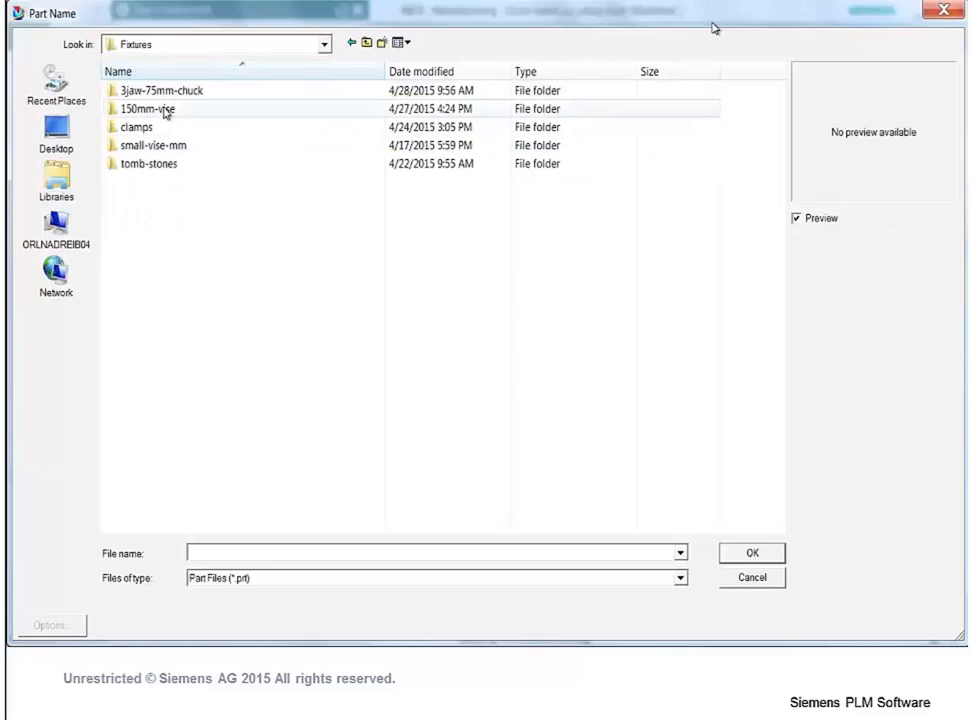
double_click(147, 108)
click(166, 114)
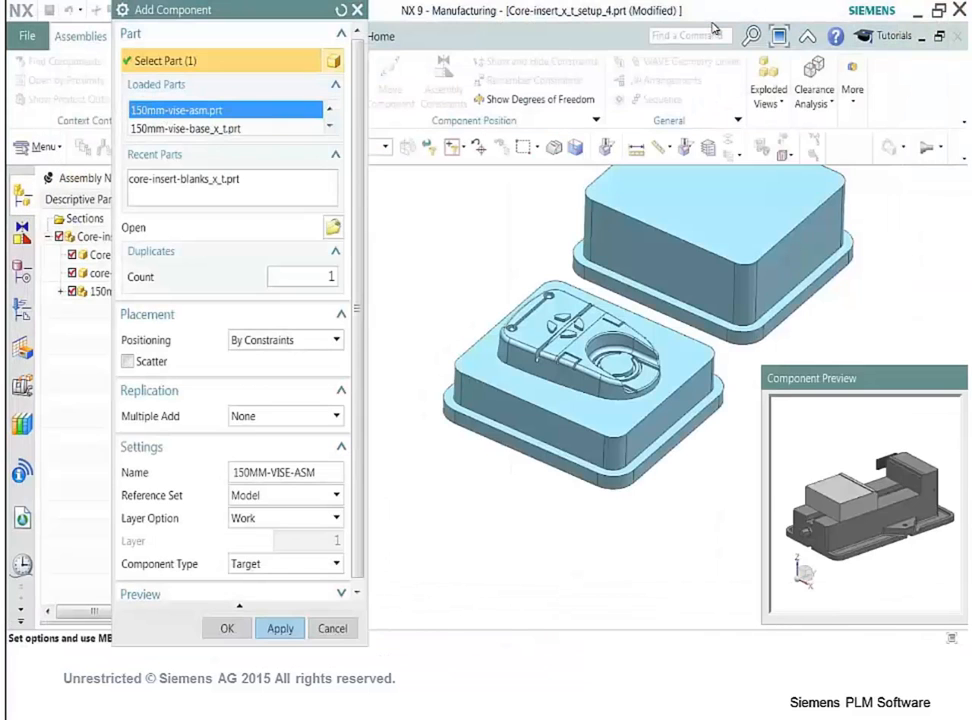
click(227, 628)
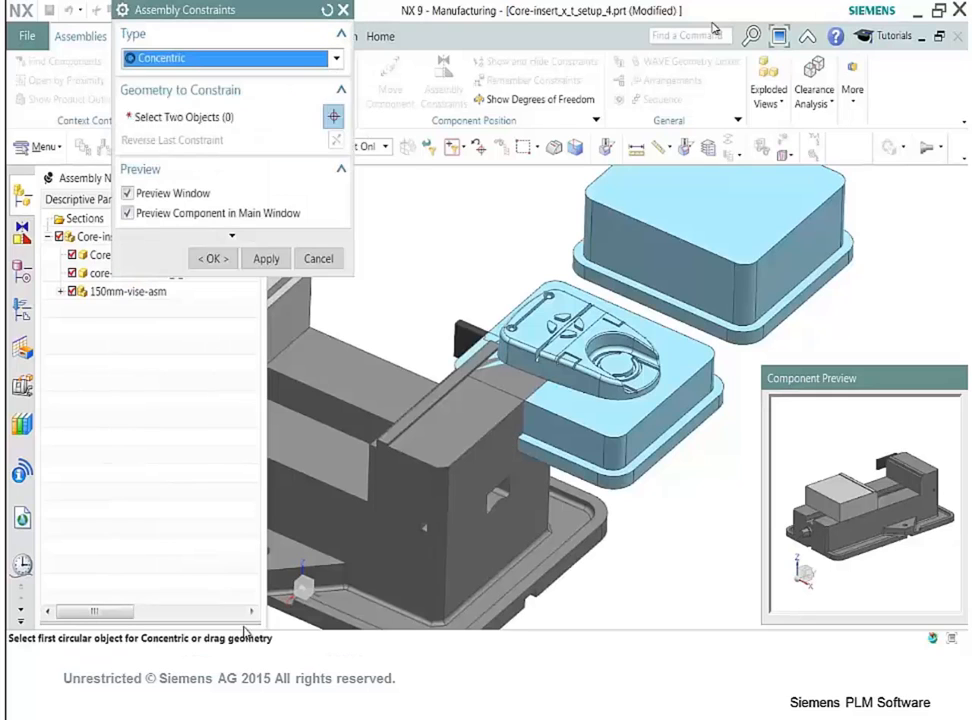
click(213, 260)
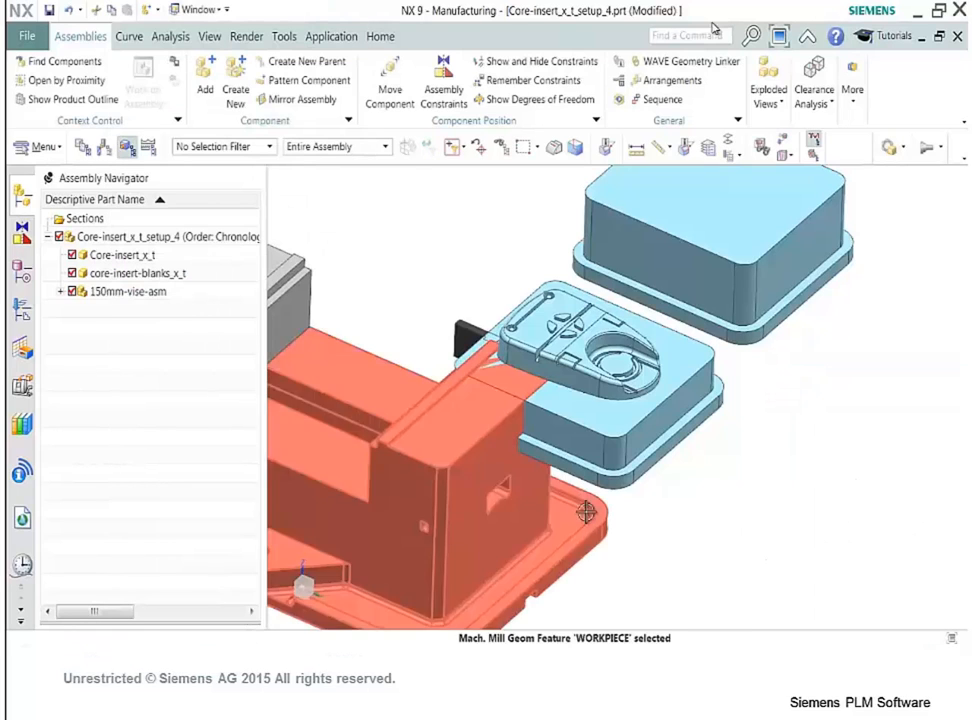
Constrain the blank concentric to the core insert using the matching lower corner edges of their base flanges.
click(208, 93)
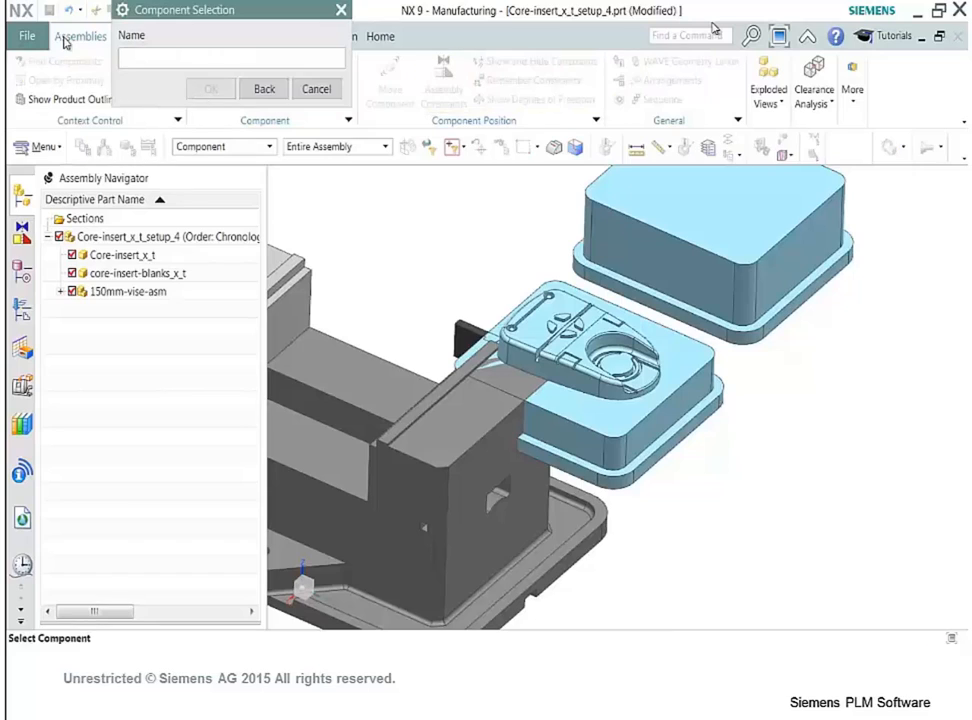
click(314, 88)
click(444, 80)
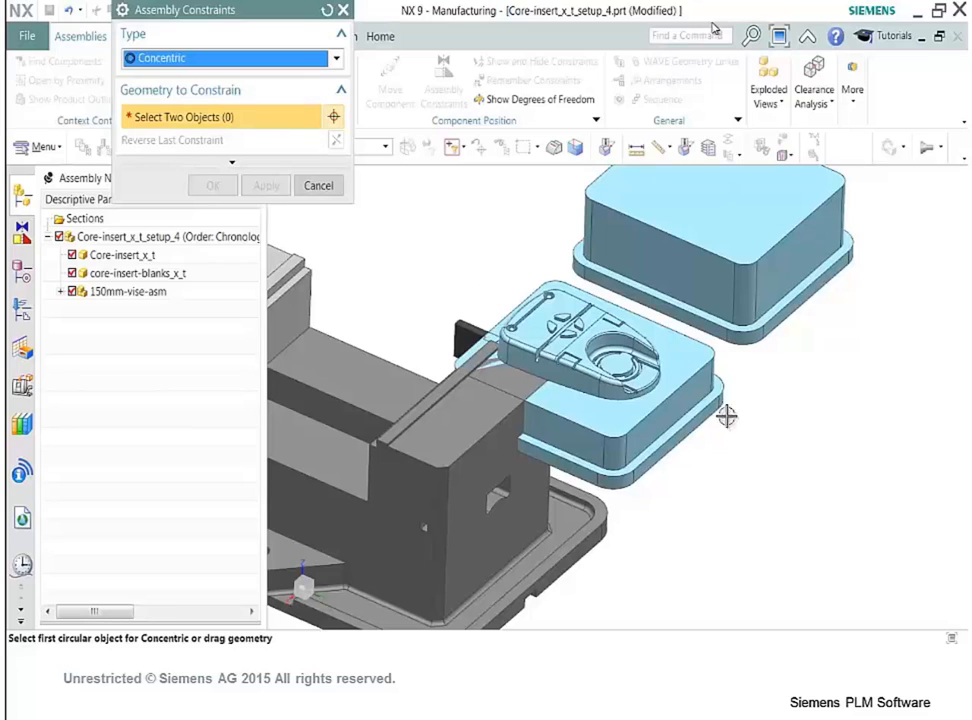
click(746, 343)
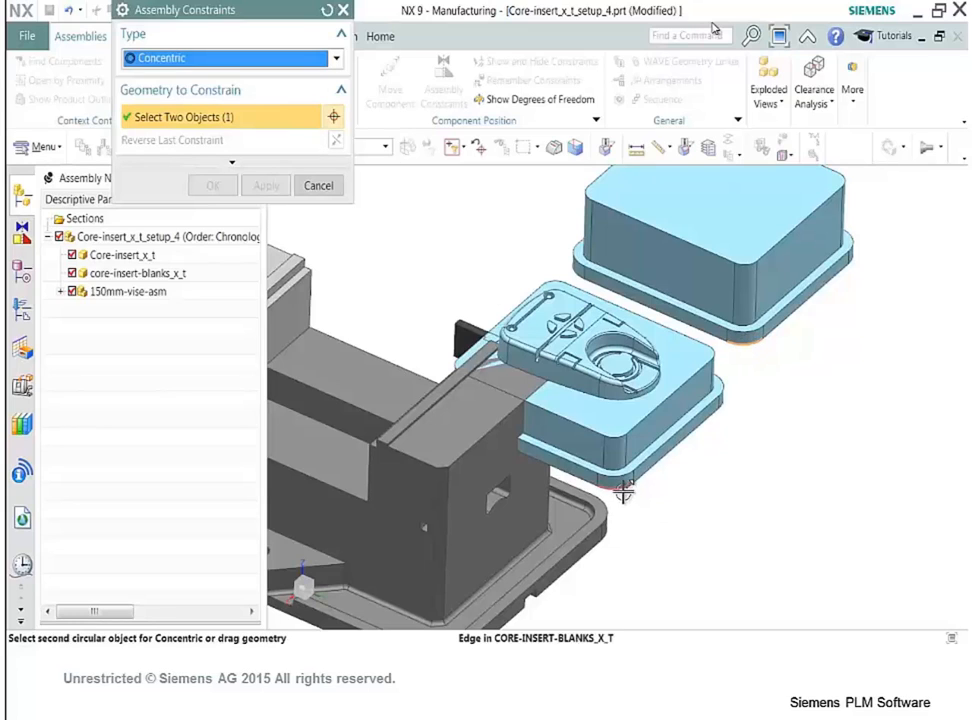
click(624, 490)
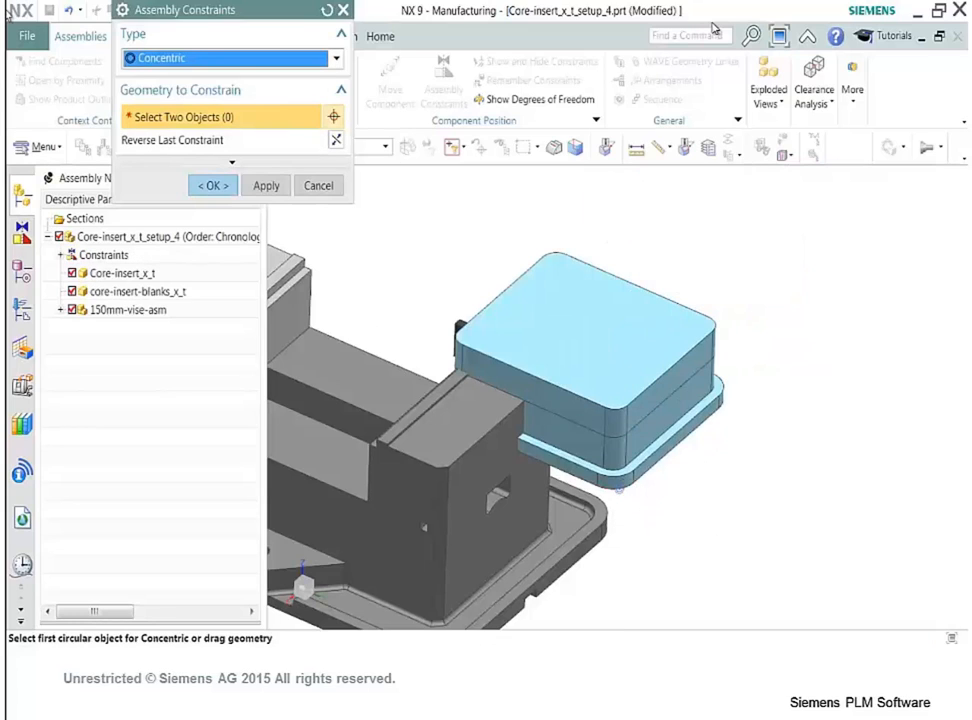
click(210, 185)
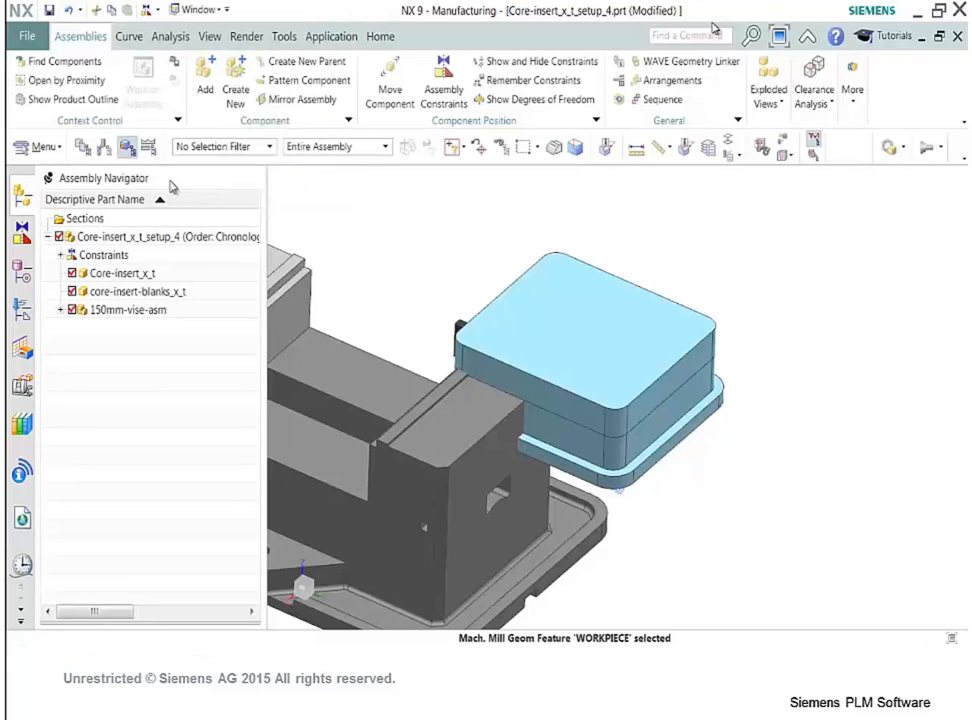
Add a Touch Align constraint between the insert's flange side face and the black stop on the vise.
click(443, 95)
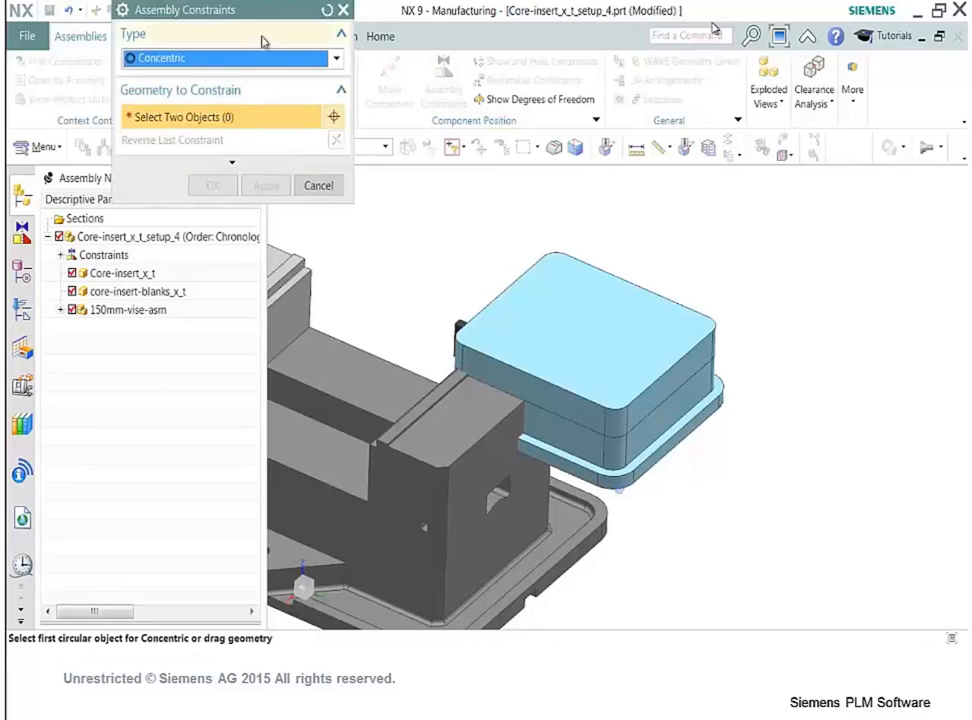
click(338, 62)
click(300, 80)
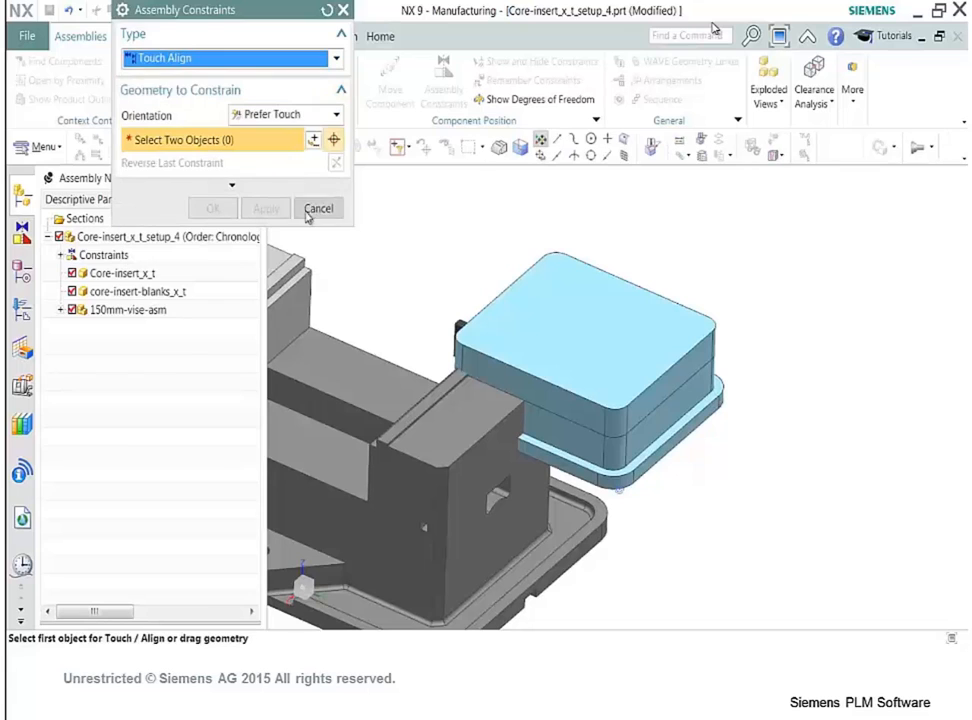
middle_drag(378, 271, 334, 289)
click(426, 283)
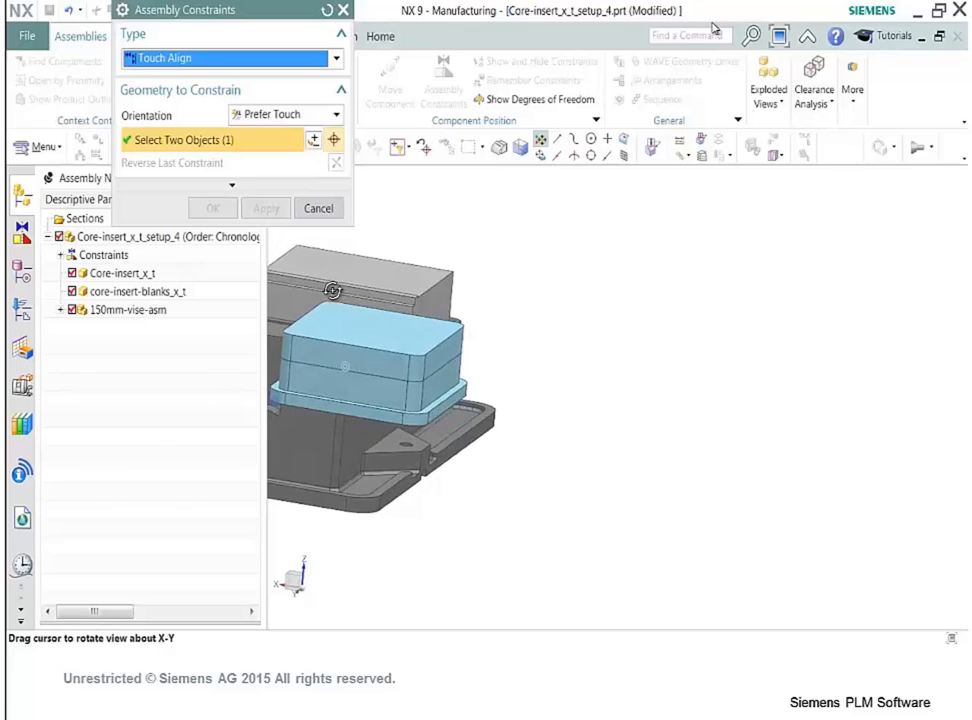
click(450, 402)
Touch-align the flange's end face with the vertical step face of the vise's fixed jaw.
middle_drag(380, 399, 462, 354)
scroll(522, 335, up, 6)
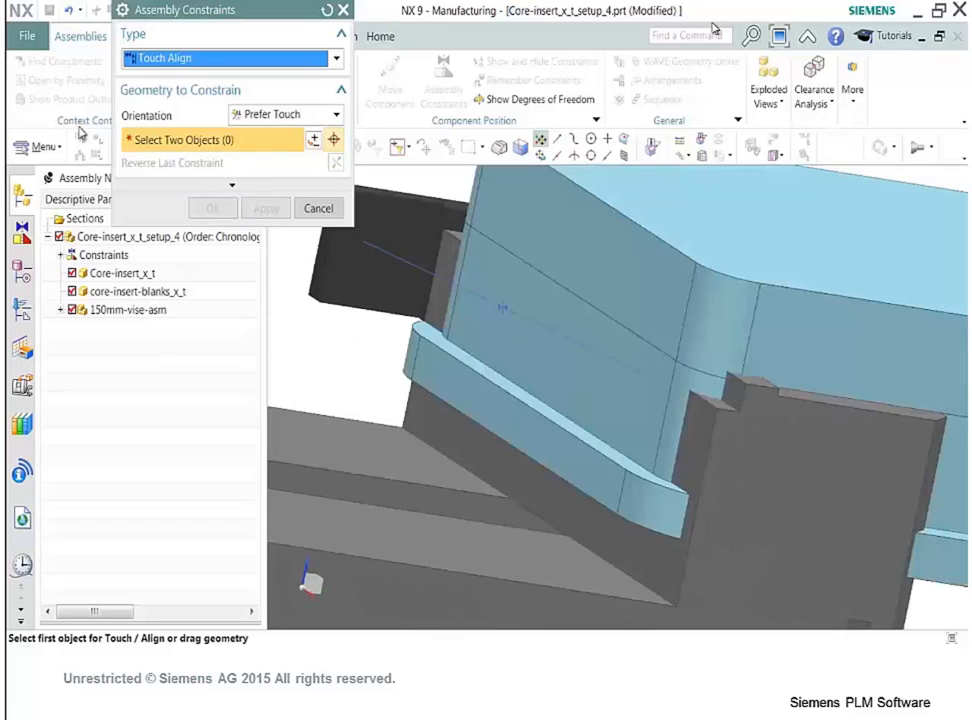
click(729, 402)
middle_drag(742, 425, 677, 402)
click(699, 440)
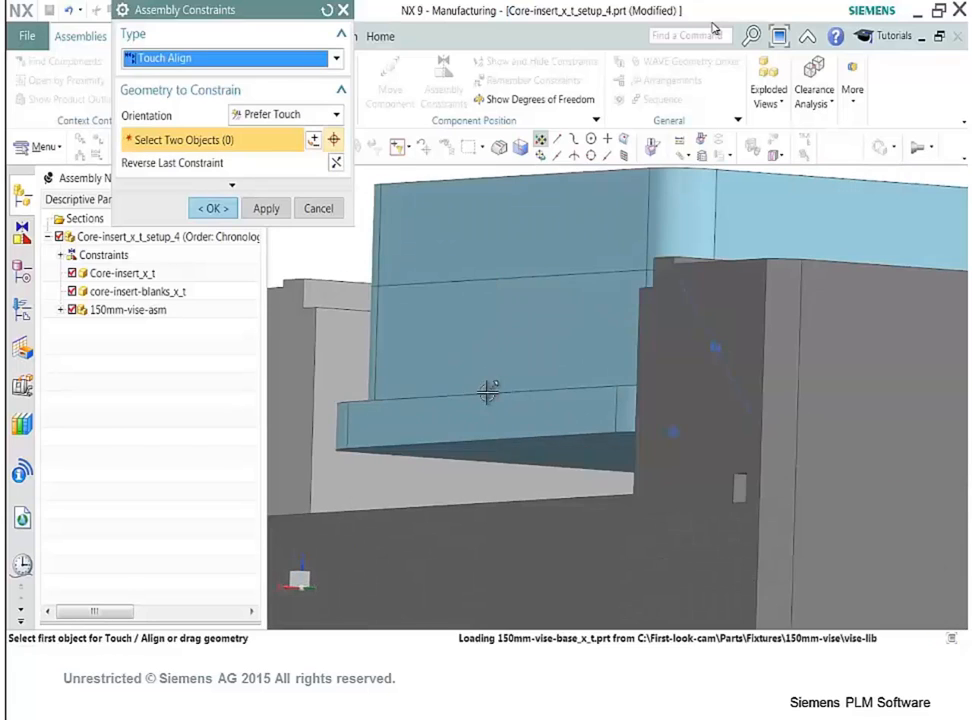
Touch-align the underside of the insert's flange with the fixed jaw's step ledge and accept the constraints.
middle_drag(547, 393, 517, 383)
middle_drag(586, 276, 795, 437)
click(800, 348)
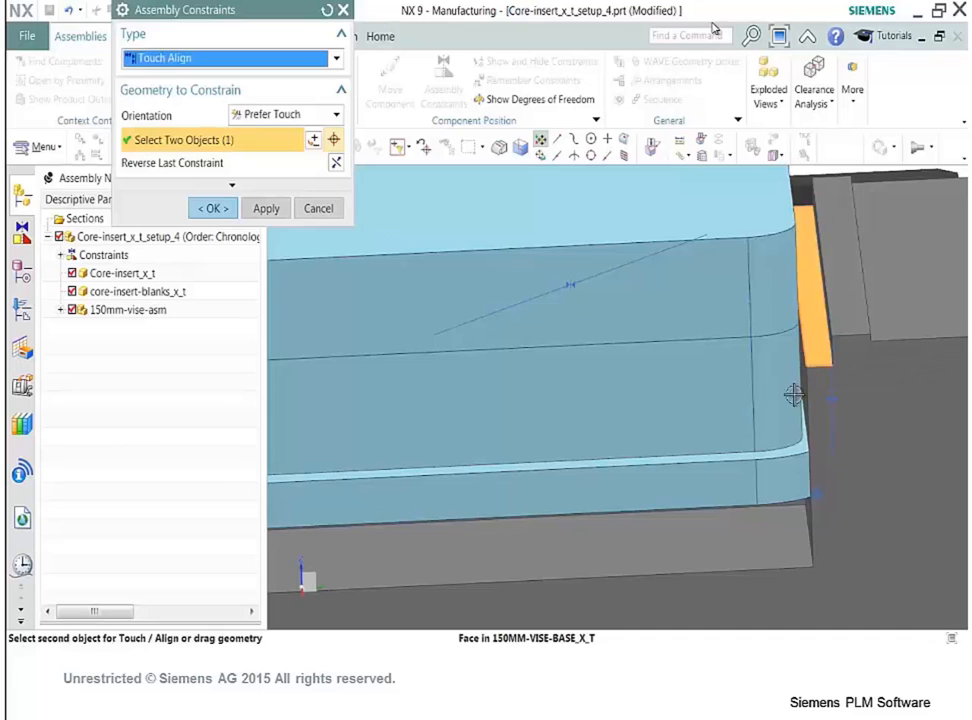
middle_drag(796, 393, 668, 278)
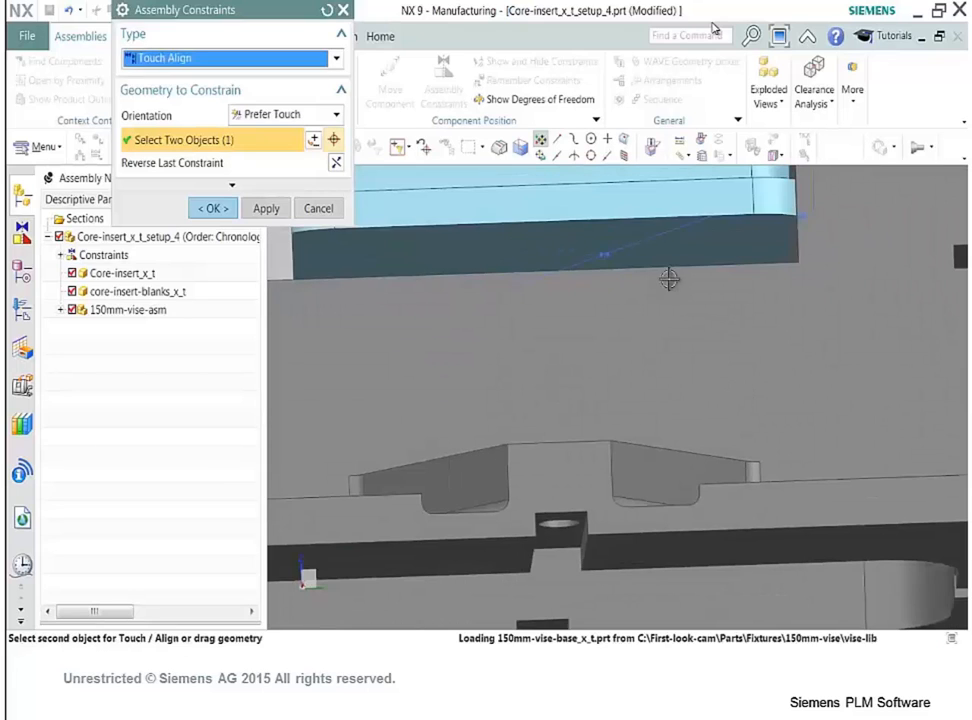
click(560, 230)
click(212, 208)
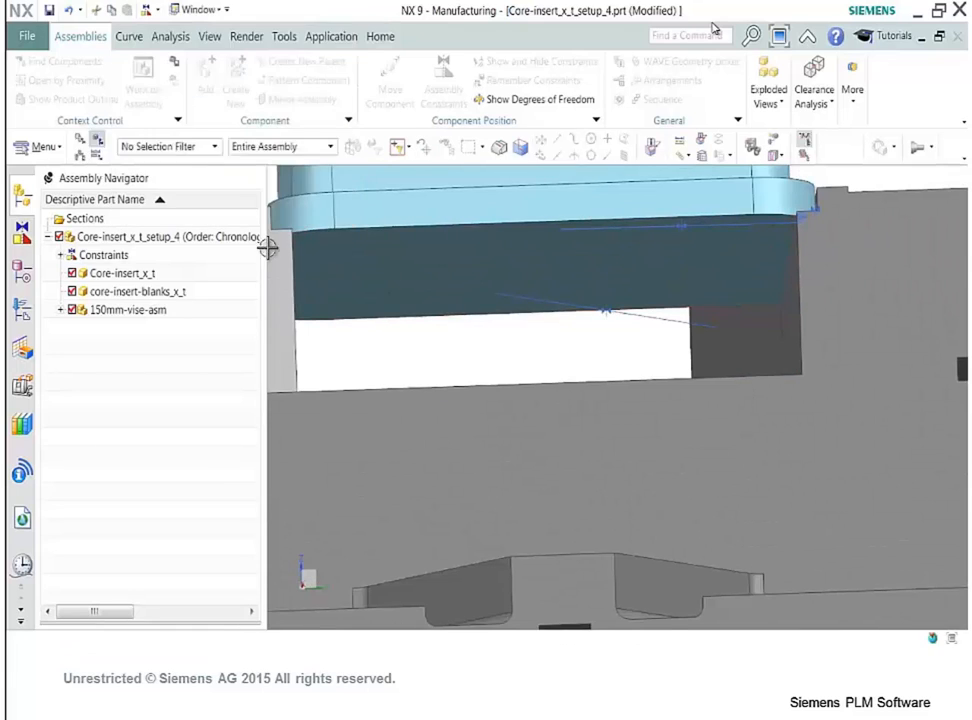
Open the MCS_MILL coordinate system for definition by Three Planes and set the selection scope to Entire Assembly.
middle_drag(267, 245, 448, 436)
scroll(493, 340, down, 2)
click(23, 271)
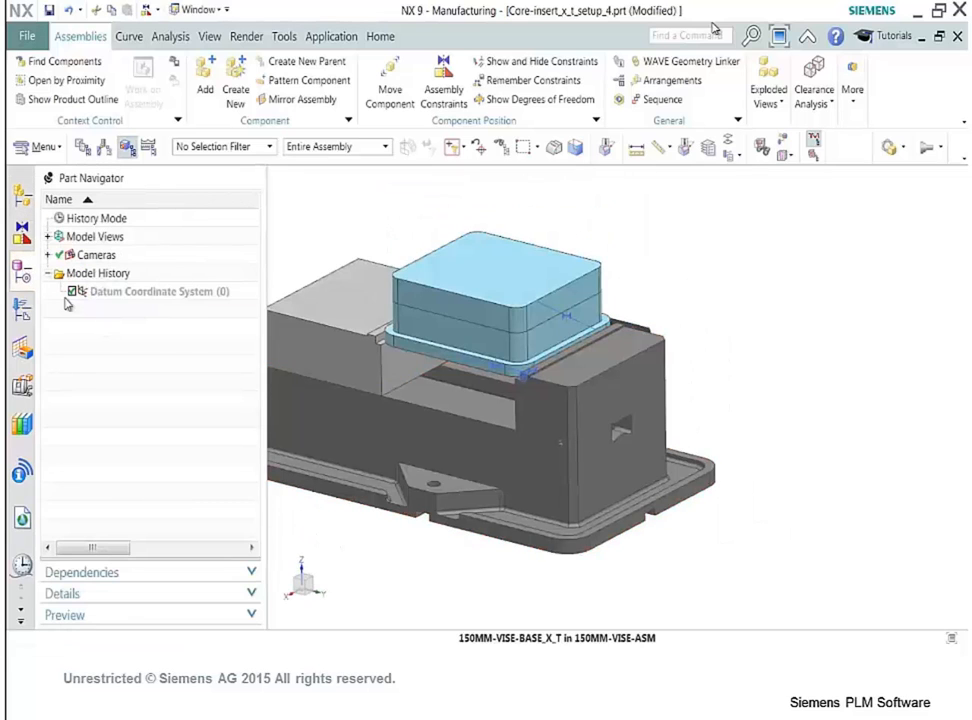
click(22, 308)
click(148, 273)
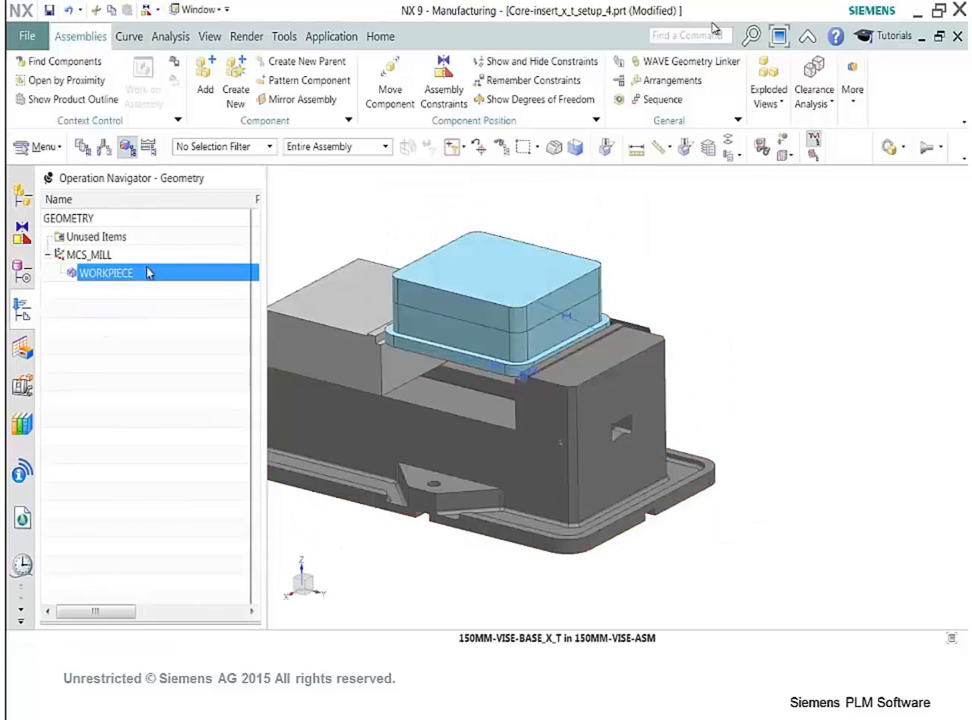
double_click(89, 256)
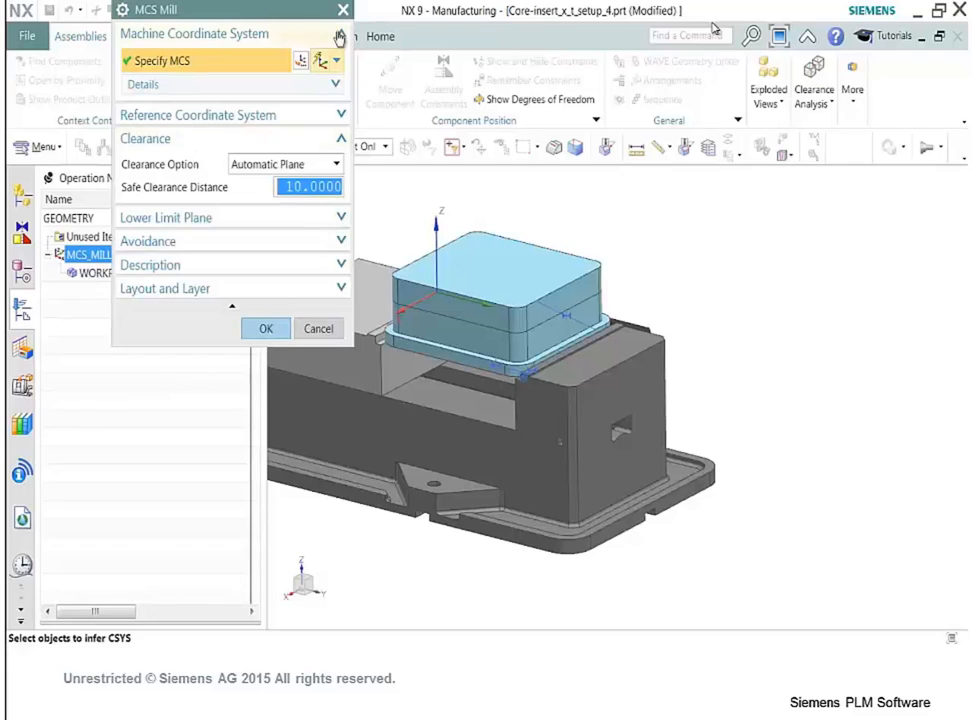
click(303, 62)
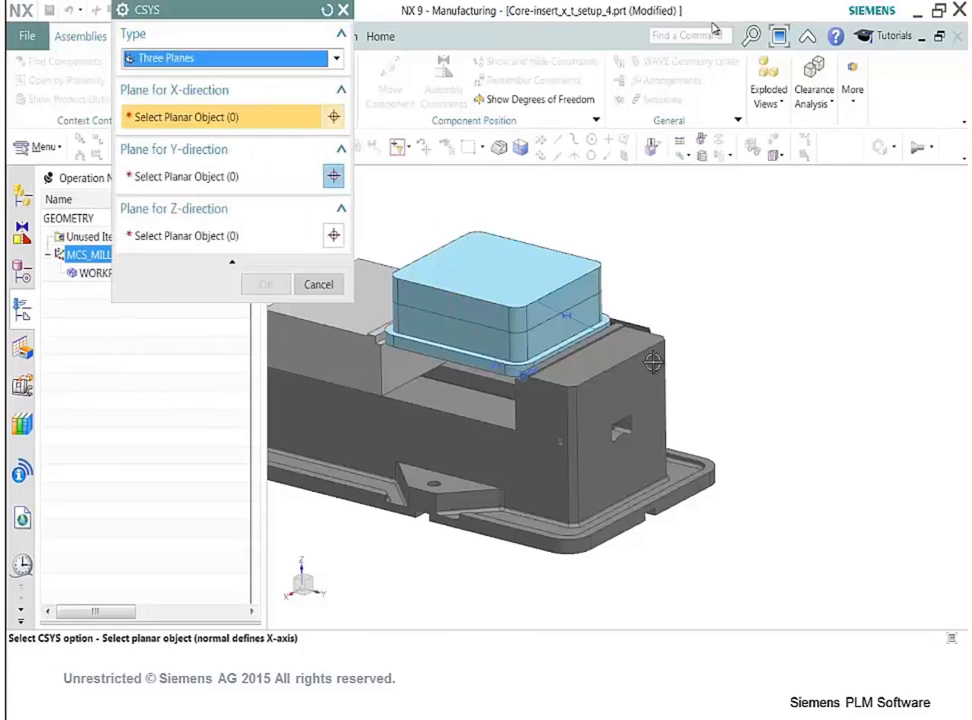
mouse_move(560, 337)
middle_down()
mouse_move(550, 326)
mouse_move(549, 337)
middle_up()
scroll(549, 345, up, 4)
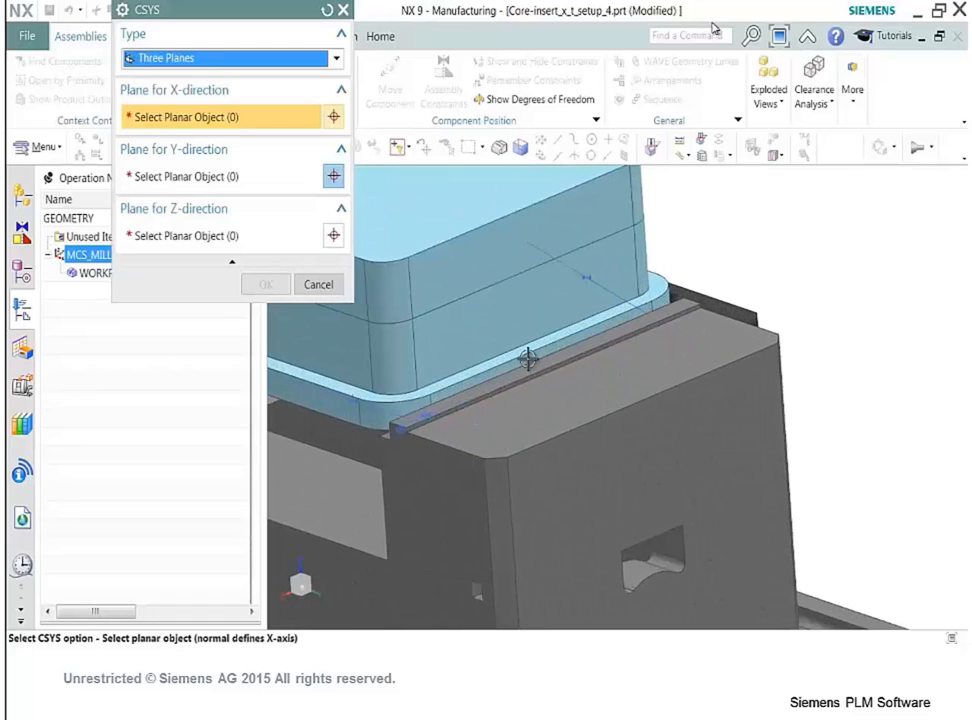
drag(210, 9, 163, 216)
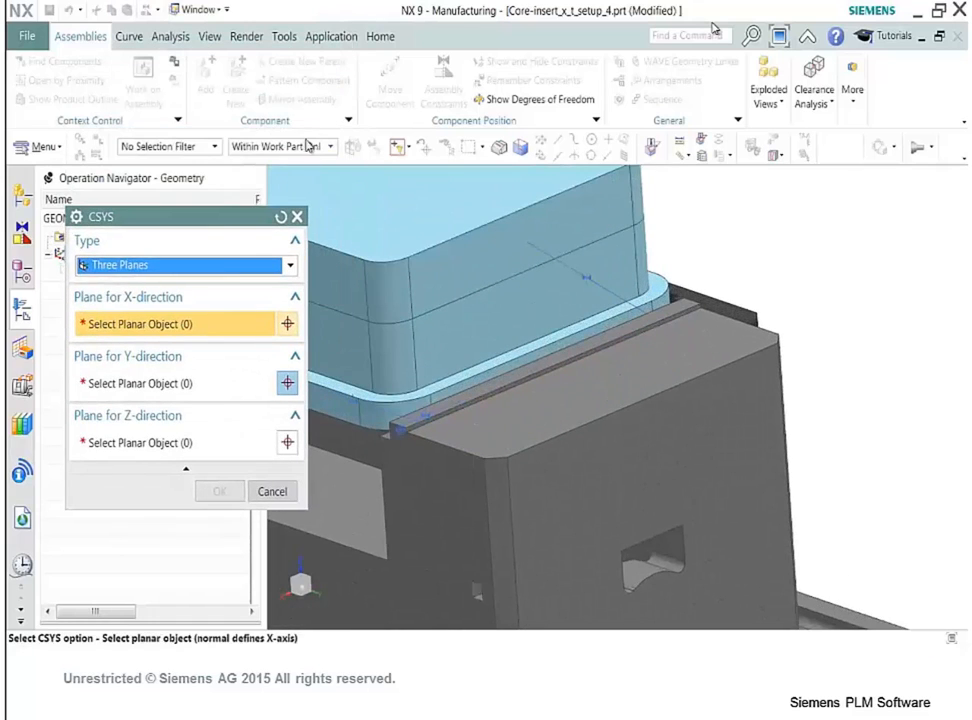
click(310, 147)
click(301, 165)
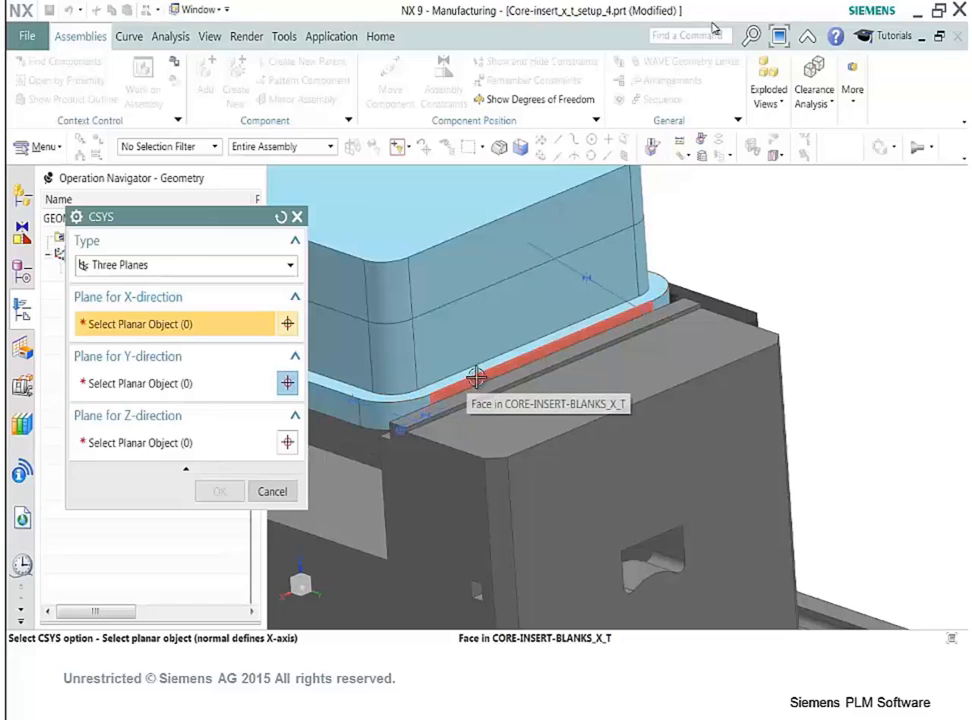
Define the MCS from the blank flange's end face for X, its side face for Y and the blank's top face for Z.
click(514, 364)
middle_drag(514, 364, 462, 332)
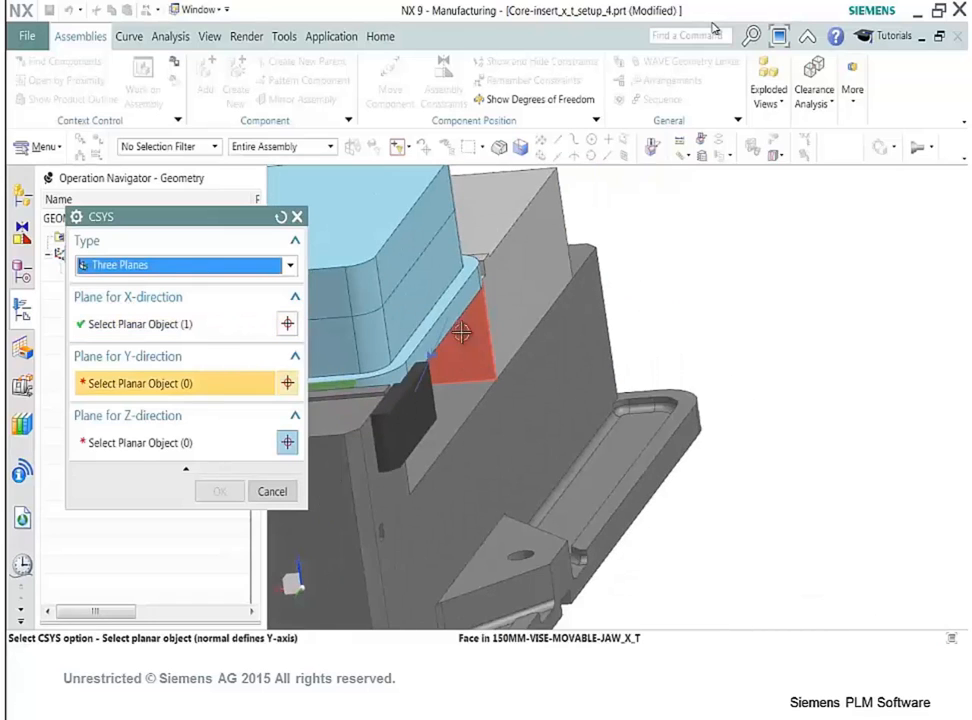
click(455, 306)
click(365, 194)
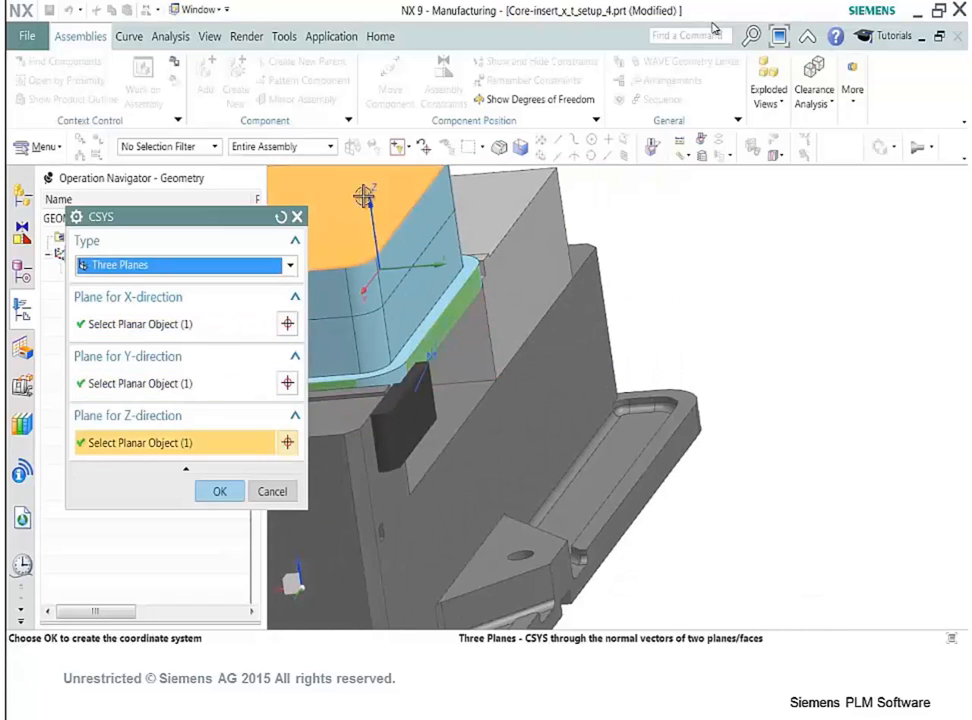
click(219, 491)
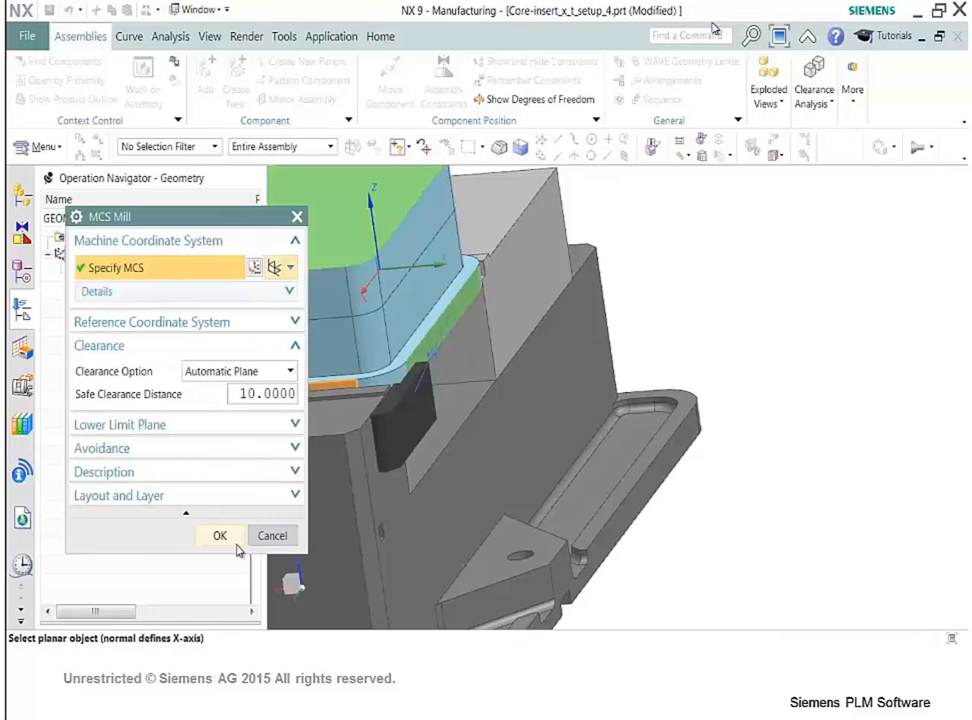
click(220, 536)
Set the blank's shaded display translucency to 40.
middle_drag(321, 490, 679, 371)
drag(91, 381, 170, 381)
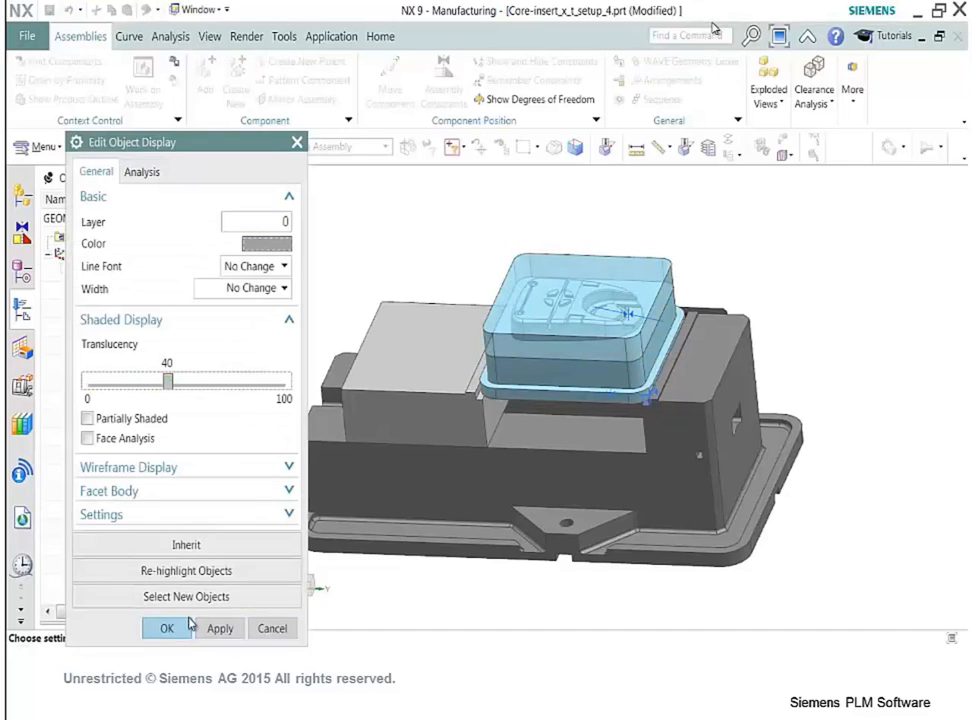
click(168, 628)
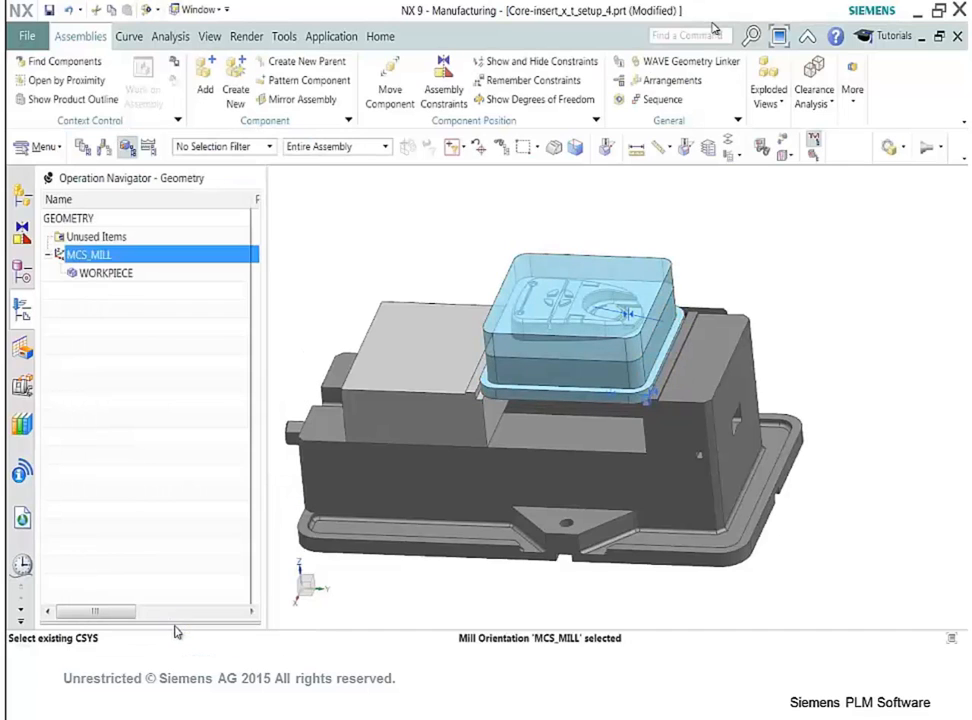
Open the WORKPIECE geometry, and hide the component core-insert-blanks_x_t and all assembly constraints.
double_click(110, 273)
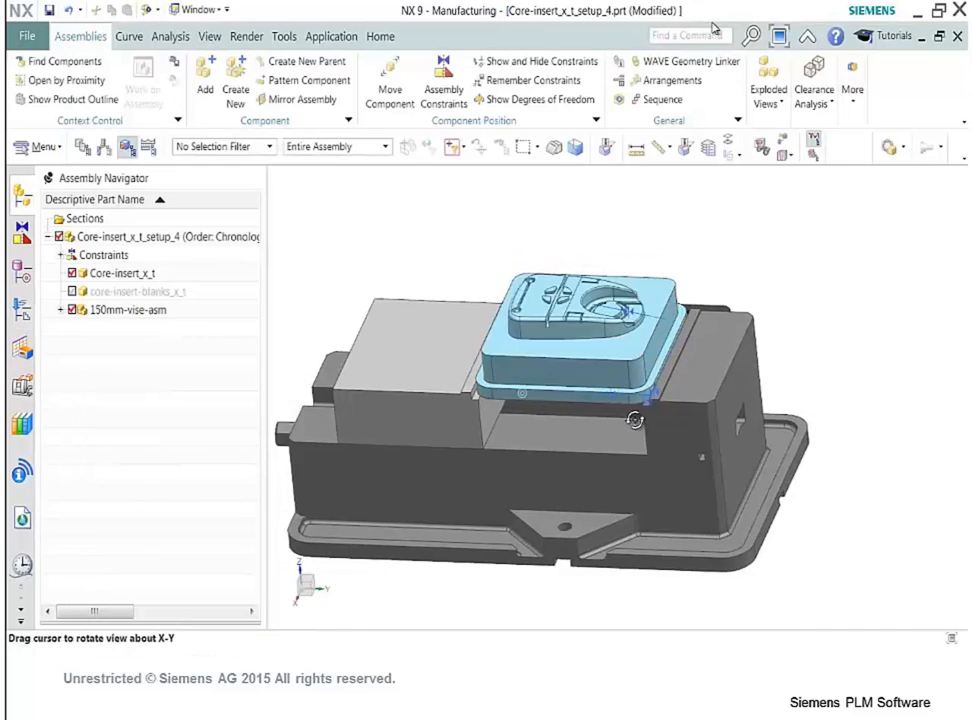
middle_drag(620, 420, 643, 437)
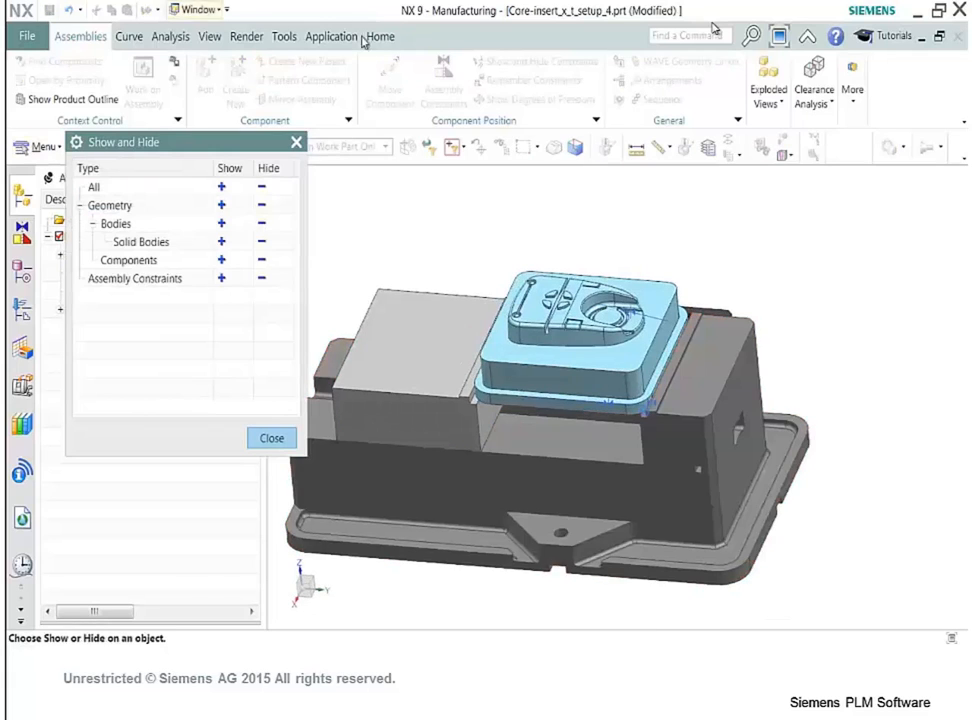
click(262, 279)
middle_click(255, 359)
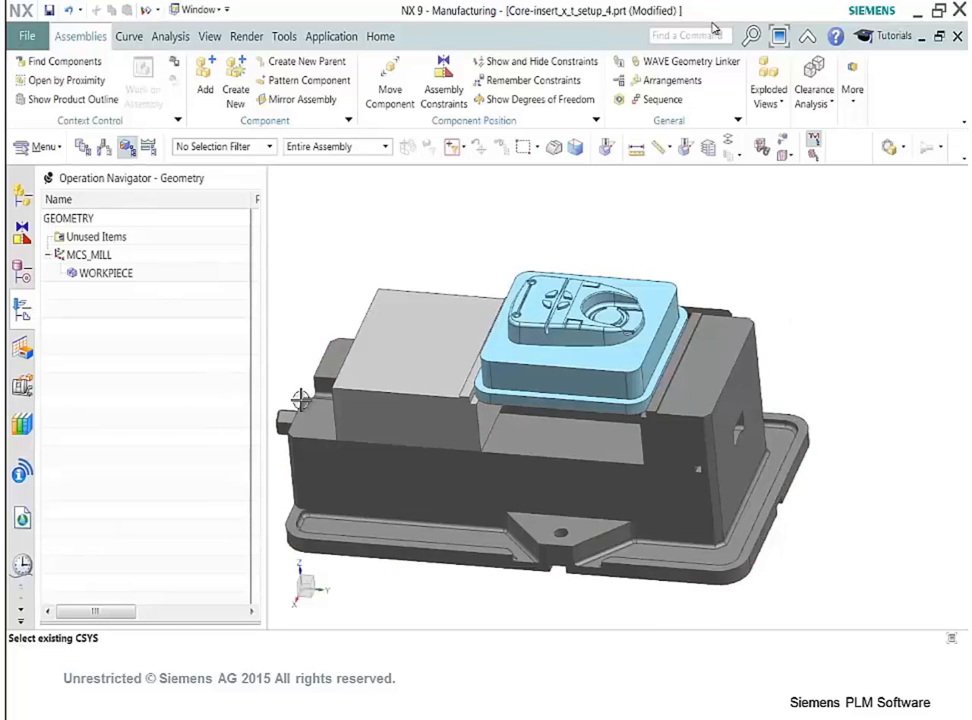
Create an associative WAVE-linked body of the core insert with Hide Original turned off.
middle_drag(300, 400, 492, 358)
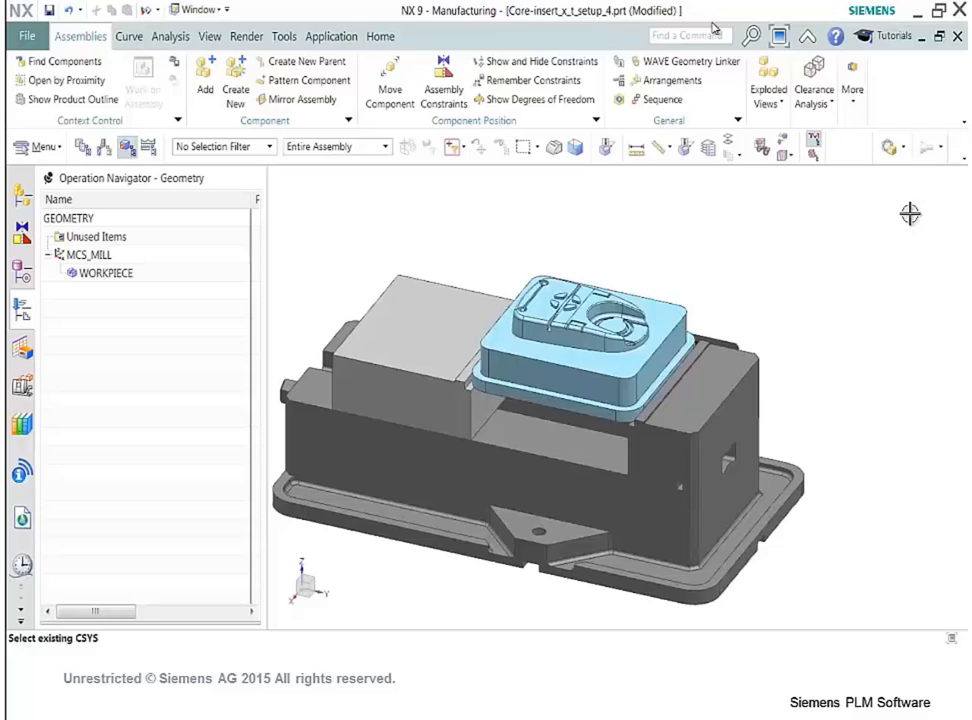
click(380, 36)
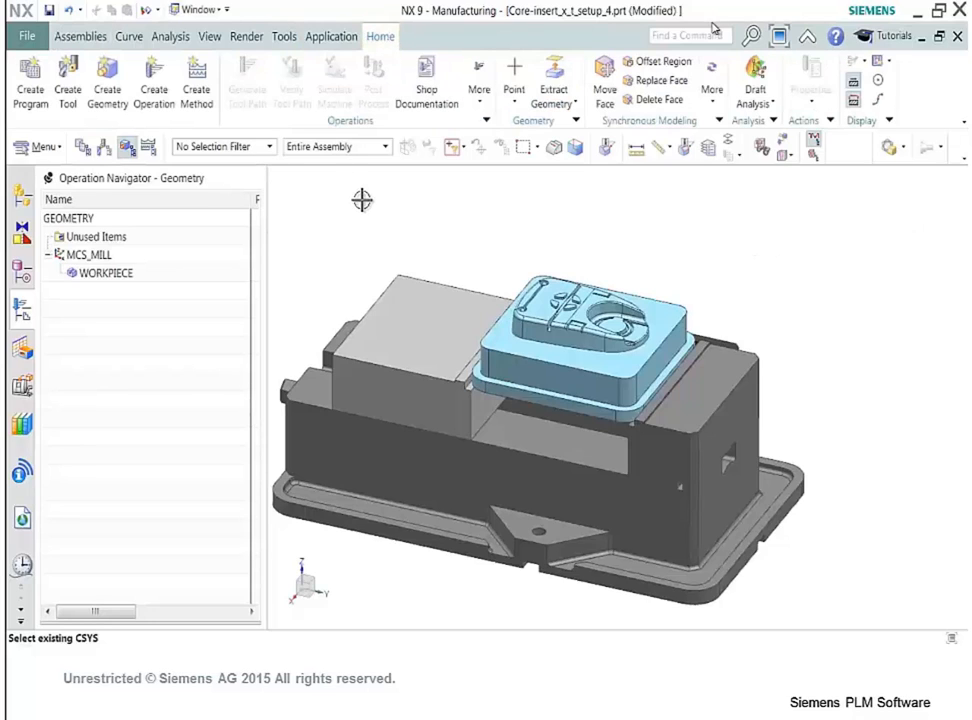
click(82, 36)
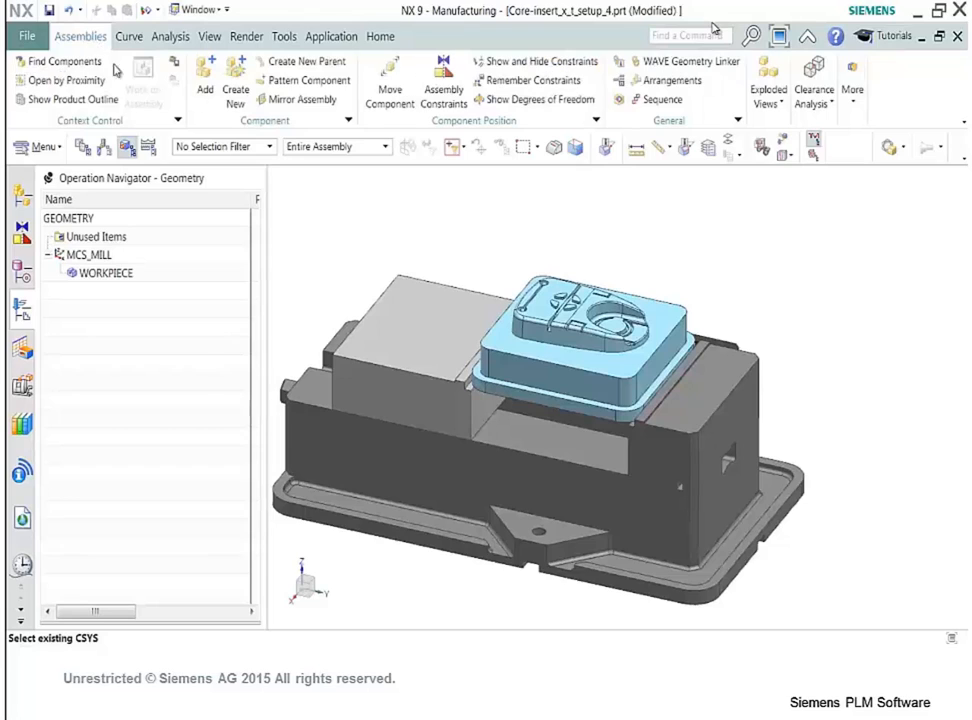
click(688, 64)
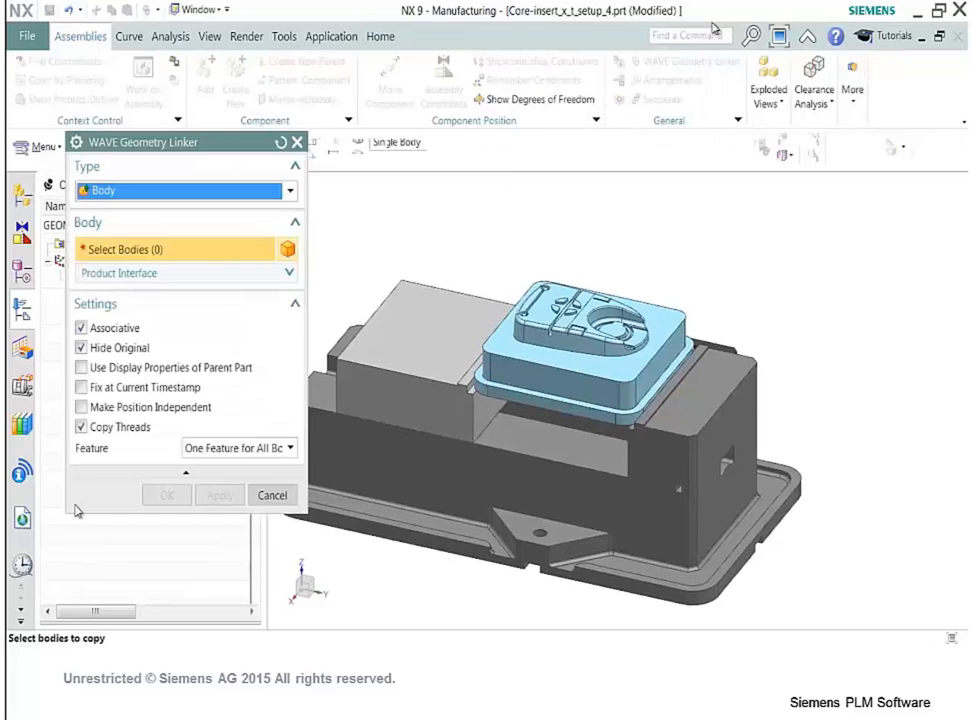
click(82, 348)
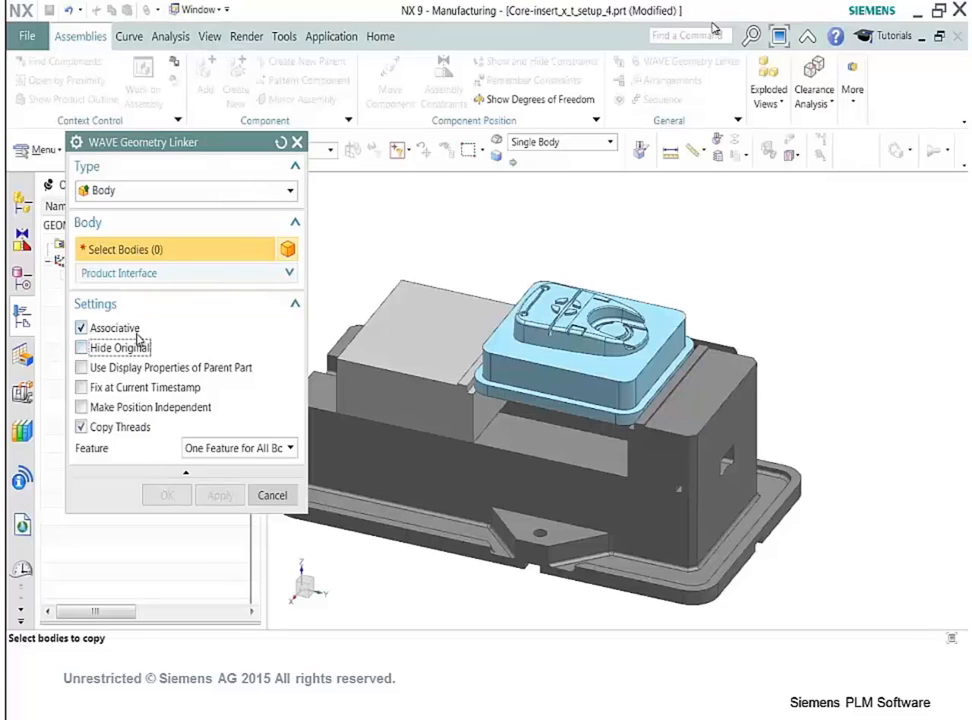
click(603, 343)
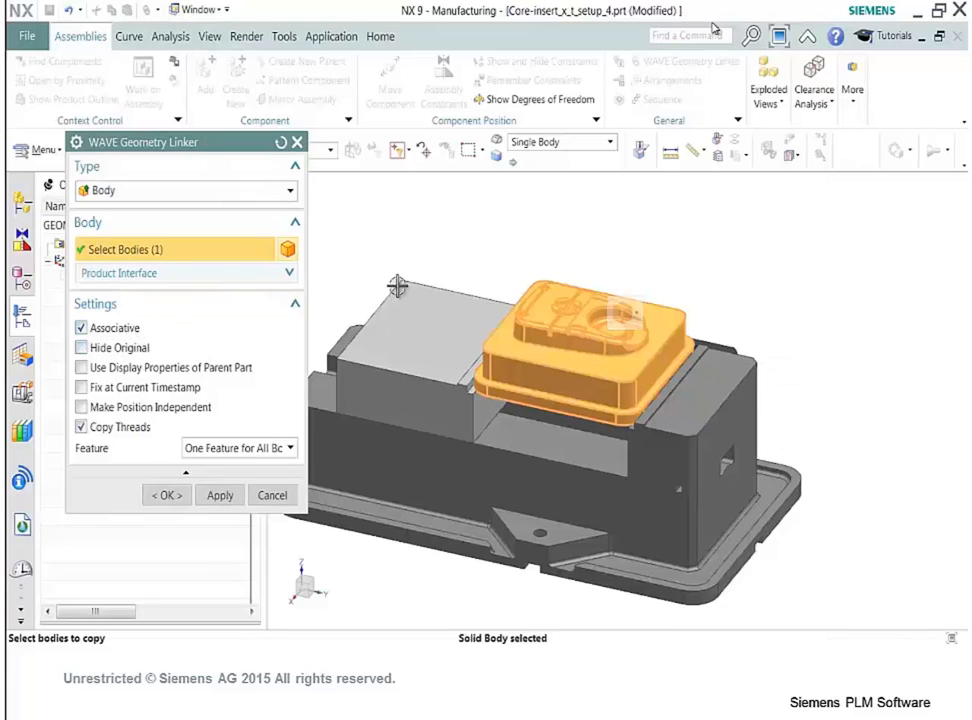
click(176, 499)
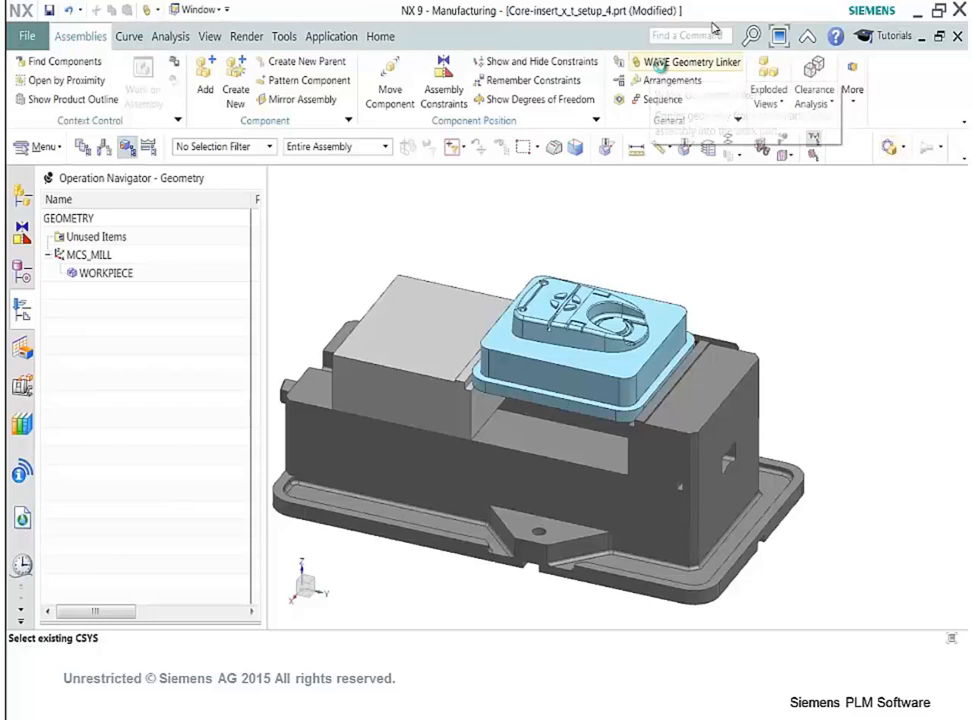
Create a second associative WAVE-linked body of the core insert with Hide Original turned on, accepting the repeated extraction.
click(662, 62)
click(586, 321)
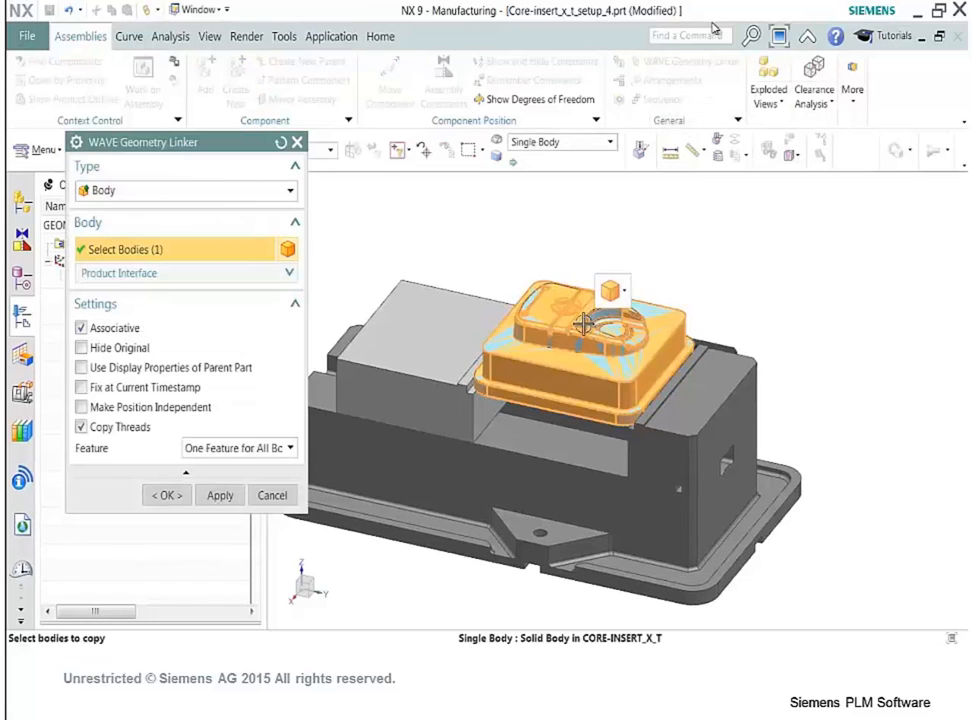
click(118, 347)
click(172, 496)
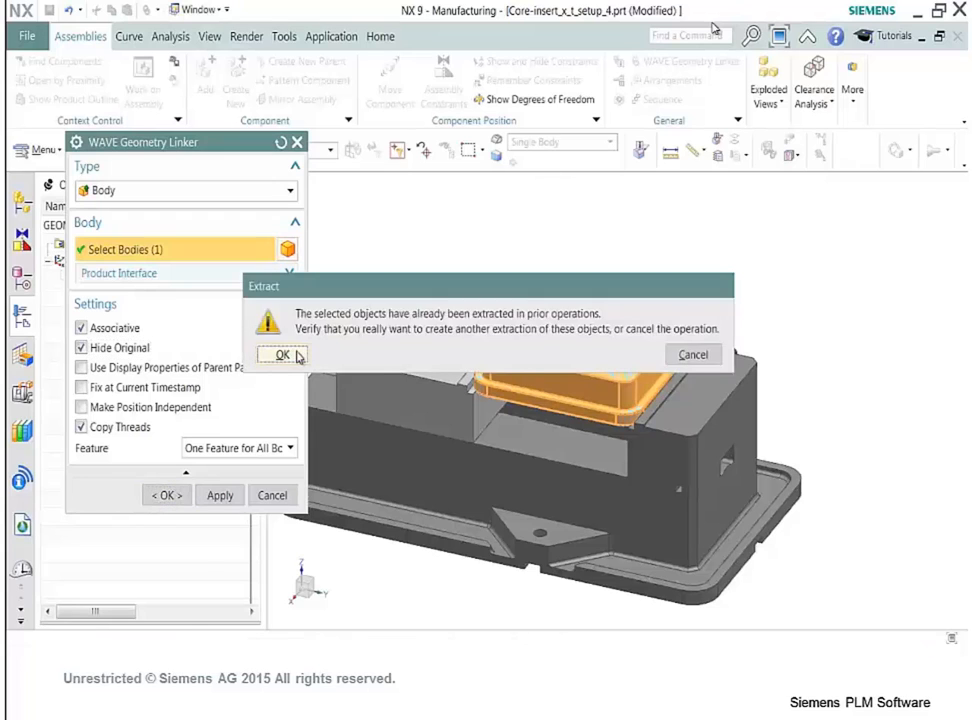
click(286, 354)
Rename the first linked body in the model history as op1.
click(22, 272)
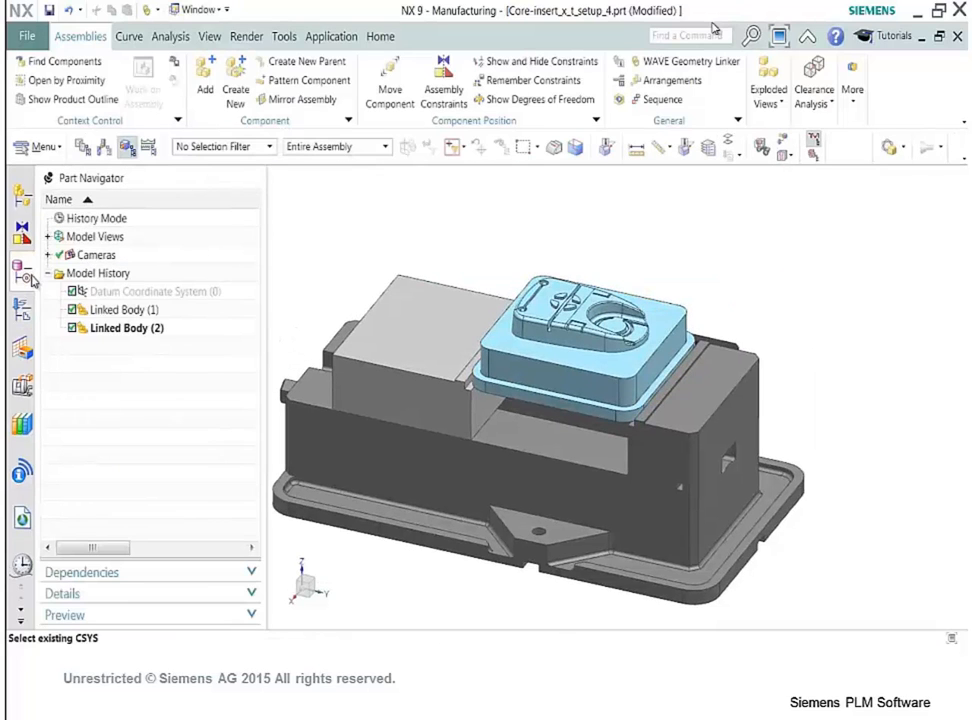
click(107, 313)
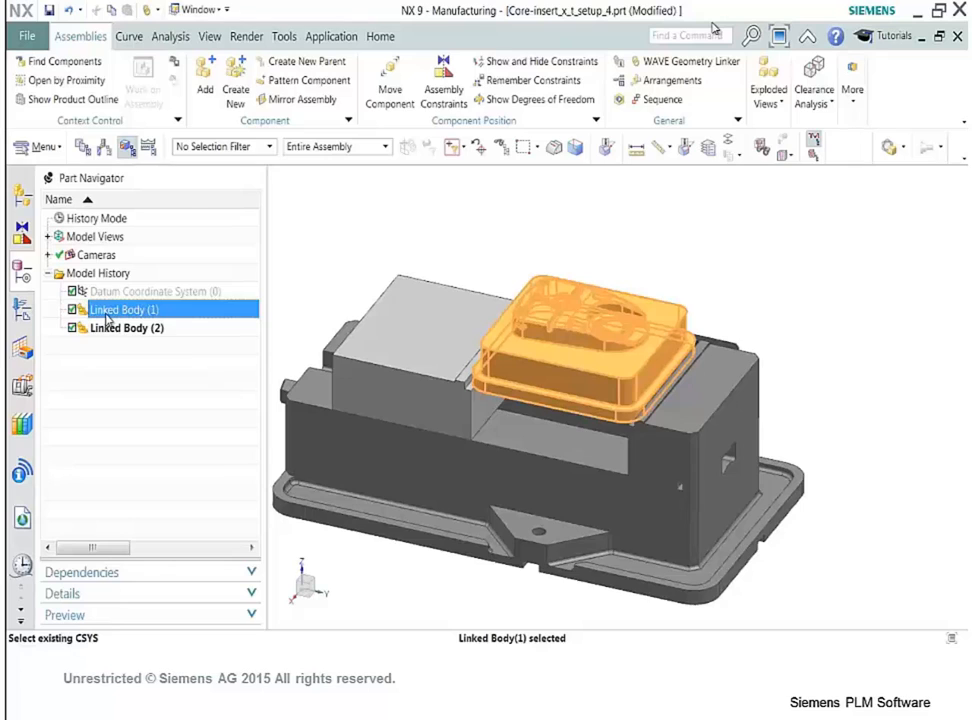
right_click(107, 318)
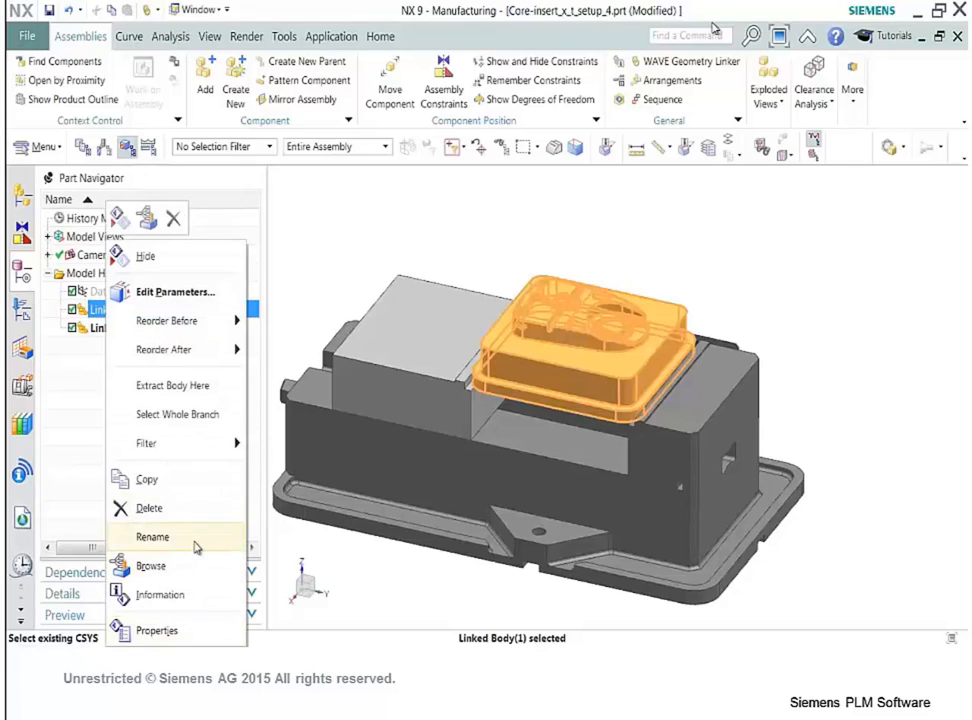
click(153, 537)
text(op)
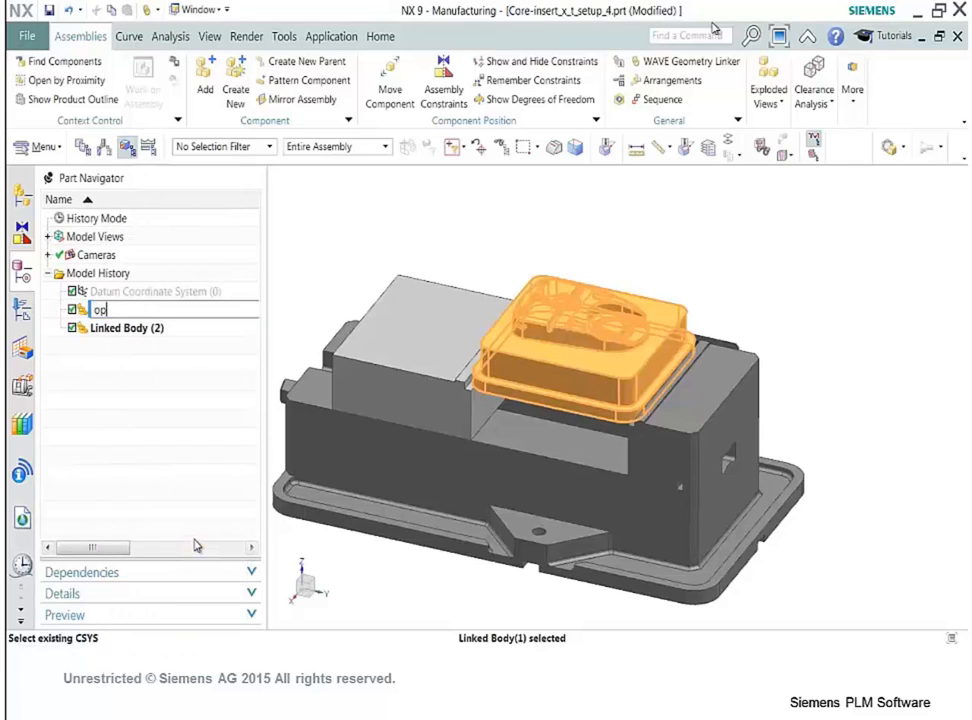
text(1)
key(Return)
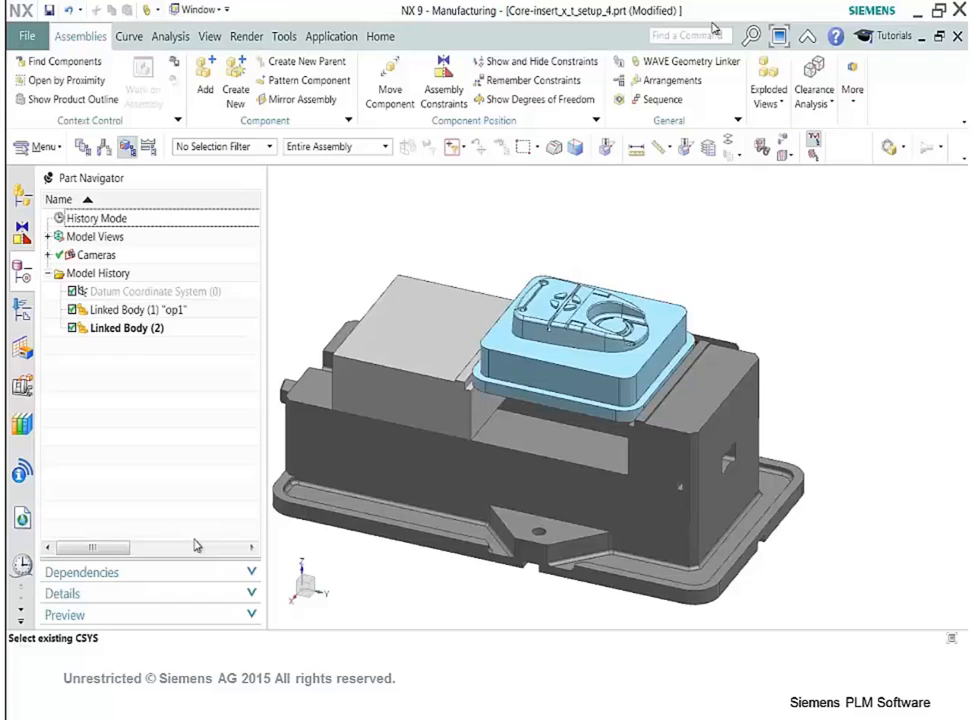
Rename the second linked body as op2 and hide it.
right_click(150, 333)
click(205, 263)
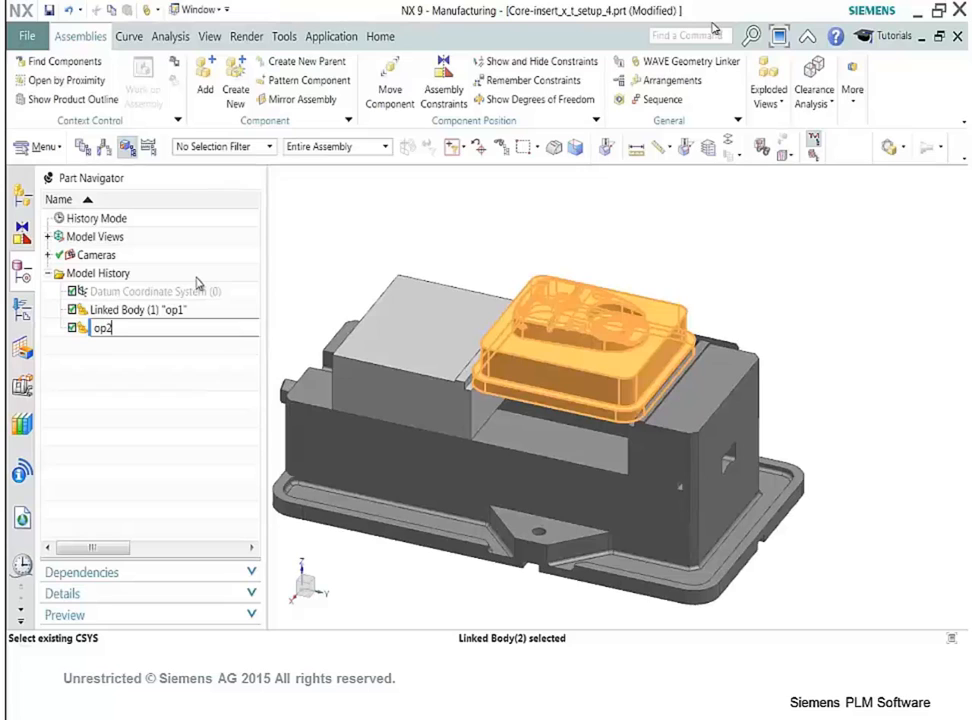
key(Return)
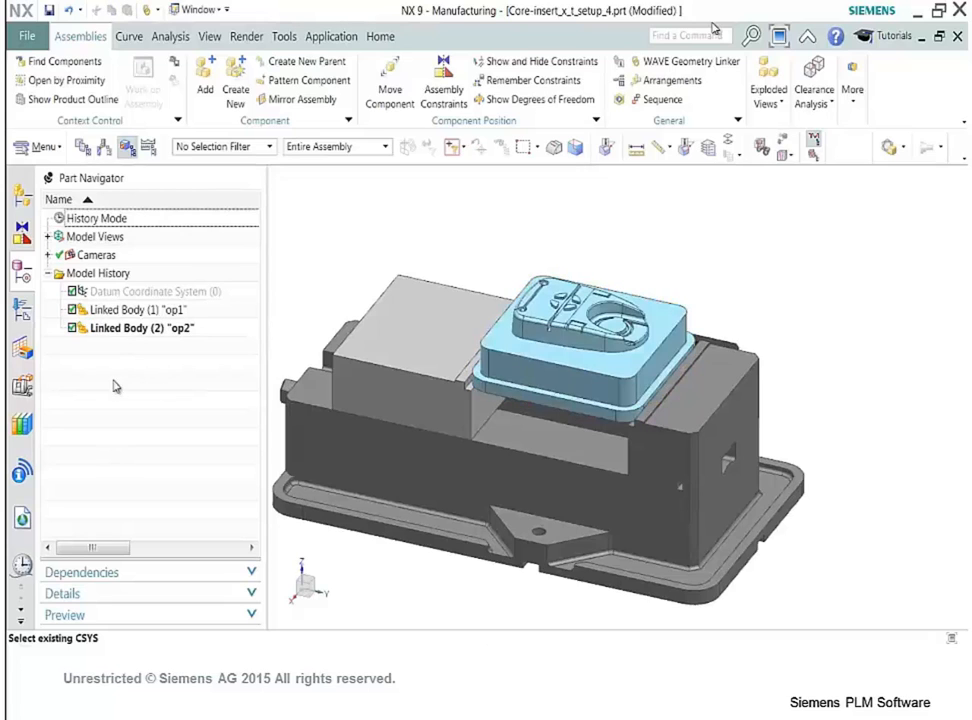
right_click(137, 327)
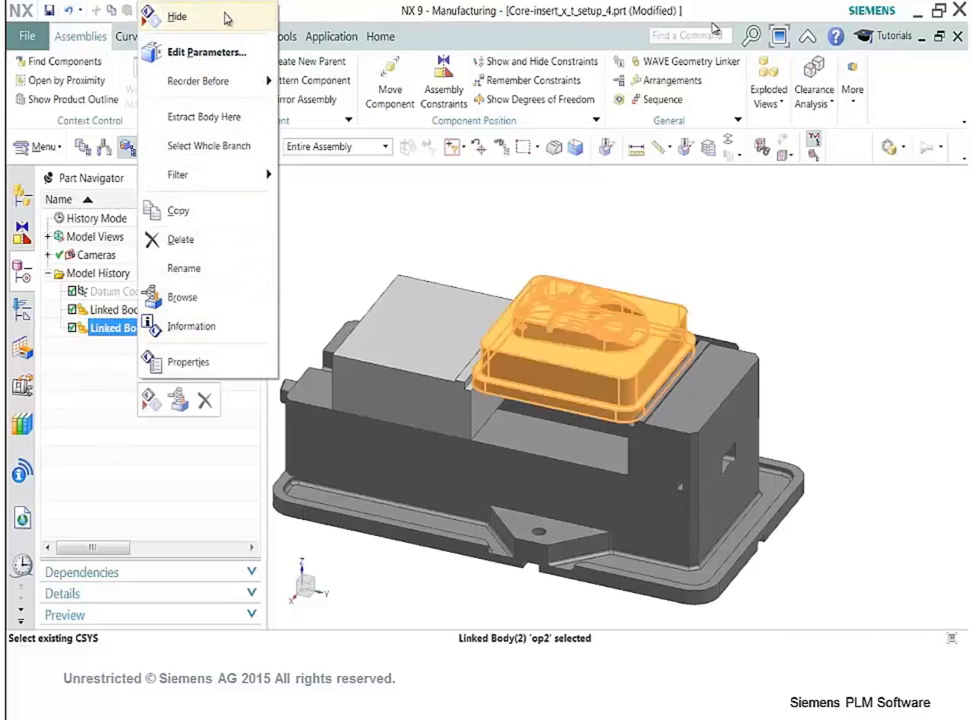
click(228, 20)
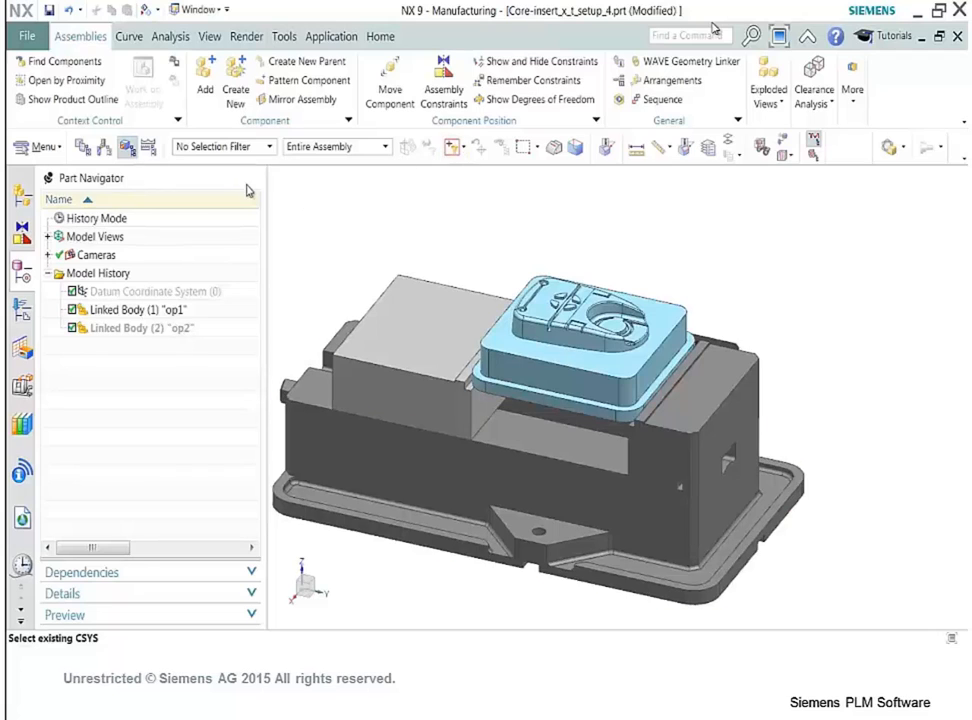
Delete the long cross slot, both small angular slots and the slot joining the two round pockets from op1, using the Slot Faces rule.
click(376, 40)
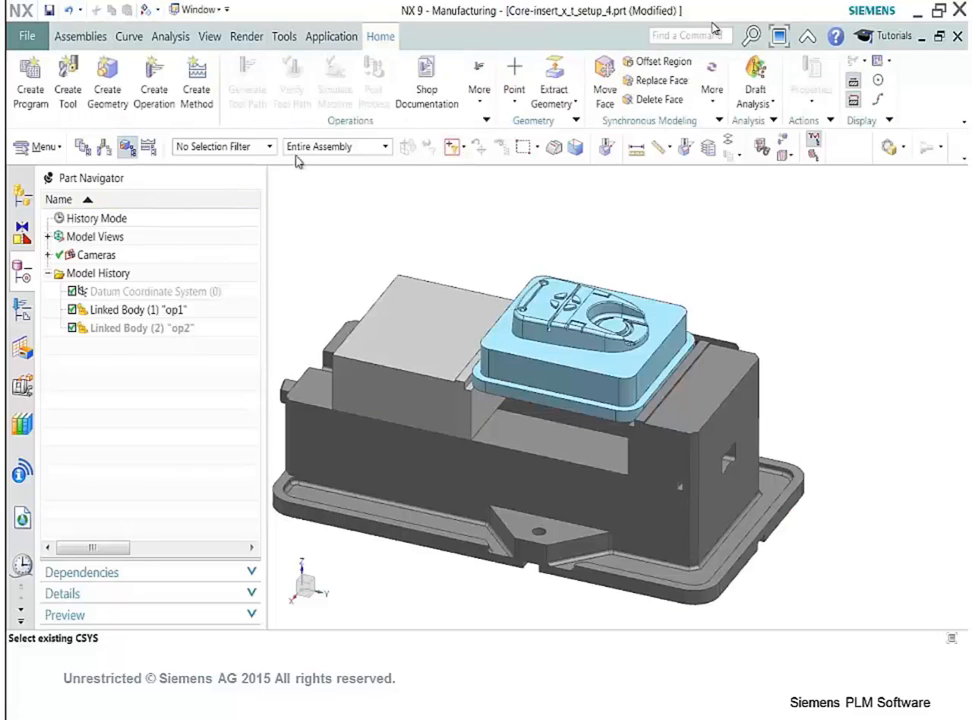
click(21, 311)
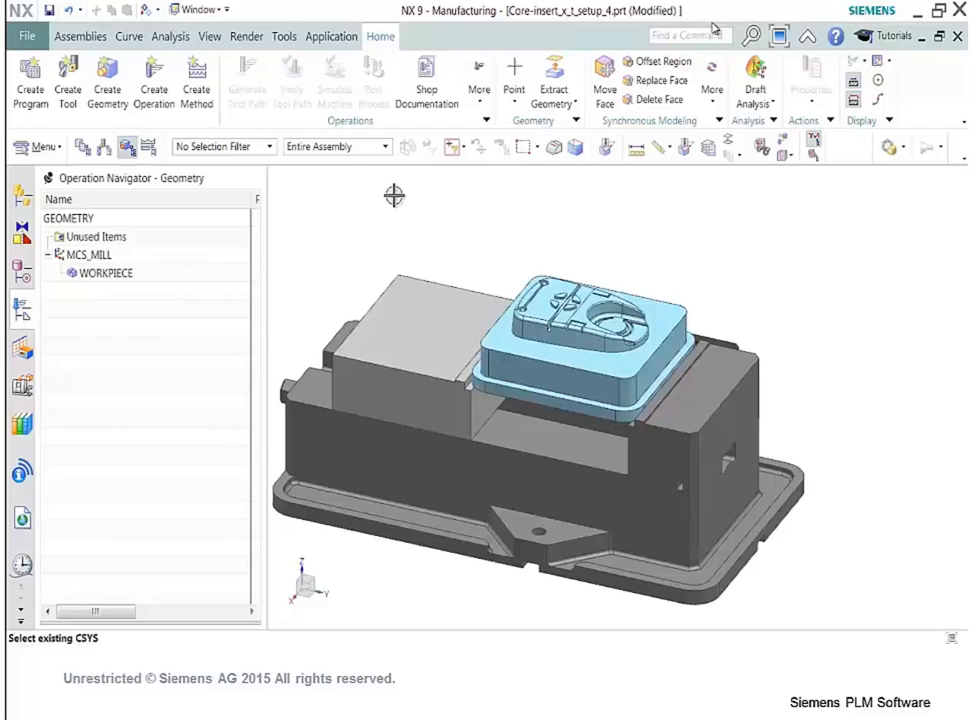
click(659, 100)
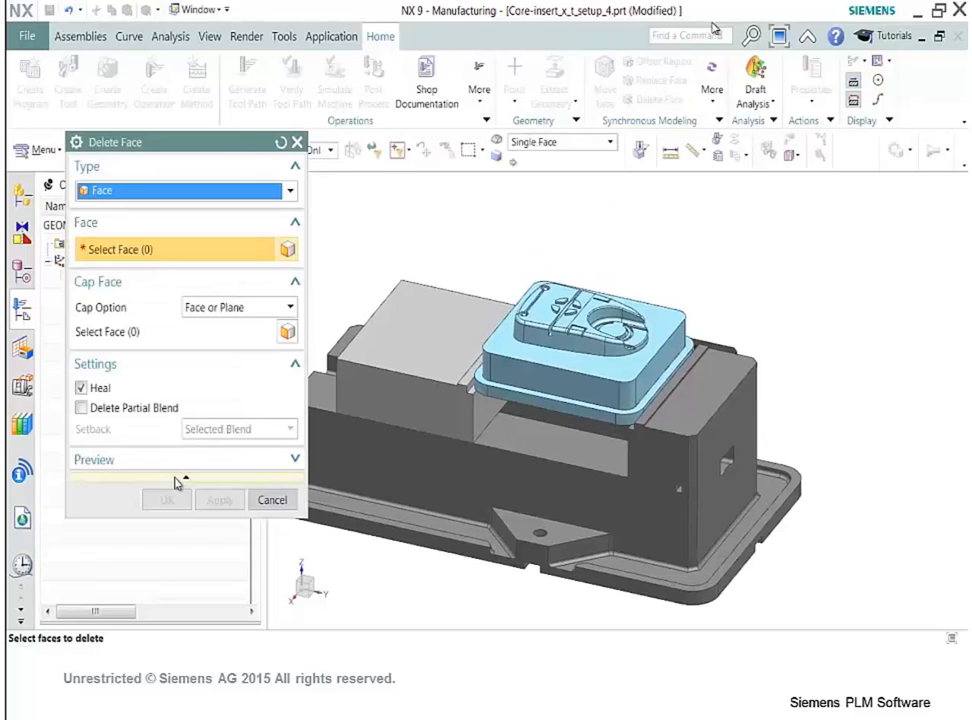
scroll(752, 338, up, 3)
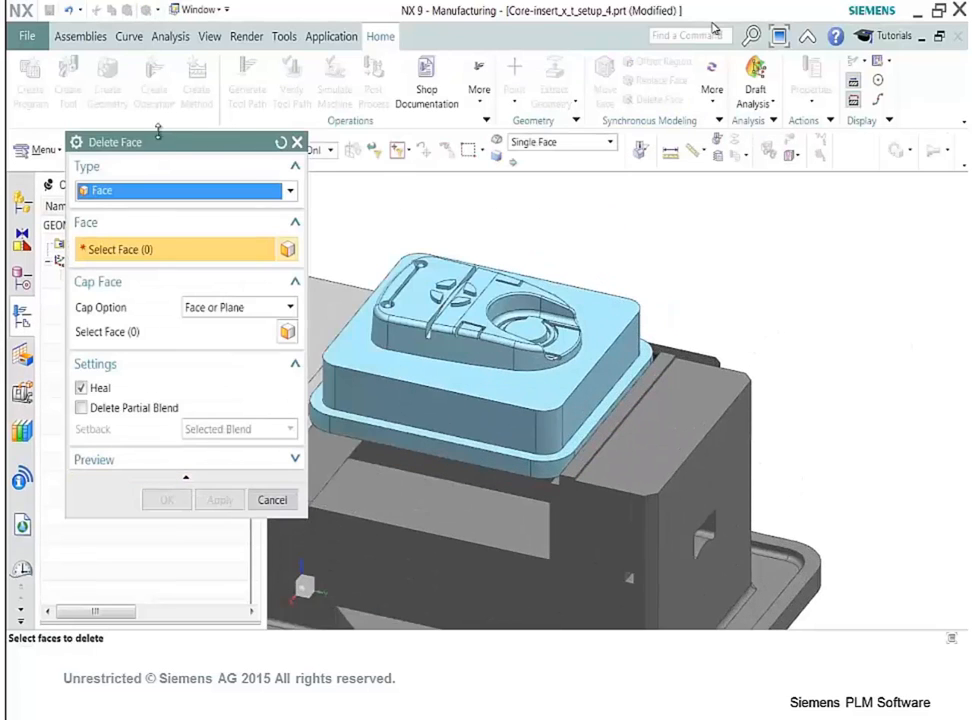
drag(160, 150, 141, 220)
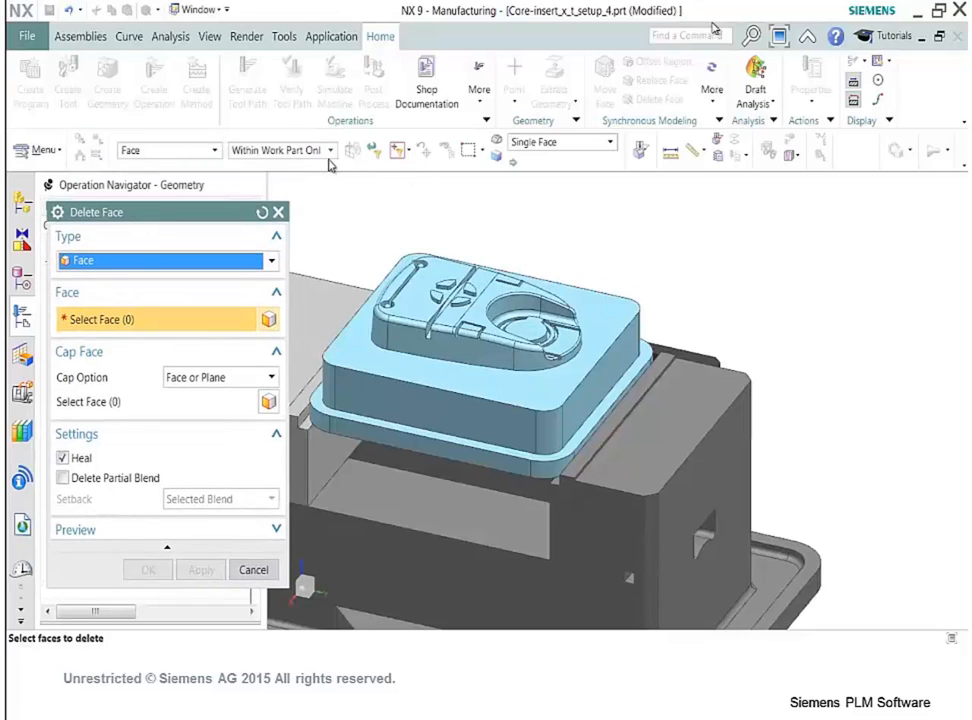
scroll(449, 369, up, 4)
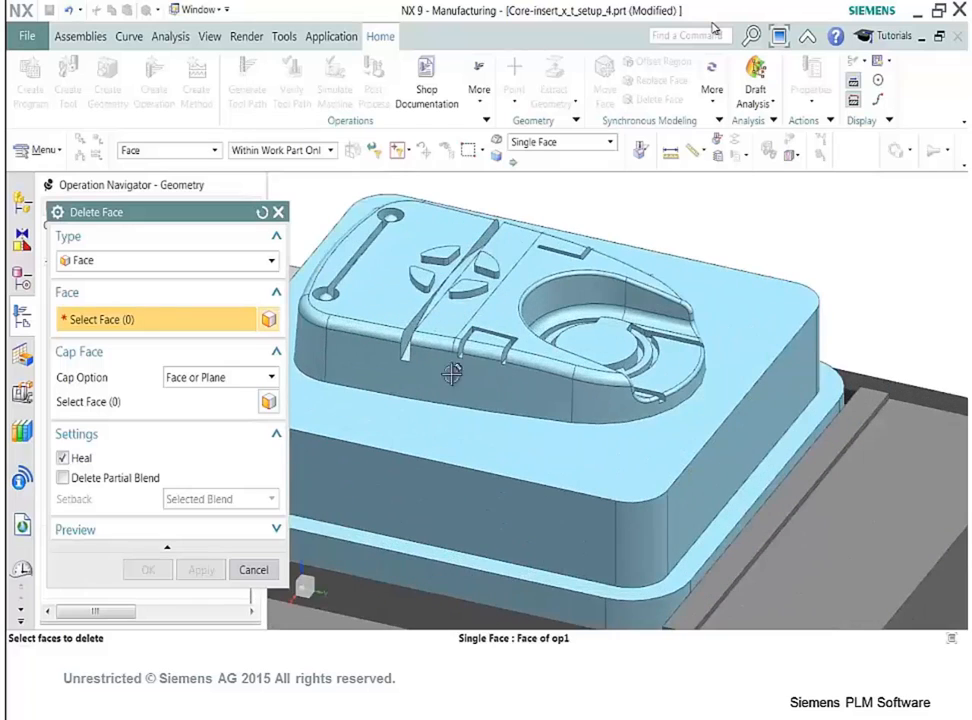
click(598, 142)
click(535, 297)
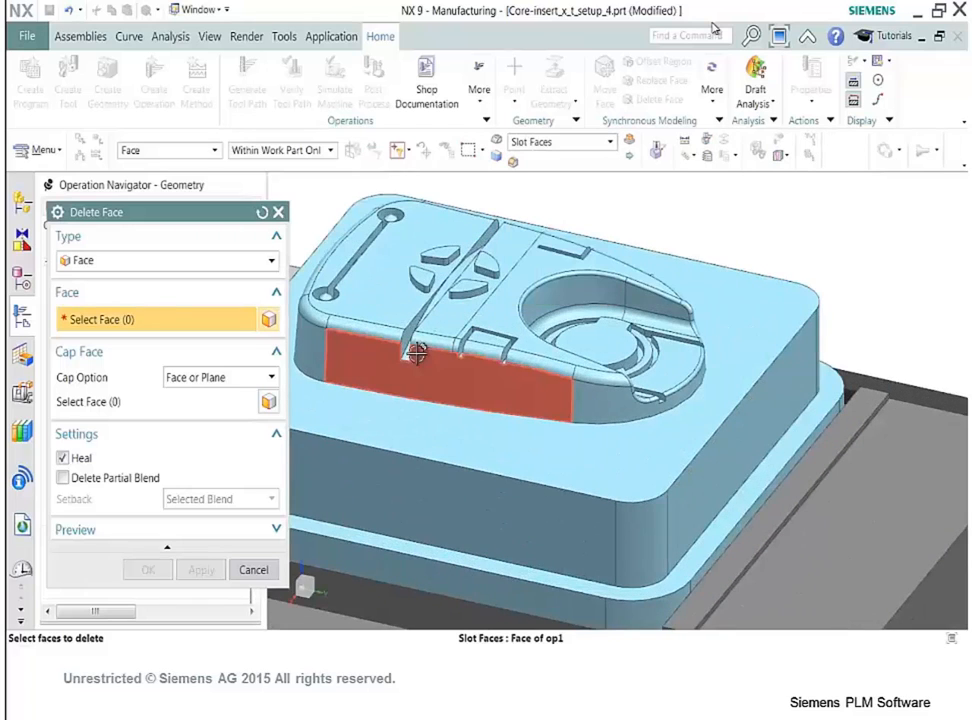
click(407, 343)
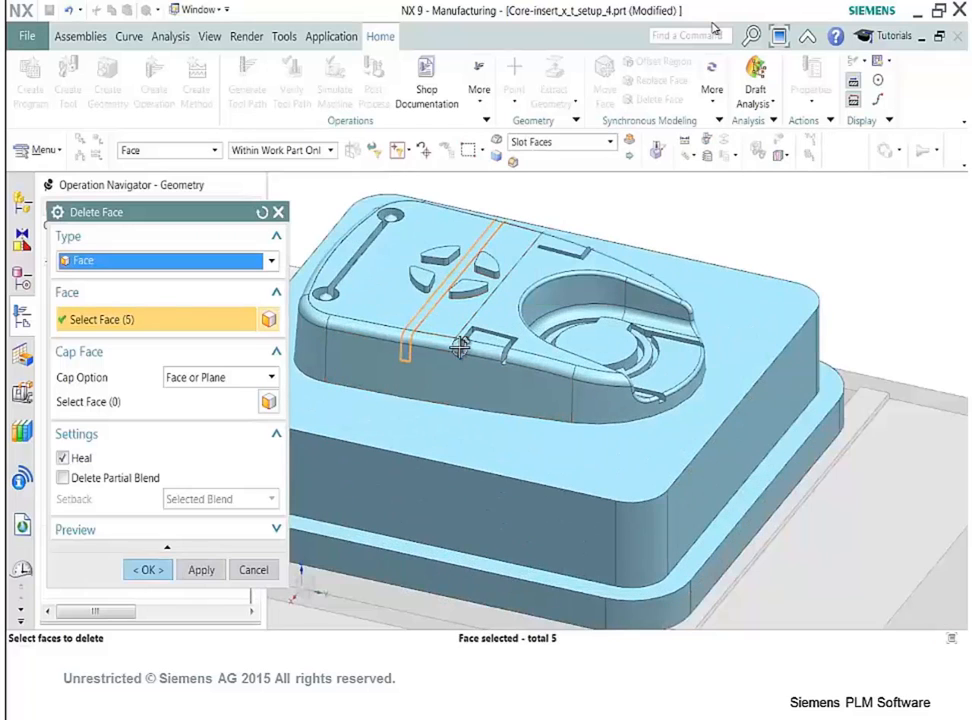
click(462, 338)
scroll(555, 252, up, 3)
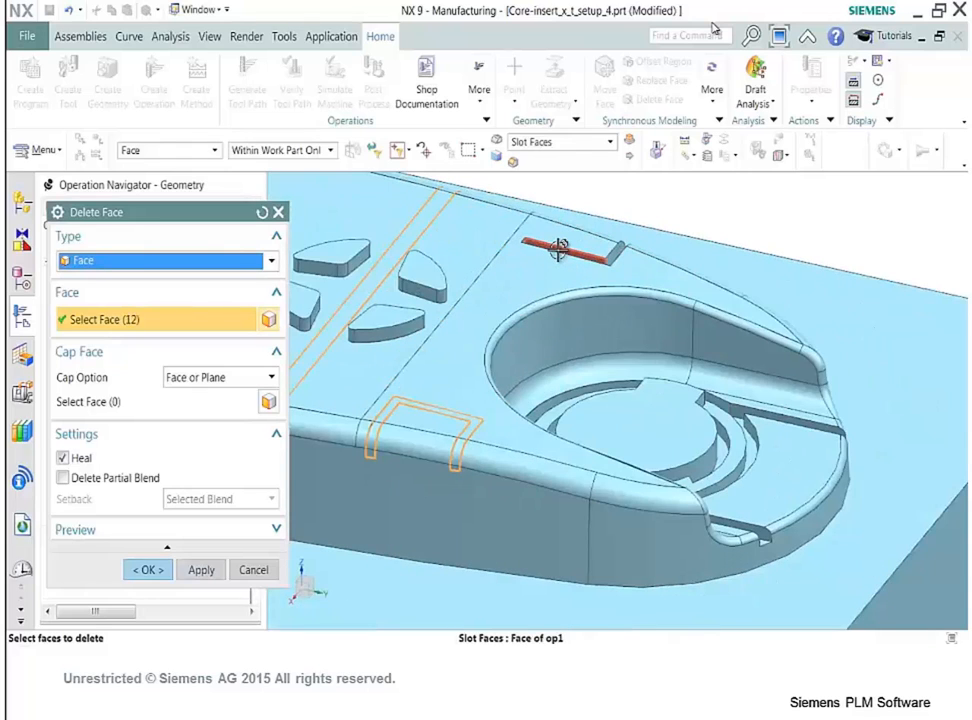
click(540, 244)
scroll(455, 292, down, 1)
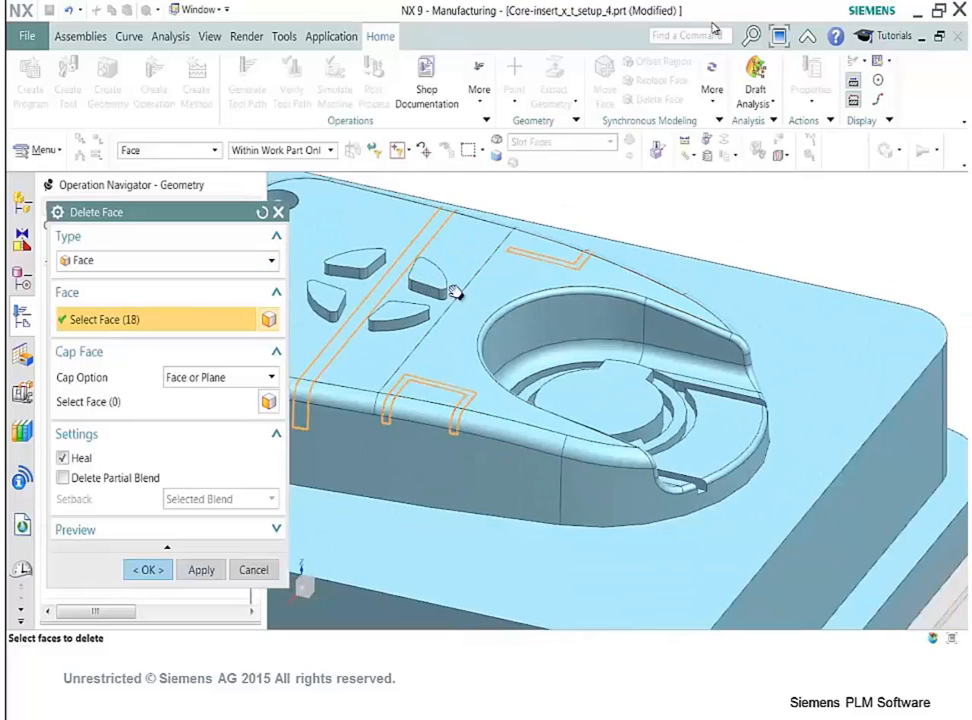
scroll(455, 292, down, 1)
click(385, 328)
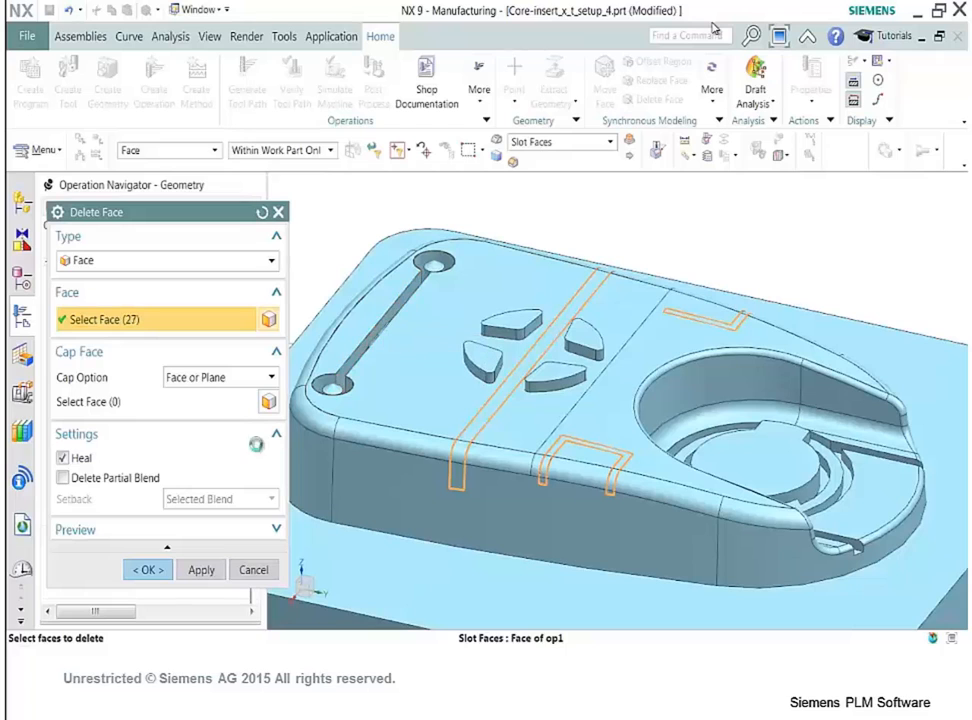
click(147, 570)
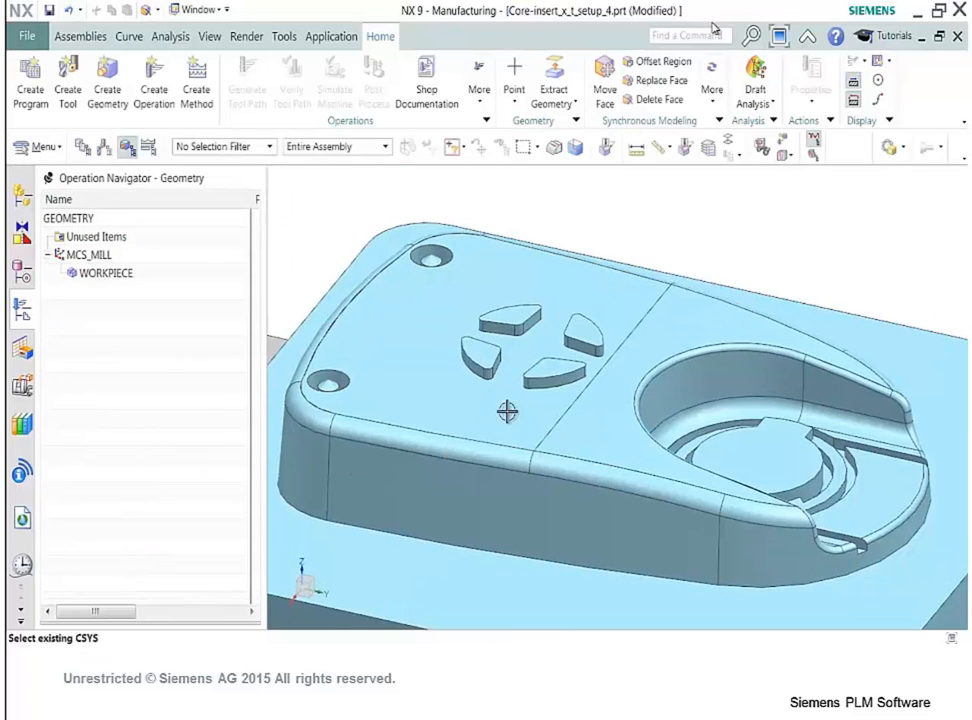
Delete the two round pockets on op1's upper surface with Delete Face, using the Boss or Pocket Faces rule.
click(659, 101)
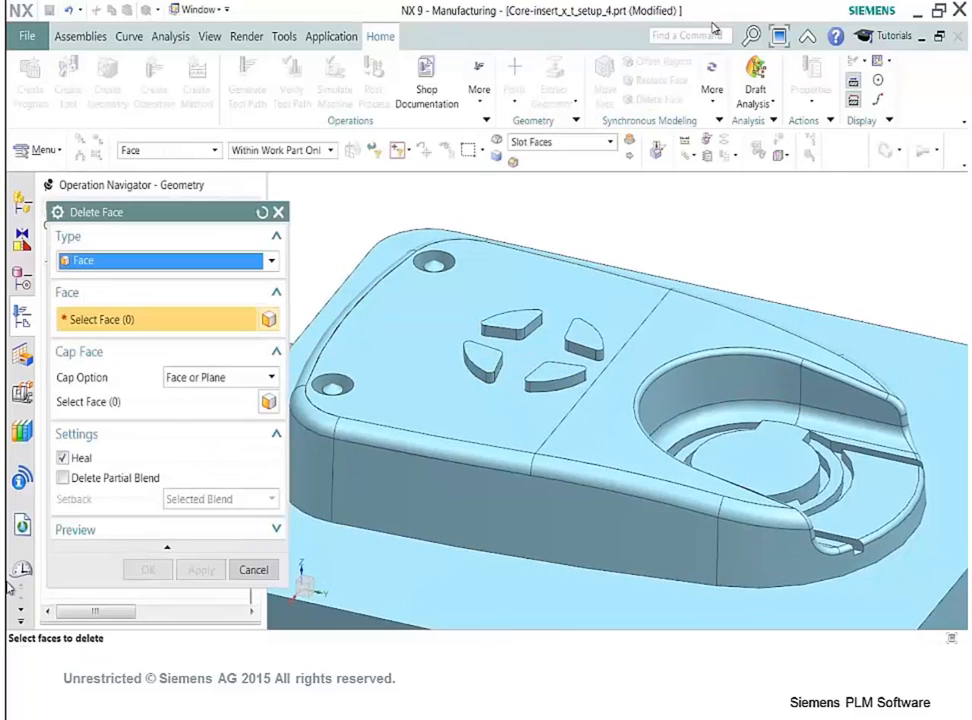
click(611, 145)
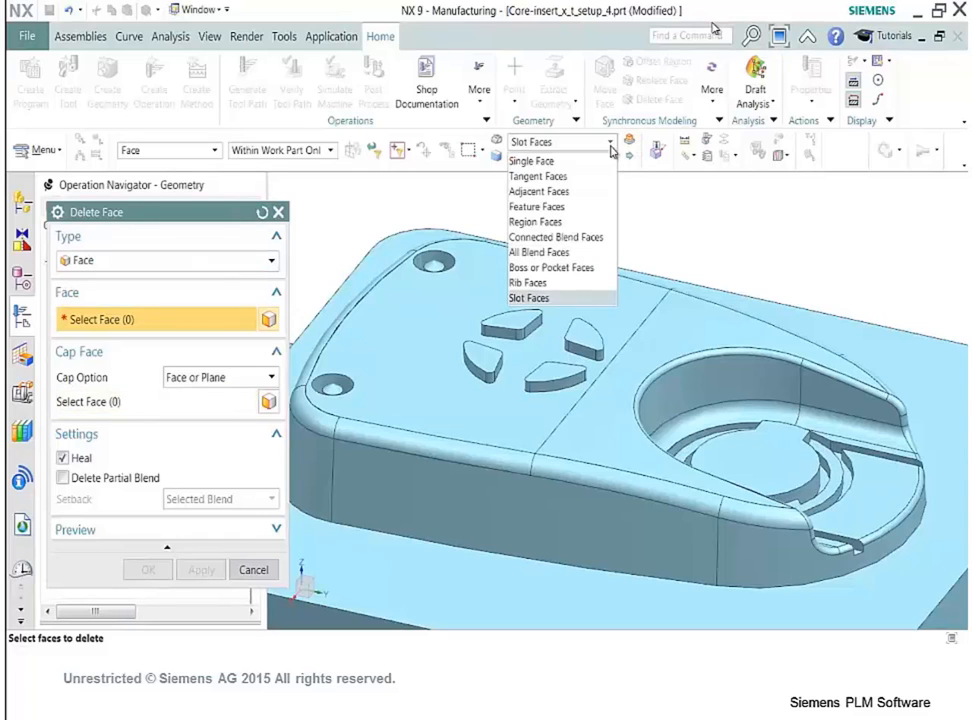
click(556, 269)
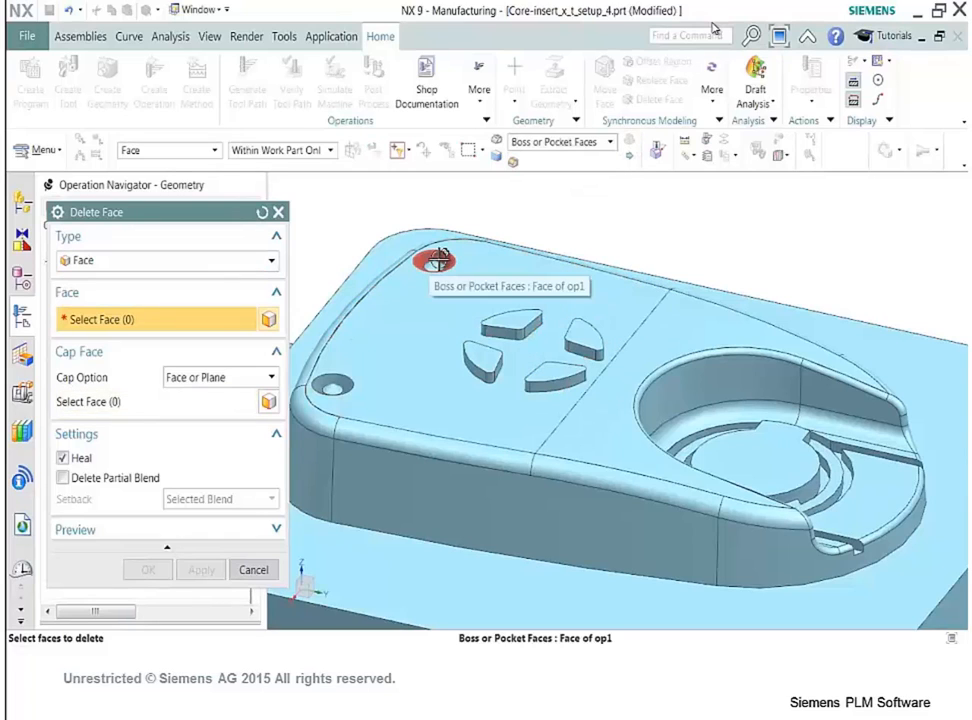
click(418, 257)
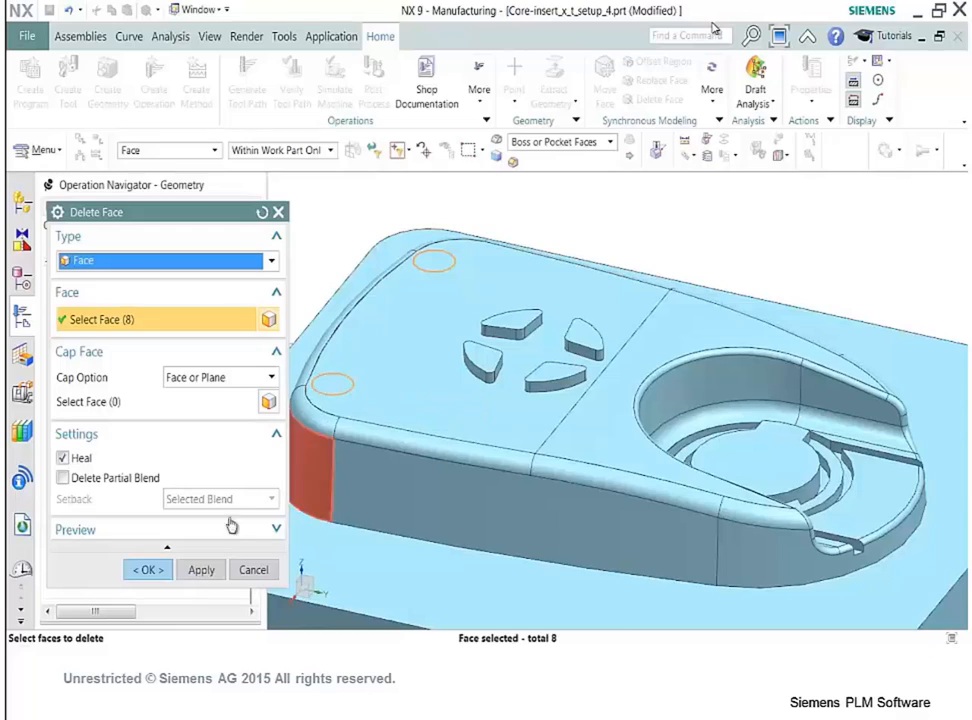
click(145, 570)
Delete the floor face of the ring-and-legs groove in op1's circular recess as a Single Face, with the flat face between the legs as cap face.
middle_drag(605, 458, 550, 508)
shift+middle_drag(664, 518, 519, 360)
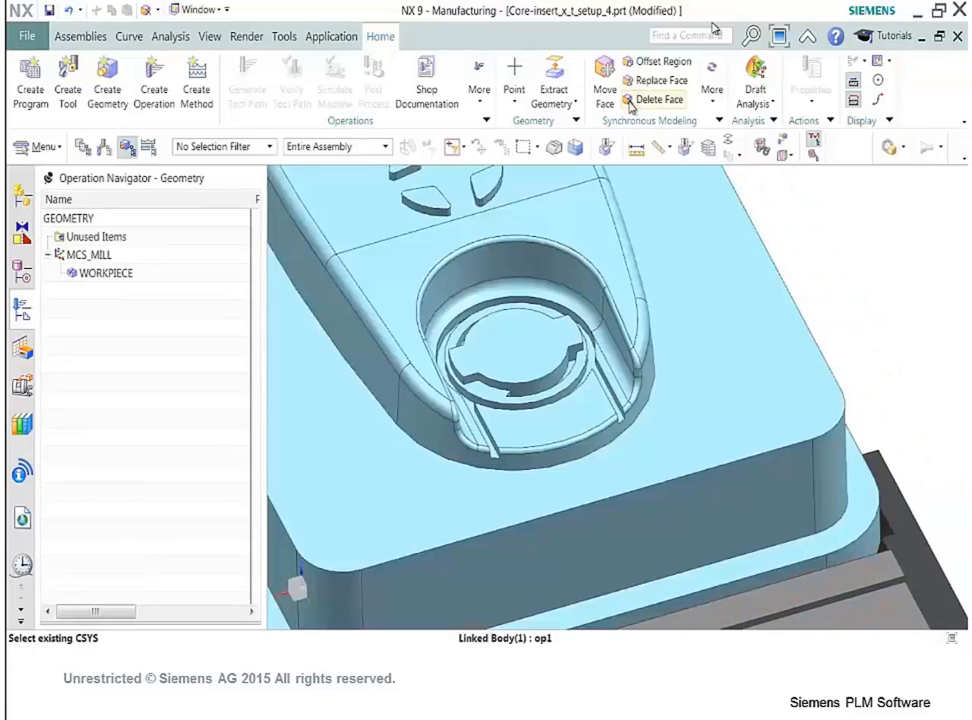
click(650, 99)
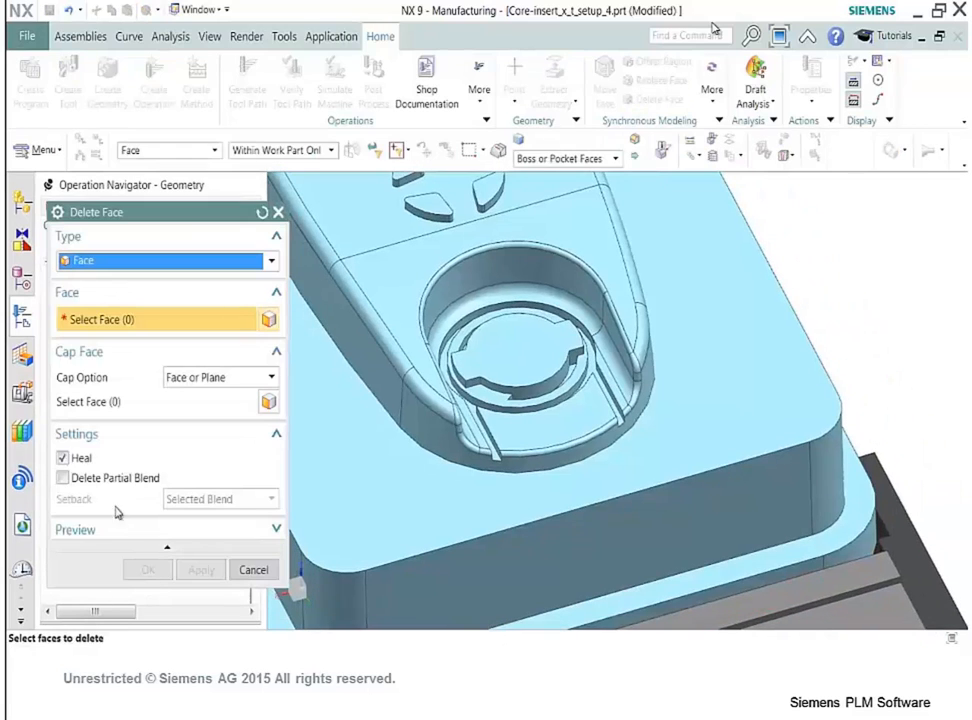
click(566, 158)
click(585, 177)
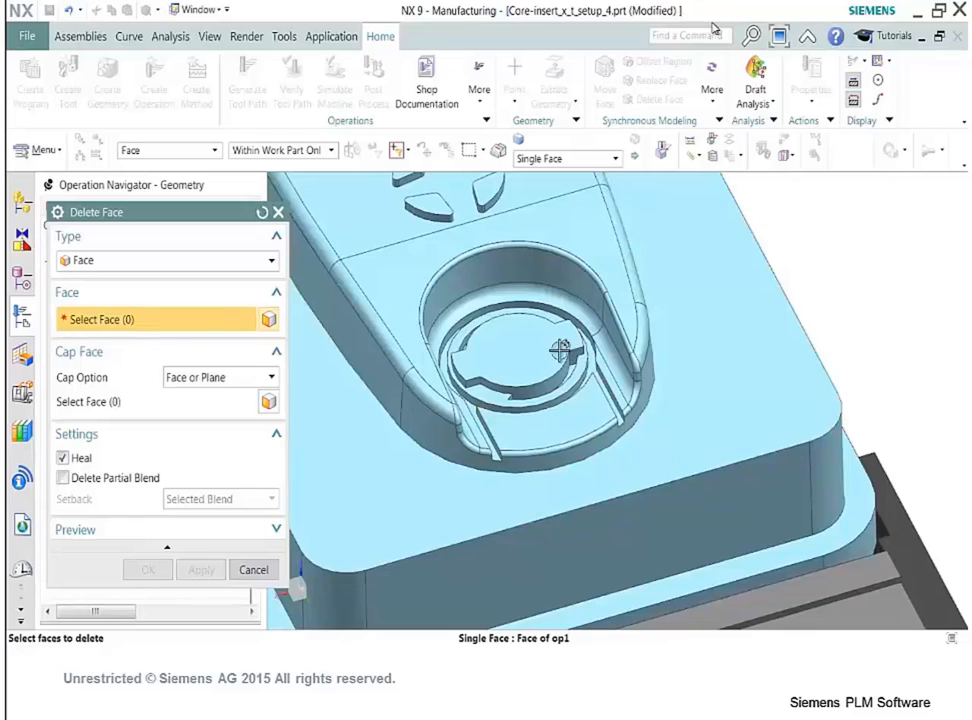
scroll(550, 400, up, 3)
click(72, 403)
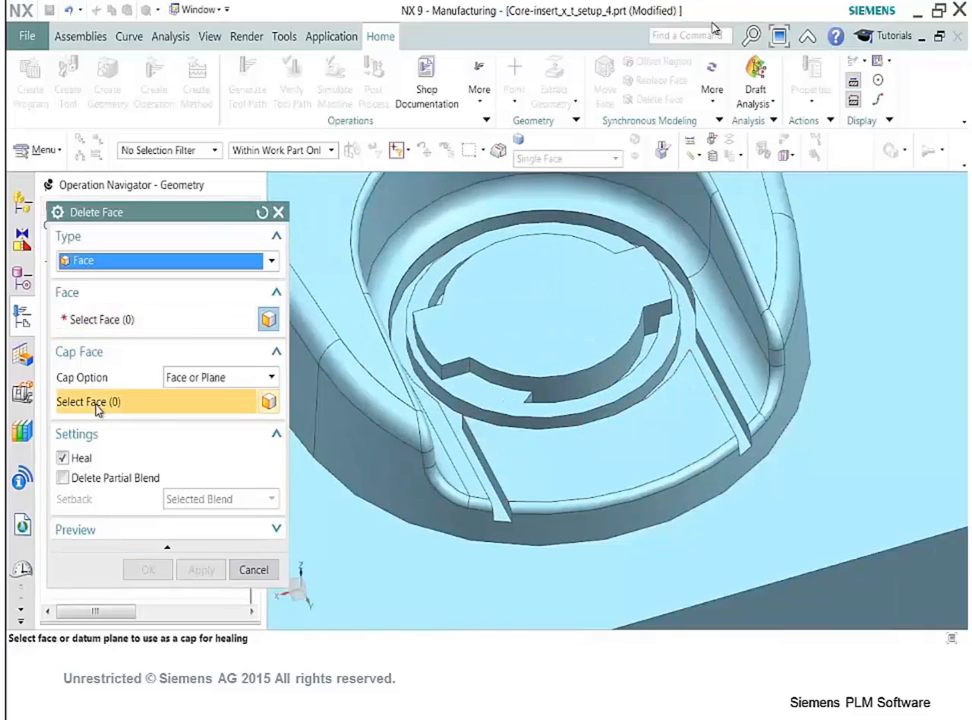
click(573, 458)
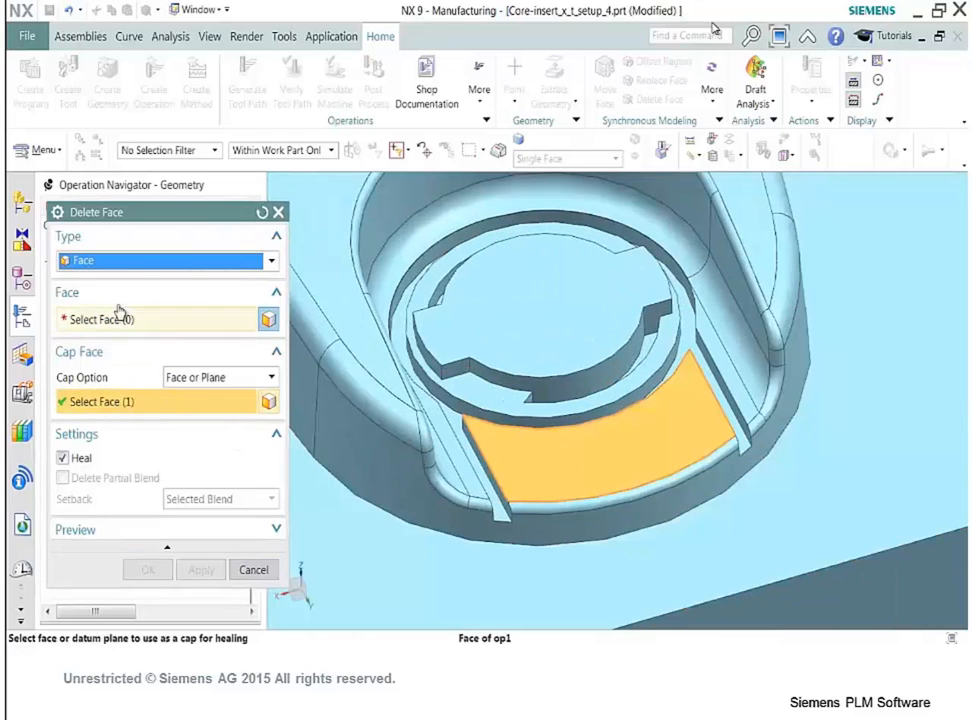
click(104, 319)
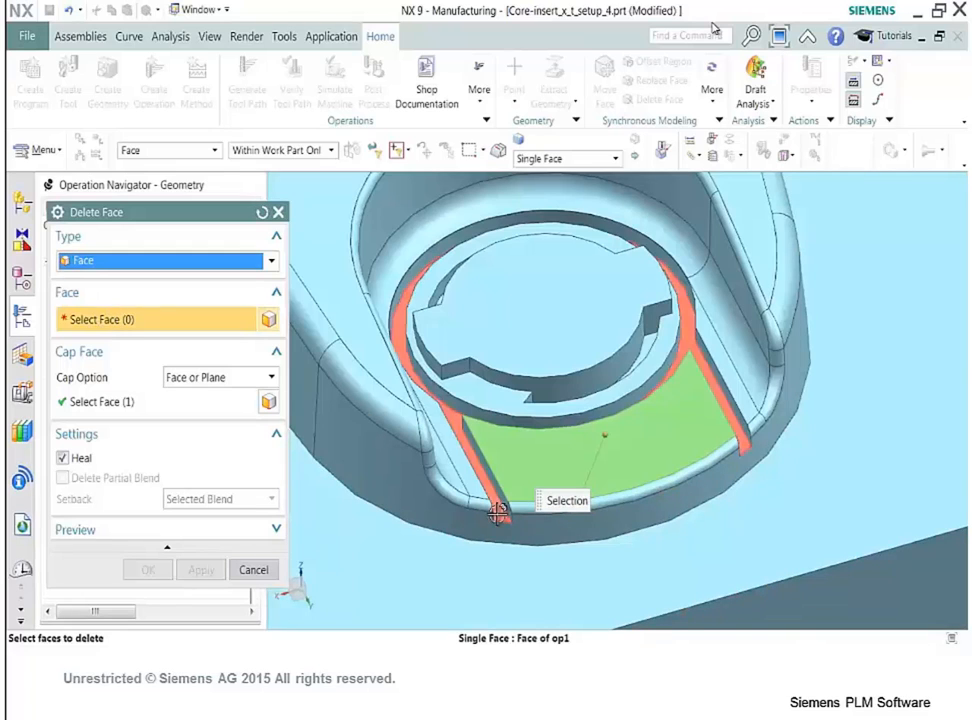
click(495, 505)
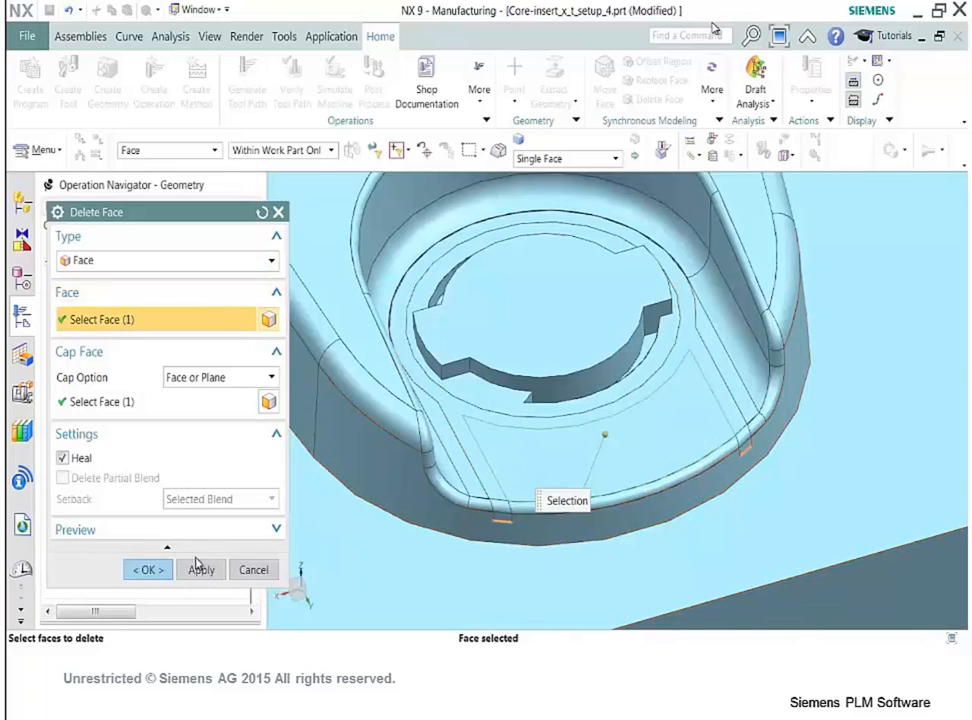
click(201, 570)
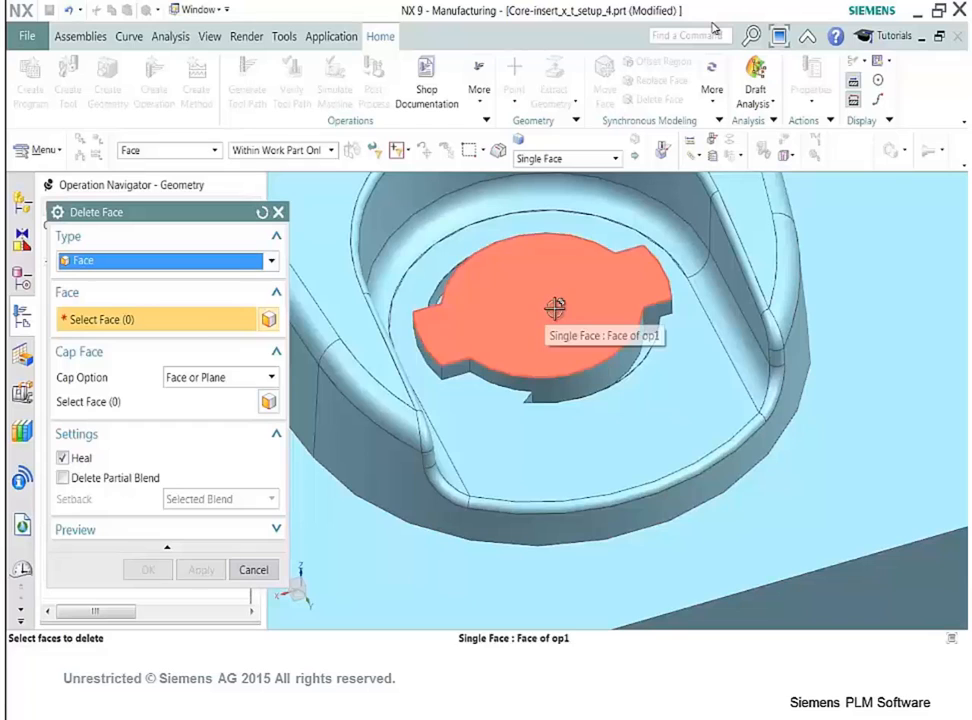
Delete the floor face of the remaining groove segment along the raised disc's front edge, with the flat recess floor as cap face.
click(88, 404)
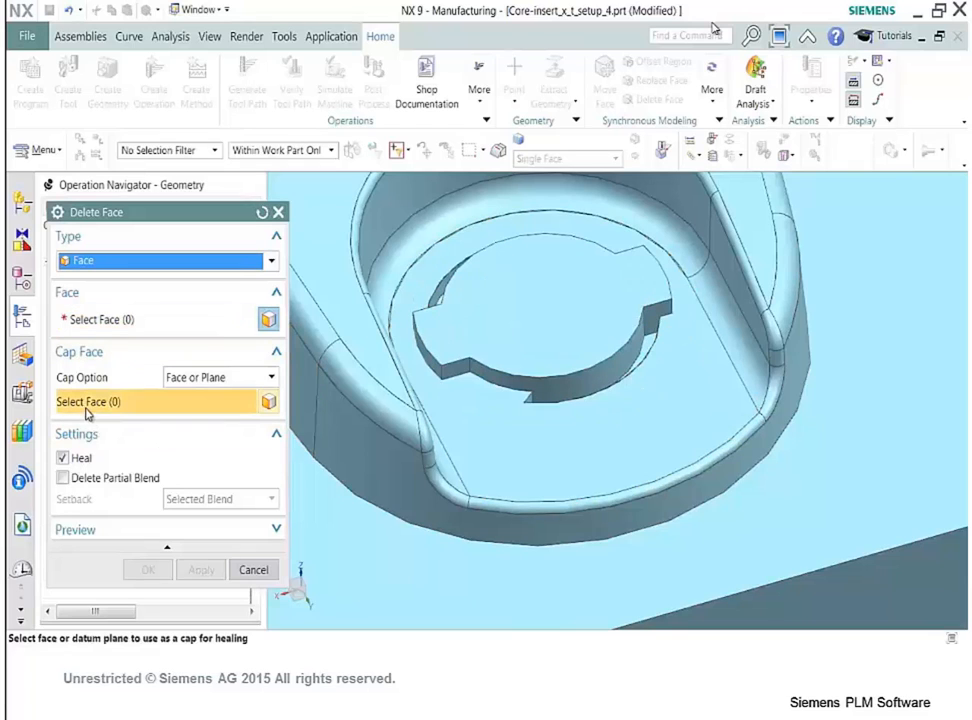
click(573, 438)
click(105, 319)
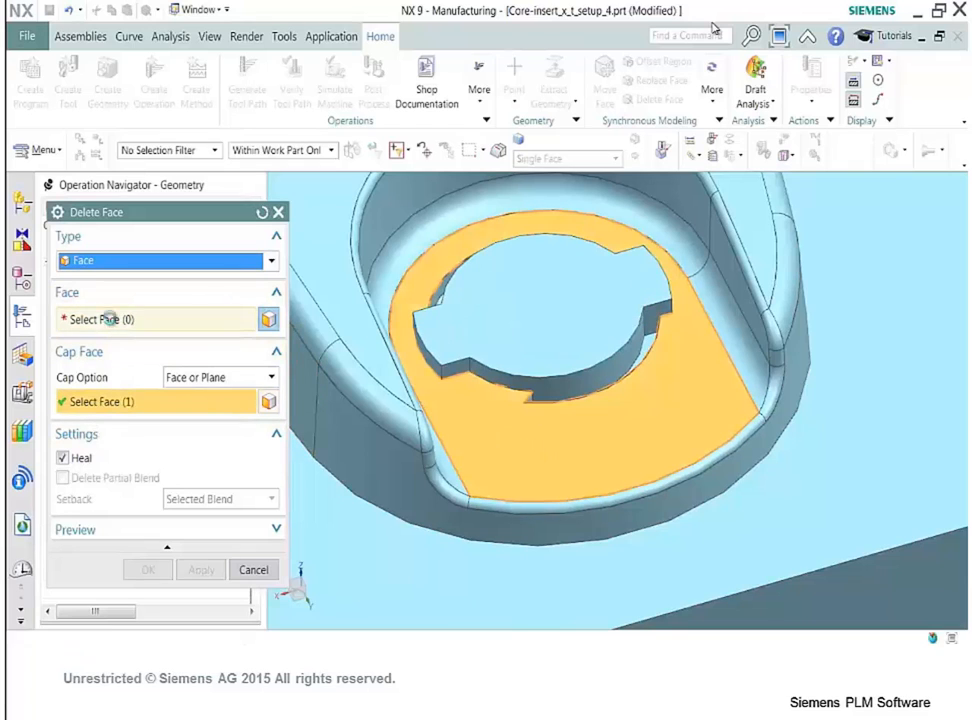
click(646, 340)
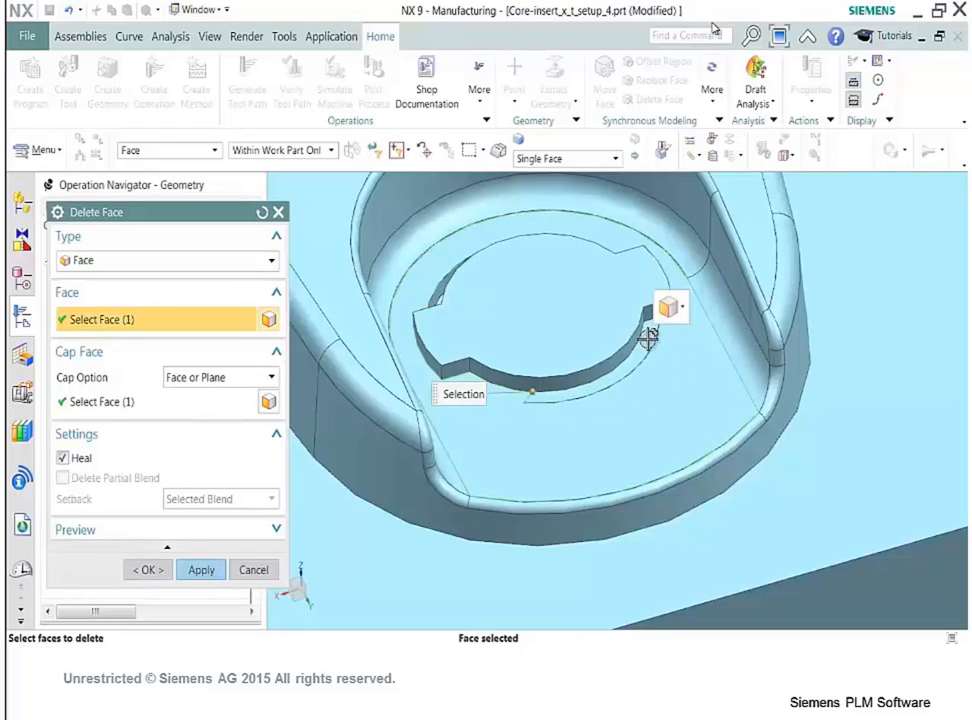
click(201, 569)
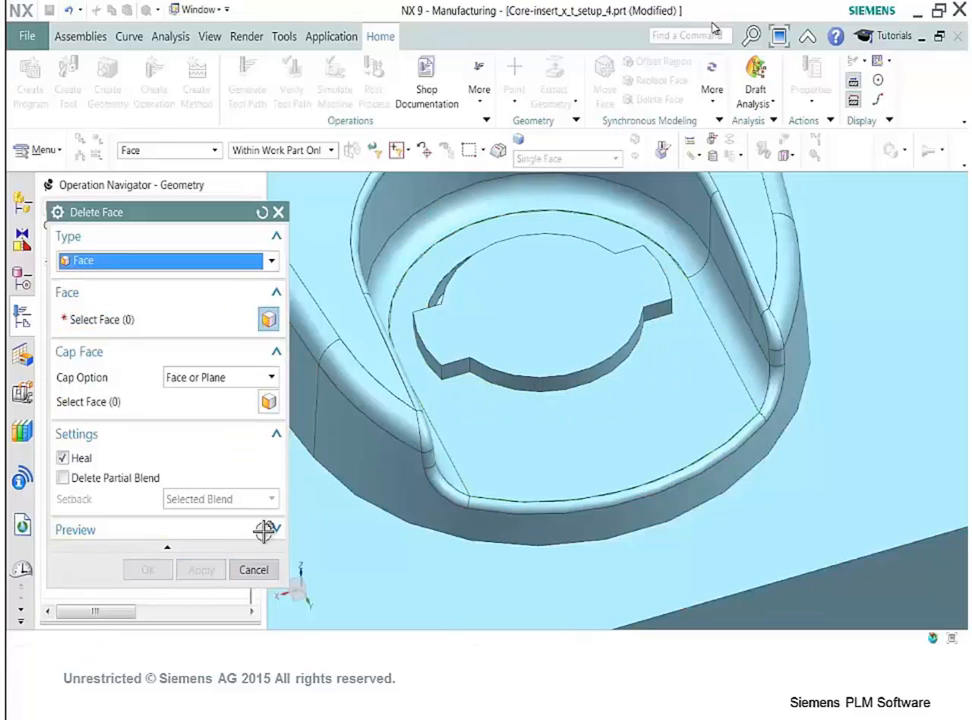
Delete the floor face of the last groove segment behind the raised disc, with the flat recess floor as cap face, and finish Delete Face.
click(90, 401)
click(538, 438)
click(98, 320)
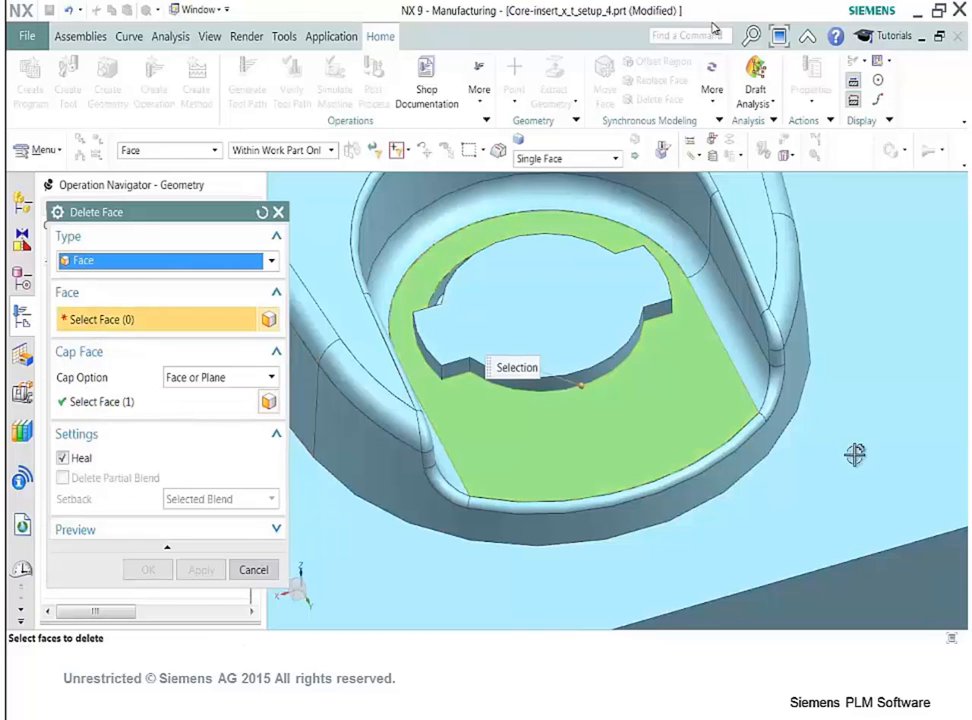
middle_drag(553, 271, 558, 308)
scroll(558, 384, up, 3)
click(532, 470)
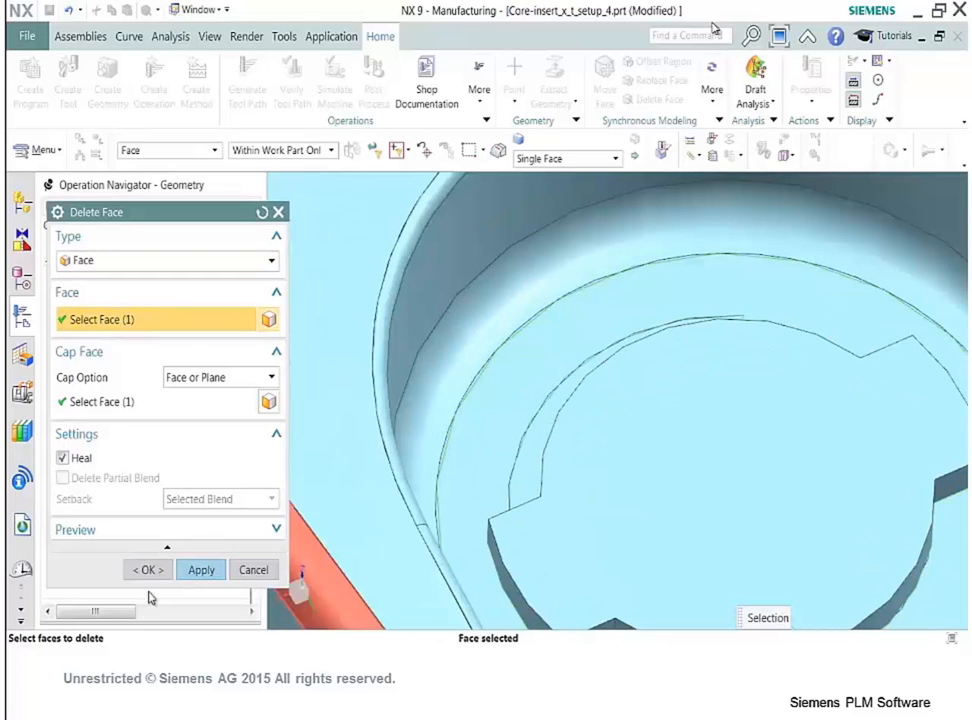
click(143, 573)
scroll(508, 413, down, 5)
middle_drag(591, 462, 591, 454)
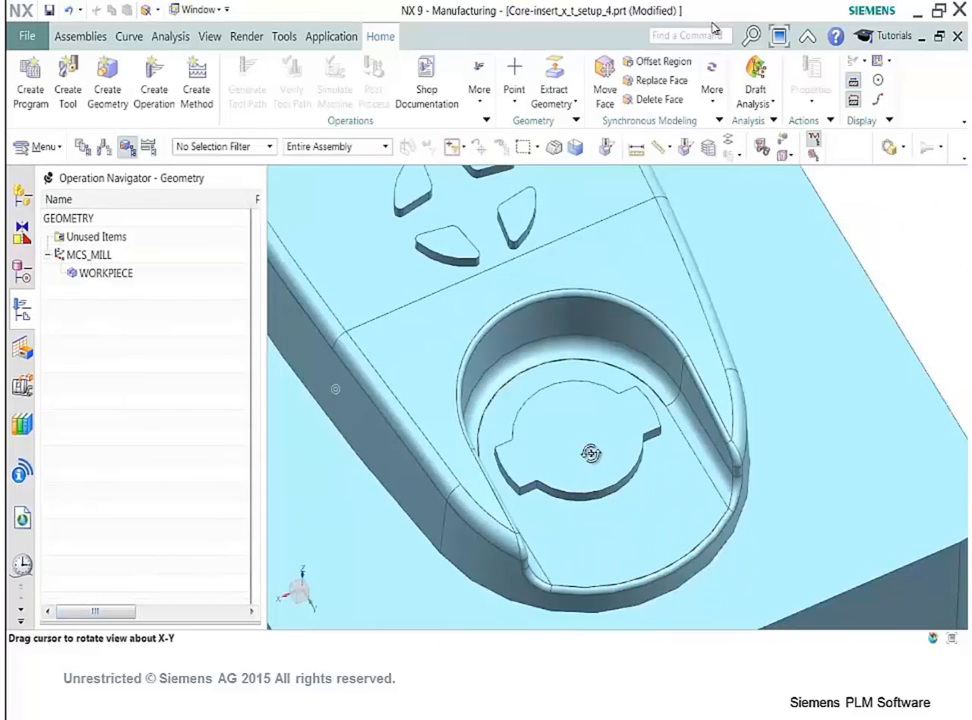
Change the display colour of all op1 faces to Lime (ID 11) with Edit Object Display.
scroll(591, 453, down, 6)
middle_drag(588, 360, 618, 345)
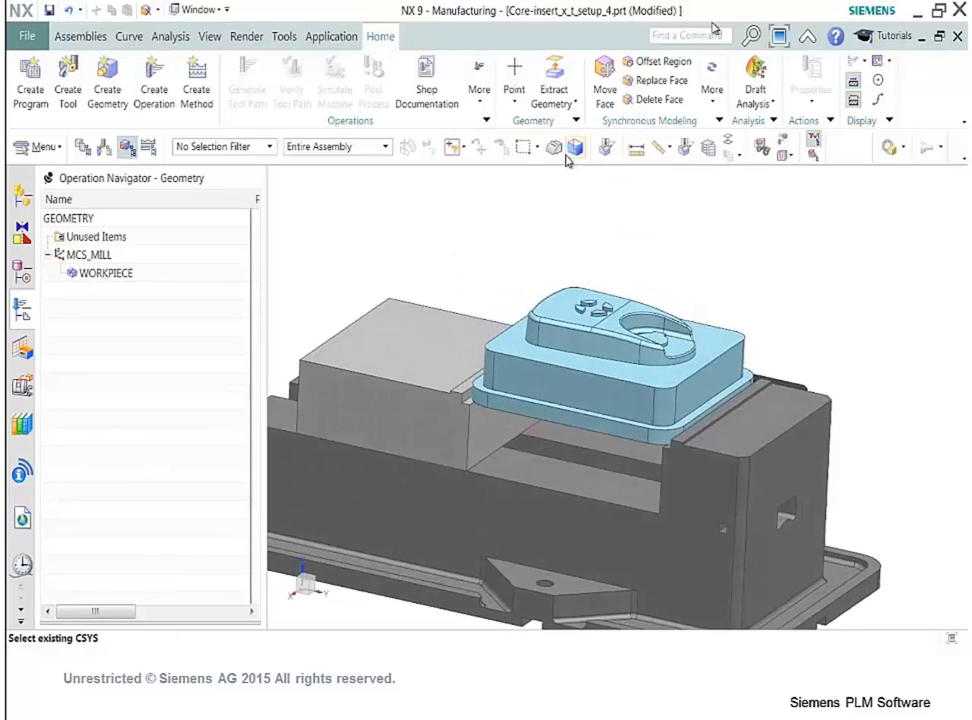
key(ctrl+j)
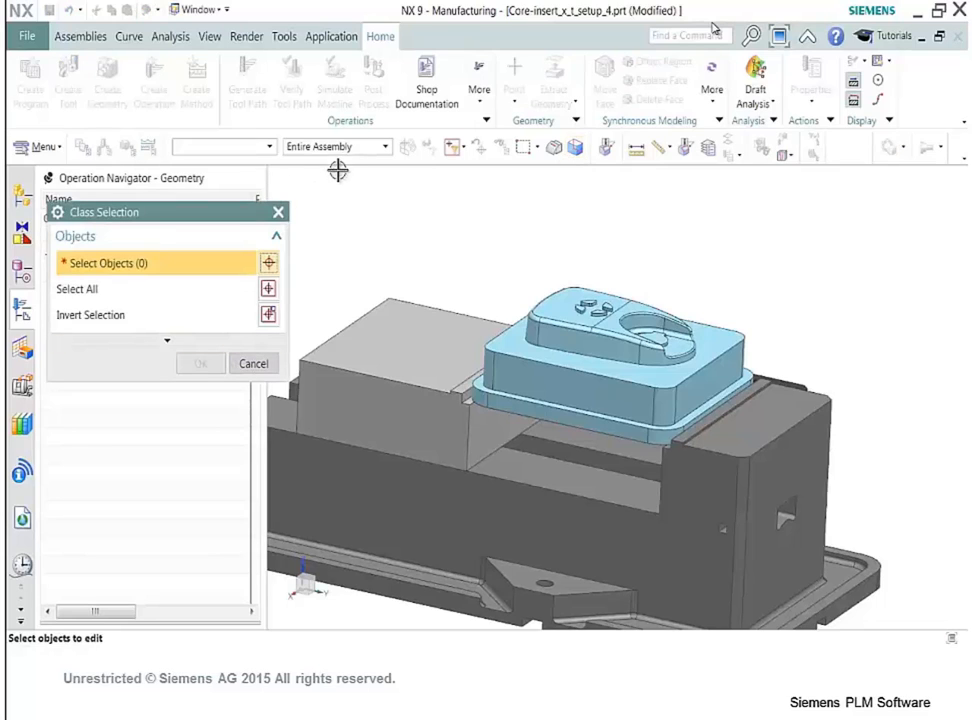
drag(462, 195, 837, 533)
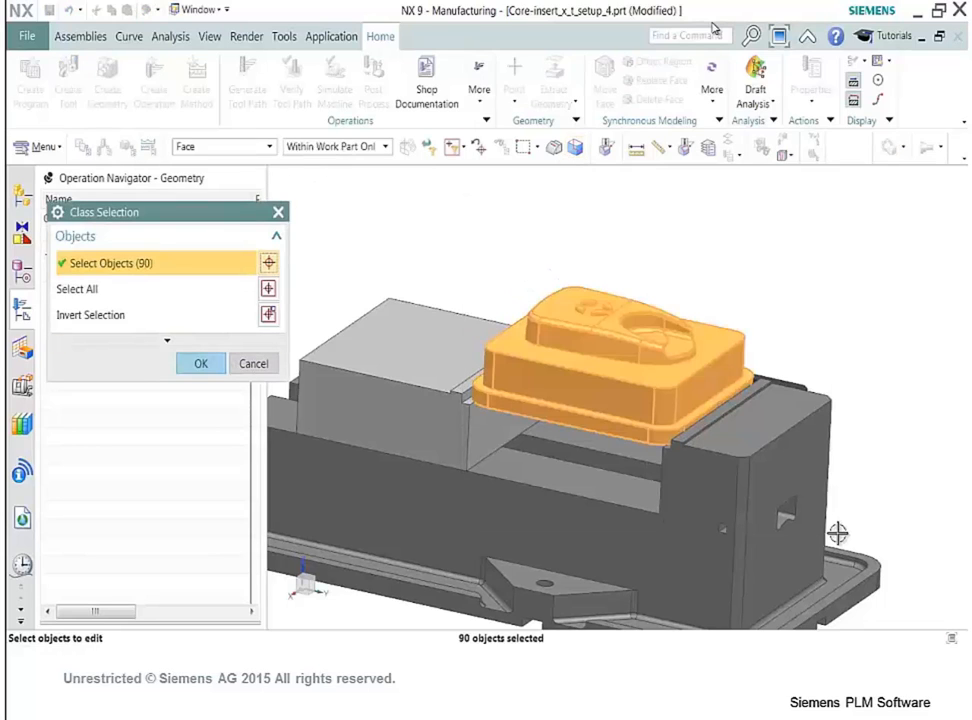
click(201, 364)
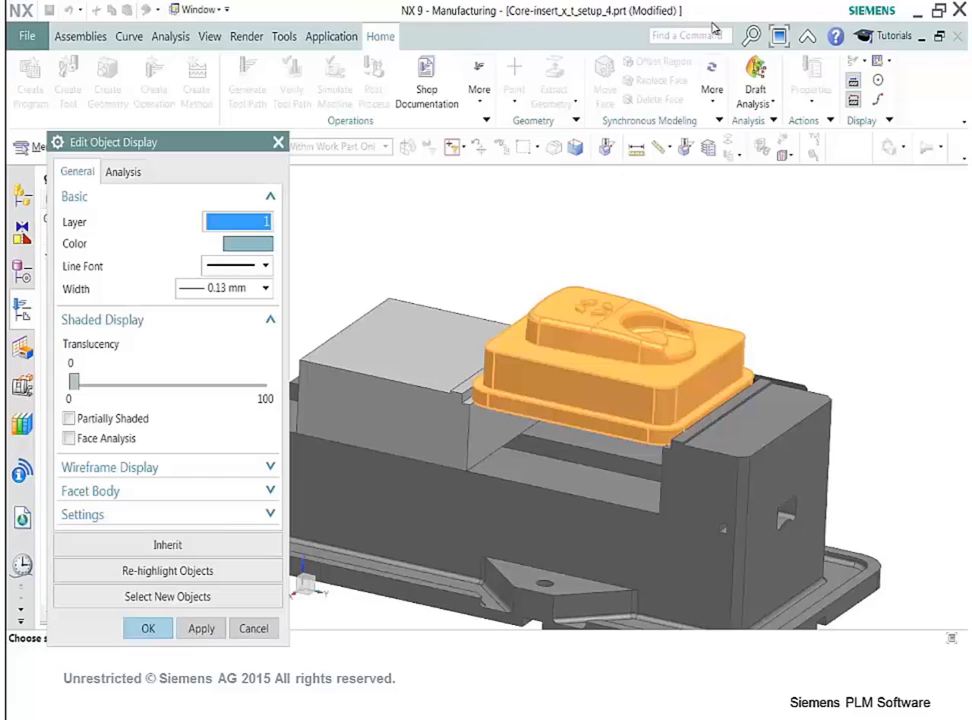
click(239, 248)
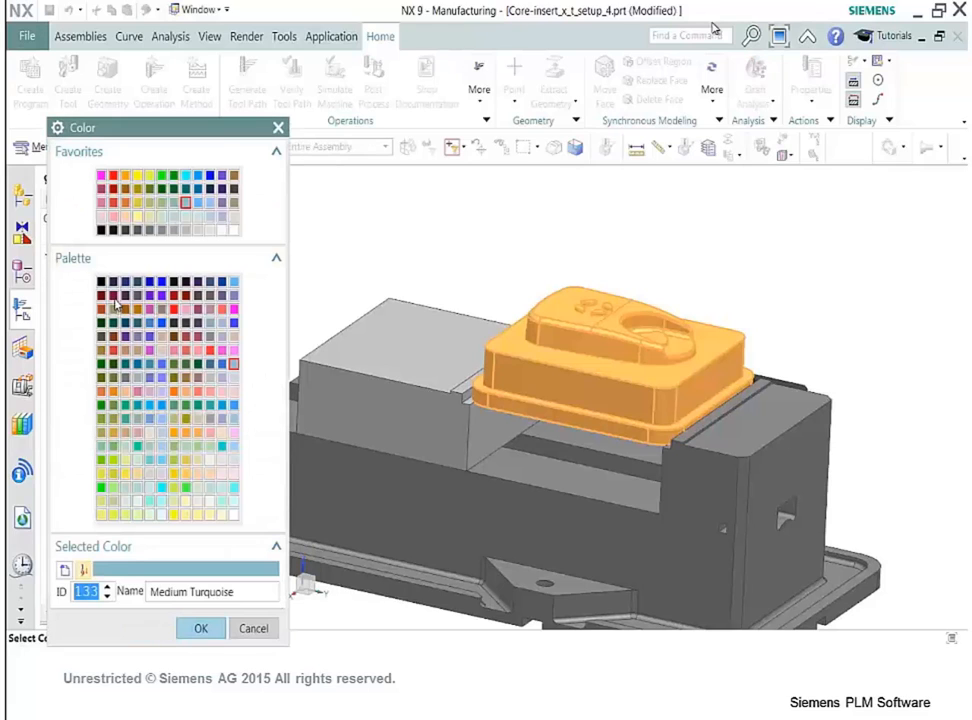
click(149, 179)
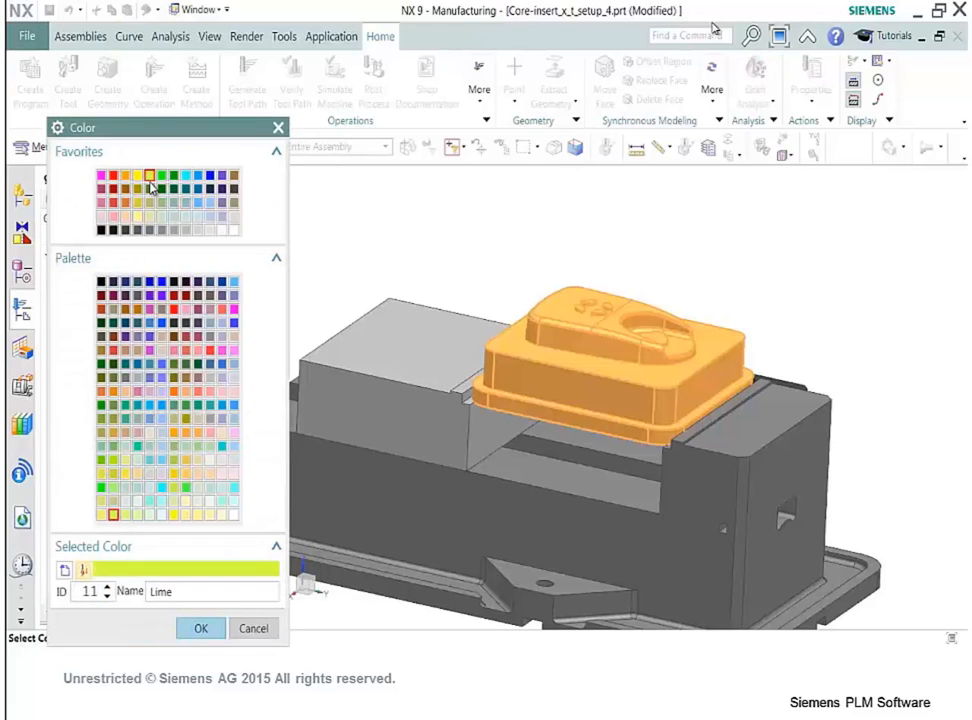
click(201, 628)
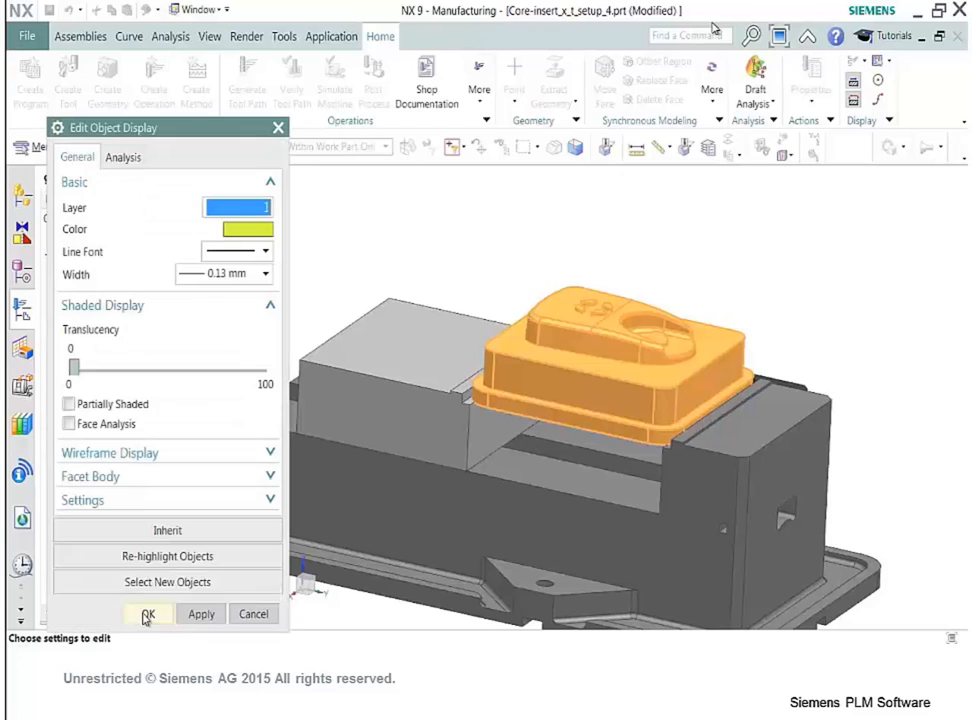
click(196, 614)
click(148, 615)
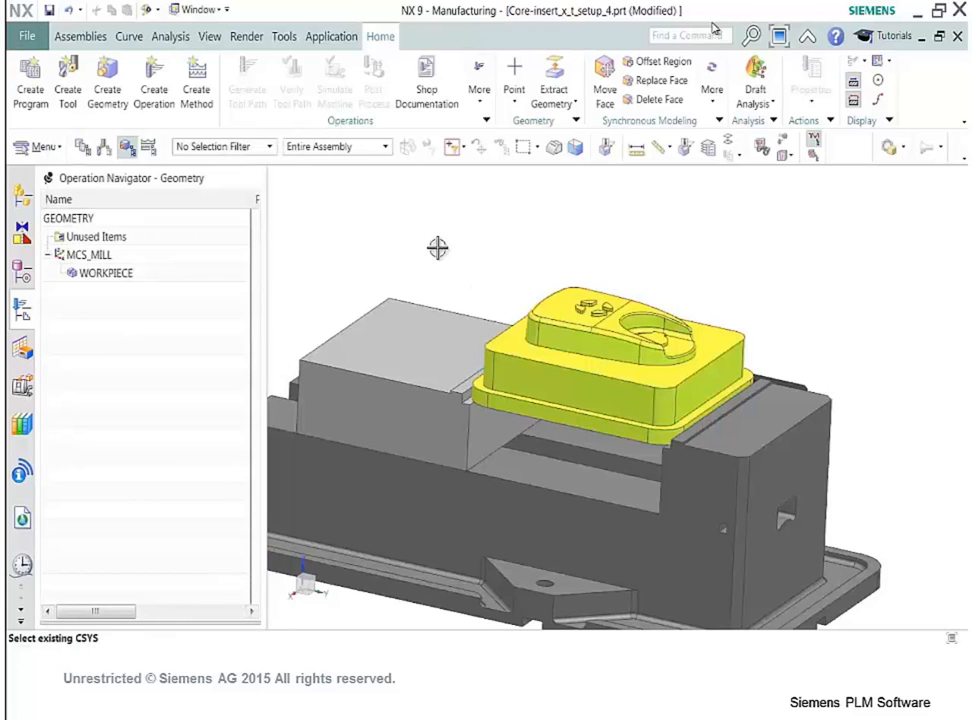
Specify the lime-coloured op1 body as the part geometry of WORKPIECE.
double_click(106, 278)
click(252, 178)
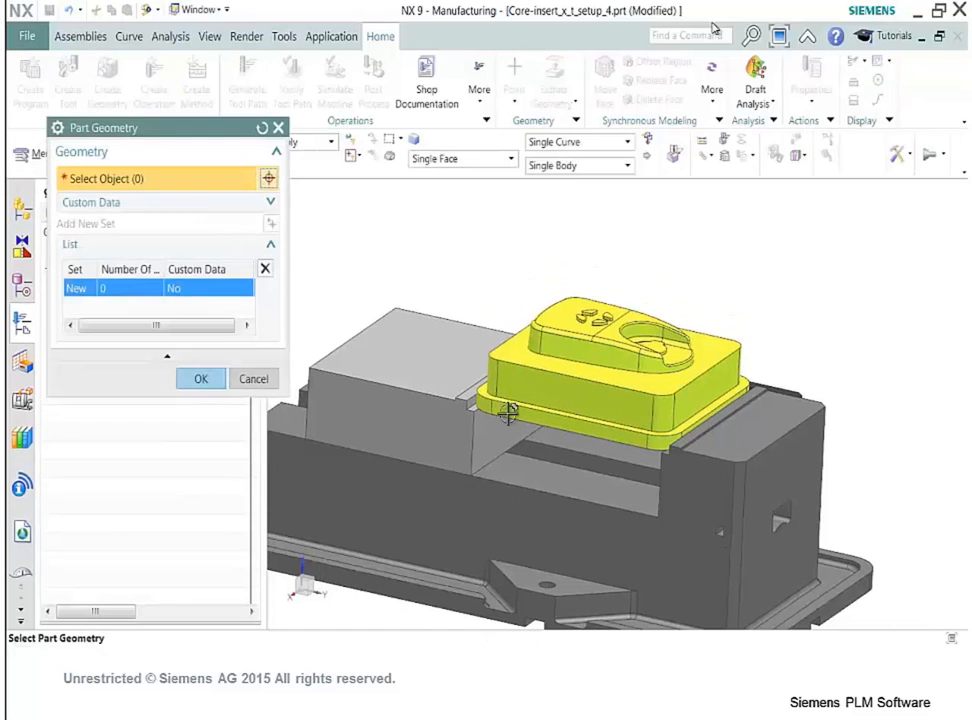
click(568, 328)
click(204, 404)
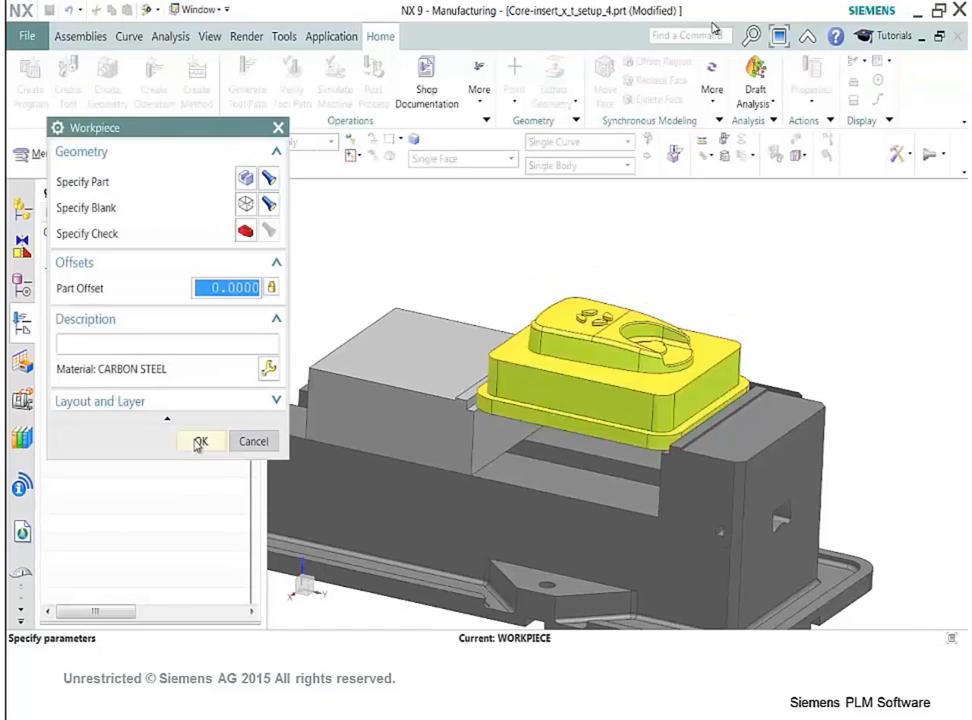
click(201, 442)
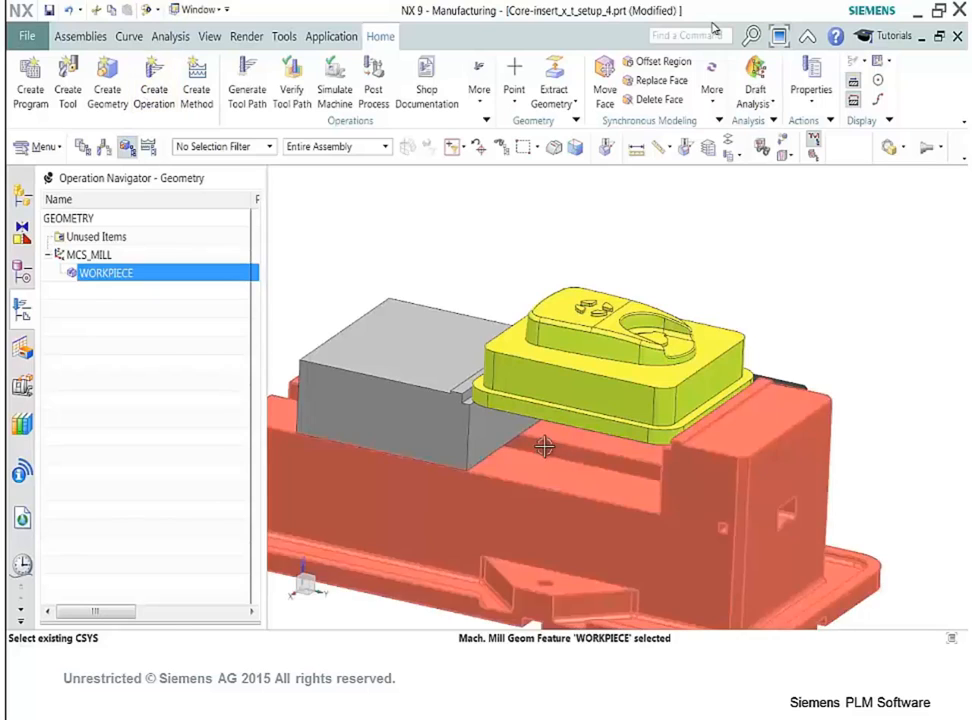
Create a mill_contour CAVITY_MILL operation in program 1234 with no tool, WORKPIECE geometry and the MILL_ROUGH method.
mouse_move(547, 445)
middle_down()
mouse_move(531, 436)
mouse_move(534, 445)
middle_up()
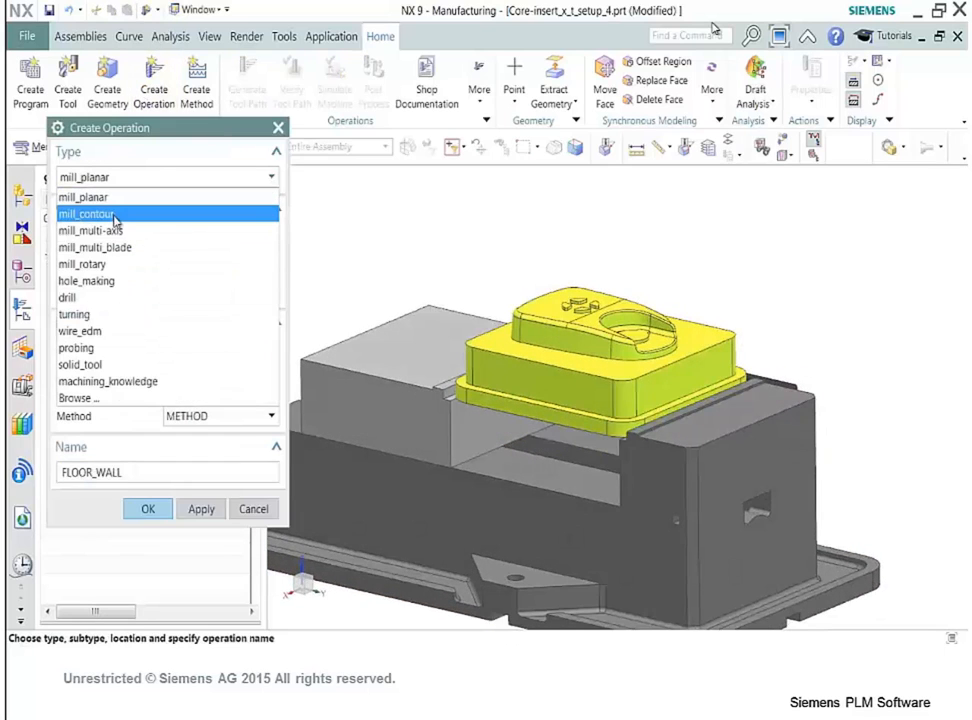
click(140, 216)
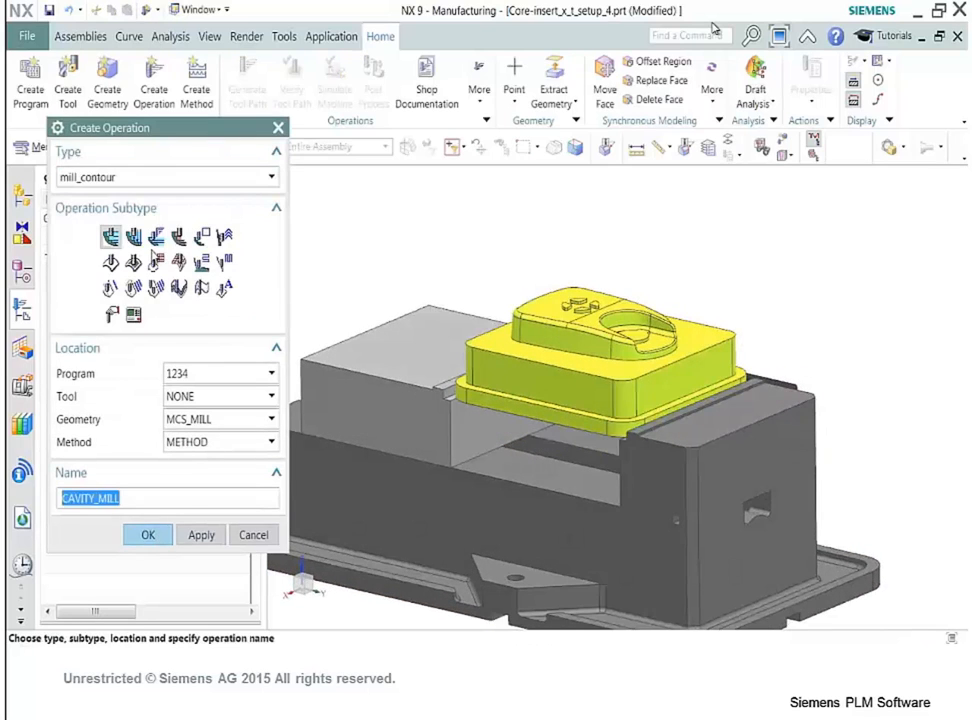
click(271, 419)
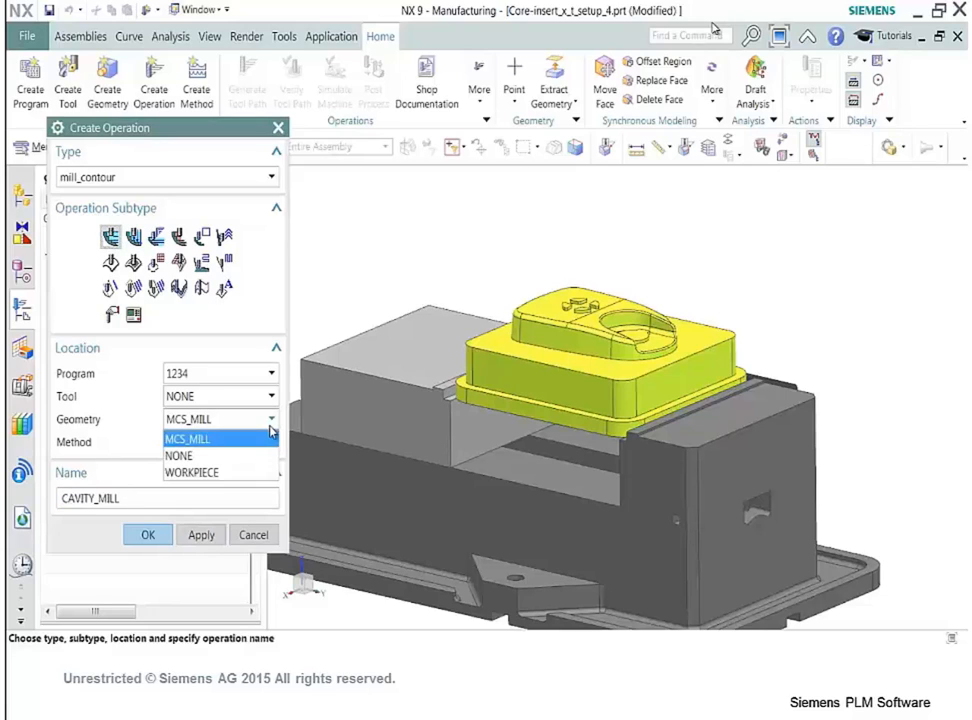
click(243, 474)
click(269, 398)
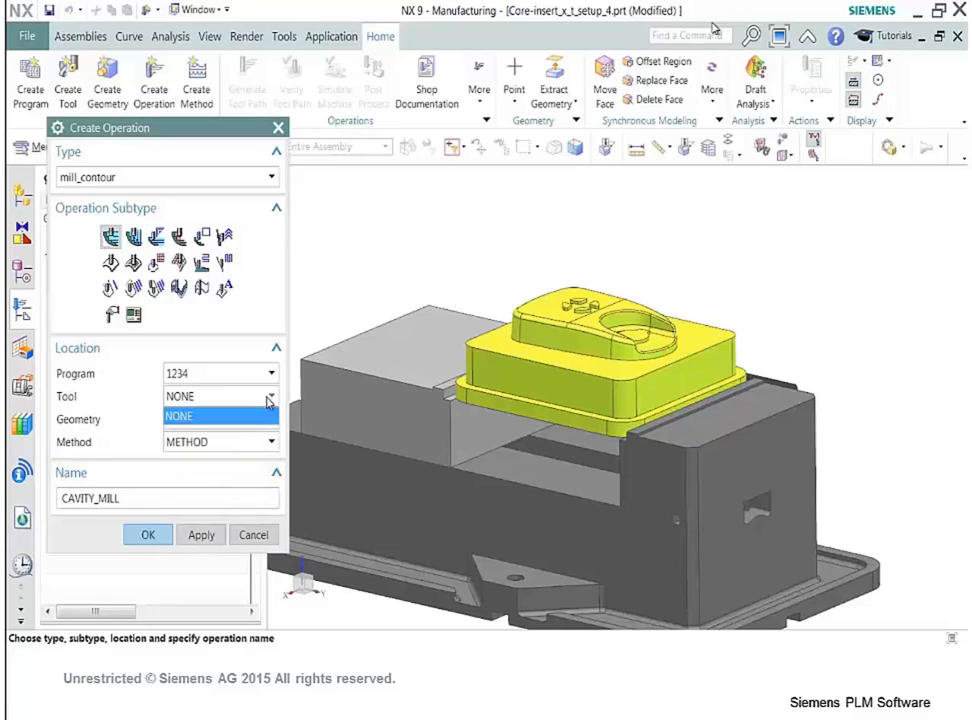
click(220, 416)
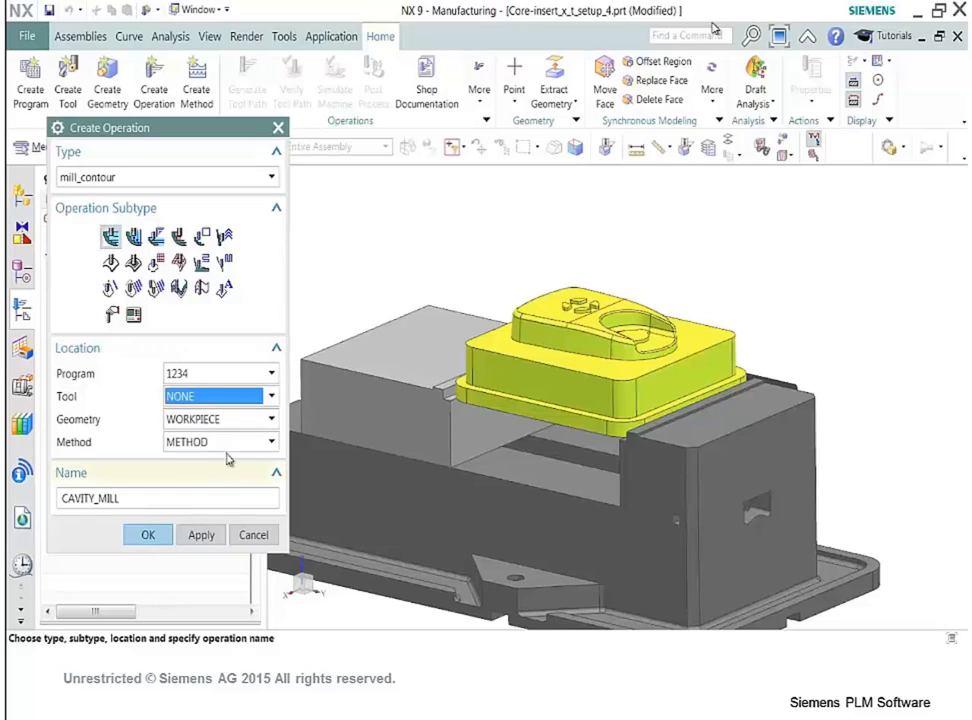
click(270, 442)
click(247, 495)
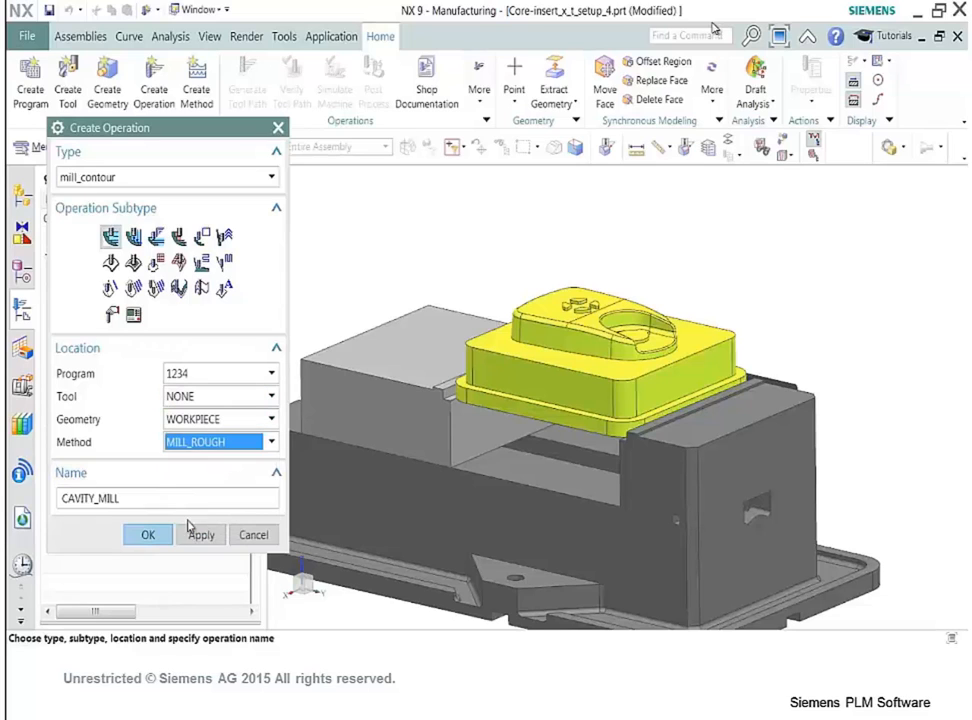
click(198, 533)
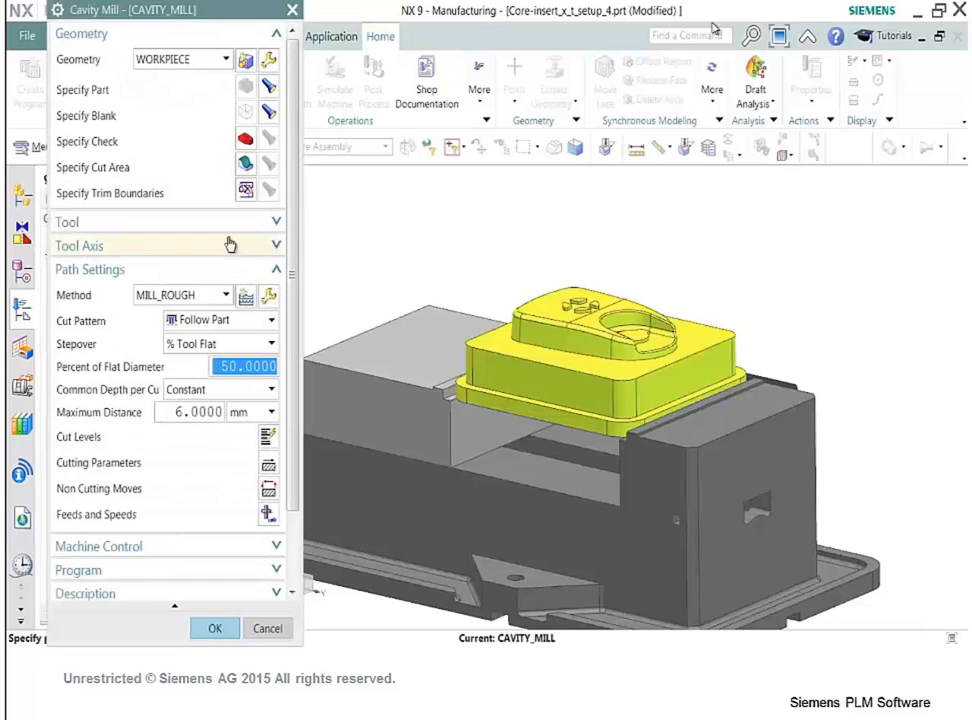
Start a new tool for the Cavity Mill operation and search the tool library for non-indexable end mills with a 20 mm diameter.
click(278, 223)
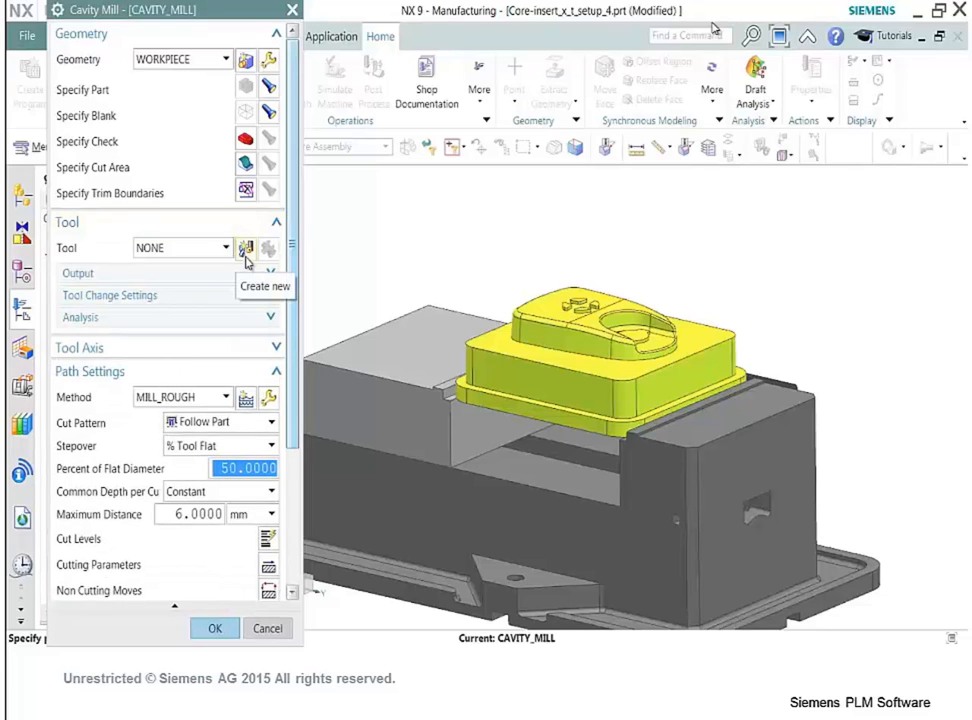
click(246, 250)
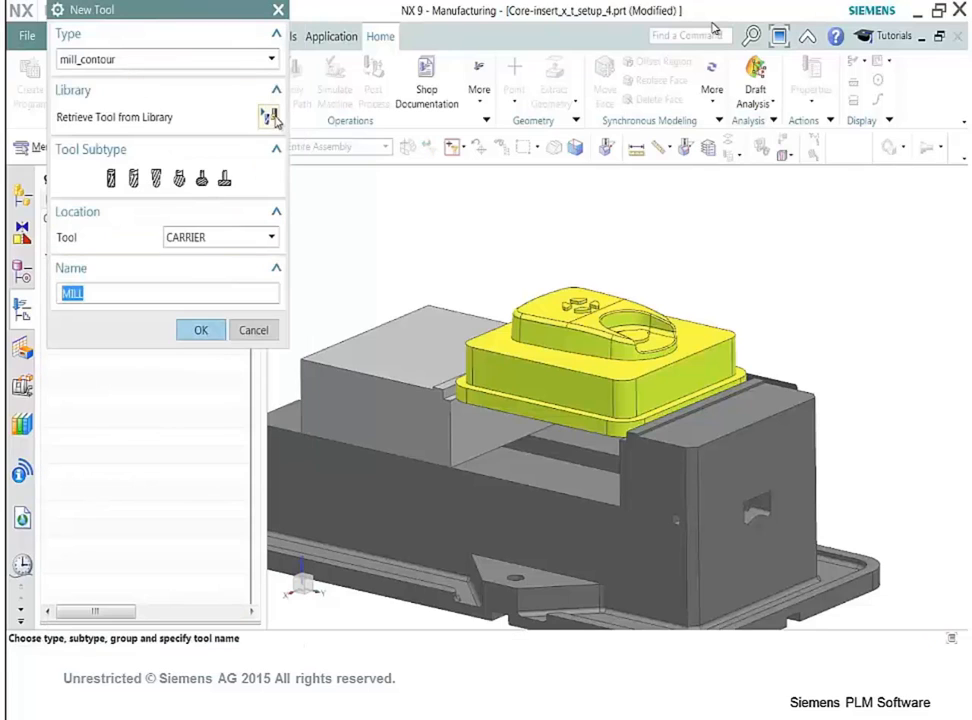
click(270, 119)
click(65, 78)
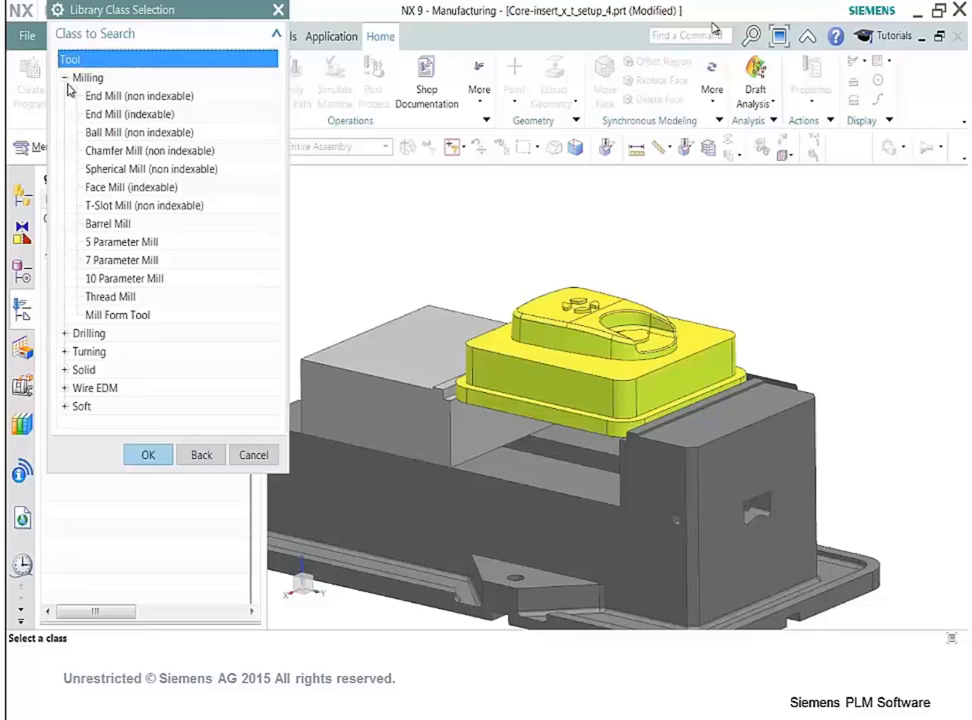
click(116, 96)
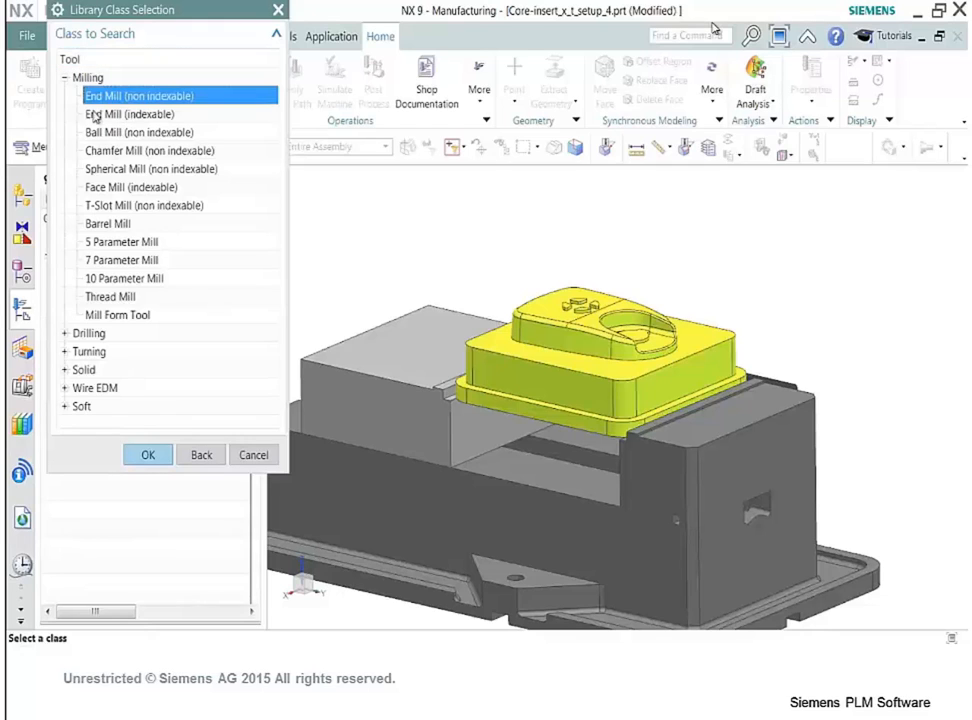
double_click(96, 101)
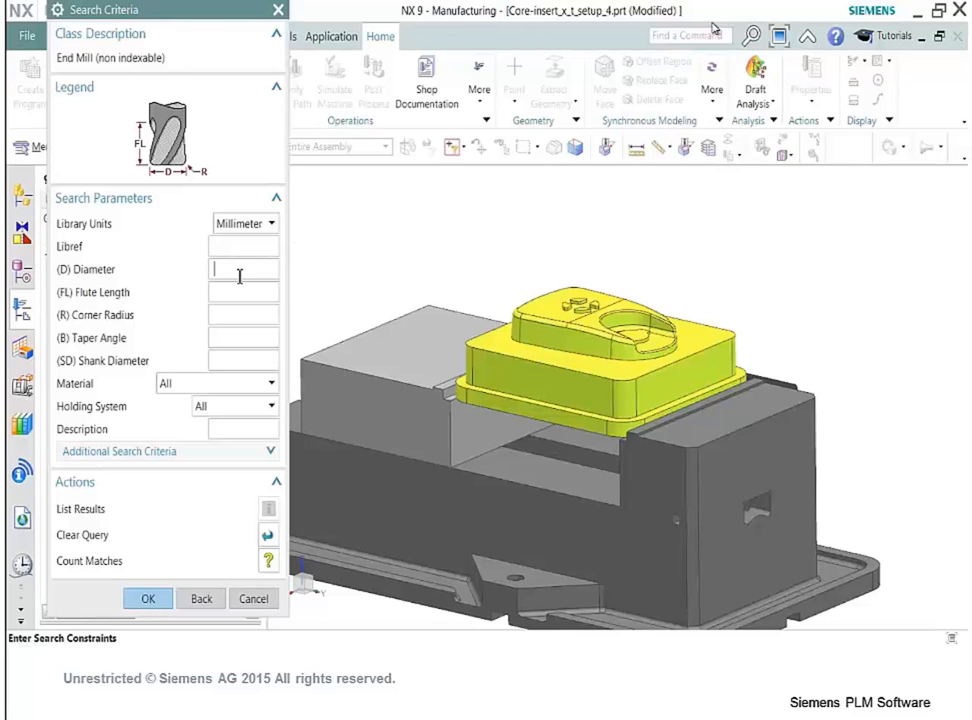
key(Return)
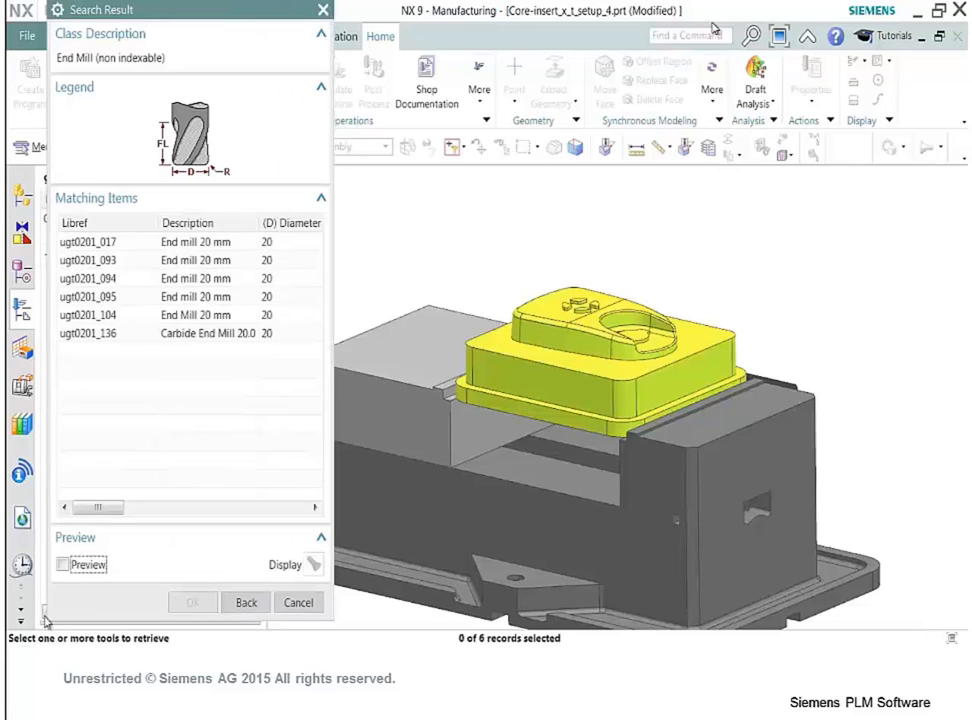
Display the 20 mm end mills ugt0201_093 and ugt0201_094 on the part, and retrieve ugt0201_094 as the operation's tool.
click(140, 265)
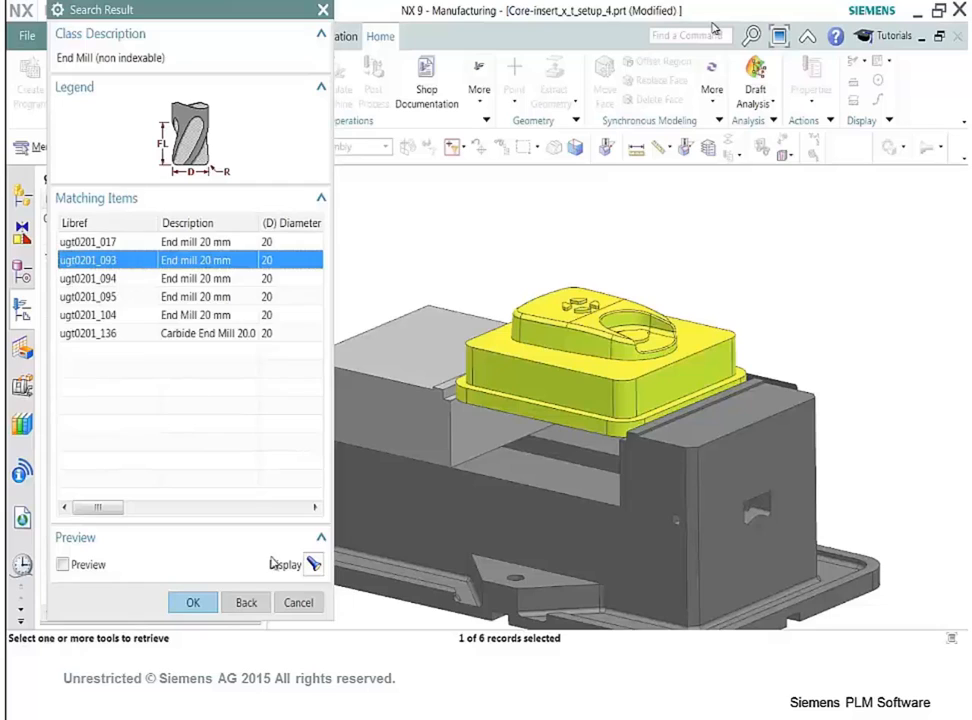
click(314, 564)
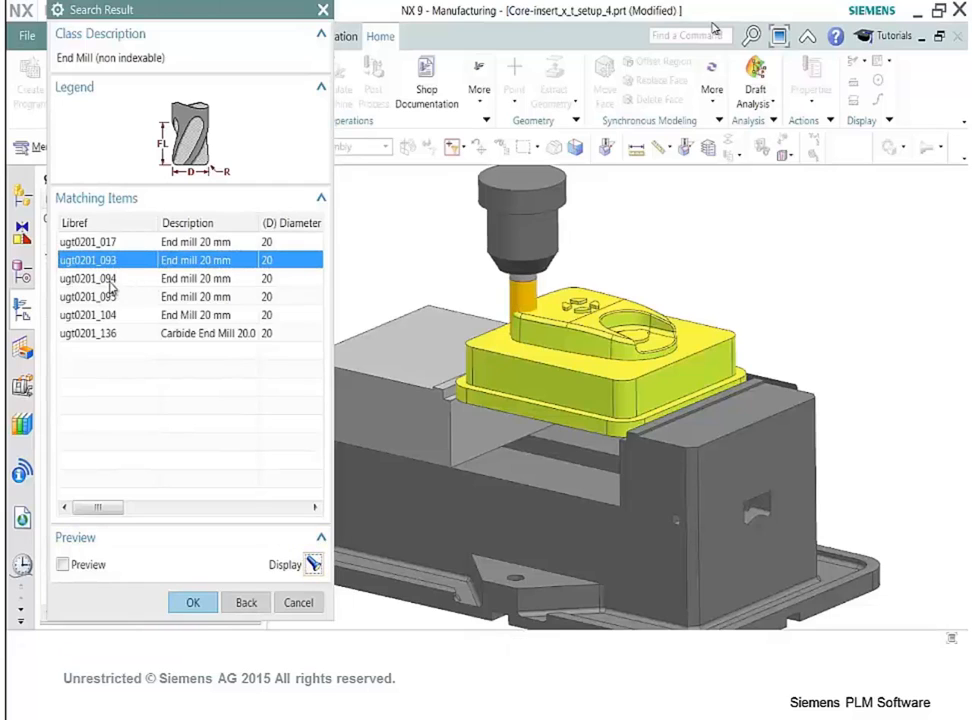
click(111, 281)
click(314, 565)
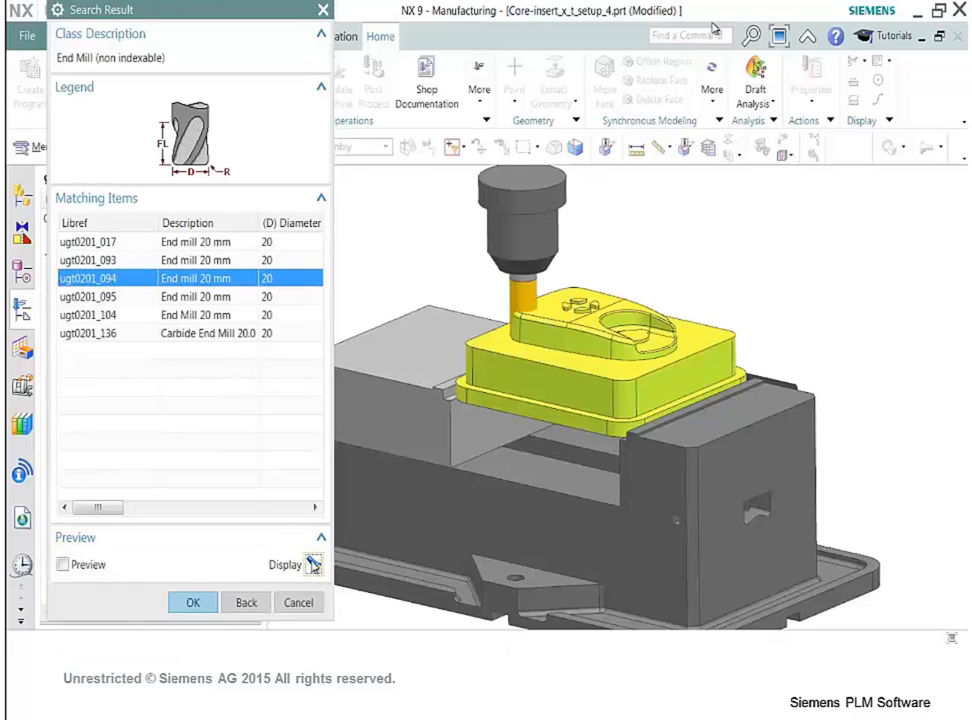
click(194, 603)
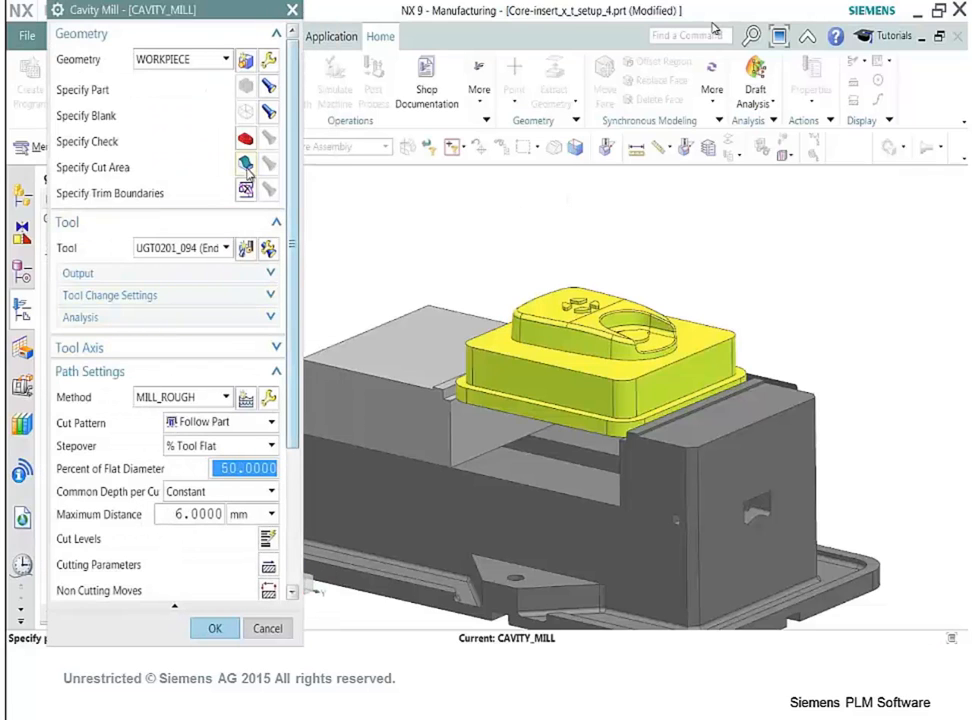
Specify all faces of the raised shape above the yellow insert's flat ledge as the Cavity Mill cut area.
click(245, 165)
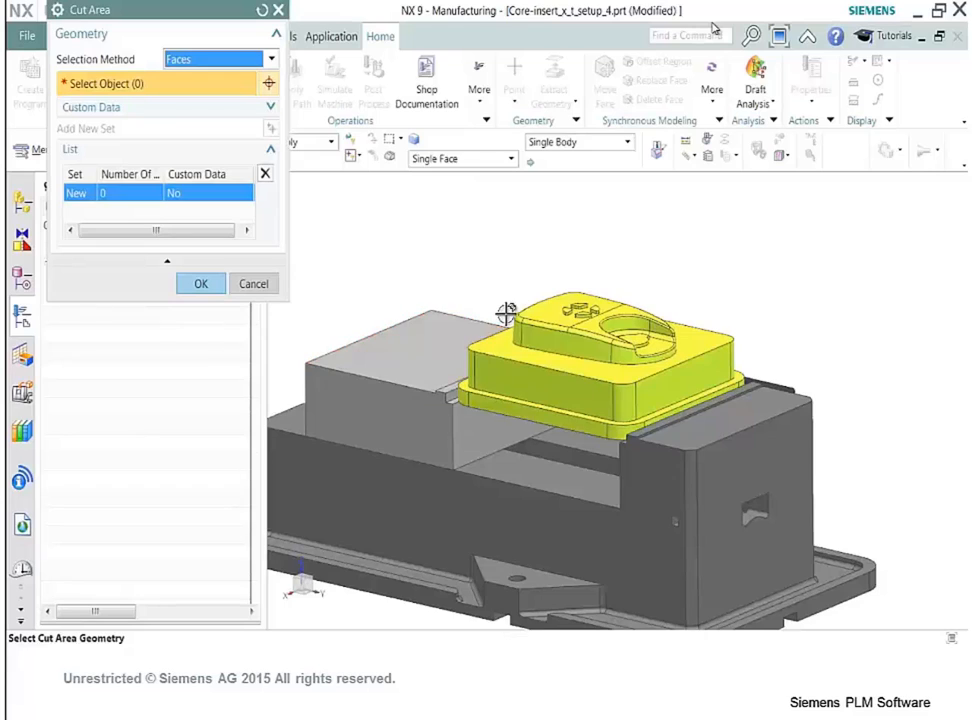
middle_drag(507, 314, 542, 303)
key(F8)
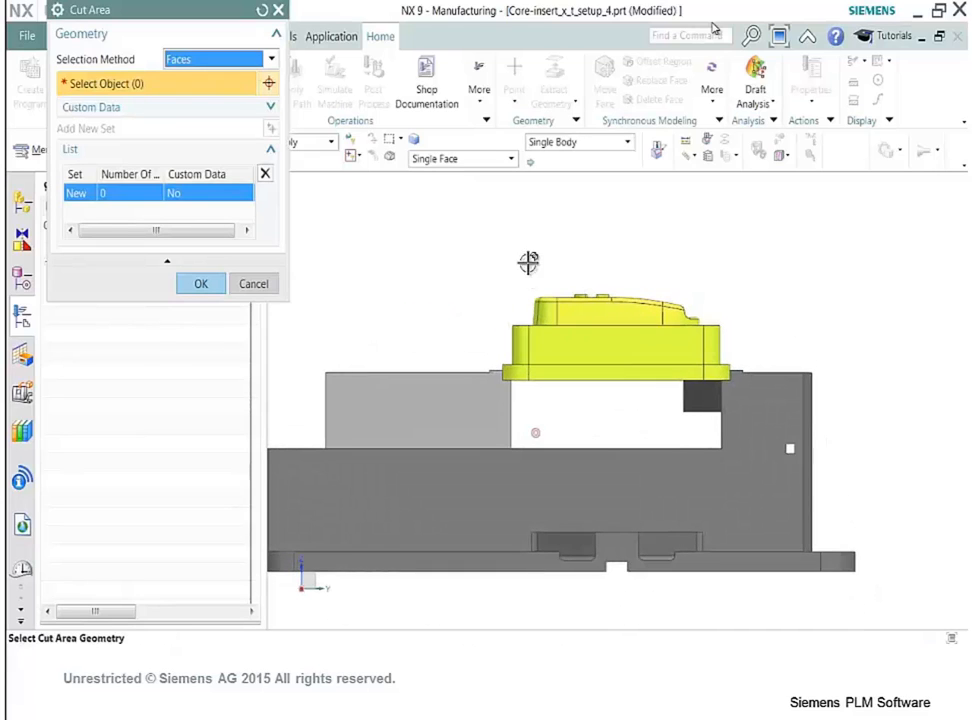
drag(443, 222, 788, 336)
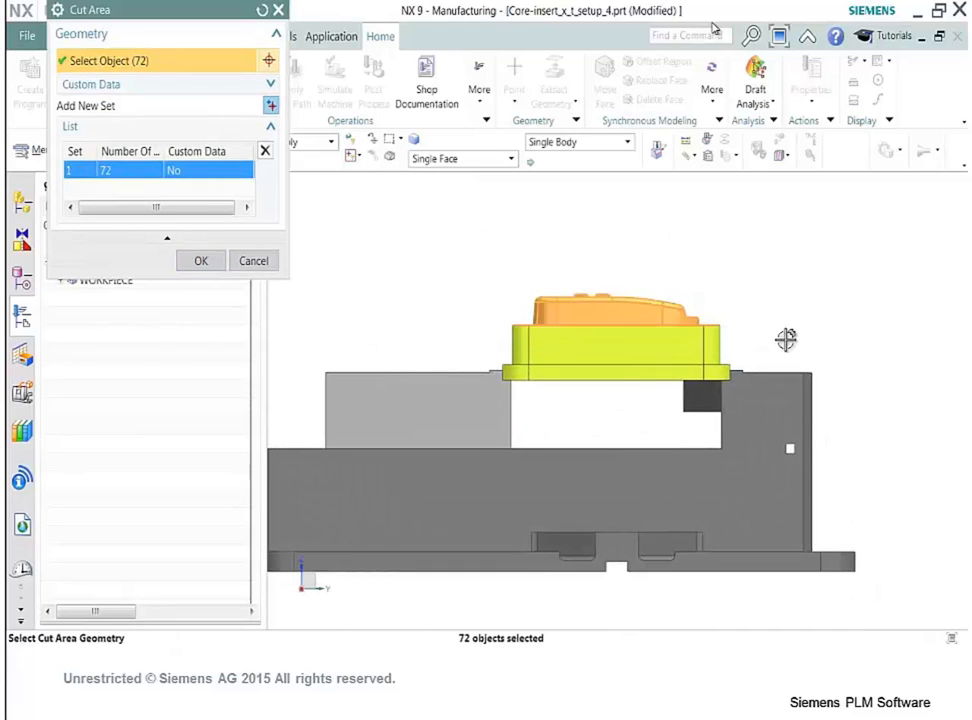
click(200, 260)
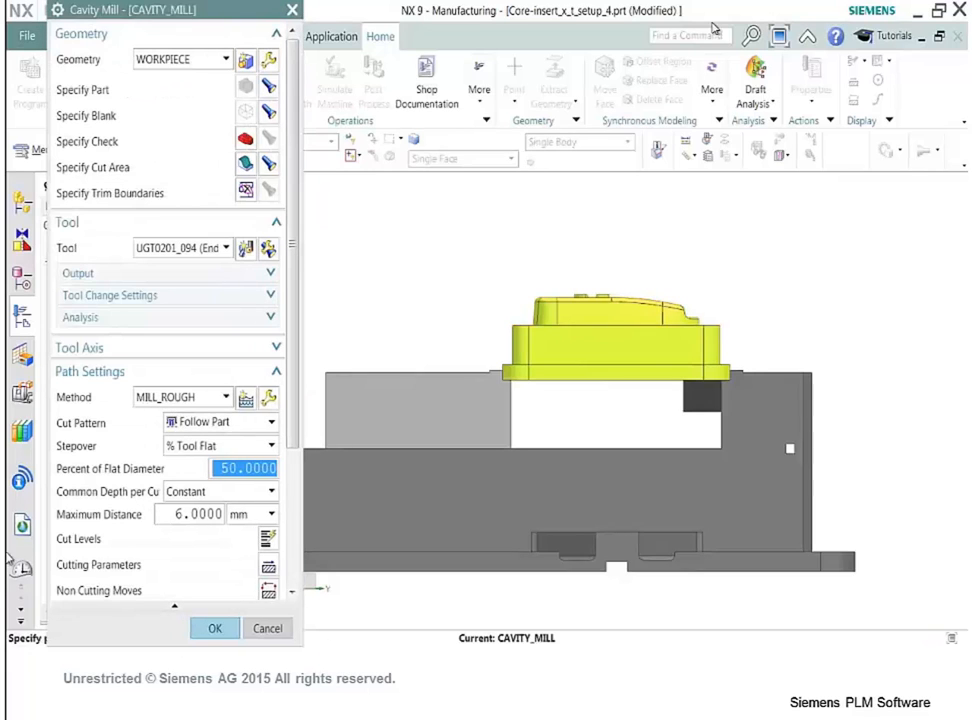
Generate the CAVITY_MILL tool path with the Follow Part pattern and accept the operation.
scroll(134, 560, down, 3)
scroll(120, 520, down, 1)
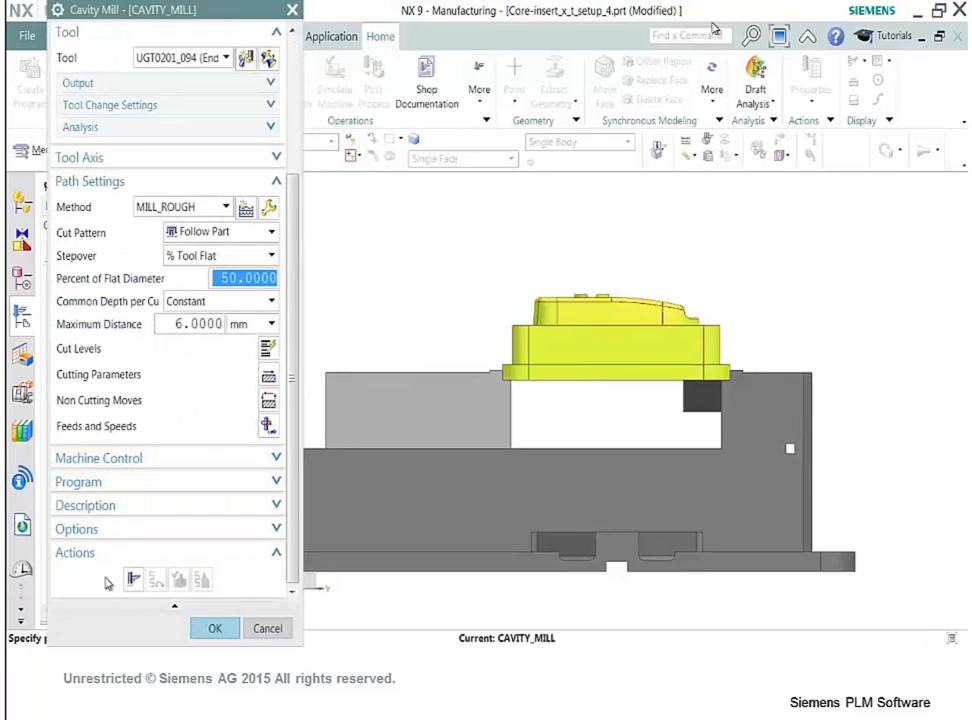
click(136, 581)
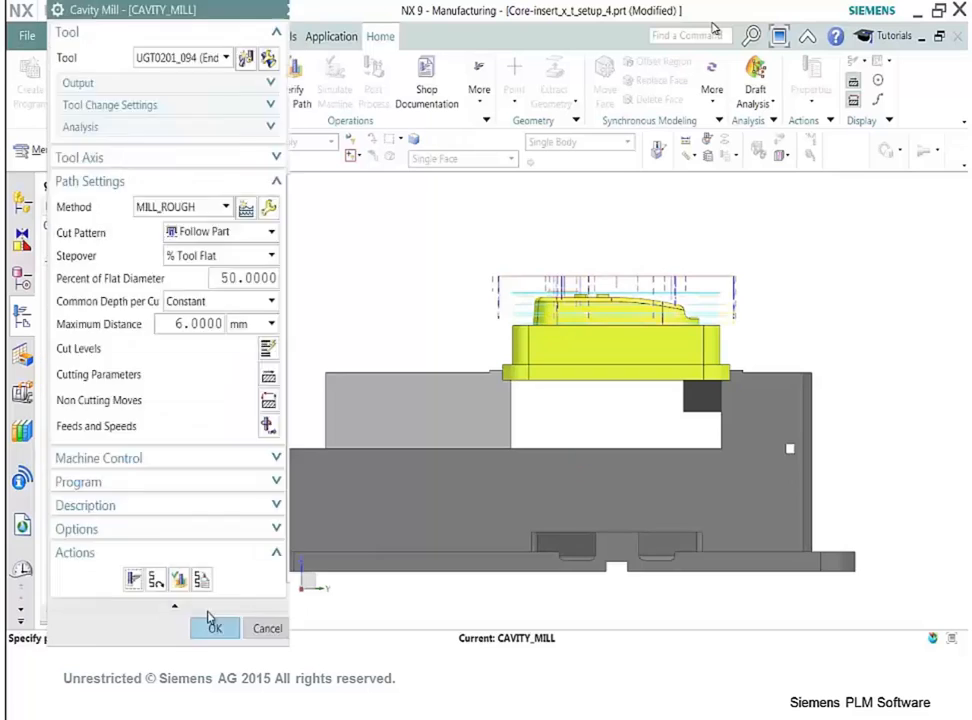
click(211, 624)
middle_drag(640, 410, 415, 371)
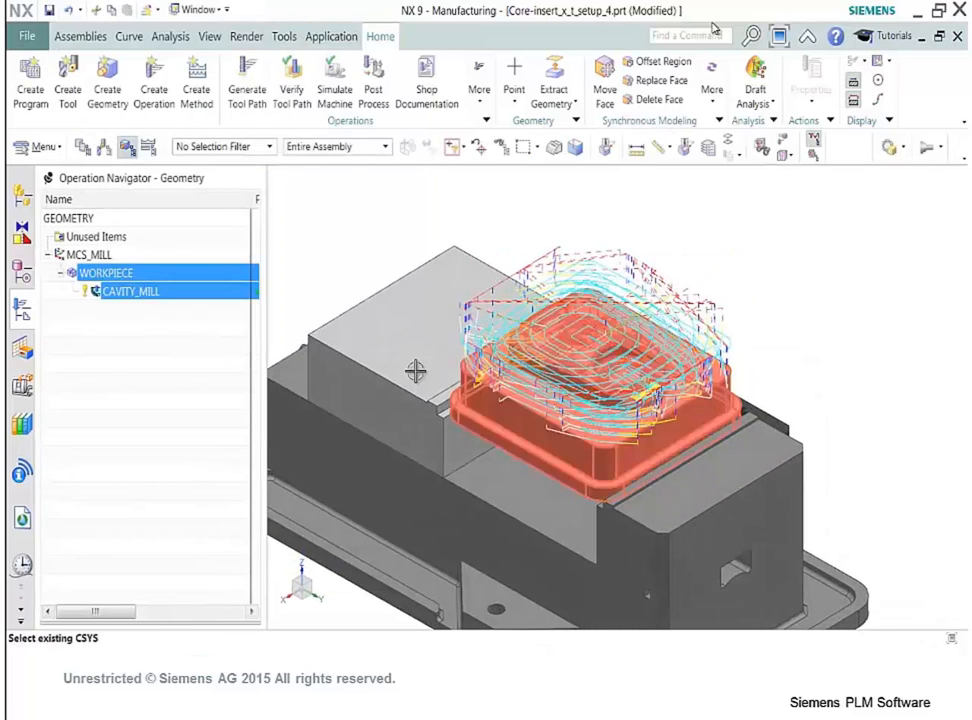
Change the CAVITY_MILL cut pattern to Follow Periphery, regenerate its tool path and accept the operation.
double_click(120, 292)
click(258, 424)
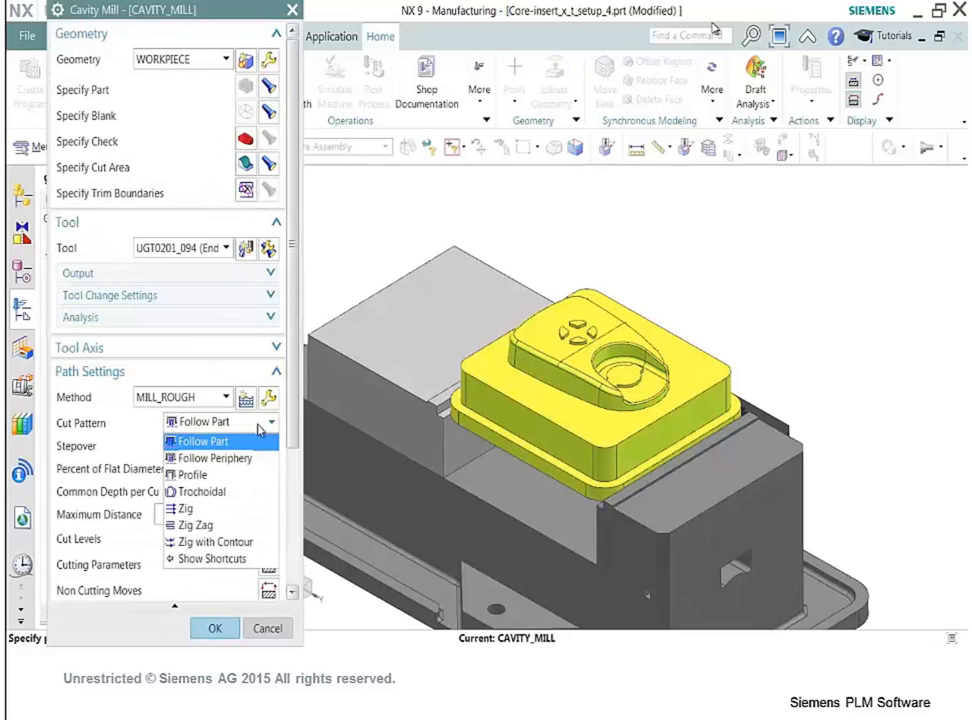
click(212, 458)
scroll(108, 430, down, 5)
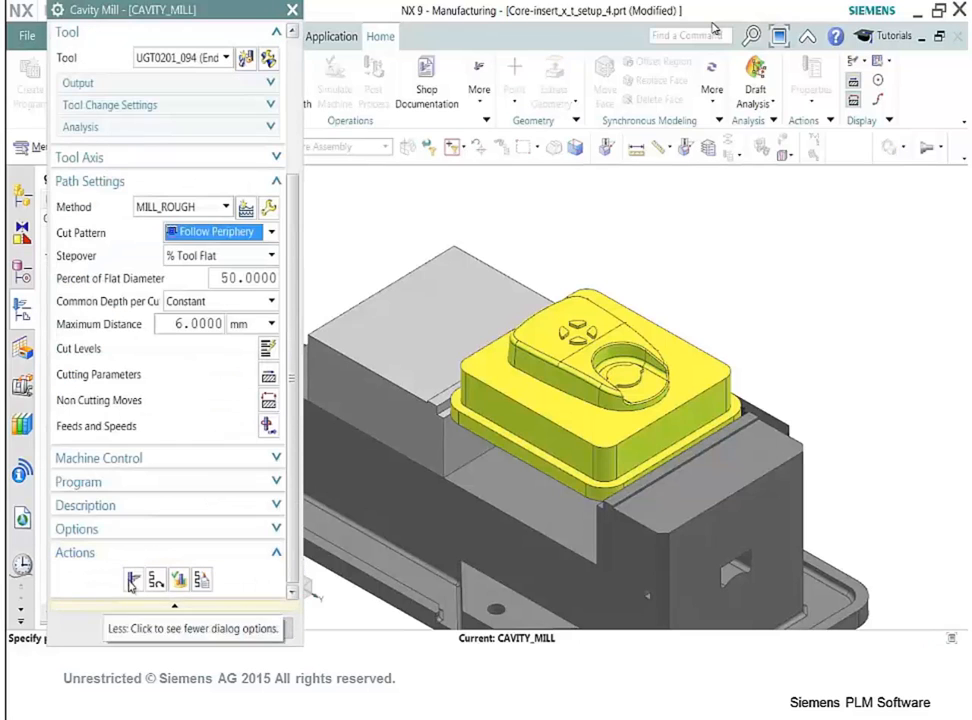
click(131, 582)
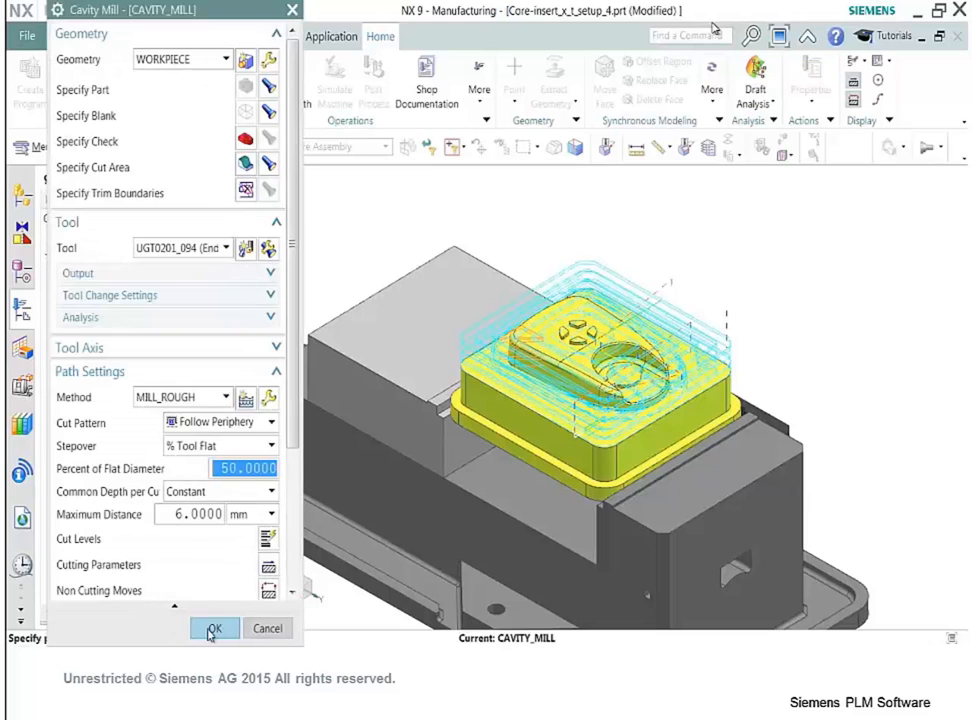
click(213, 629)
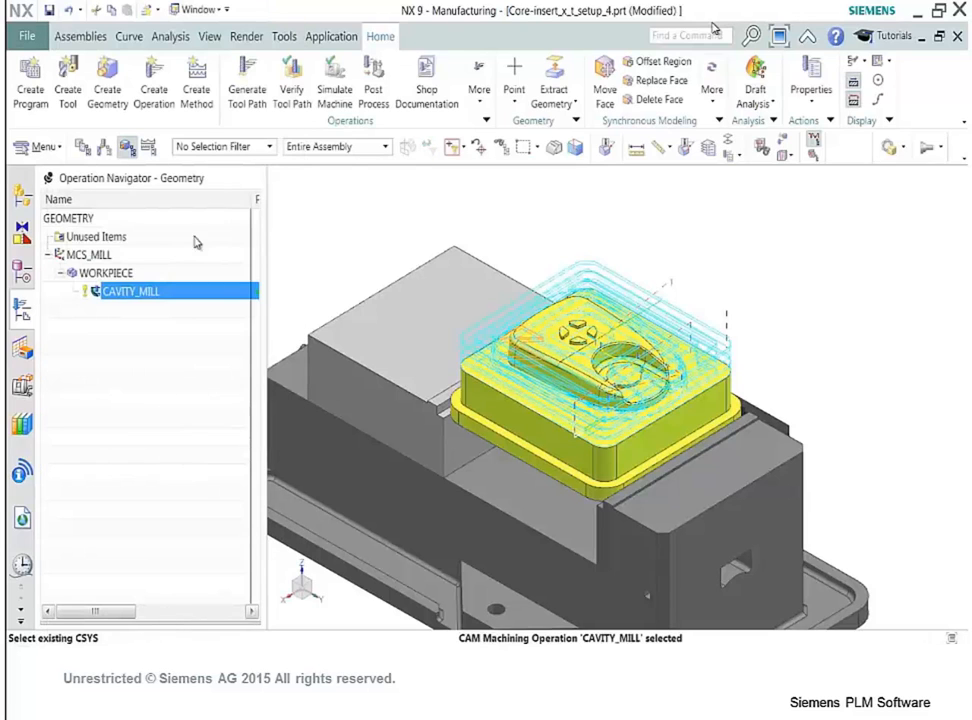
Verify the CAVITY_MILL tool path by playing the 3D Dynamic material removal at animation speed 9.
click(292, 72)
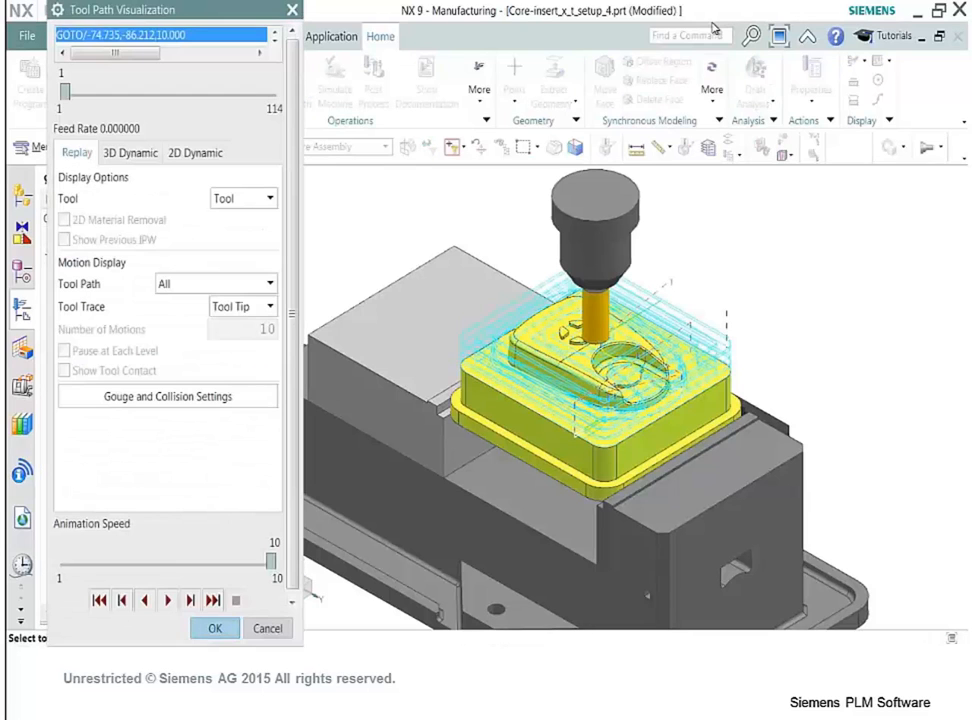
click(268, 564)
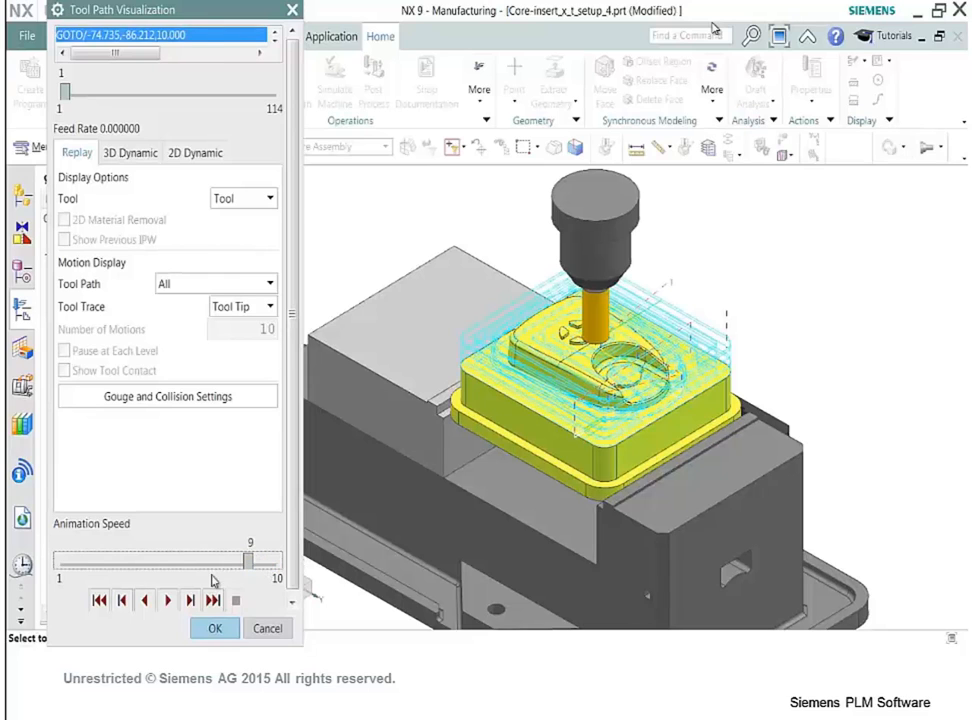
click(130, 152)
click(161, 604)
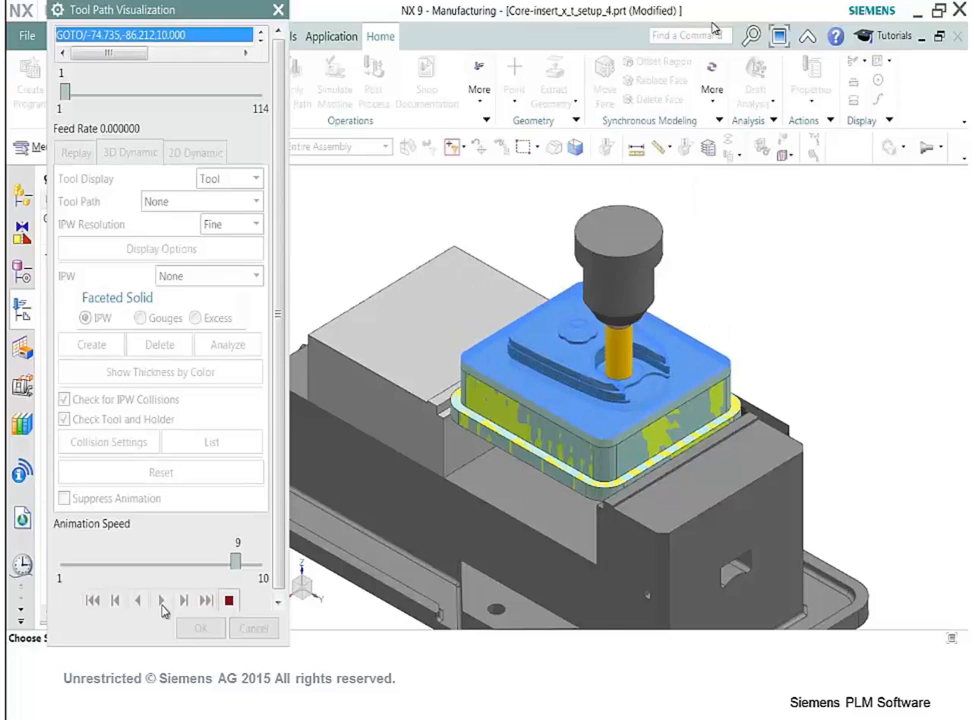
click(200, 628)
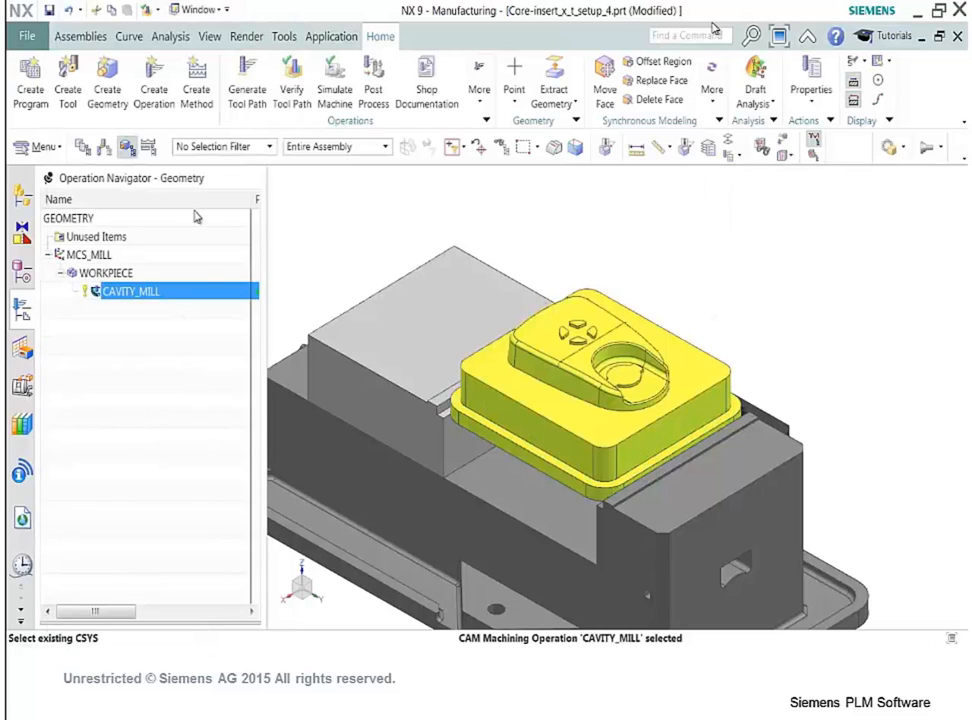
Create a mill_planar FLOOR_WALL operation in program 1234 with tool UGT0201_094, WORKPIECE geometry and the MILL_FINISH method.
click(153, 95)
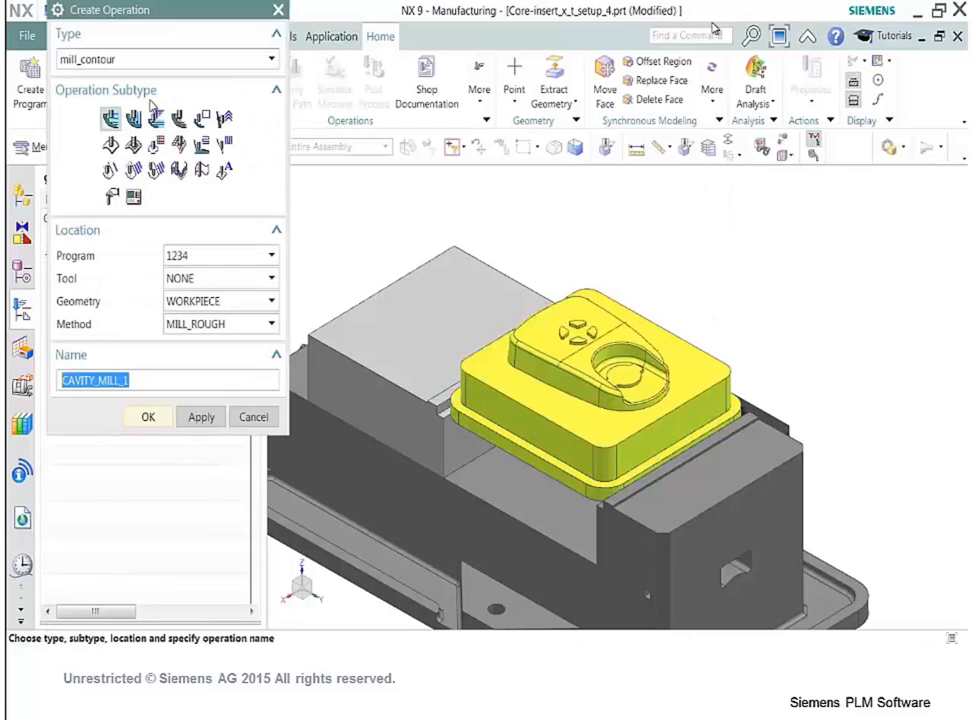
click(212, 58)
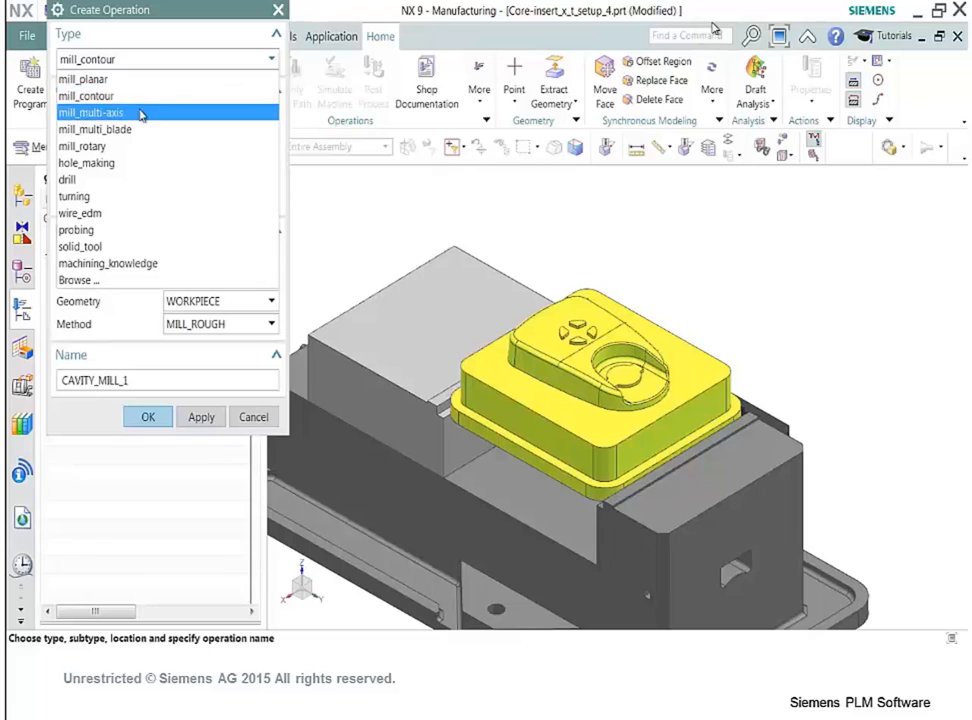
click(137, 76)
click(109, 121)
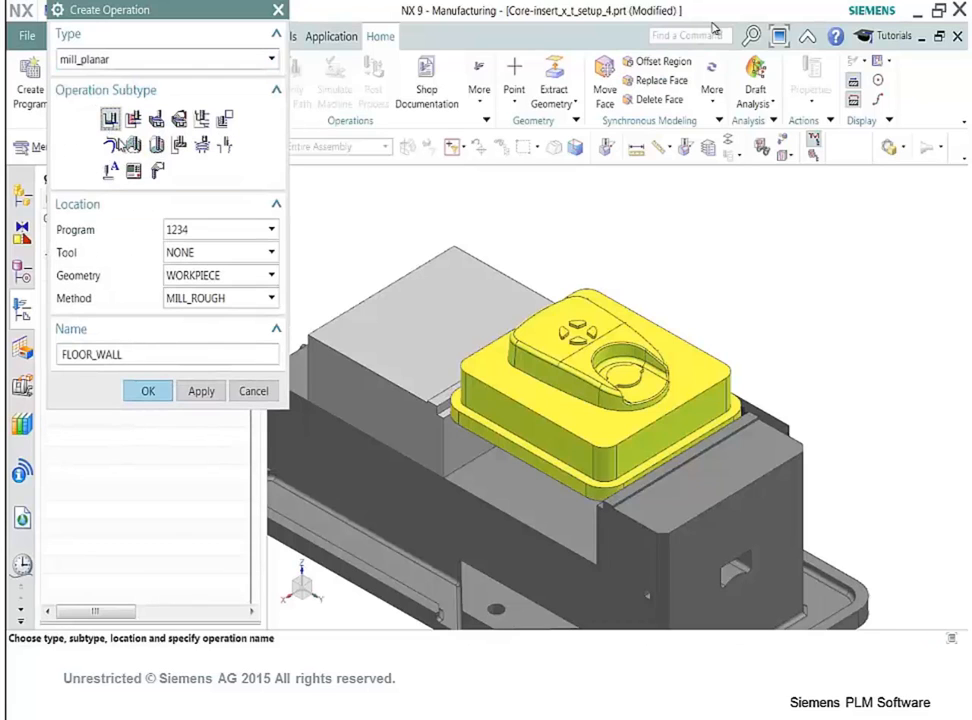
click(216, 253)
click(205, 288)
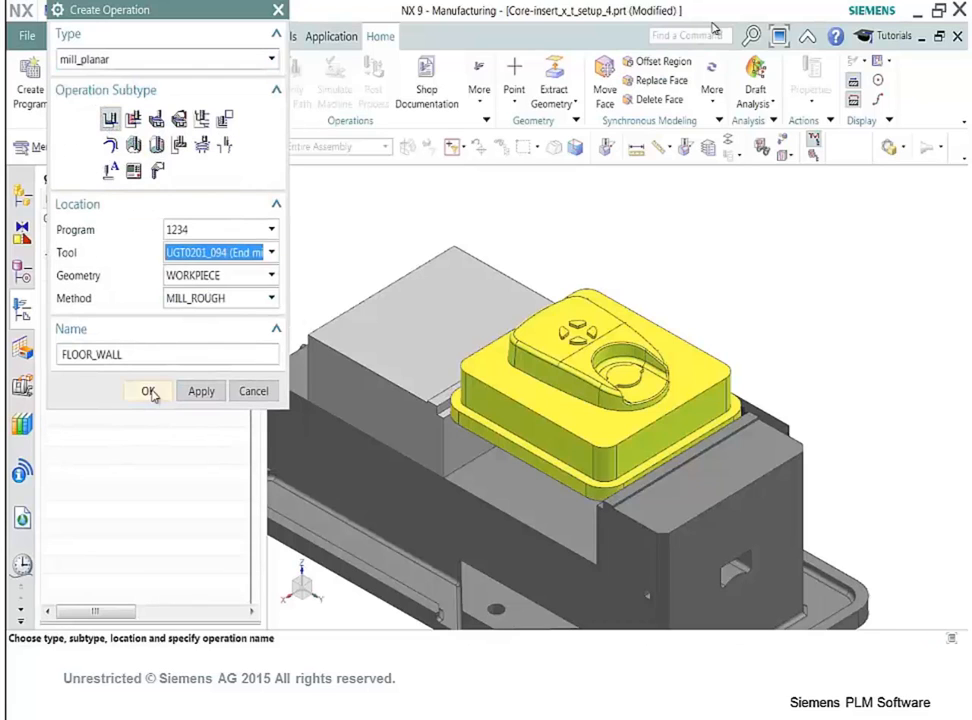
click(266, 299)
click(240, 335)
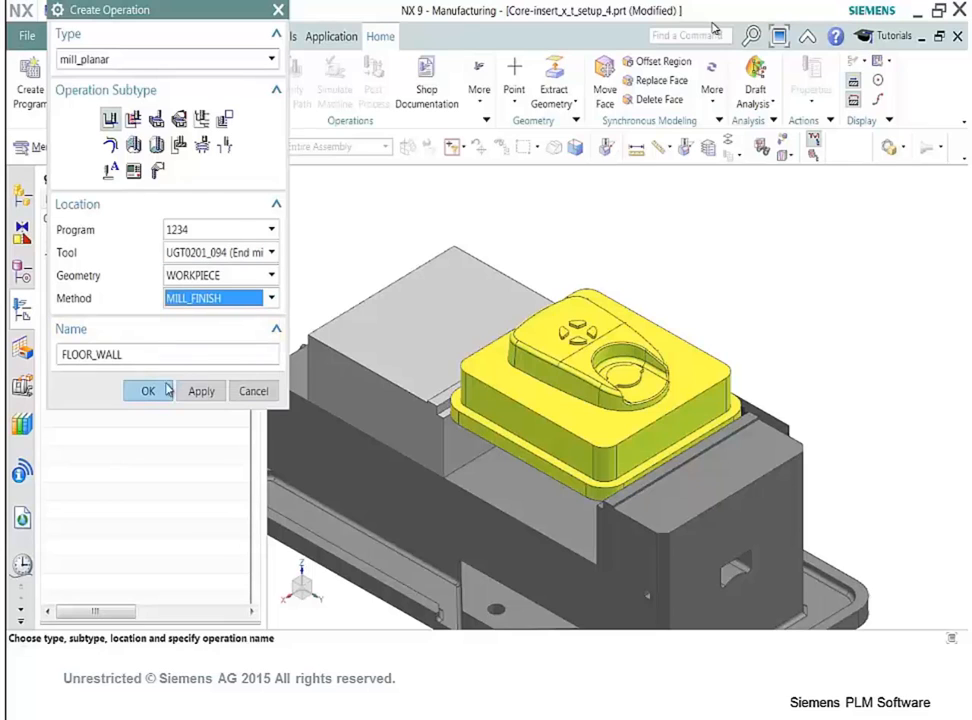
click(147, 393)
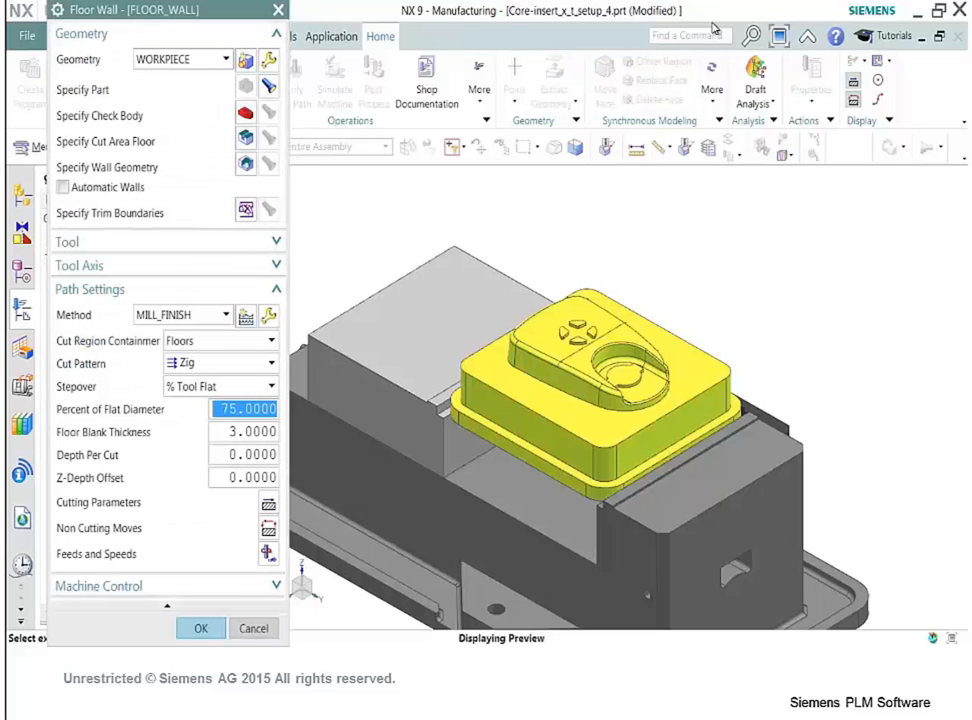
Specify the flat ledge face around the raised shape as the Floor Wall operation's cut area floor.
click(245, 139)
click(610, 400)
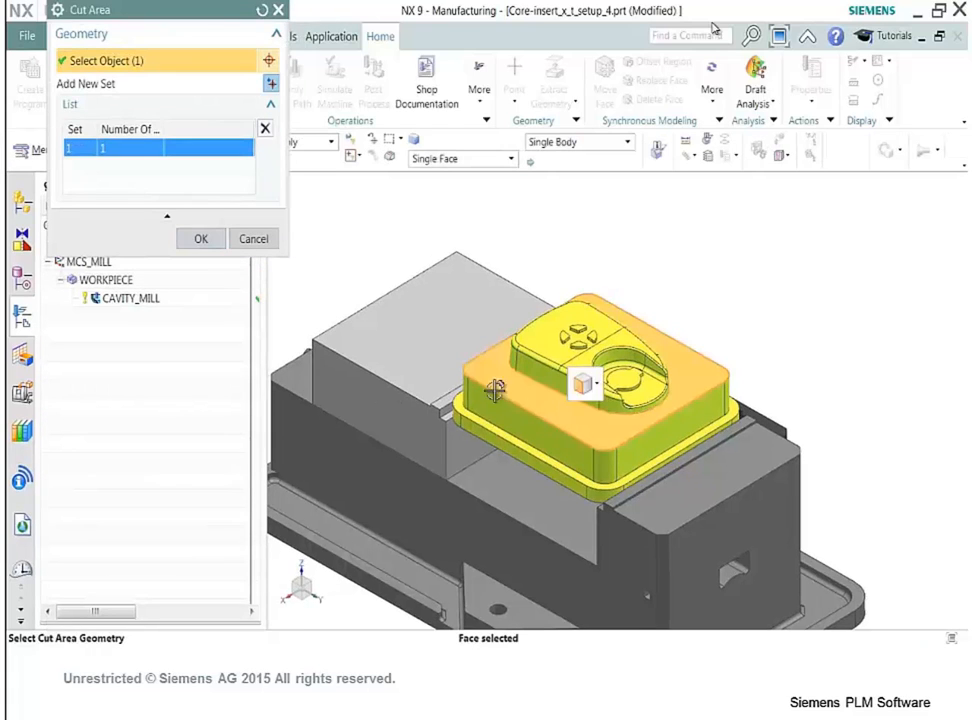
click(200, 238)
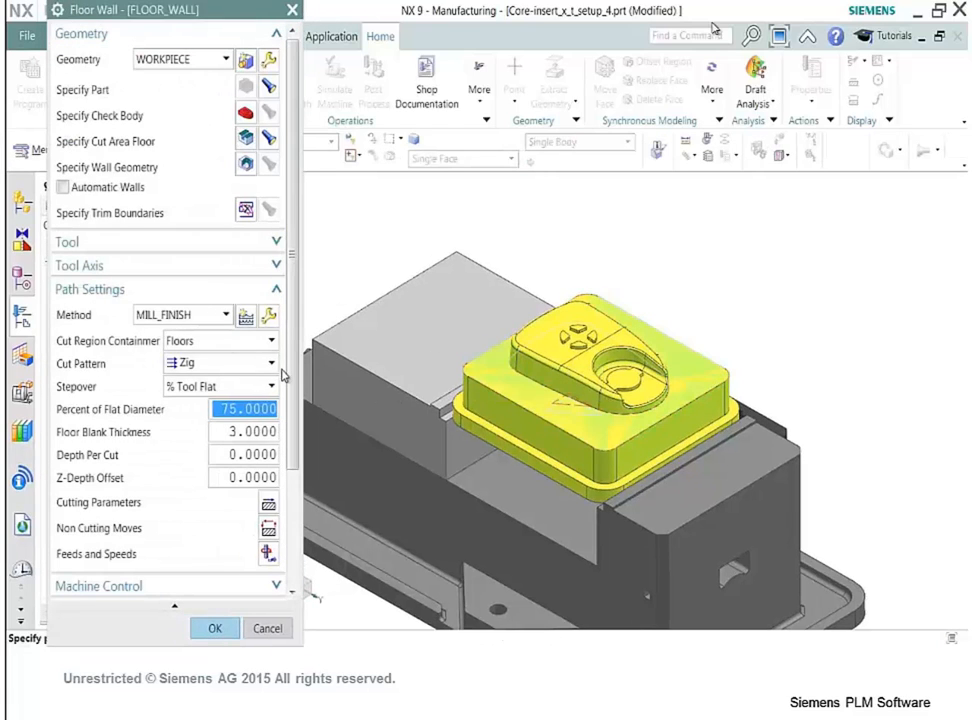
Set the FLOOR_WALL cut pattern to Follow Part, generate its tool path and accept the operation.
click(271, 364)
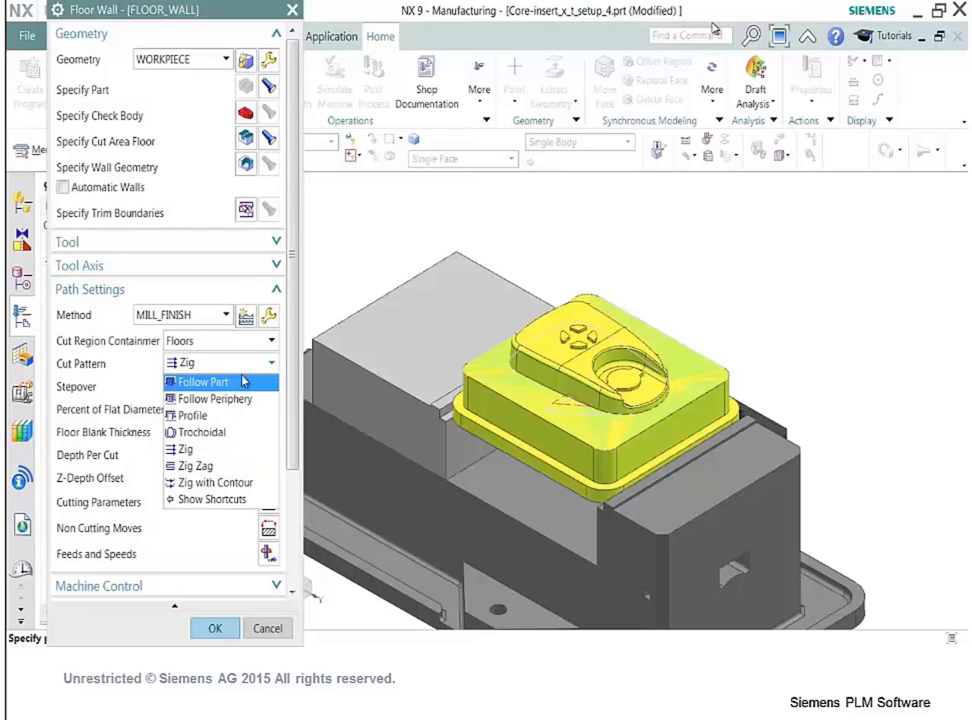
click(228, 381)
scroll(165, 468, down, 3)
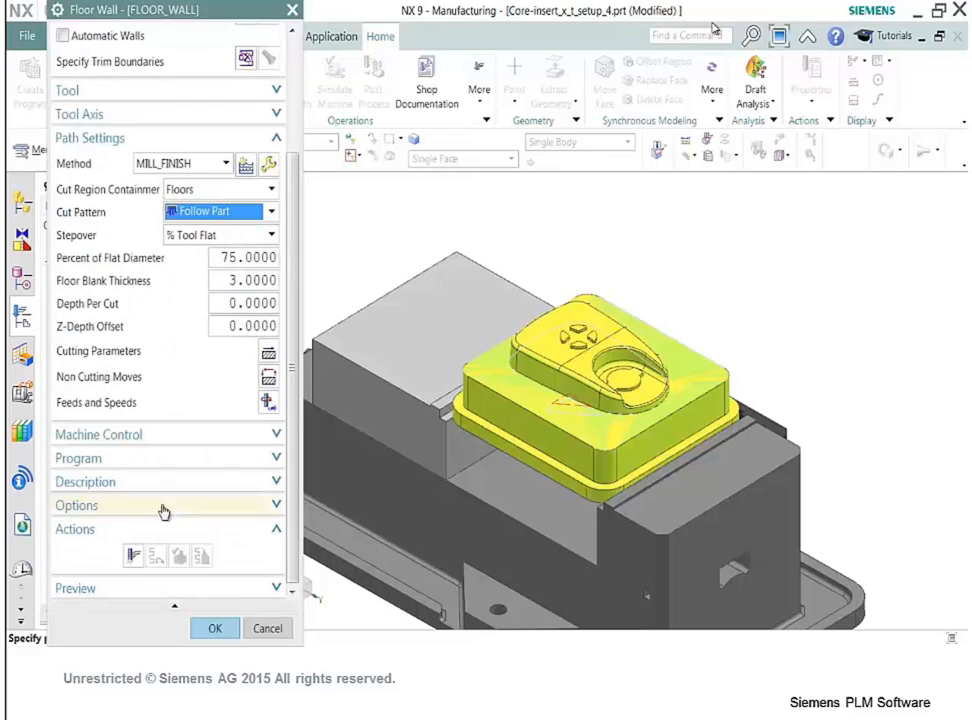
click(130, 557)
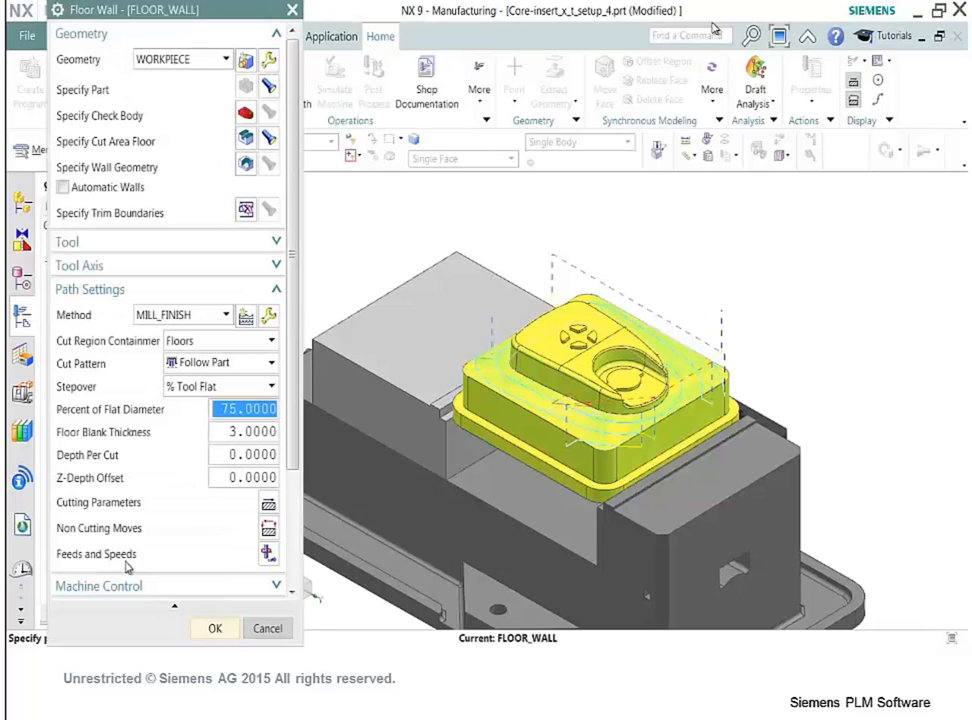
click(213, 627)
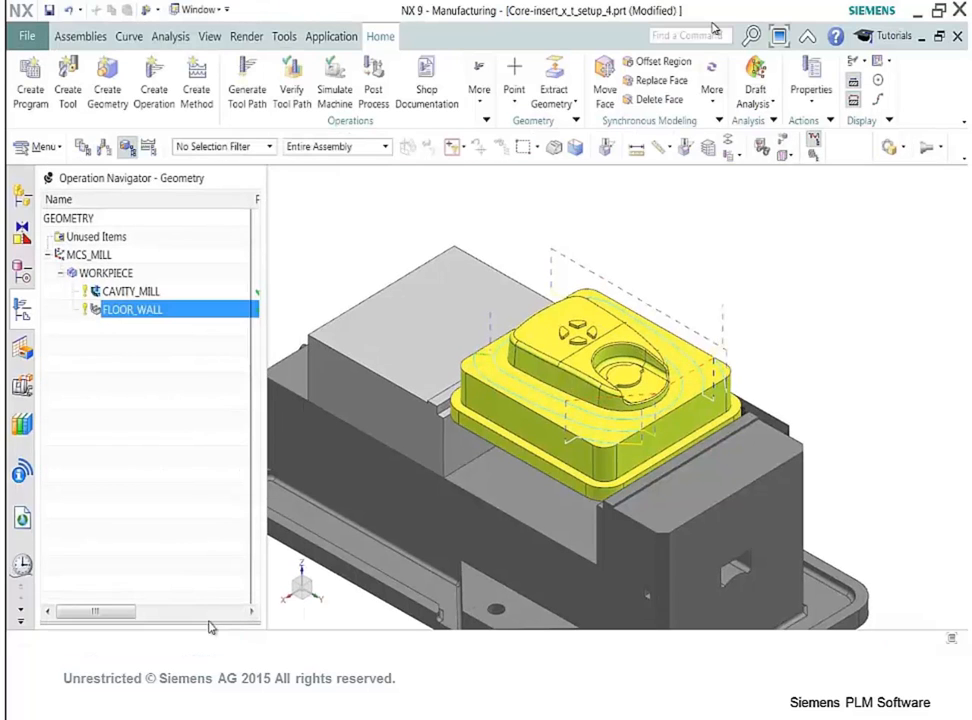
Search the tool library for non-indexable end mills with a 12 mm diameter.
click(150, 96)
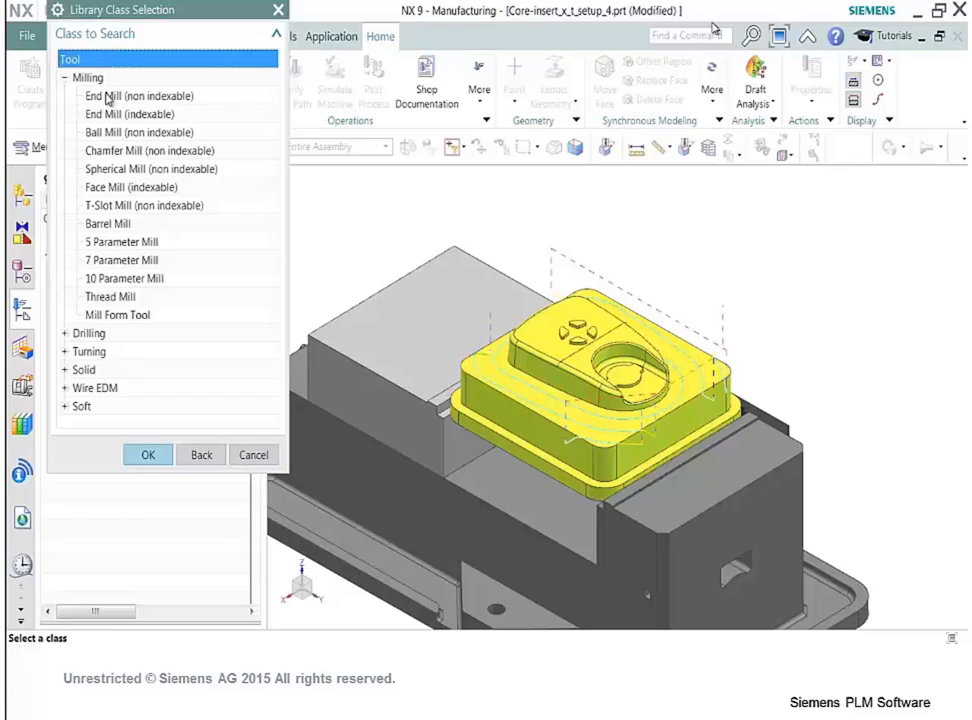
double_click(108, 97)
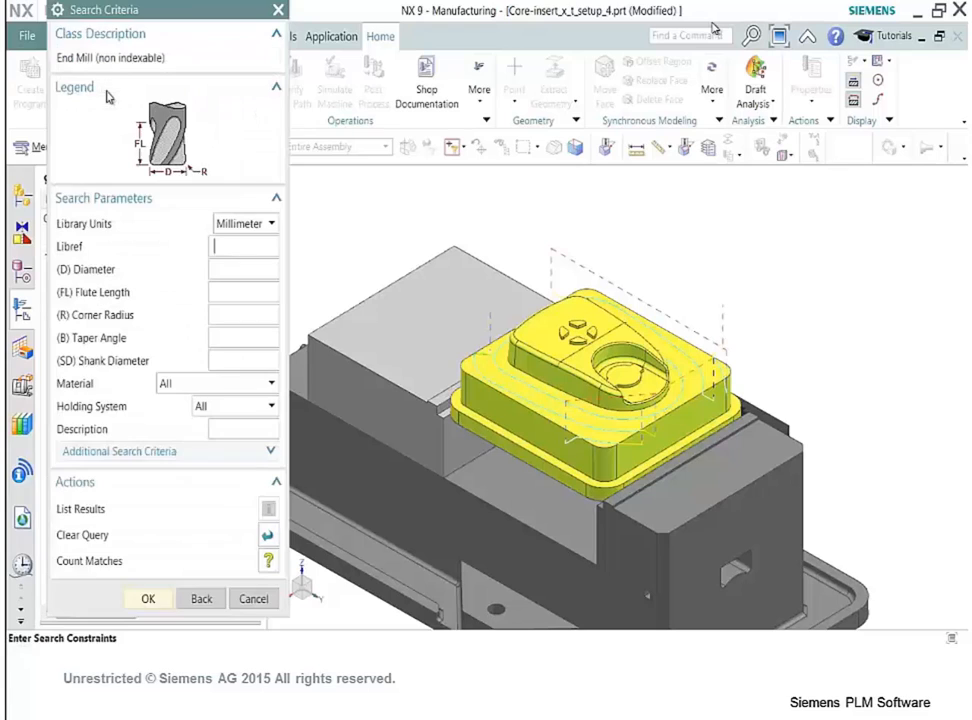
text(12)
key(Return)
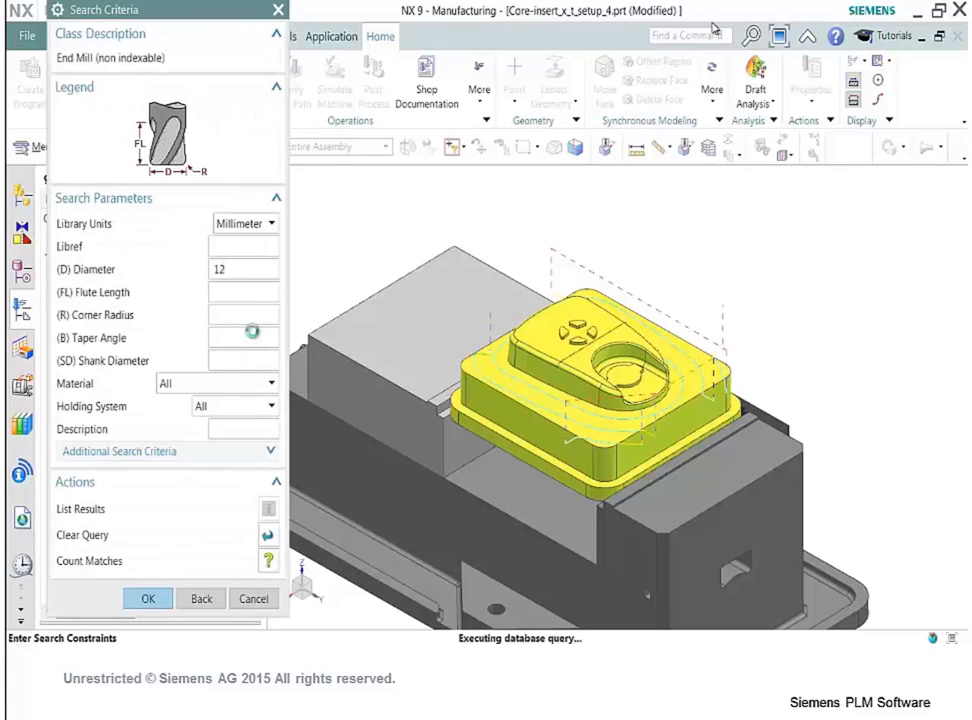
Display the 12 mm end mills ugt0201_090 and ugt0201_091 on the part, and retrieve the 6 mm ball mill ugt0203_001 from the library.
click(235, 262)
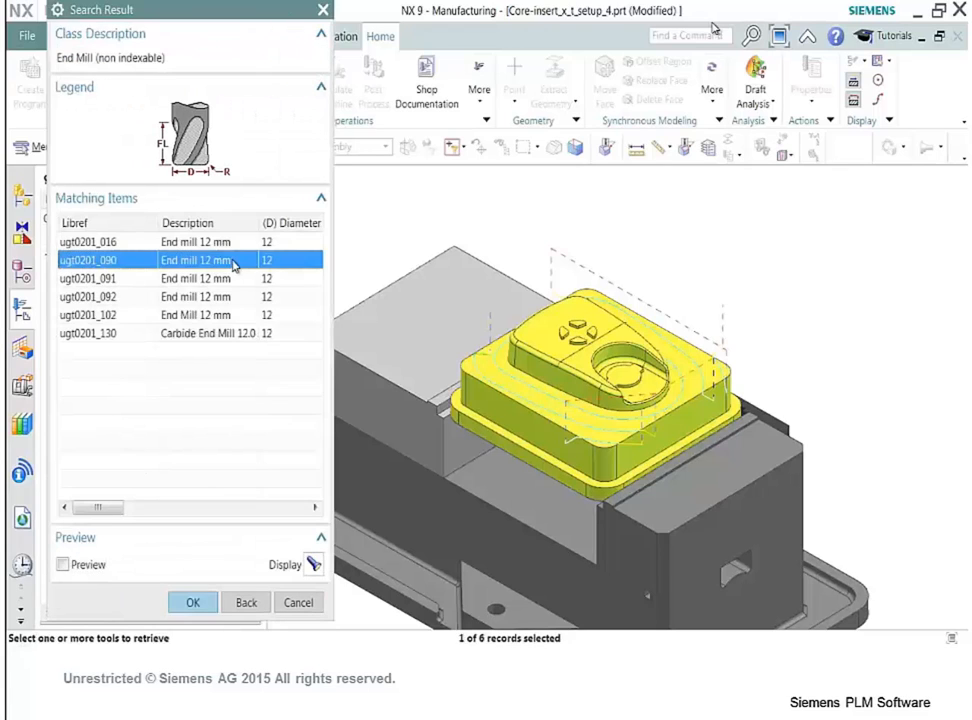
click(313, 564)
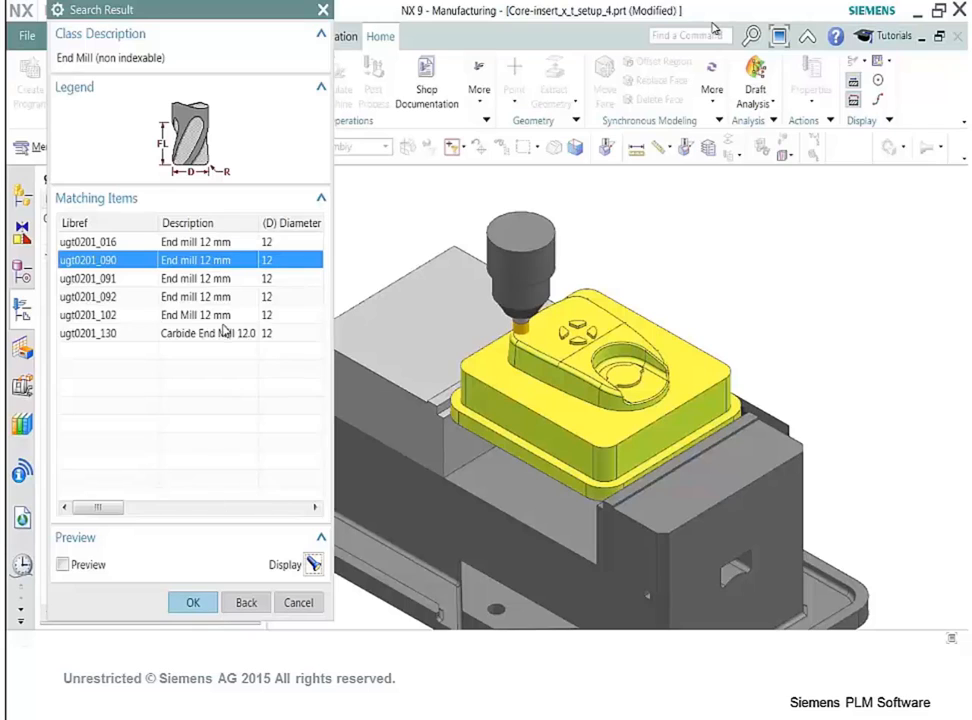
click(224, 280)
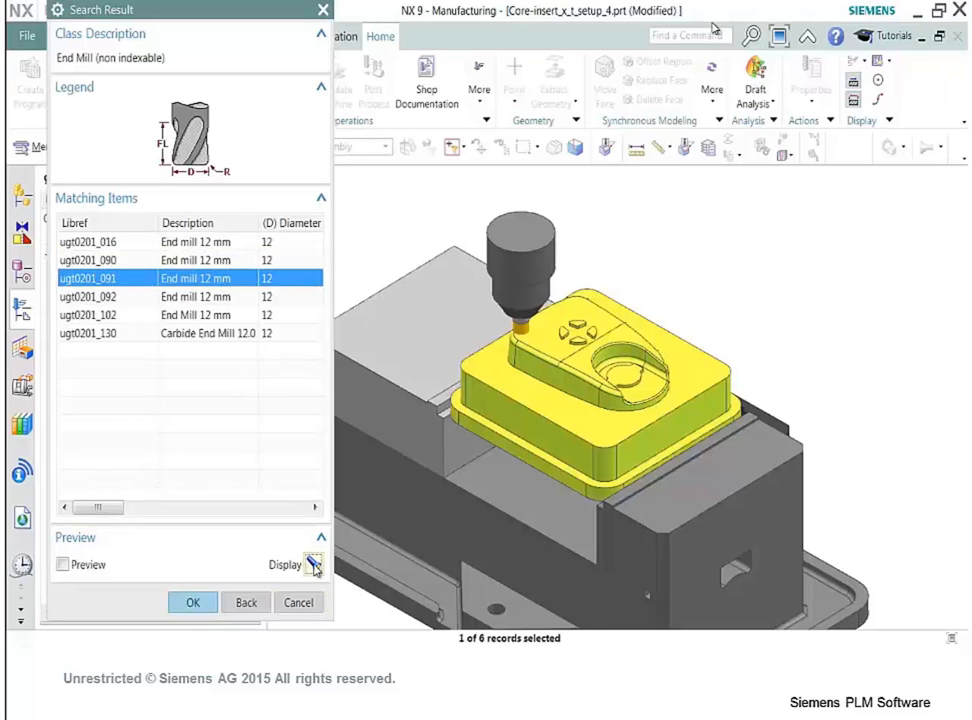
click(314, 565)
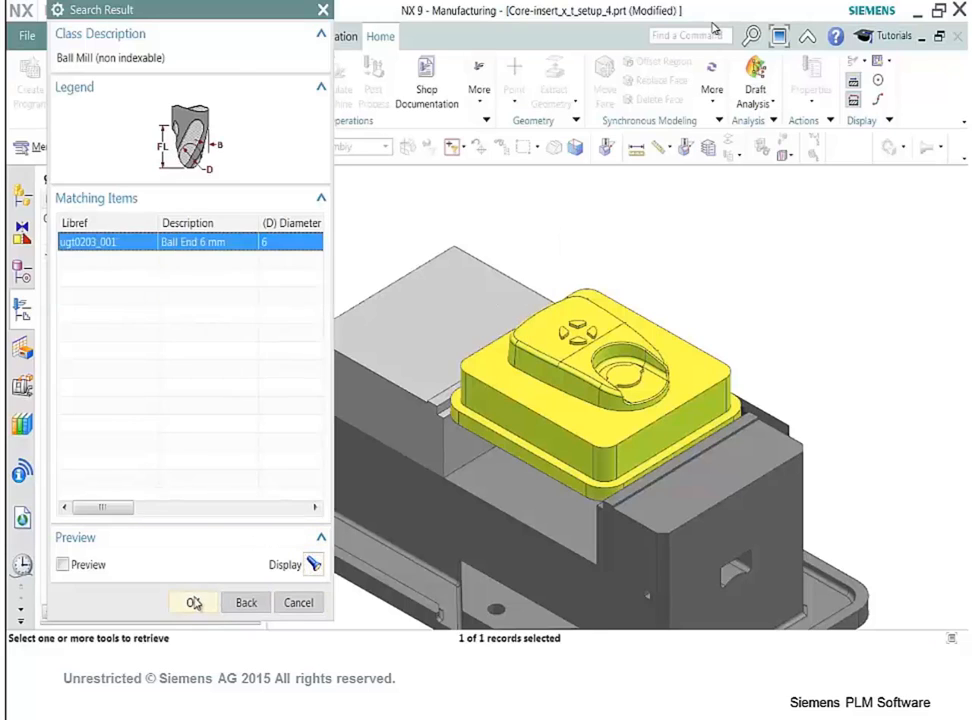
click(192, 602)
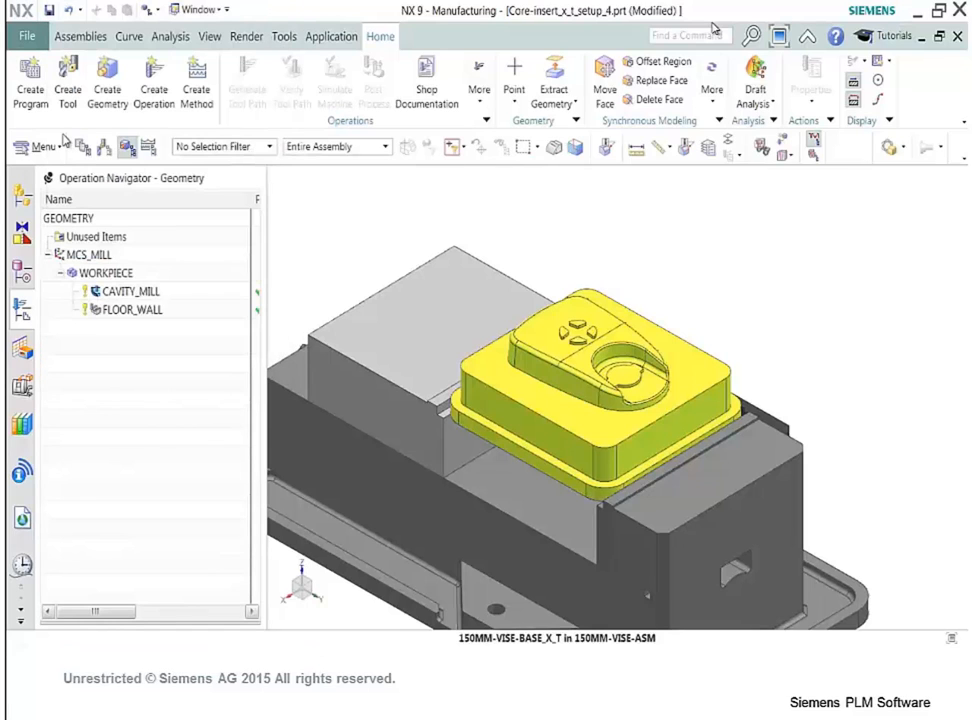
Create a mill_contour Rest Milling operation under WORKPIECE with tool UGT0201_084 (End mill 6 mm) and method MILL_SEMI_FINISH.
click(150, 95)
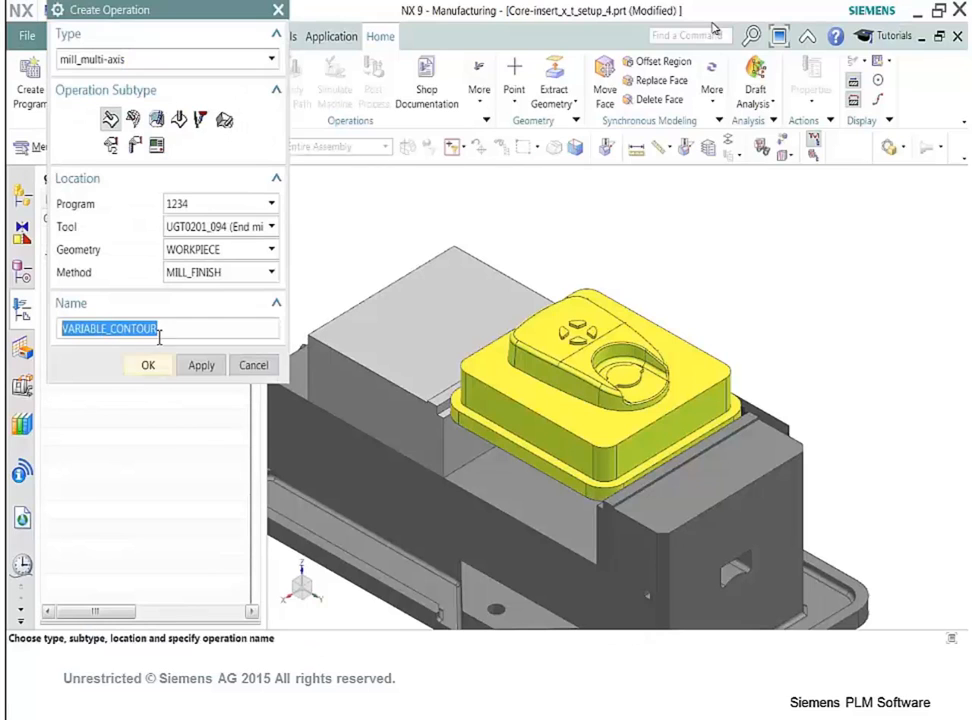
click(271, 61)
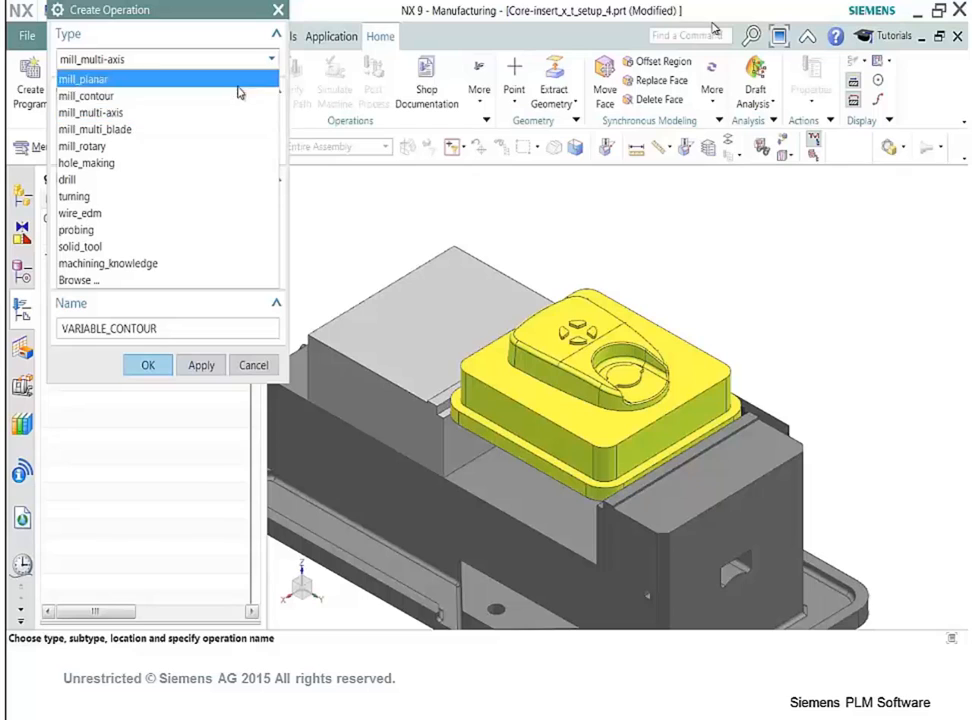
click(191, 98)
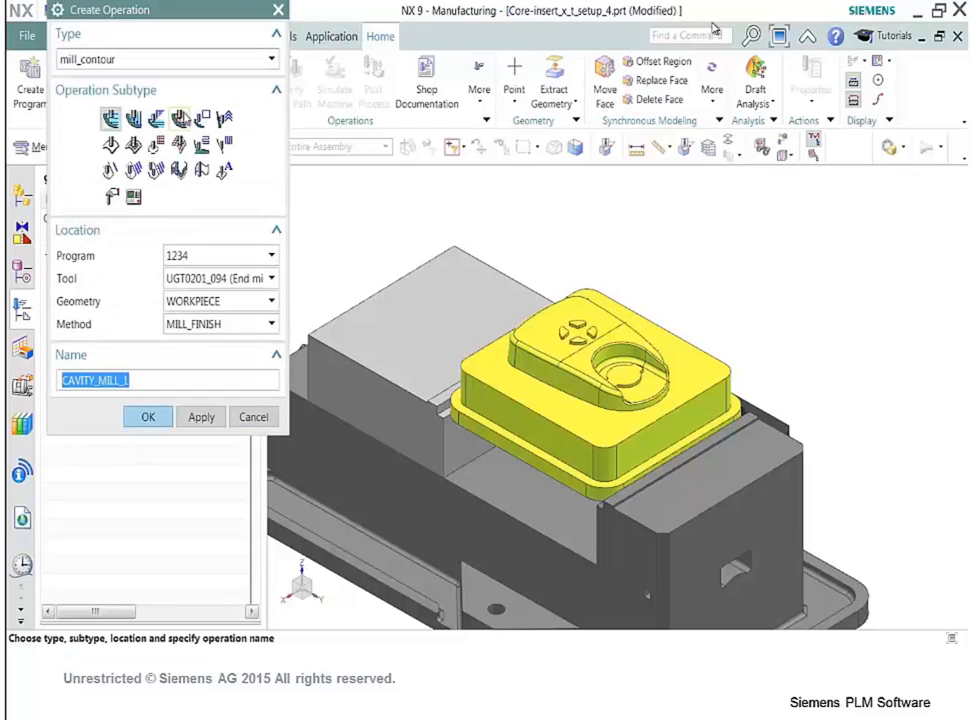
click(180, 118)
click(270, 280)
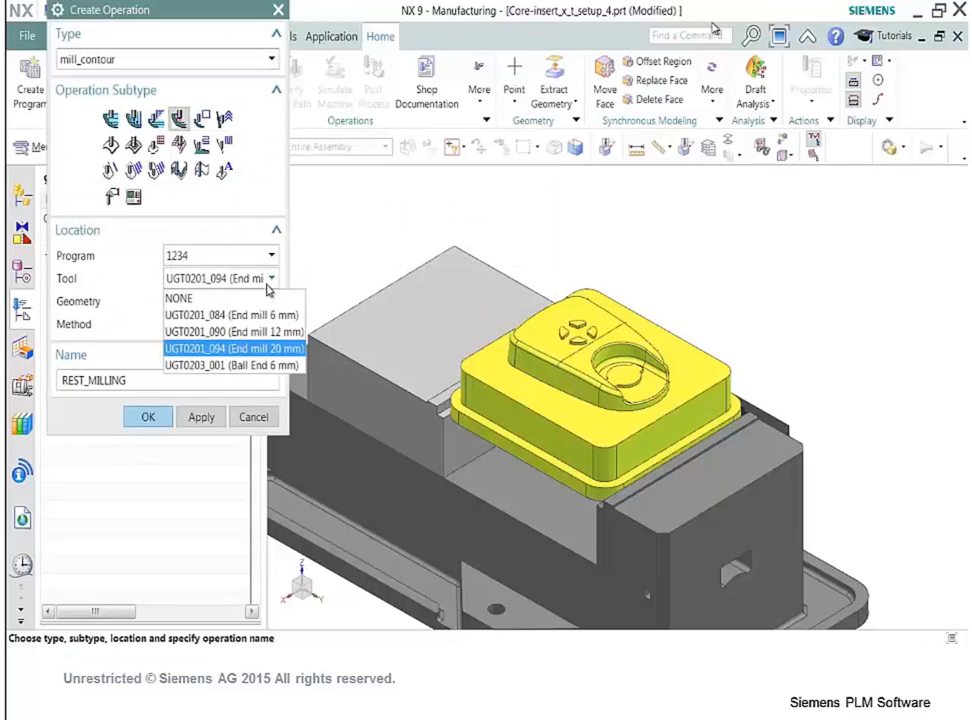
click(286, 315)
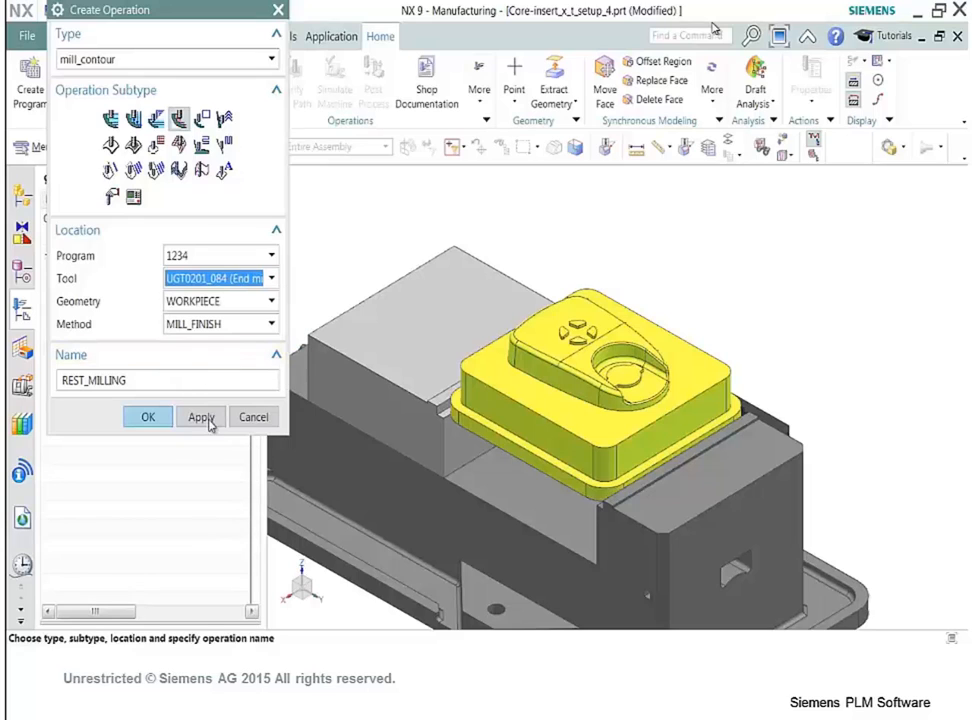
click(262, 328)
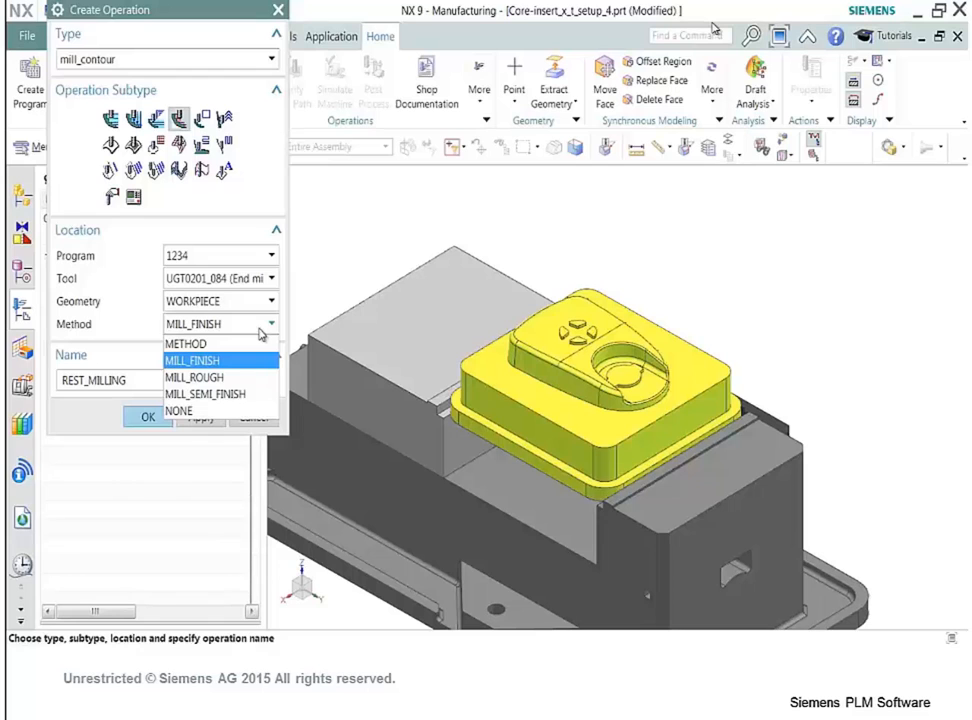
click(240, 394)
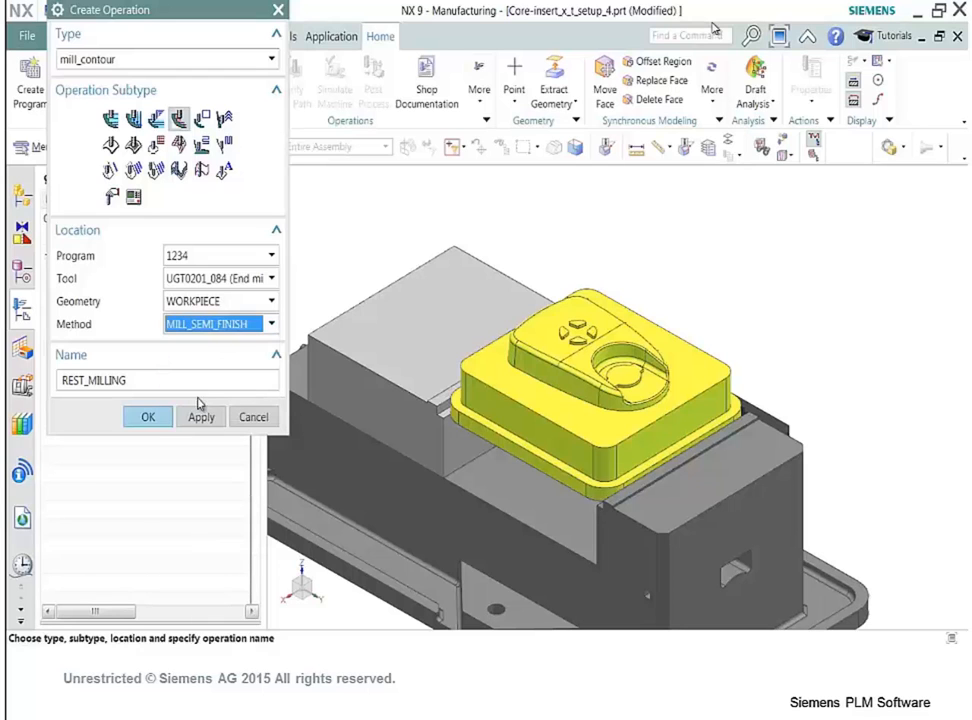
click(148, 418)
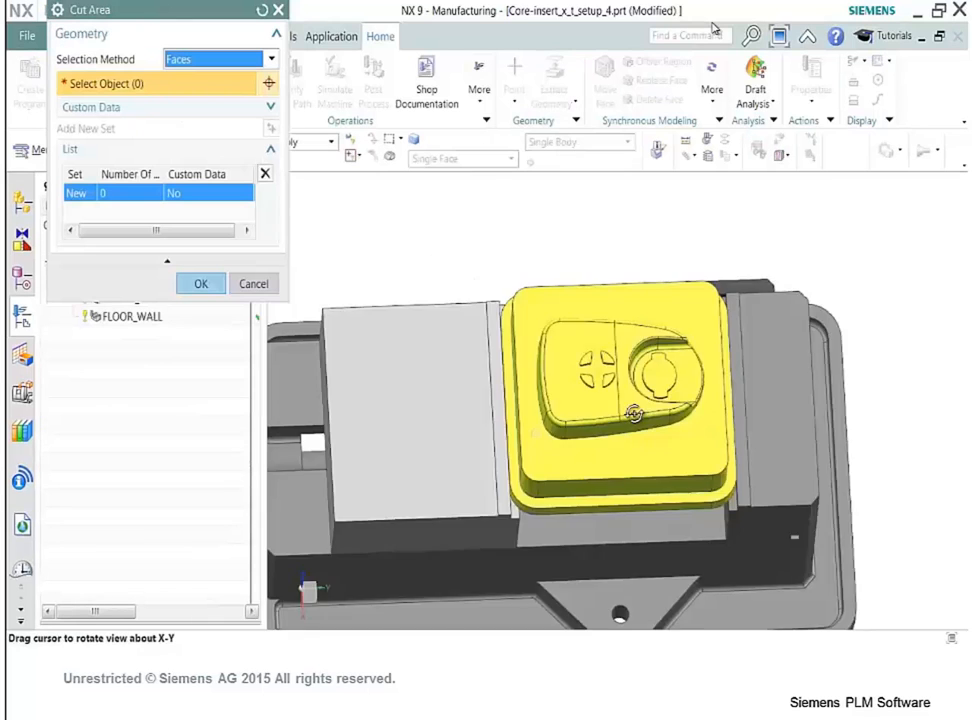
Window-select the faces of the round recess in the raised shape as the Rest Milling cut area.
middle_drag(600, 400, 623, 432)
scroll(623, 432, up, 3)
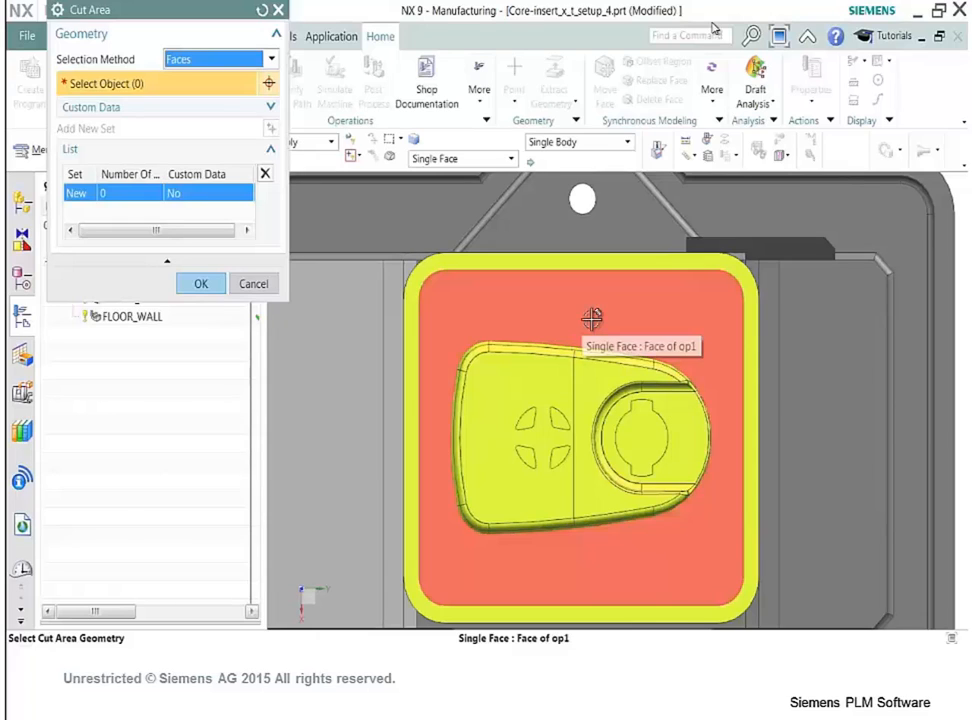
drag(593, 315, 722, 538)
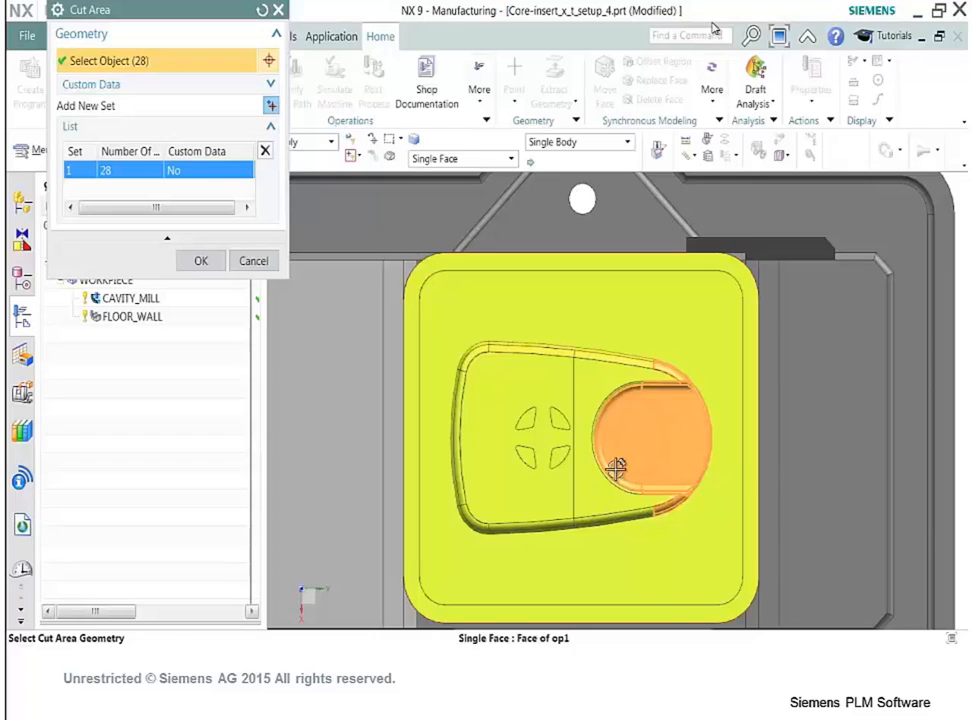
Remove the outer side wall and edge blend faces beside the recess from the cut area and accept it.
middle_drag(616, 469, 573, 492)
scroll(573, 492, up, 4)
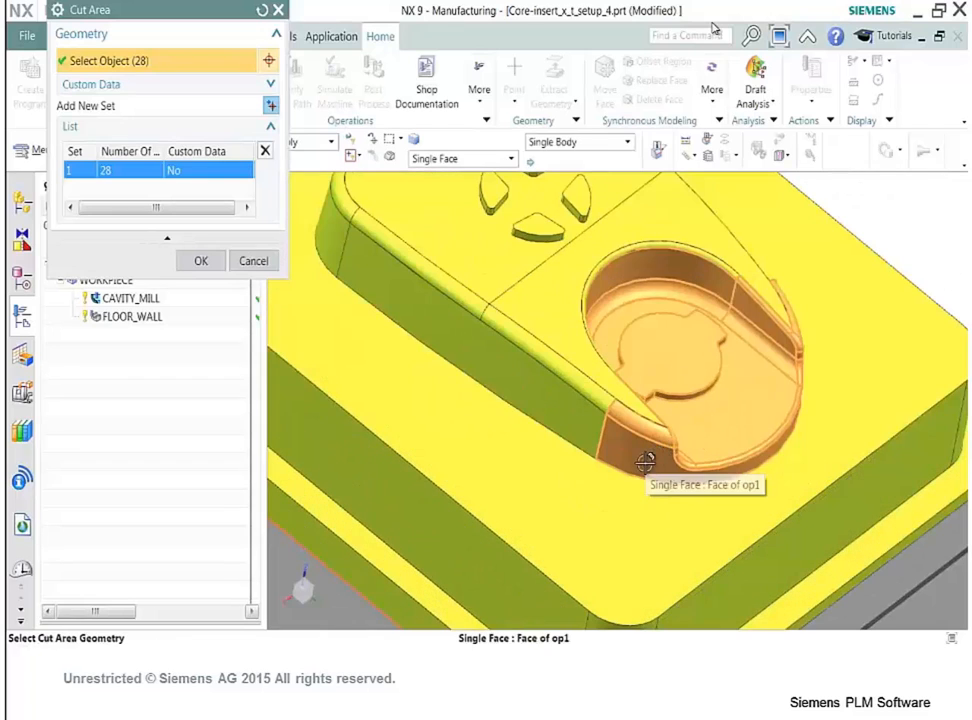
shift+click(655, 453)
shift+click(658, 432)
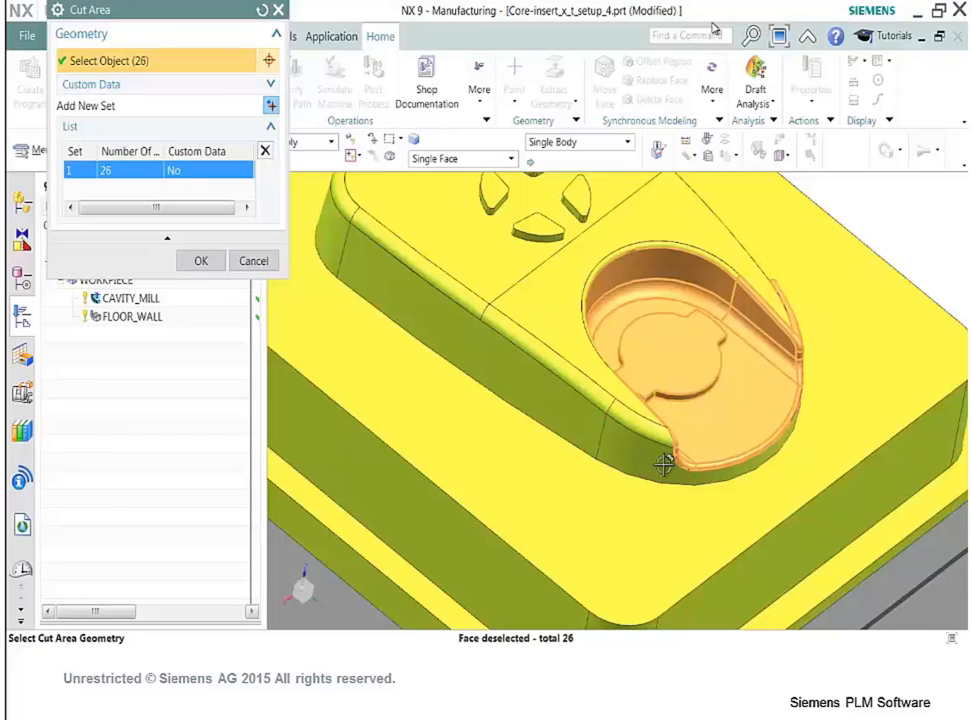
middle_drag(749, 384, 690, 393)
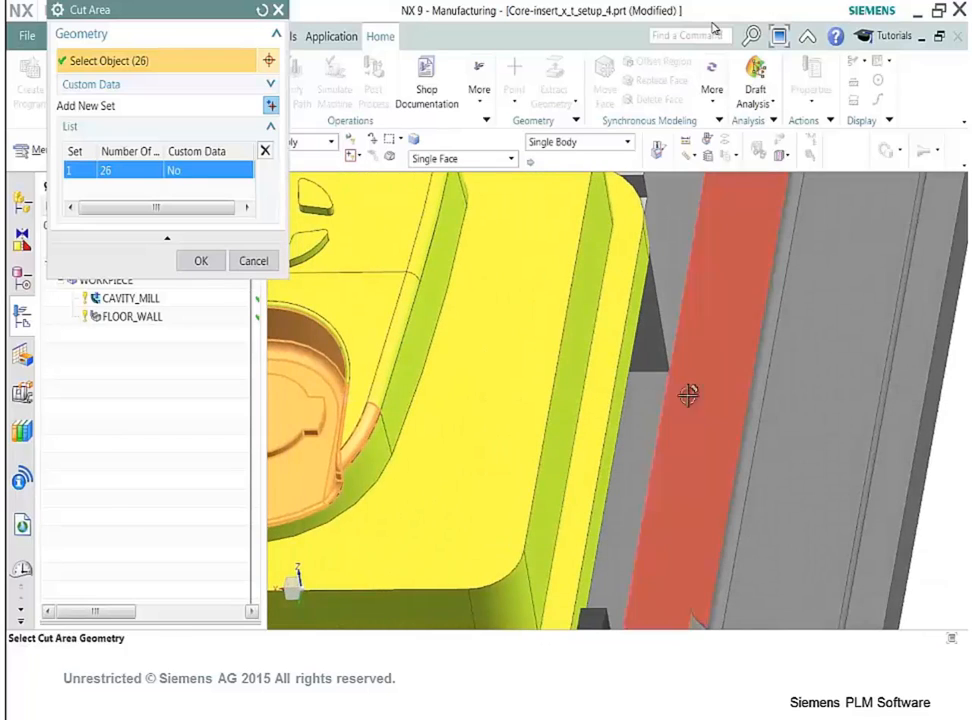
shift+click(366, 430)
click(201, 260)
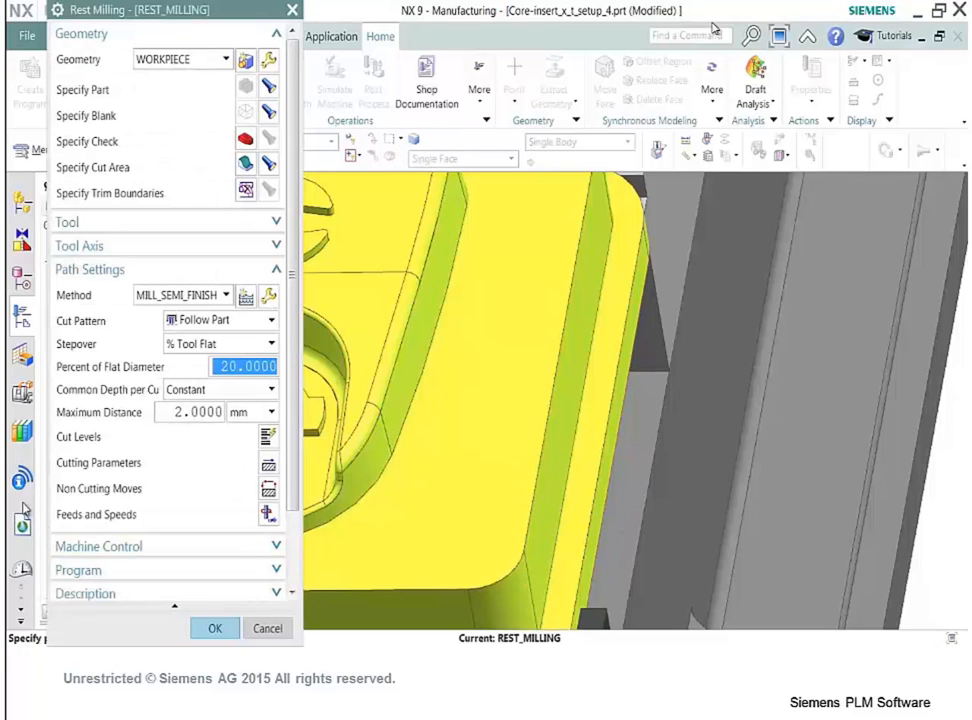
Generate the Rest Milling tool path over the recess and accept the operation.
scroll(130, 450, down, 2)
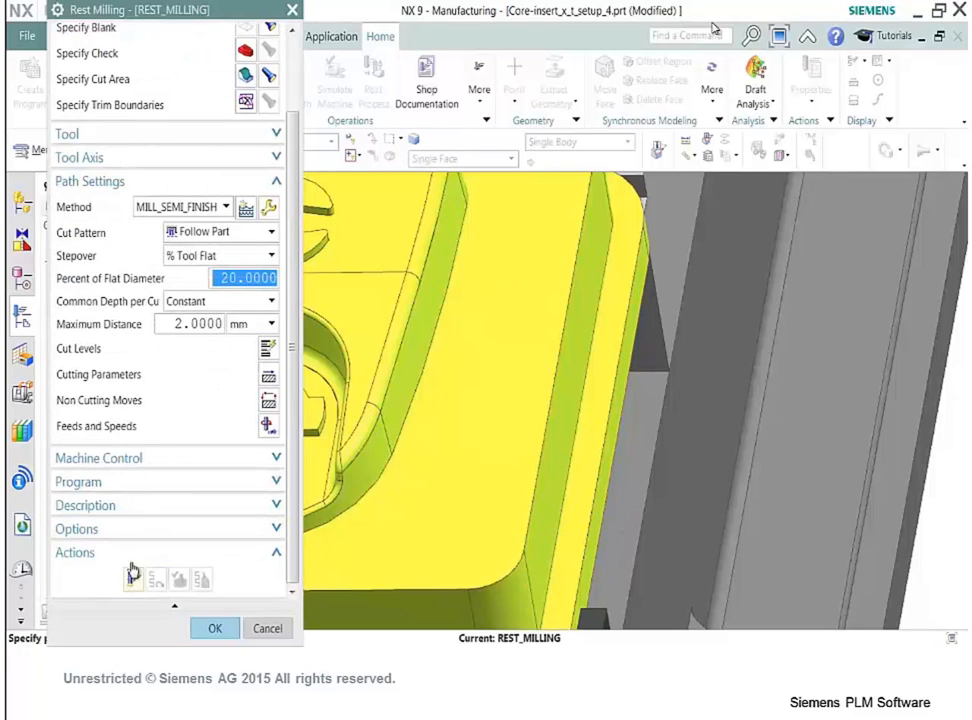
click(133, 577)
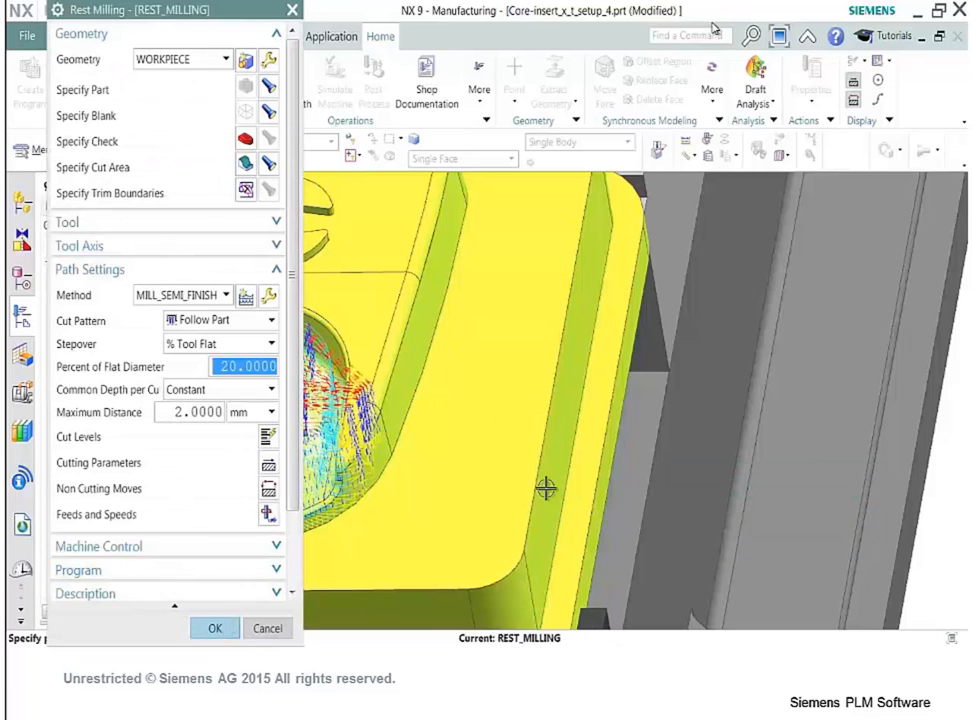
middle_drag(546, 488, 568, 462)
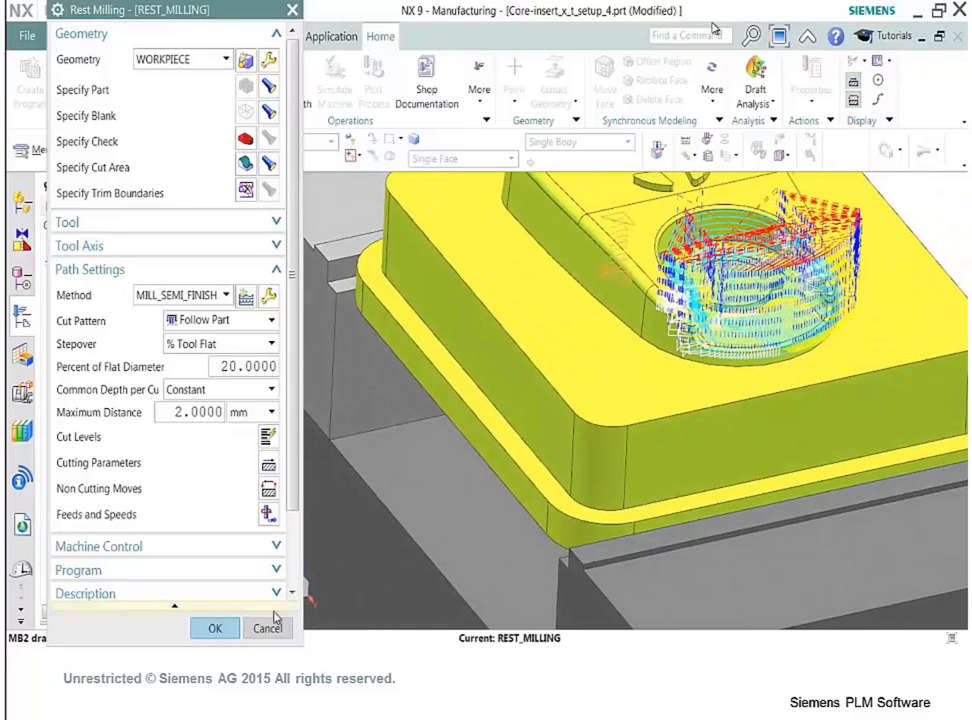
click(215, 627)
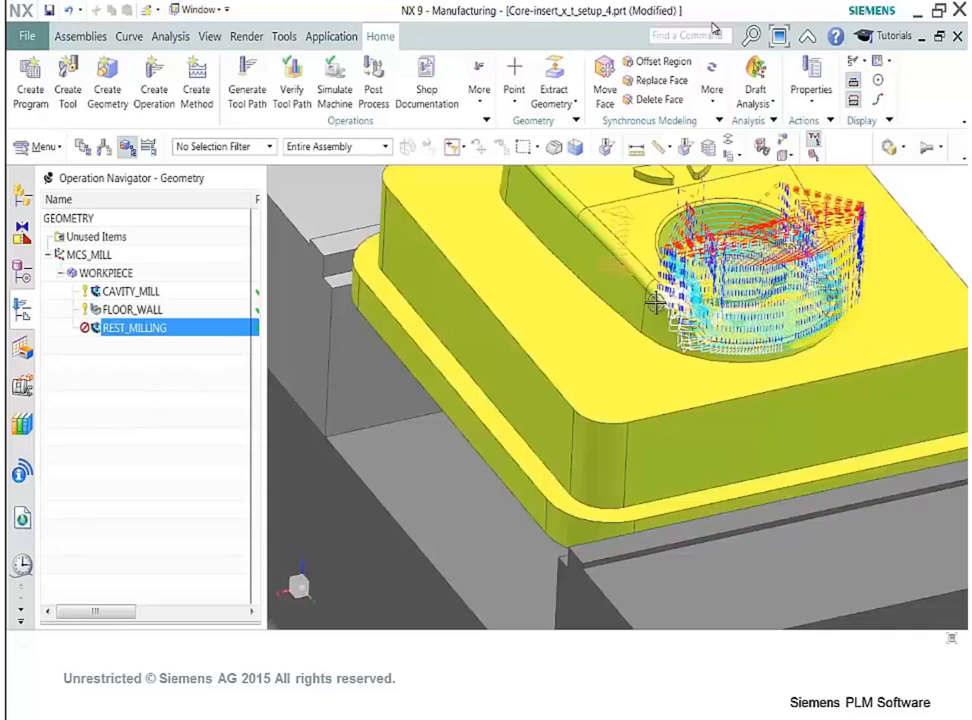
Regenerate the tool path of the existing REST_MILLING operation and clear the selection.
shift+middle_drag(657, 312, 577, 396)
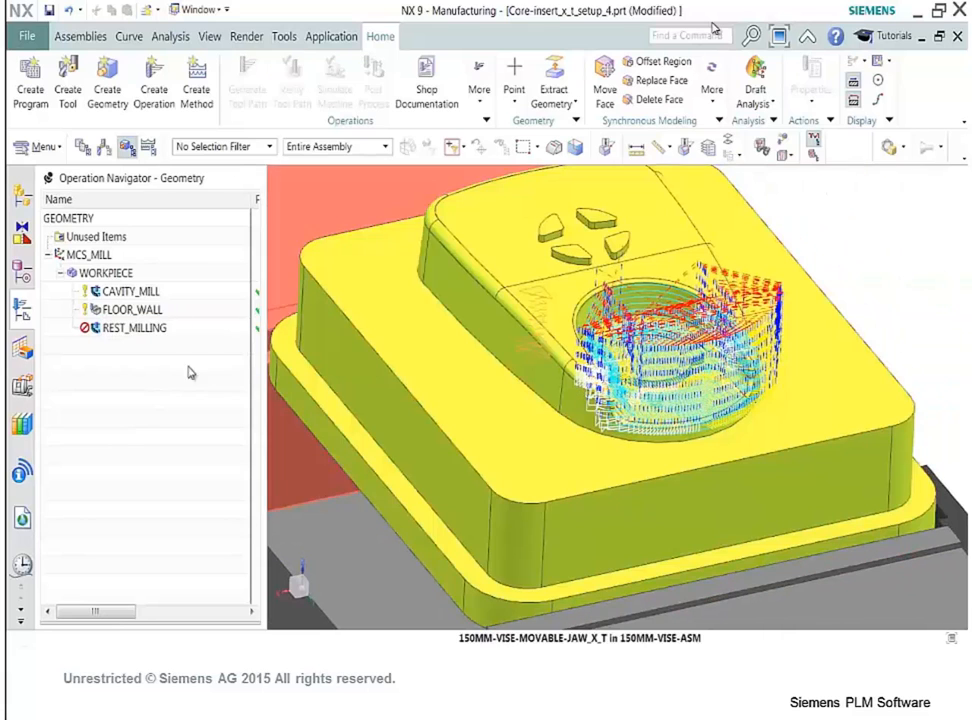
click(153, 328)
click(247, 95)
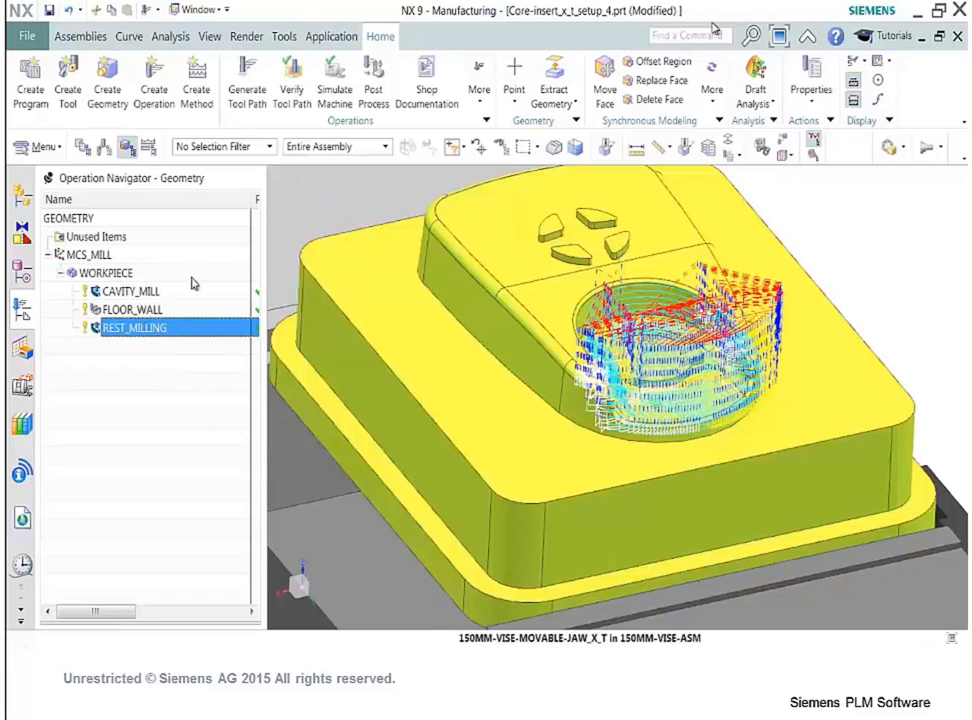
click(155, 418)
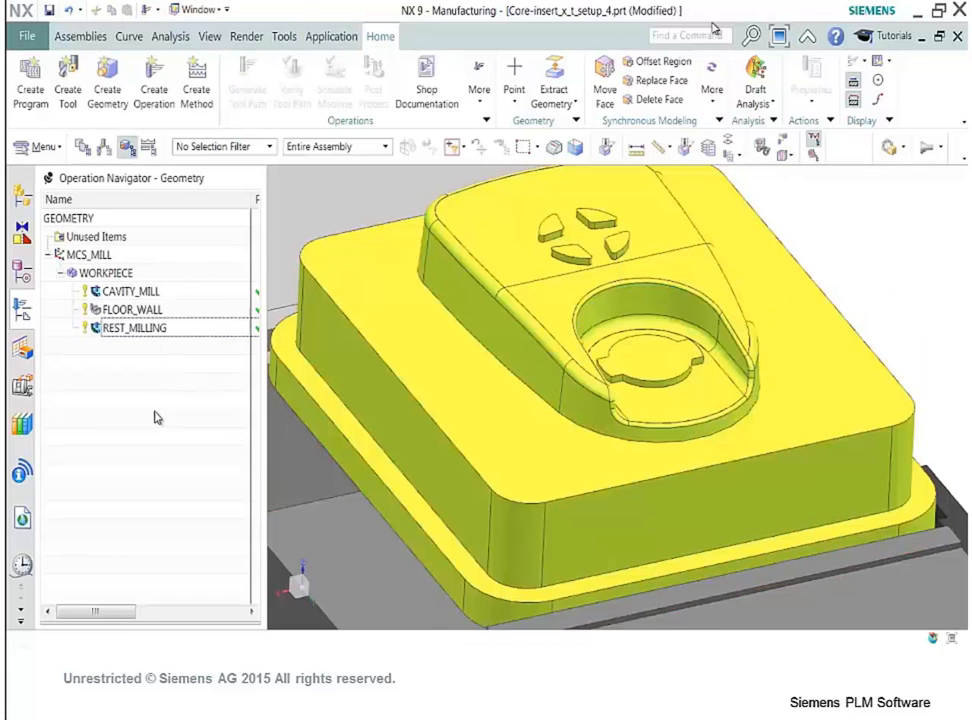
Create a mill_multi-axis Variable Contour operation under WORKPIECE with tool UGT0201_090 (End mill 12 mm) and method MILL_FINISH.
click(154, 96)
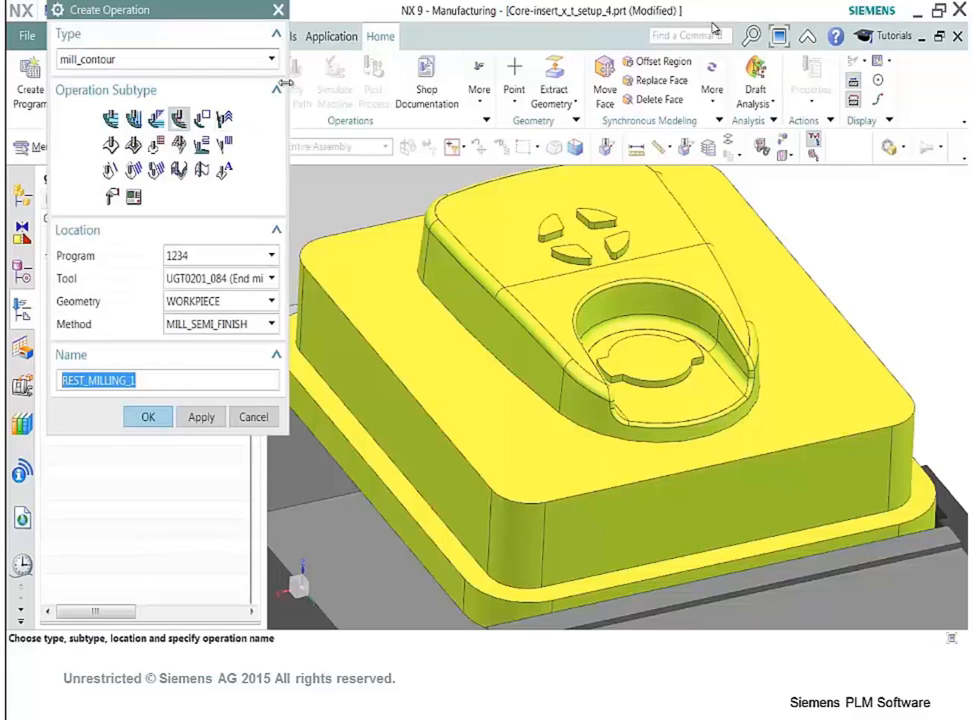
click(273, 61)
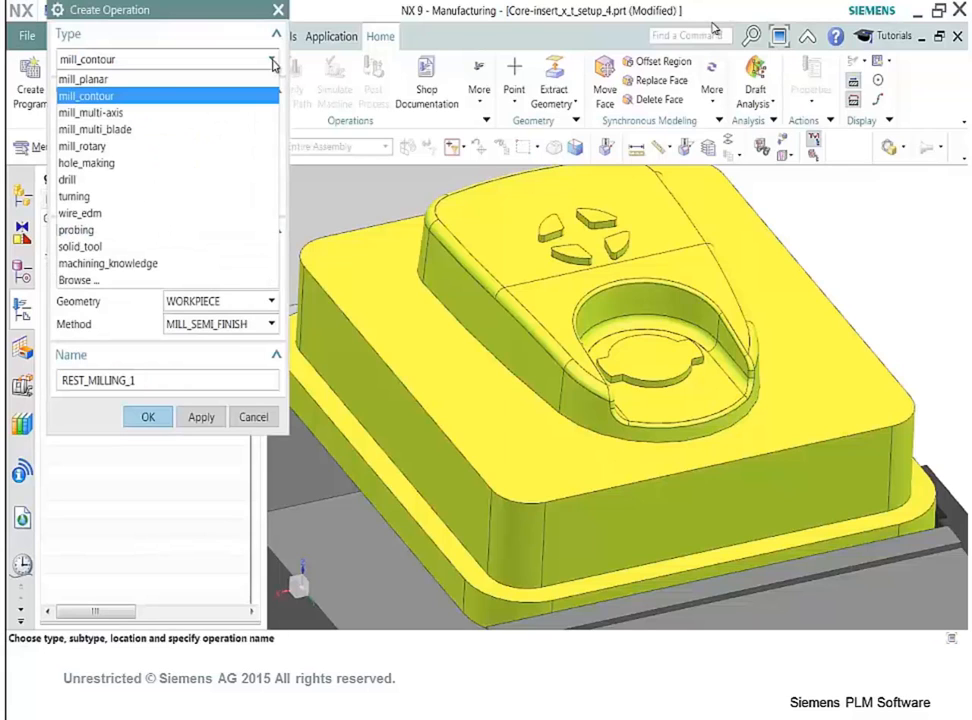
click(245, 114)
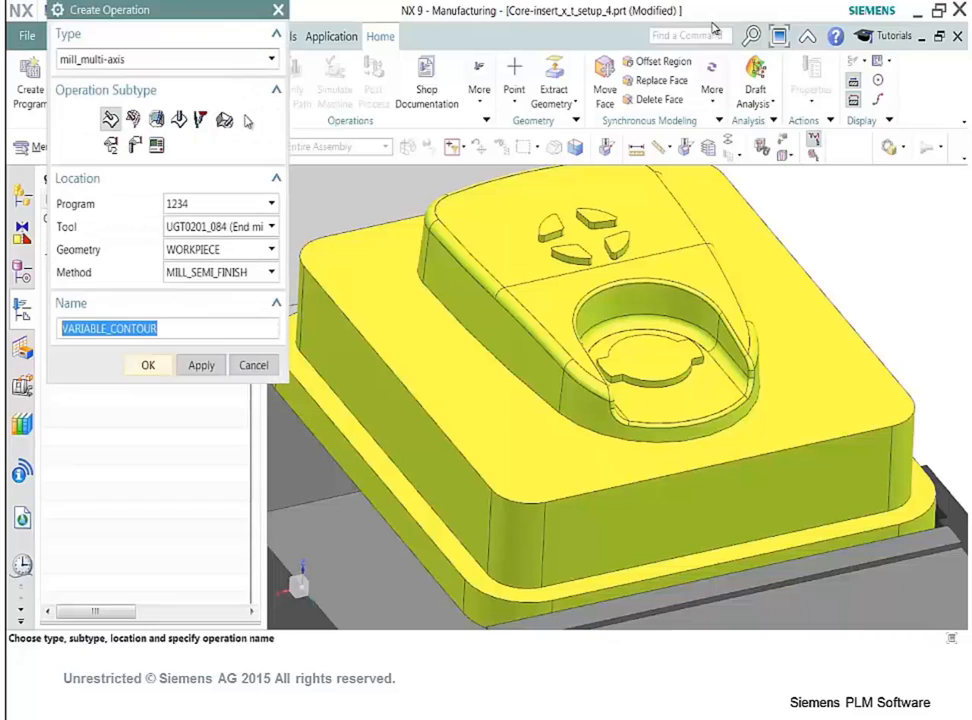
click(258, 227)
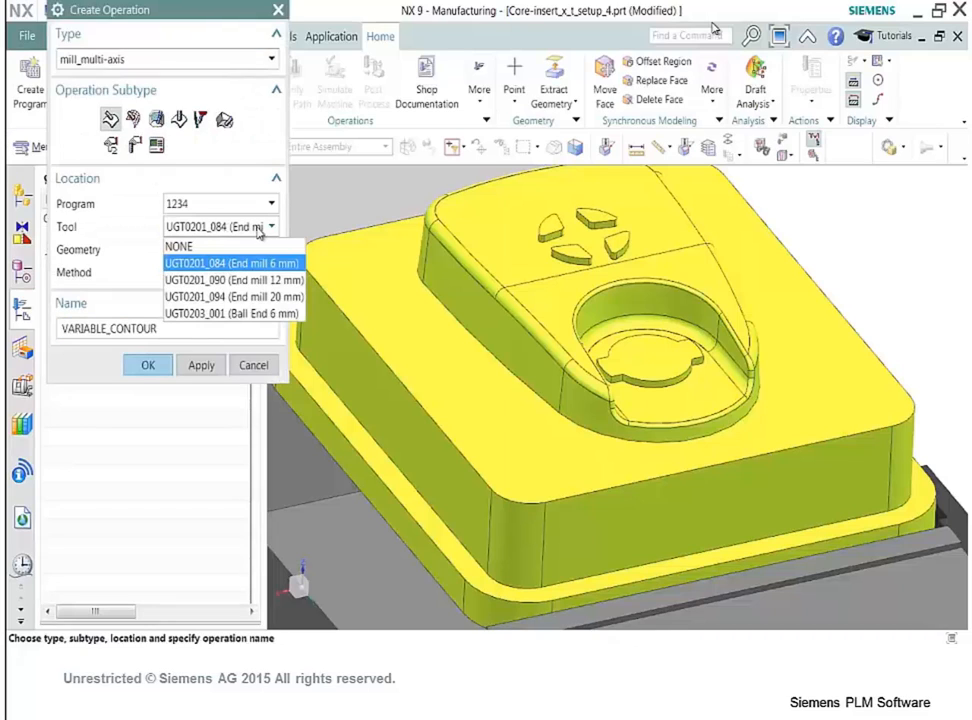
click(268, 281)
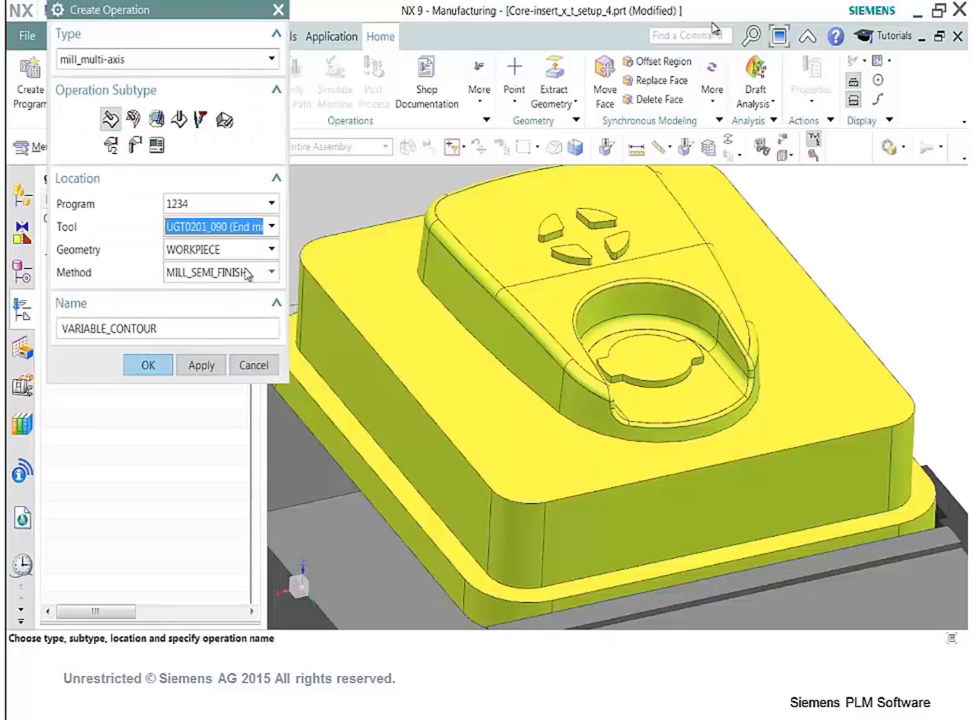
click(110, 123)
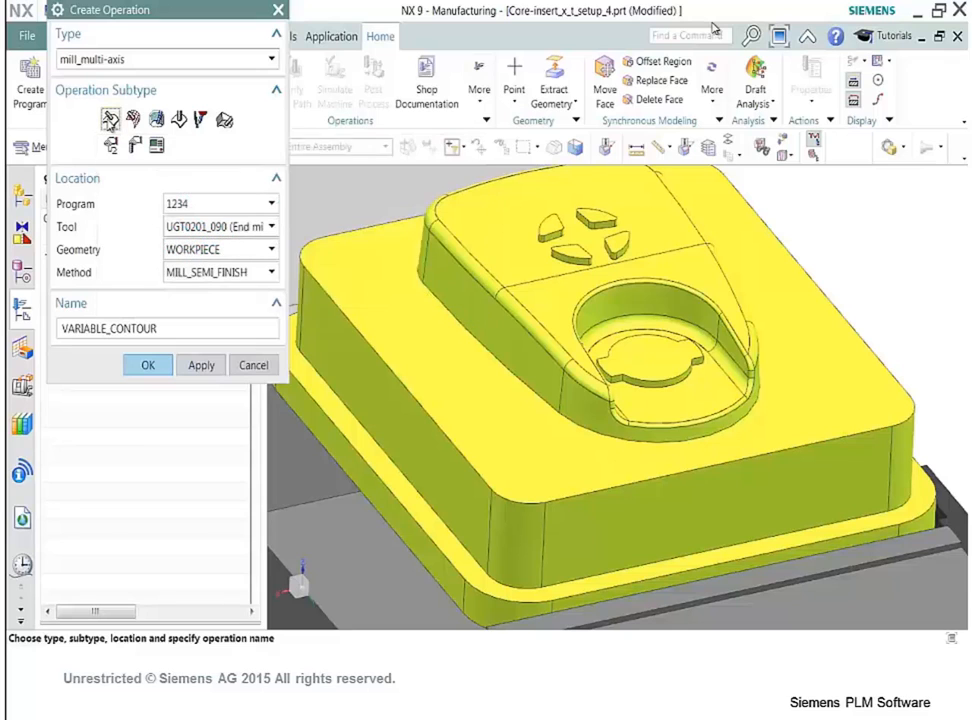
click(220, 272)
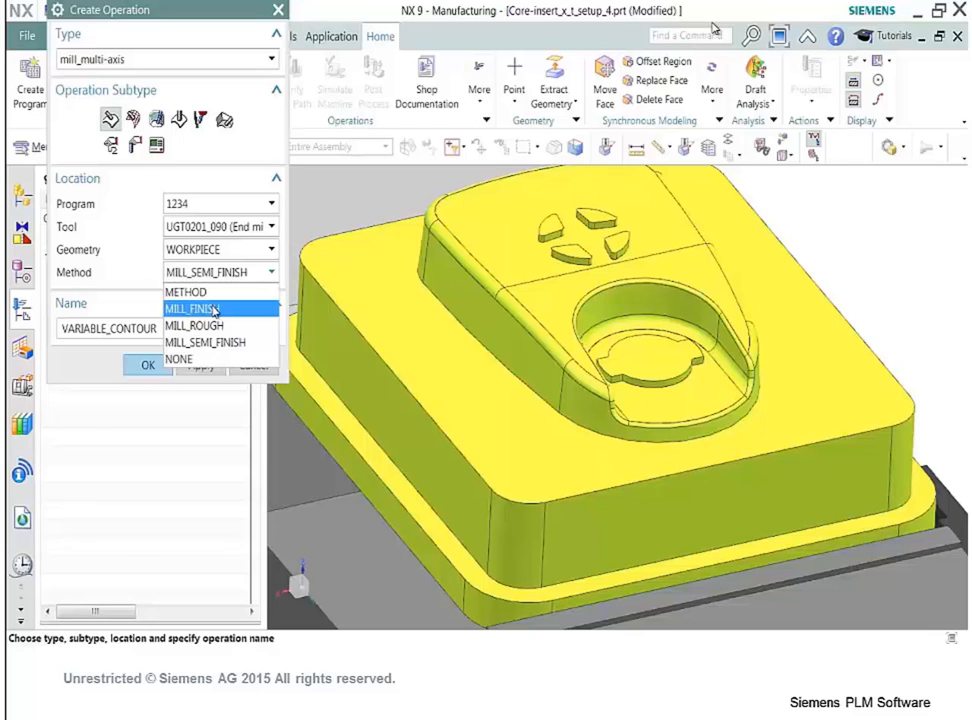
click(213, 309)
click(147, 365)
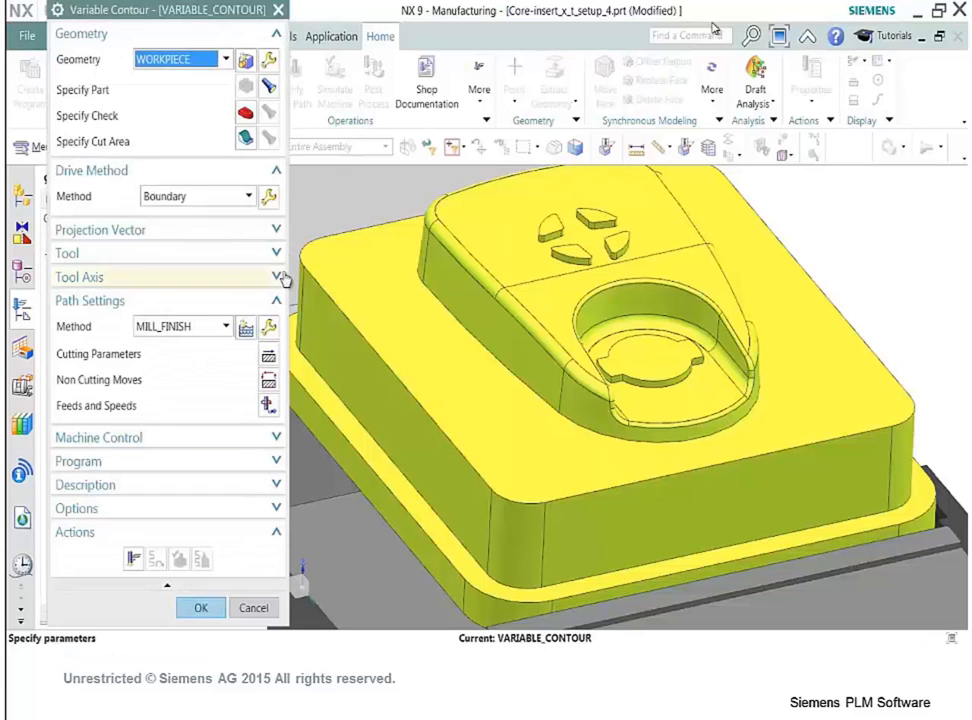
Specify the two top faces of the raised shape as the Variable Contour cut area.
click(246, 140)
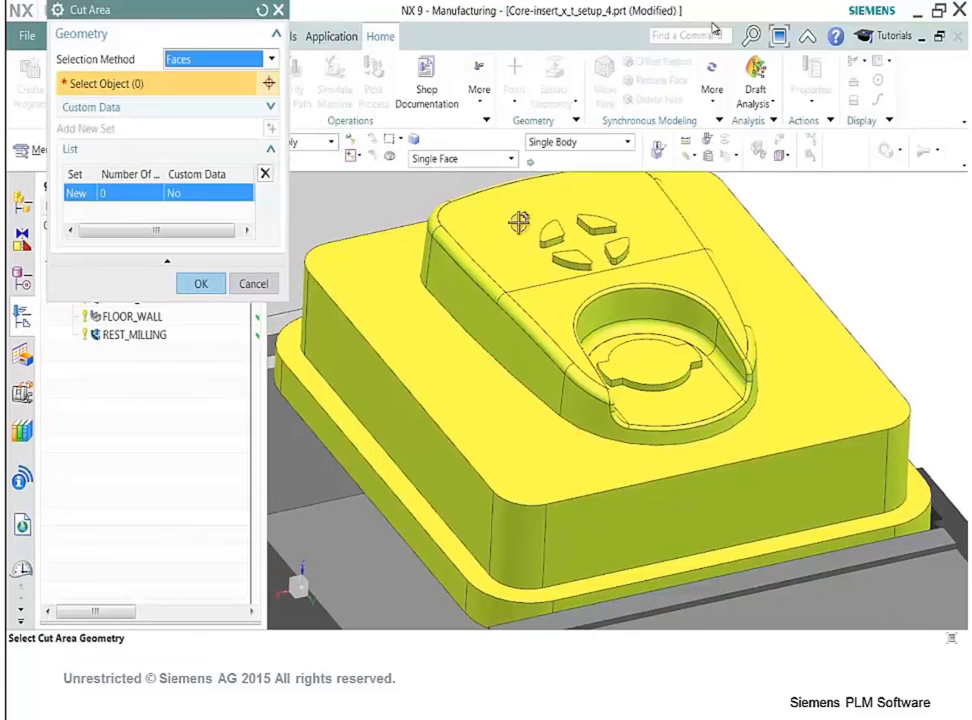
click(521, 219)
click(533, 284)
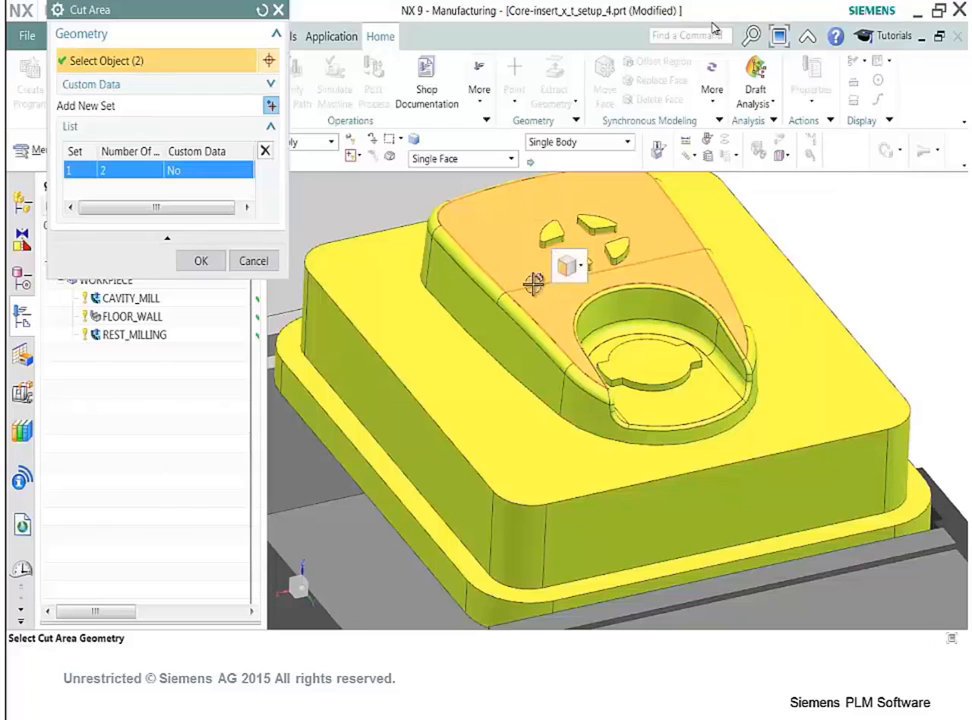
click(197, 263)
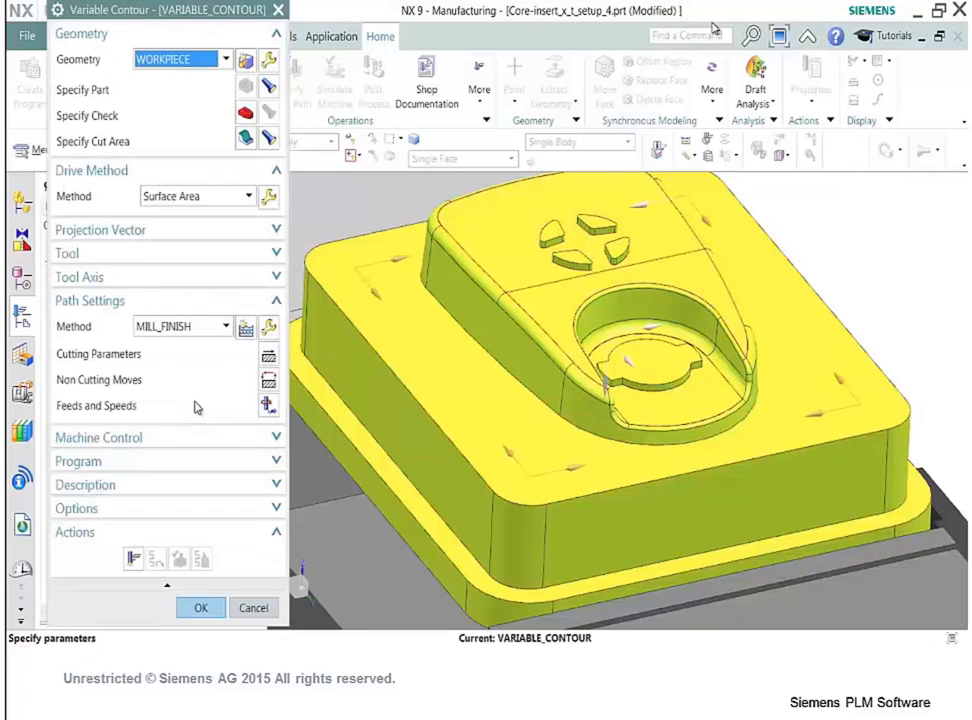
Select the 12 mm end mill UGT0201_090 as the Variable Contour tool and display the tool axis setting.
click(271, 256)
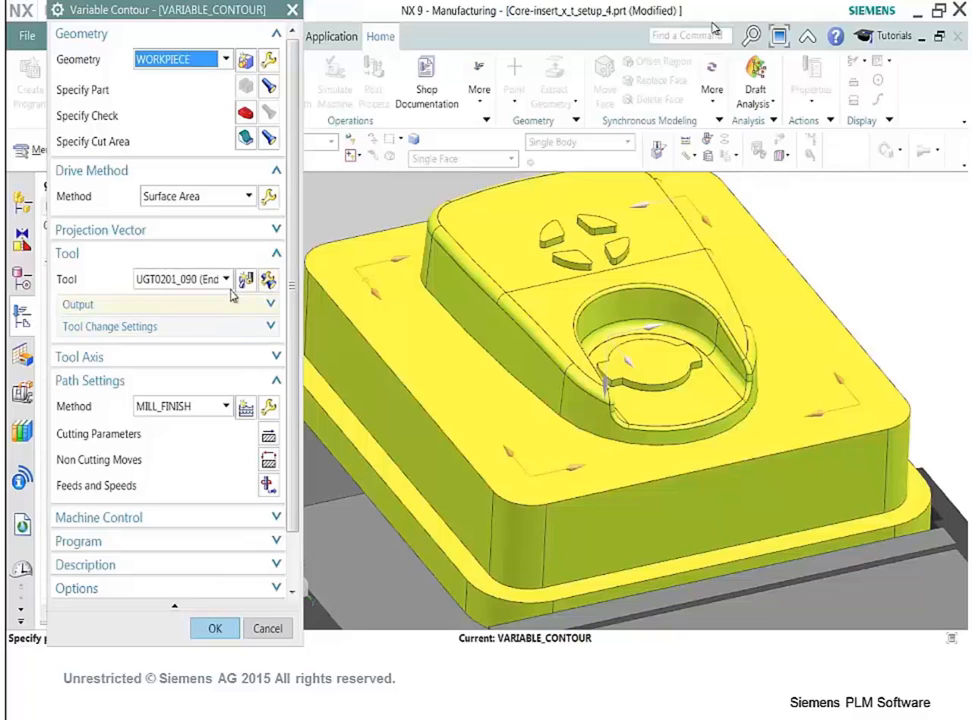
click(229, 280)
click(180, 330)
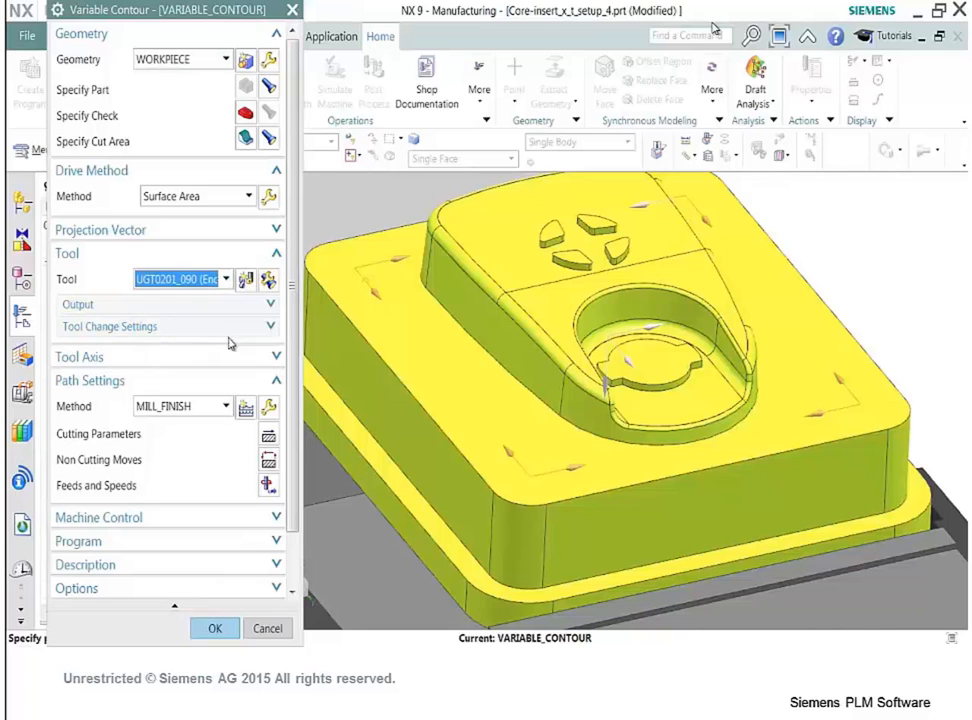
click(272, 359)
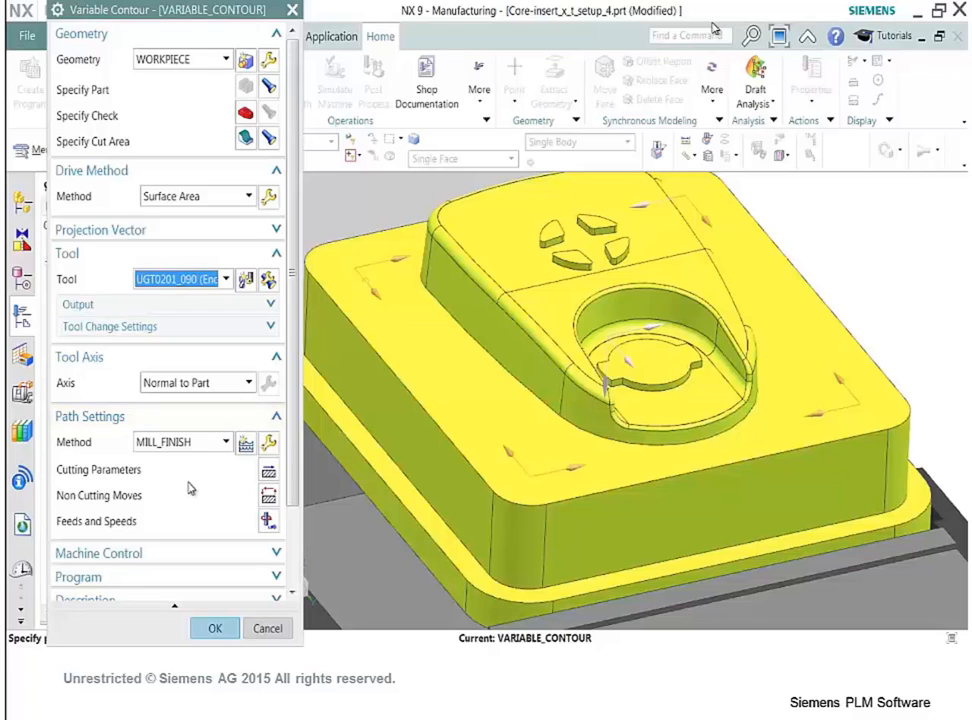
Set the Variable Contour projection vector to Specify Vector, keep the default downward direction, and generate the tool path.
click(273, 228)
click(249, 257)
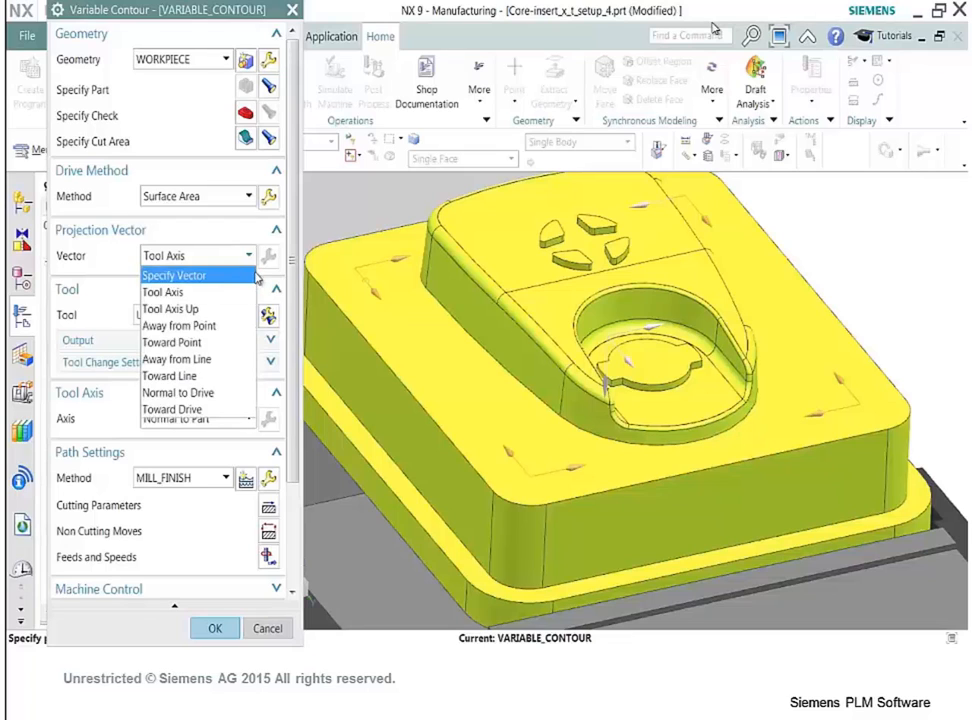
click(221, 276)
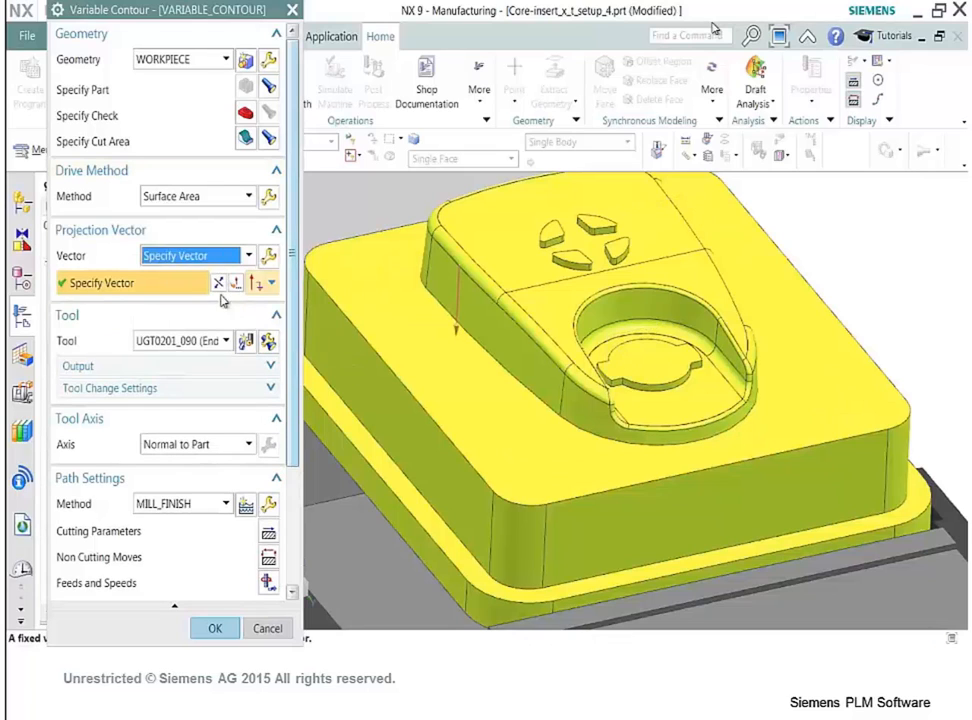
scroll(140, 560, down, 3)
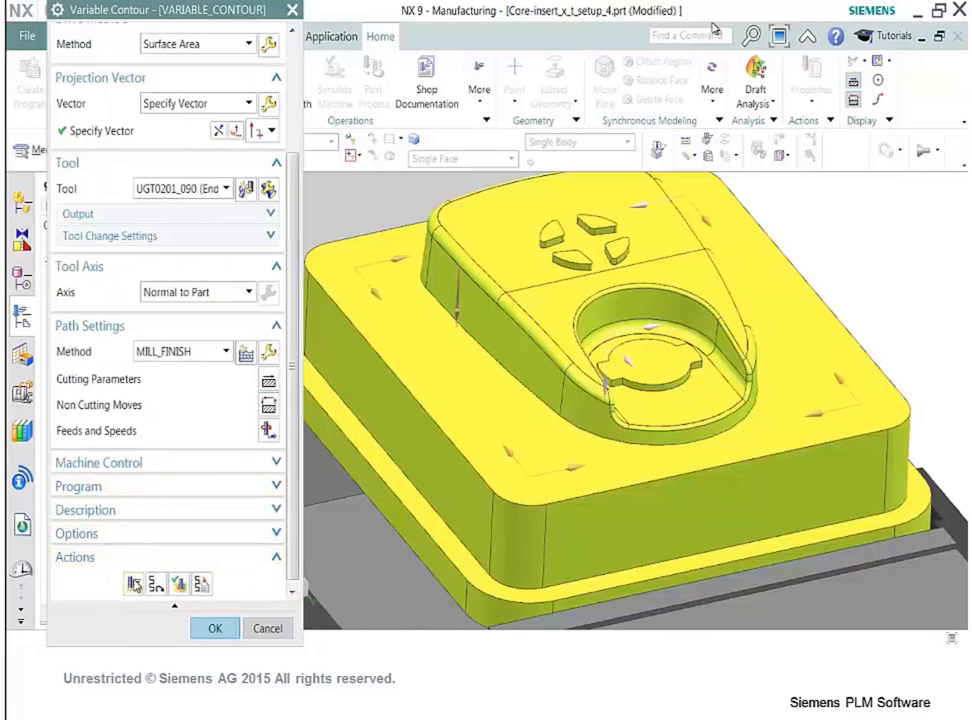
click(133, 583)
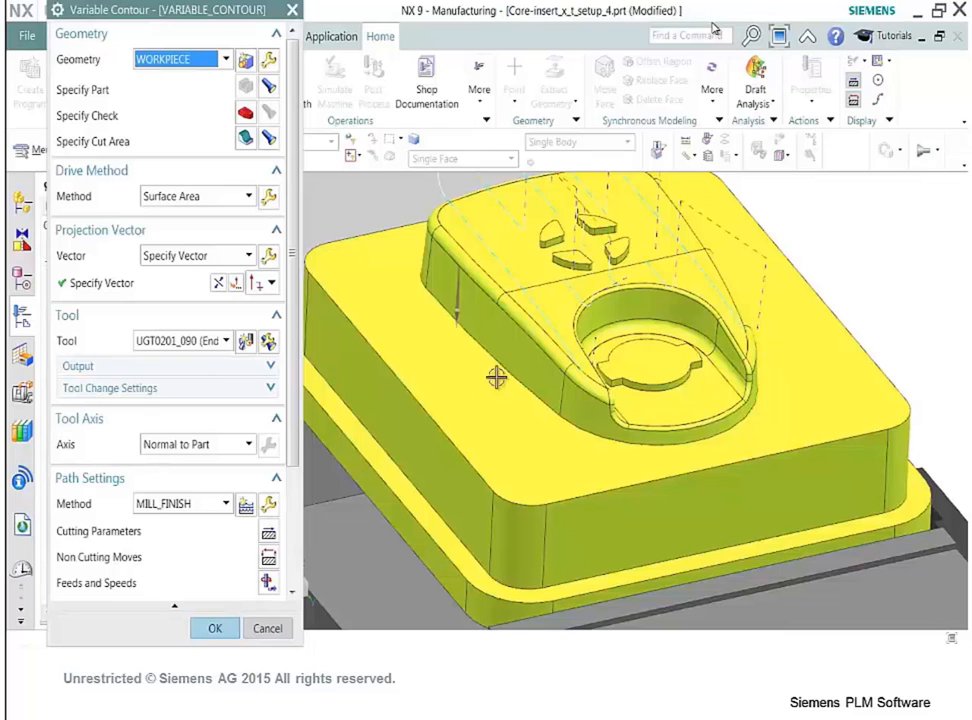
middle_drag(489, 364, 392, 291)
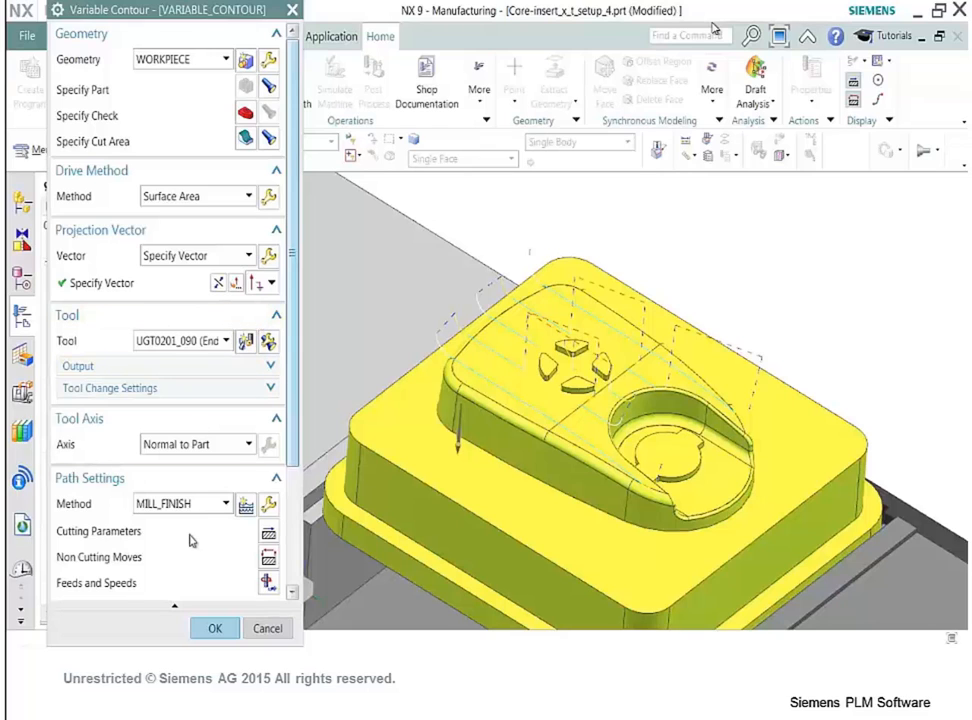
Set the Surface Area drive to a Zig Zag pattern with Scallop stepover, enter a maximum scallop height, and regenerate the tool path.
click(268, 199)
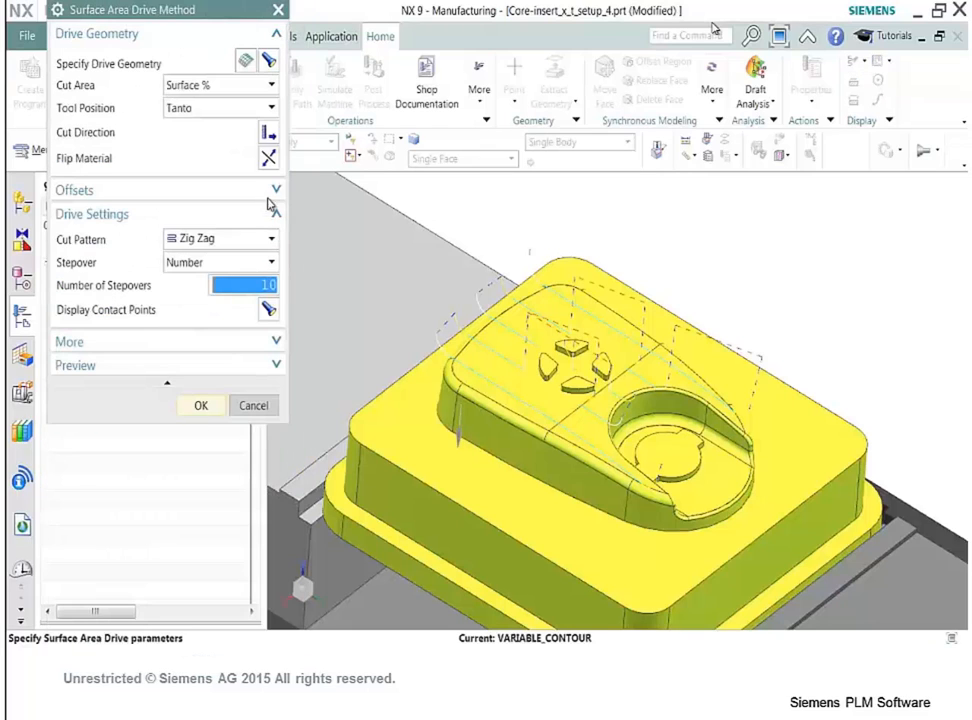
click(270, 263)
click(271, 243)
click(271, 243)
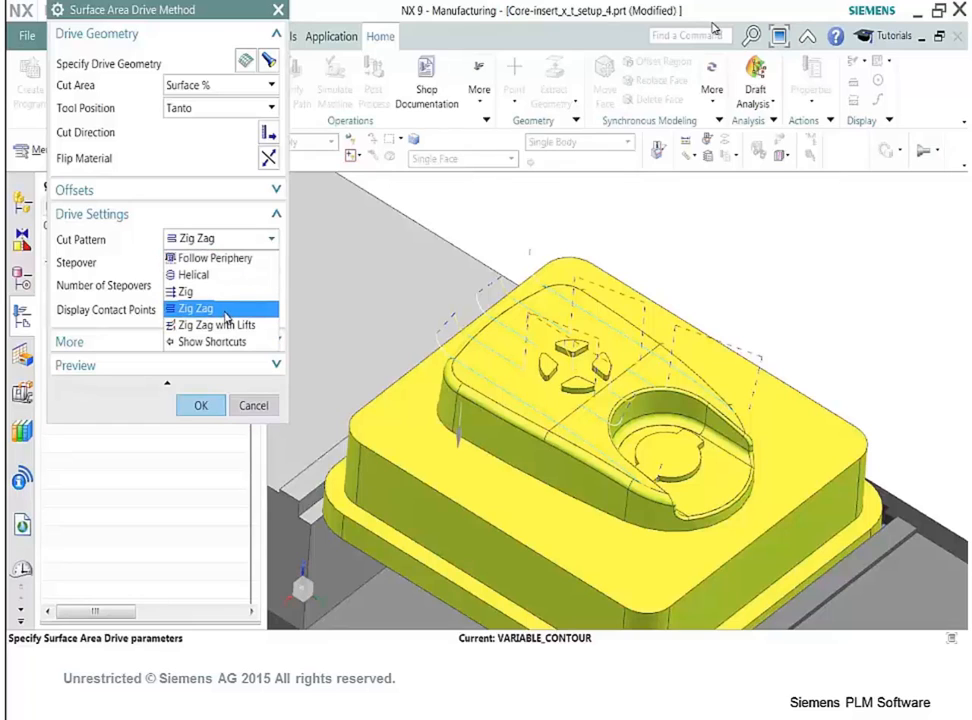
click(225, 310)
click(271, 264)
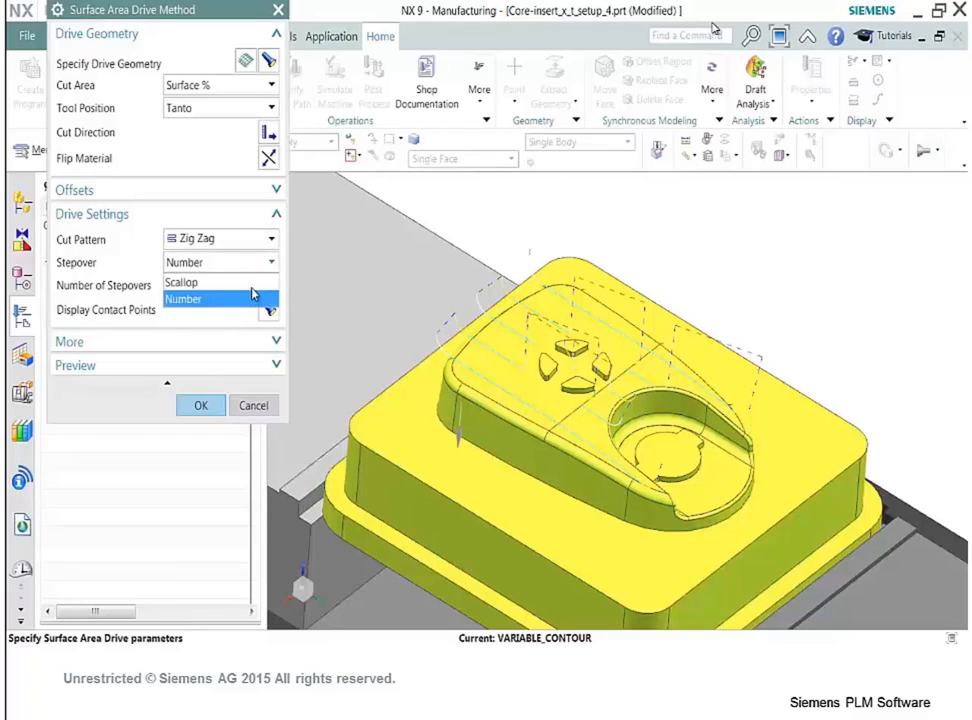
click(254, 281)
double_click(245, 287)
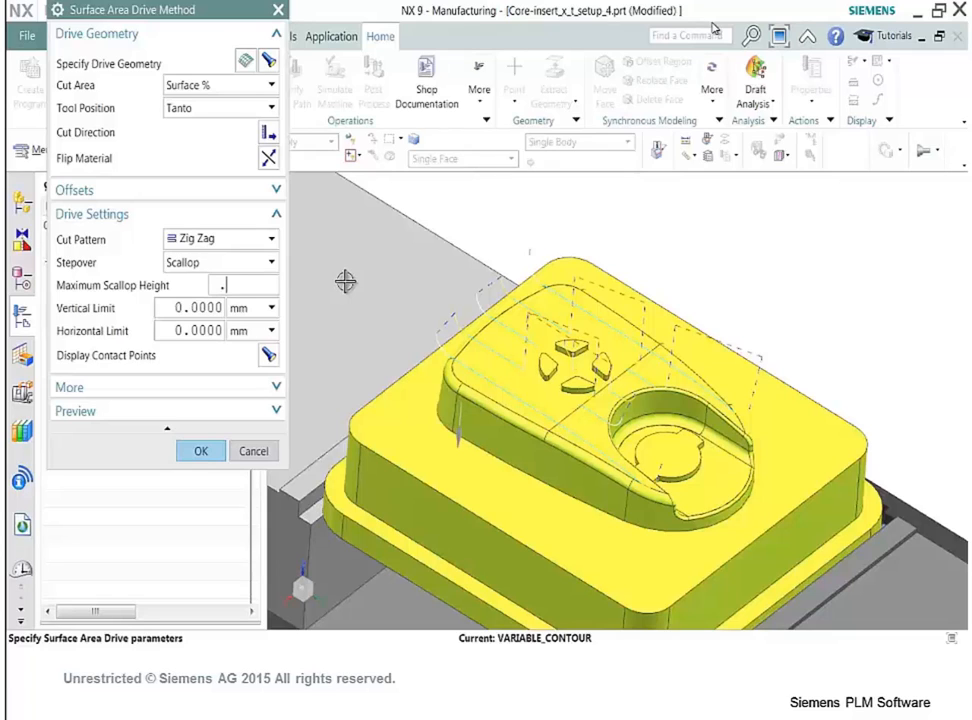
click(204, 450)
scroll(128, 490, down, 3)
click(133, 579)
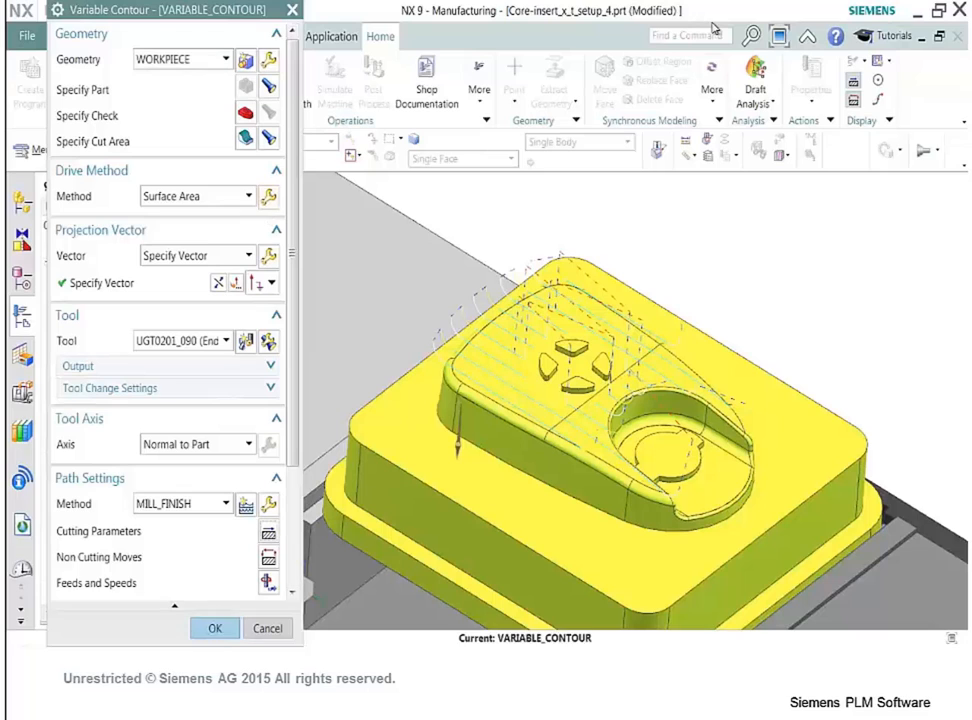
Set the open-area engage type to Arc - Tangent to Approach with an 8 mm extension before the arc.
click(268, 557)
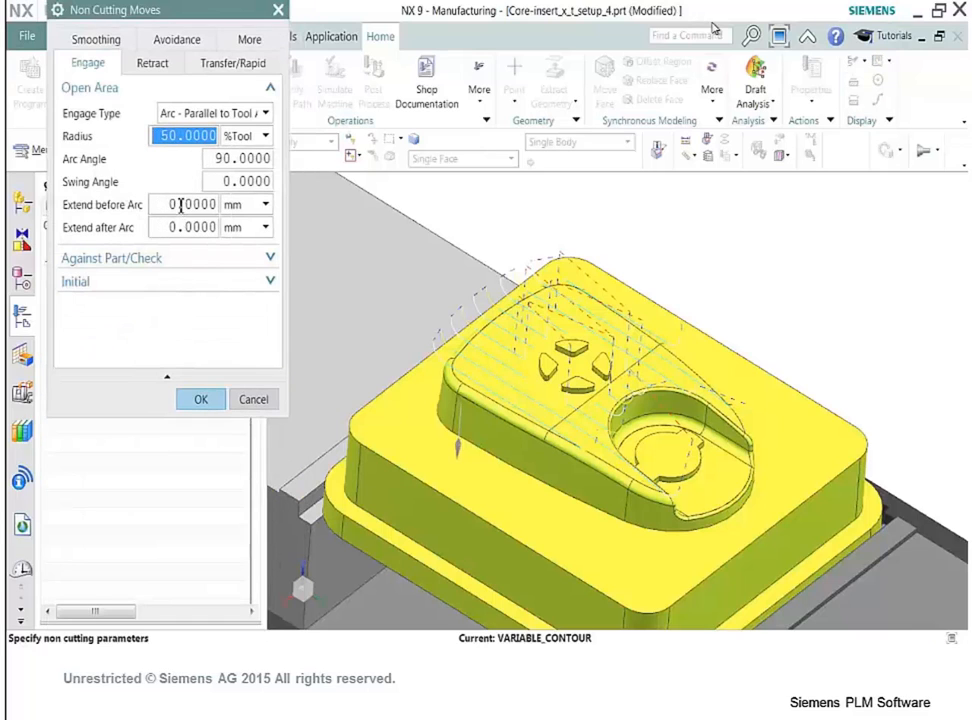
click(262, 113)
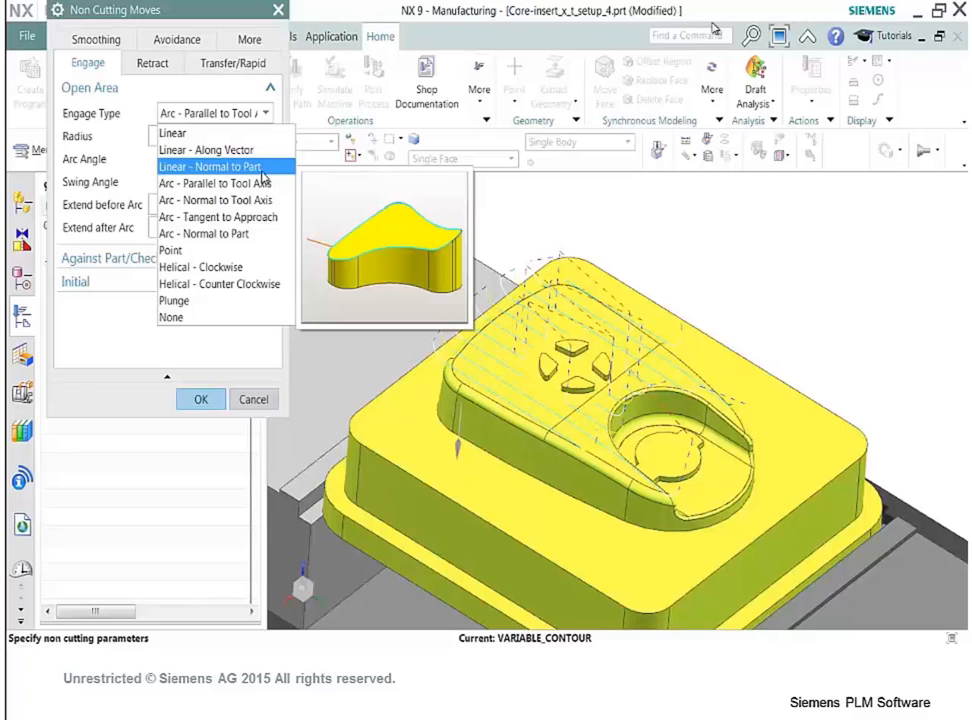
click(276, 217)
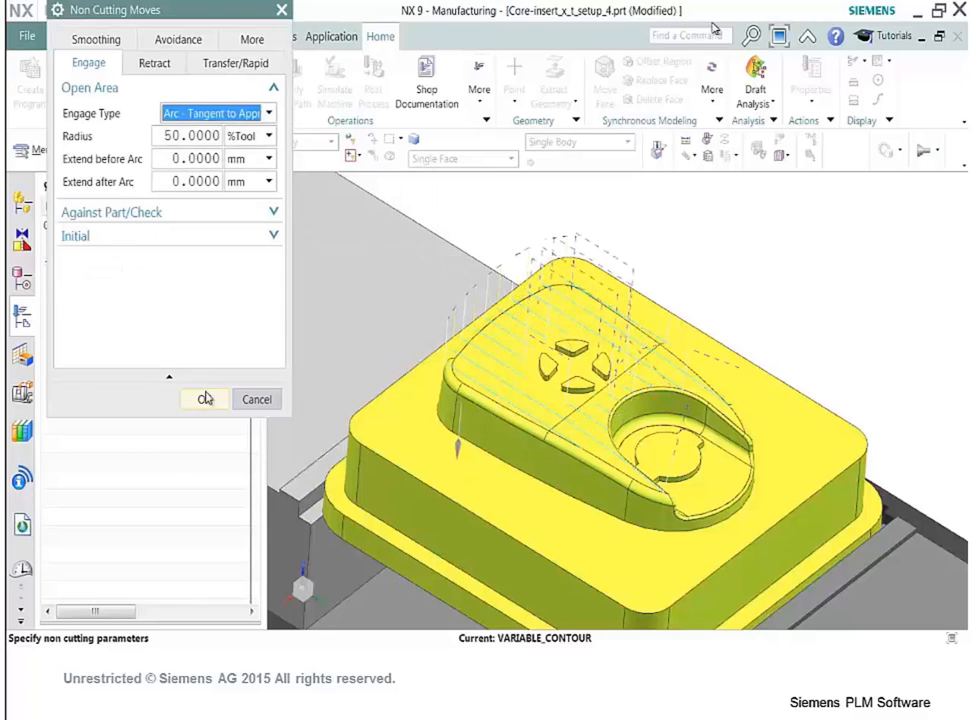
click(176, 158)
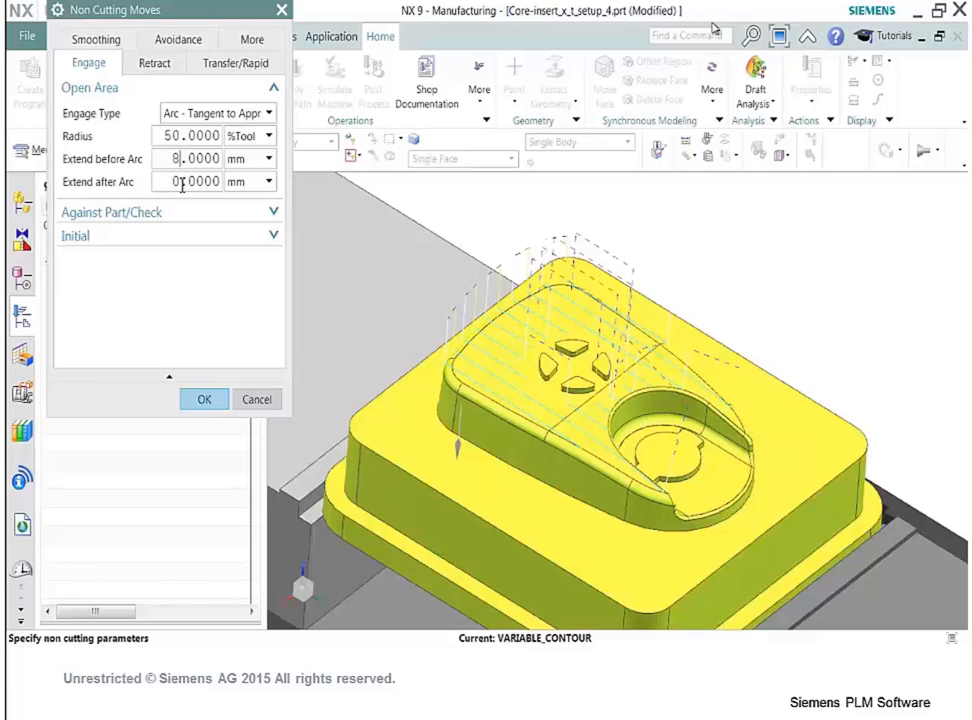
click(201, 401)
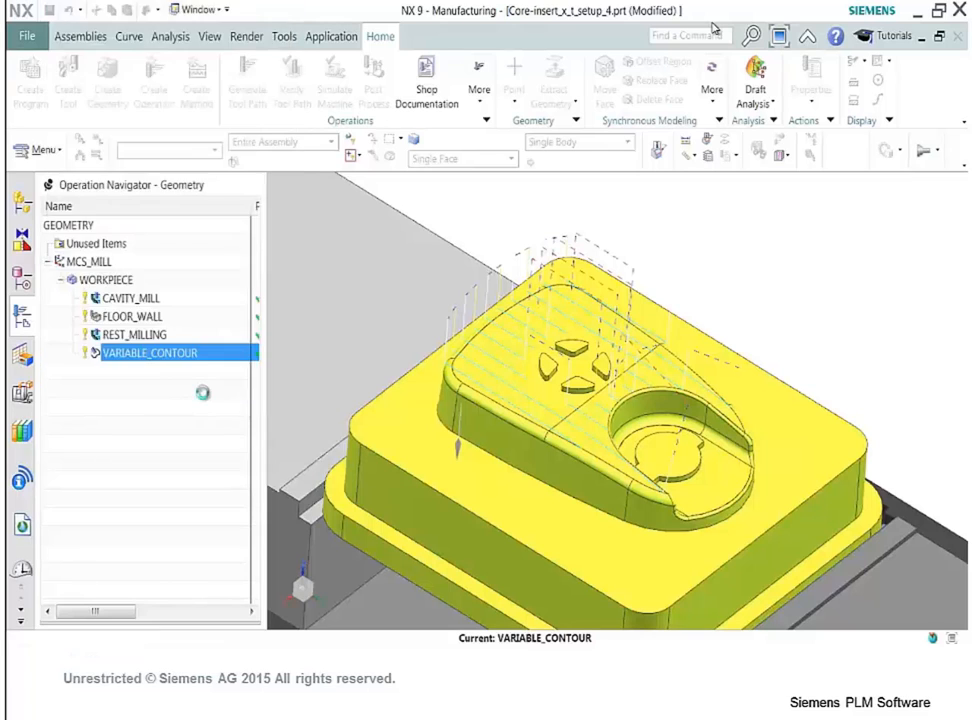
Regenerate the Variable Contour tool path and accept the operation.
click(134, 579)
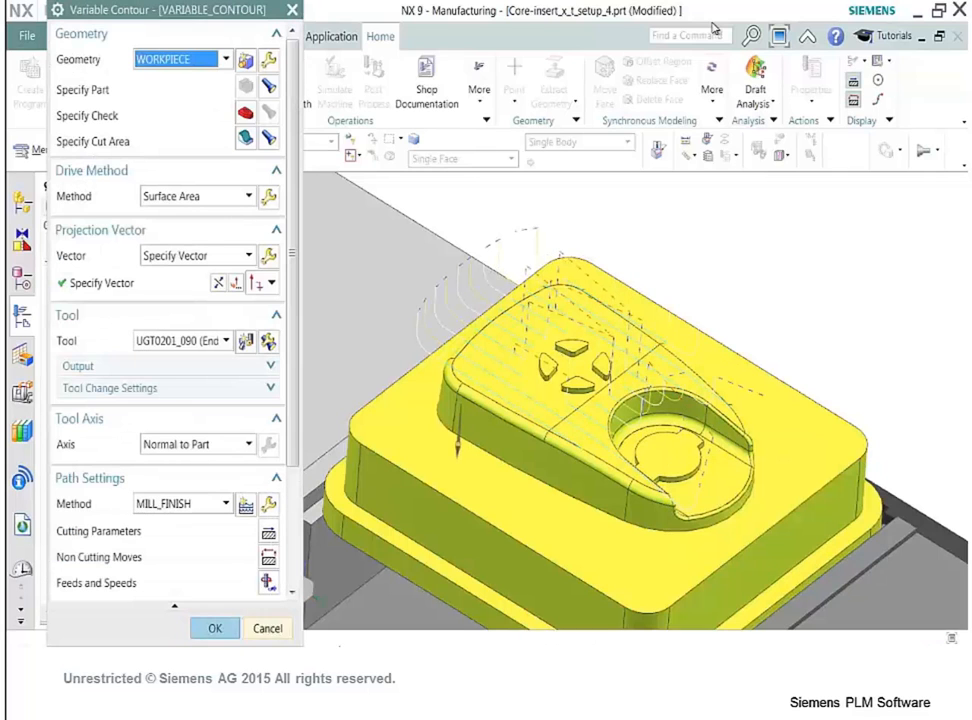
mouse_move(608, 410)
middle_down()
mouse_move(594, 388)
mouse_move(594, 397)
mouse_move(607, 386)
mouse_move(606, 410)
middle_up()
click(214, 628)
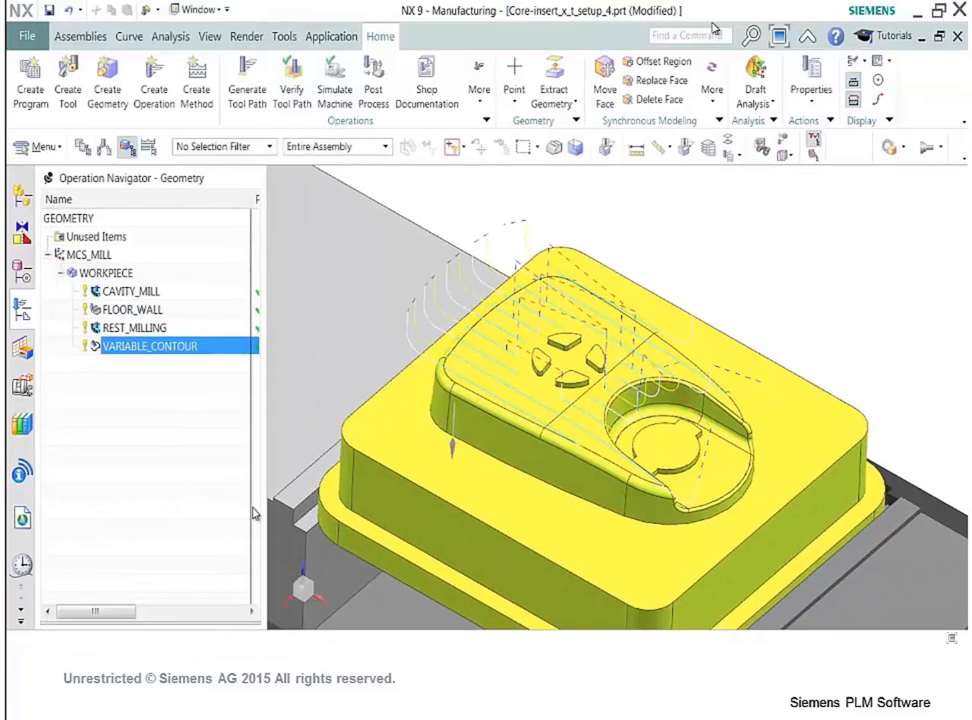
Create a mill_multi-axis Contour Profile operation under WORKPIECE with tool UGT0201_084 (End mill 6 mm) and method MILL_FINISH.
click(158, 98)
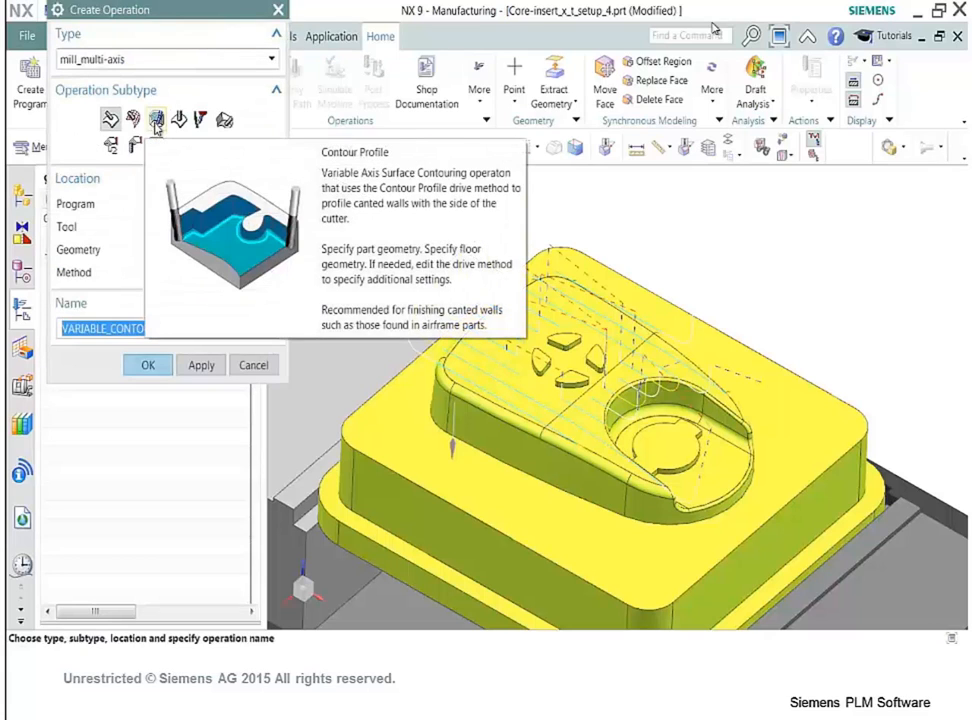
click(156, 120)
click(260, 231)
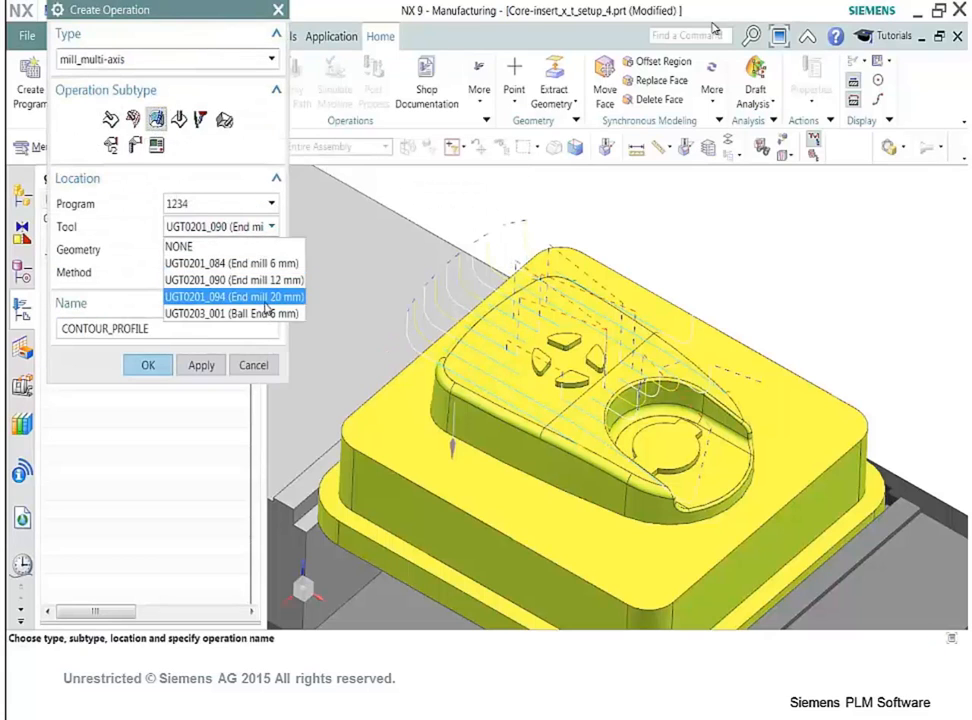
click(246, 294)
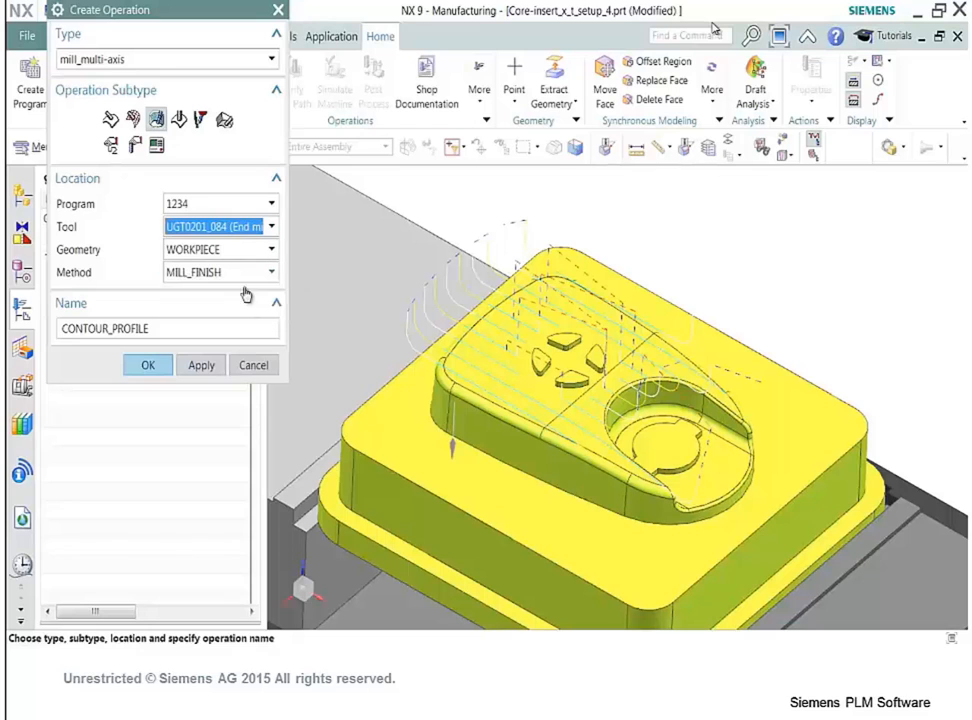
click(148, 365)
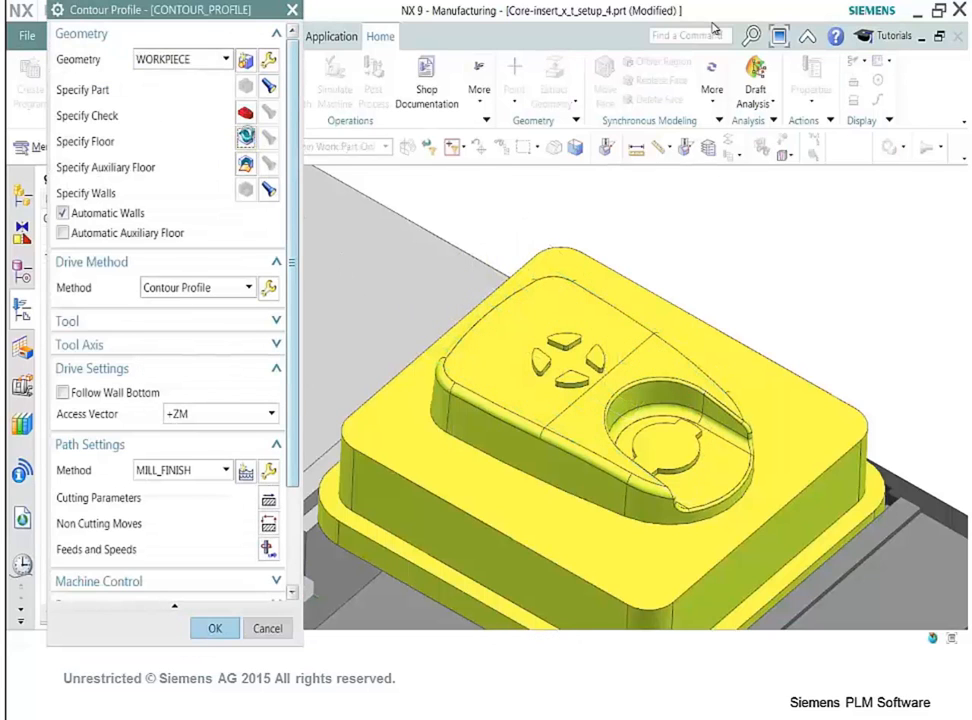
Specify the flat block face surrounding the raised shape as the Contour Profile floor.
click(245, 137)
click(420, 480)
click(201, 260)
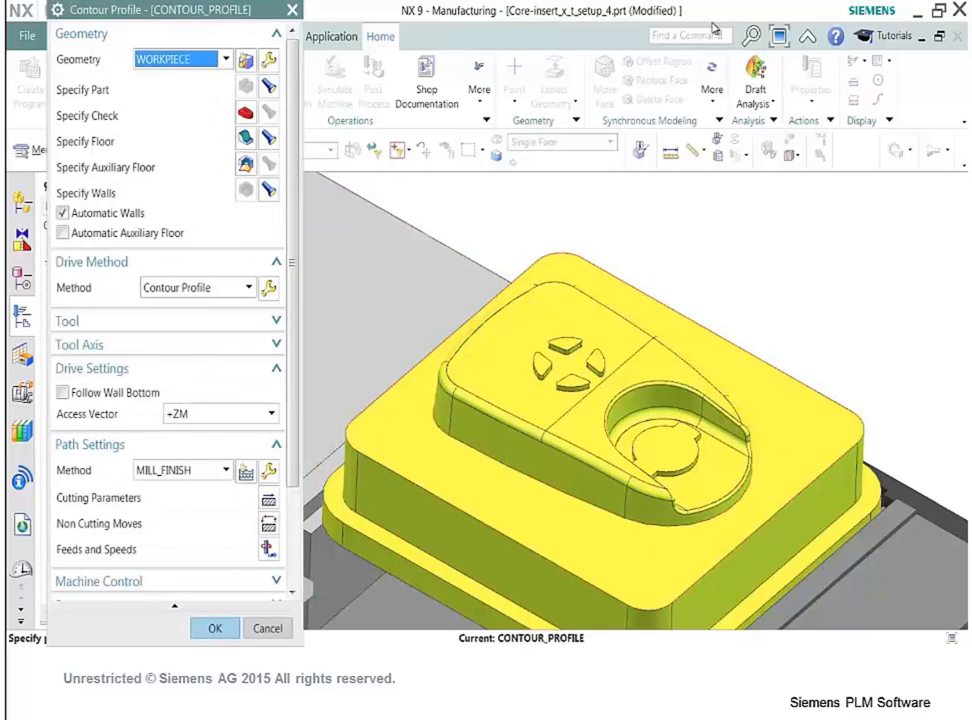
Turn off Automatic Walls and specify the six outer side faces around the raised shape as wall geometry.
click(62, 214)
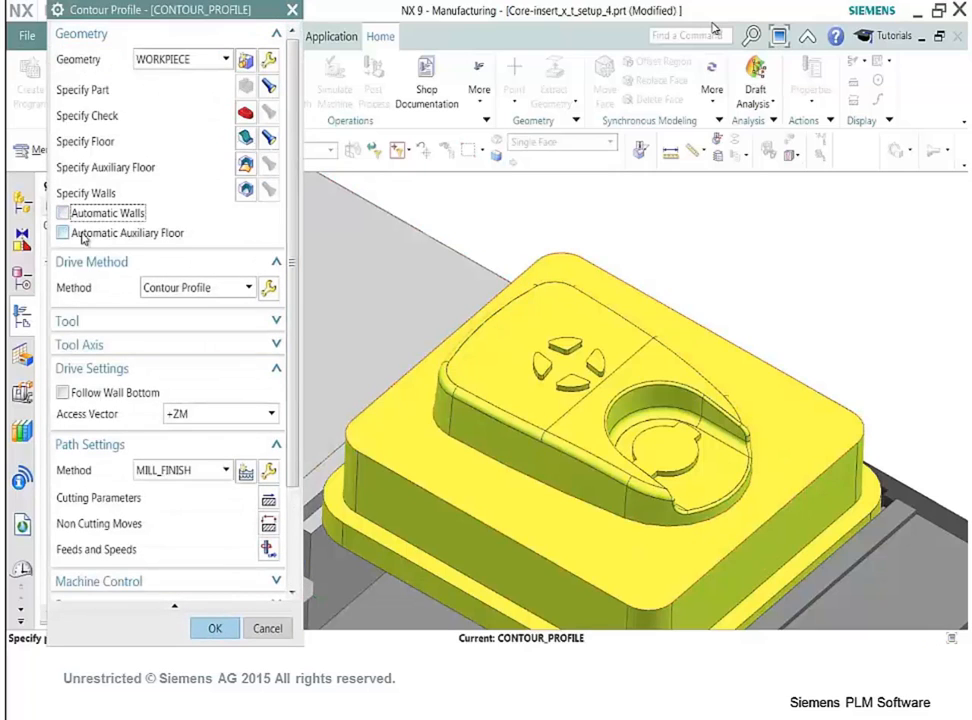
click(246, 189)
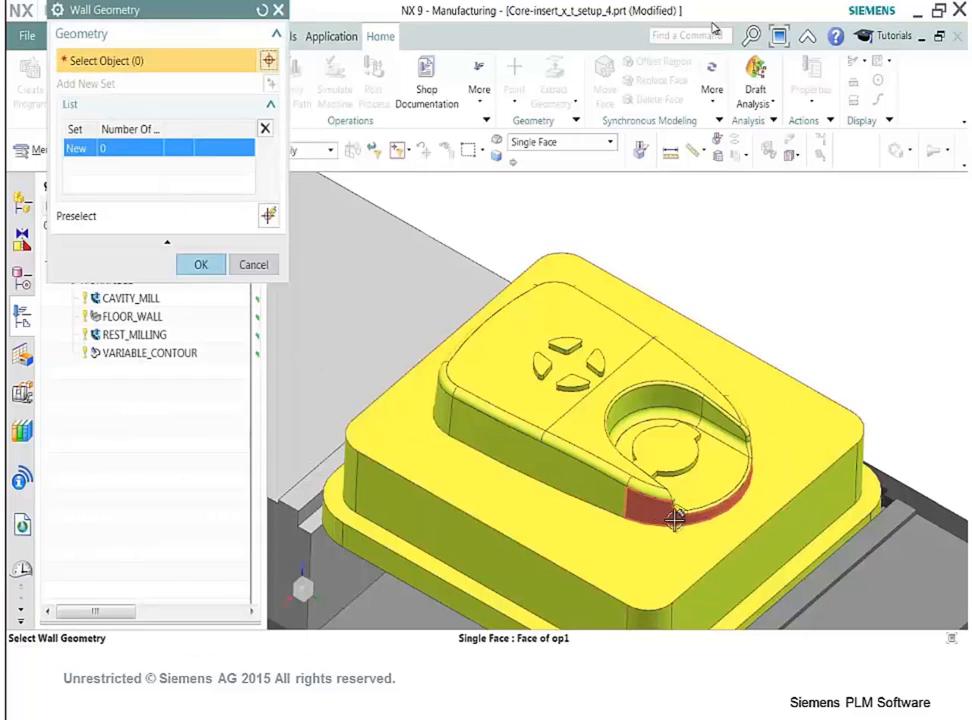
click(670, 512)
click(460, 397)
click(462, 369)
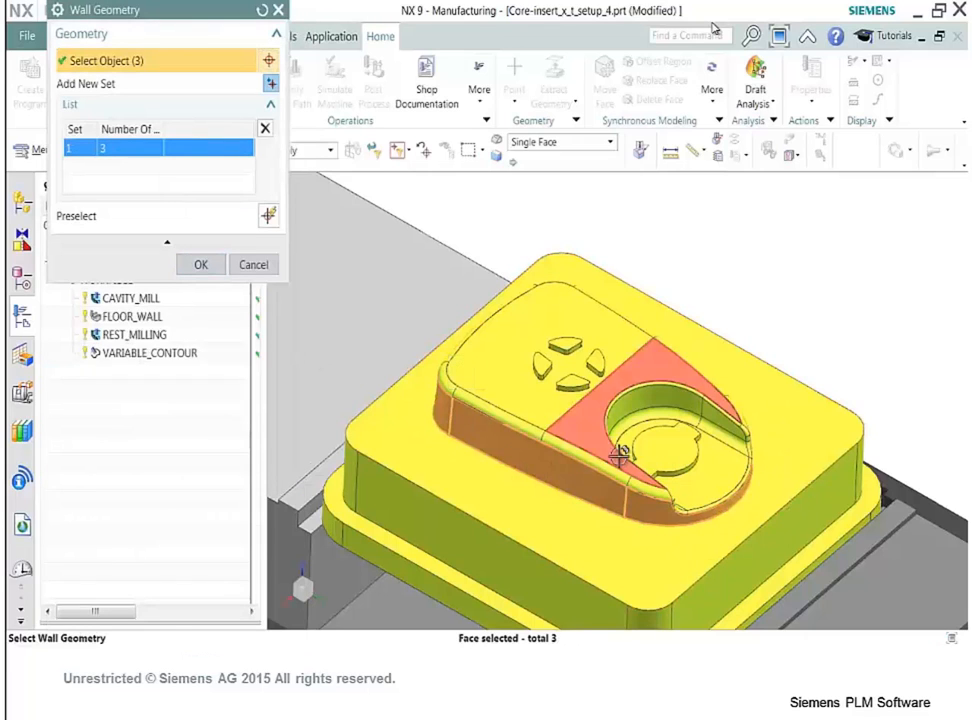
middle_drag(618, 451, 510, 505)
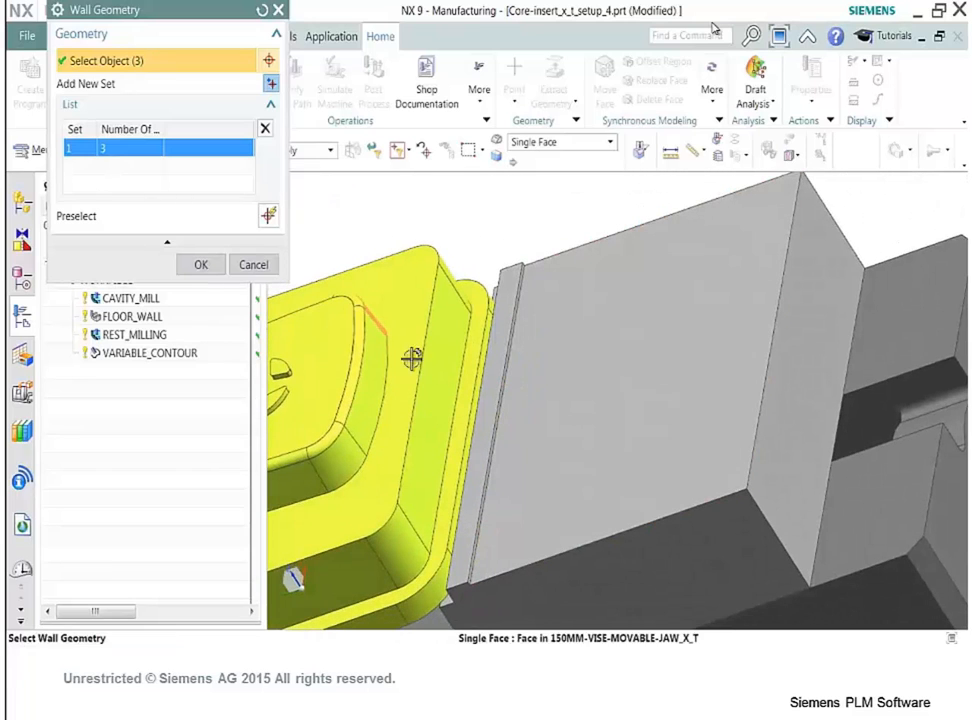
click(360, 403)
click(336, 451)
click(282, 488)
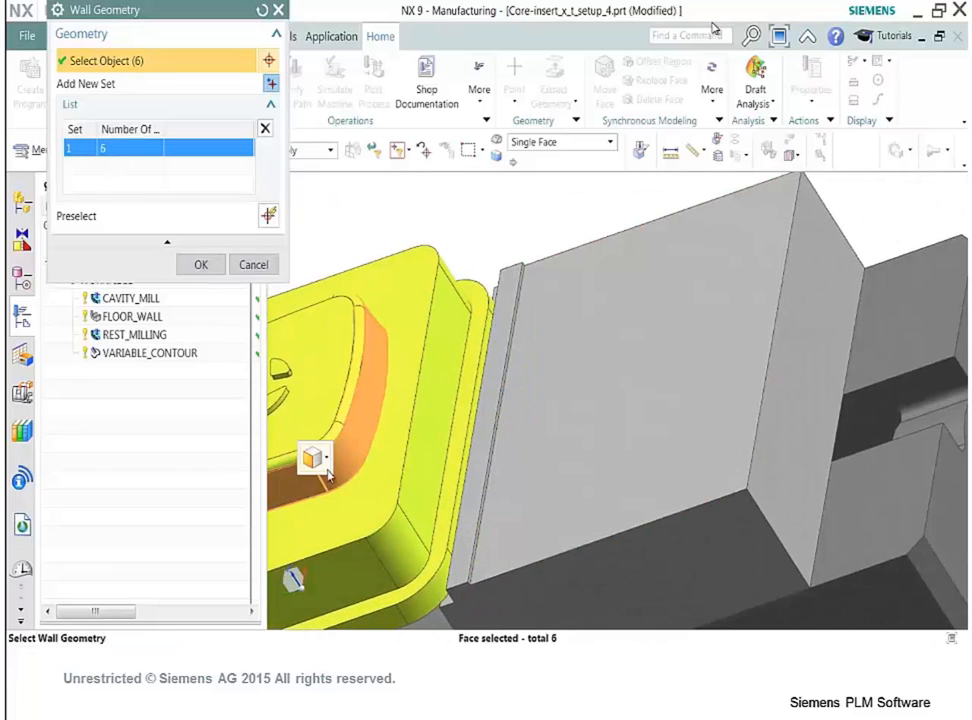
middle_drag(461, 451, 644, 364)
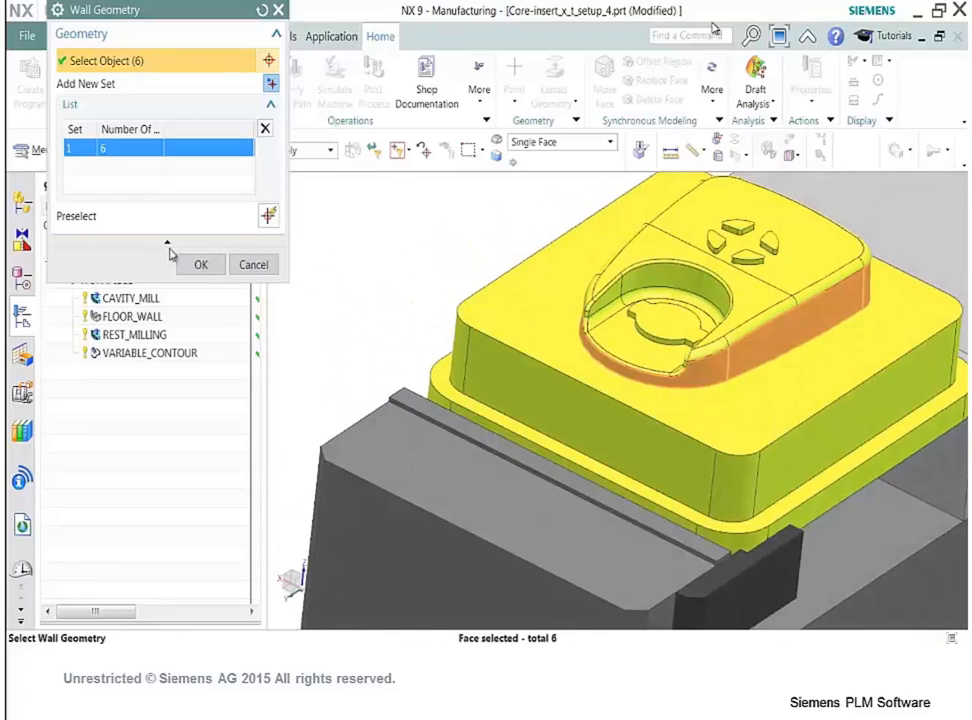
click(200, 264)
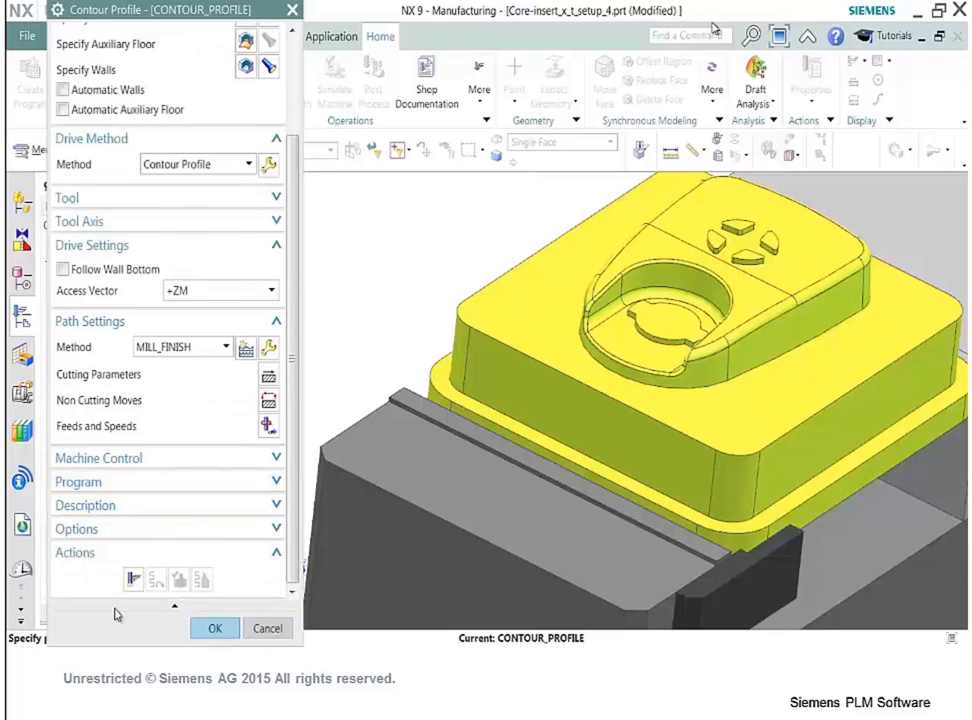
Generate the CONTOUR_PROFILE tool path and accept the operation.
click(131, 580)
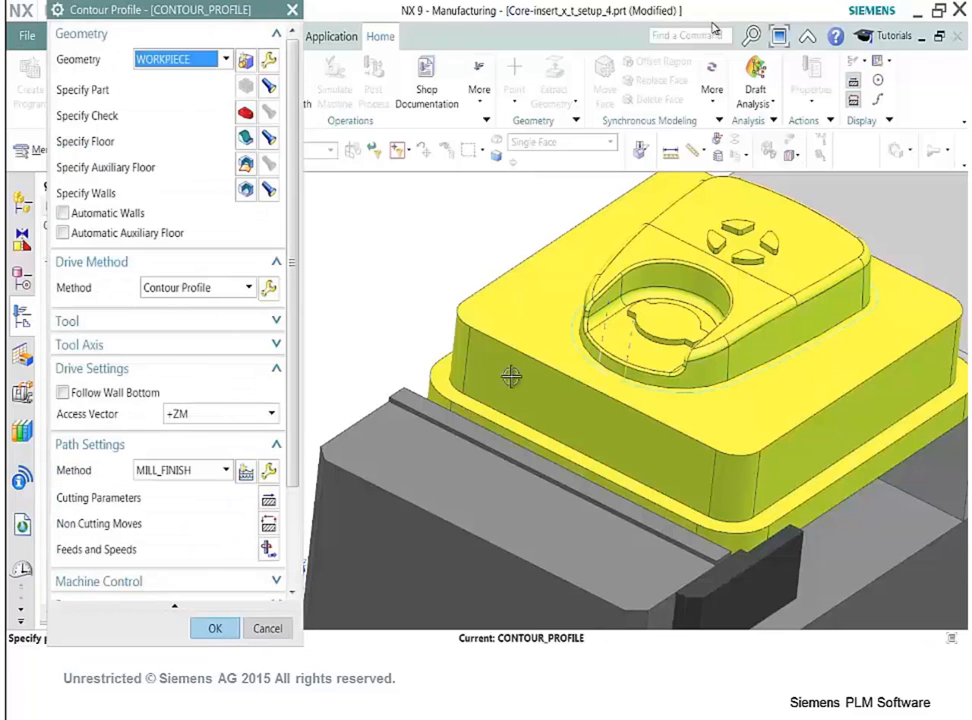
shift+middle_drag(684, 341, 581, 442)
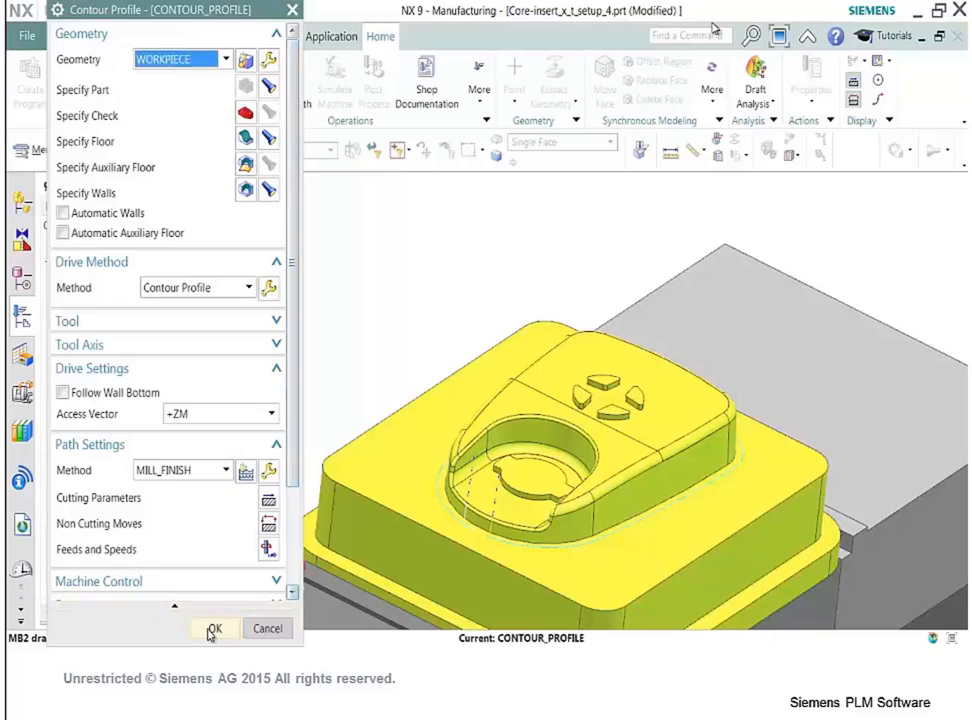
click(215, 628)
Create a second Contour Profile operation with the same tool, geometry and method, and specify the top face with the four small bosses as floor.
click(154, 88)
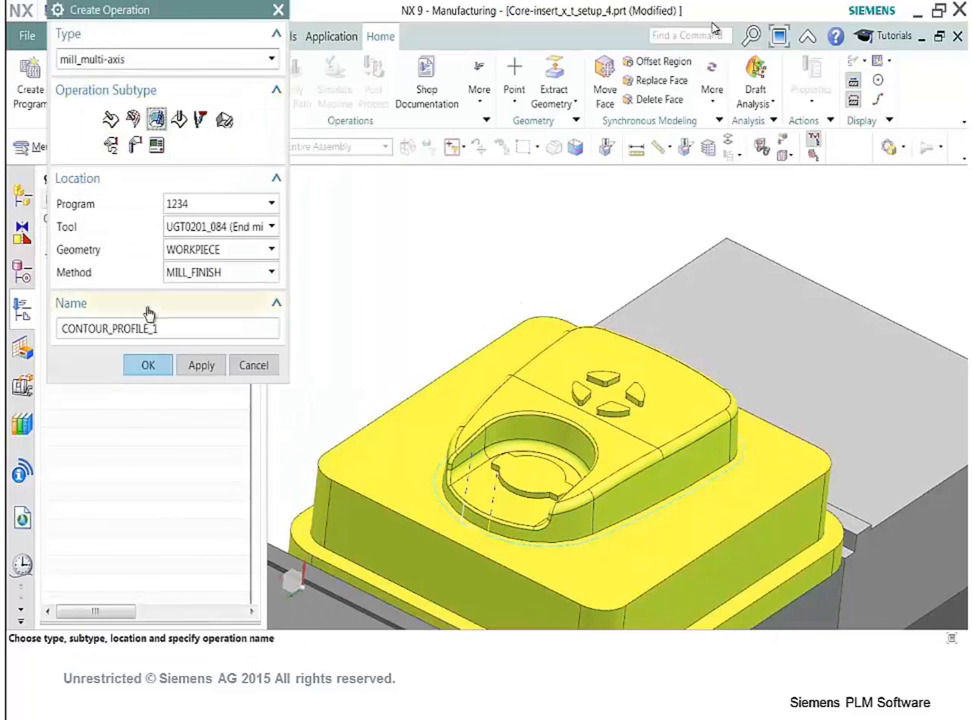
click(148, 366)
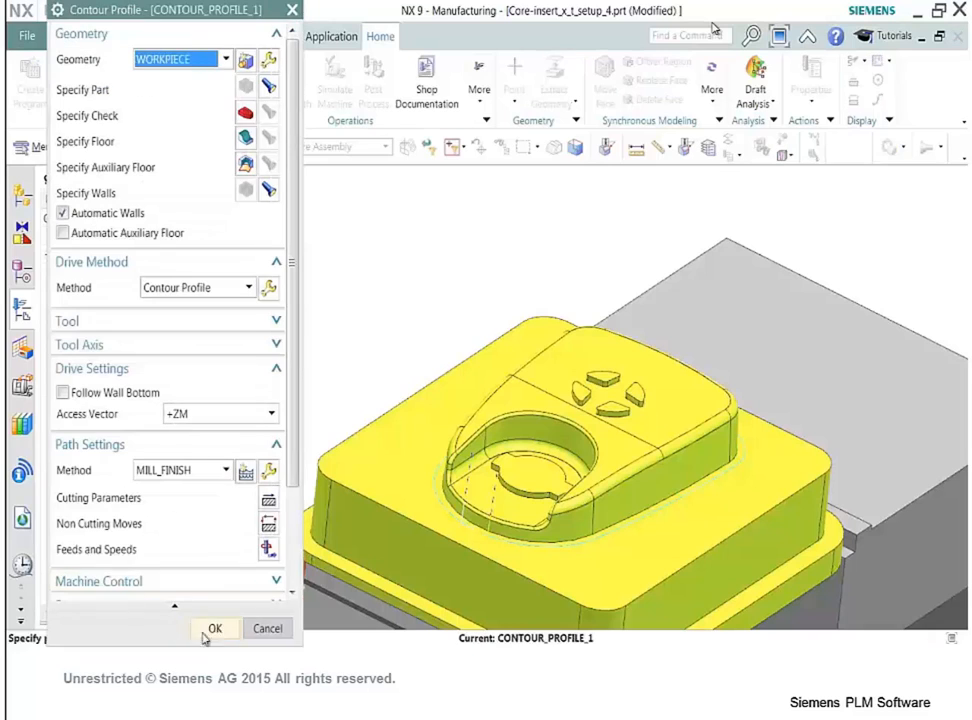
click(247, 140)
click(577, 358)
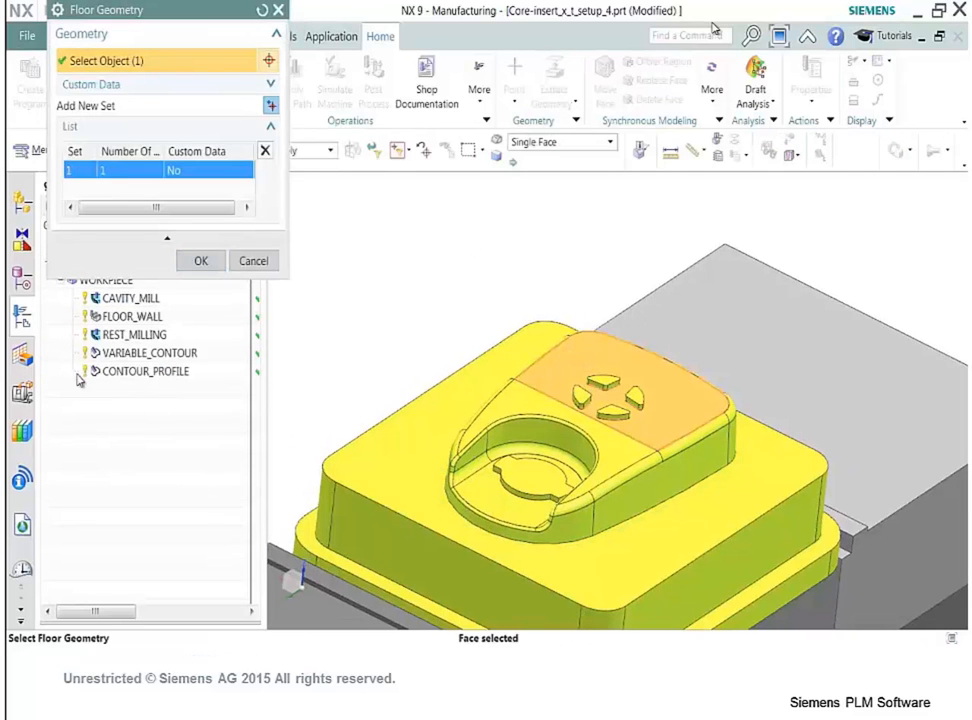
click(200, 260)
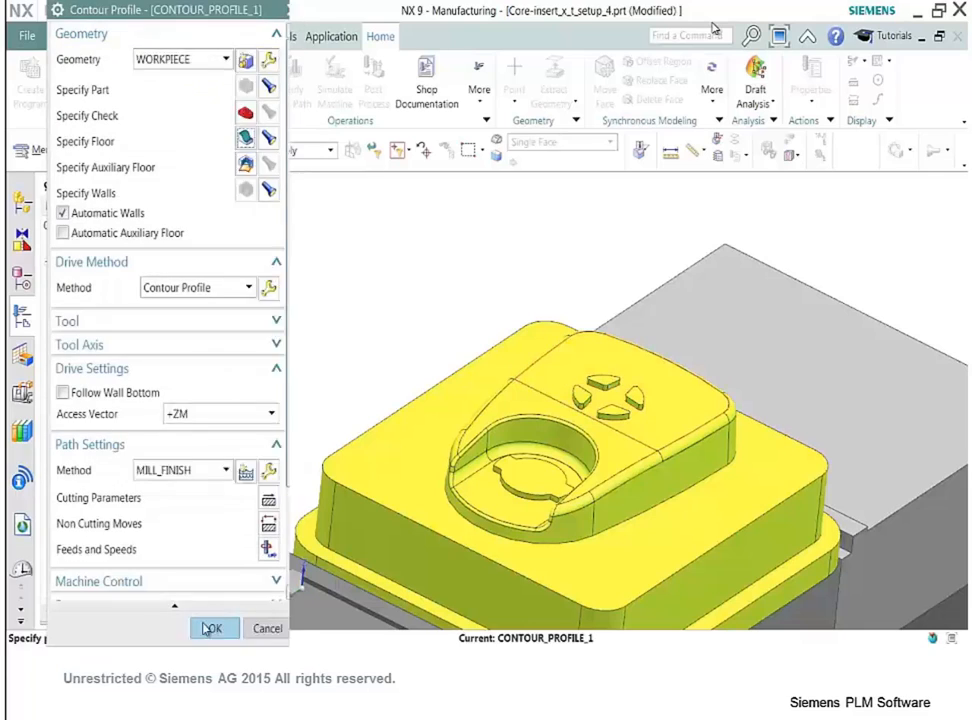
Turn off Automatic Walls and specify the faces adjacent to the tops of the four small bosses as wall geometry, using the Adjacent Faces rule.
click(62, 214)
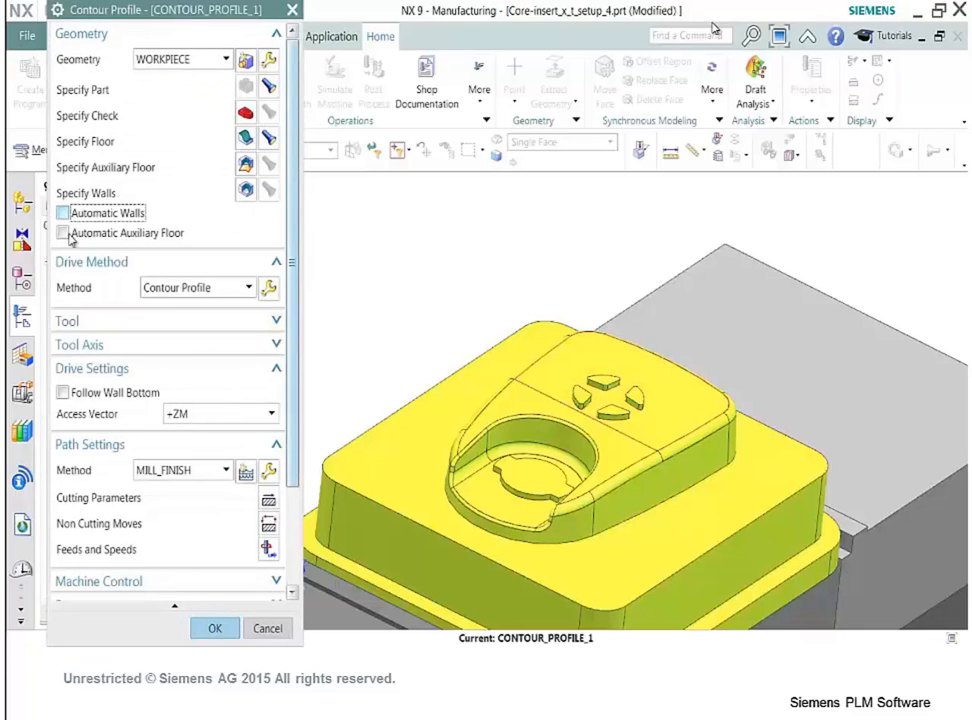
click(245, 190)
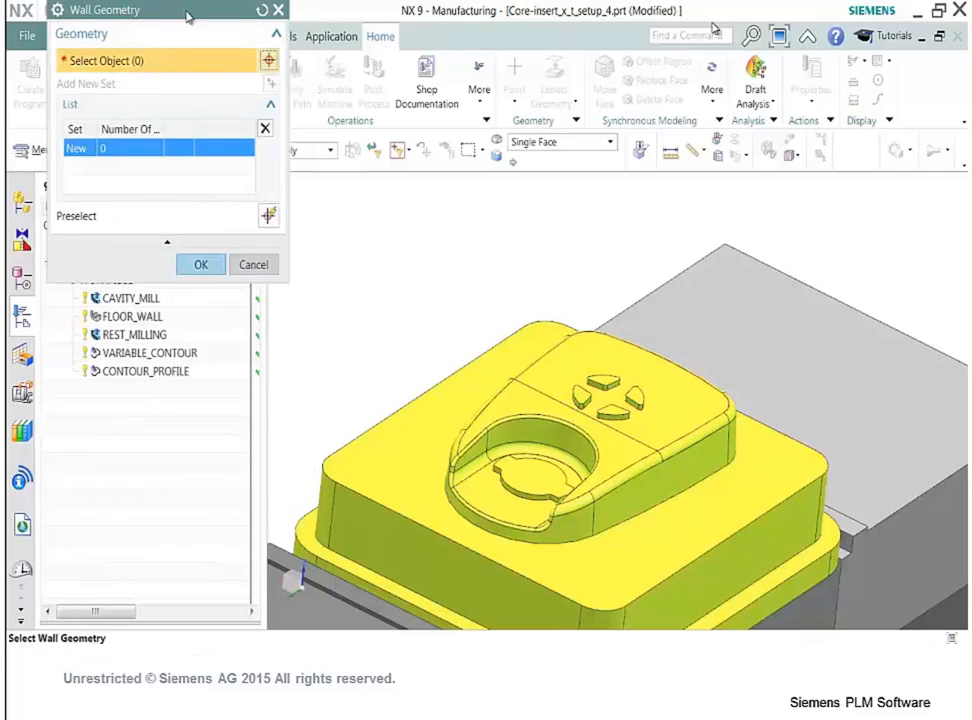
drag(188, 16, 196, 185)
click(604, 145)
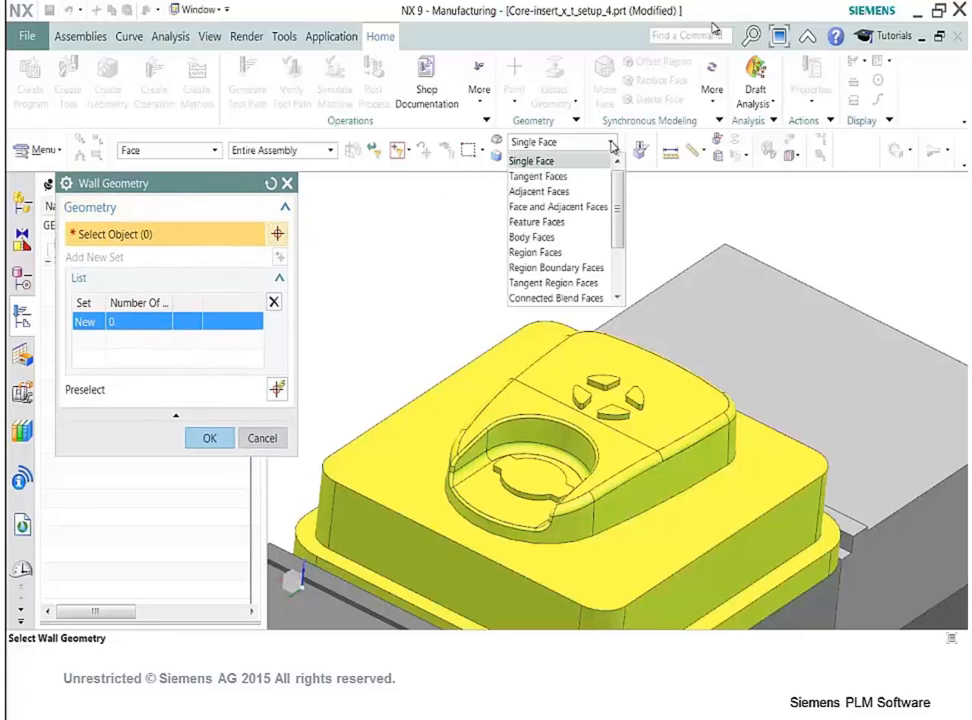
click(593, 191)
scroll(605, 420, up, 3)
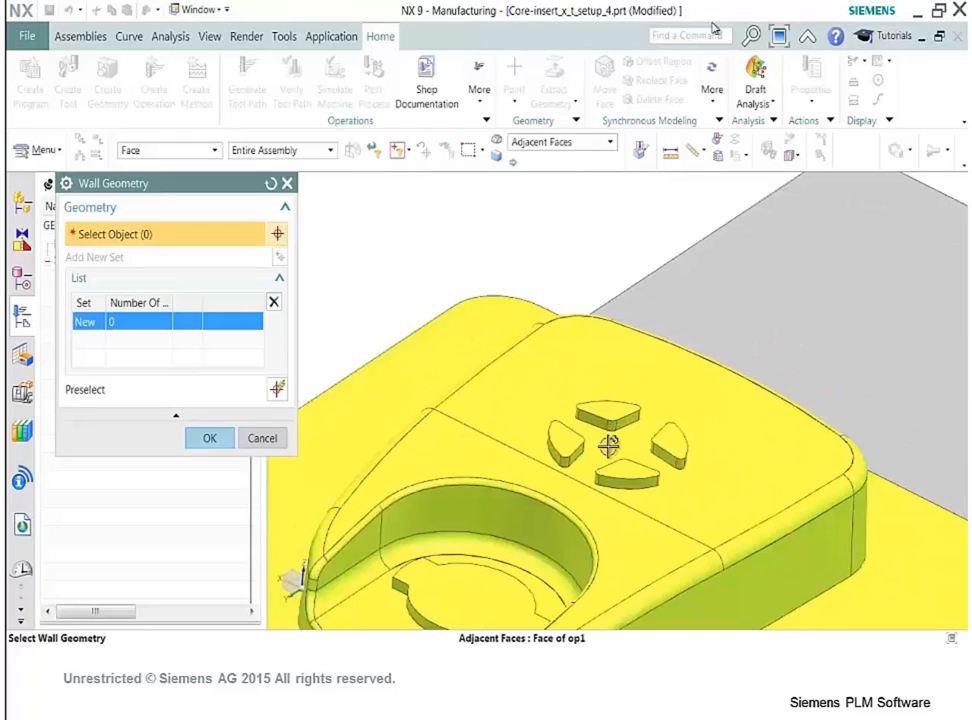
click(612, 413)
click(566, 440)
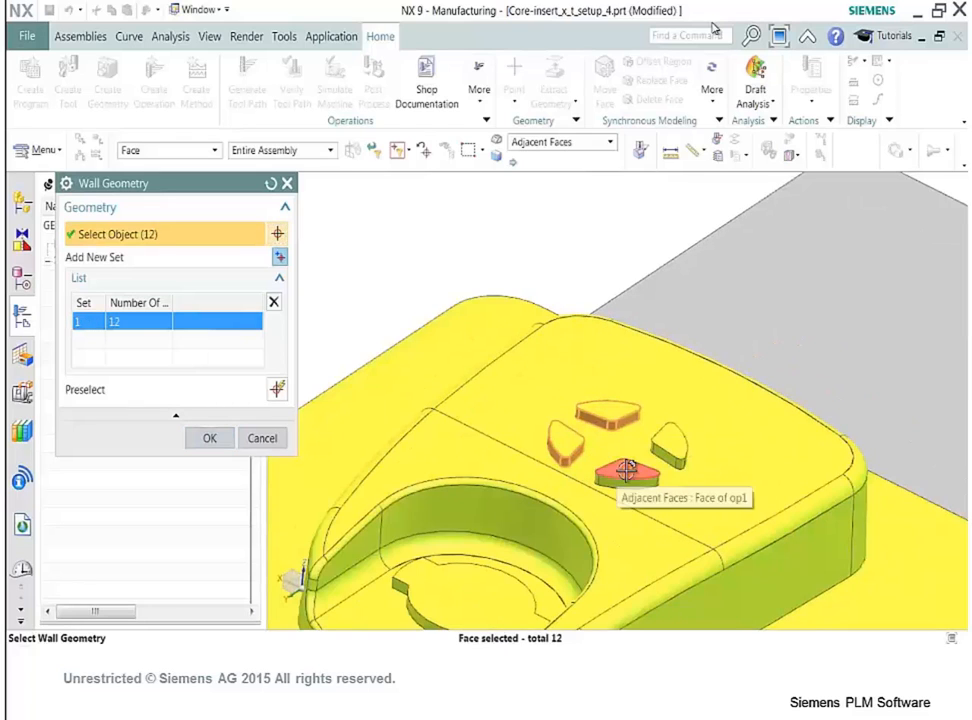
click(625, 464)
click(668, 442)
click(211, 437)
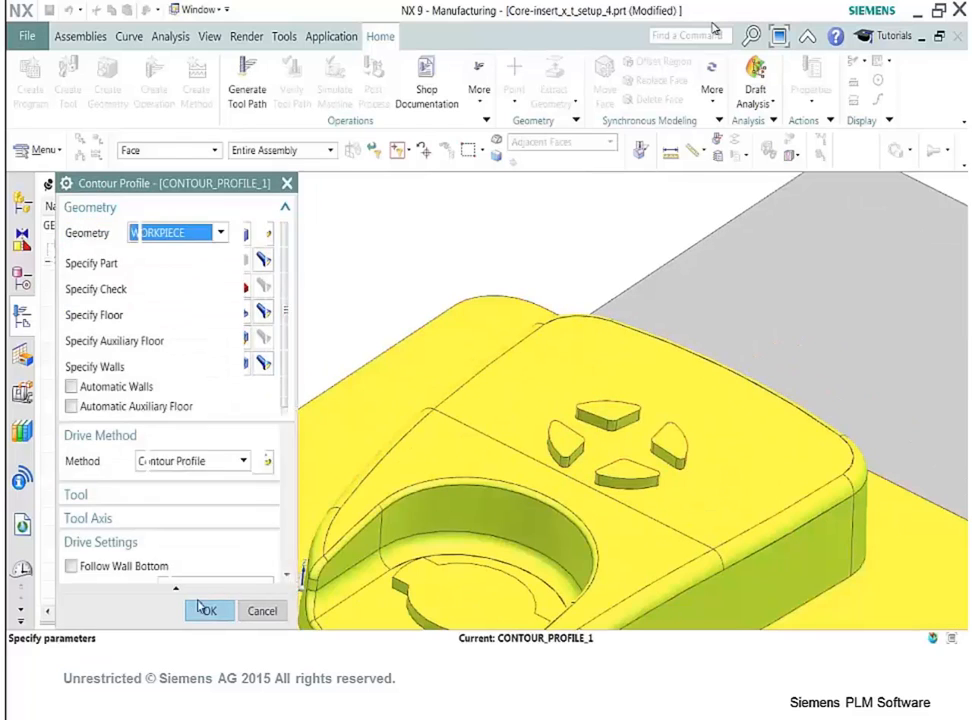
Generate the CONTOUR_PROFILE_1 tool path and accept the operation.
scroll(102, 548, down, 5)
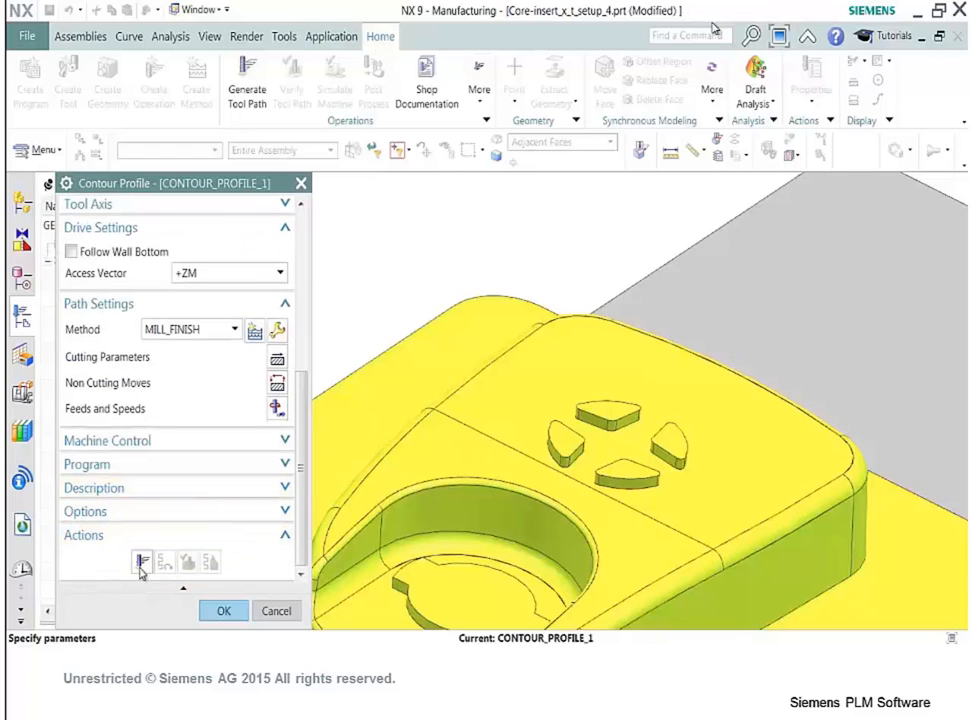
click(141, 562)
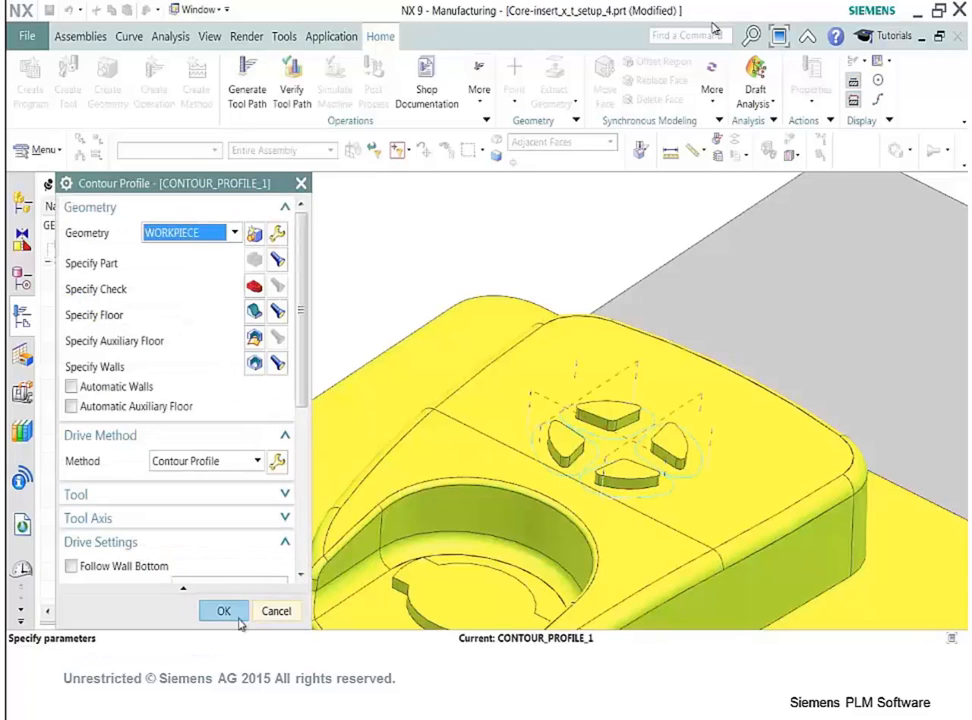
click(236, 611)
Create a third Contour Profile operation with tool UGT0203_001 (Ball End 6 mm), geometry WORKPIECE and method MILL_FINISH.
scroll(388, 425, down, 3)
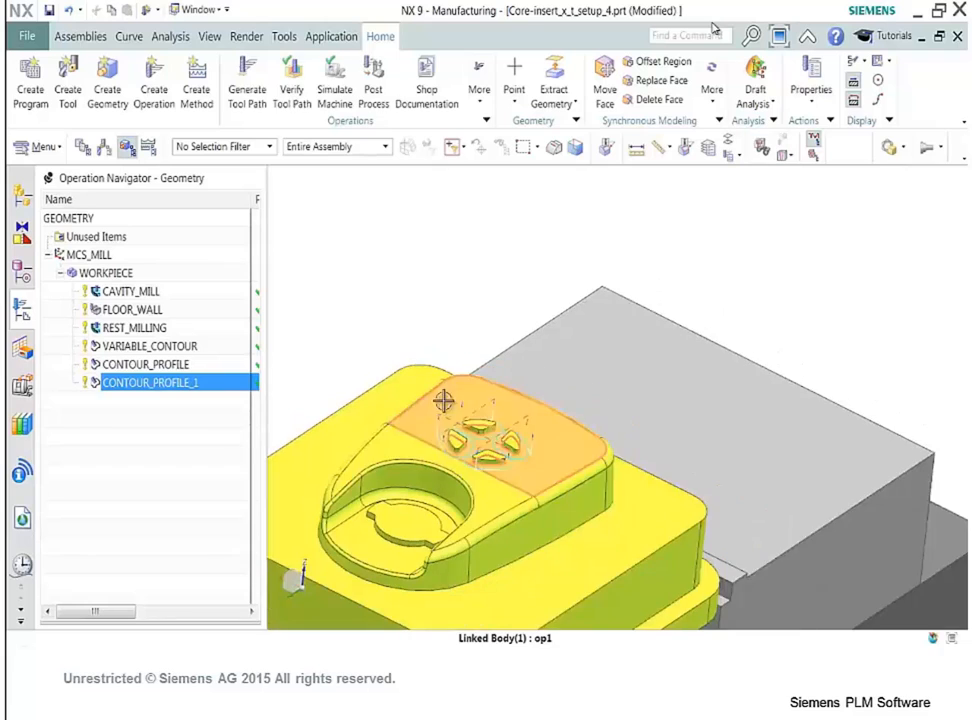
shift+middle_drag(443, 401, 508, 306)
click(155, 95)
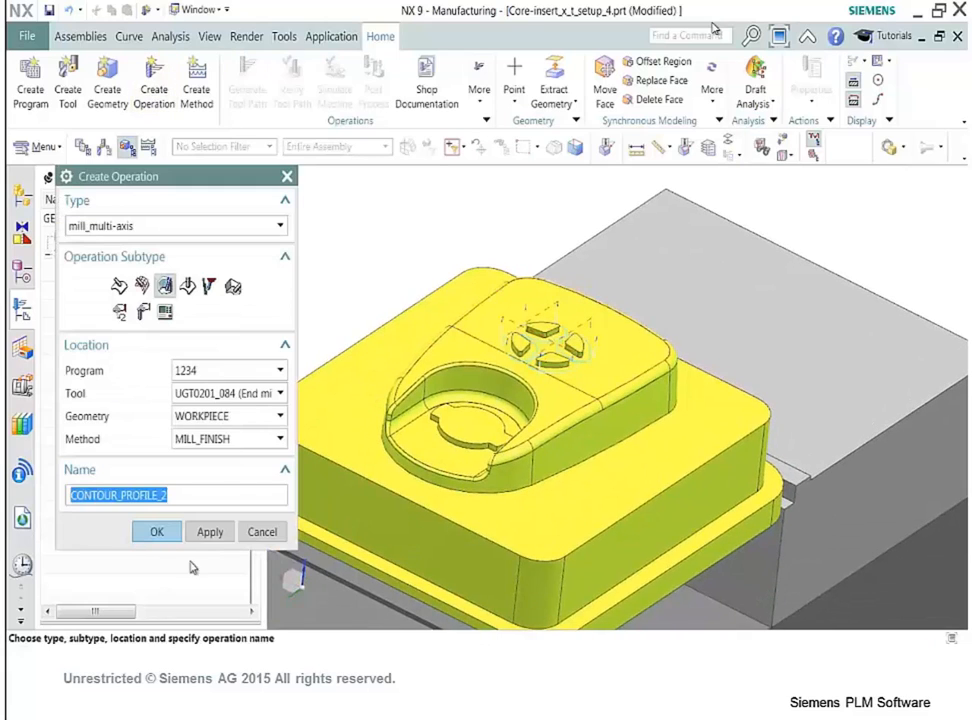
click(281, 393)
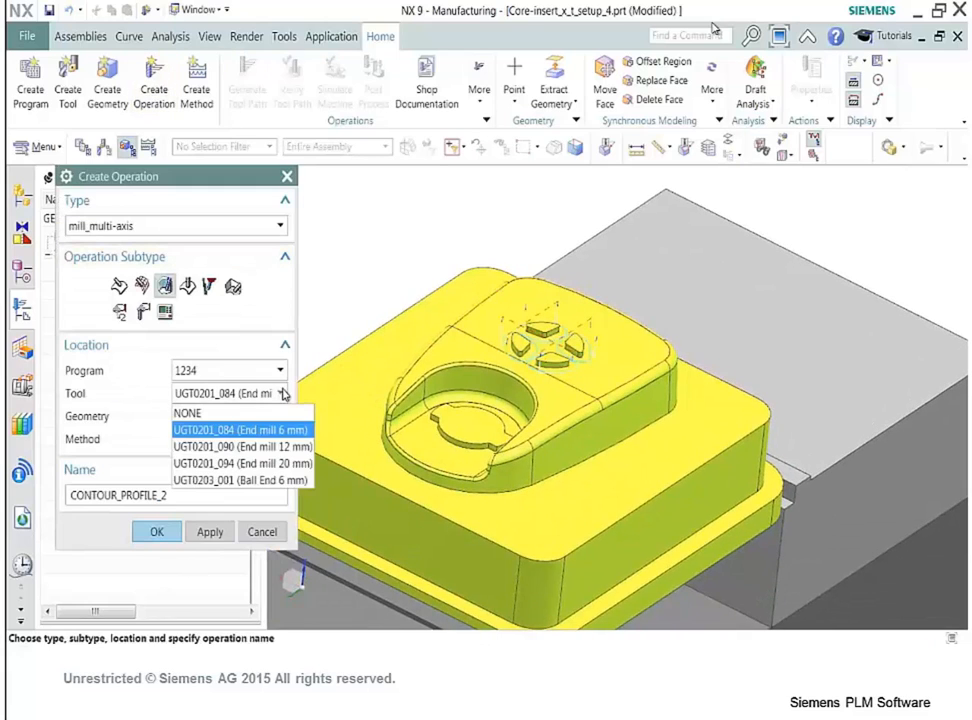
click(285, 480)
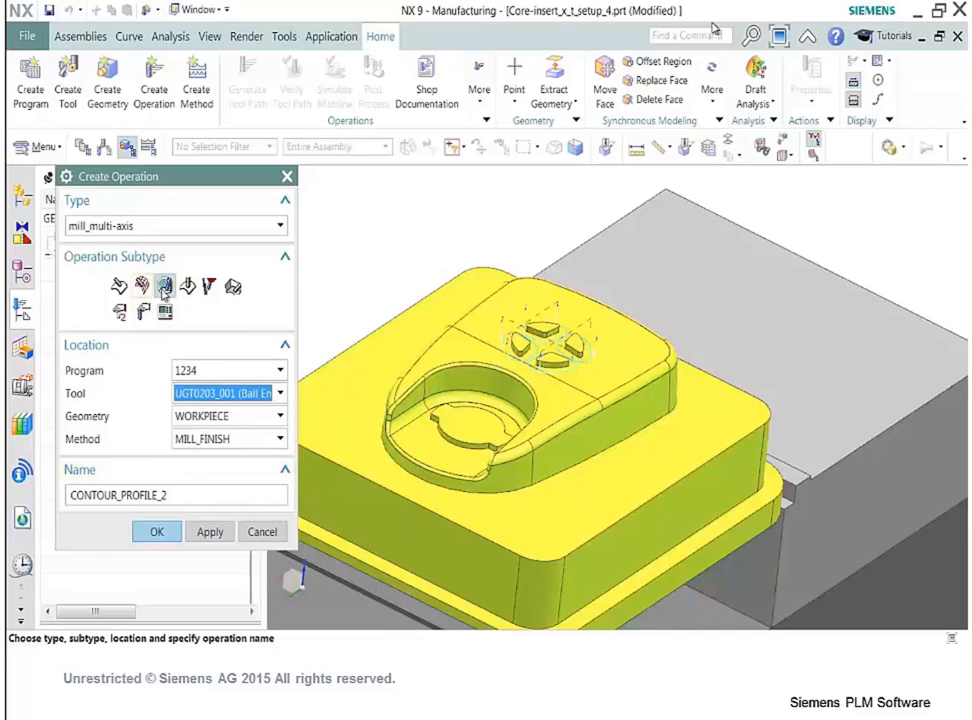
click(157, 532)
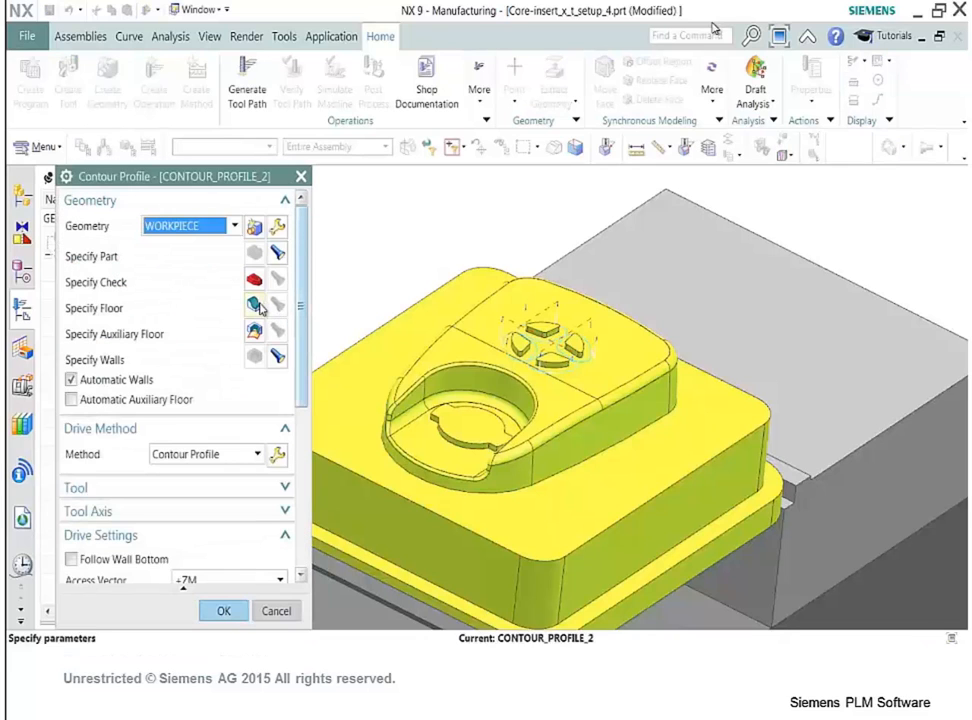
Specify the three blend faces around the pocket bottom and the flat pocket bottom face as floor geometry.
click(256, 307)
click(414, 421)
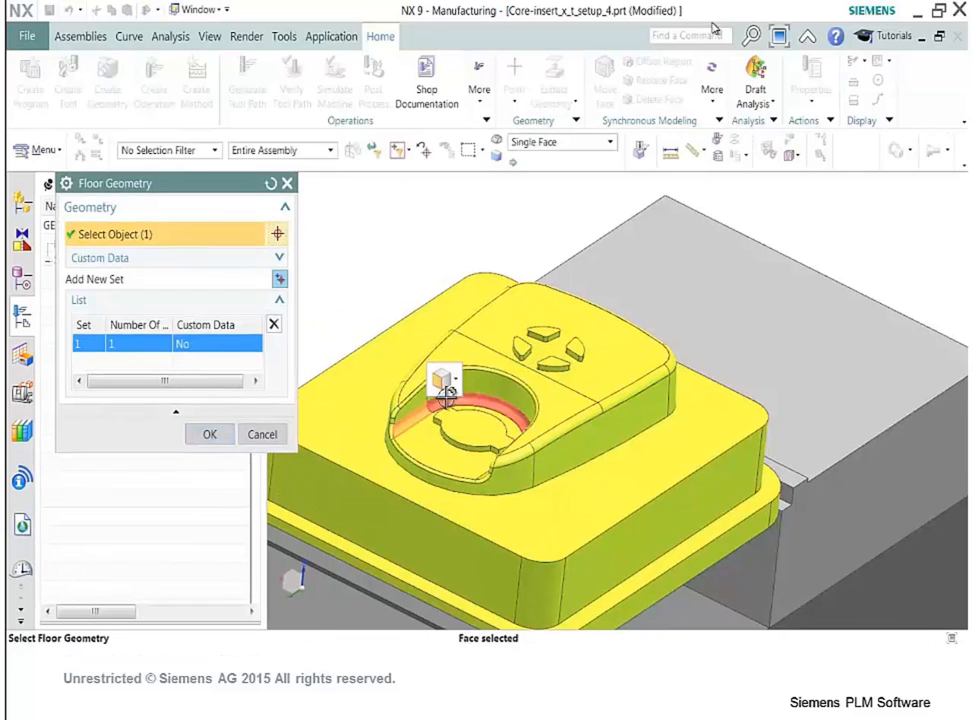
click(440, 384)
middle_drag(440, 384, 603, 527)
scroll(603, 527, up, 2)
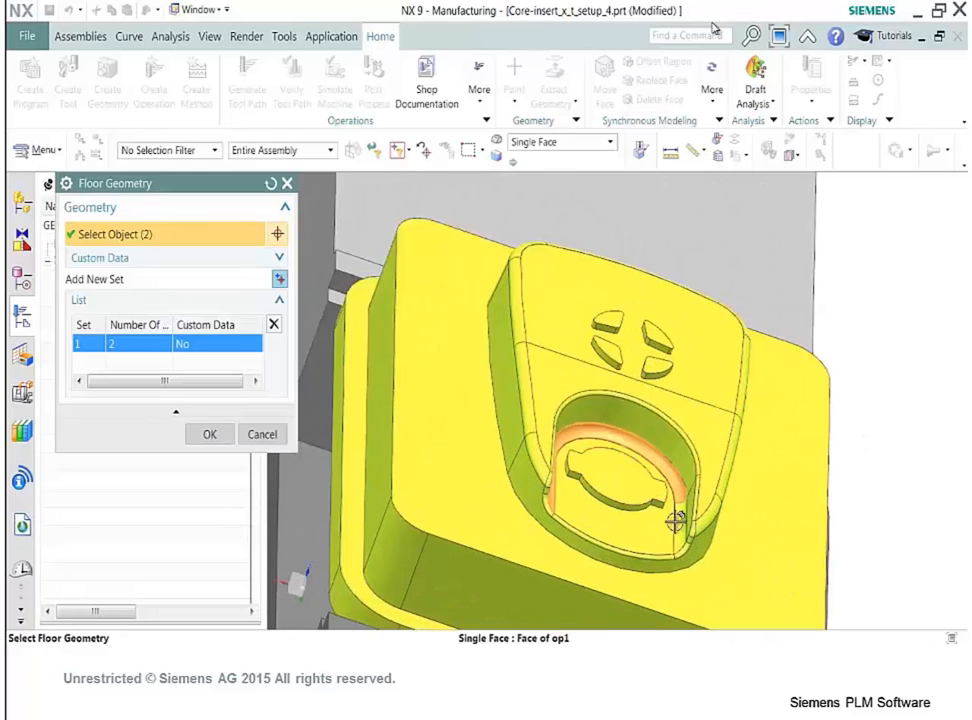
click(681, 531)
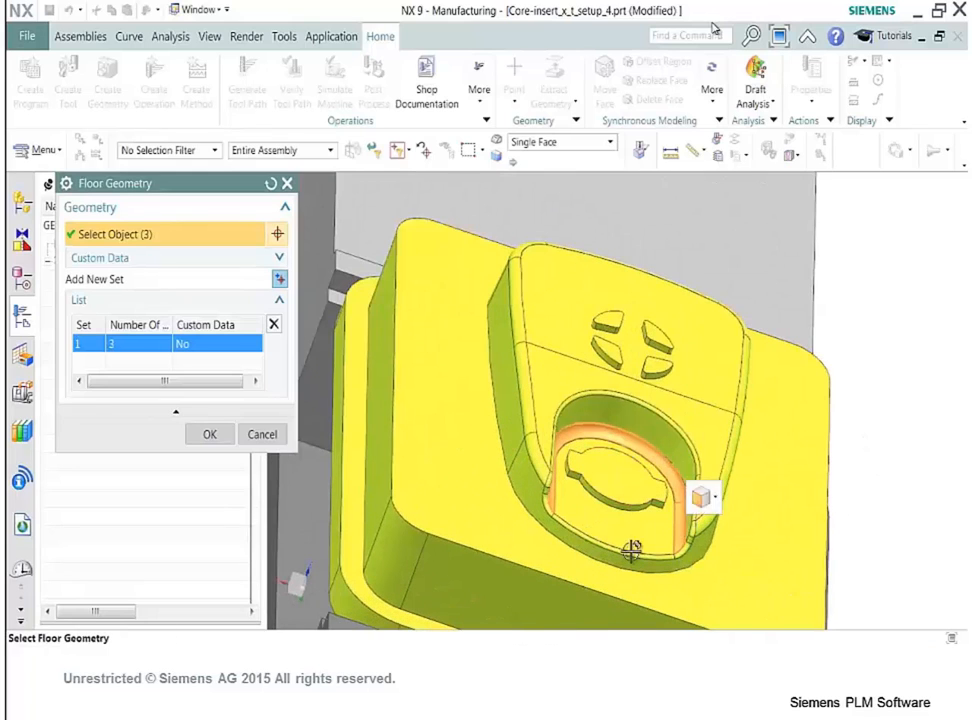
click(209, 435)
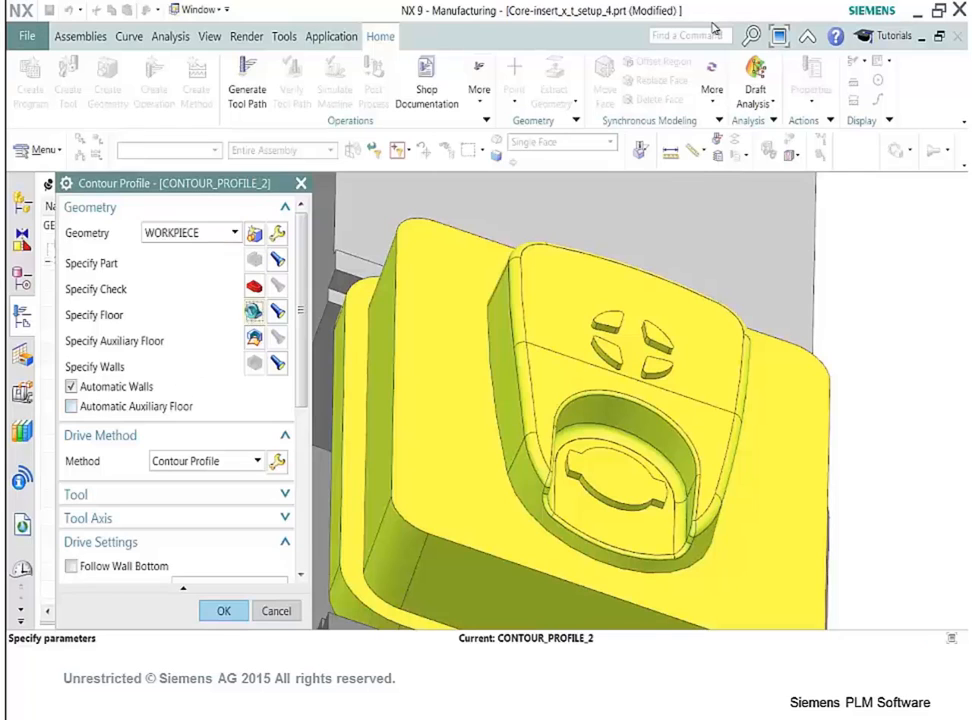
click(254, 316)
click(614, 532)
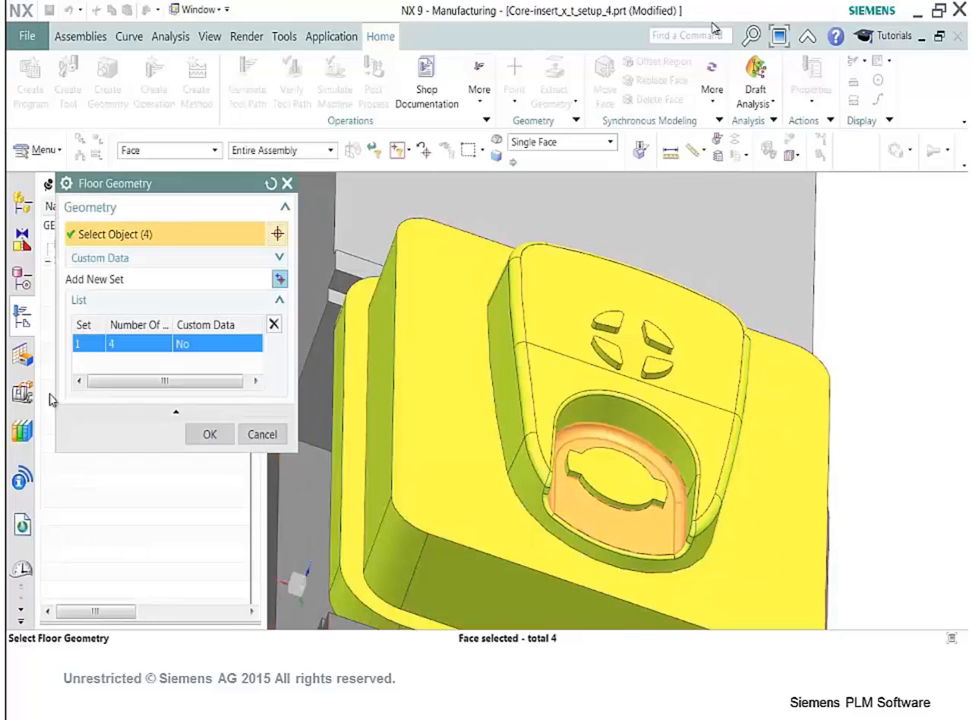
click(210, 435)
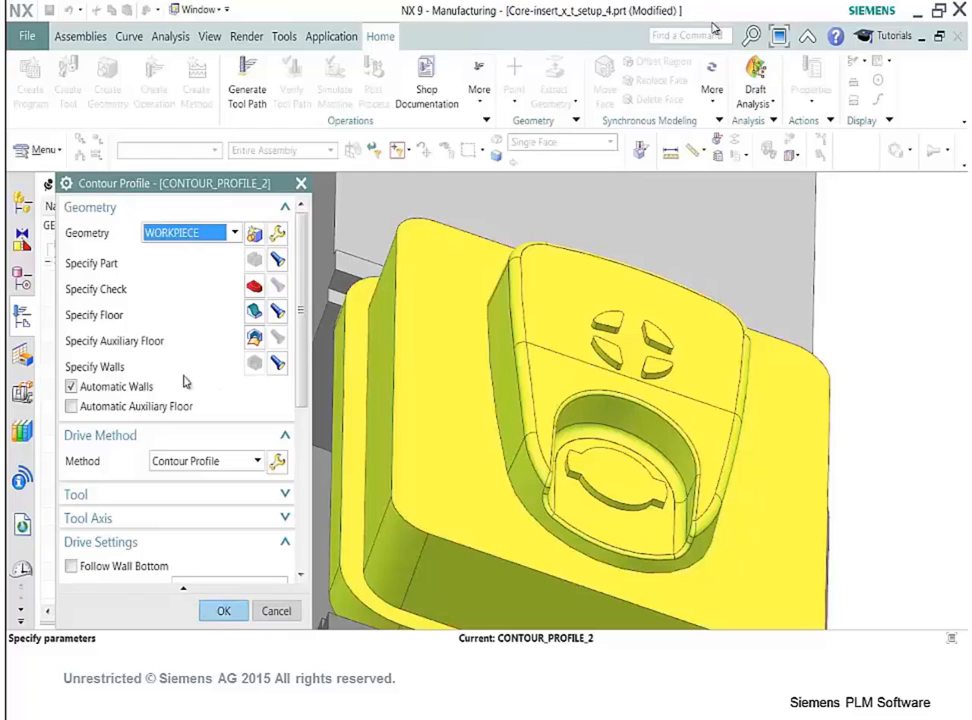
Turn off Automatic Walls and specify the three inner side faces of the pocket as wall geometry.
click(80, 389)
click(254, 364)
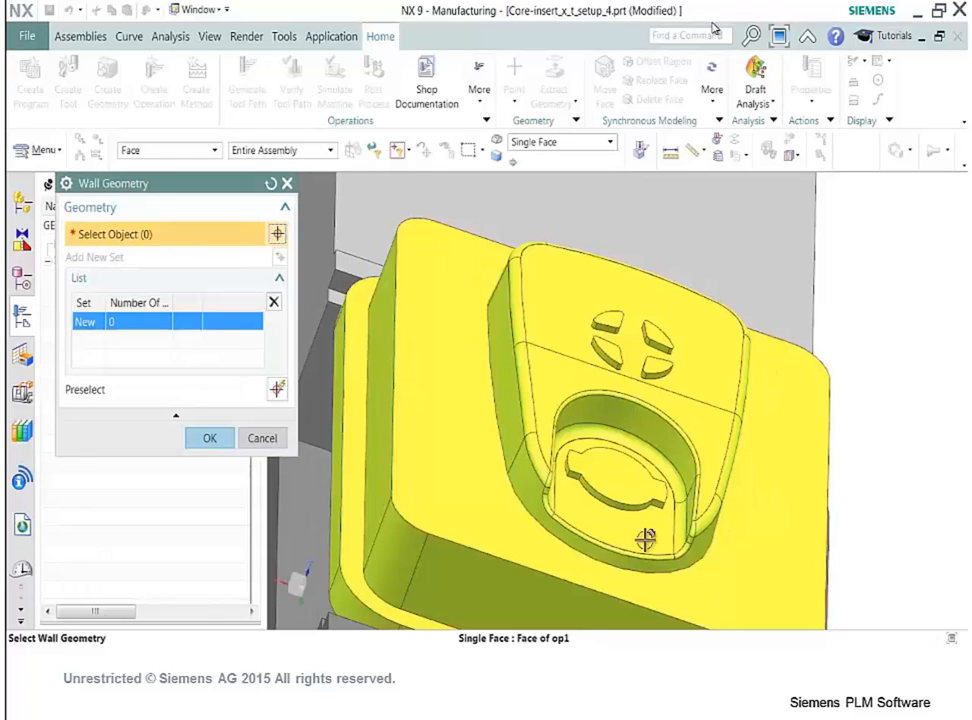
click(690, 480)
click(657, 443)
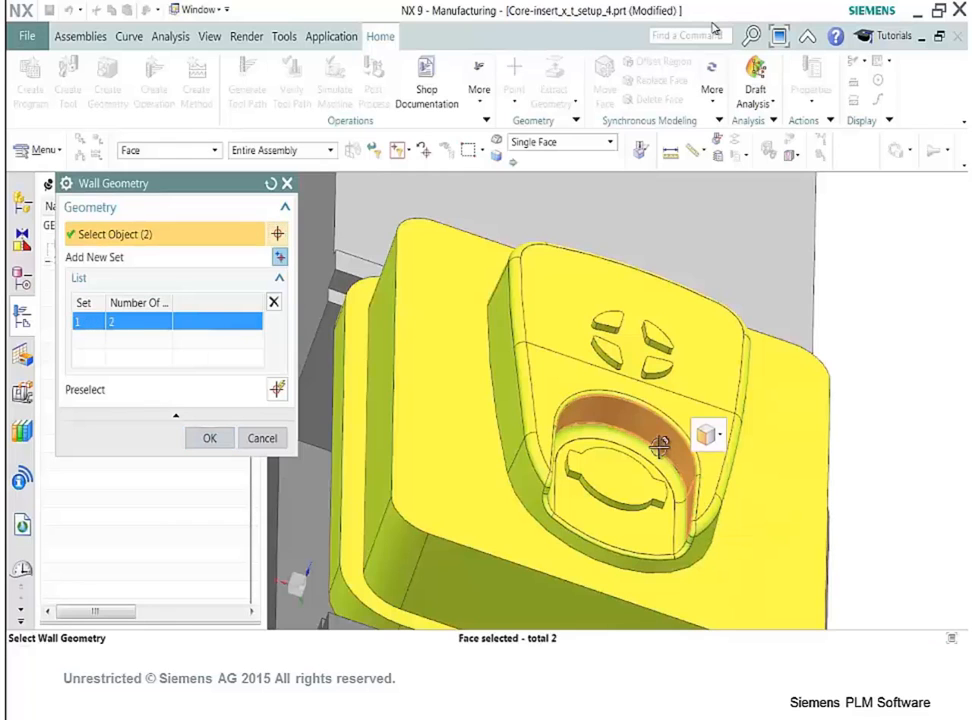
middle_drag(657, 443, 418, 356)
click(380, 341)
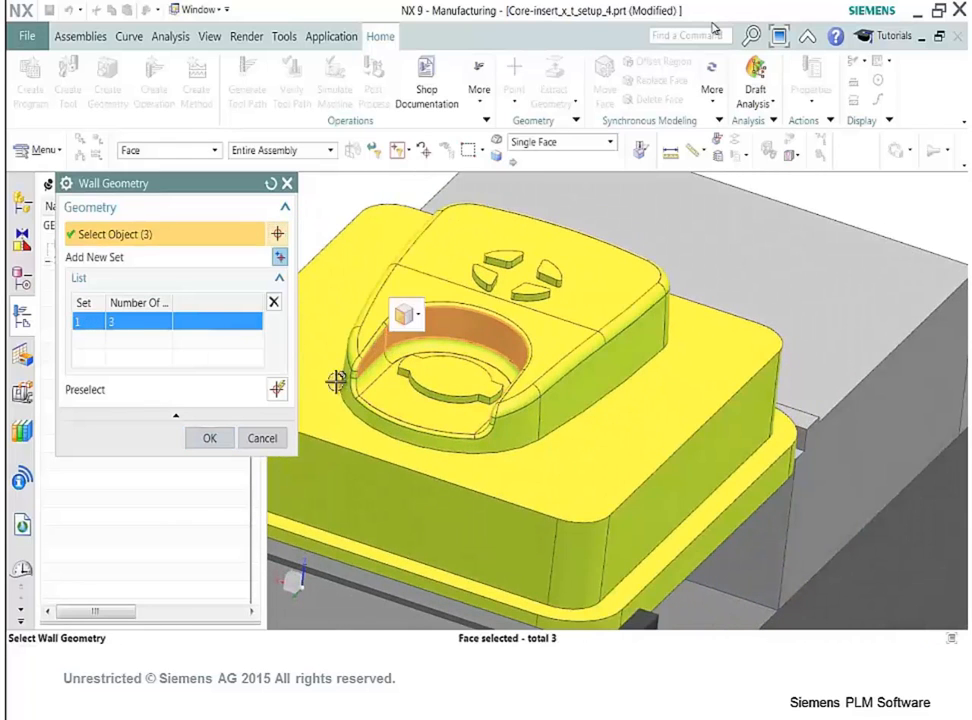
click(203, 438)
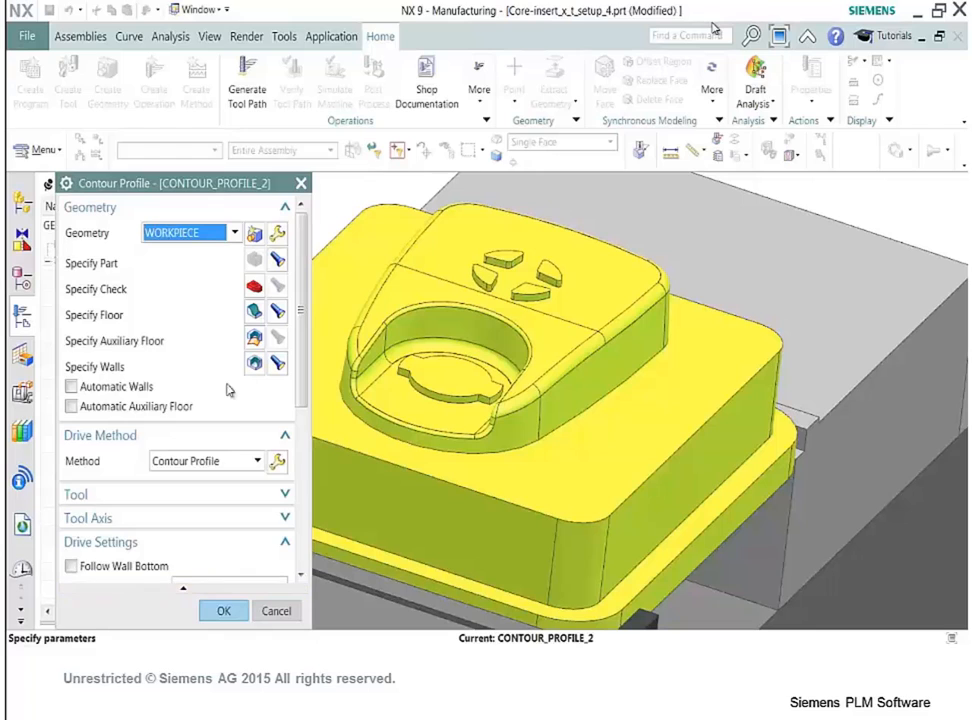
Set the Contour Profile drive method's extend distance to 8 mm for both the start and the end of cut.
scroll(235, 457, down, 4)
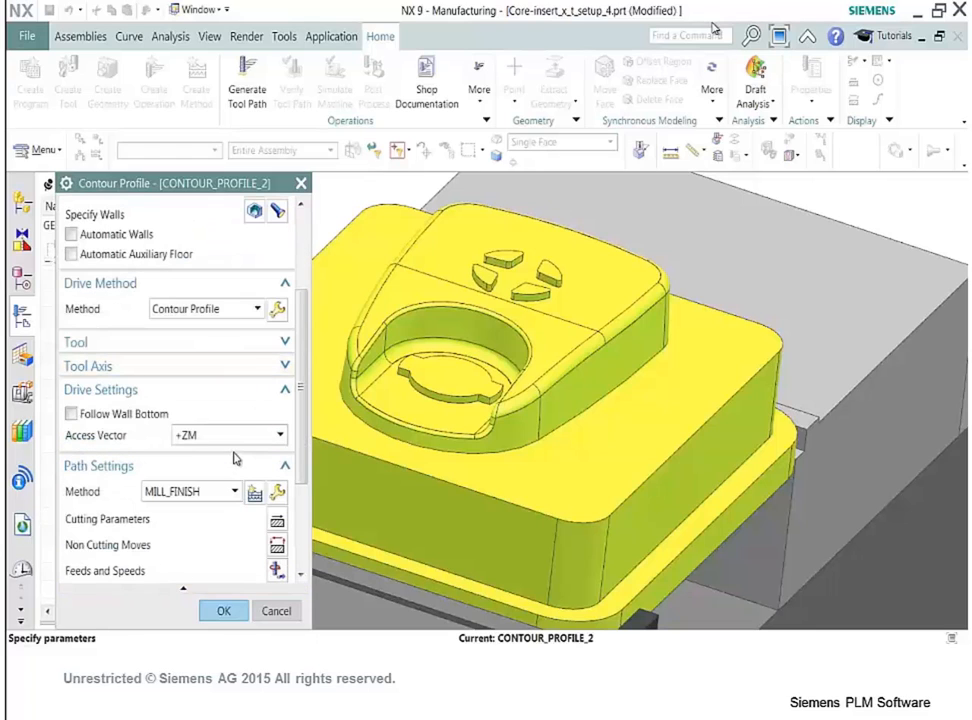
click(277, 309)
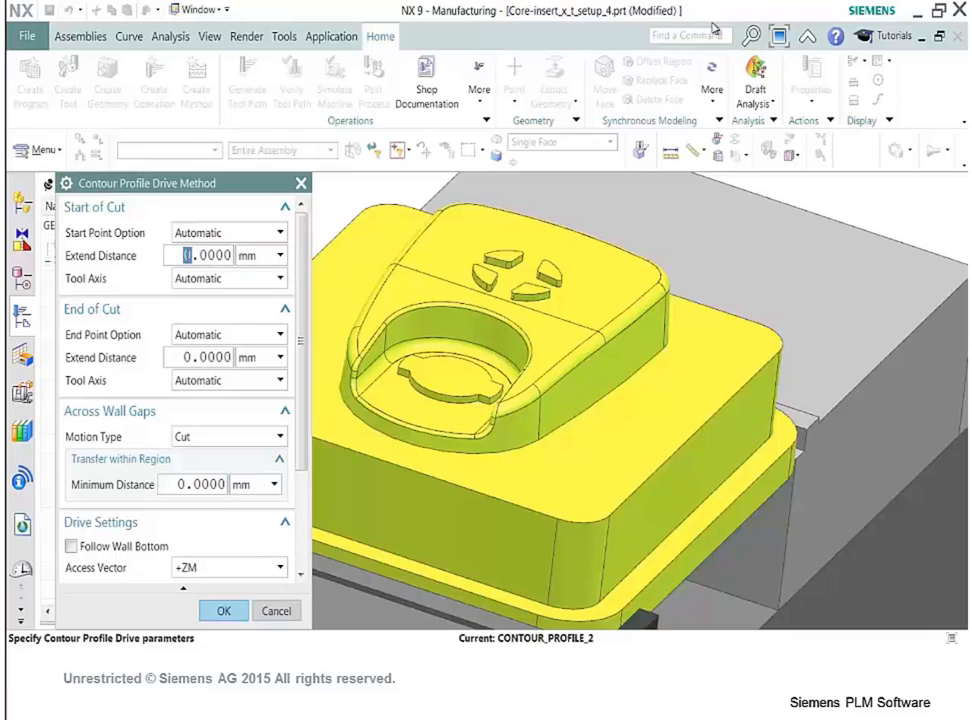
text(8)
text(8)
click(224, 611)
Generate the CONTOUR_PROFILE_2 tool path and accept the operation.
scroll(113, 565, down, 5)
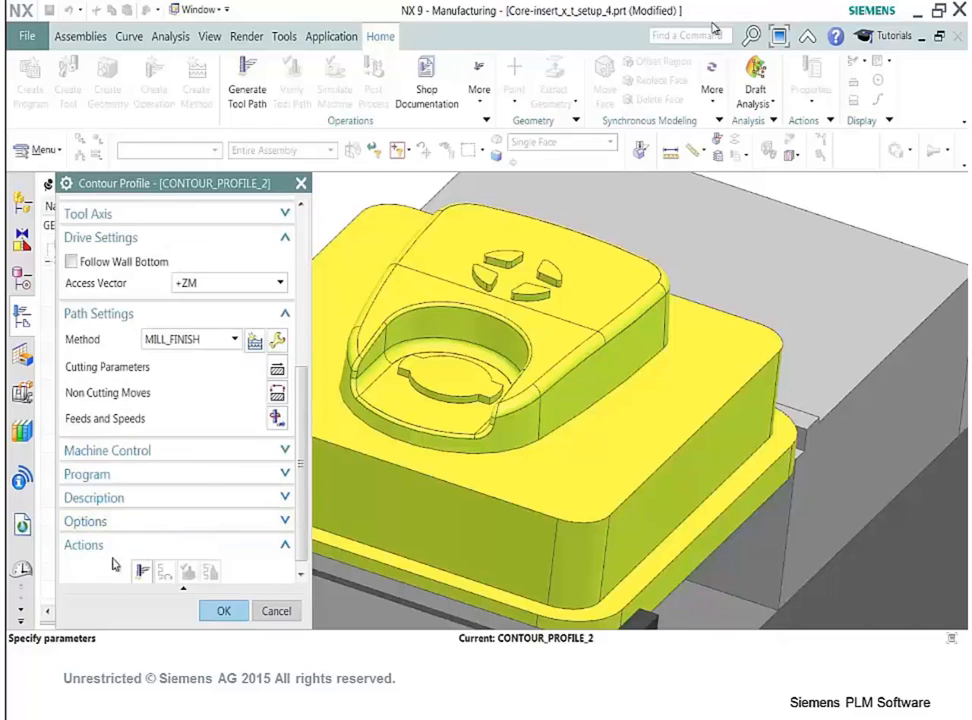
click(141, 572)
scroll(156, 557, up, 5)
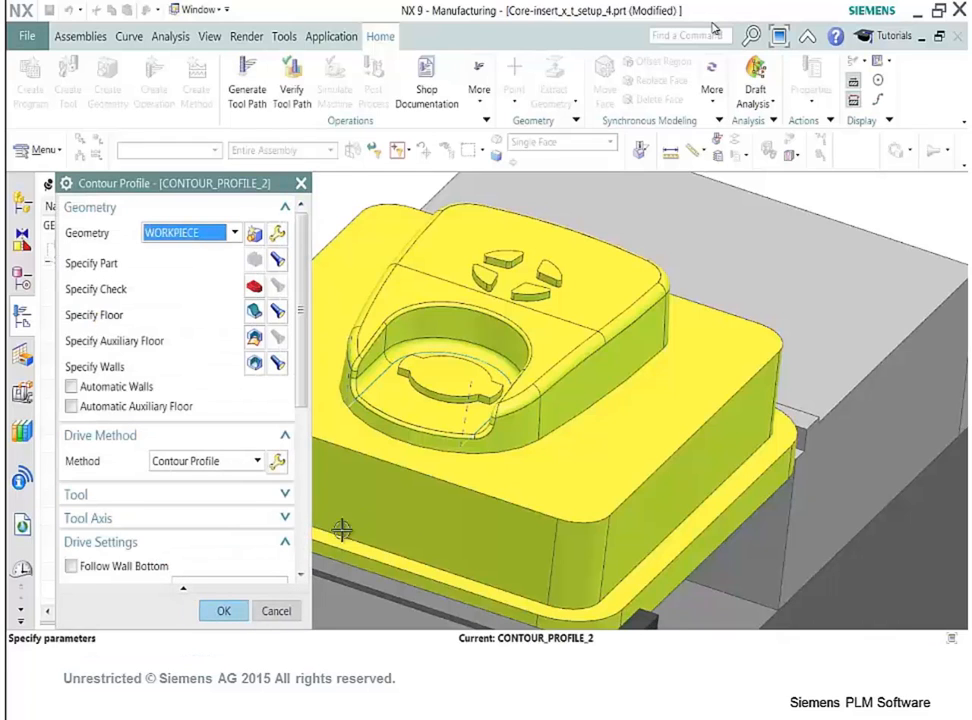
click(238, 613)
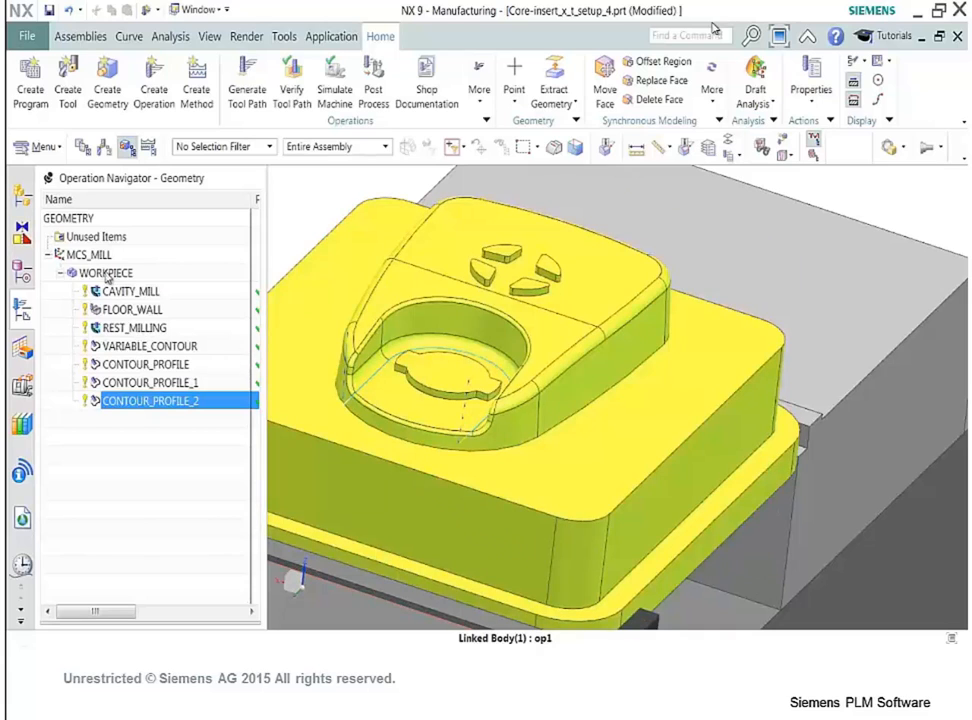
Verify all operations under WORKPIECE by playing the 3D Dynamic material removal, and close the visualization.
click(106, 273)
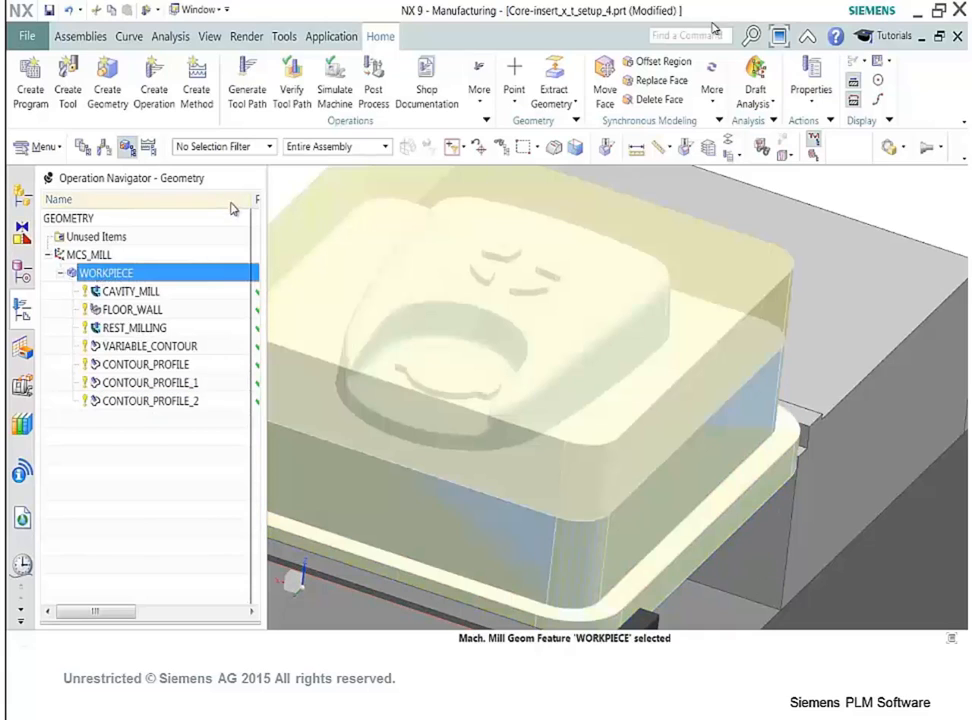
click(293, 95)
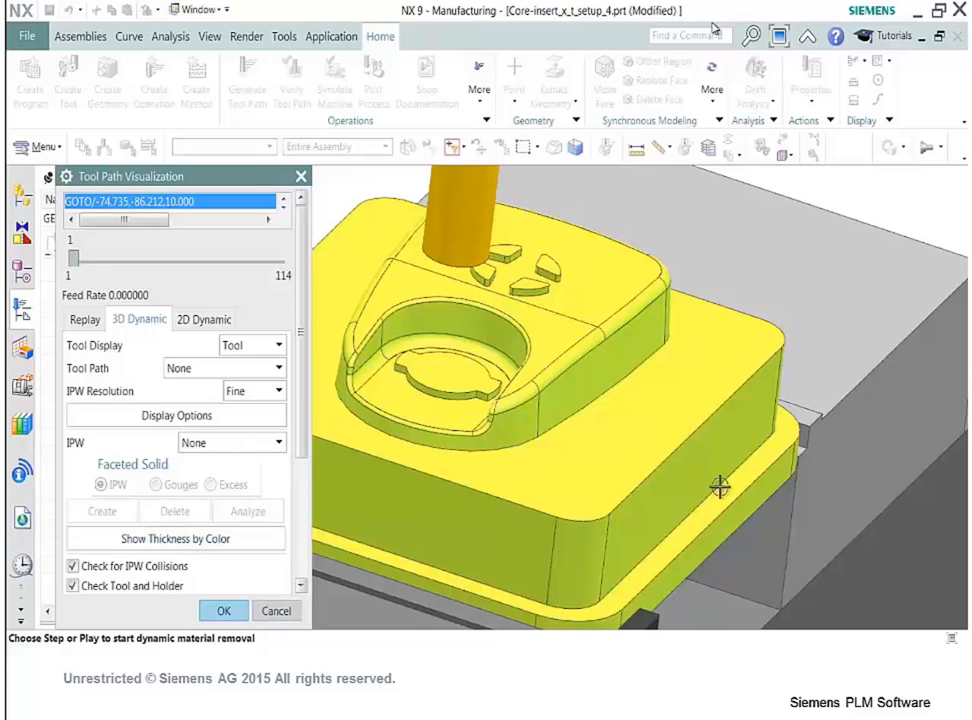
scroll(532, 423, down, 3)
middle_drag(505, 427, 349, 608)
click(209, 609)
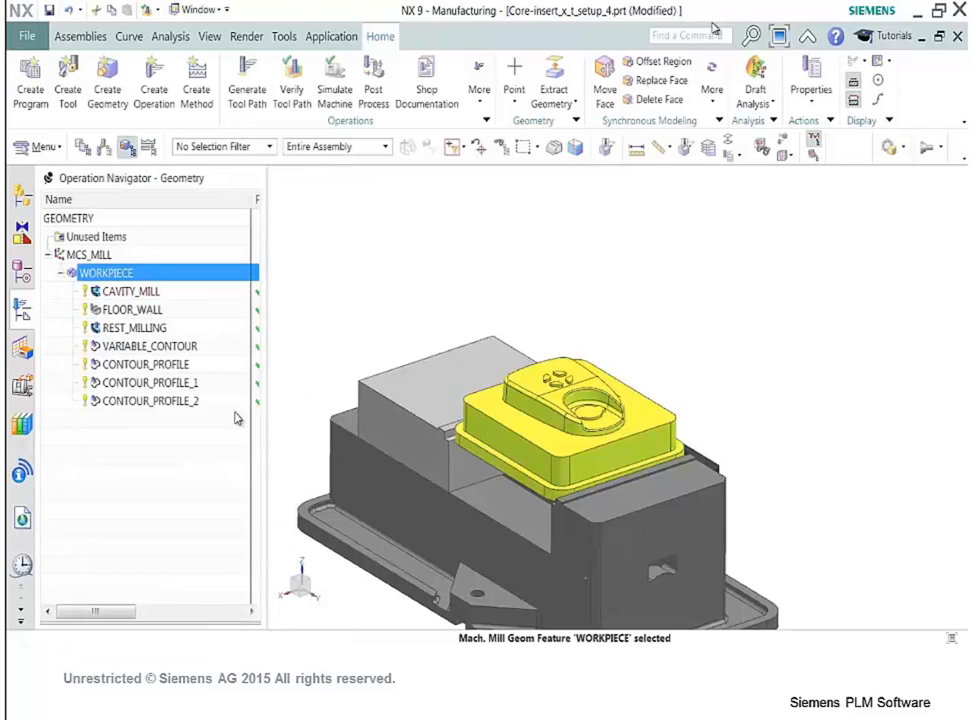
click(286, 95)
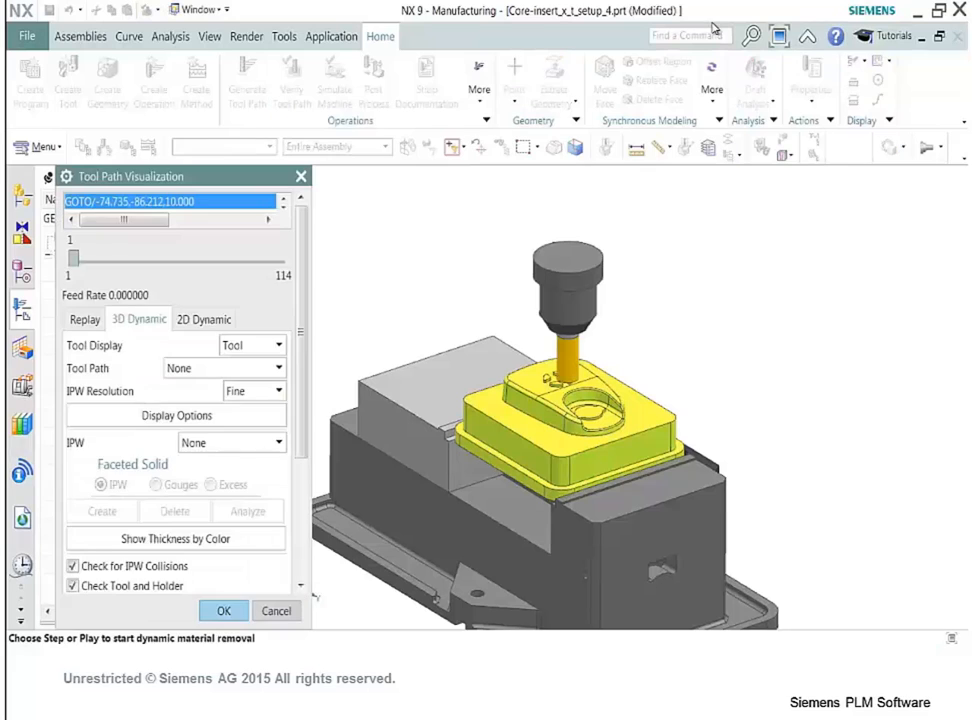
scroll(241, 499, down, 5)
click(176, 578)
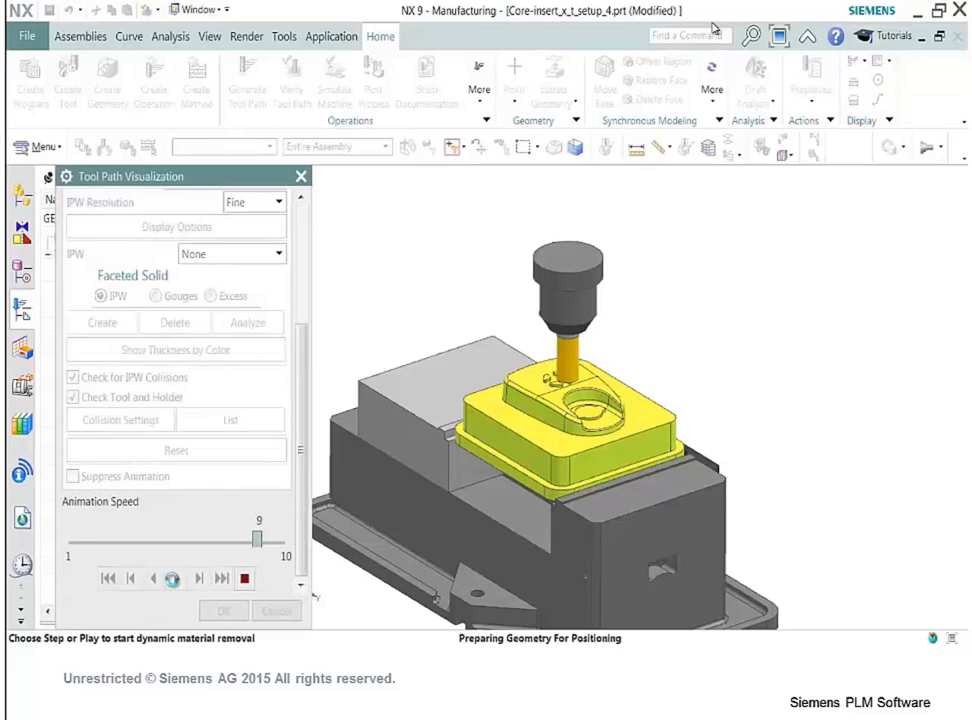
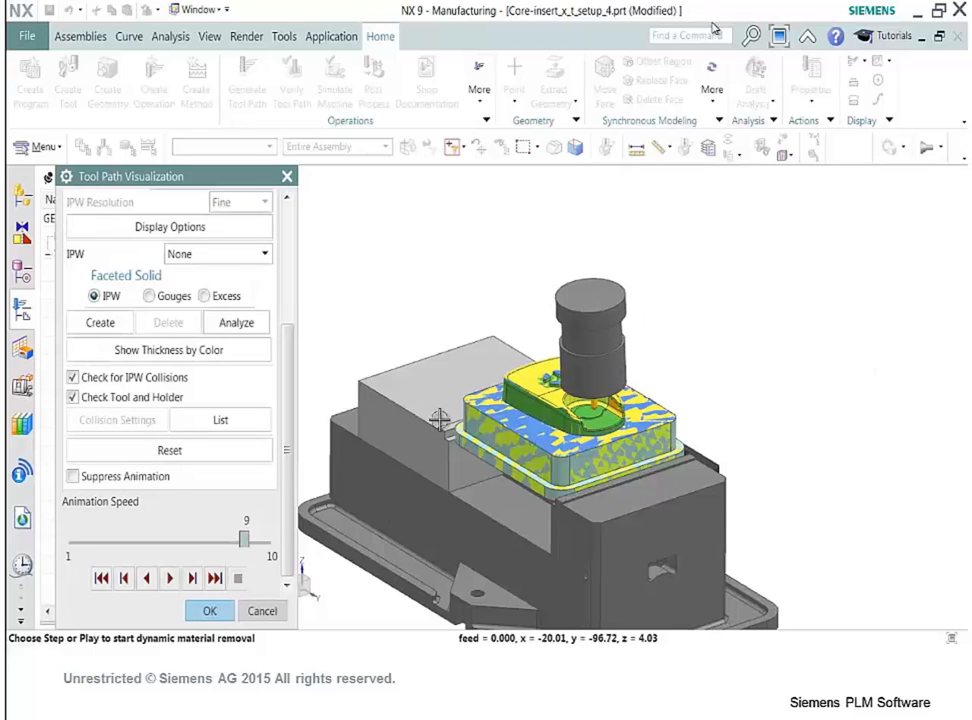
click(209, 610)
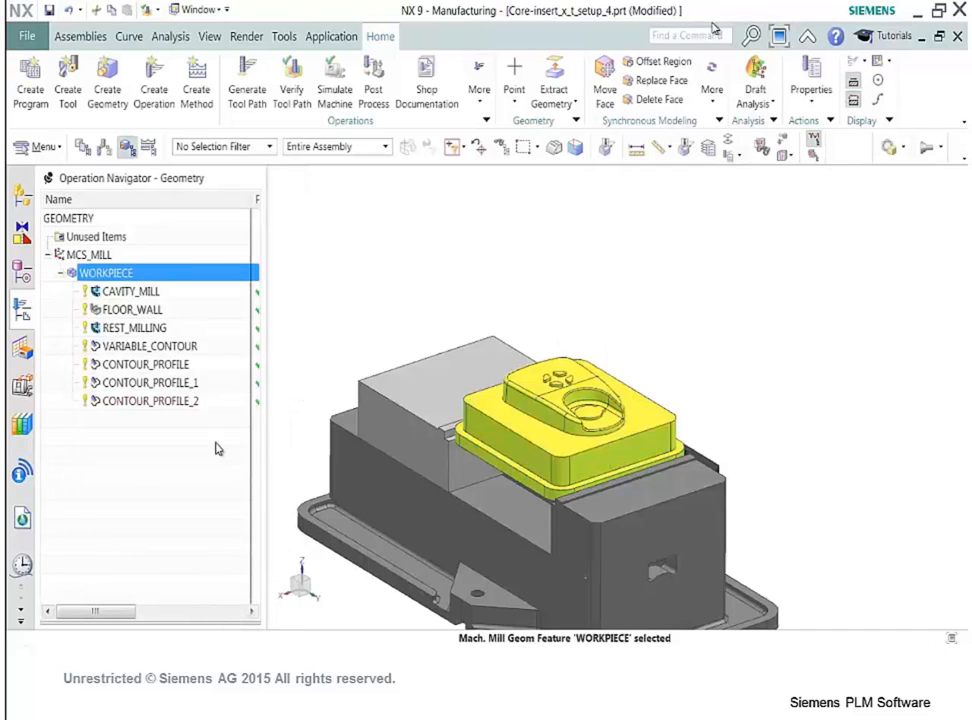
Create a mill_contour Streamline operation under WORKPIECE with the UGT0203_001 tool and MILL_FINISH method.
click(170, 402)
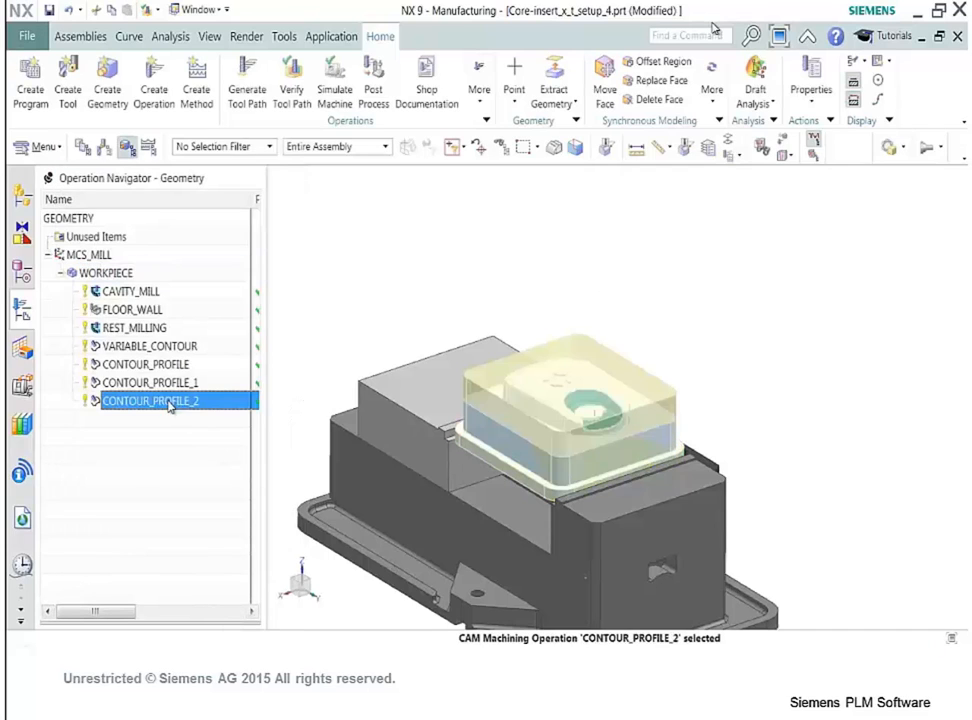
click(154, 82)
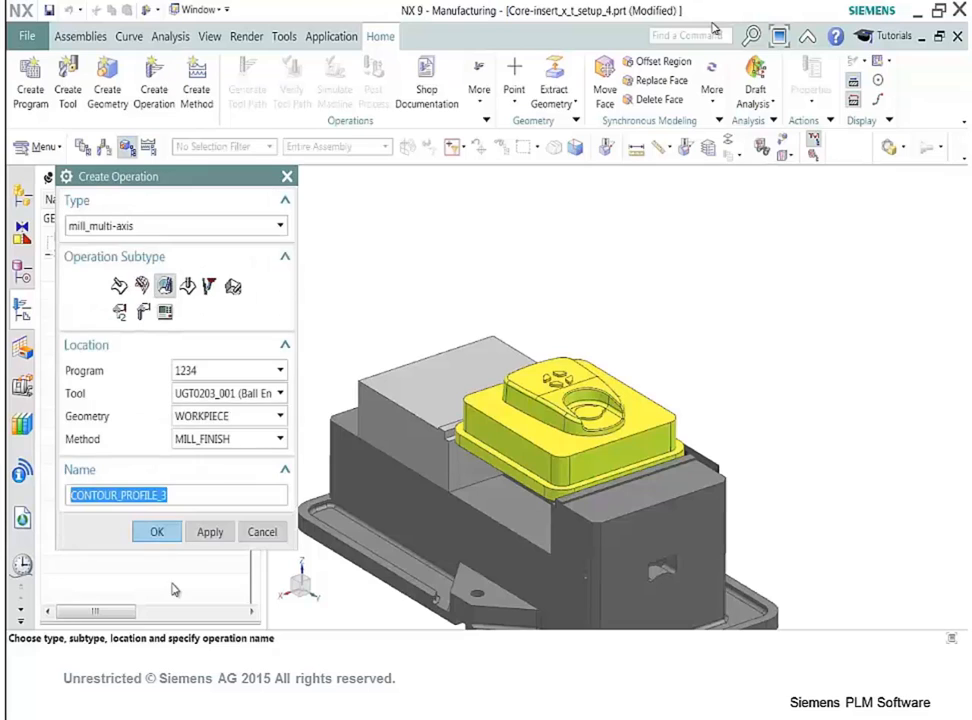
click(280, 226)
click(210, 263)
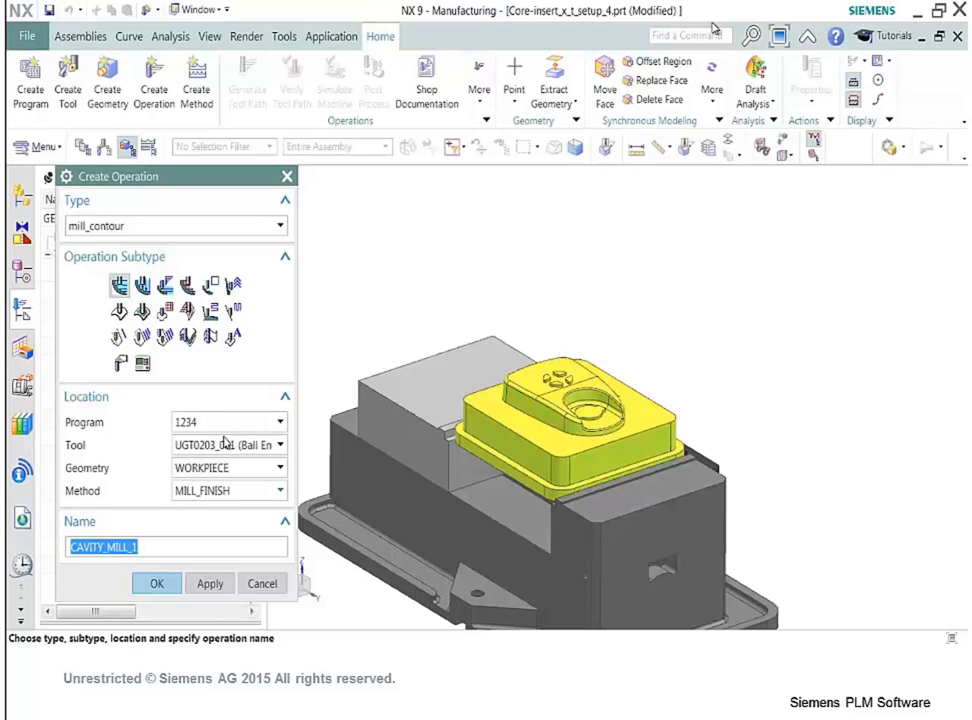
click(187, 311)
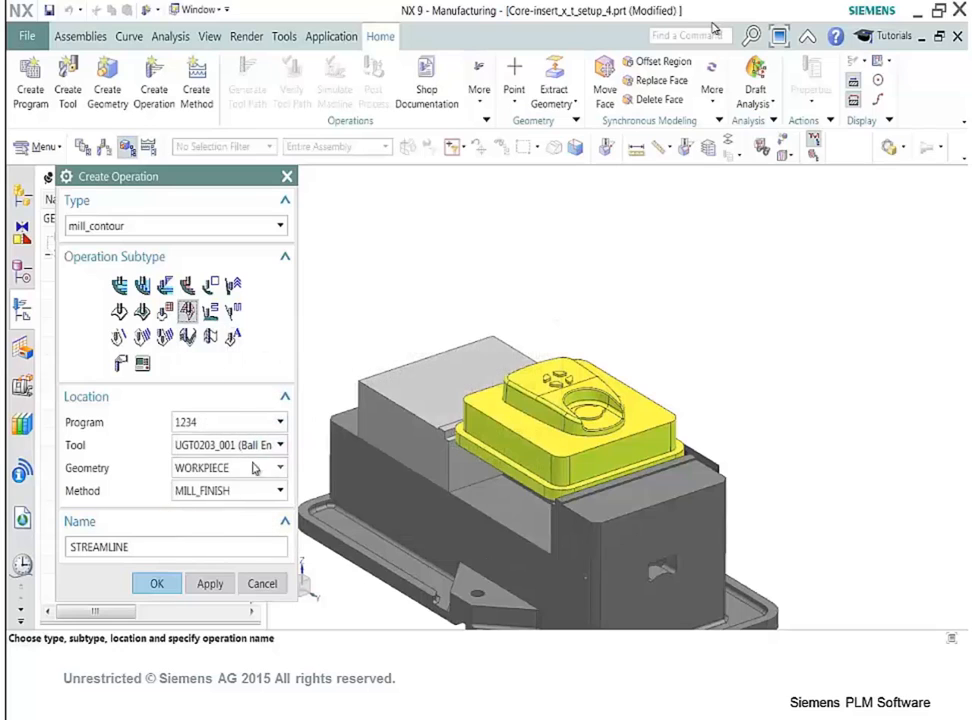
click(168, 587)
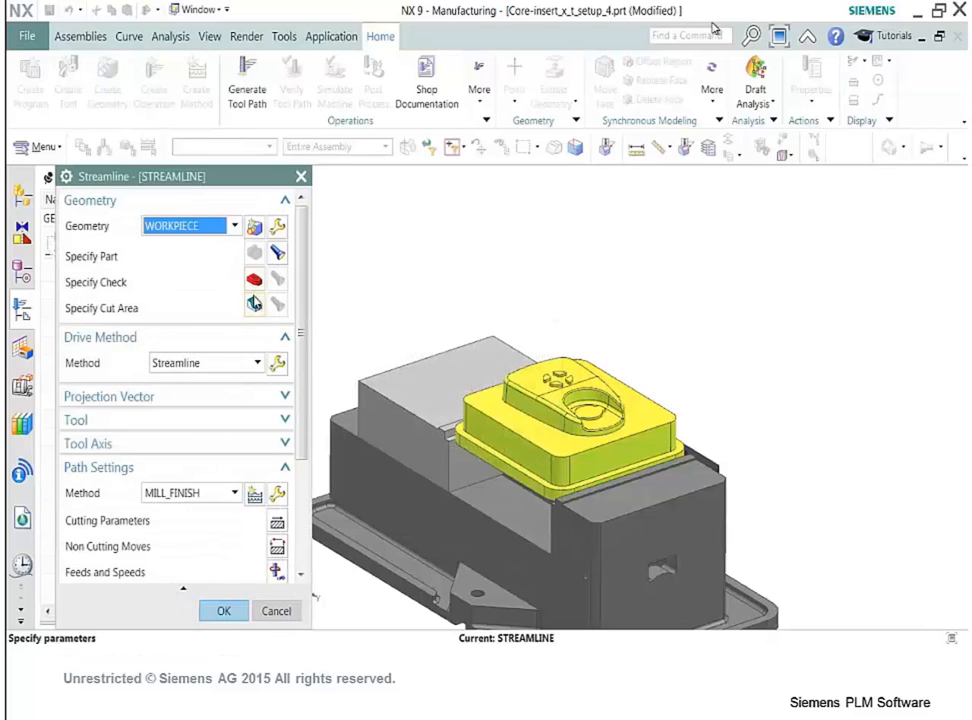
Specify the connected blend faces along the upper rim of the raised core as the Streamline cut area.
scroll(323, 369, up, 1)
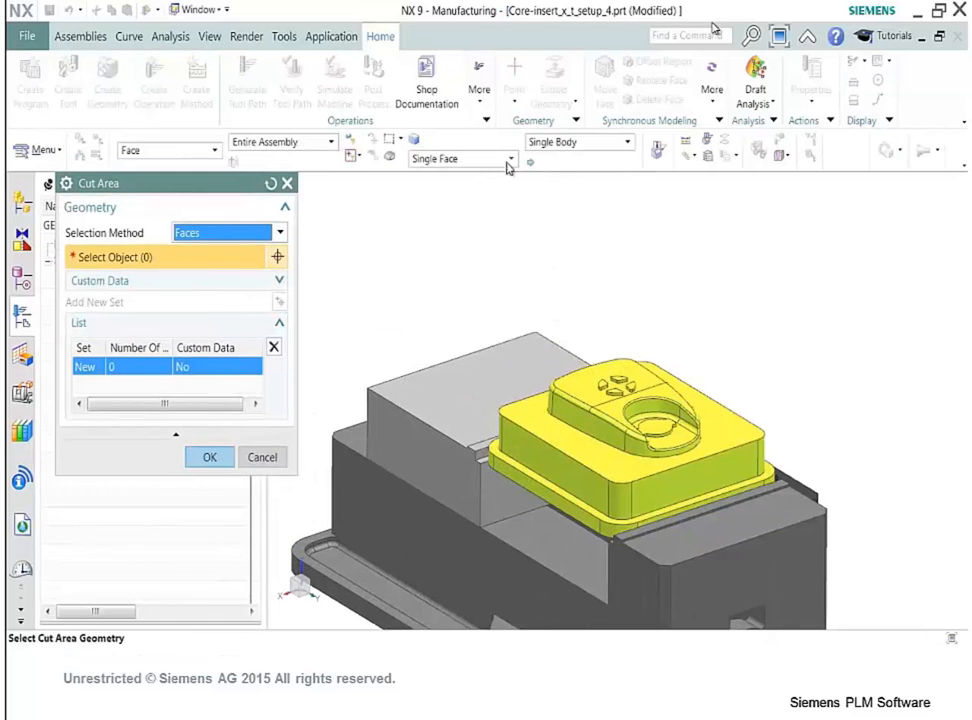
click(511, 159)
click(470, 311)
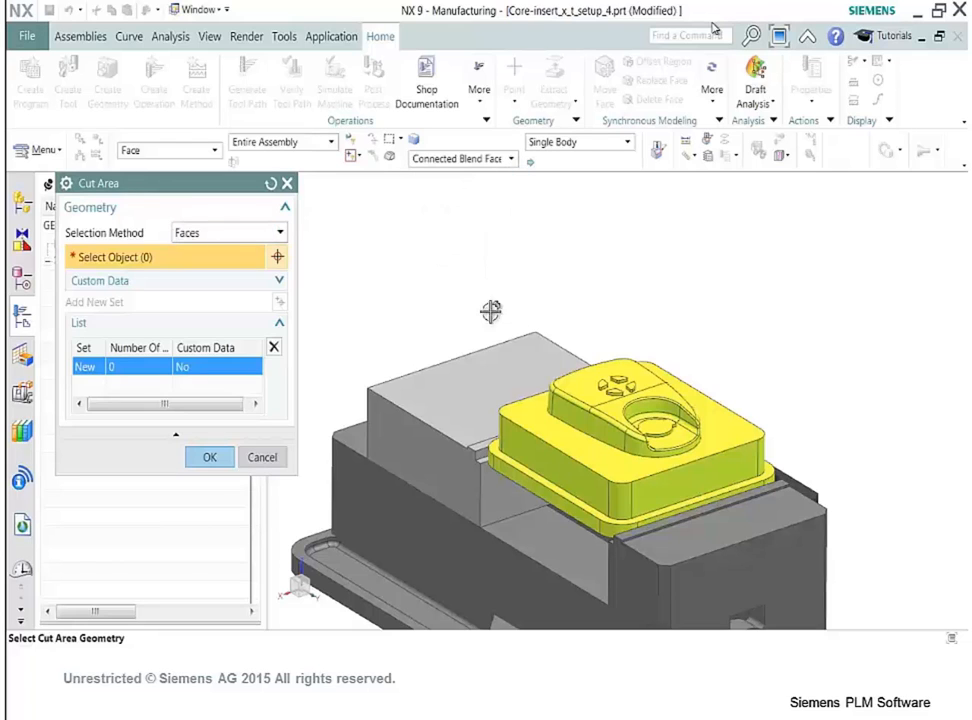
click(618, 425)
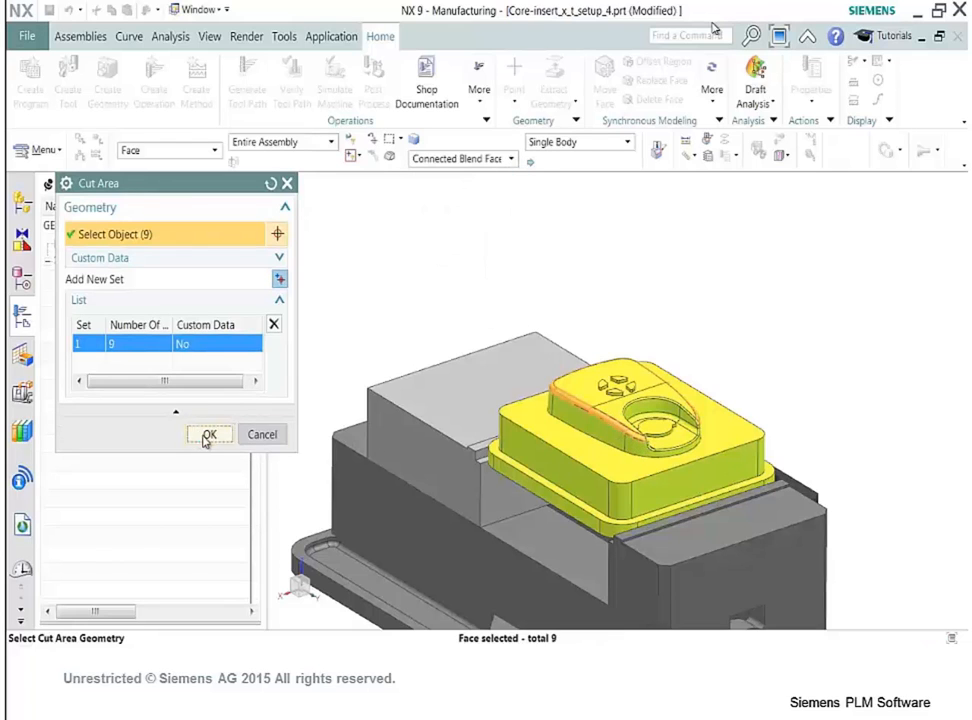
click(208, 457)
Specify the cut direction along the blend in the Streamline drive method settings.
scroll(217, 488, down, 3)
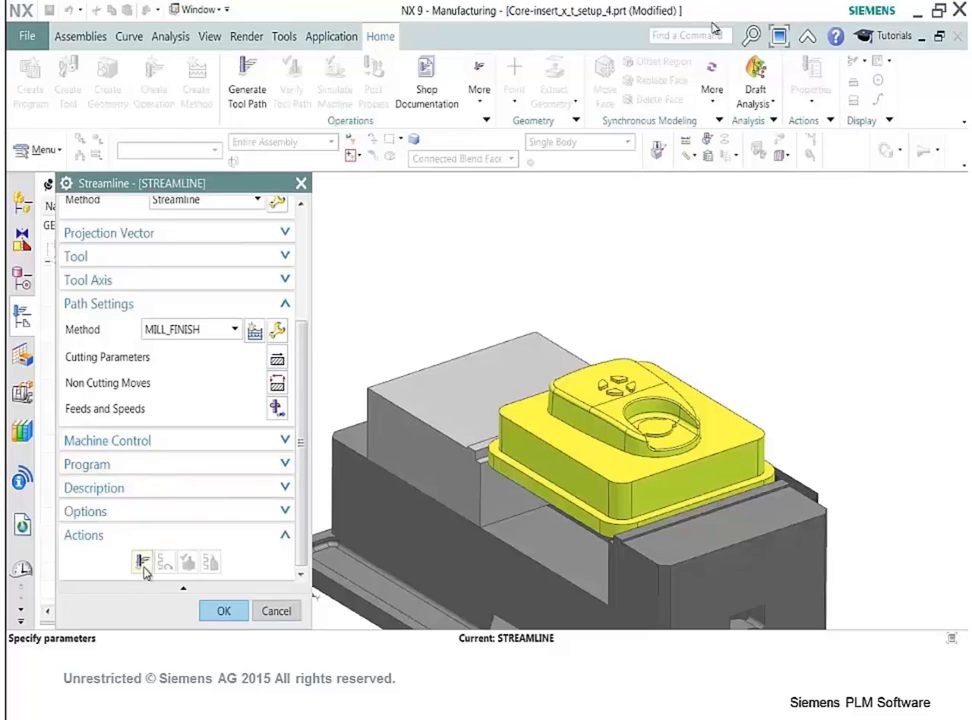
scroll(180, 500, up, 3)
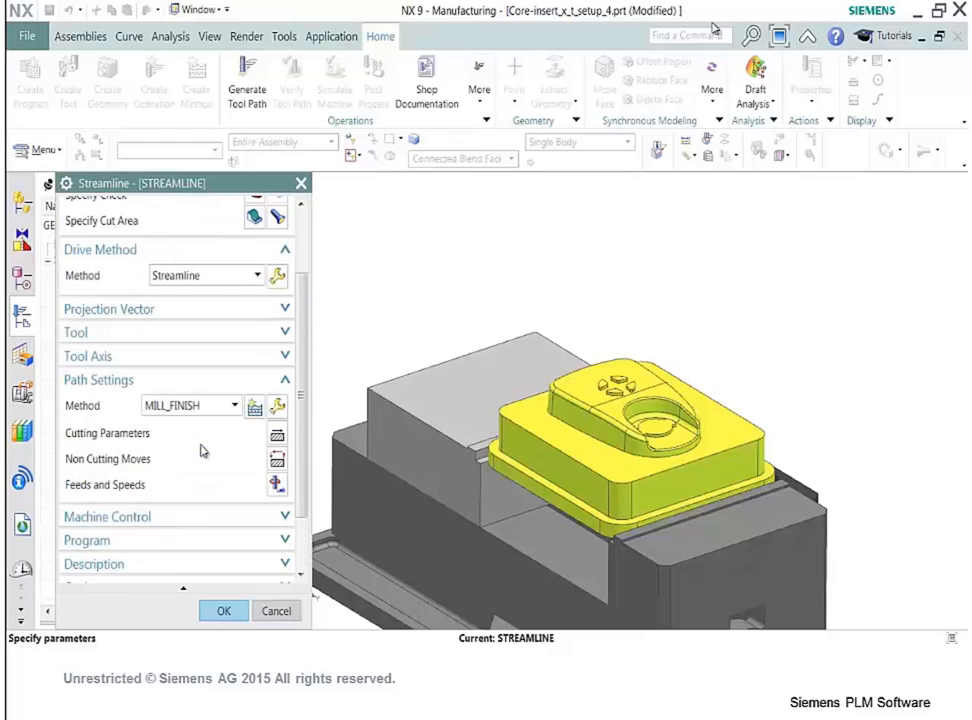
click(278, 274)
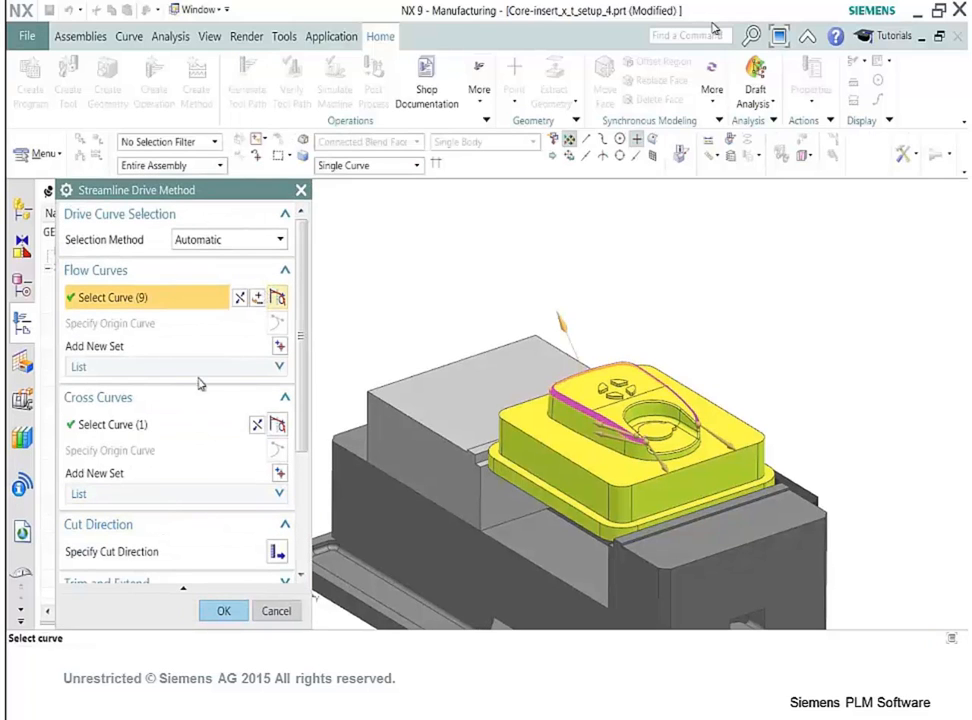
scroll(200, 350, down, 3)
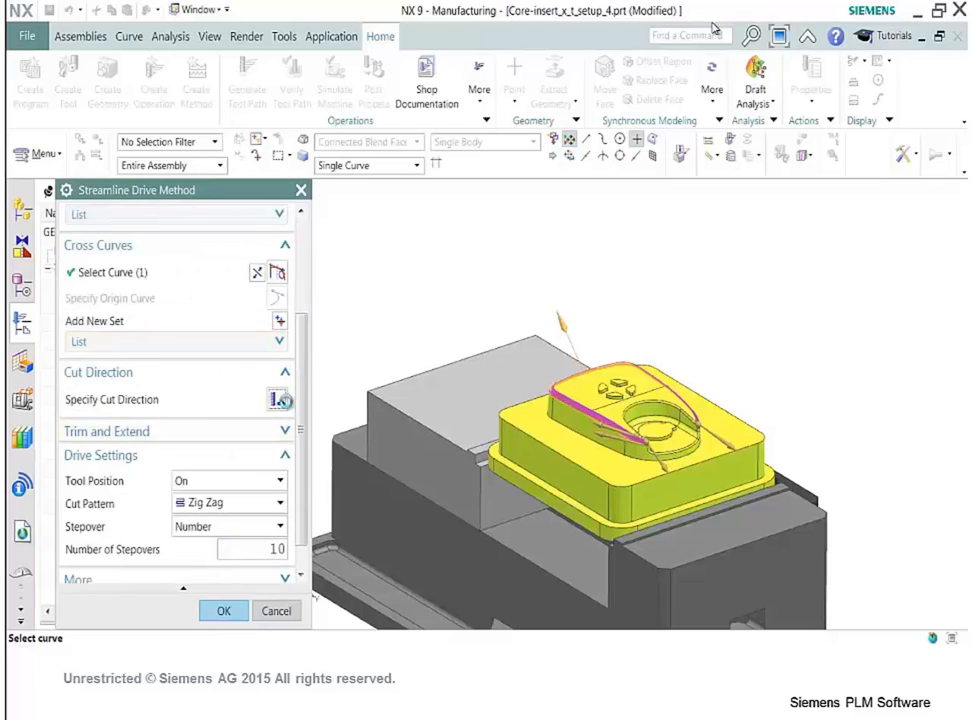
click(280, 400)
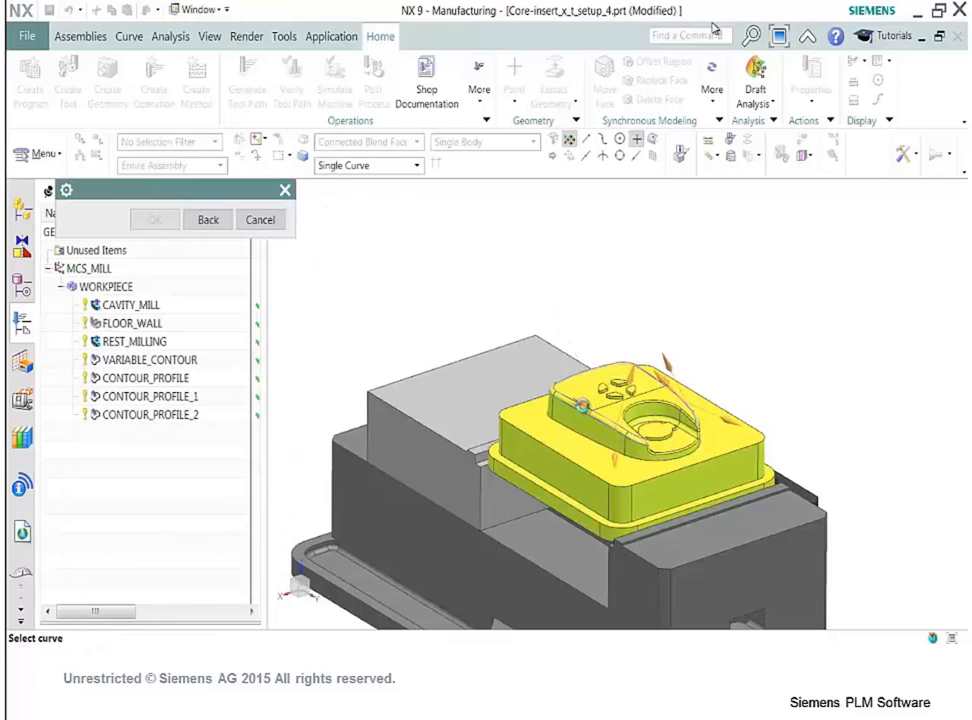
click(580, 405)
Set the Streamline drive's tool position to Contact and its stepover to Scallop with a maximum height of .01.
click(230, 481)
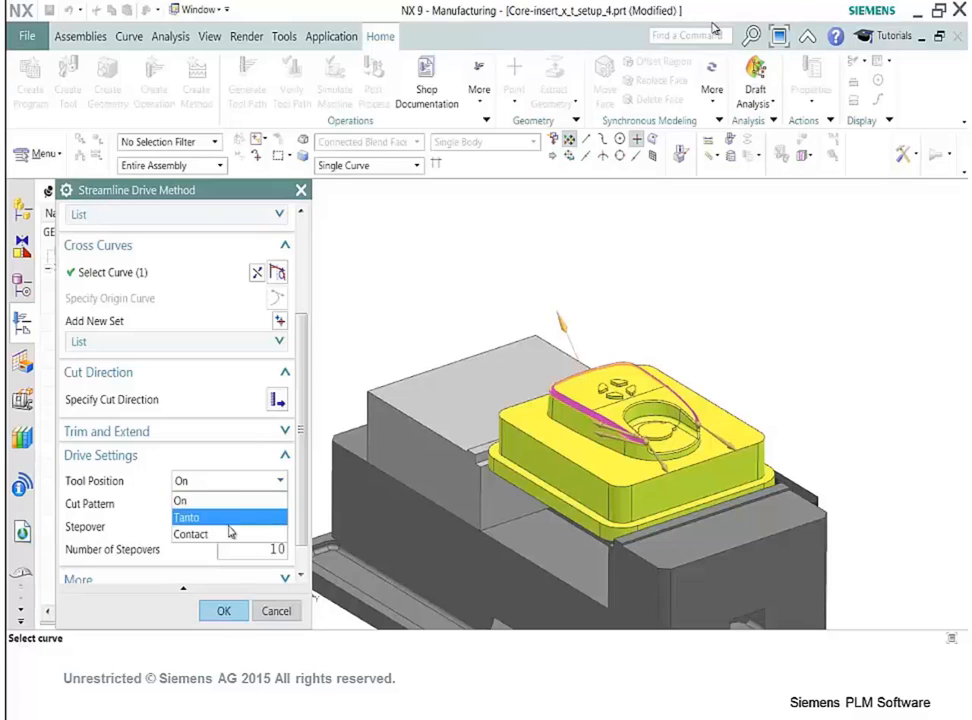
click(228, 534)
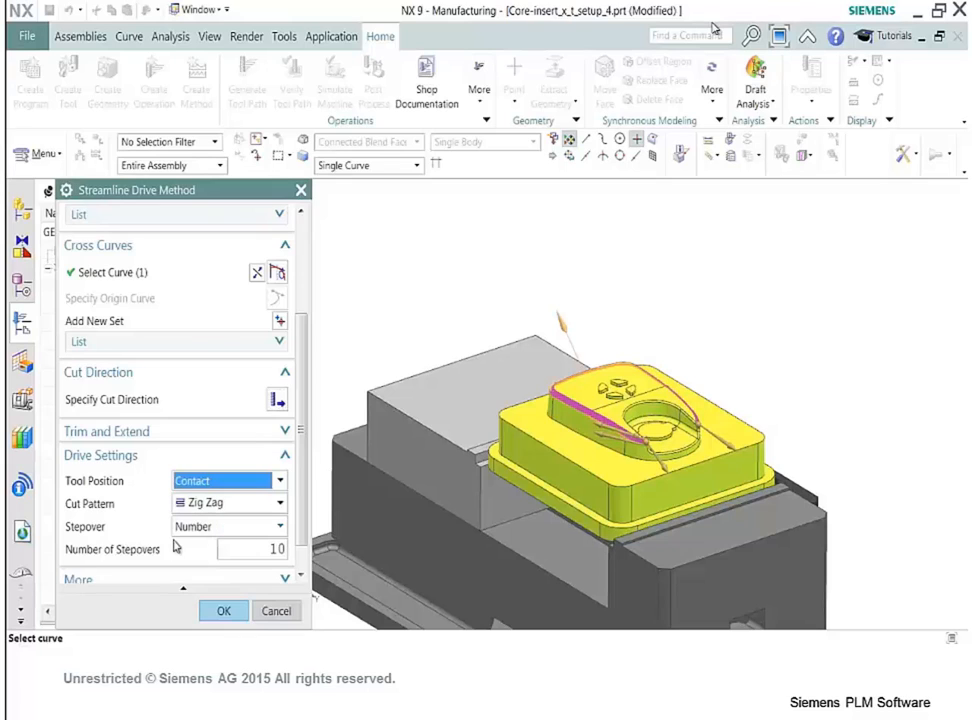
click(278, 526)
click(241, 567)
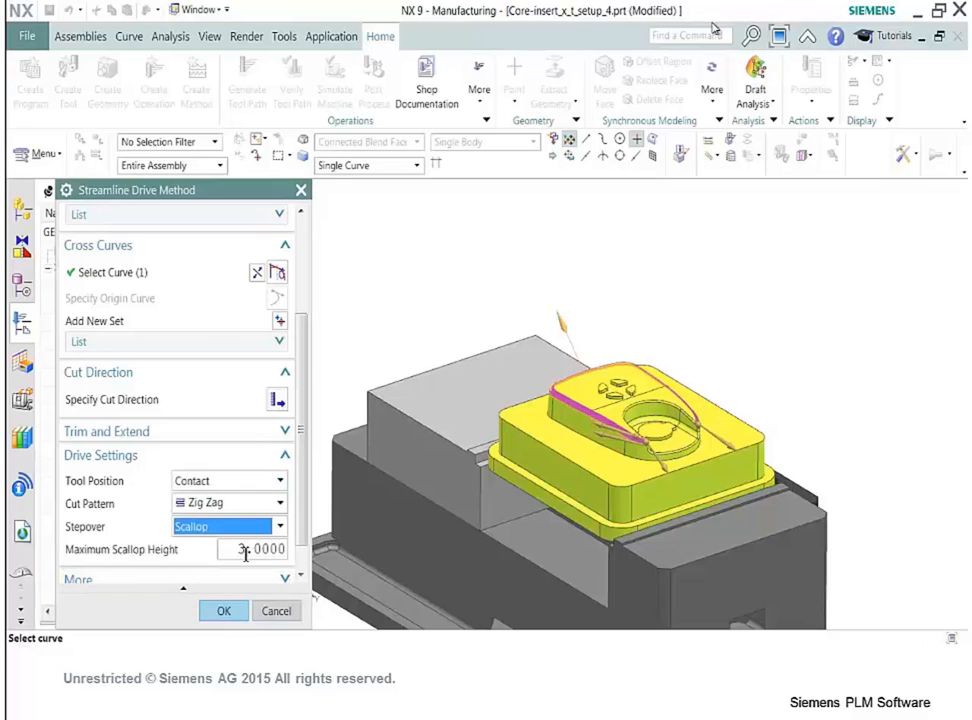
drag(243, 551, 345, 542)
text(.0)
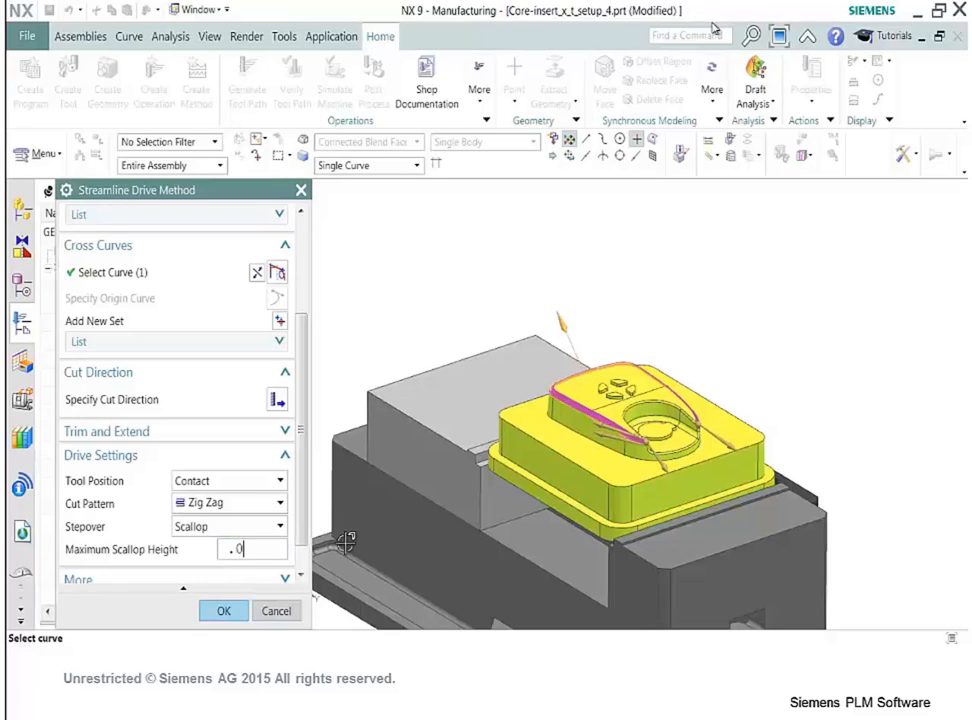
text(1)
key(Return)
scroll(213, 523, down, 1)
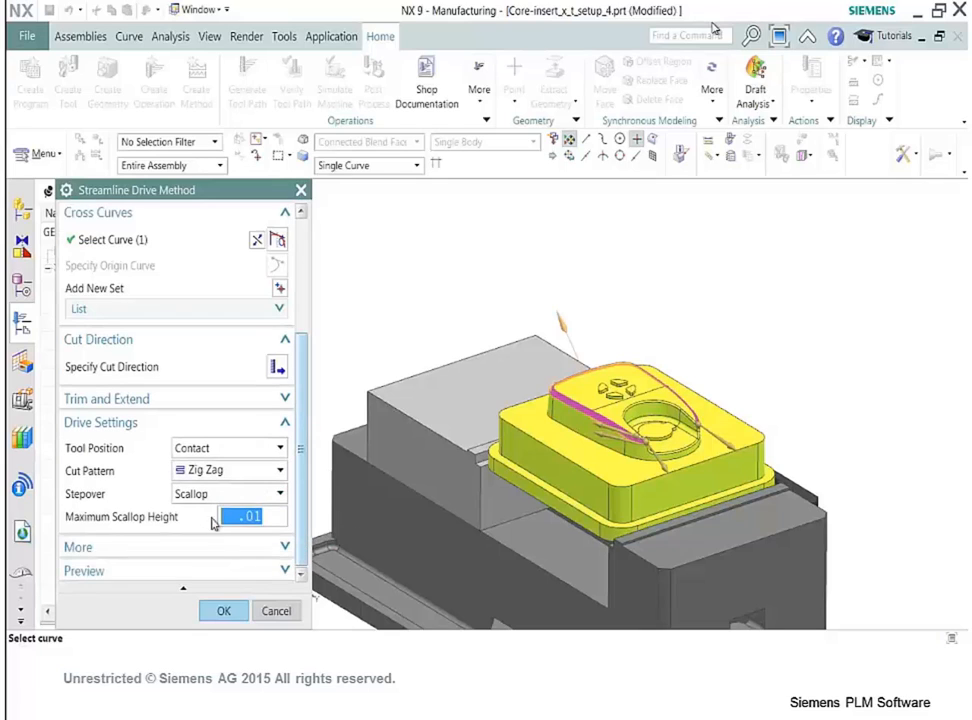
click(223, 610)
Generate the STREAMLINE tool path, accept the operation and clear its selection.
scroll(131, 530, down, 3)
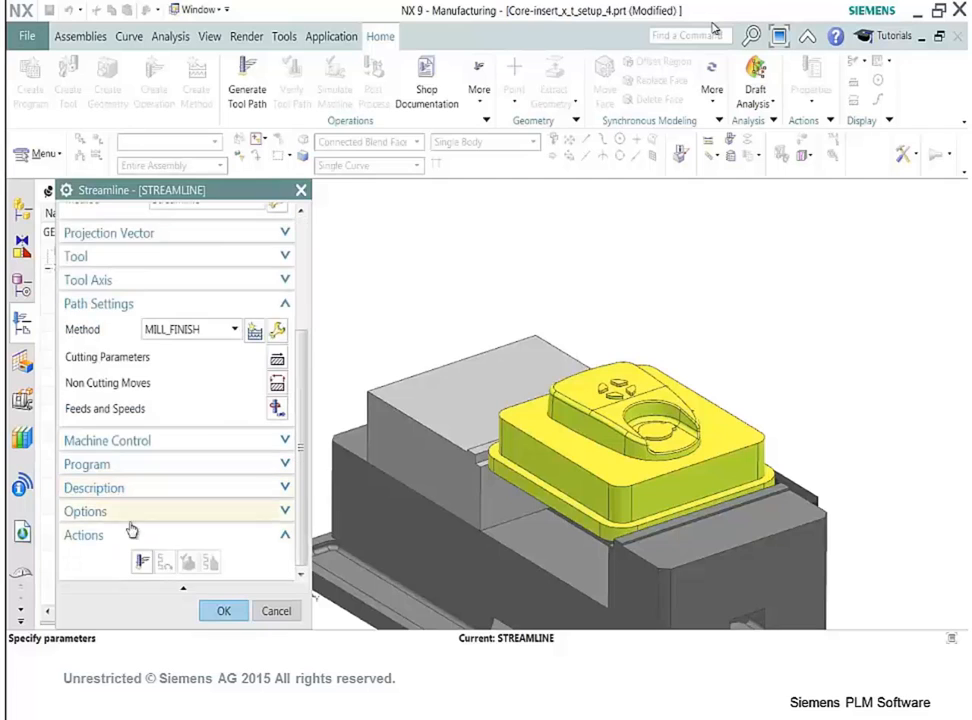
click(142, 562)
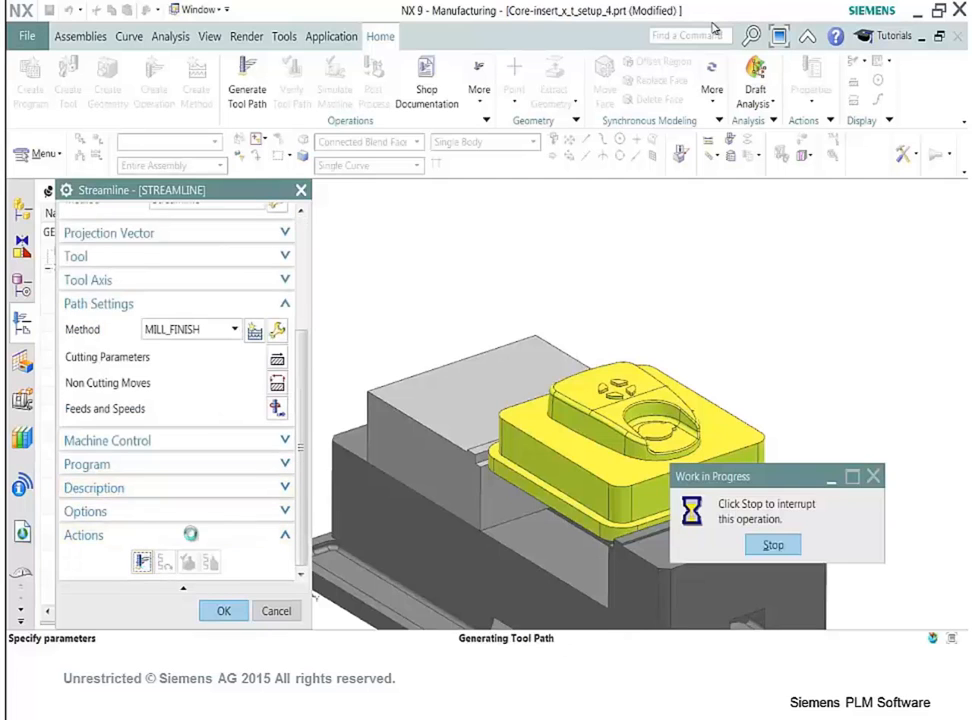
click(223, 610)
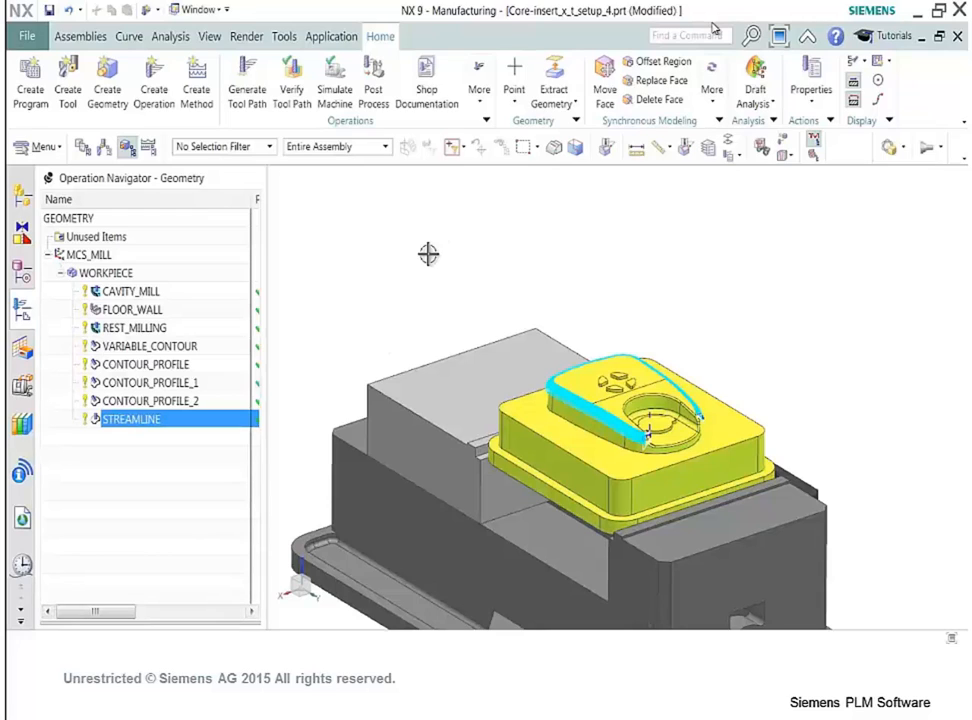
click(106, 527)
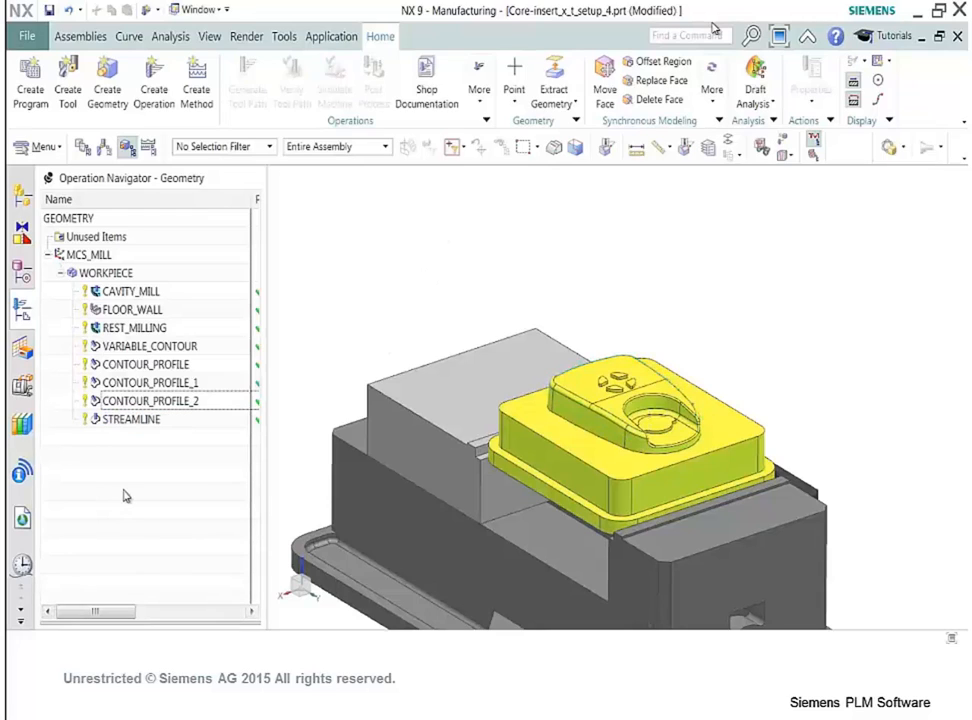
Hide Linked Body (1) "op1", show Linked Body (2) "op2", and return to the list of operations.
click(29, 280)
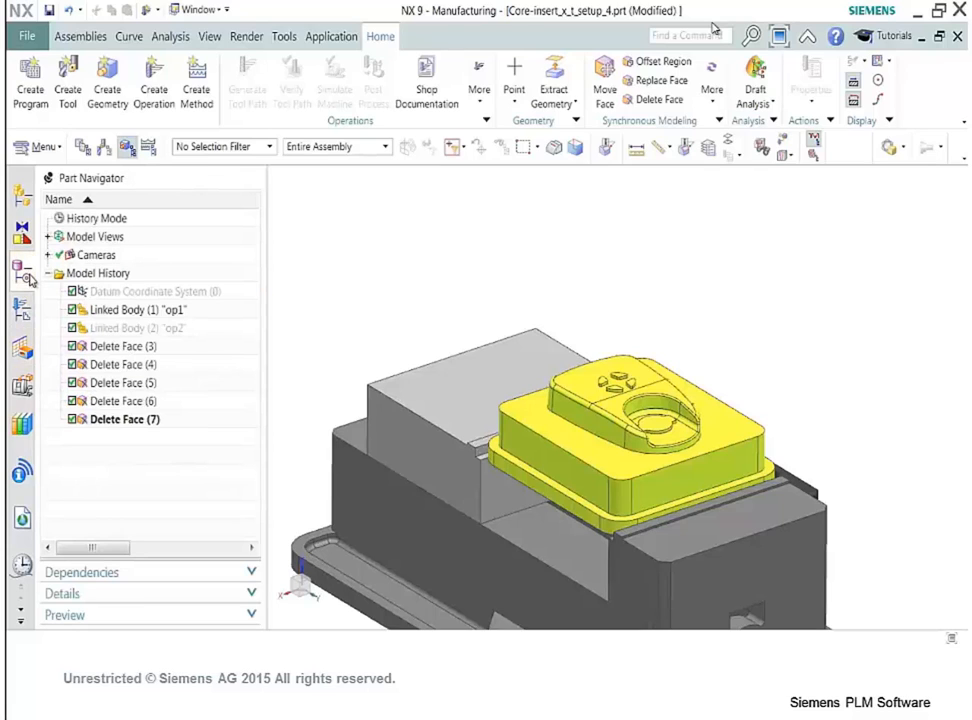
click(106, 314)
right_click(108, 312)
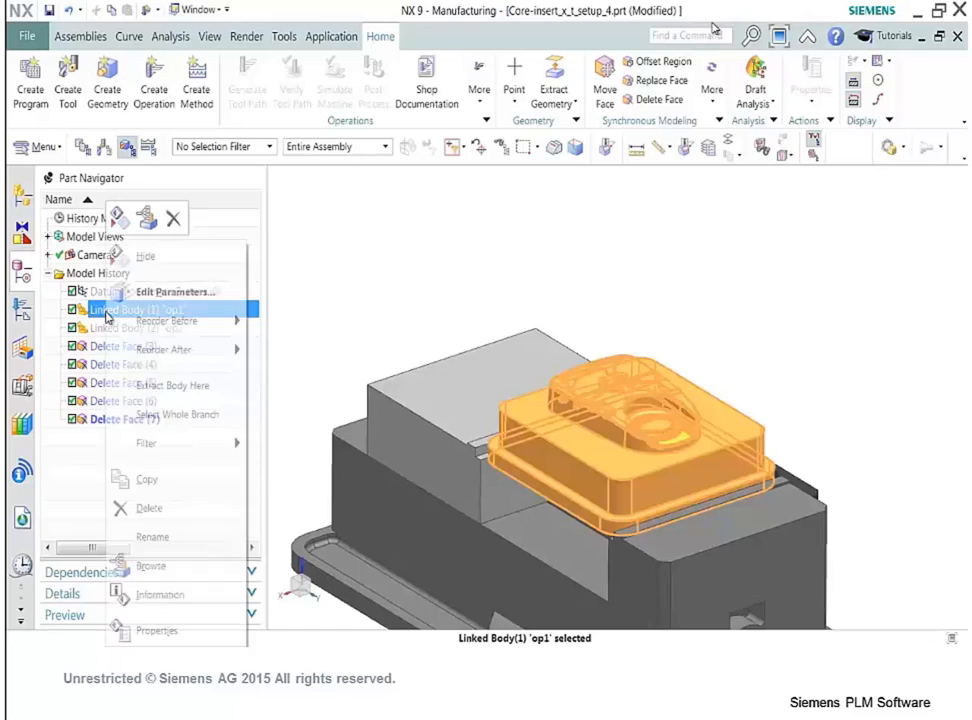
click(145, 256)
click(108, 327)
right_click(130, 334)
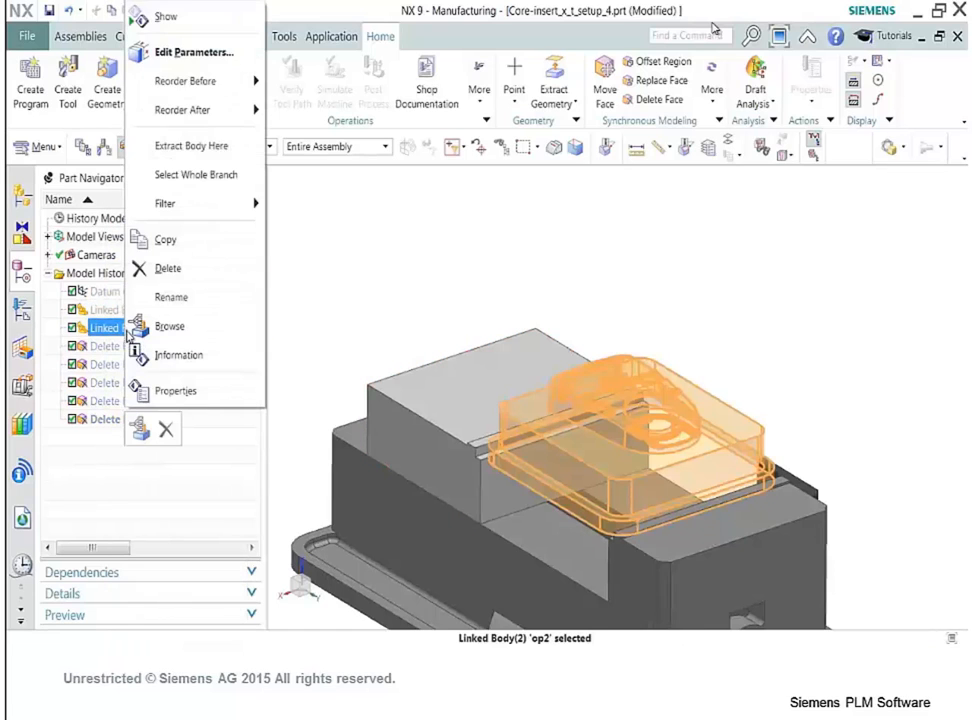
click(185, 21)
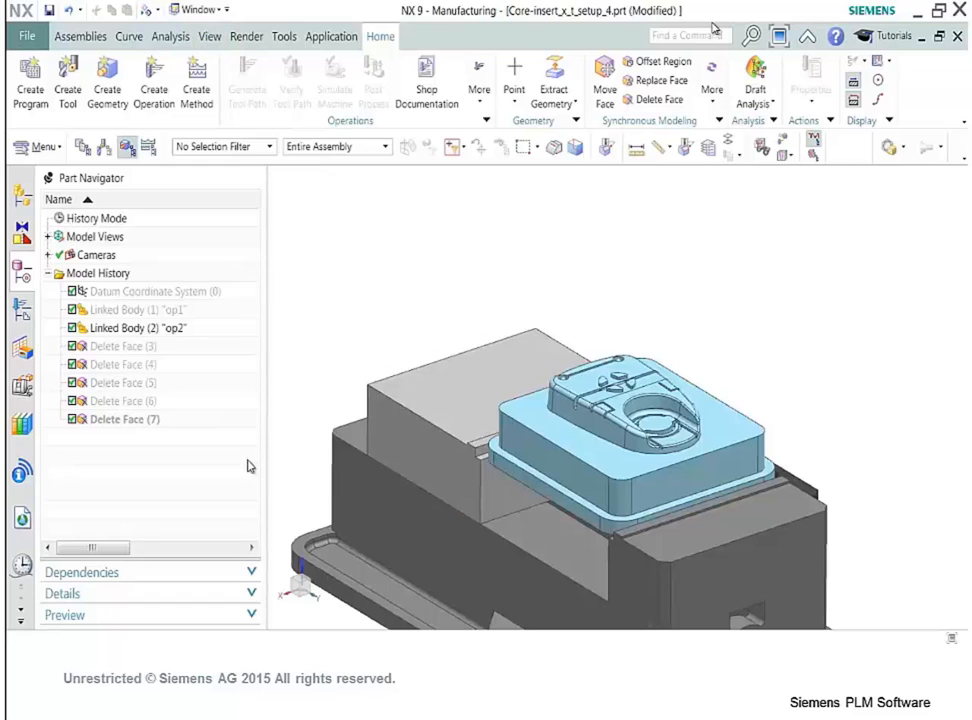
click(23, 310)
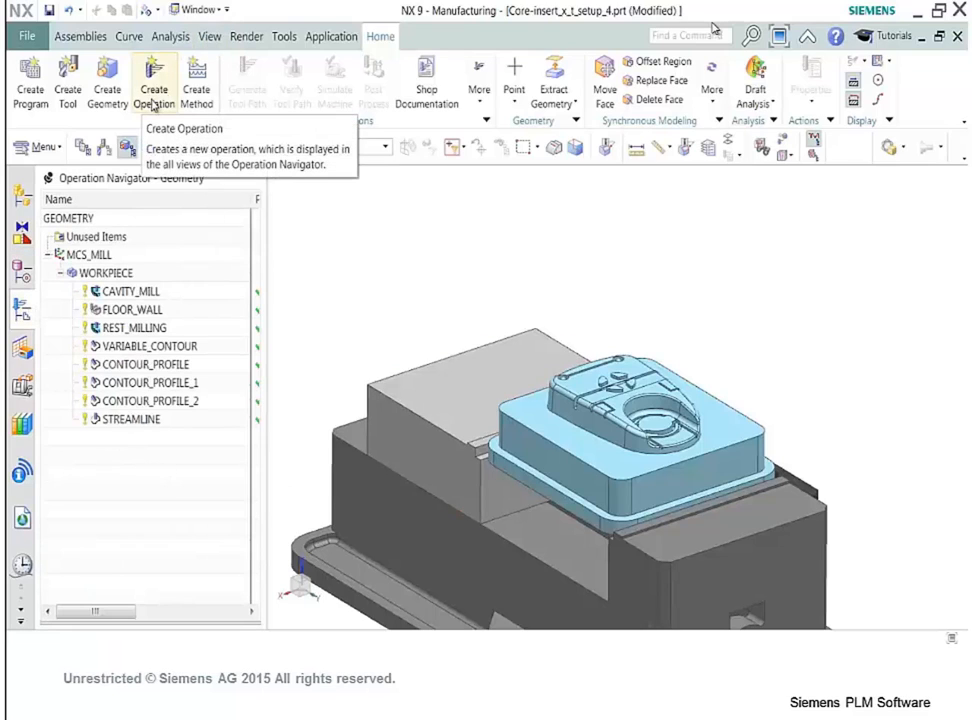
Measure the width of the long groove across the core at its side opening with Simple Distance.
scroll(558, 362, down, 5)
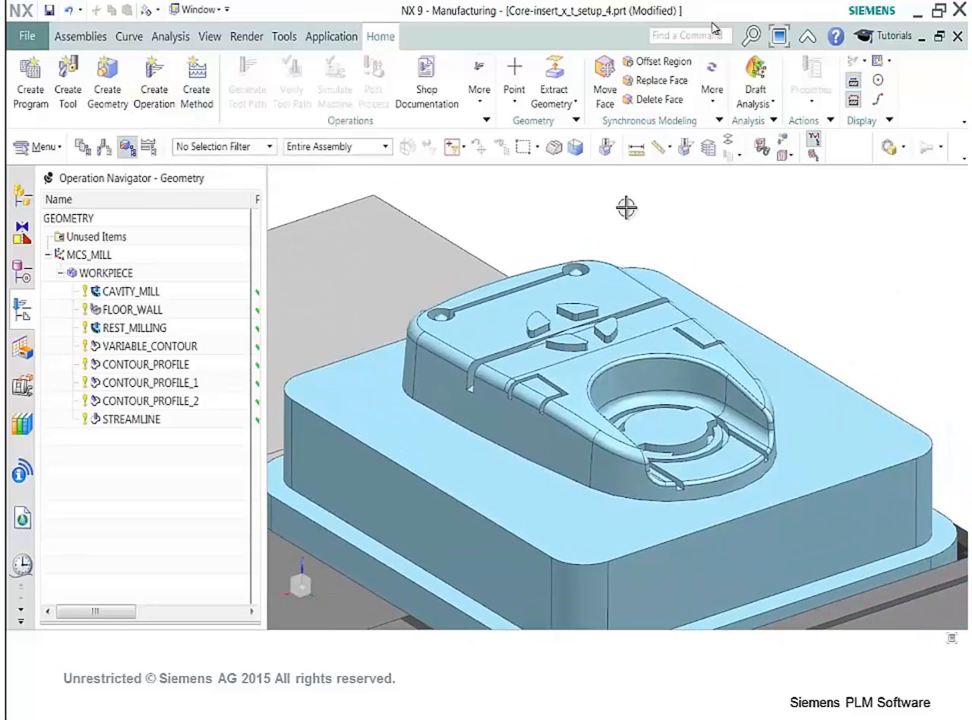
click(170, 36)
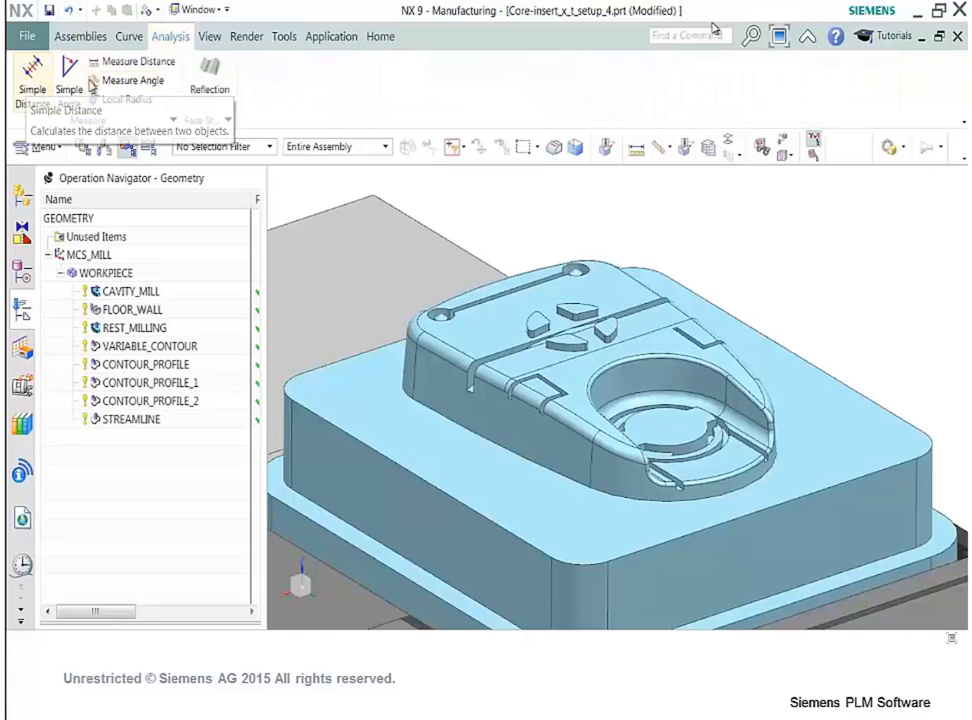
click(37, 86)
scroll(505, 400, up, 3)
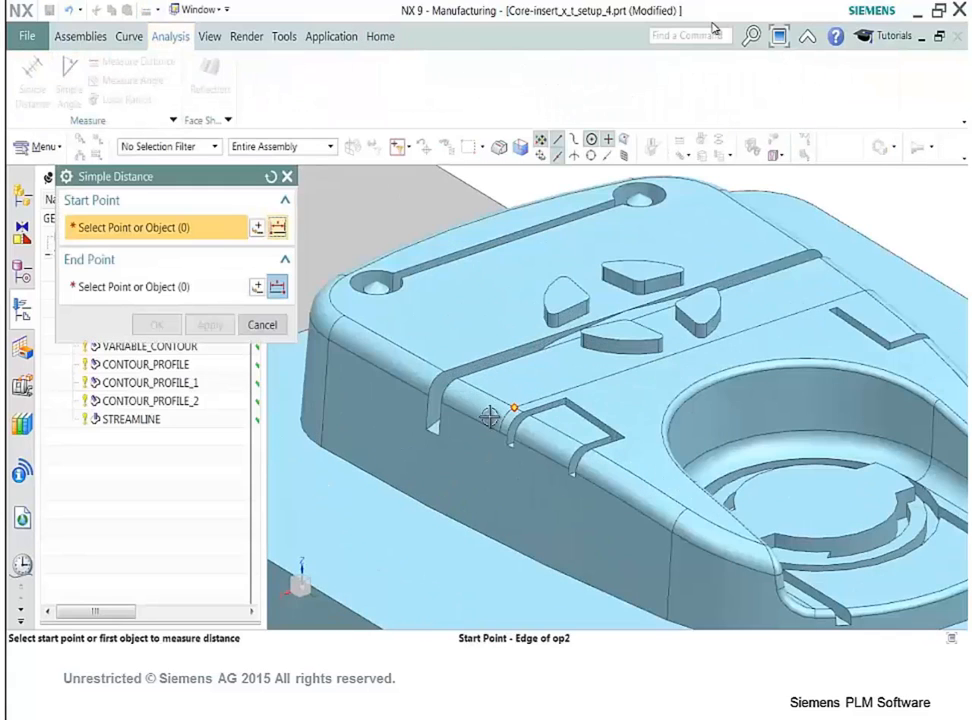
click(422, 430)
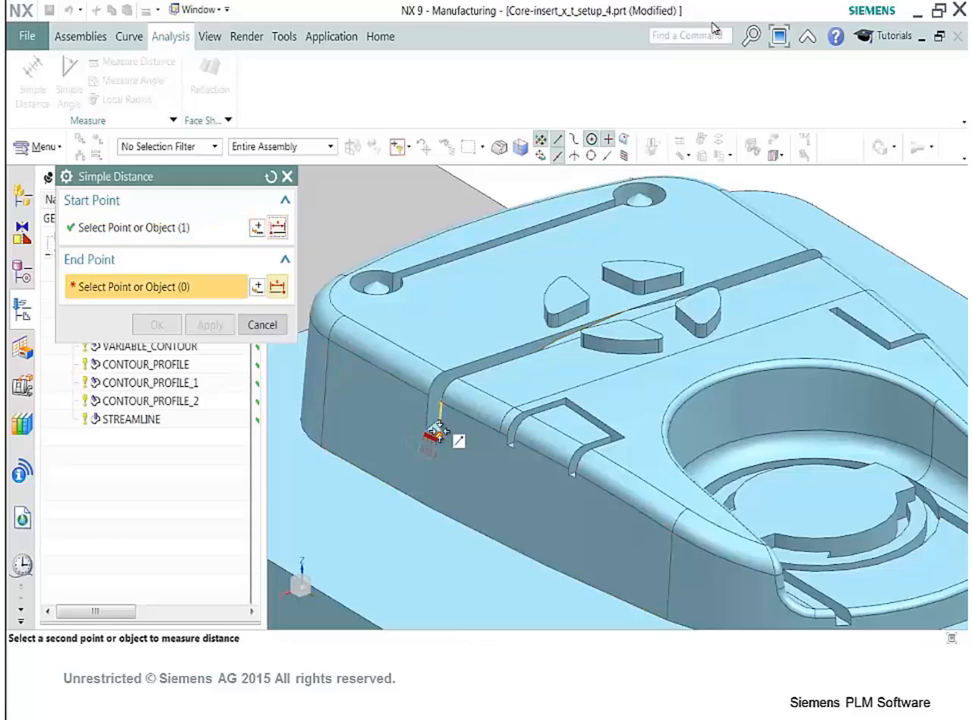
click(430, 438)
click(153, 324)
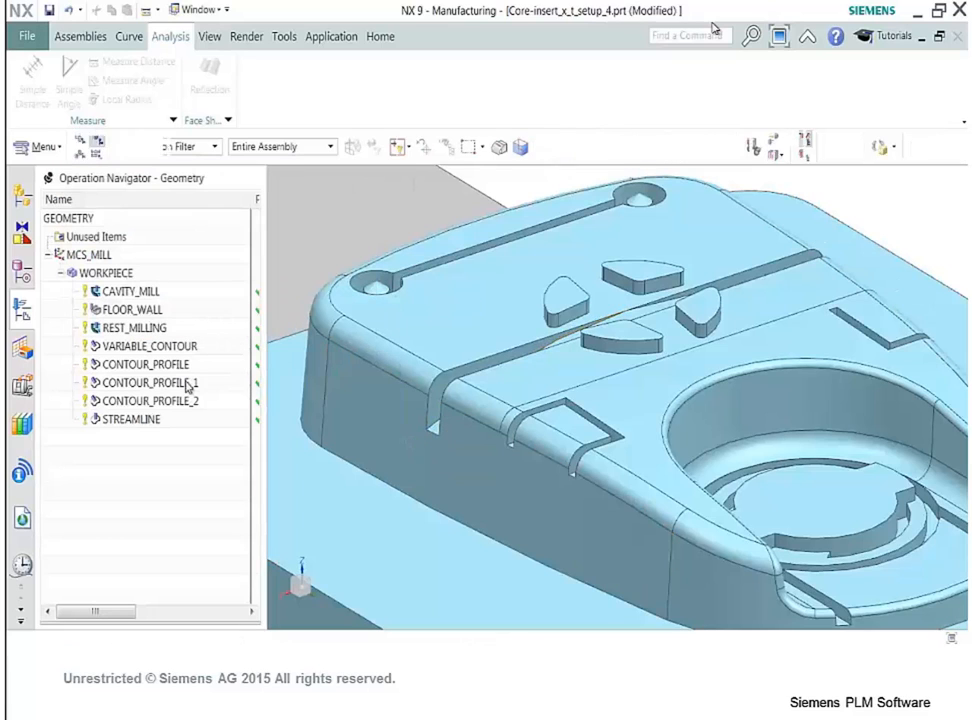
Measure the width of the adjacent narrower groove at its side opening with Simple Distance.
scroll(408, 403, up, 5)
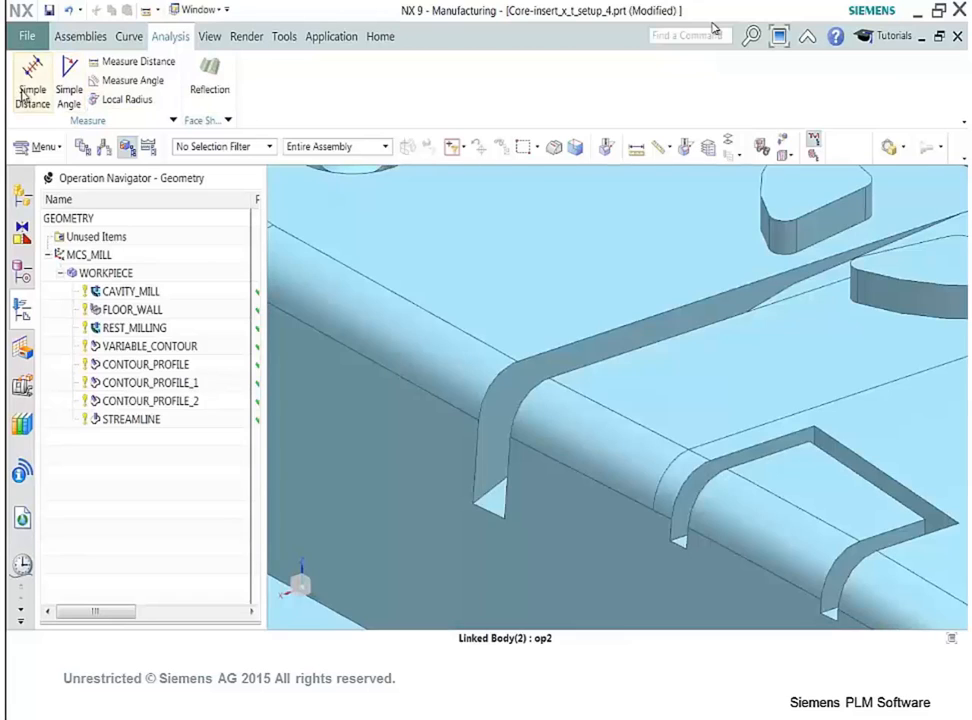
click(22, 93)
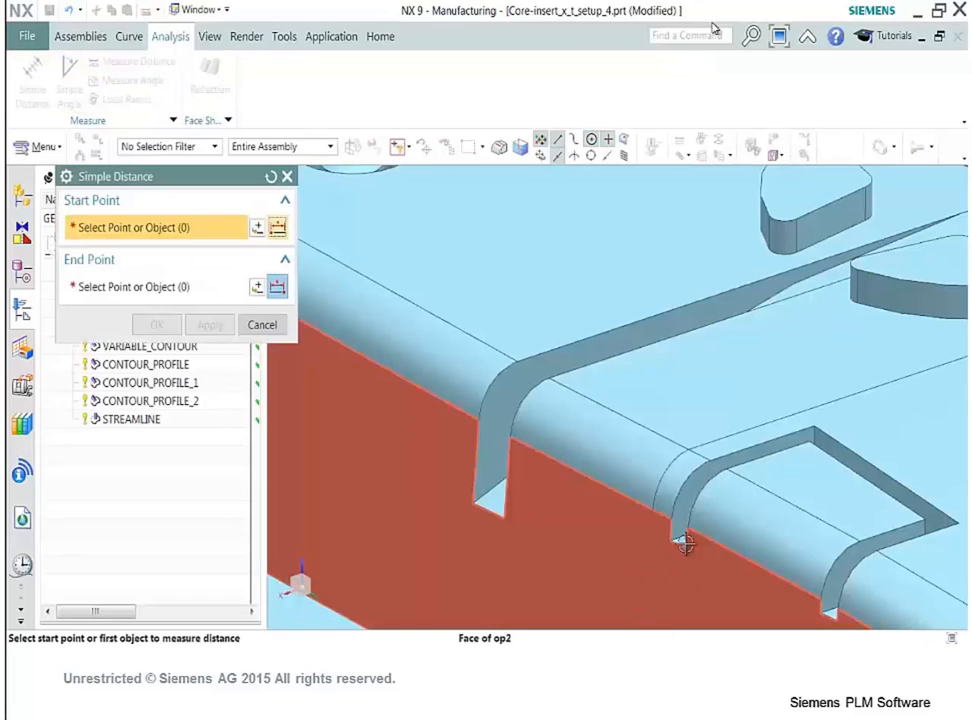
click(668, 552)
click(514, 580)
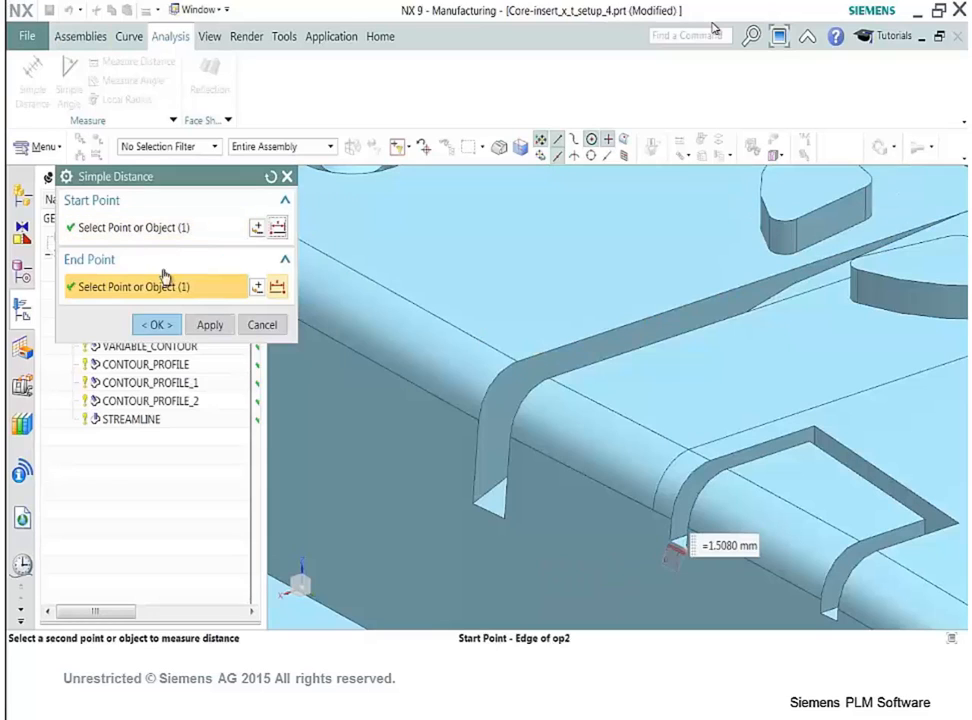
Close the distance measurement and create a tool of subtype MILL named MILL-5 in POCKET_09.
click(156, 324)
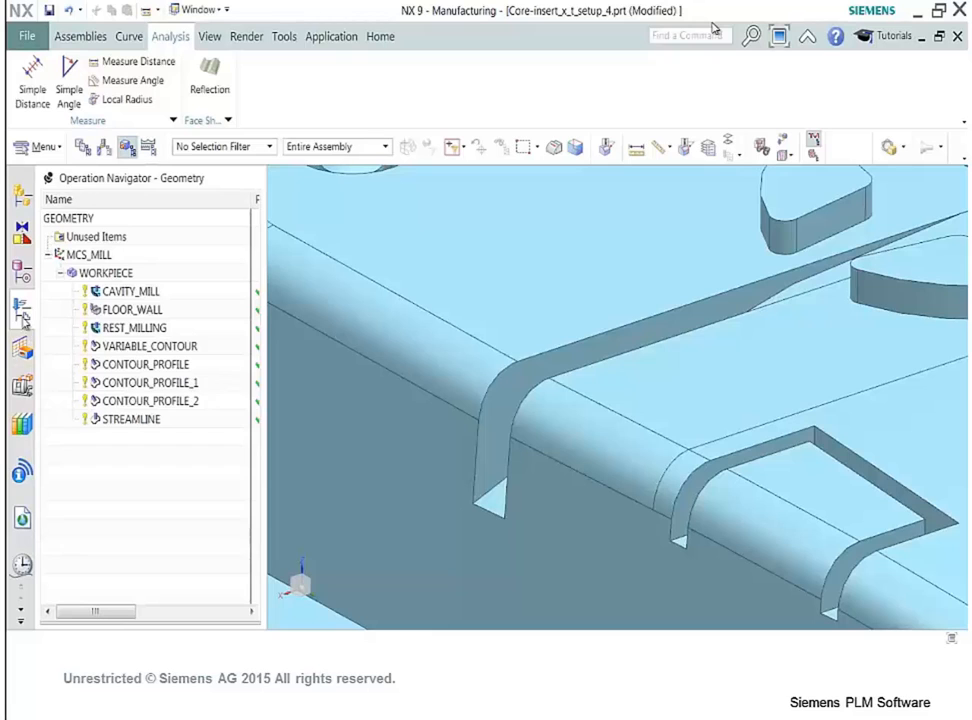
click(381, 37)
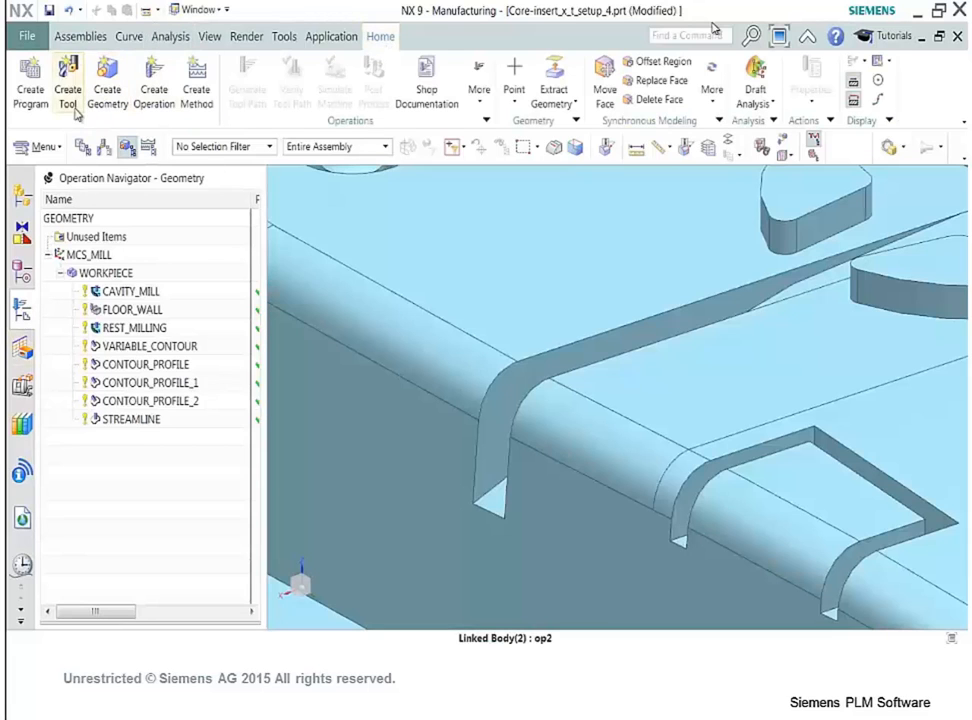
click(75, 112)
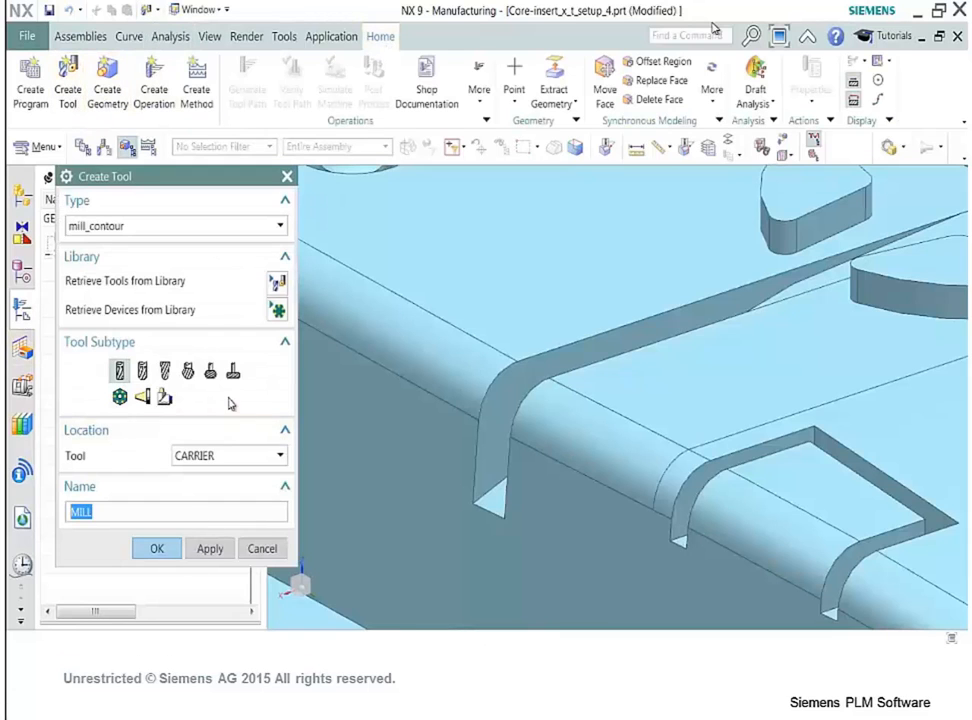
click(122, 377)
click(258, 458)
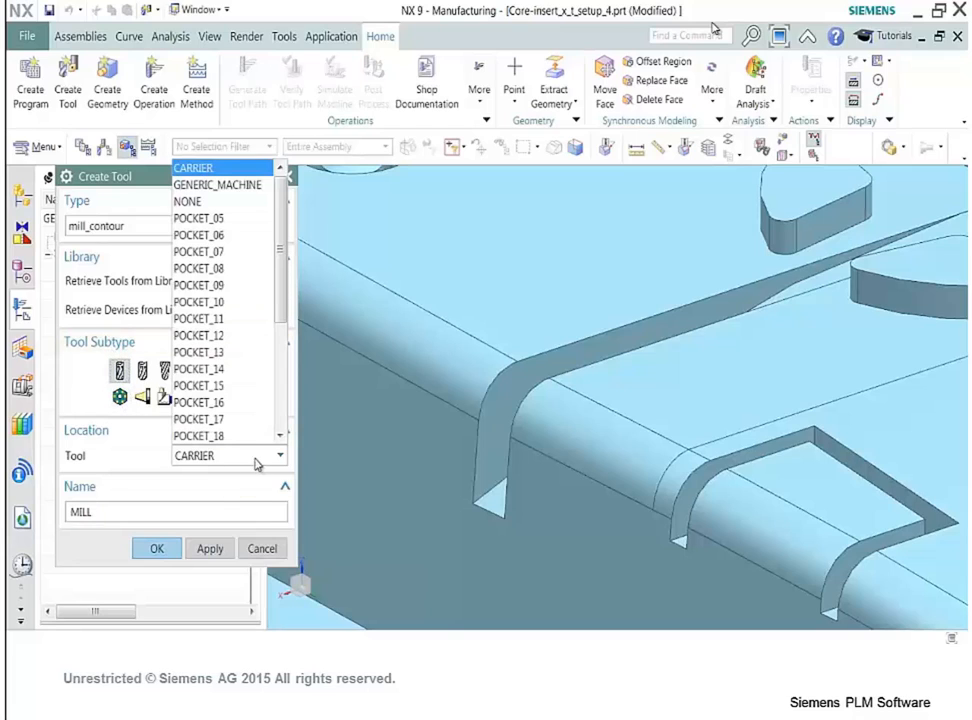
click(250, 285)
click(102, 514)
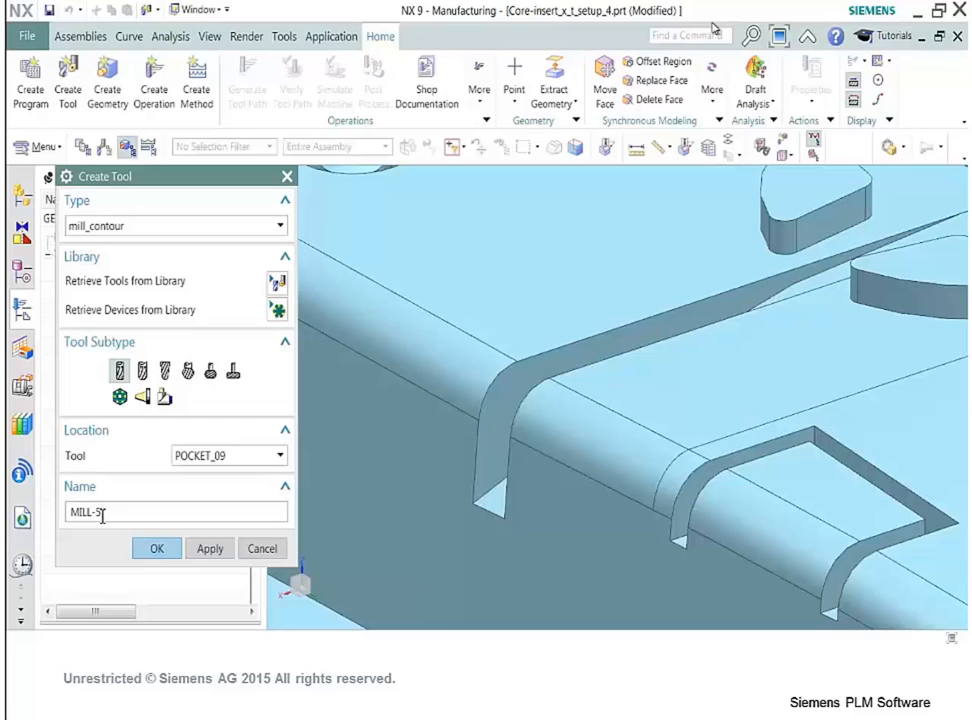
key(Return)
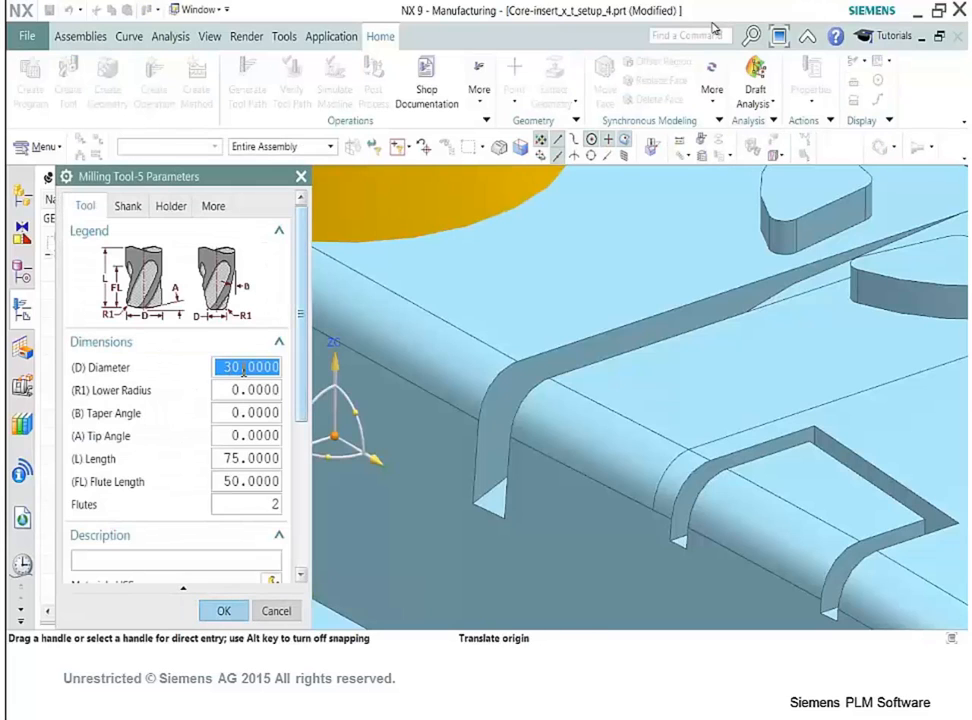
Set the new milling tool's diameter to 5 mm and accept its parameters.
drag(239, 368, 207, 369)
text(5)
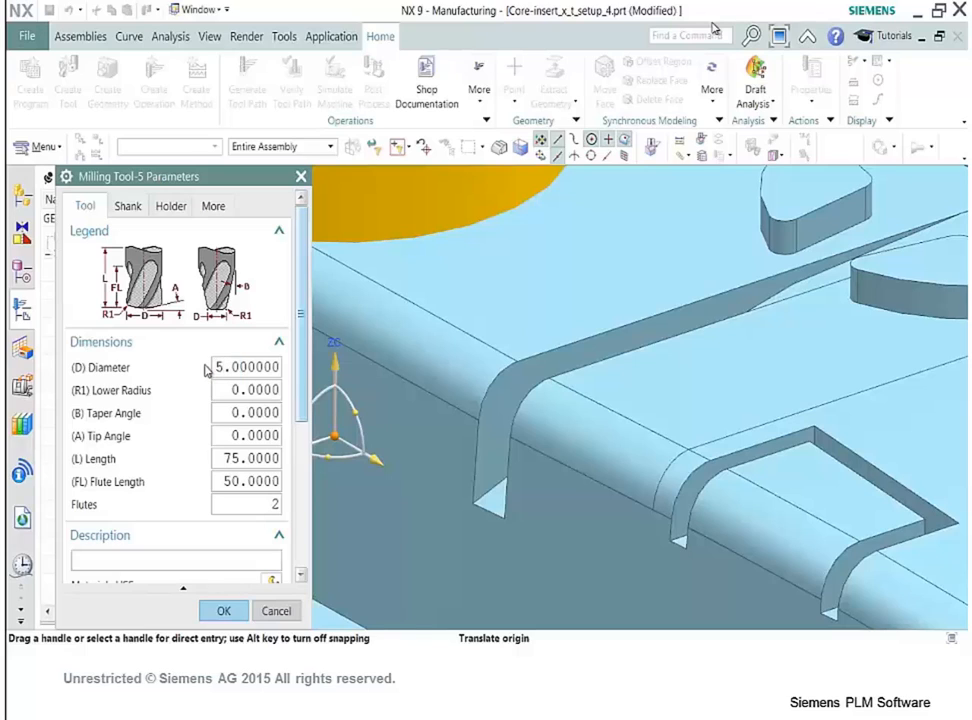
key(Return)
click(224, 611)
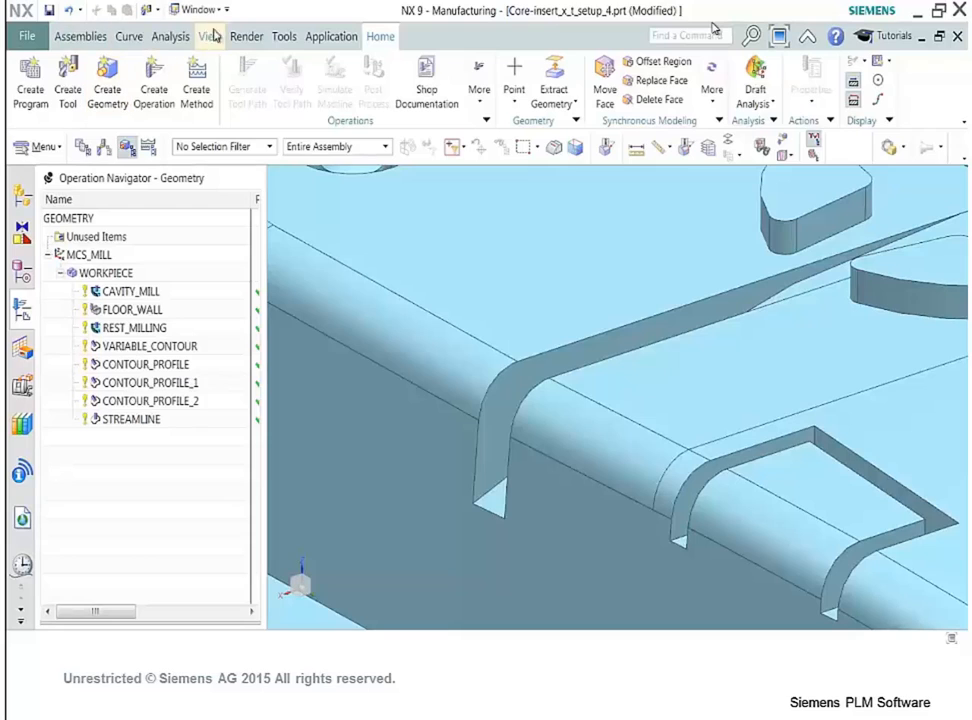
Measure the long groove's width again at its side opening with Simple Distance, discarding the measurement.
click(167, 38)
click(30, 75)
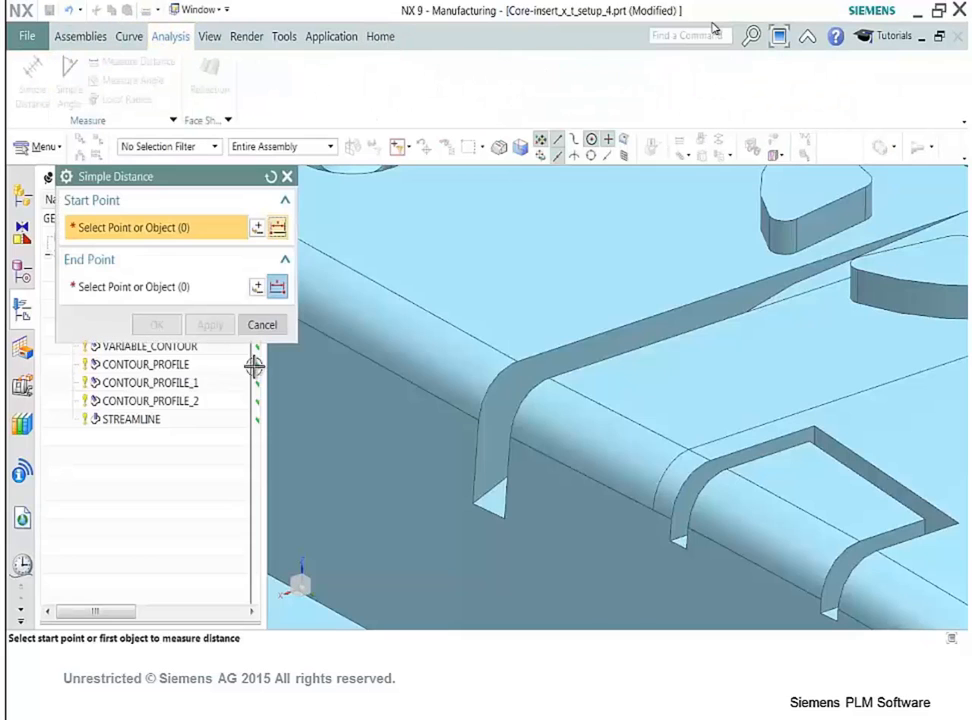
click(474, 509)
click(362, 271)
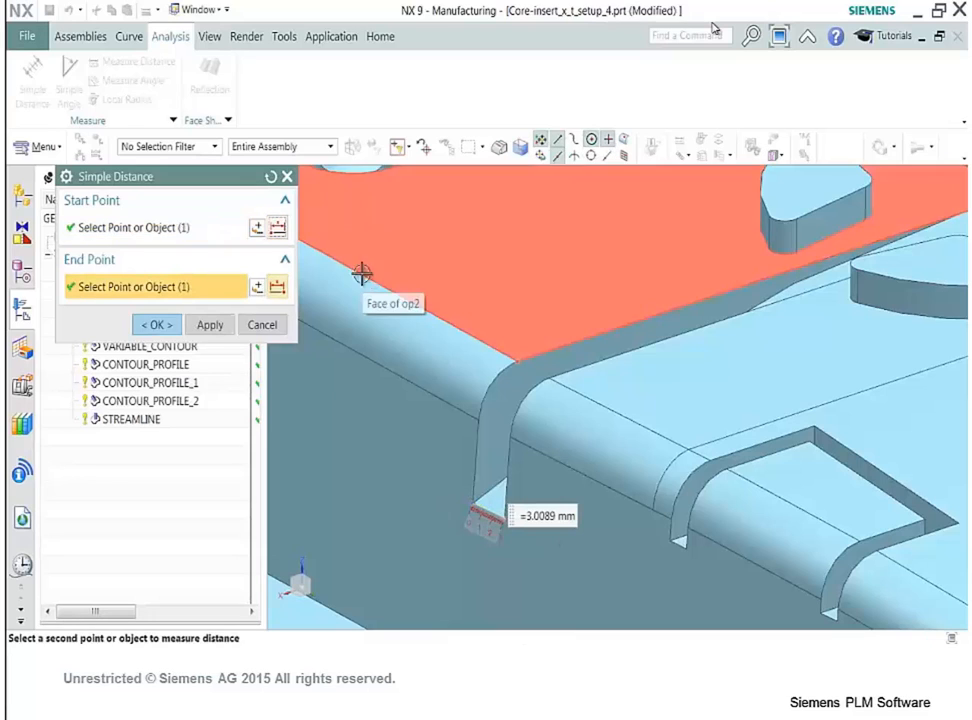
click(261, 323)
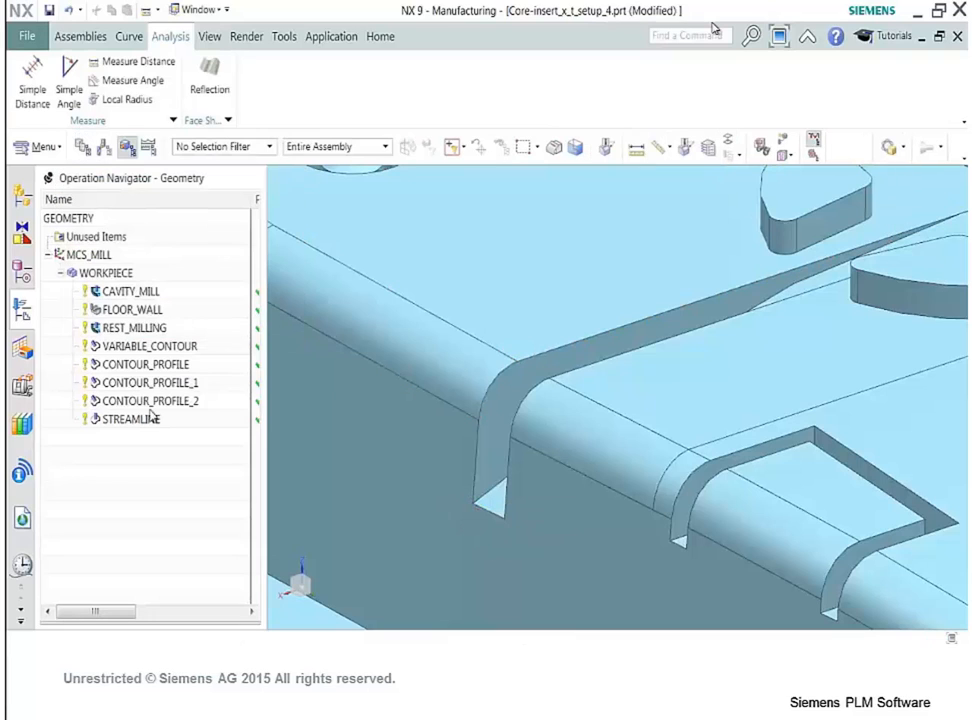
Edit MILL-5 under POCKET_09 in the Machine Tool view, setting its diameter to 3 mm and length to 55 mm.
click(103, 147)
scroll(137, 474, down, 2)
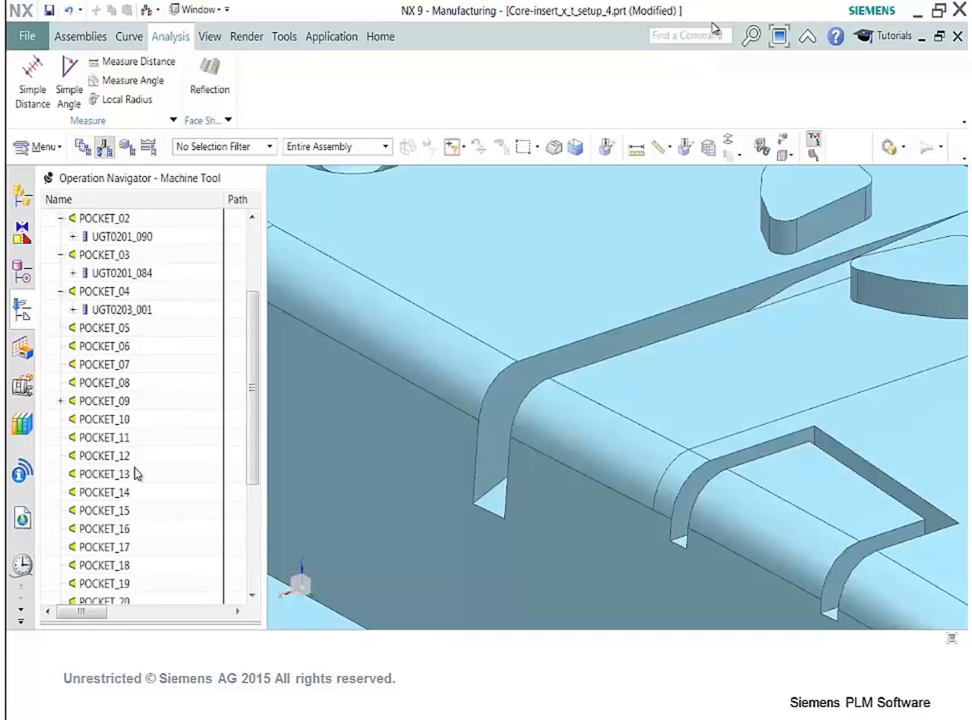
click(60, 401)
double_click(85, 419)
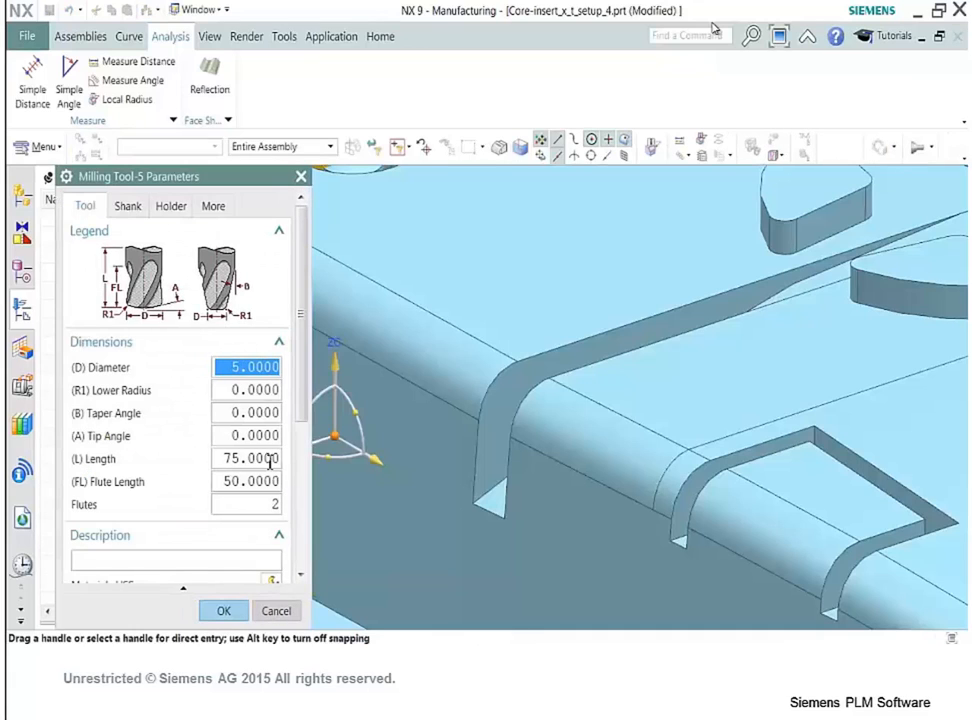
click(240, 367)
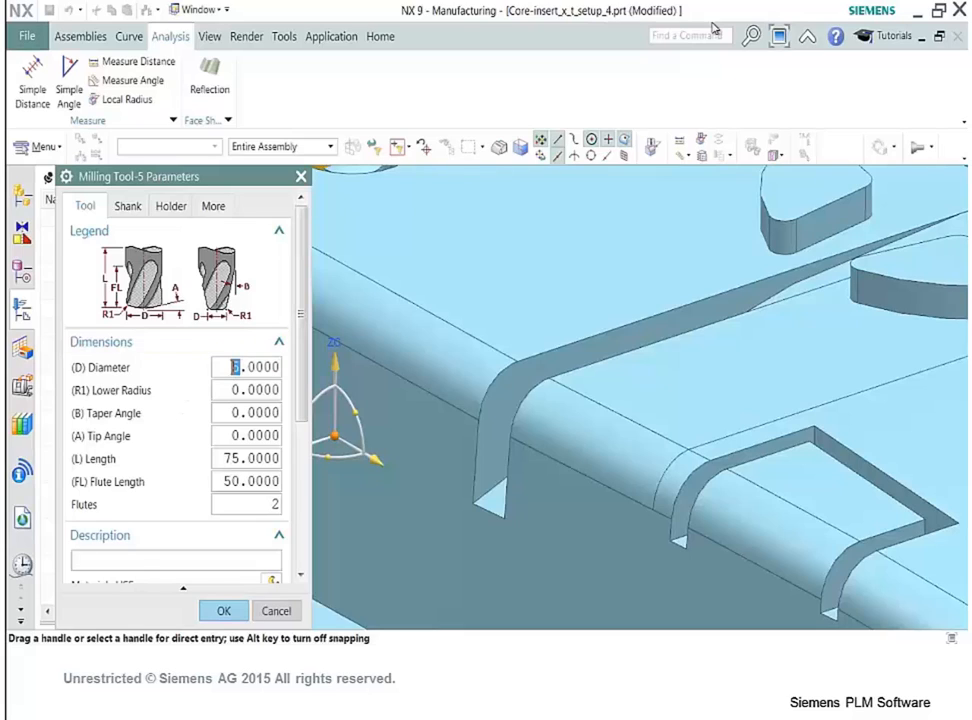
text(3)
drag(240, 458, 224, 458)
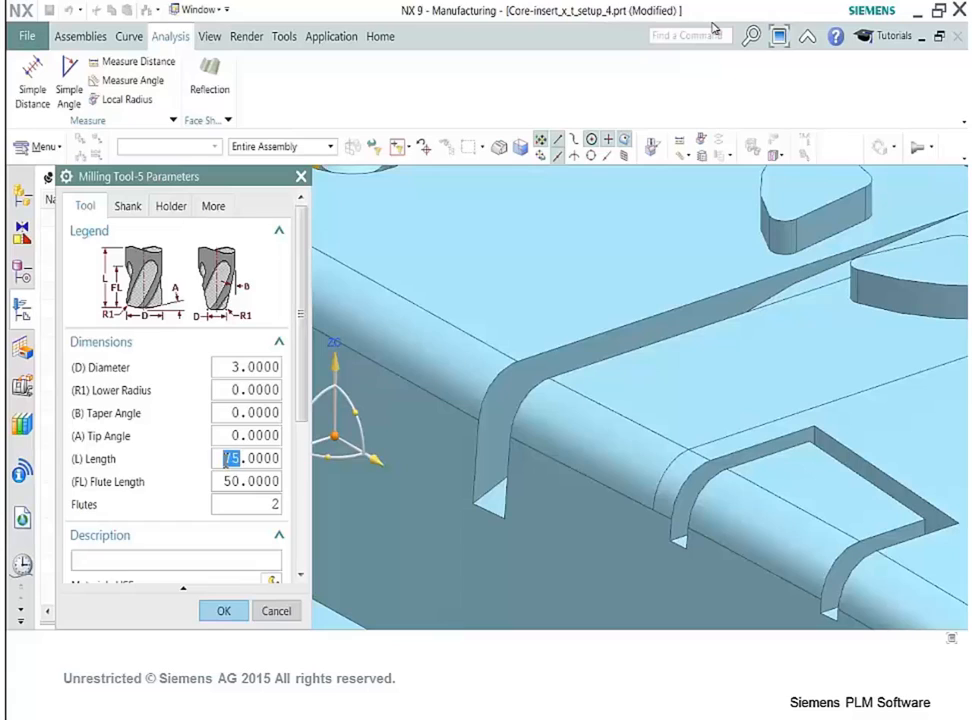
text(55)
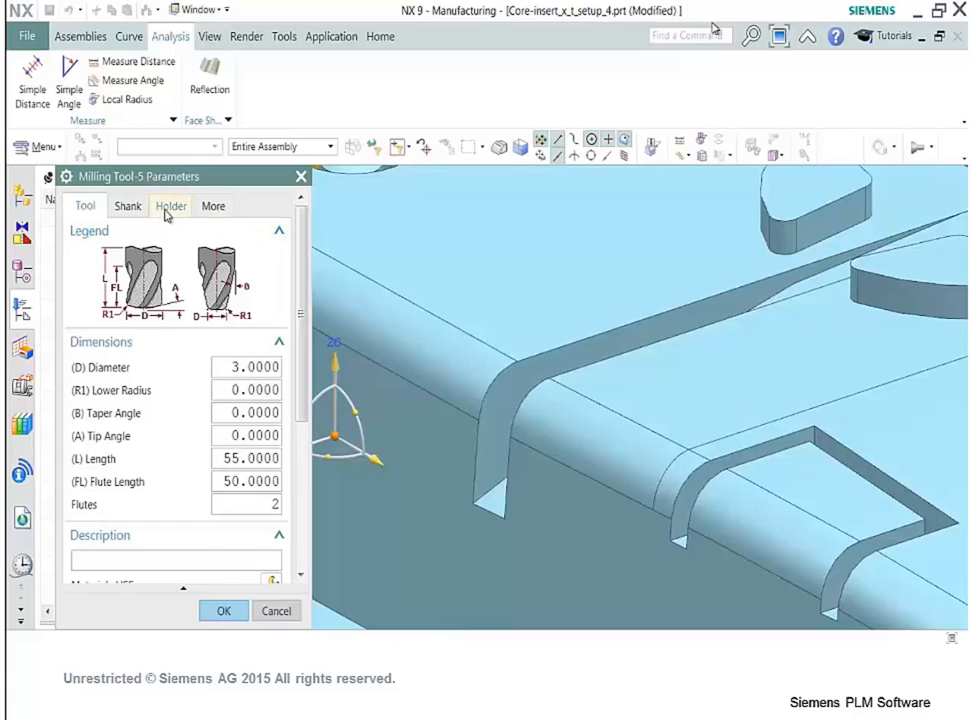
Define a shank for the tool with a 12 mm diameter and 35 mm length, and accept the parameters.
click(129, 209)
click(77, 255)
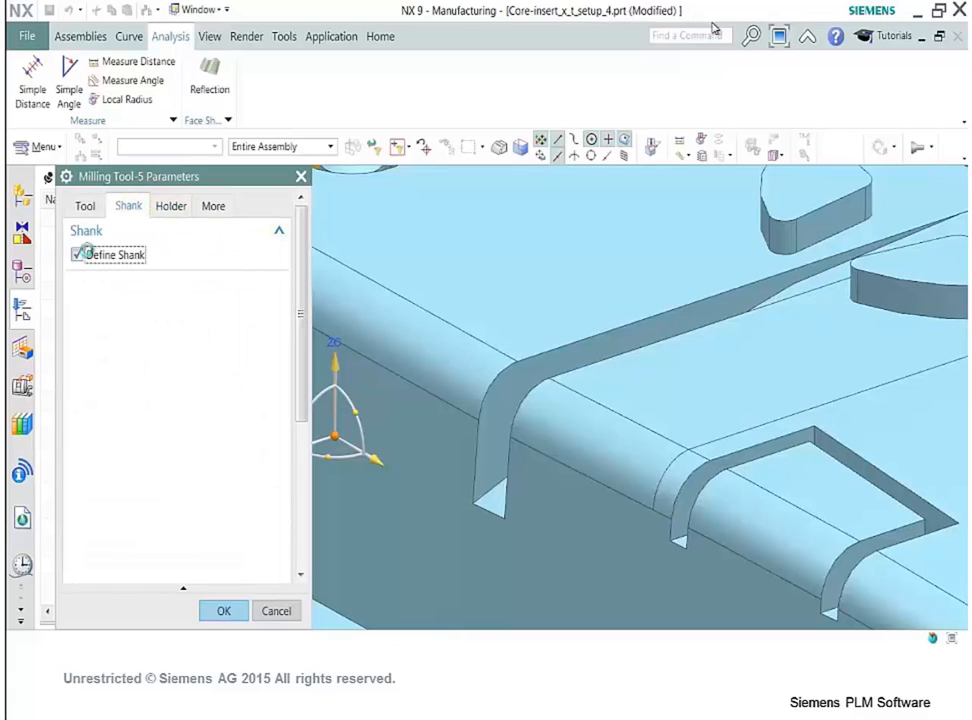
drag(242, 421, 222, 420)
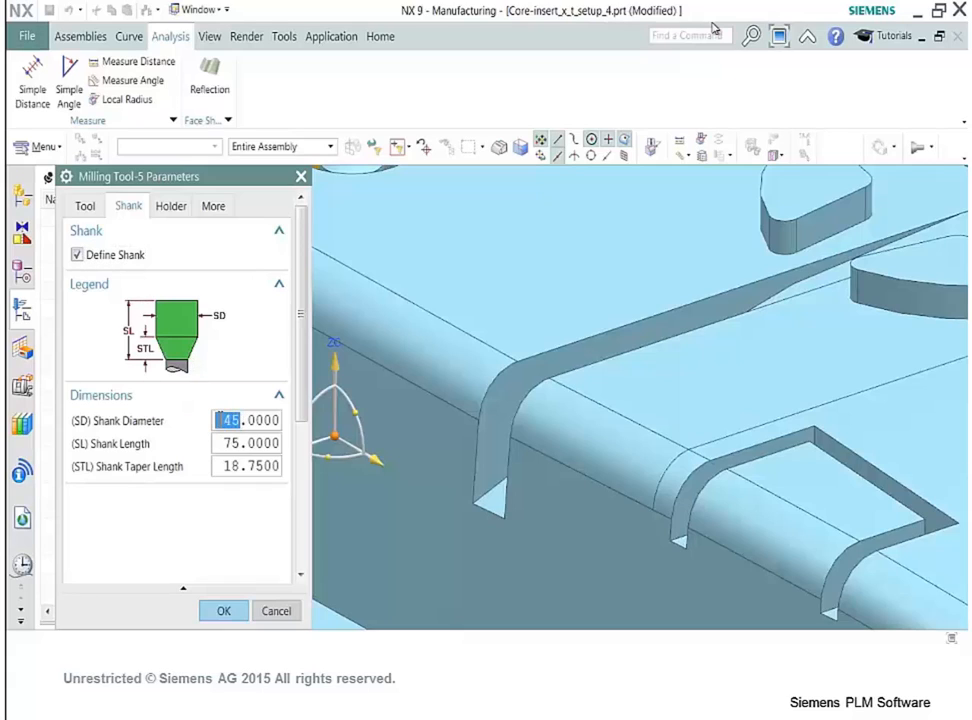
text(12)
drag(240, 449, 225, 444)
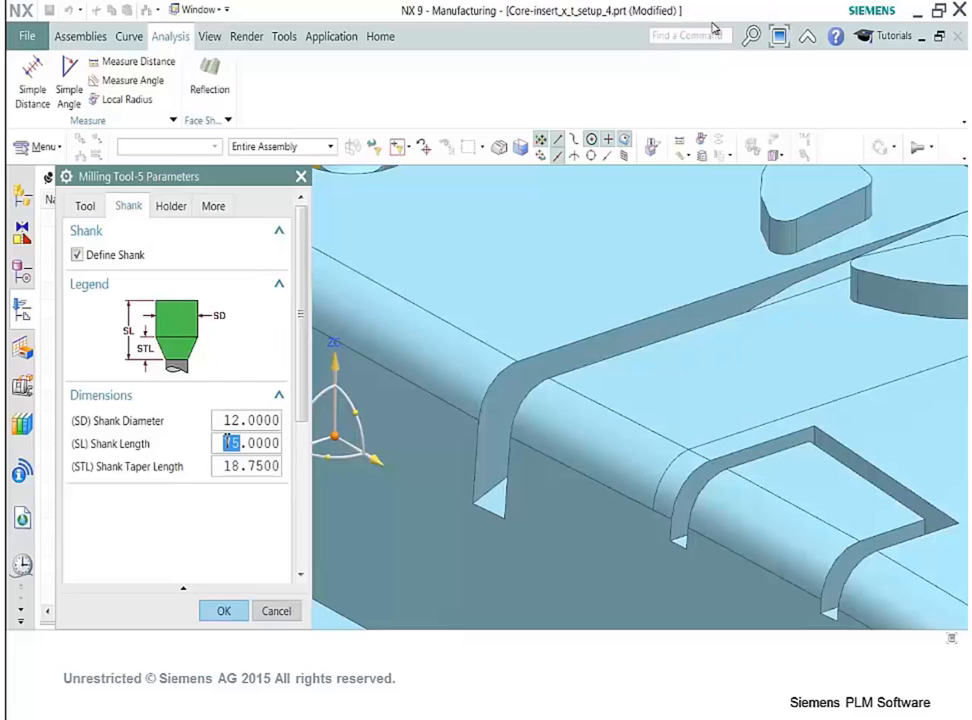
text(35)
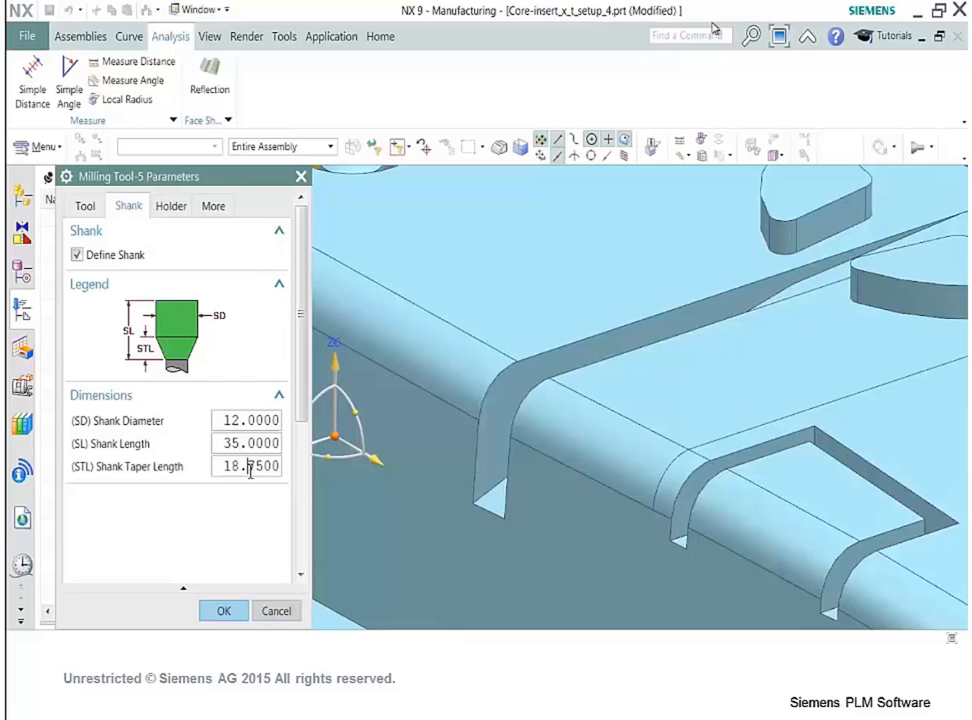
click(224, 610)
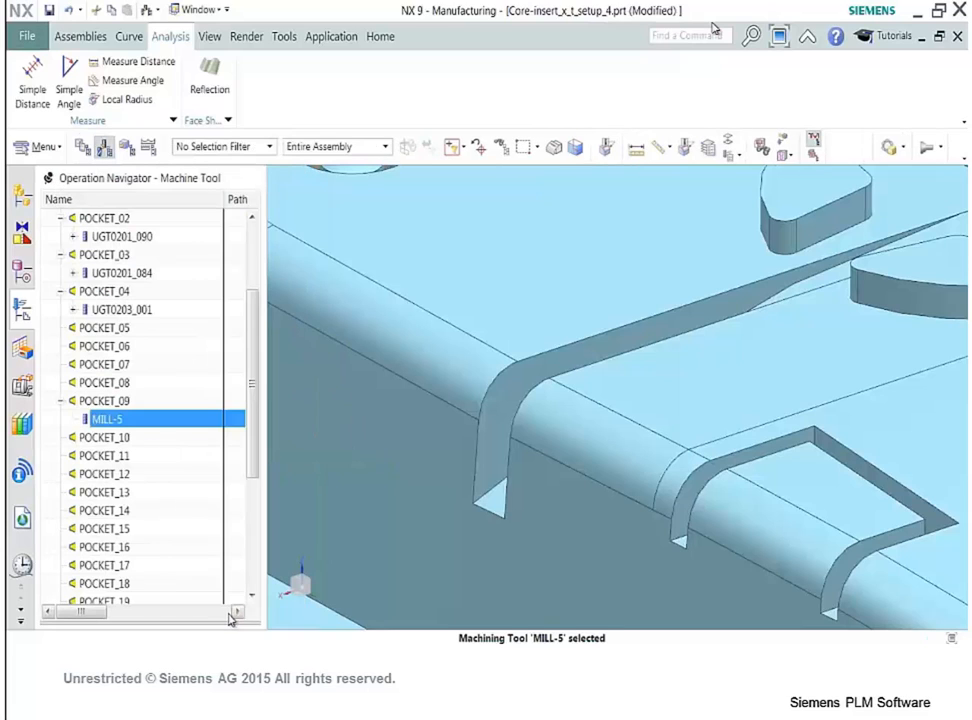
Bring up the available commands for the MILL-5 tool under POCKET_09.
right_click(110, 427)
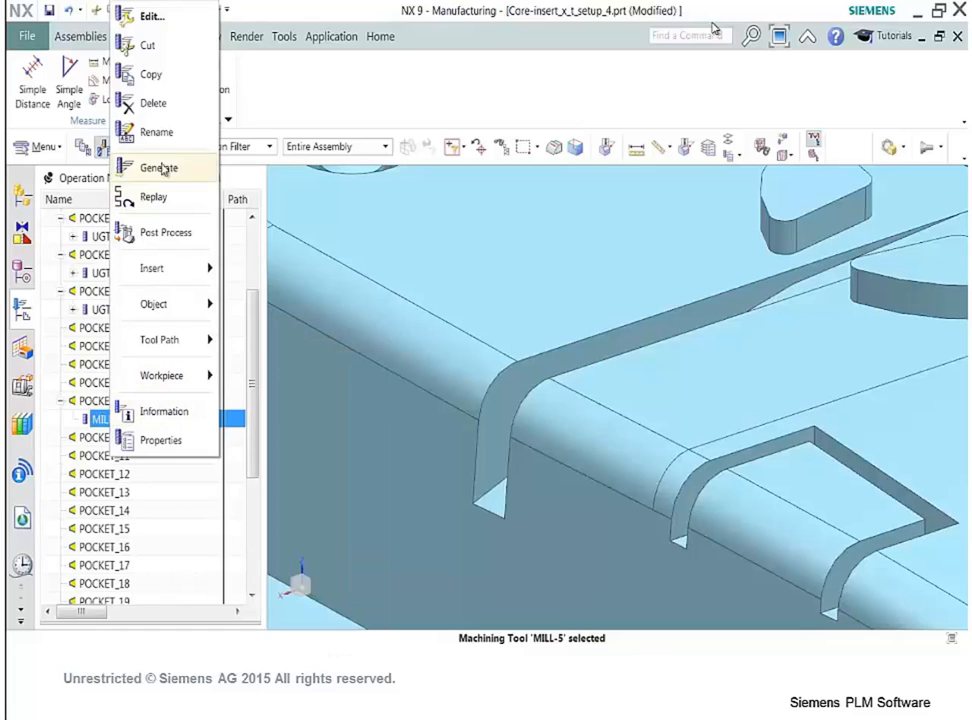
Rename the MILL-5 tool under POCKET_09 as MILL-3MM.
click(157, 133)
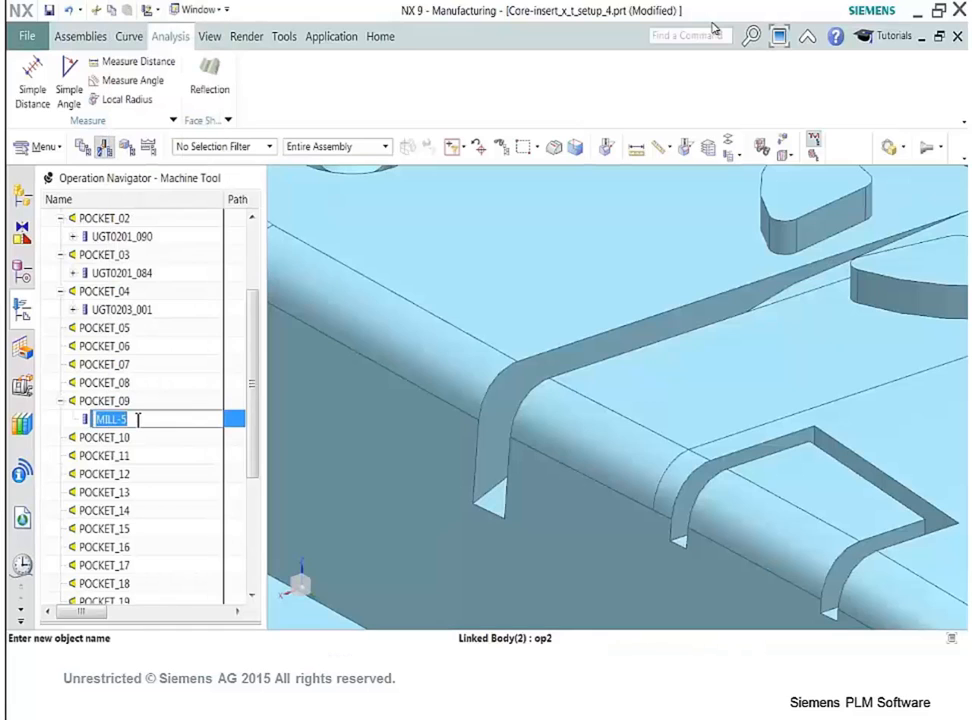
click(138, 419)
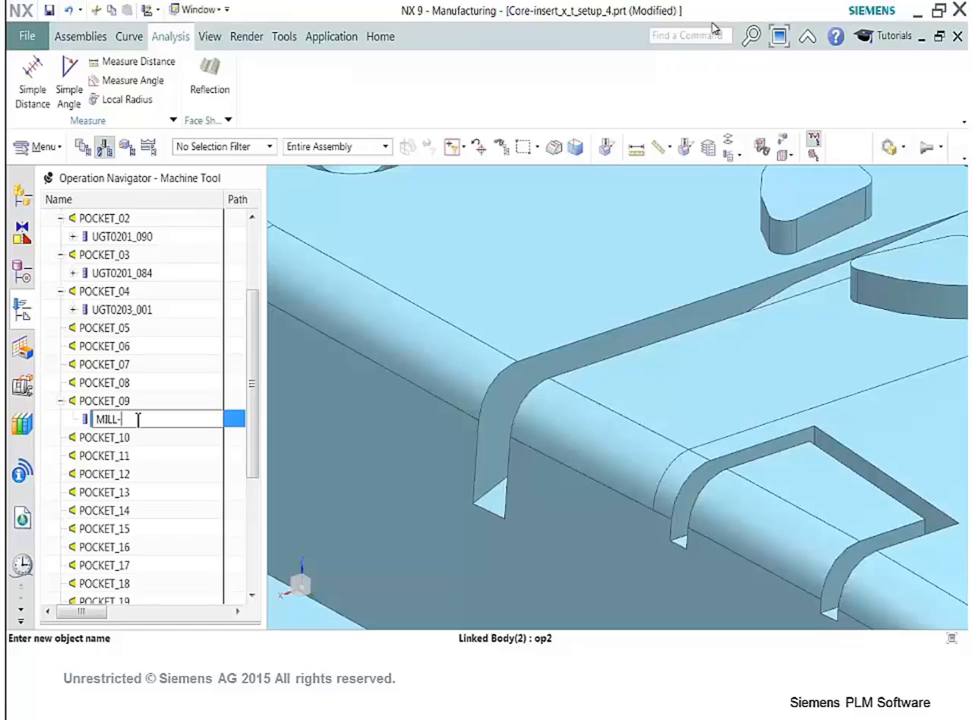
click(150, 475)
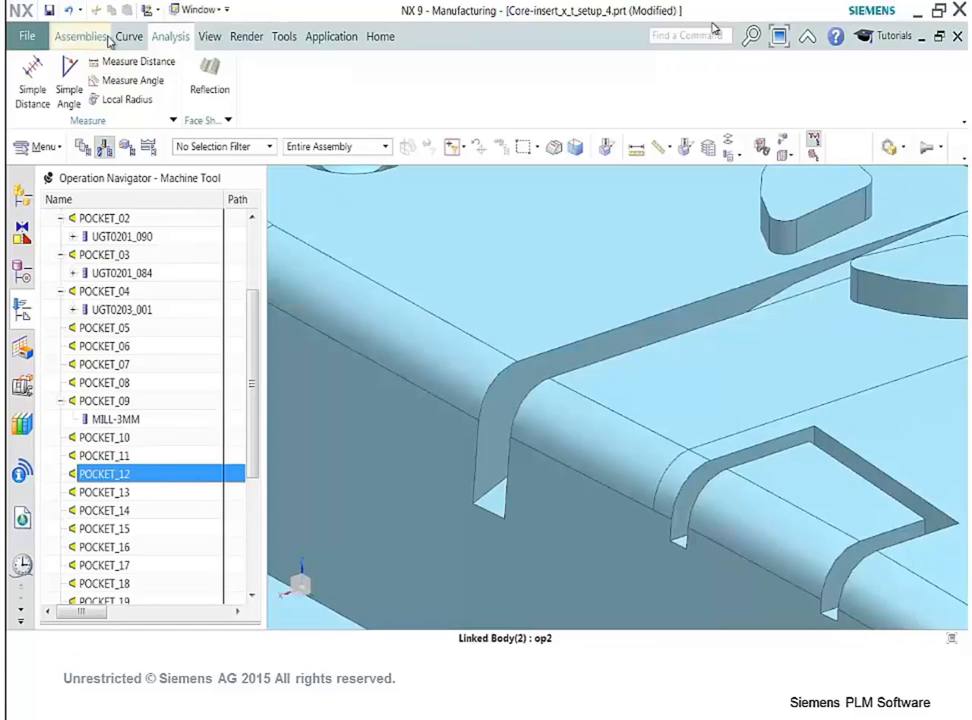
Create a mill_contour milling tool named MILL-1.375mm located in POCKET_10.
click(386, 37)
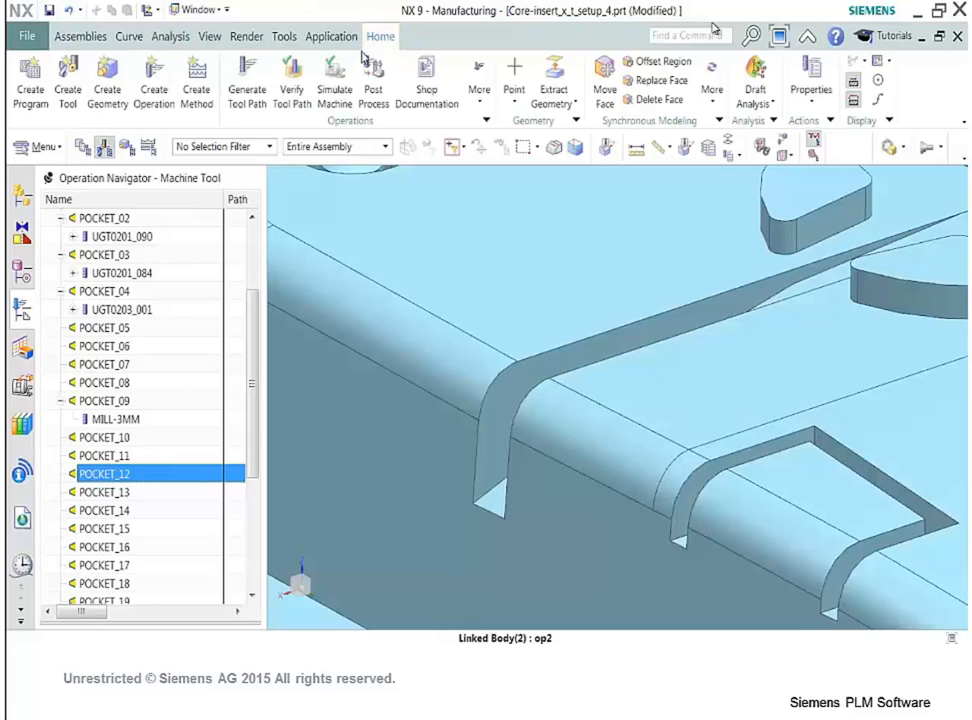
click(67, 78)
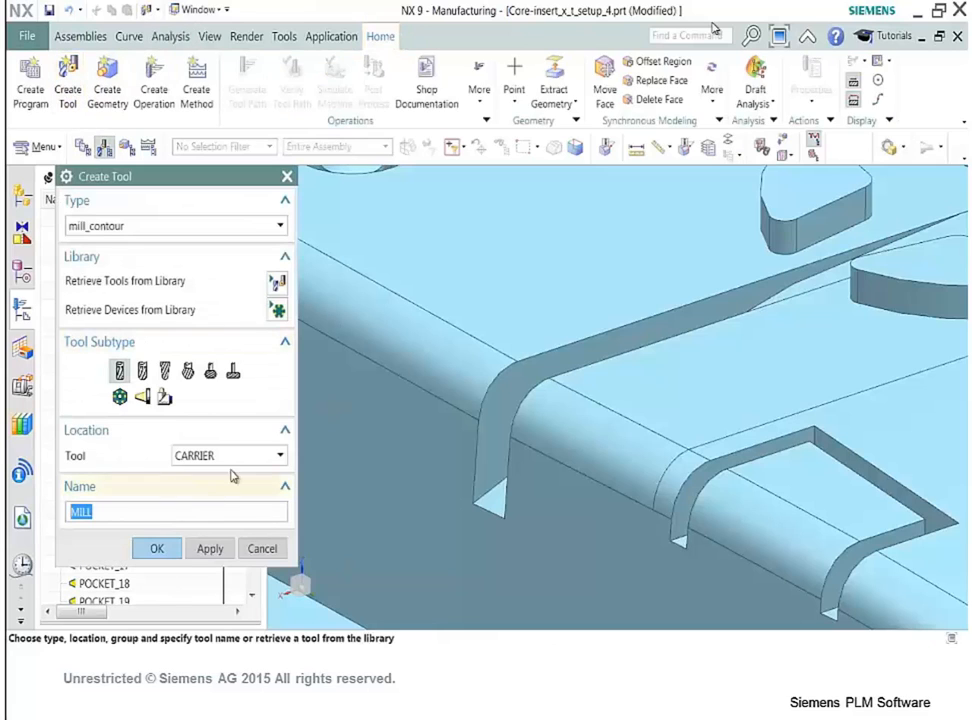
click(278, 456)
click(228, 286)
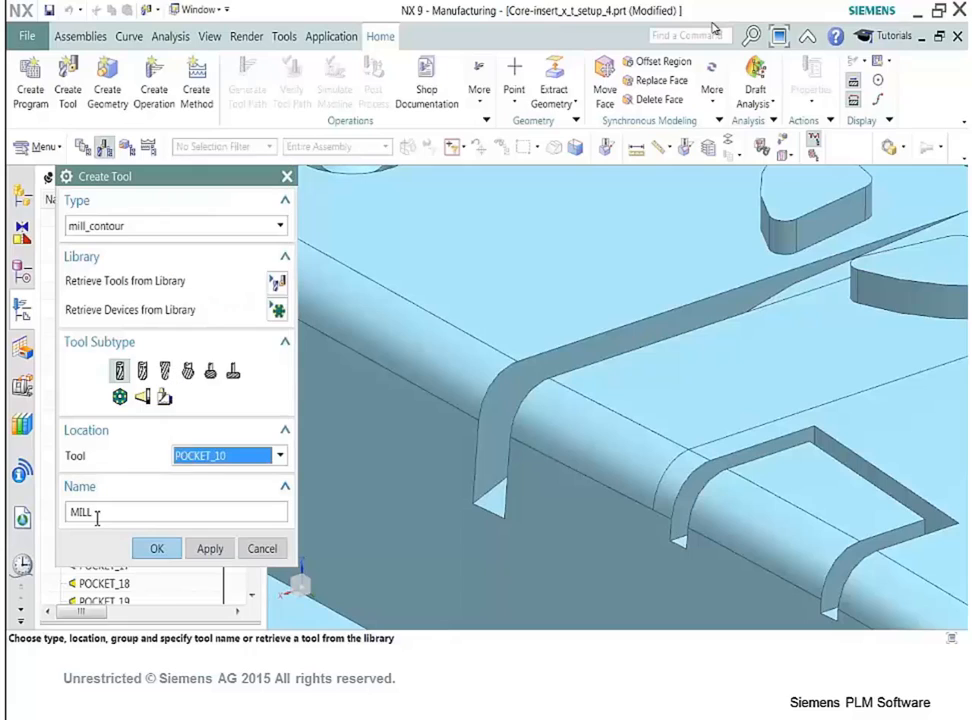
click(98, 513)
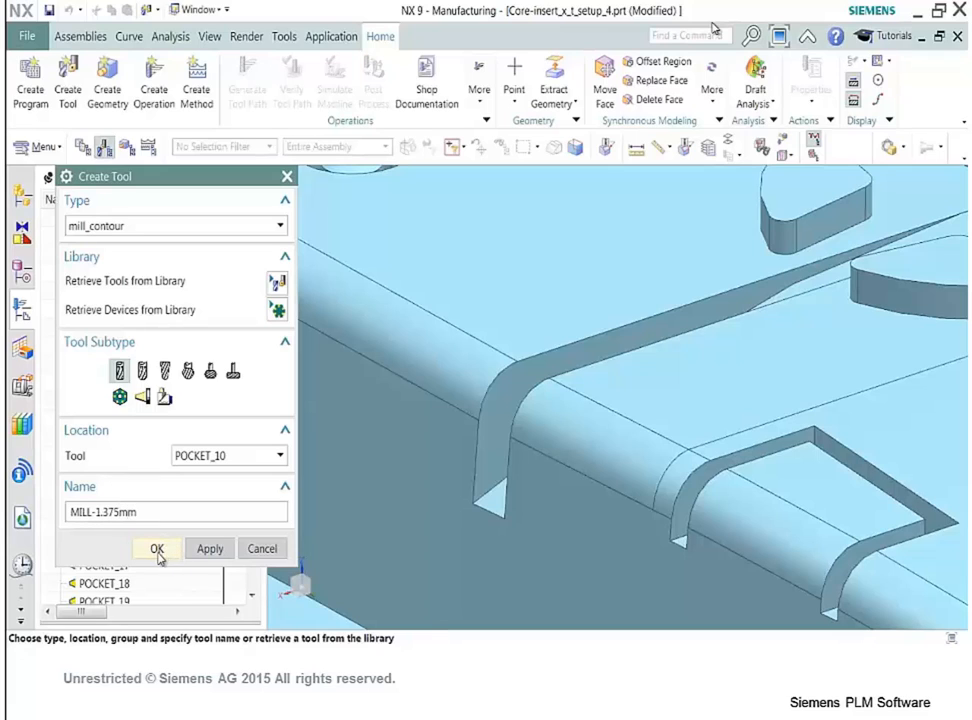
click(157, 549)
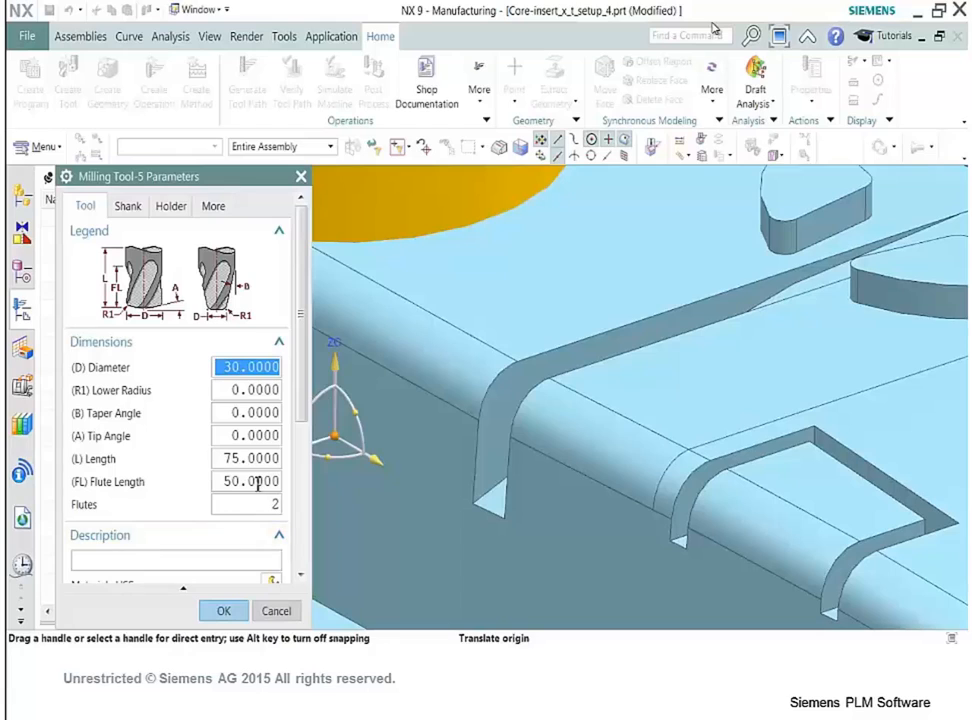
Set the new mill's diameter to 1.375 mm, its length to 20 mm and its flute length to 12 mm.
text(1.375)
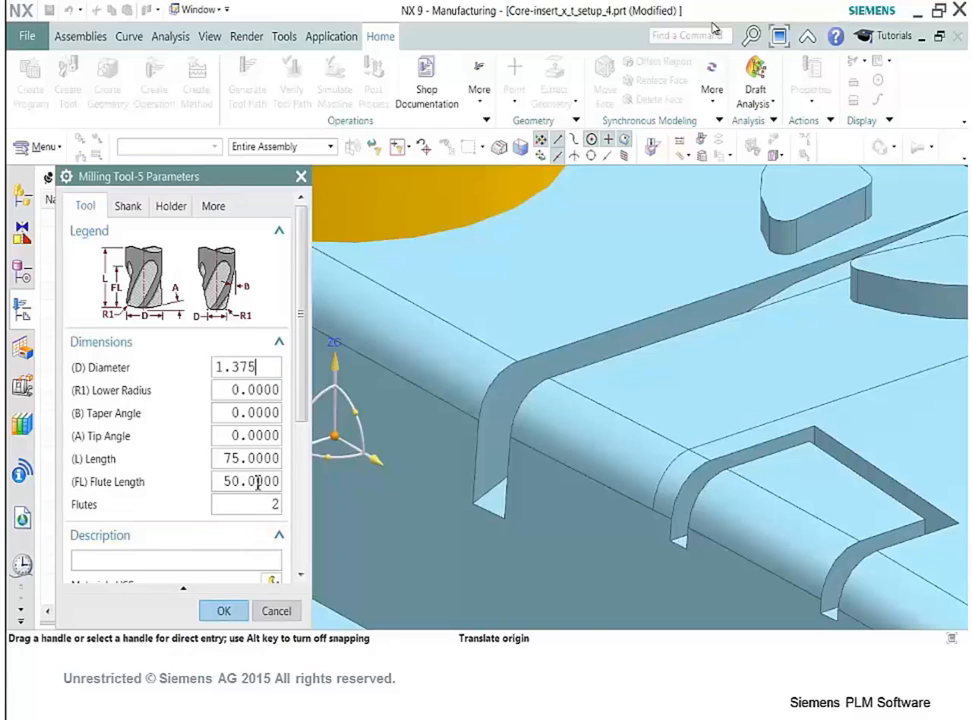
click(233, 458)
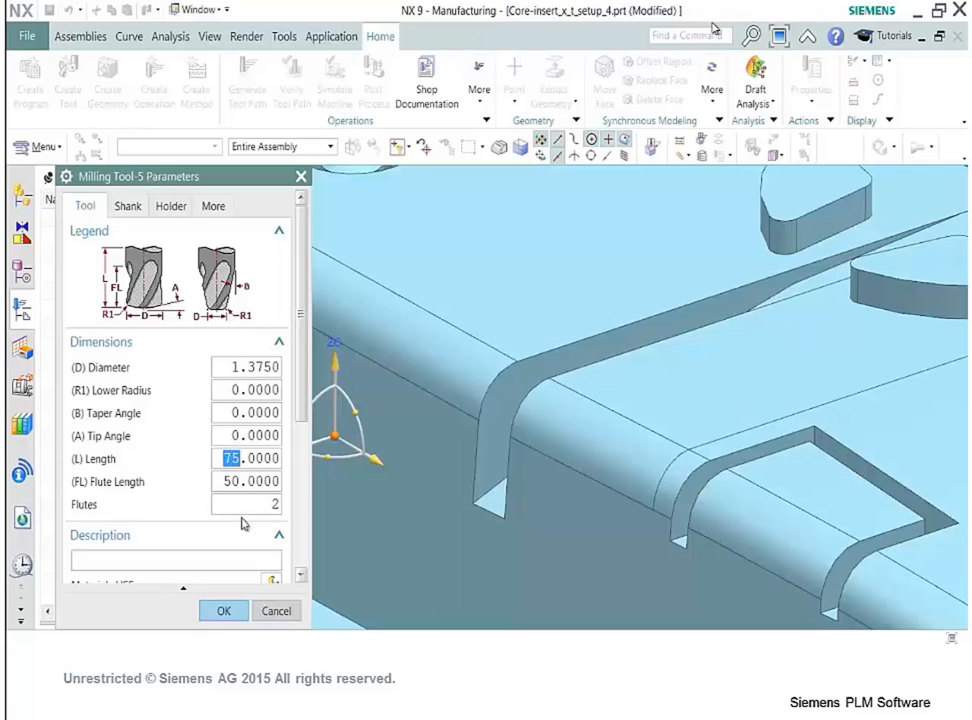
text(35)
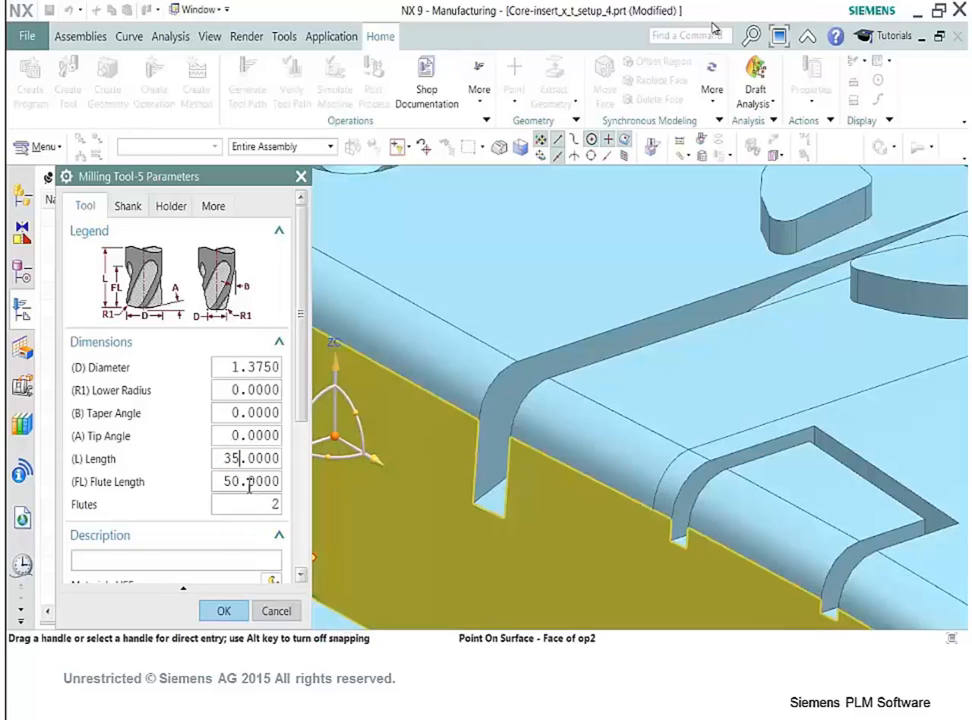
click(246, 482)
text(02)
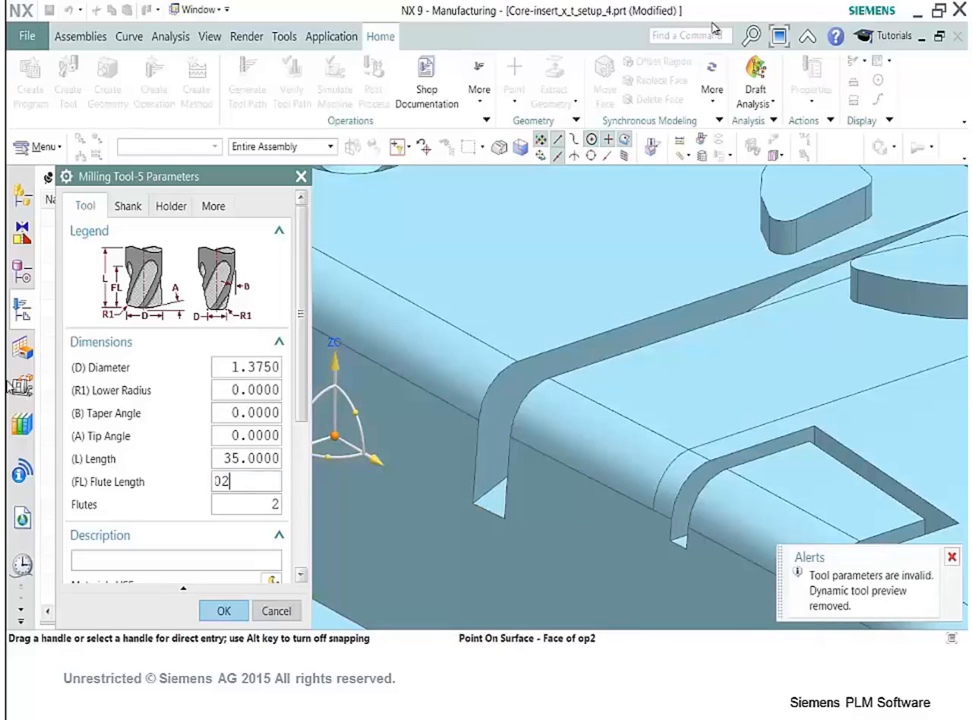
double_click(246, 484)
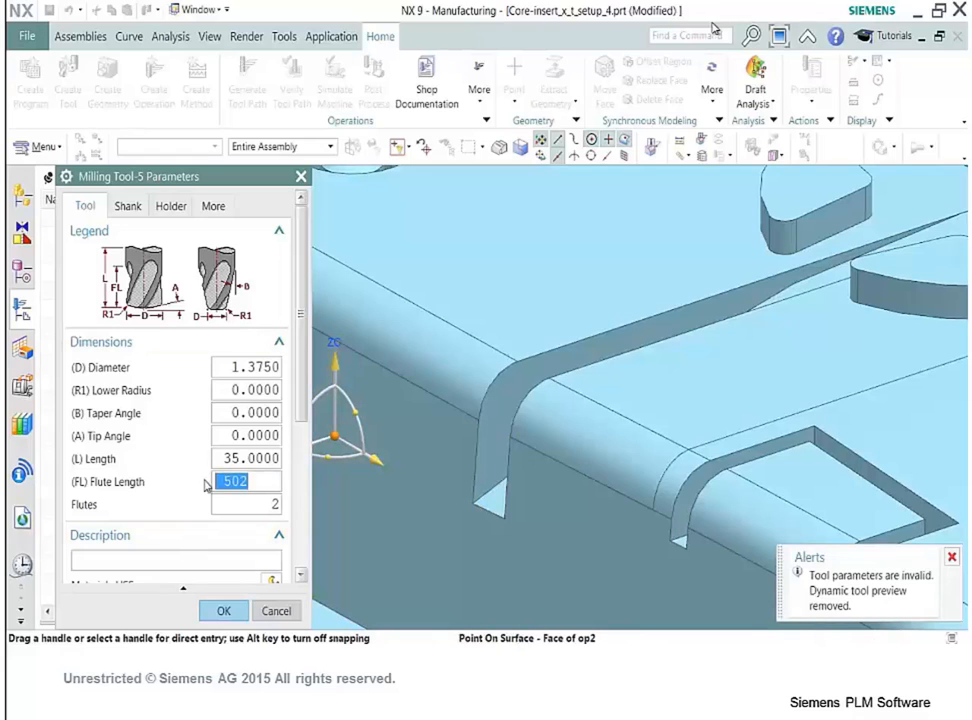
text(12)
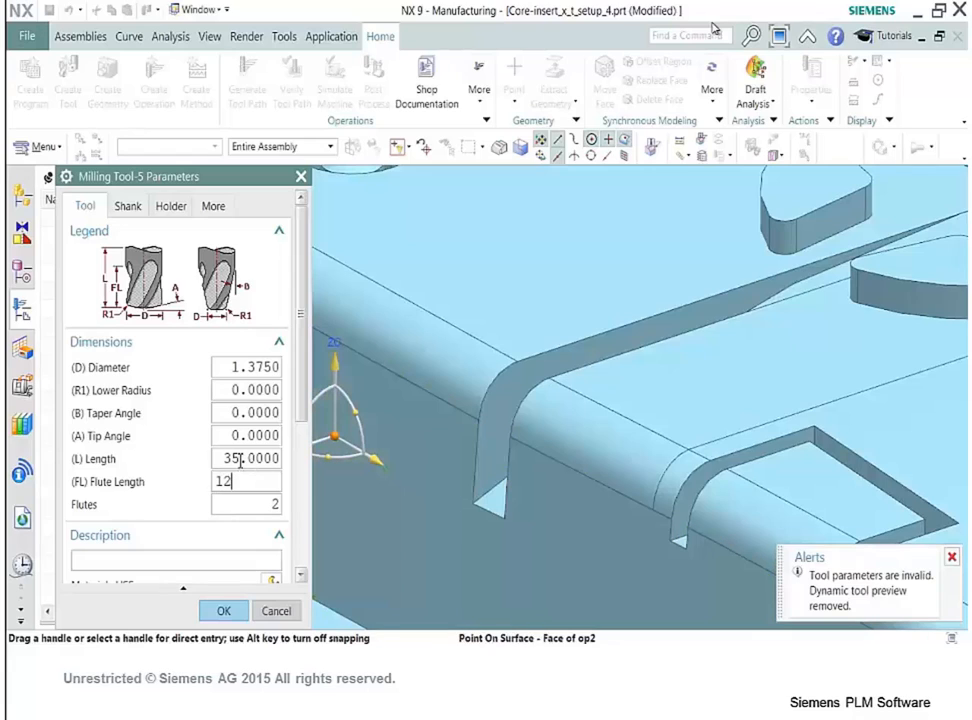
double_click(240, 458)
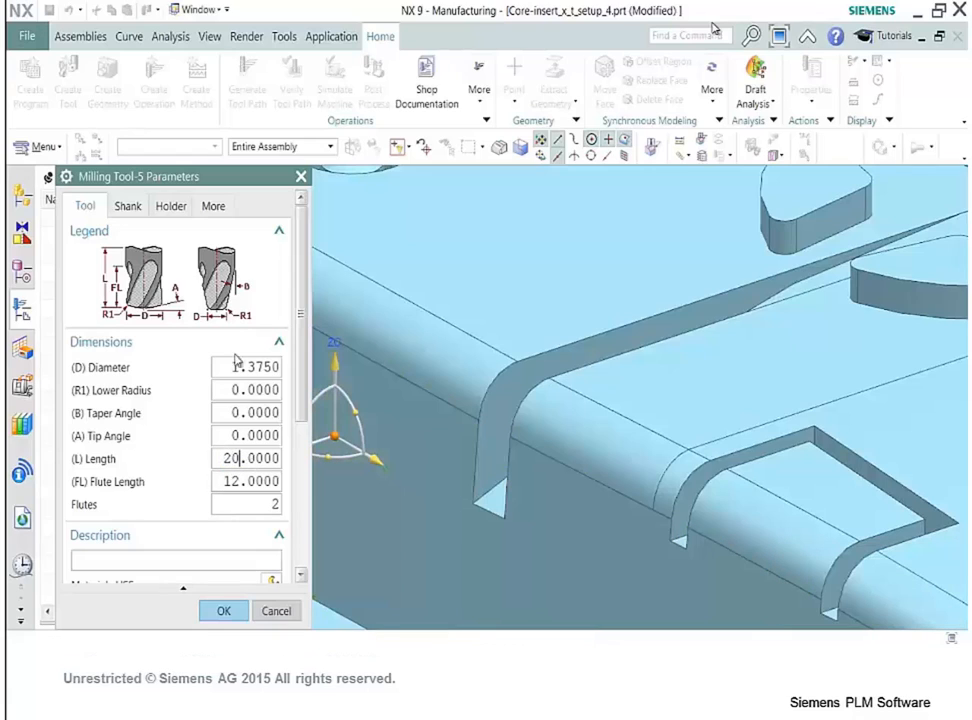
Define the tool's shank with a 12 mm diameter, edit the shank length, and accept the tool.
click(130, 208)
click(77, 257)
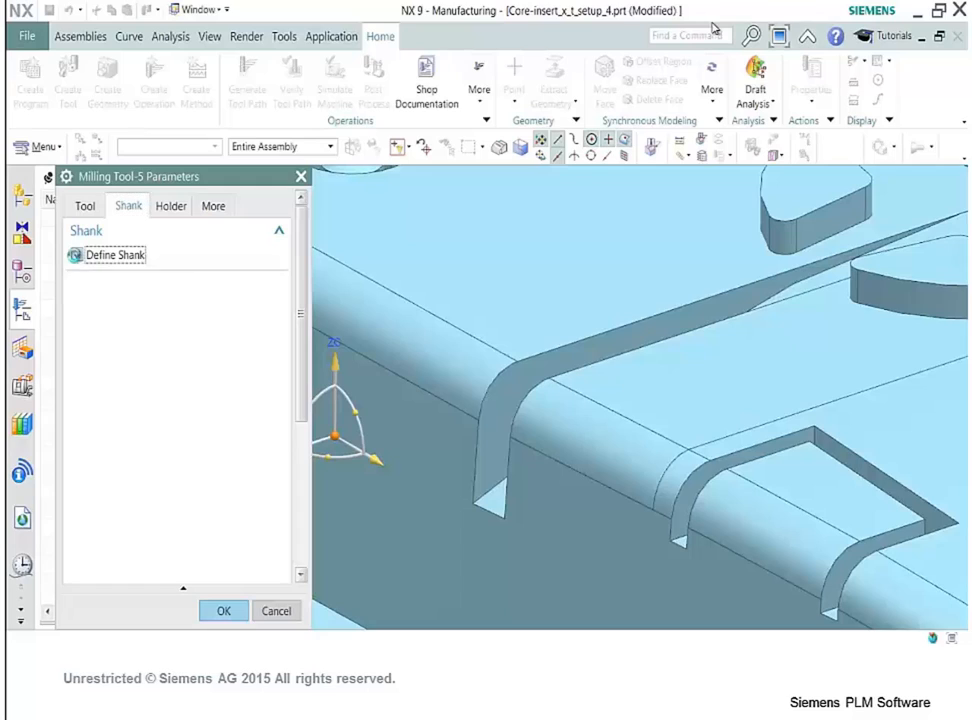
drag(241, 428, 225, 421)
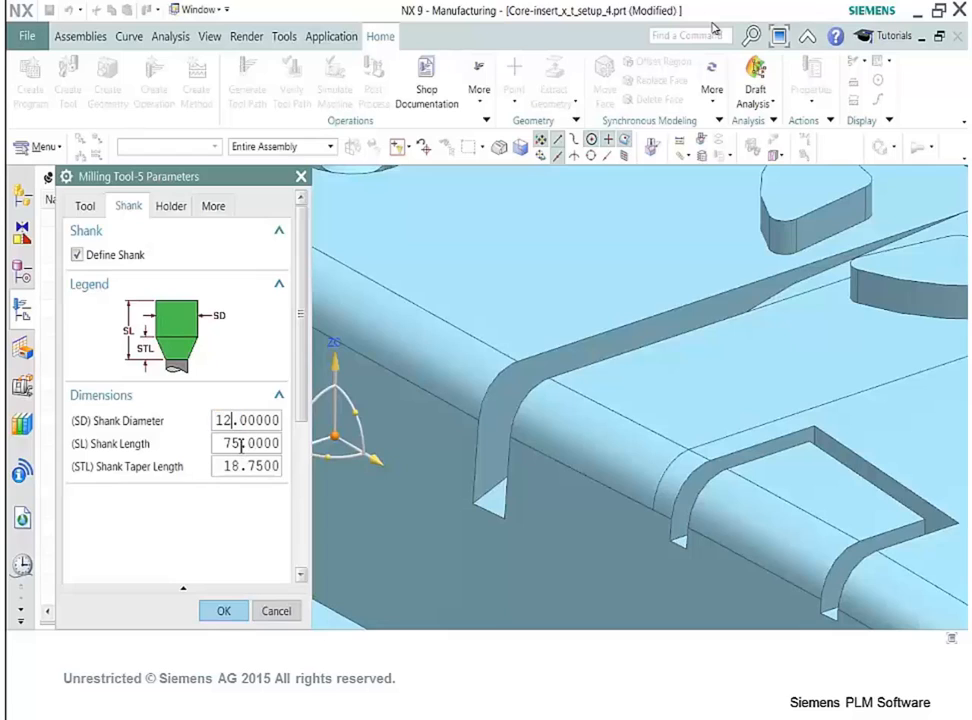
drag(243, 446, 224, 444)
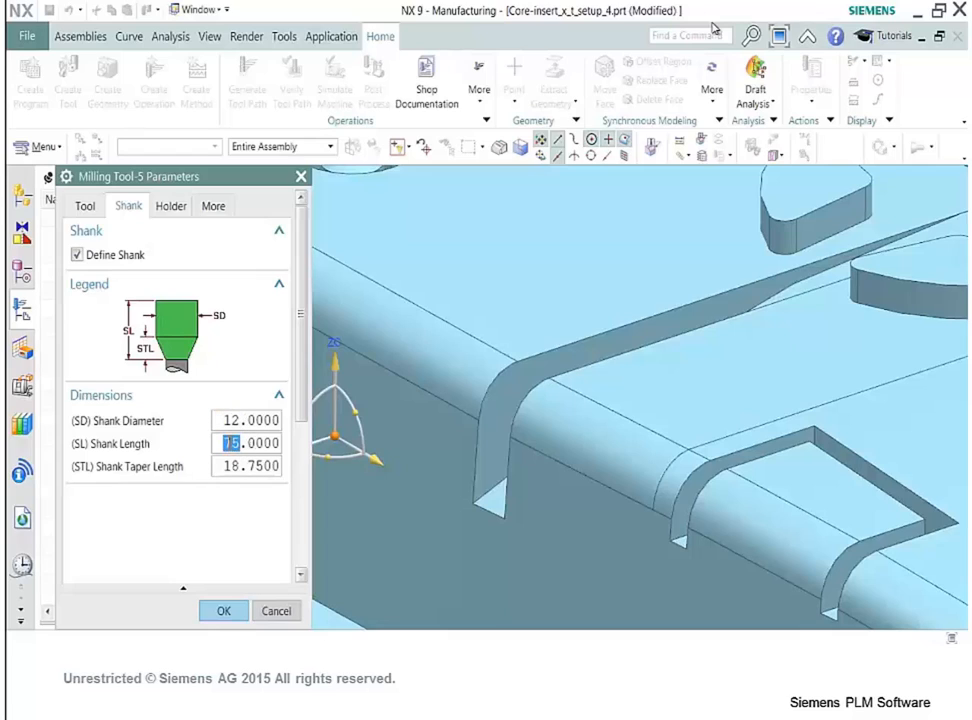
click(223, 612)
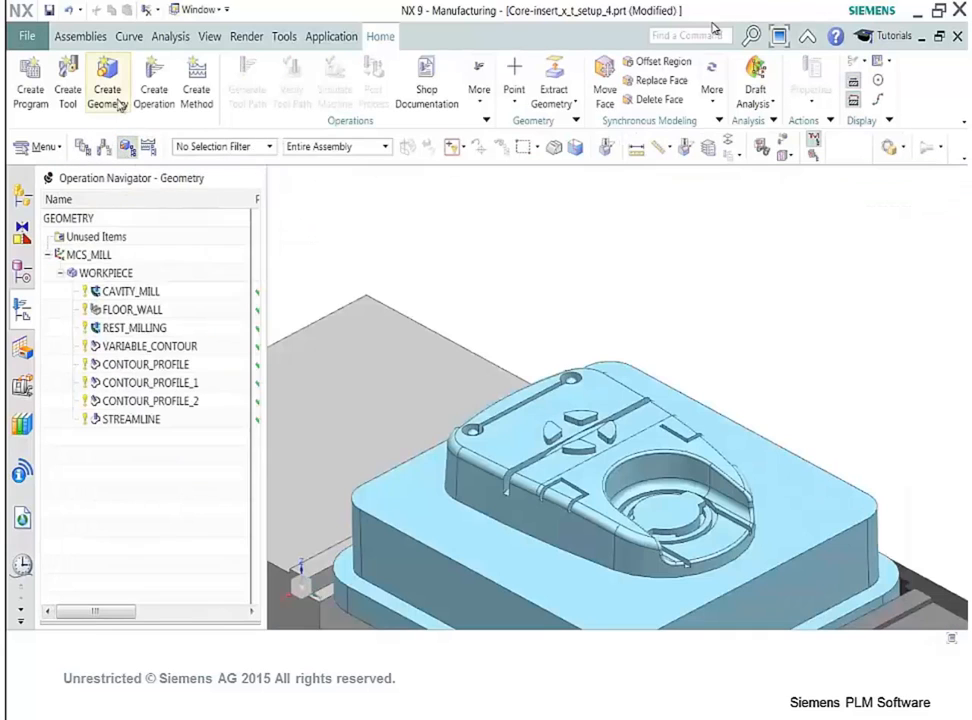
Create a mill_multi-axis workpiece geometry group under MCS_MILL.
click(106, 82)
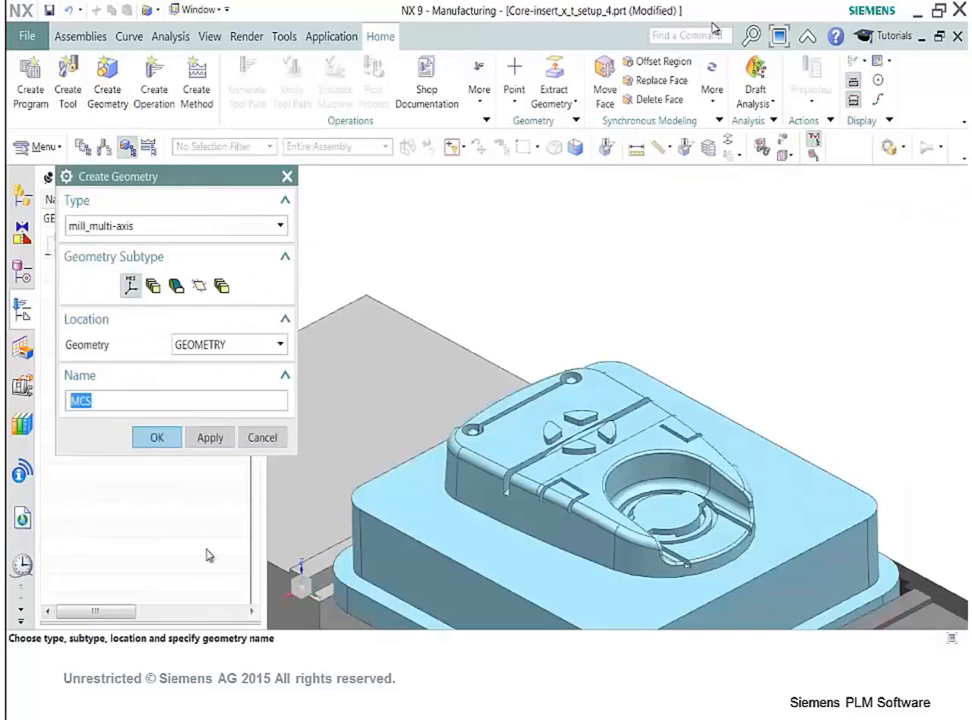
click(153, 286)
click(245, 350)
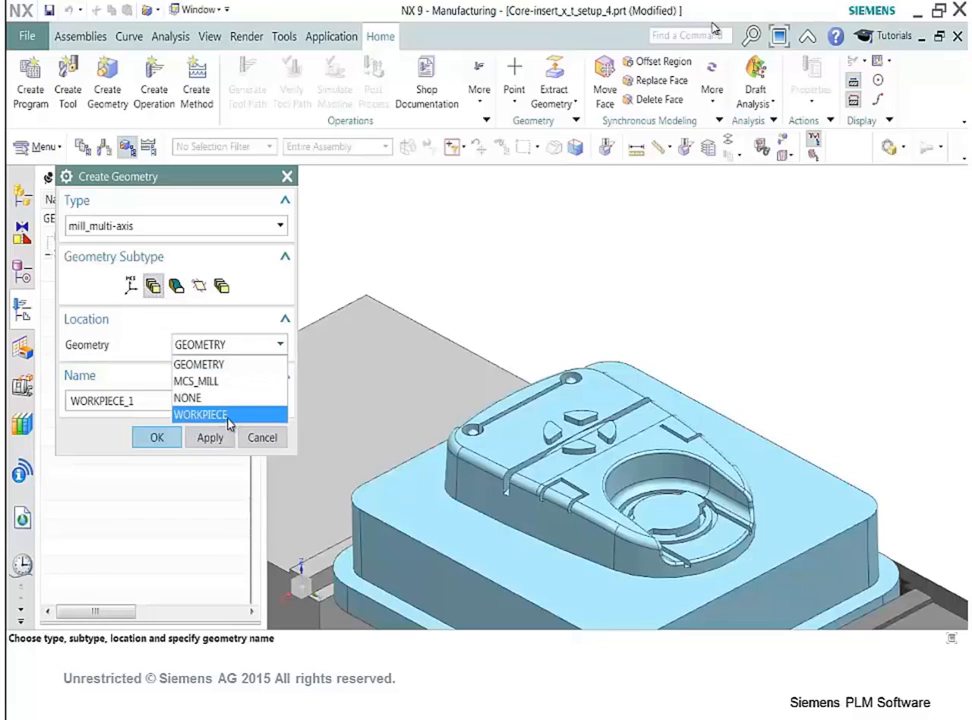
click(197, 381)
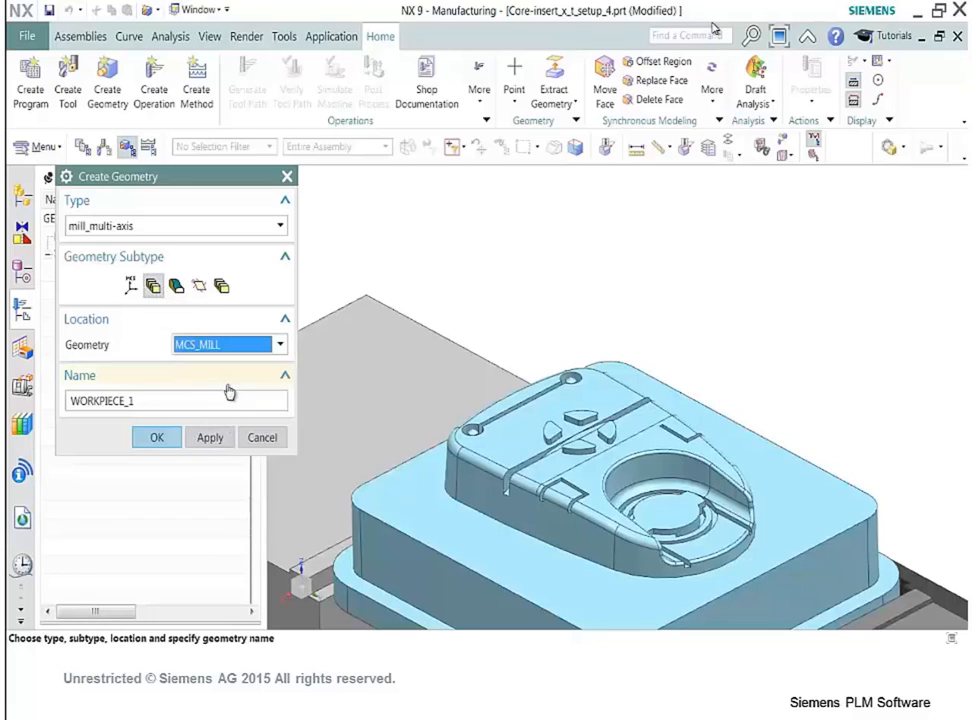
click(155, 441)
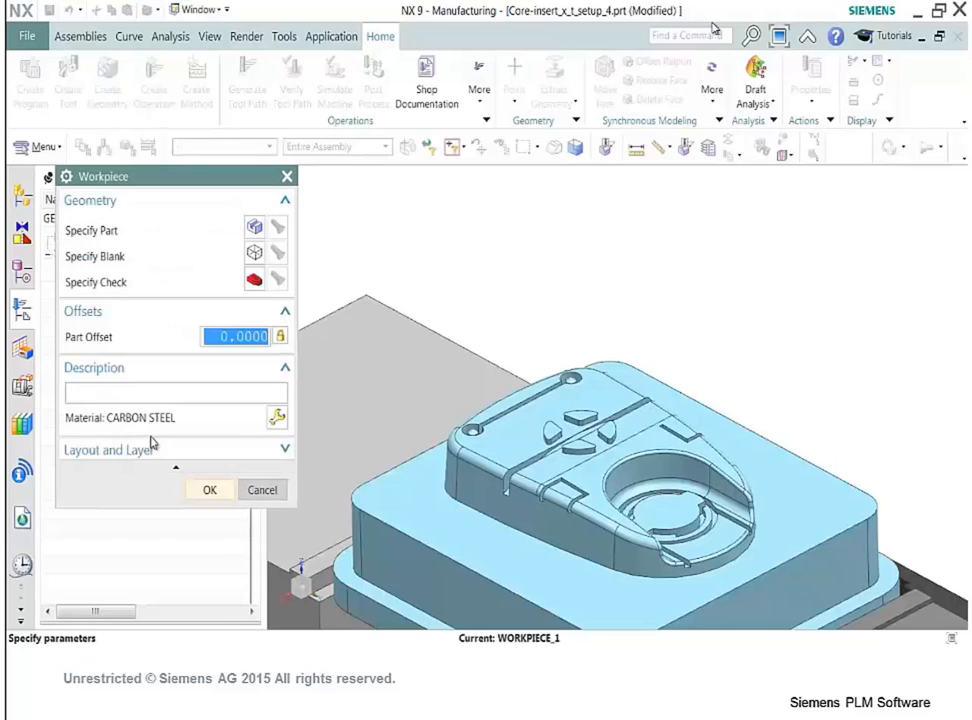
Specify the core insert solid body as the new workpiece's part geometry and accept the workpiece.
click(254, 228)
click(470, 468)
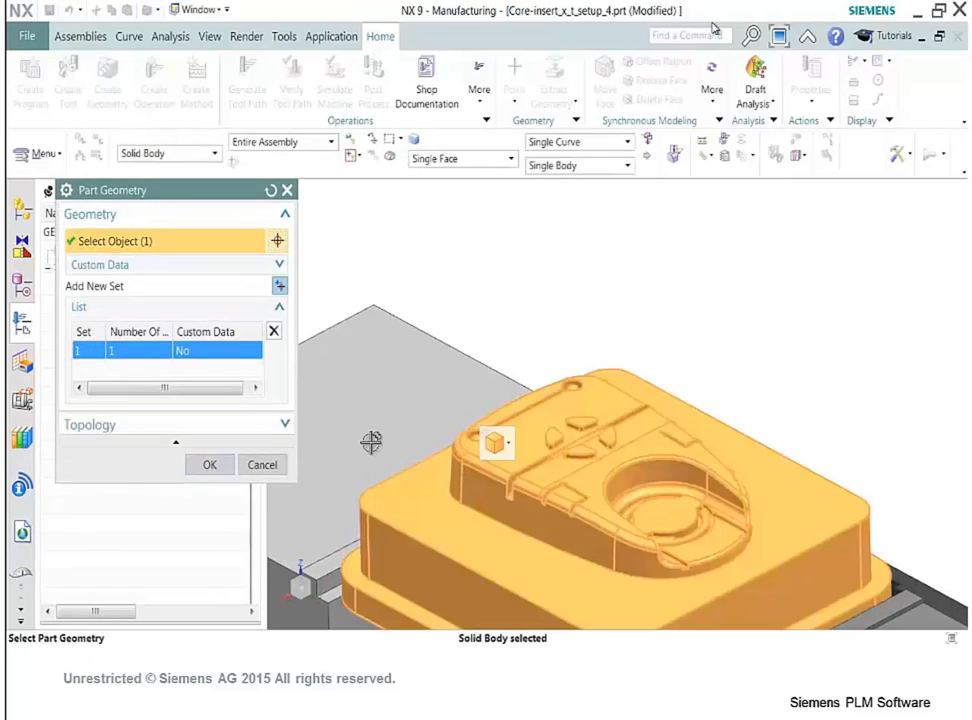
click(209, 465)
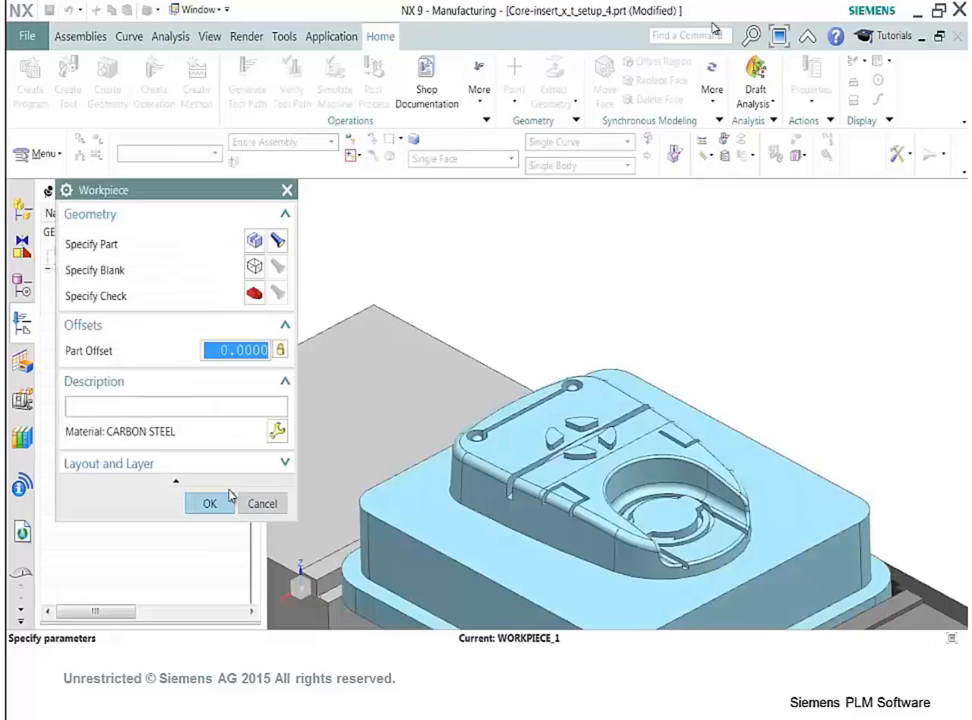
click(226, 500)
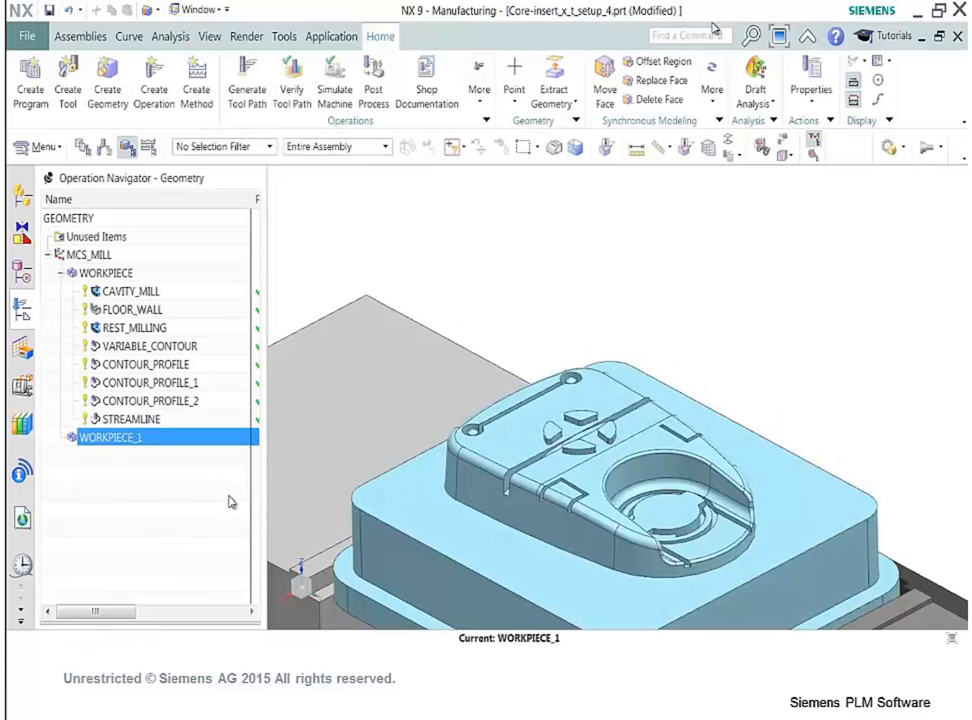
Create a mill_multi-axis Contour Profile operation using program 1234, tool MILL-3MM, geometry WORKPIECE and method MILL_FINISH.
click(153, 80)
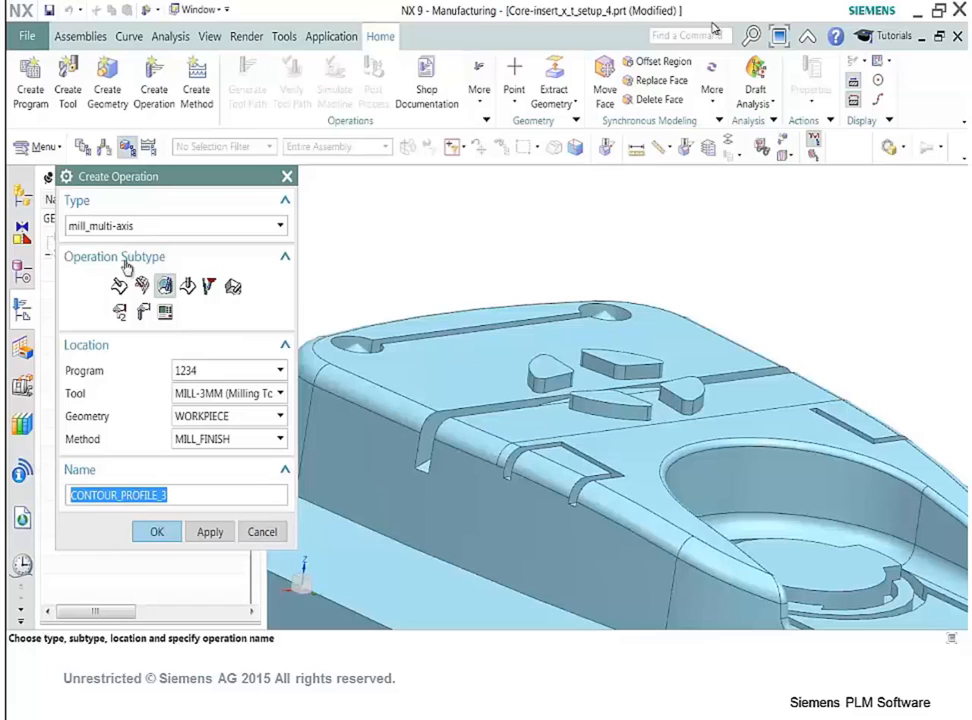
click(165, 287)
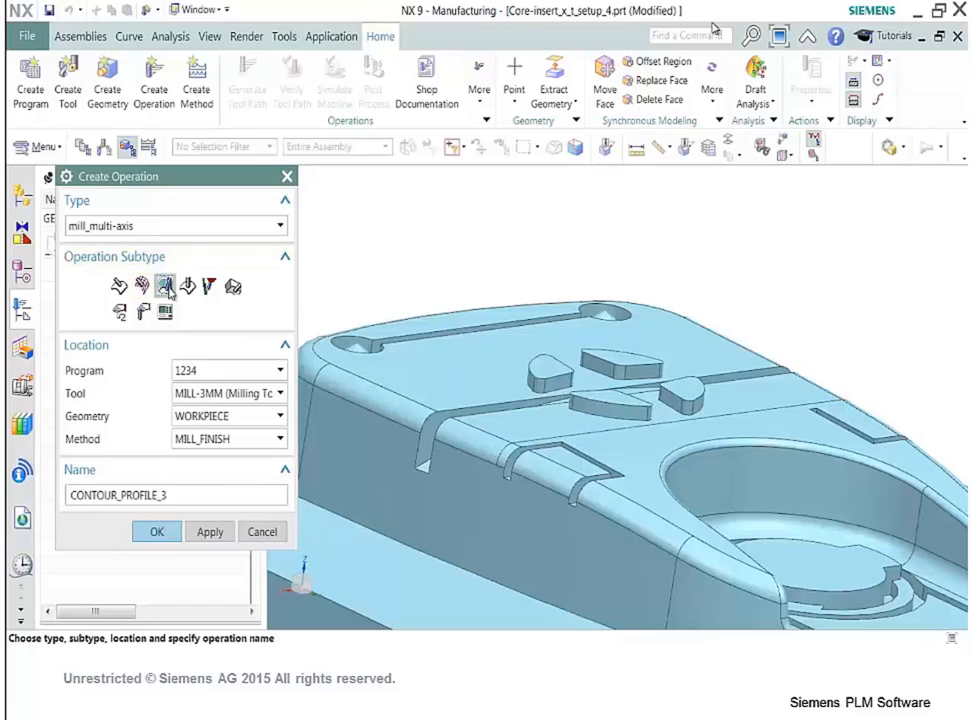
click(157, 533)
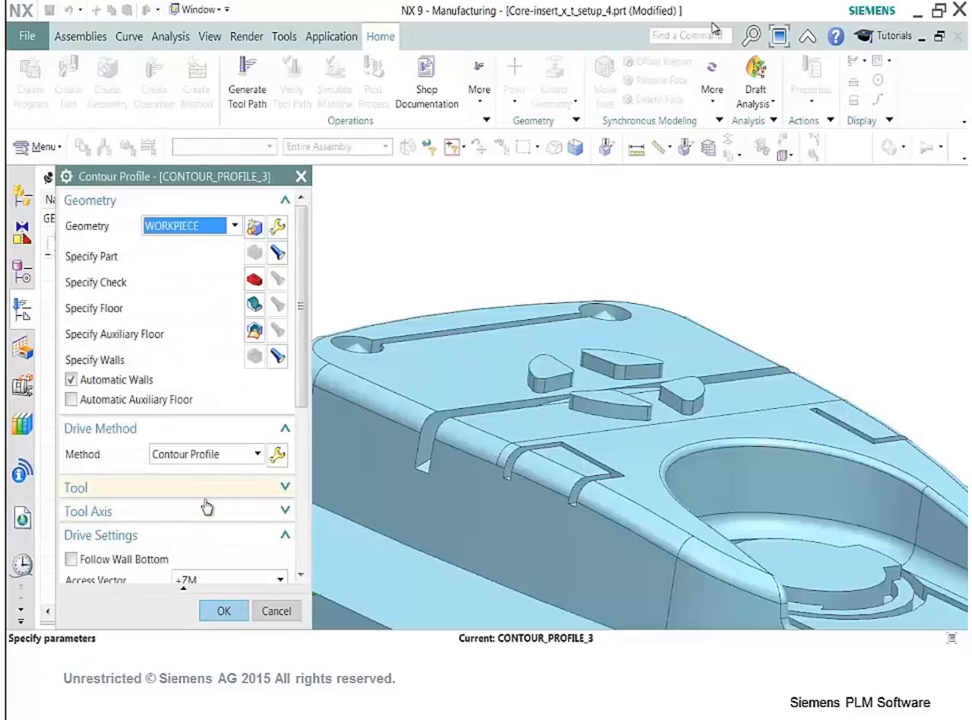
Specify the bottom face of the long narrow slot crossing the core's top surface as the floor geometry.
click(254, 303)
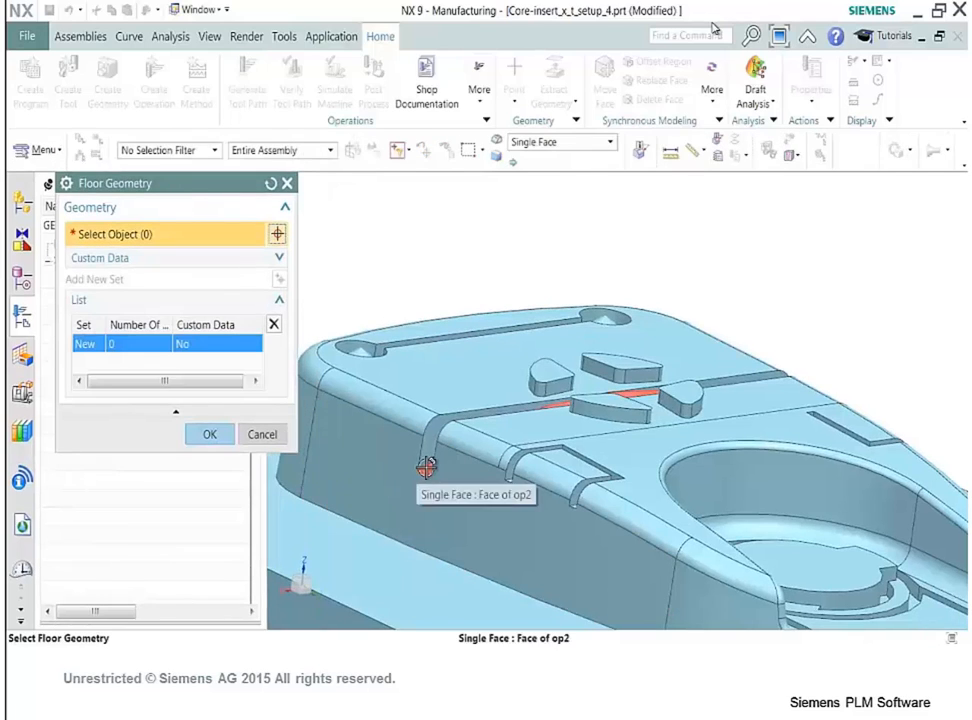
click(425, 464)
click(209, 434)
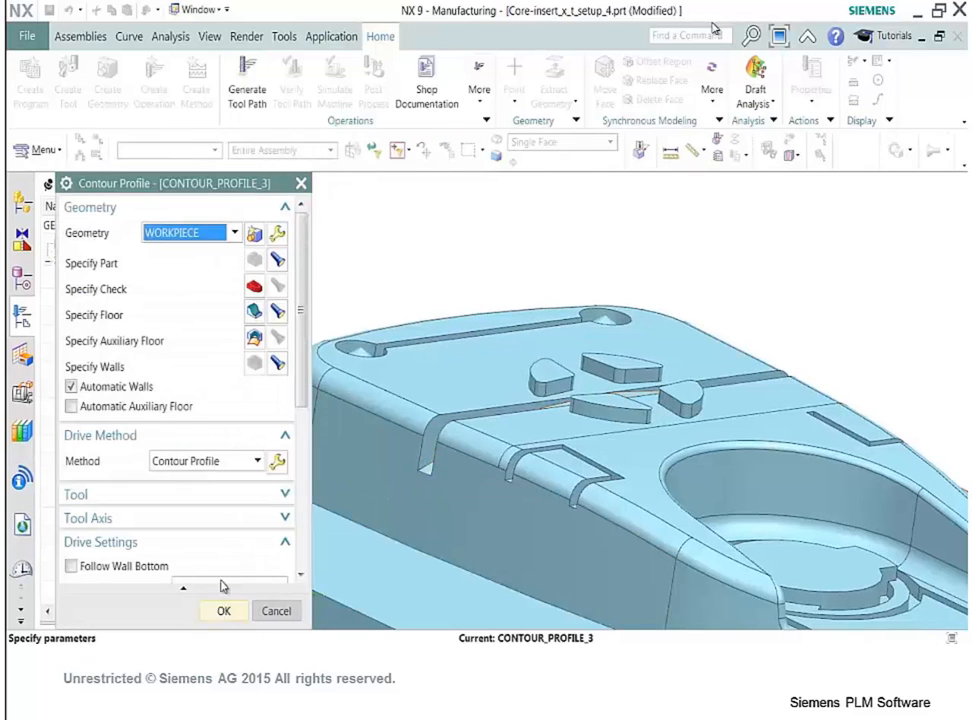
Set the end-of-cut extend distance to 2 mm in the Contour Profile drive method settings.
click(277, 461)
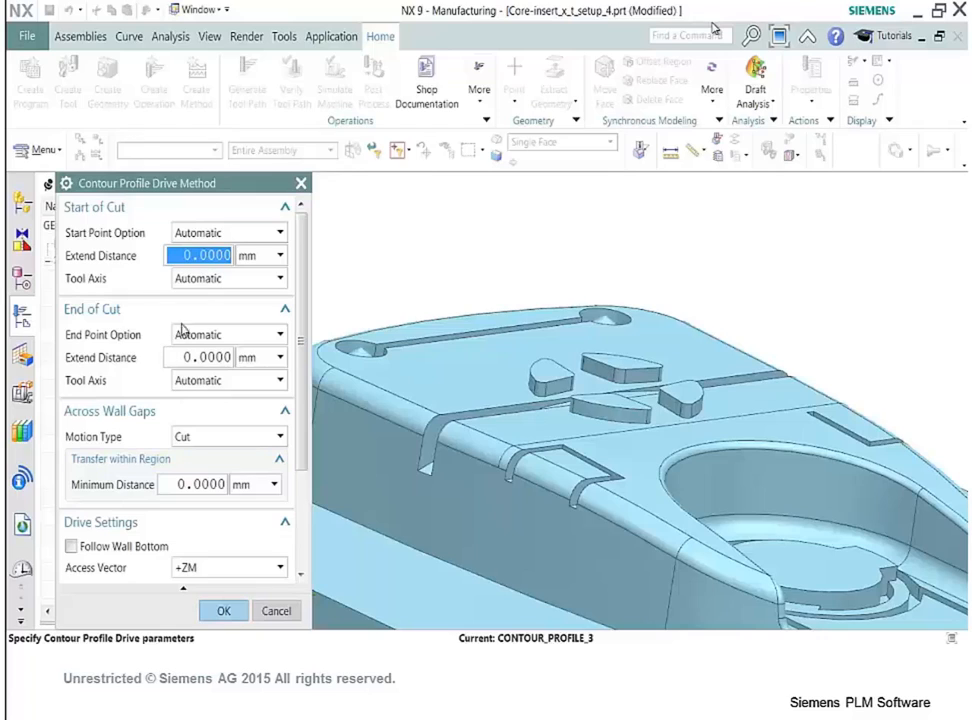
double_click(186, 357)
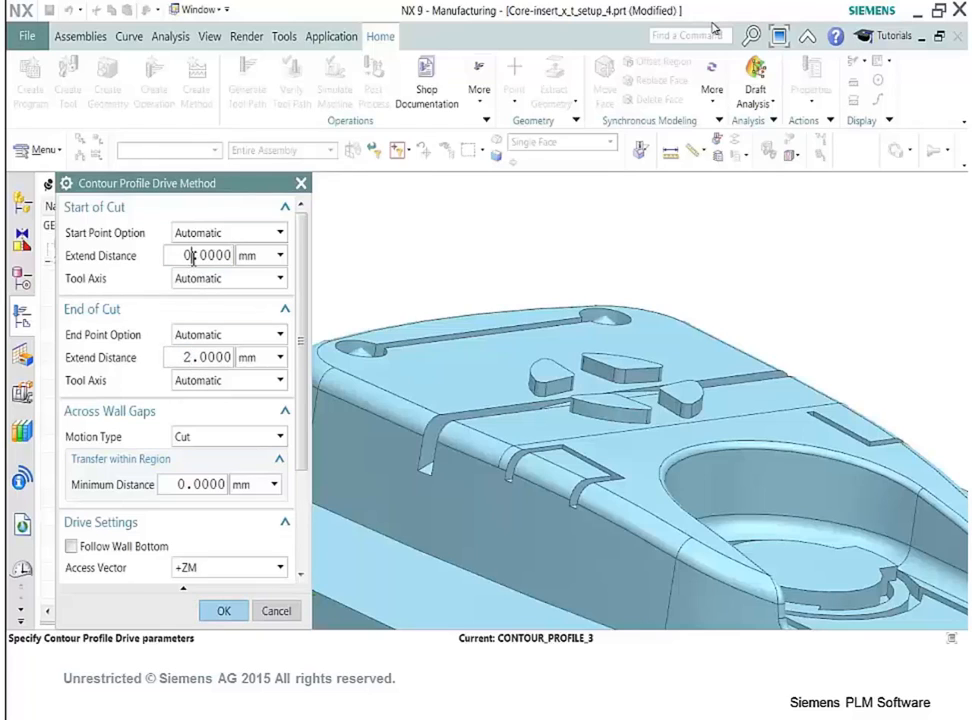
click(220, 612)
Enable multiple depths in the Contour Profile cutting parameters with a depth stock offset of 7 and an increment of 1.5.
scroll(212, 540, down, 5)
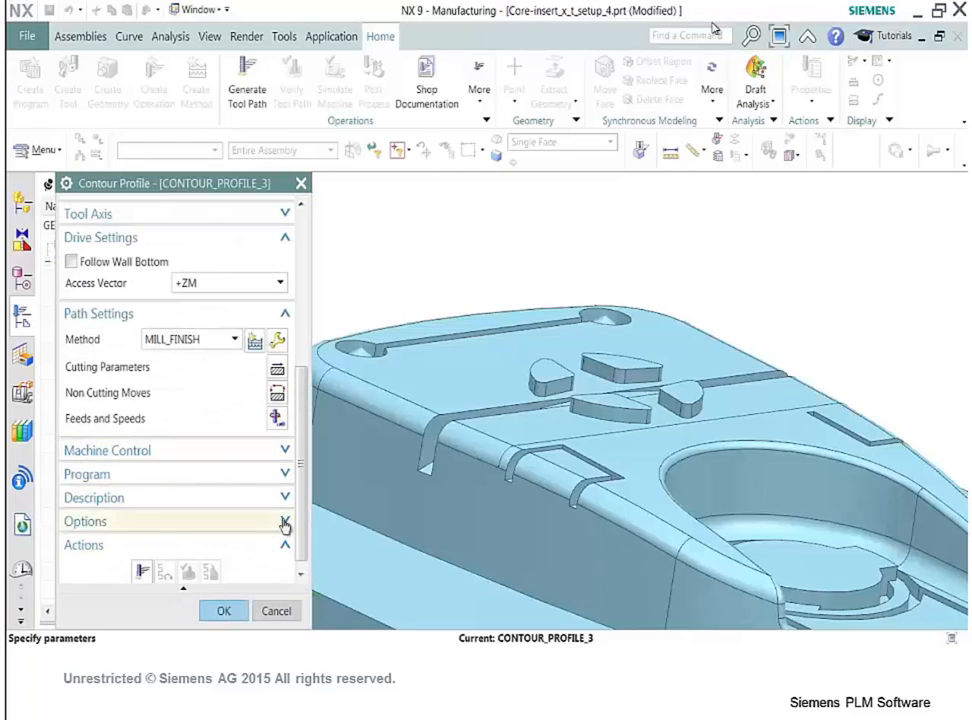
click(276, 367)
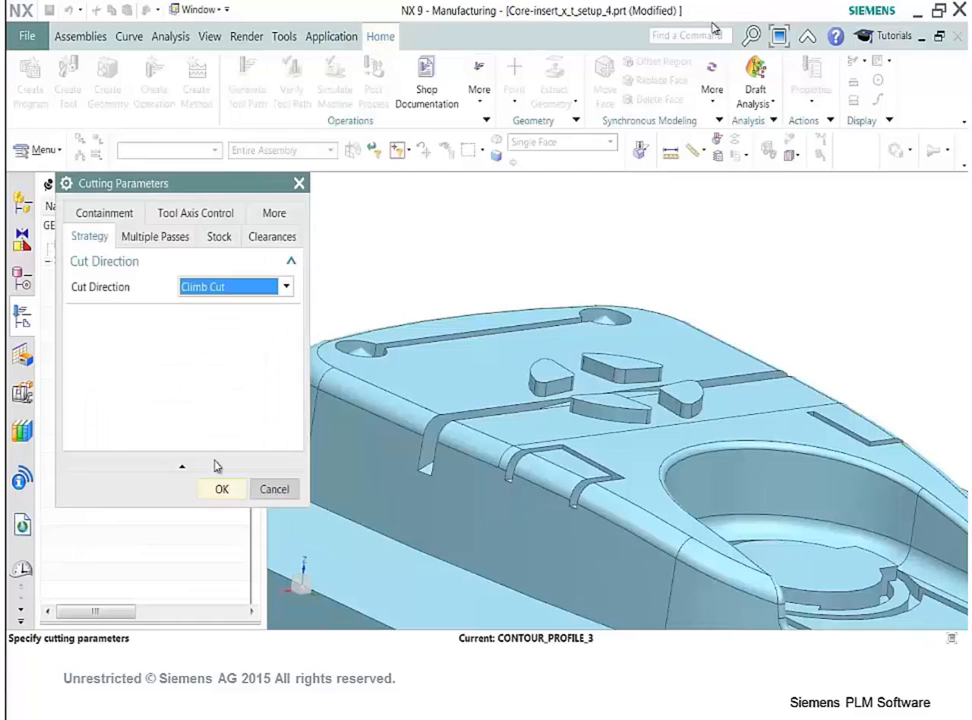
click(157, 240)
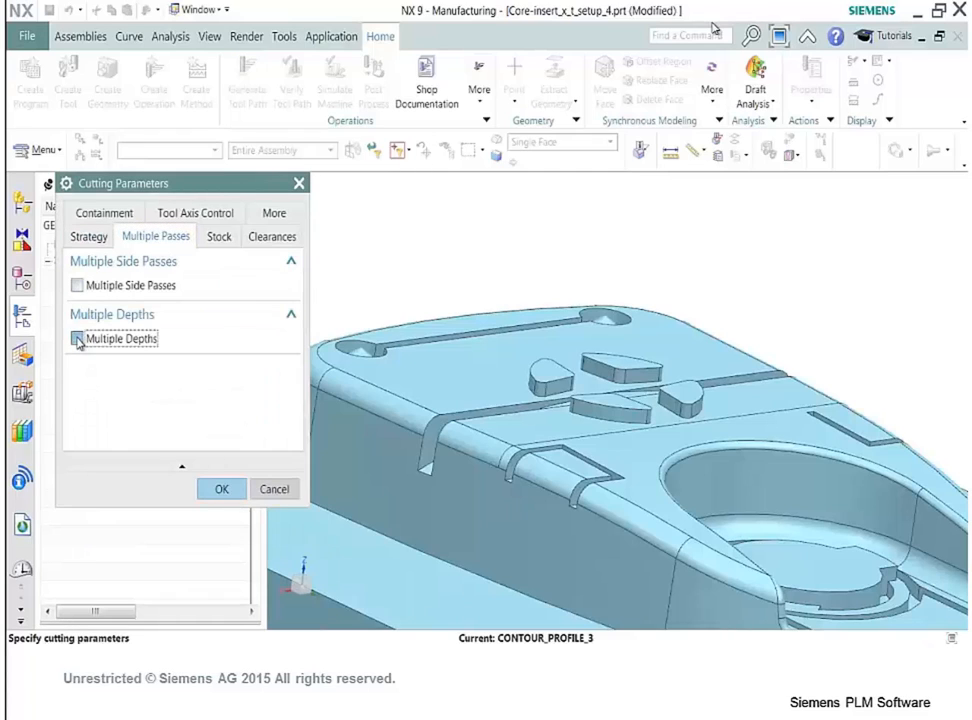
click(79, 339)
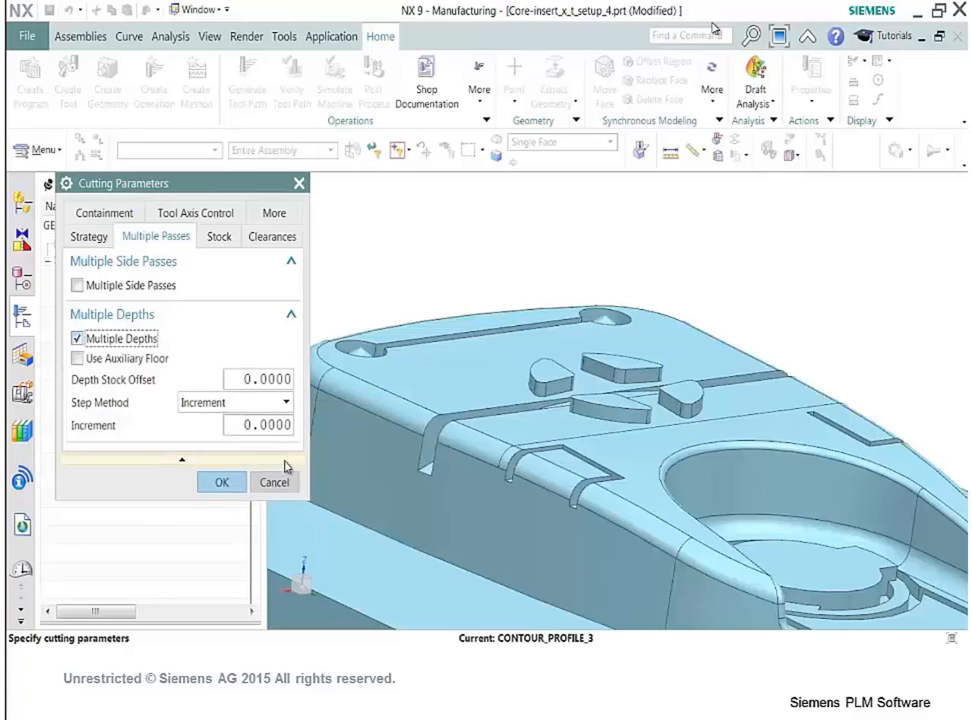
click(253, 380)
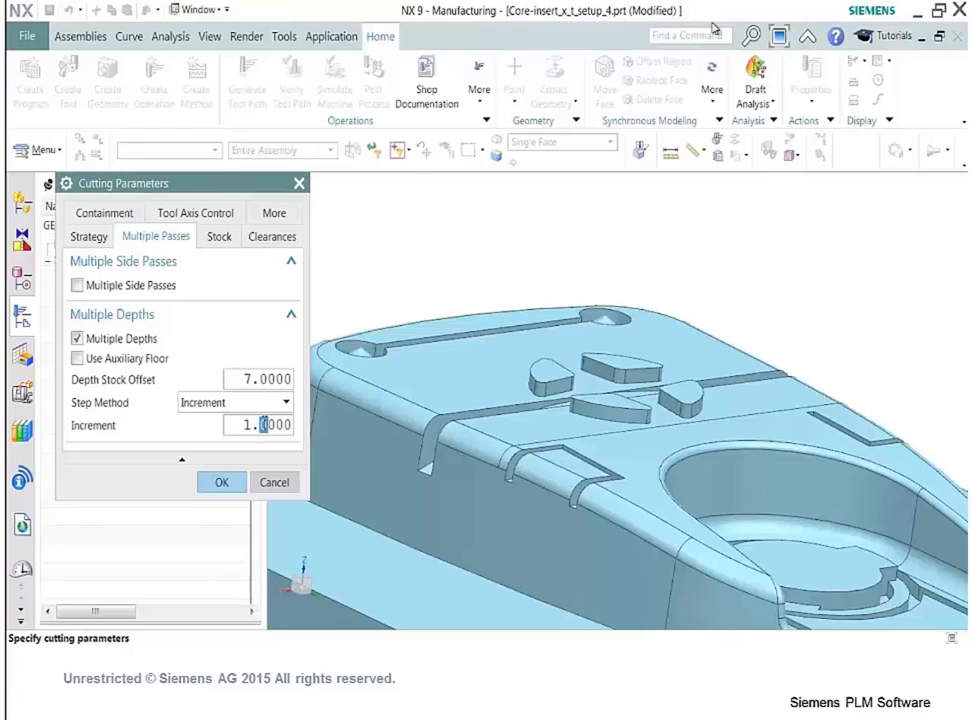
text(5)
click(236, 484)
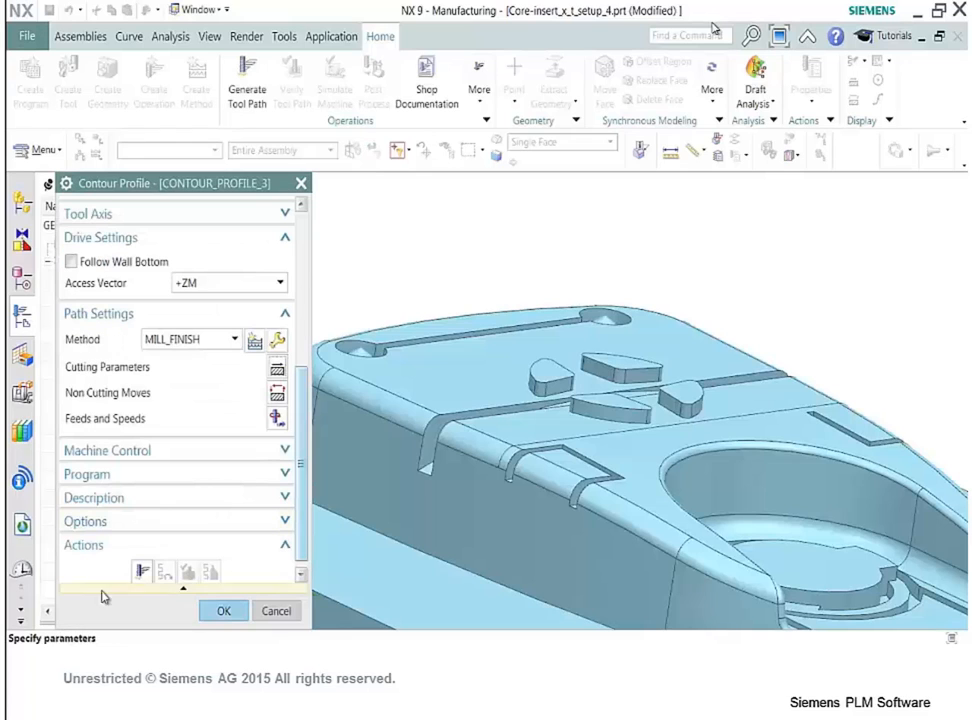
Assign geometry WORKPIECE_1 to the Contour Profile operation and enable automatic walls.
click(143, 573)
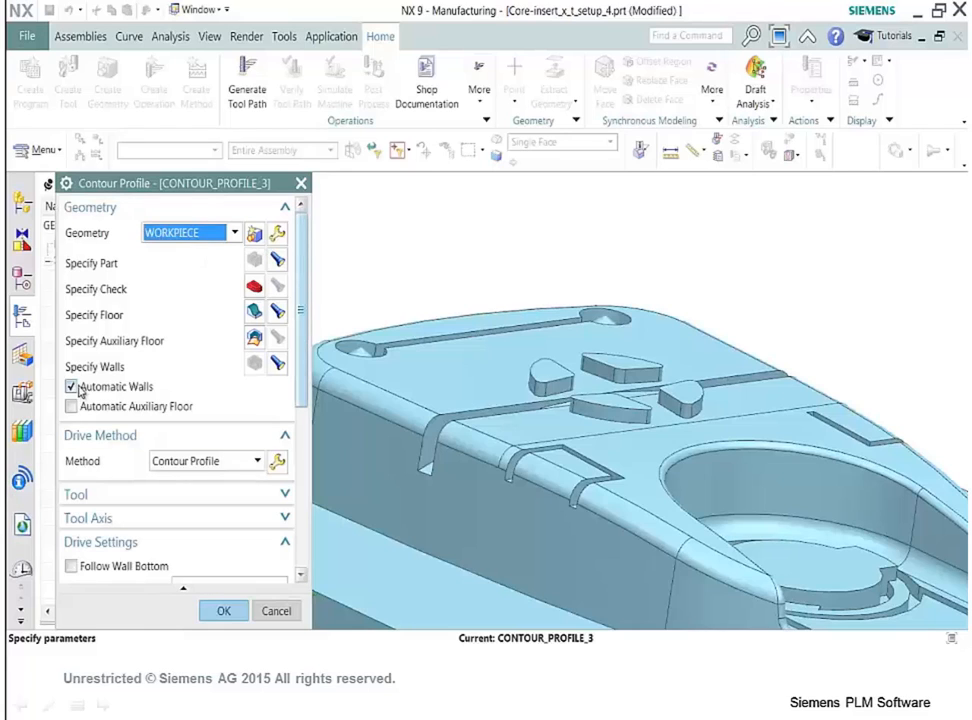
click(225, 233)
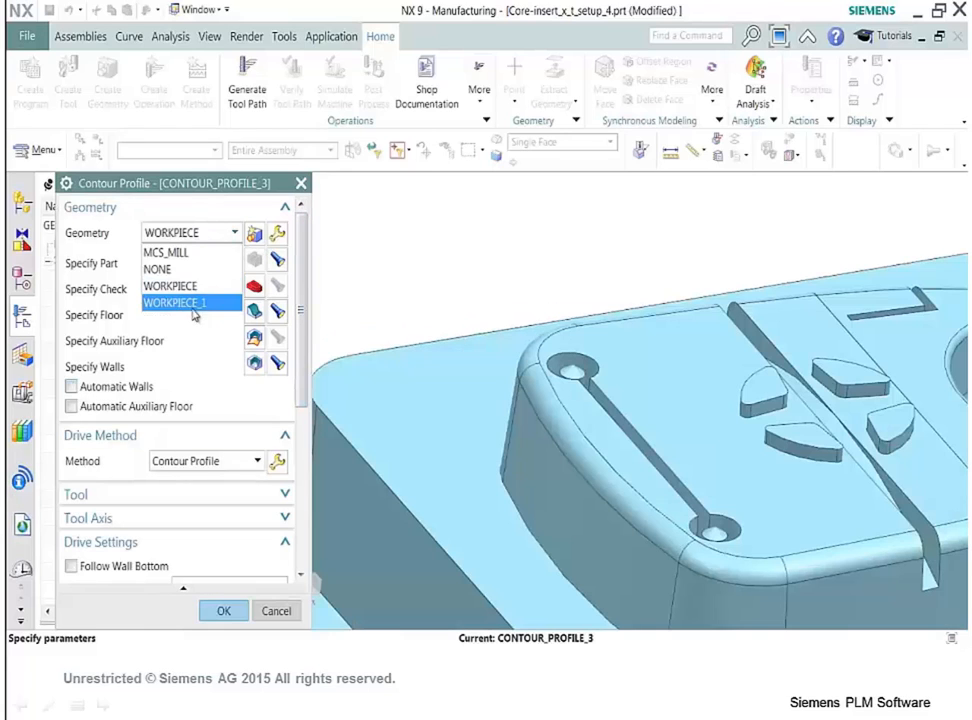
click(192, 305)
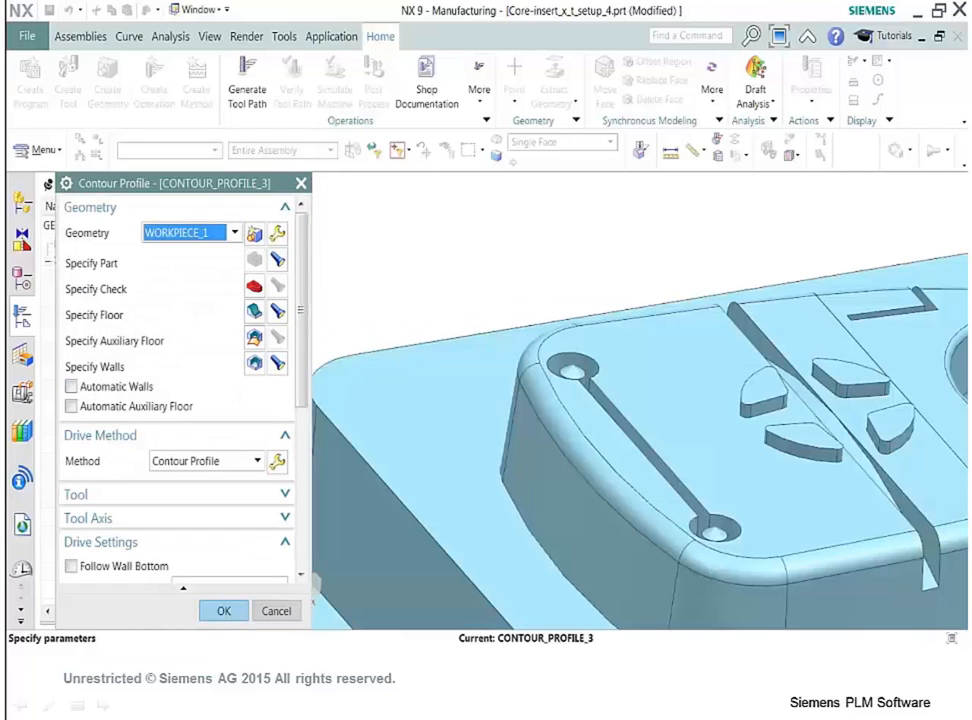
click(71, 386)
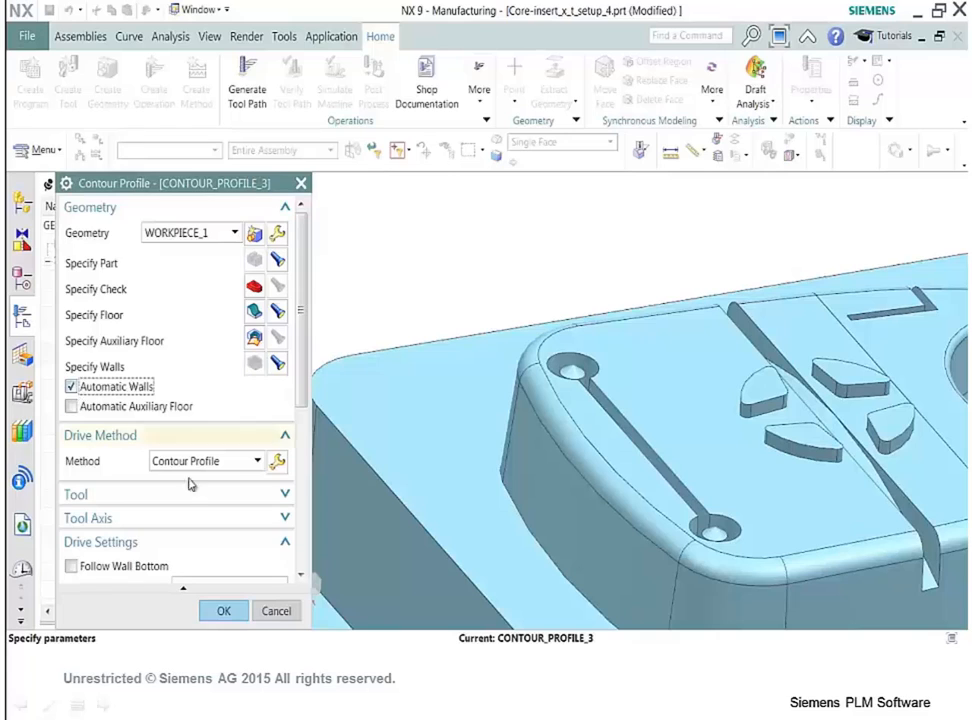
Generate the tool path for the long narrow slot and accept the Contour Profile operation.
scroll(150, 530, down, 5)
click(142, 562)
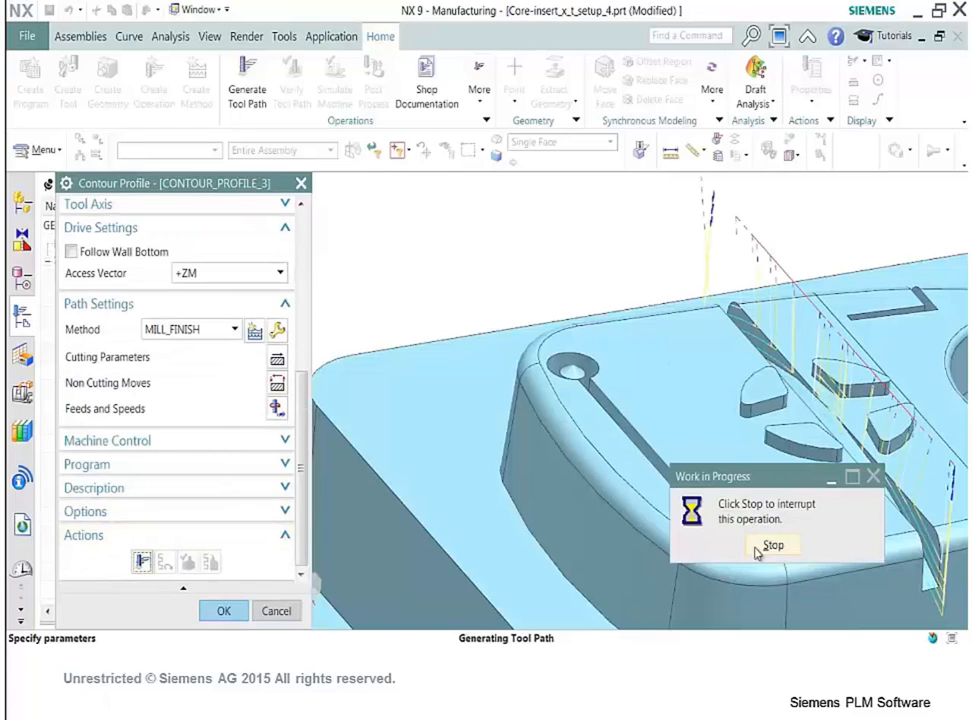
click(760, 548)
click(221, 549)
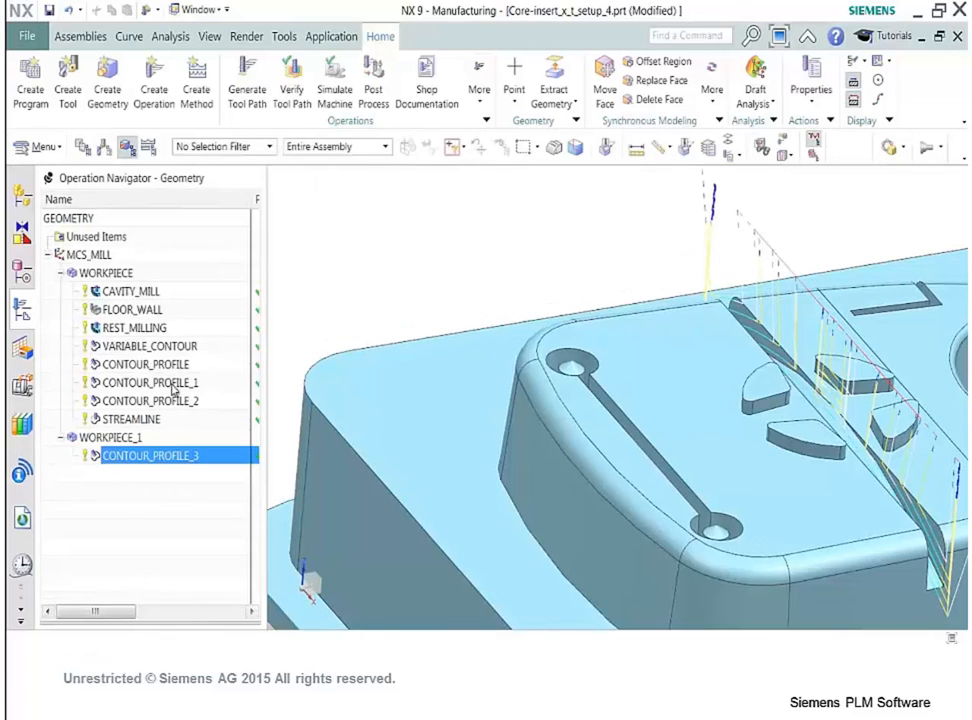
Create a mill_planar Floor Wall operation using program 1234, tool MILL-1.375MM, geometry WORKPIECE and method MILL_FINISH.
scroll(275, 319, down, 2)
middle_drag(570, 378, 521, 369)
scroll(434, 330, up, 5)
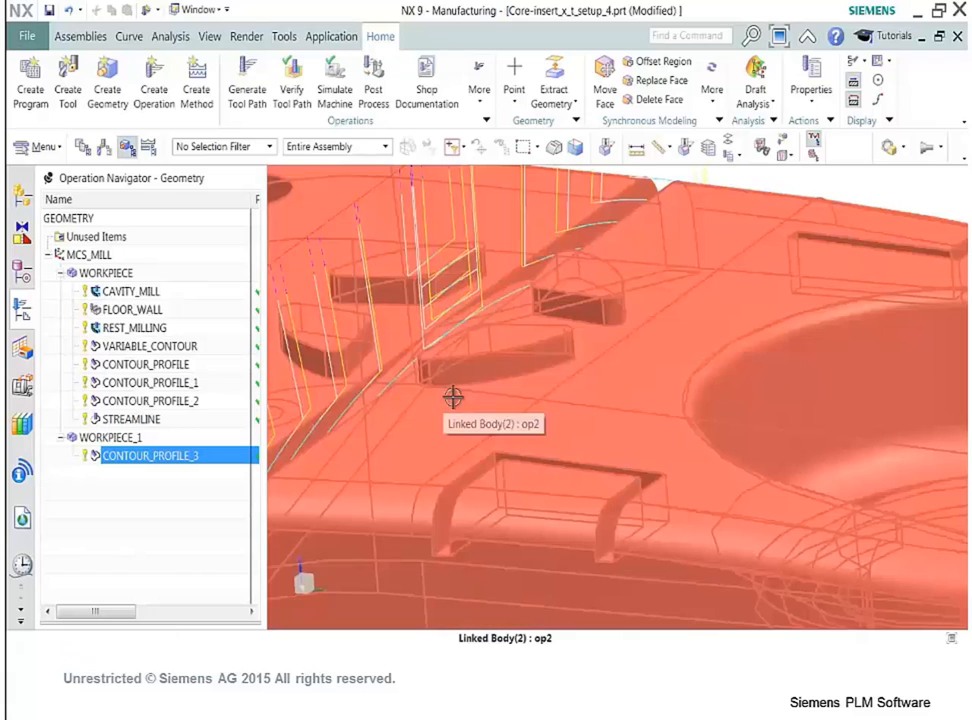
scroll(453, 398, down, 5)
shift+middle_drag(492, 384, 594, 316)
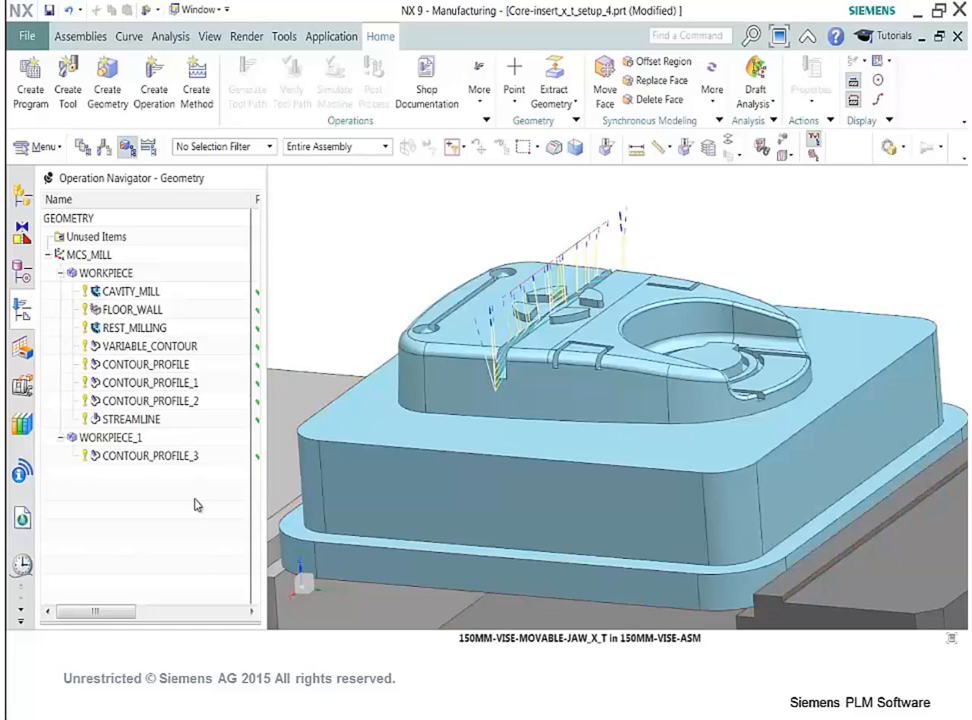
click(153, 75)
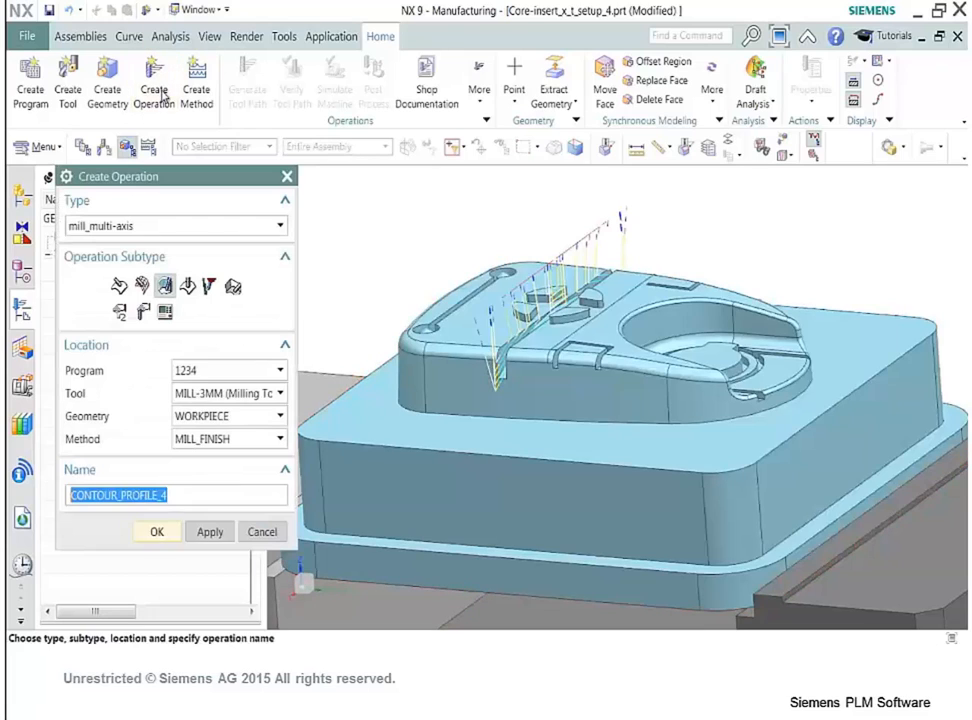
click(231, 228)
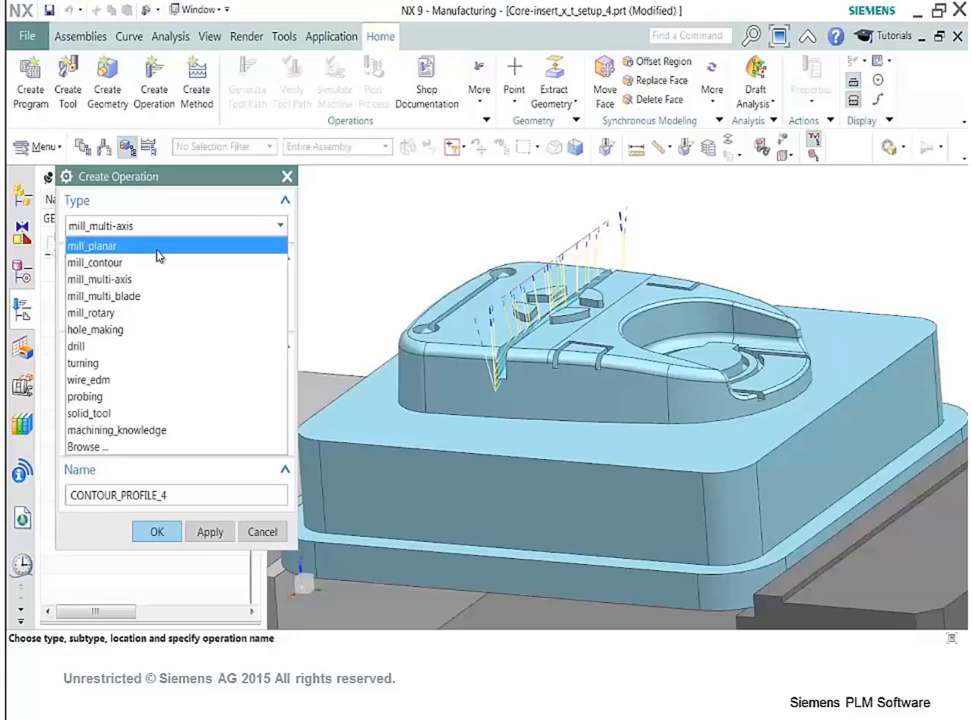
click(130, 245)
click(119, 287)
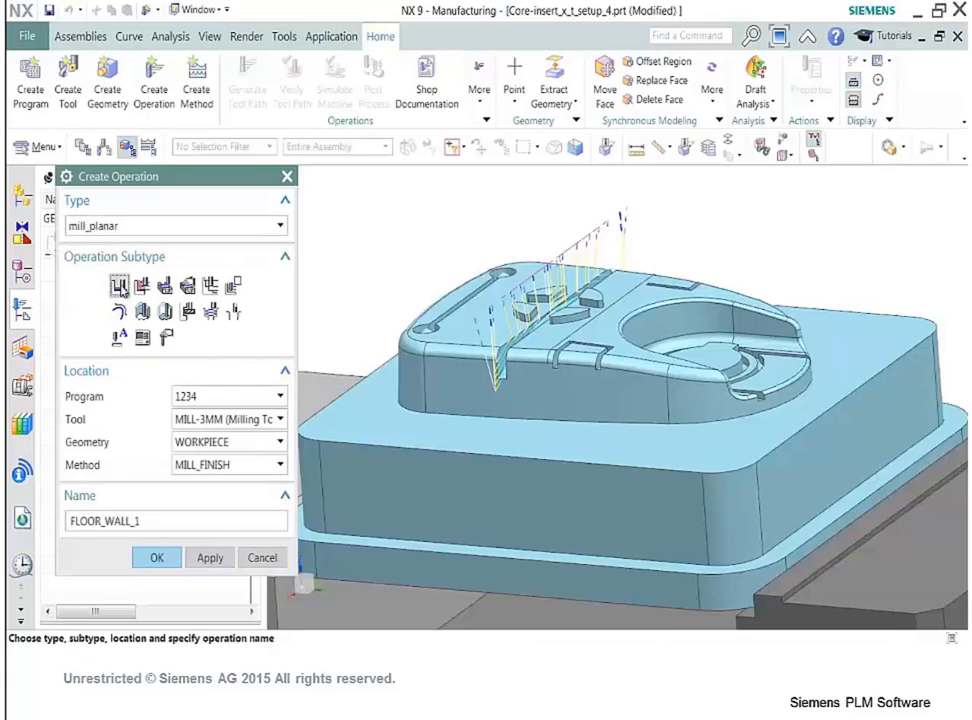
click(278, 420)
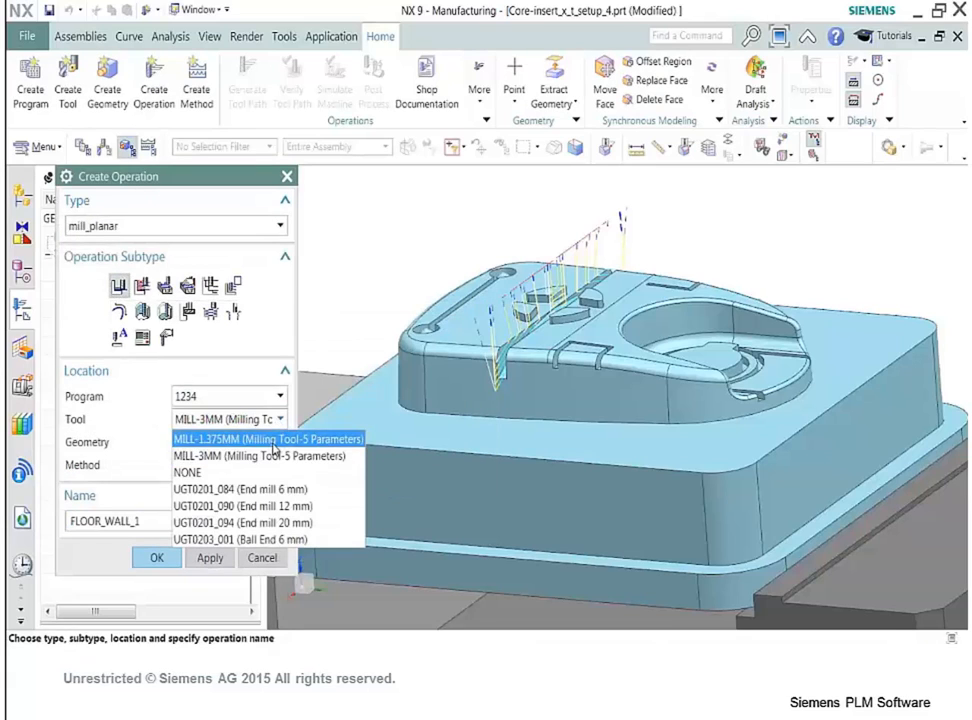
click(215, 365)
click(157, 559)
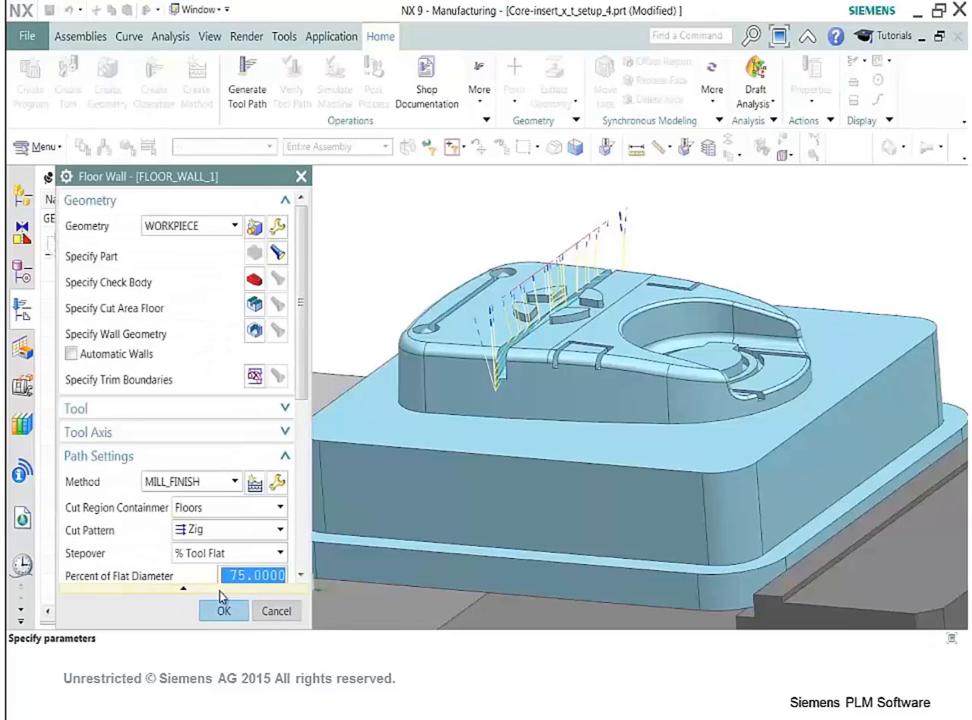
Assign geometry WORKPIECE_1 to the Floor Wall operation and enable automatic walls.
click(236, 226)
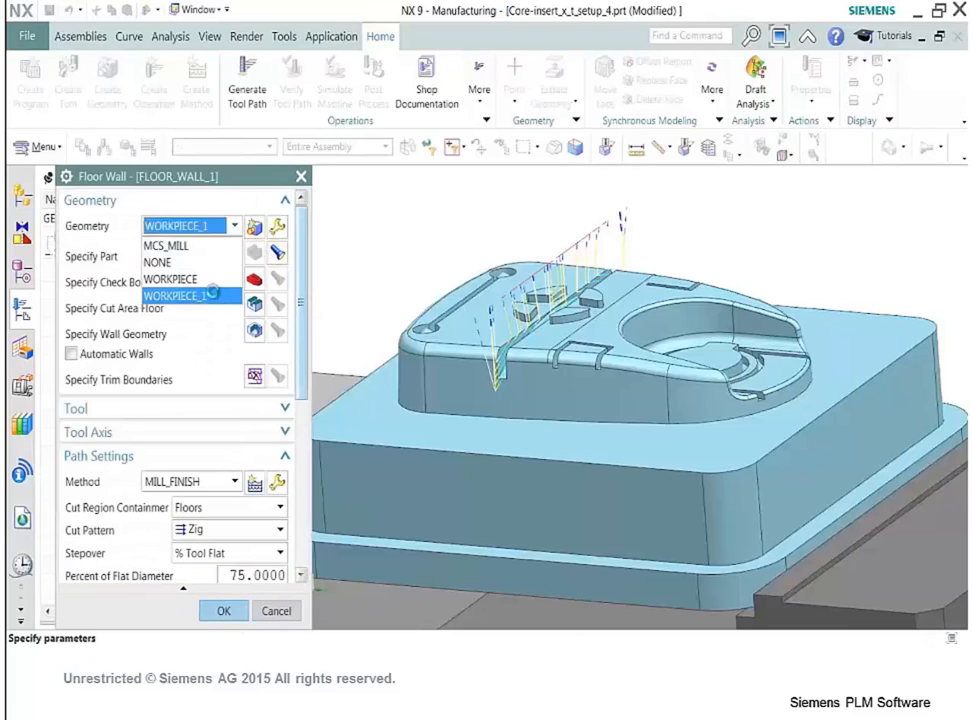
click(215, 294)
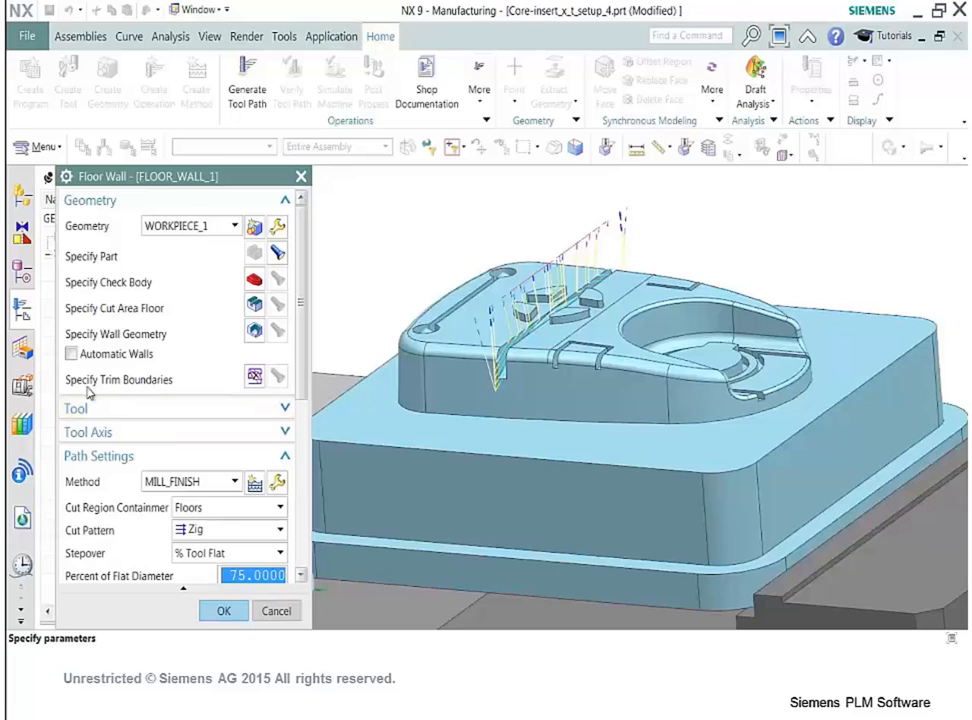
click(71, 355)
Specify the floor face of the small U-shaped slot beside the long slot as the cut area floor.
click(254, 306)
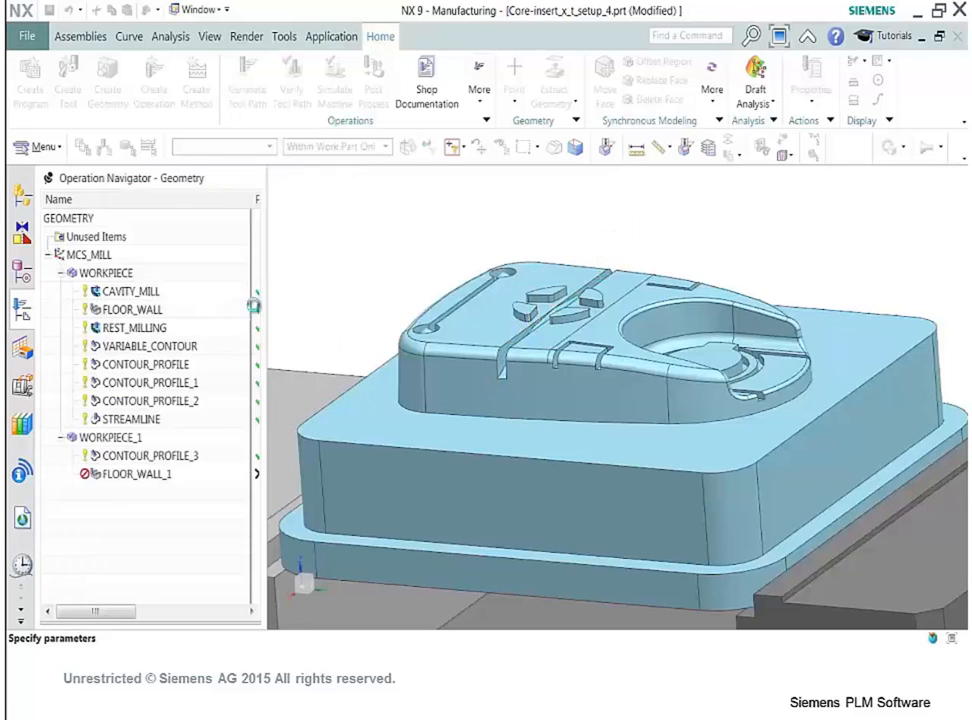
scroll(581, 401, up, 6)
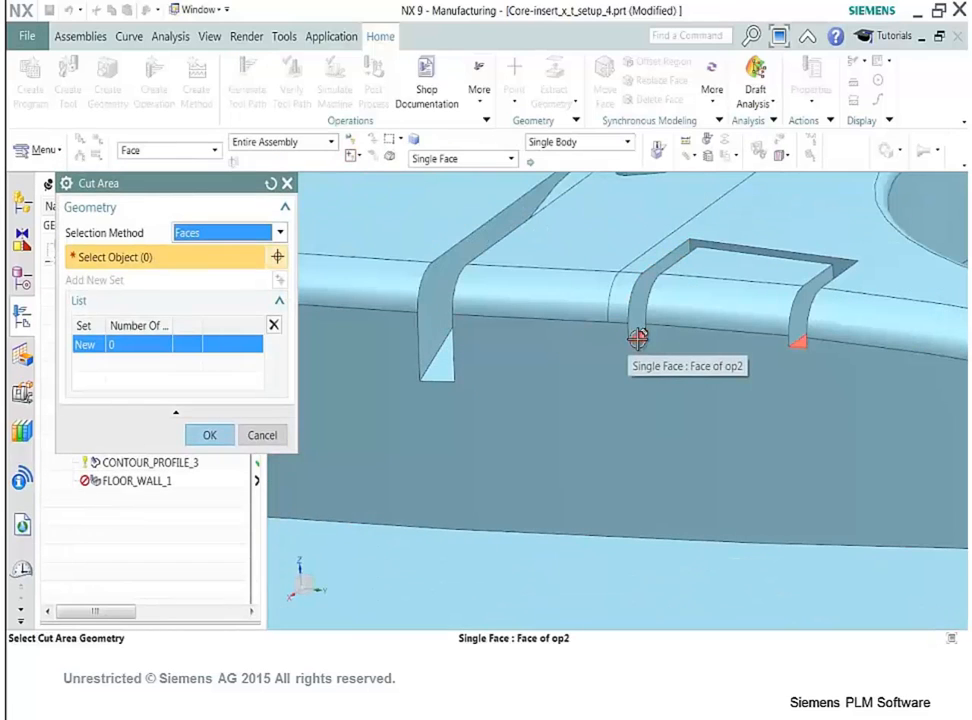
click(636, 332)
click(212, 412)
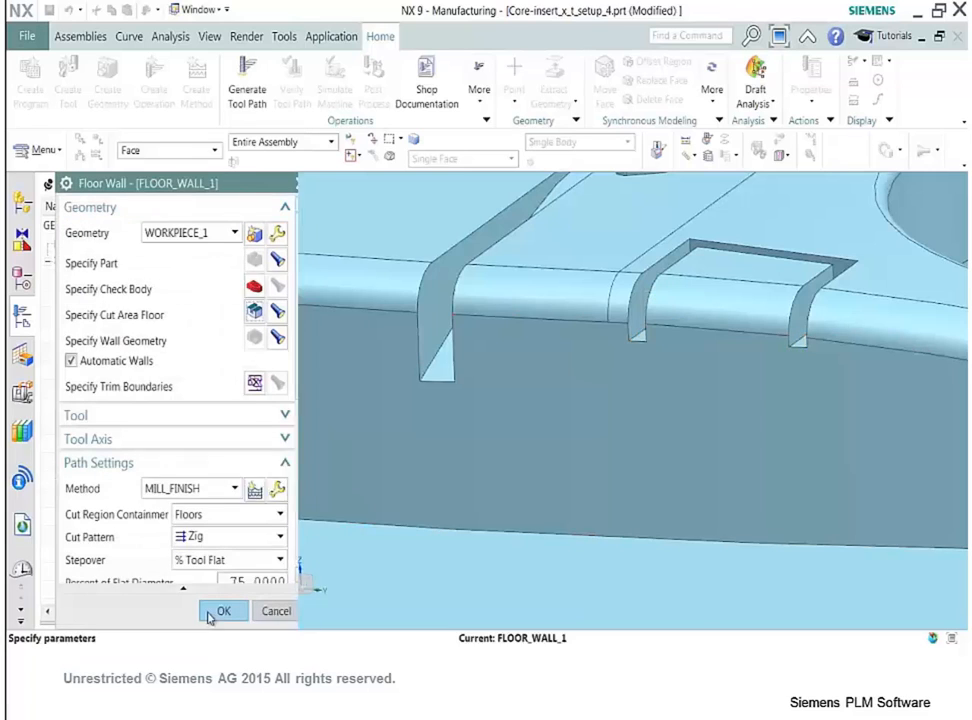
Set the cut pattern to Follow Part and generate the Floor Wall tool path.
click(250, 537)
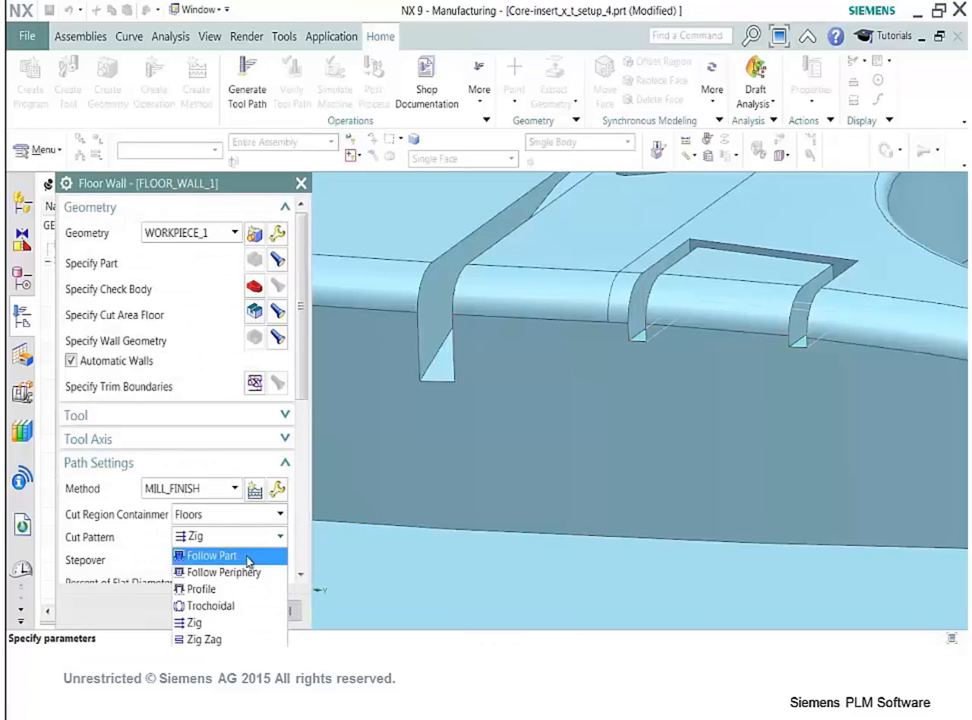
click(250, 558)
scroll(157, 549, down, 5)
click(142, 539)
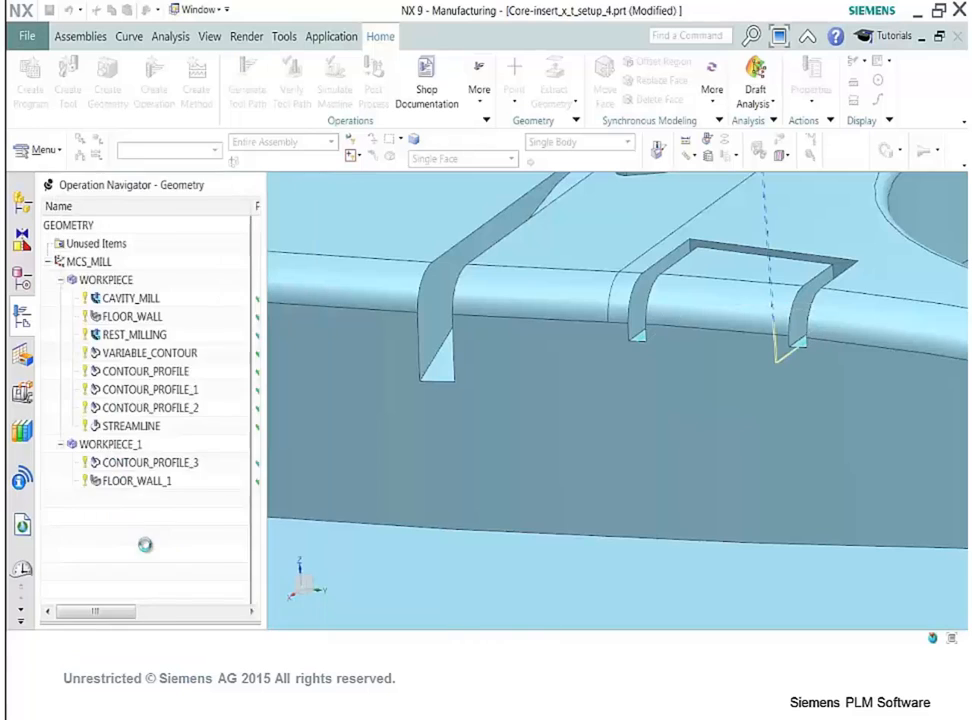
Add the floor face of the matching small slot on the core's opposite side to the cut area.
middle_drag(658, 515, 767, 452)
scroll(729, 443, up, 5)
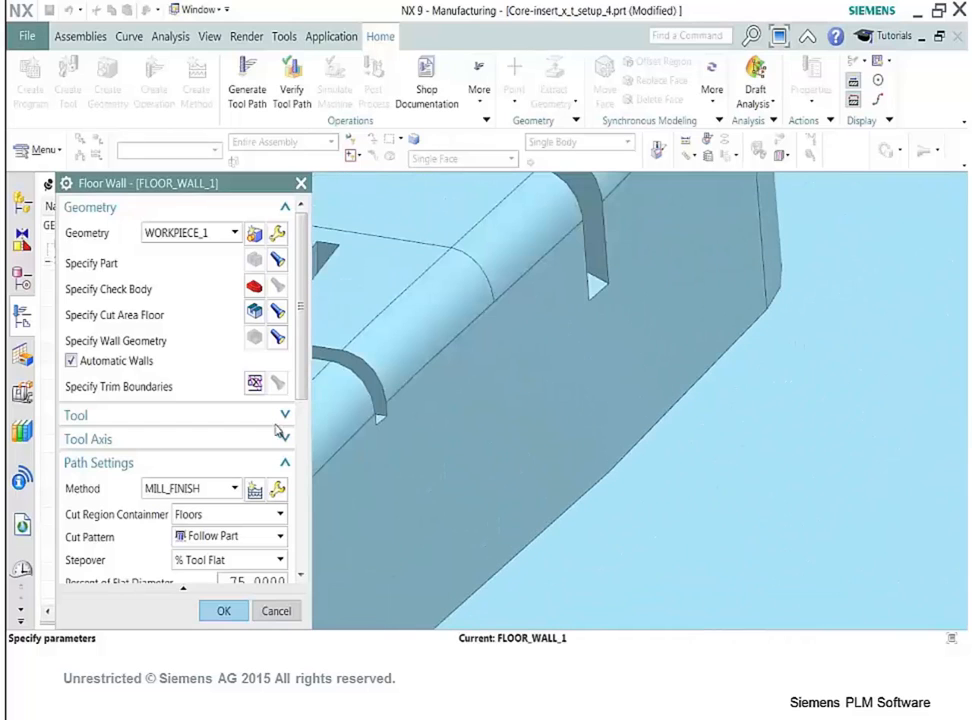
click(254, 312)
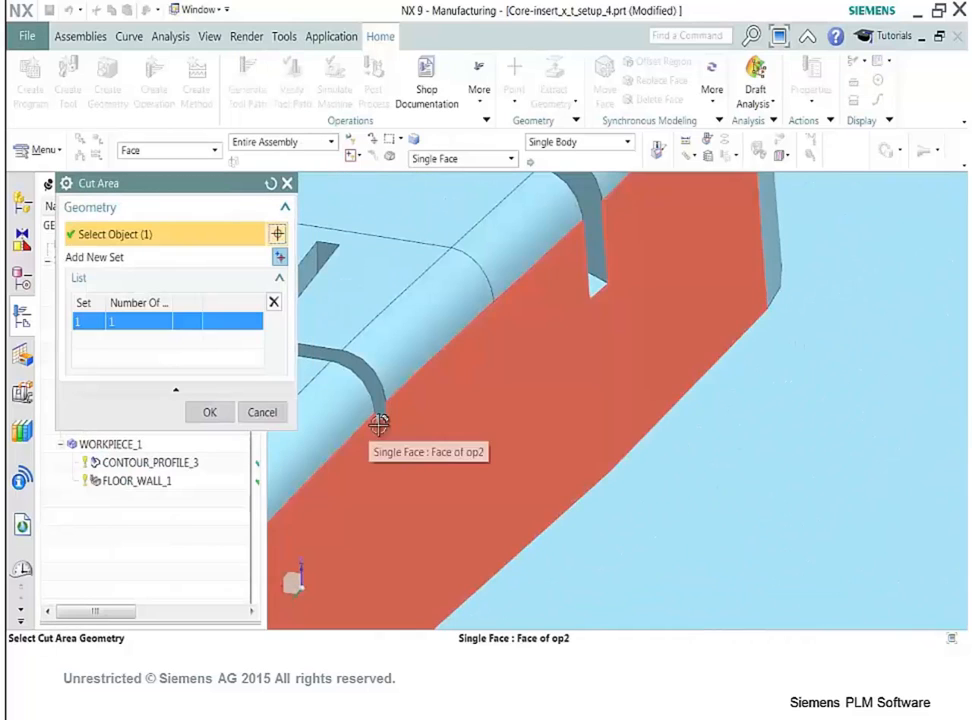
scroll(382, 417, up, 4)
click(382, 410)
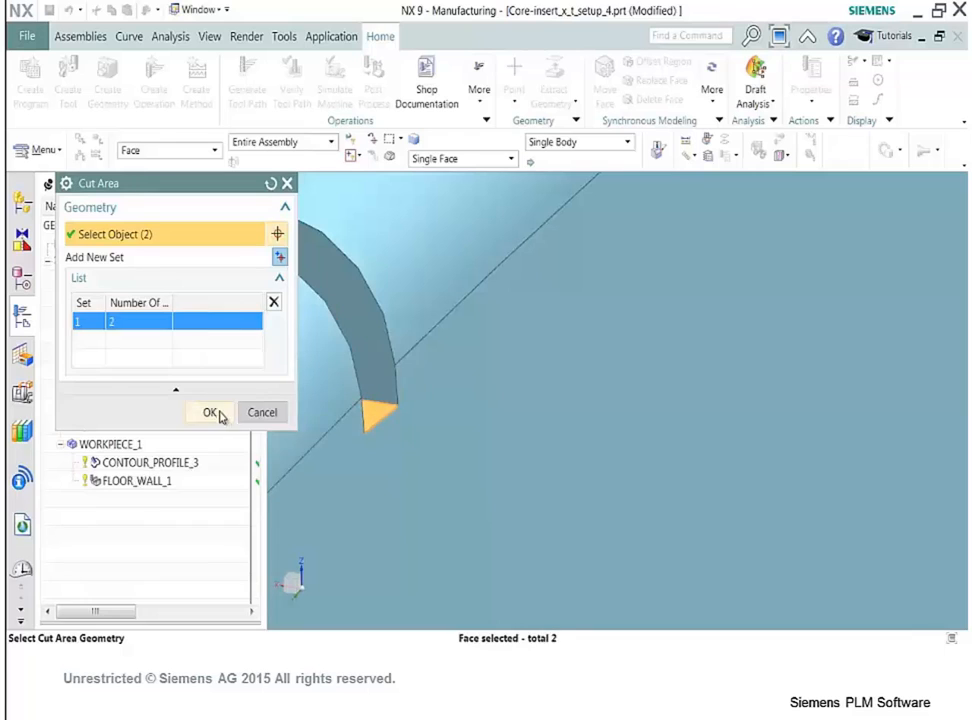
click(214, 412)
Regenerate the Floor Wall tool path for both small slots and accept the operation.
scroll(169, 503, down, 8)
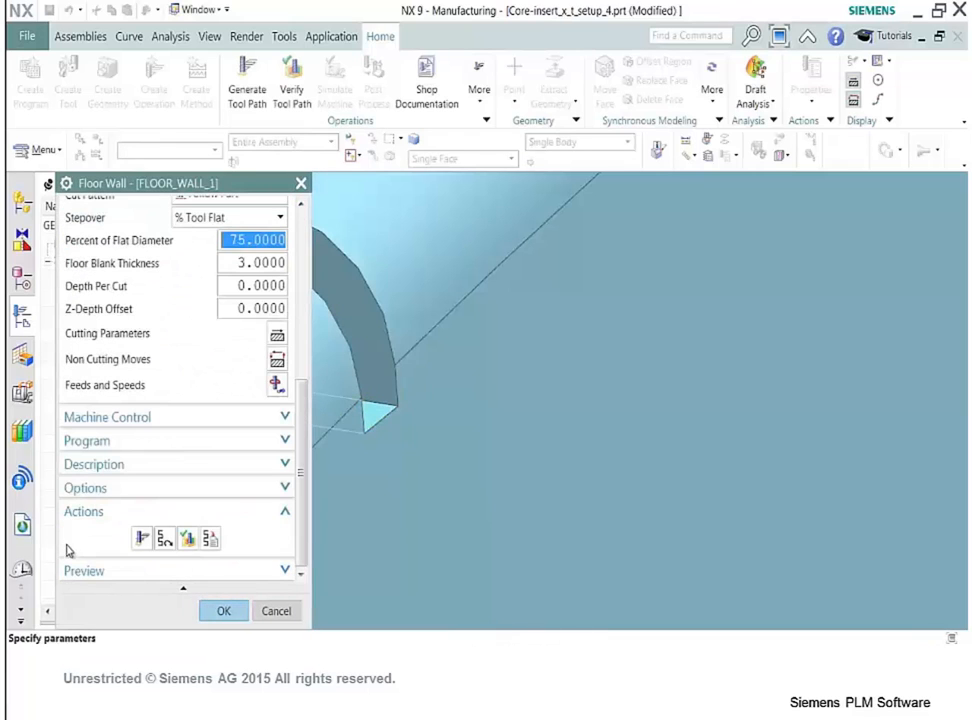
click(143, 539)
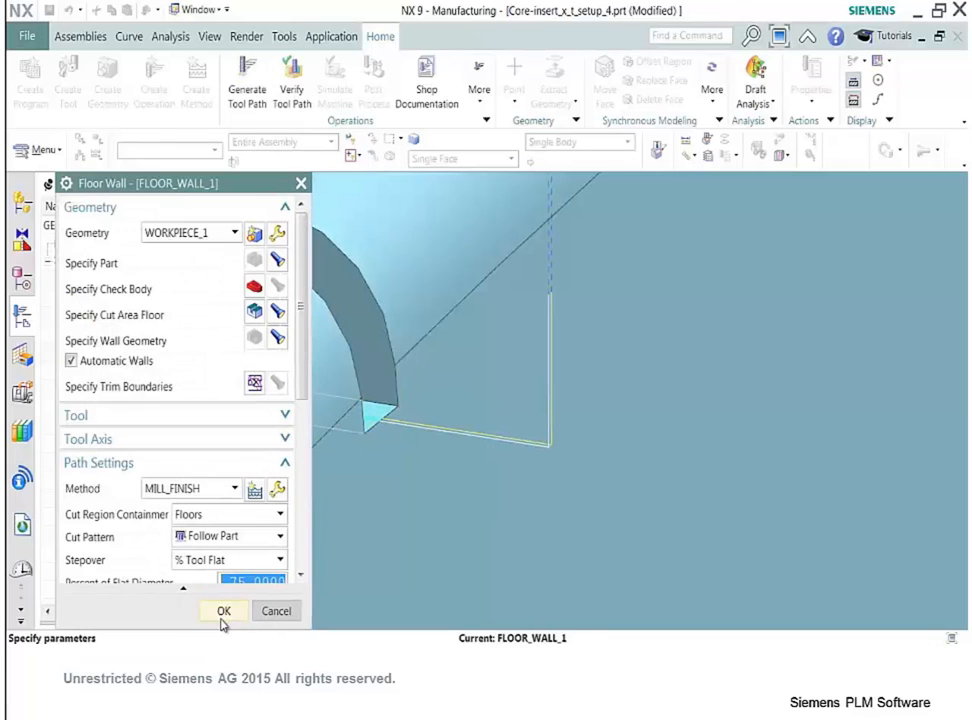
click(222, 612)
Verify the first WORKPIECE group's tool paths by playing the 3D Dynamic material removal simulation.
scroll(465, 627, down, 10)
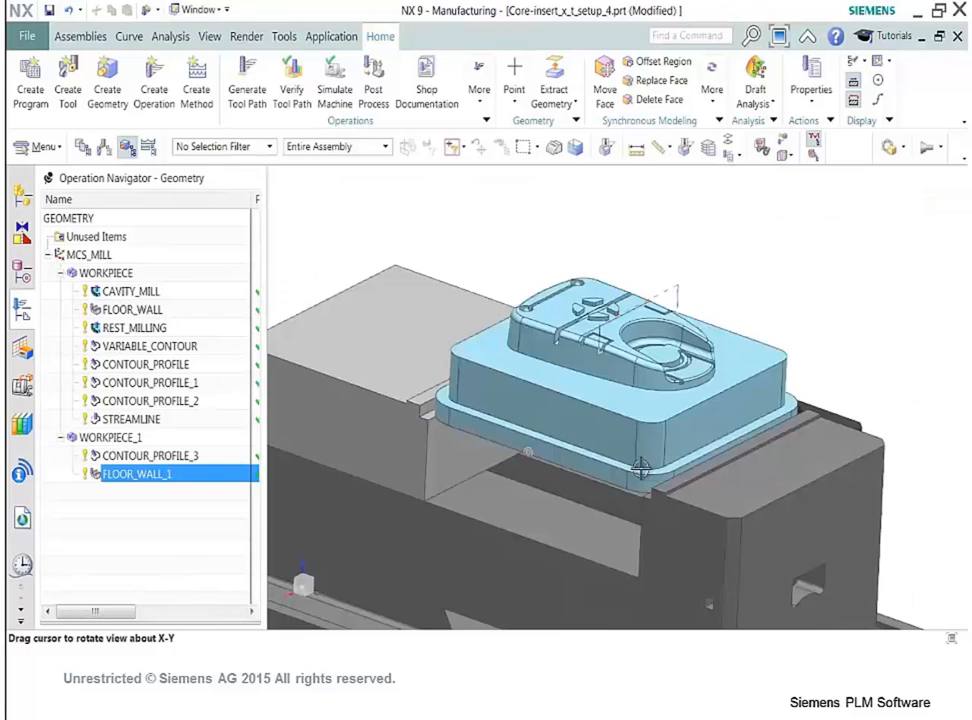
click(107, 274)
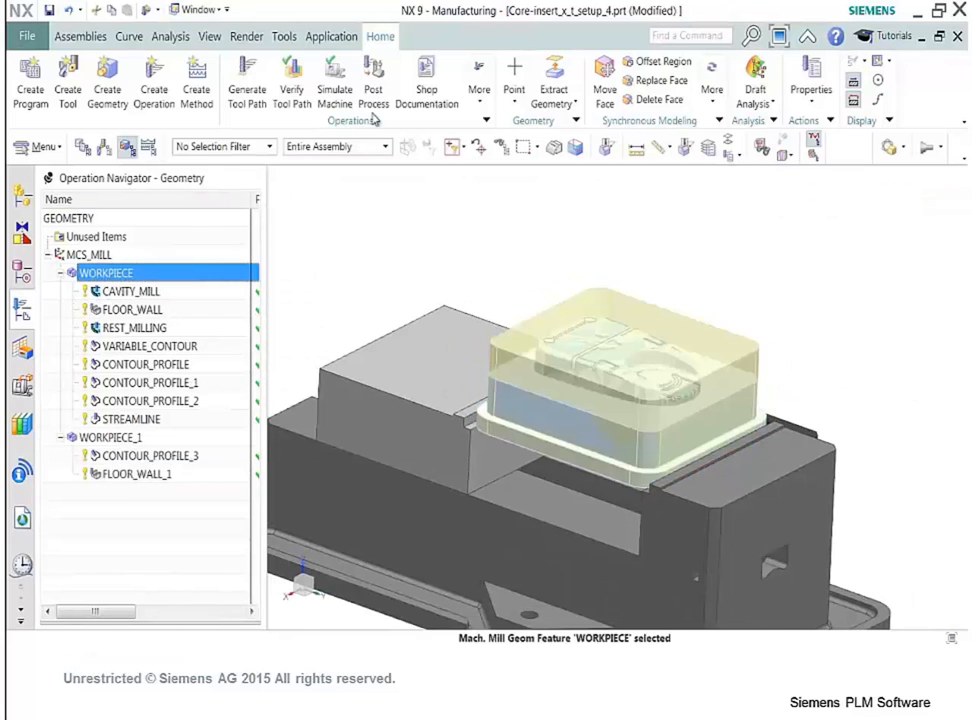
click(292, 96)
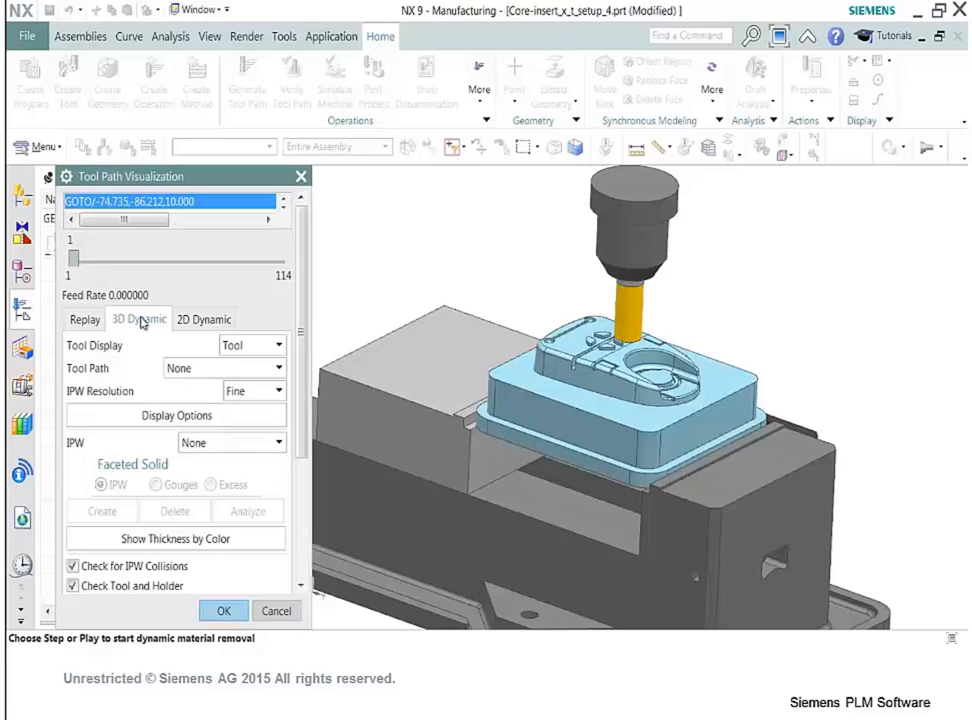
scroll(225, 518, down, 5)
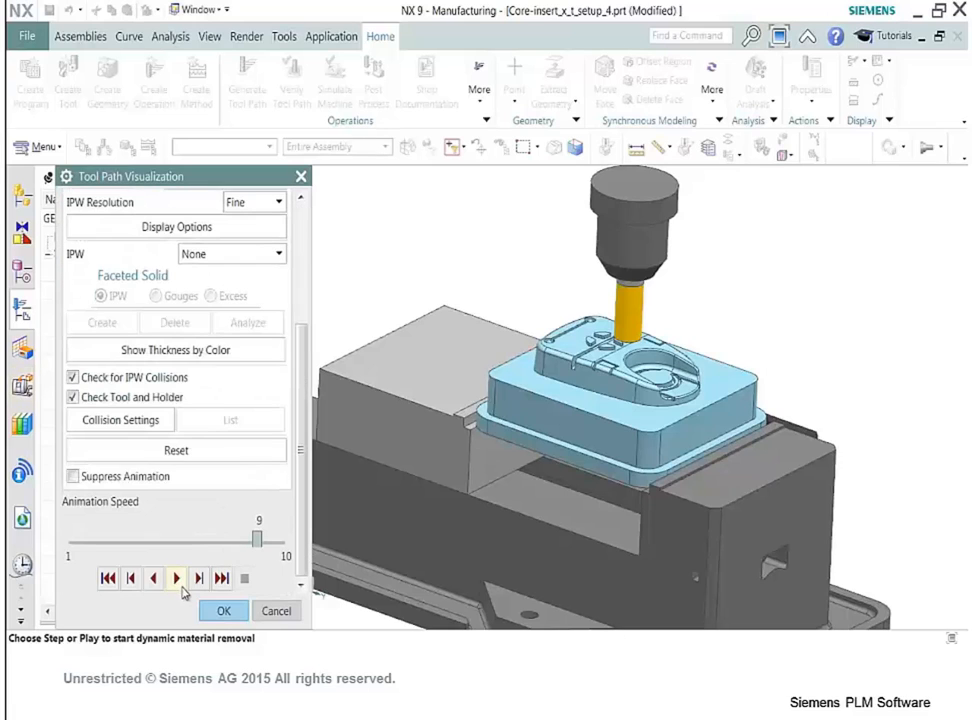
click(177, 579)
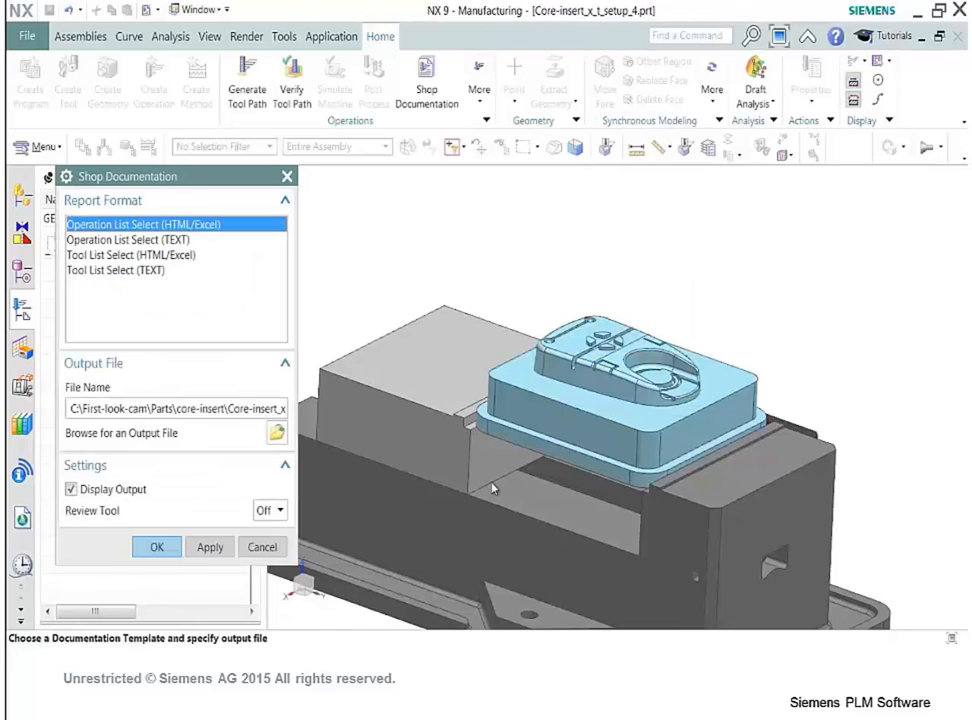
Generate shop documentation in the Operation List Select (HTML/Excel) format, review both pages of the program sheet and close it.
scroll(492, 488, up, 3)
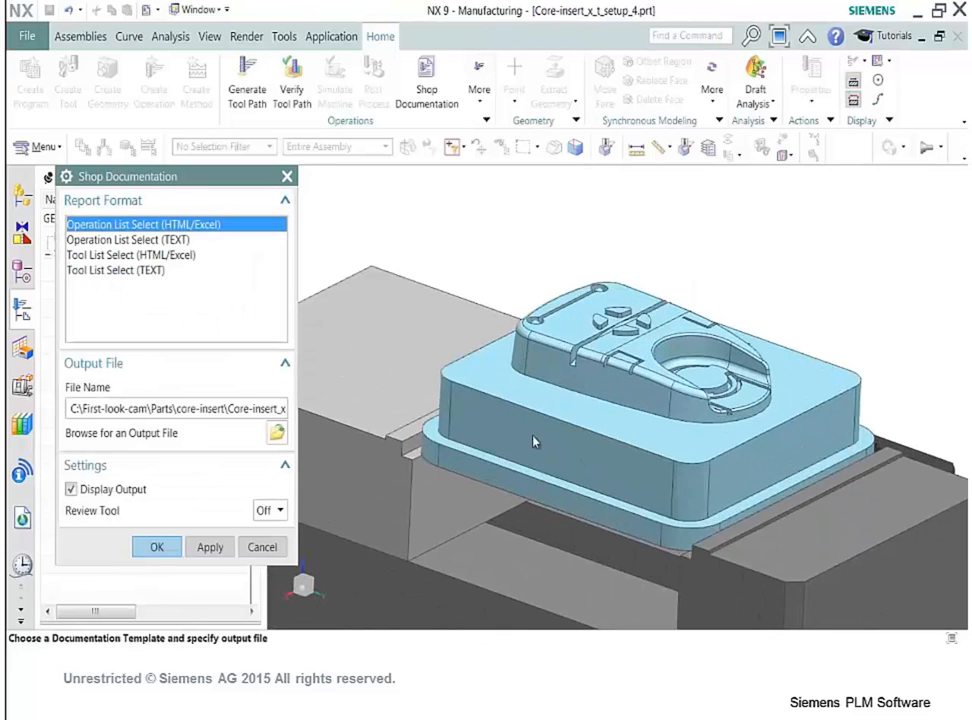
click(155, 547)
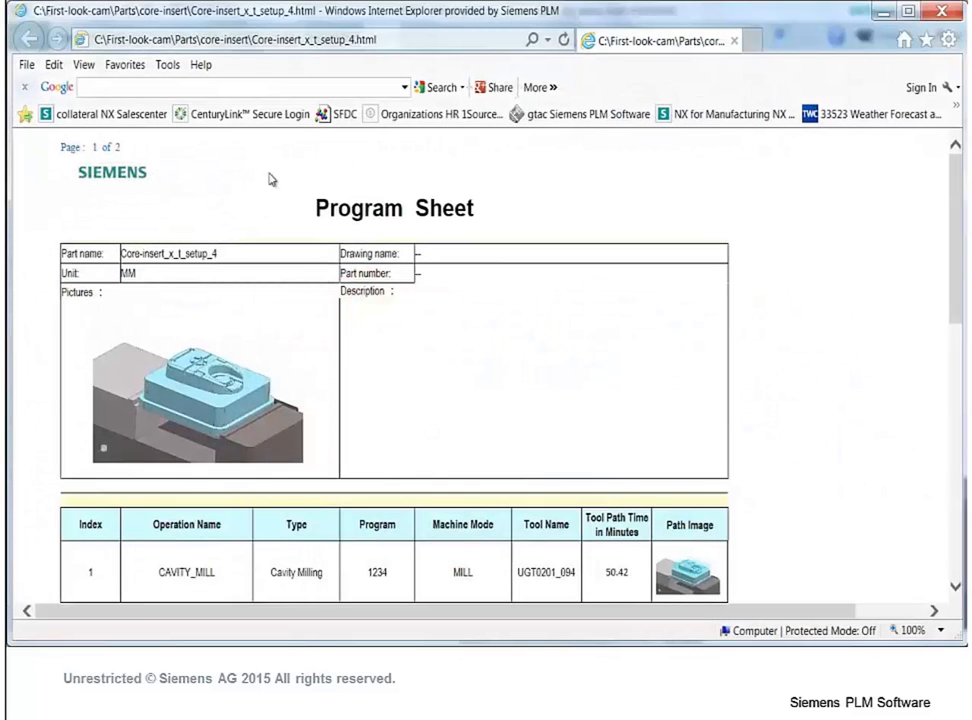
scroll(455, 354, down, 10)
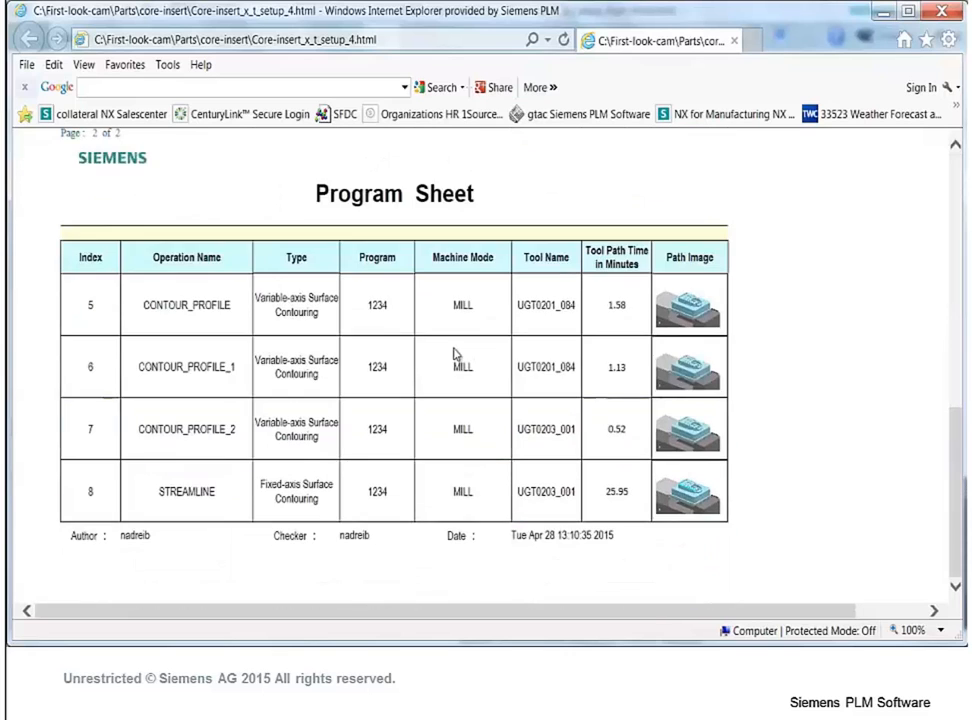
scroll(455, 354, up, 10)
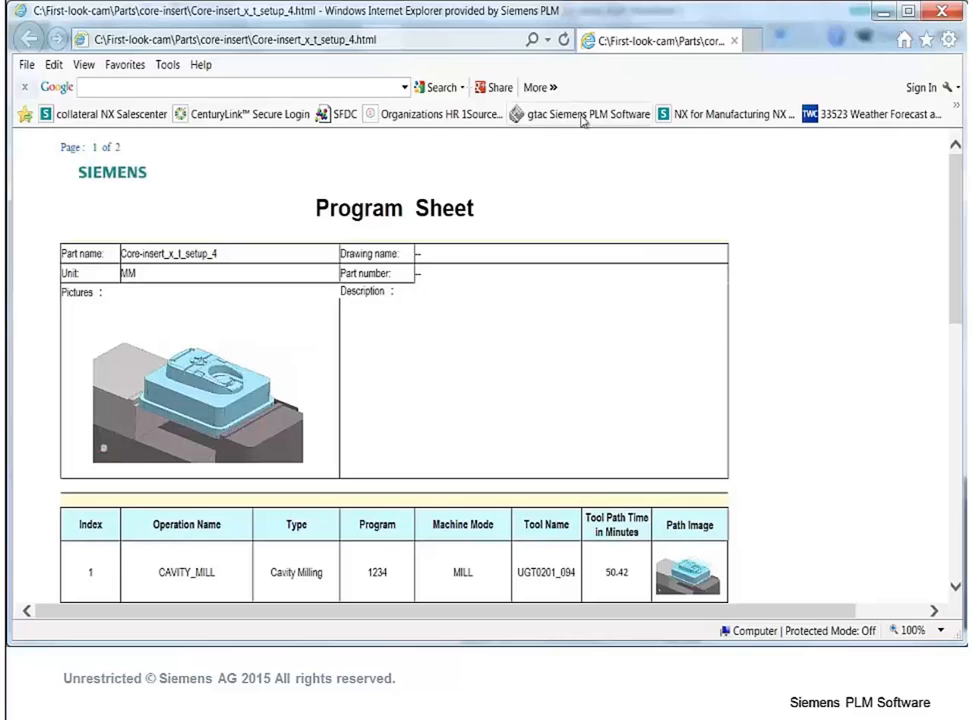
click(940, 12)
Postprocess the whole 1234 program with the MILL_5_AXIS postprocessor and enlarge the NC code listing for reading.
click(84, 147)
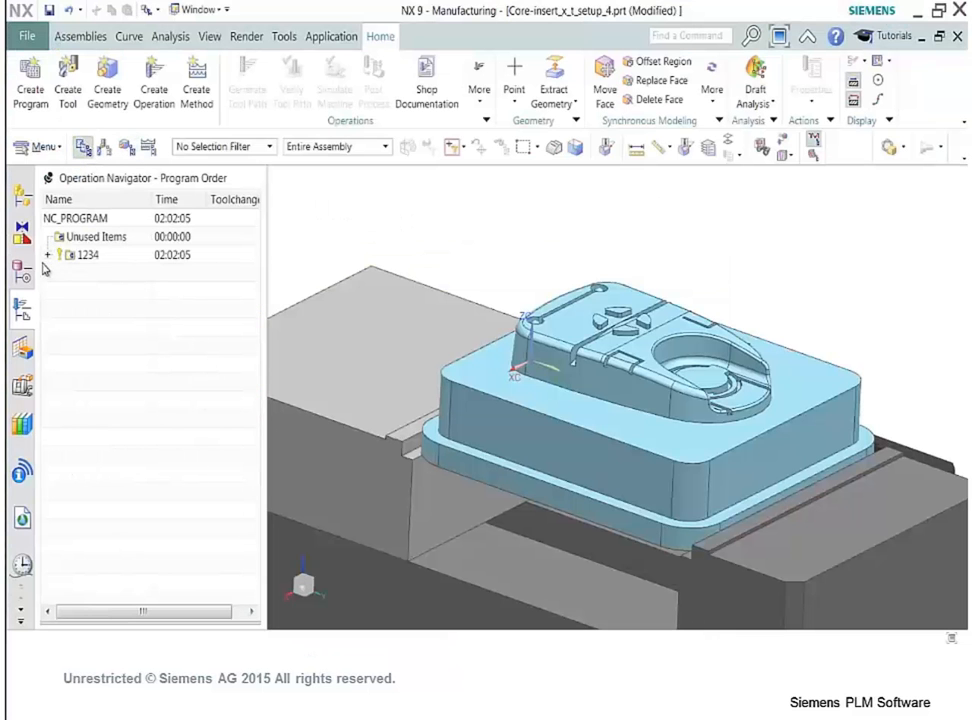
click(47, 255)
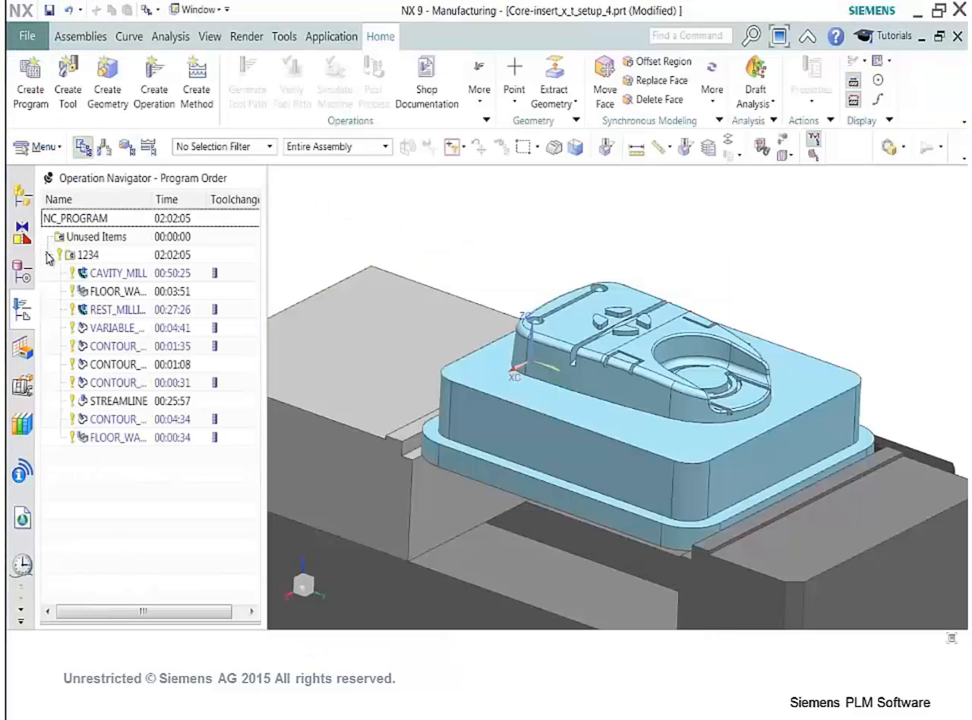
click(104, 256)
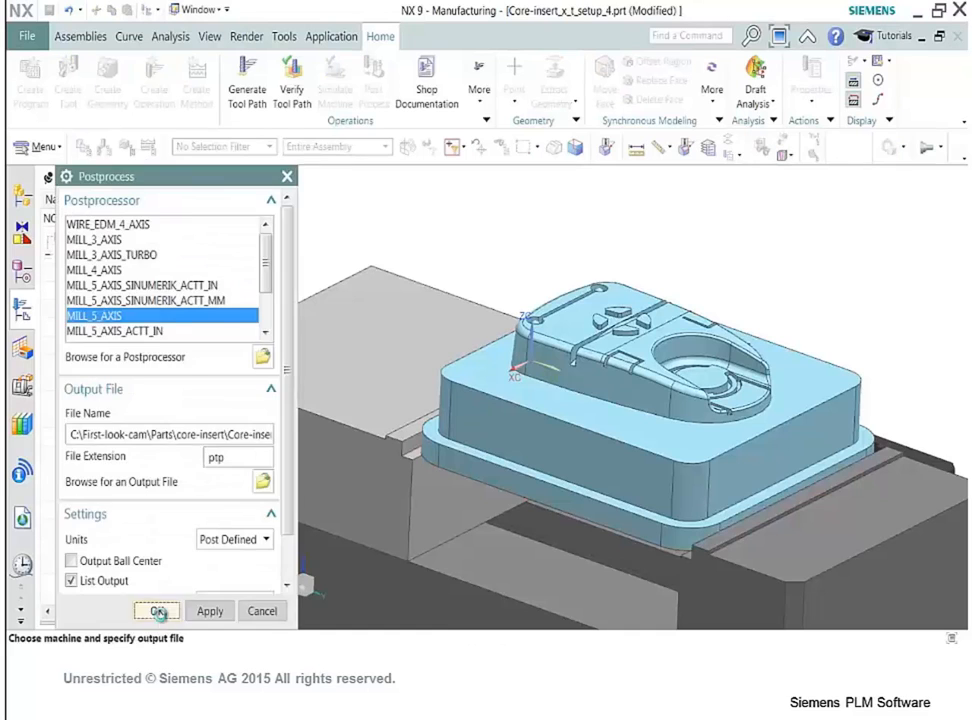
click(160, 612)
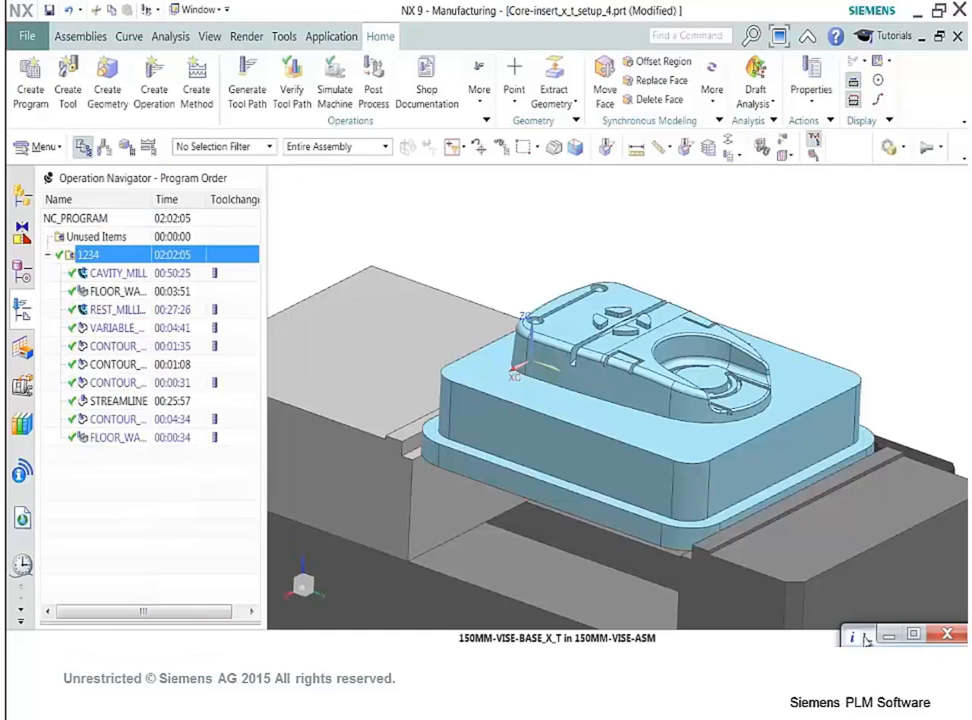
drag(866, 640, 409, 242)
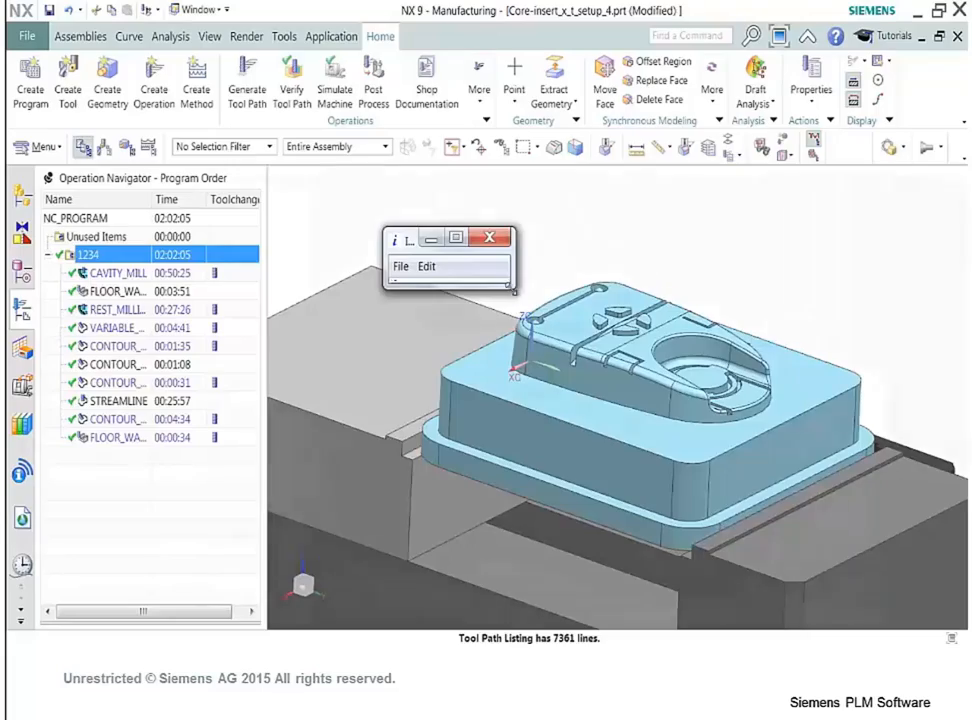
drag(512, 287, 787, 627)
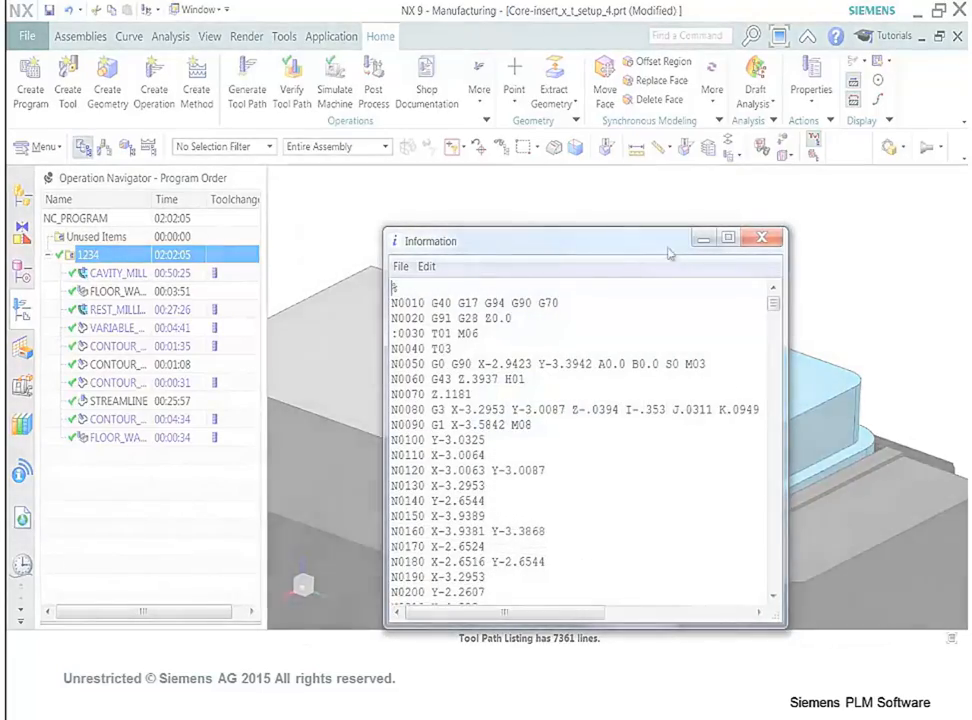
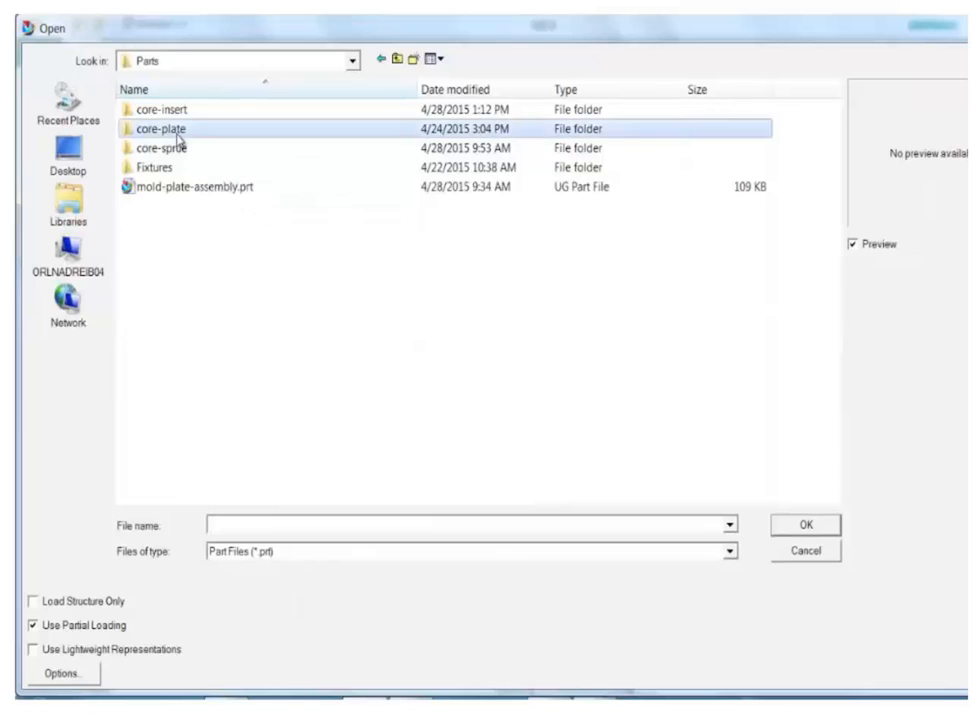
Show all file types in the core-plate folder with the *.* filter and open core-plate.x_t.
click(249, 523)
text(*.*)
key(Return)
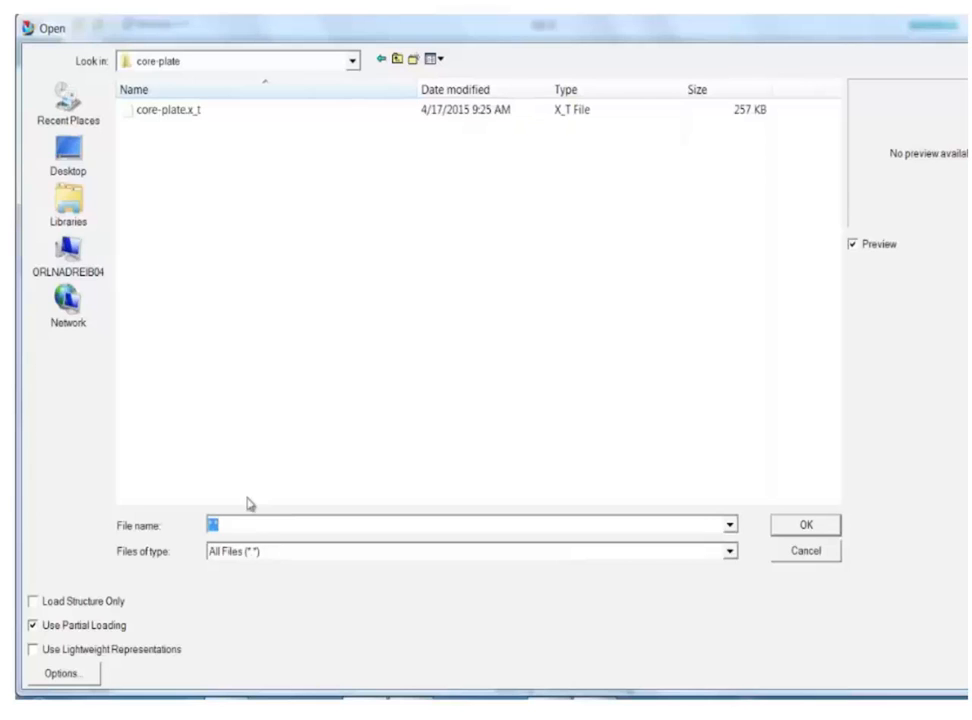
double_click(186, 112)
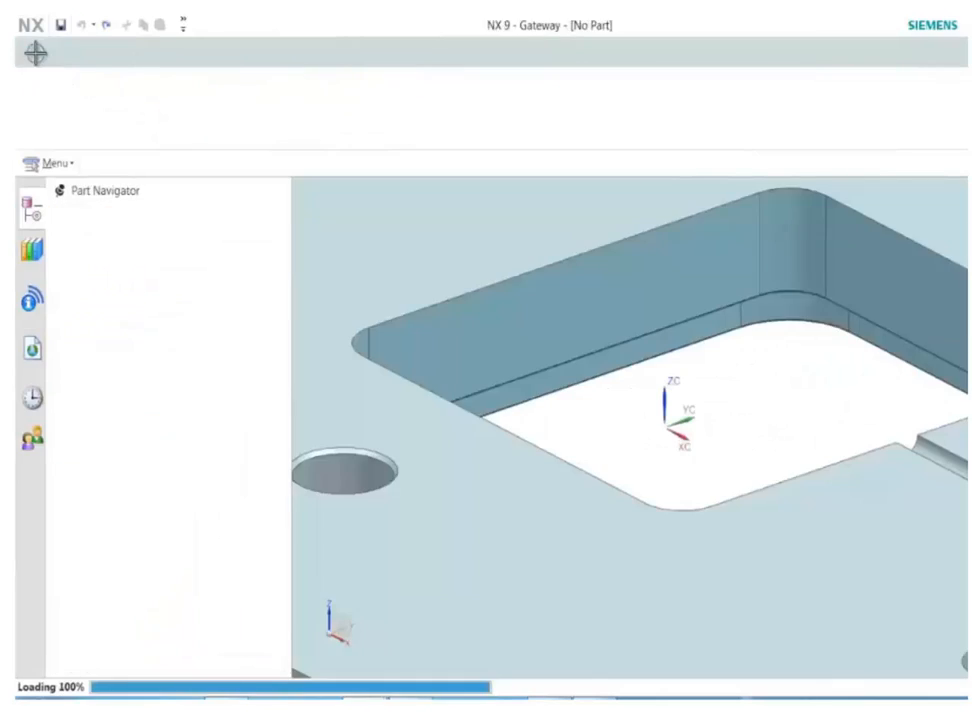
Create a new machining setup for the imported core plate model.
scroll(397, 527, down, 6)
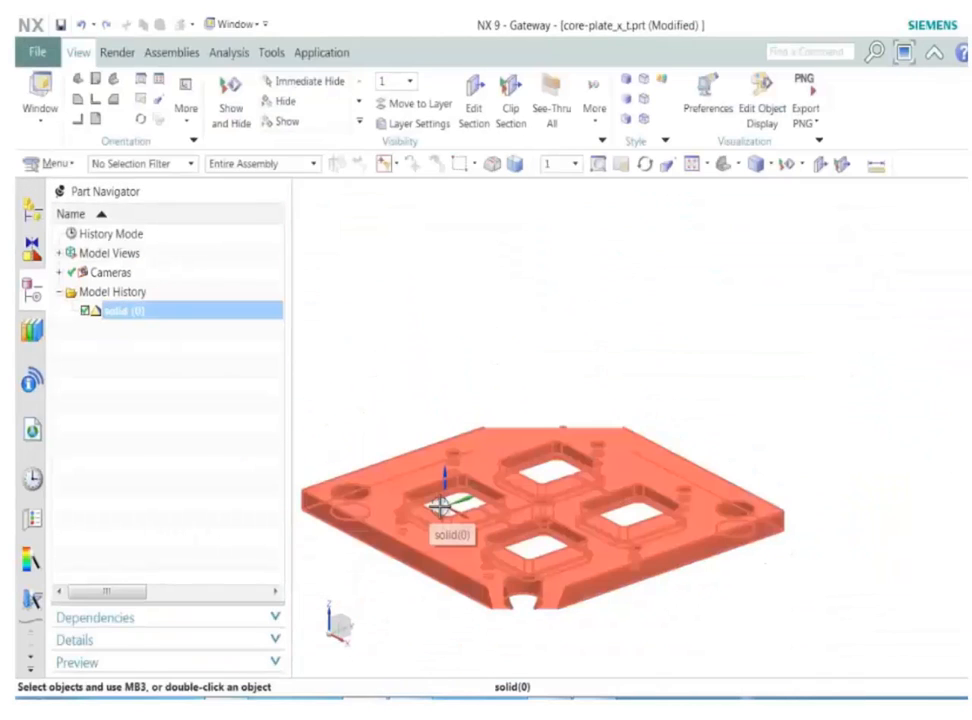
scroll(440, 507, up, 4)
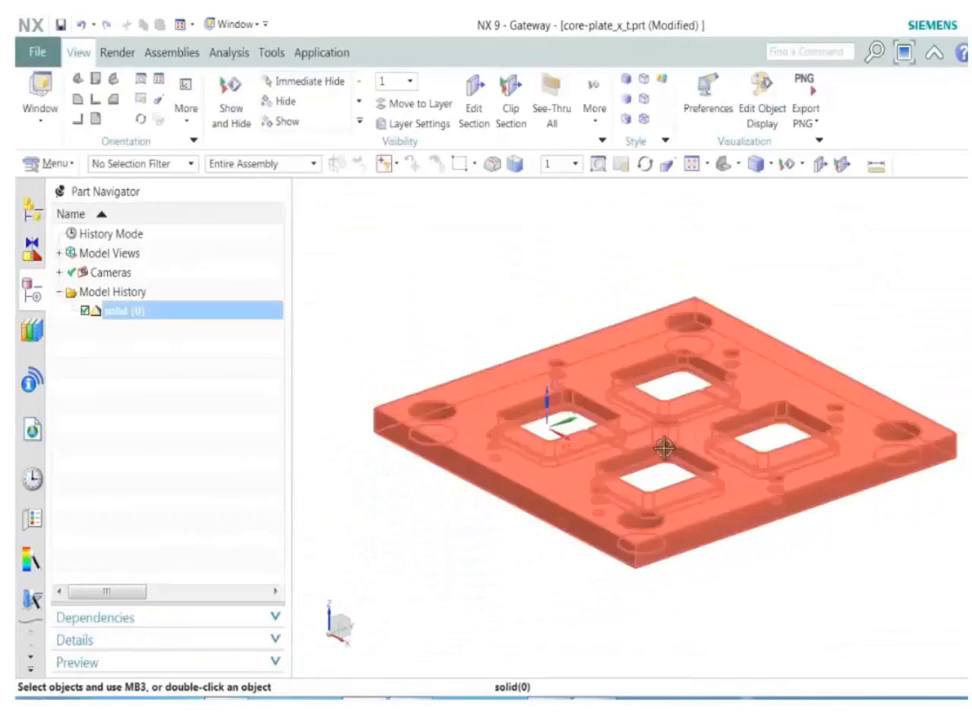
middle_drag(445, 510, 650, 452)
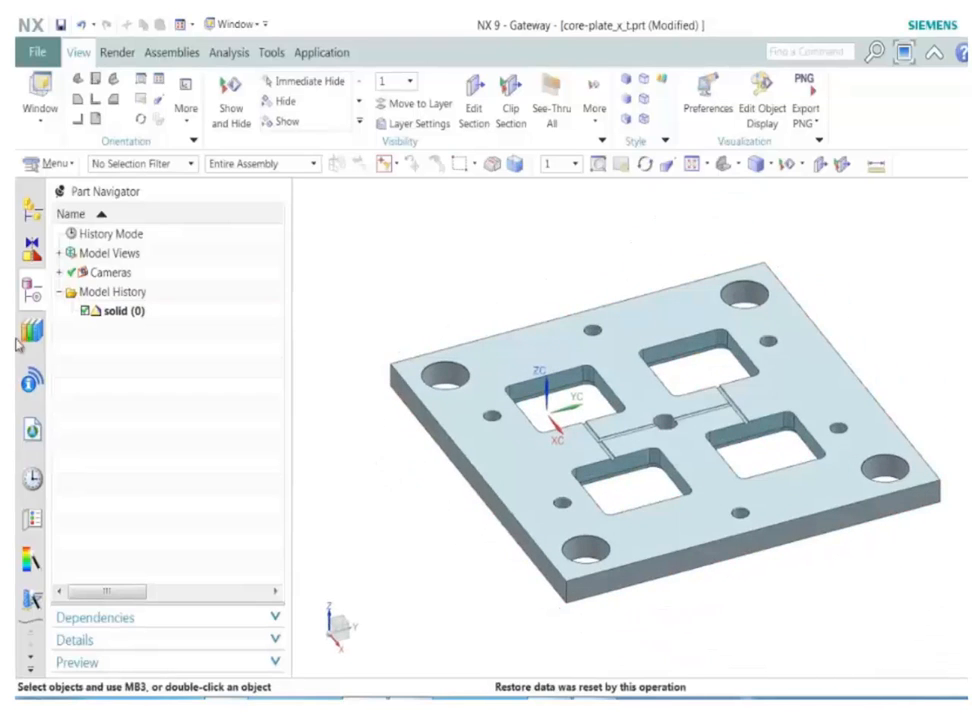
click(33, 430)
scroll(92, 488, down, 3)
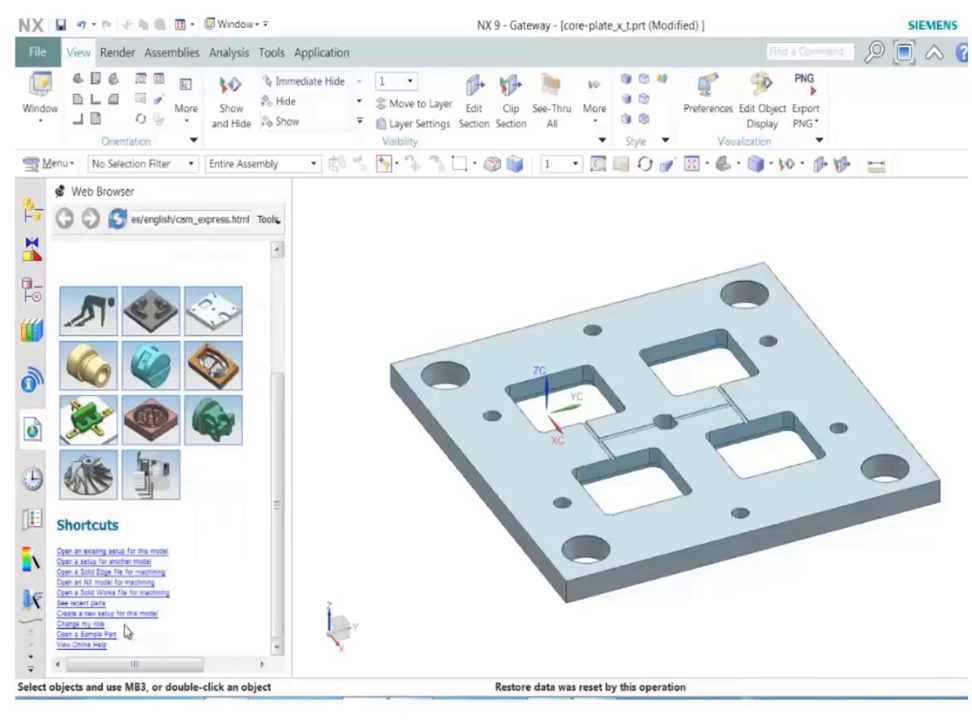
click(70, 614)
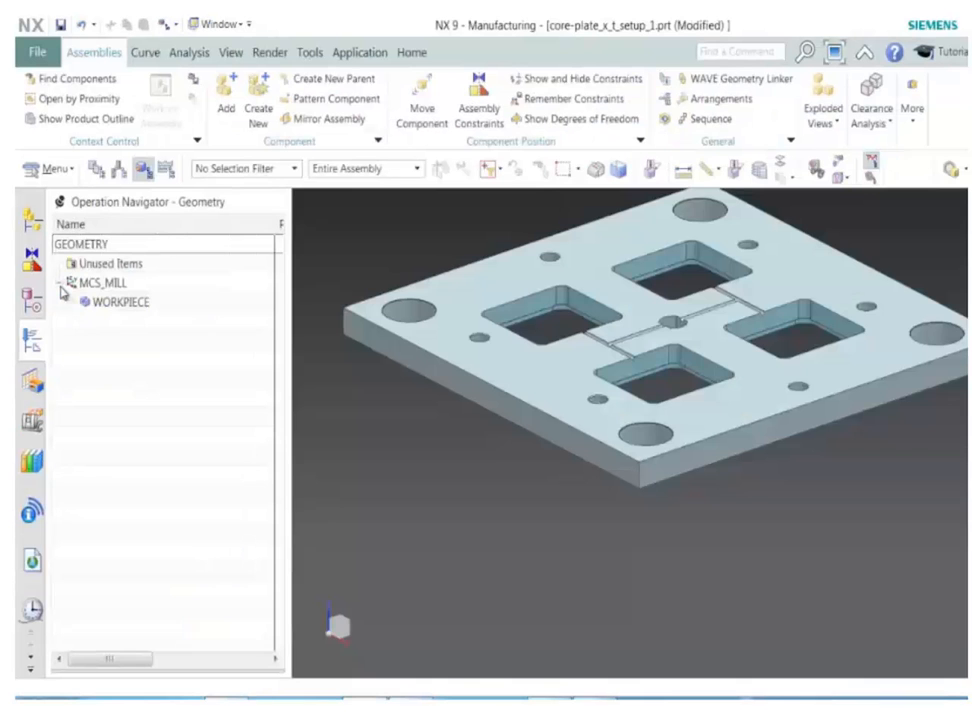
Specify the core plate's solid body as the part geometry of the WORKPIECE under MCS_MILL.
double_click(86, 282)
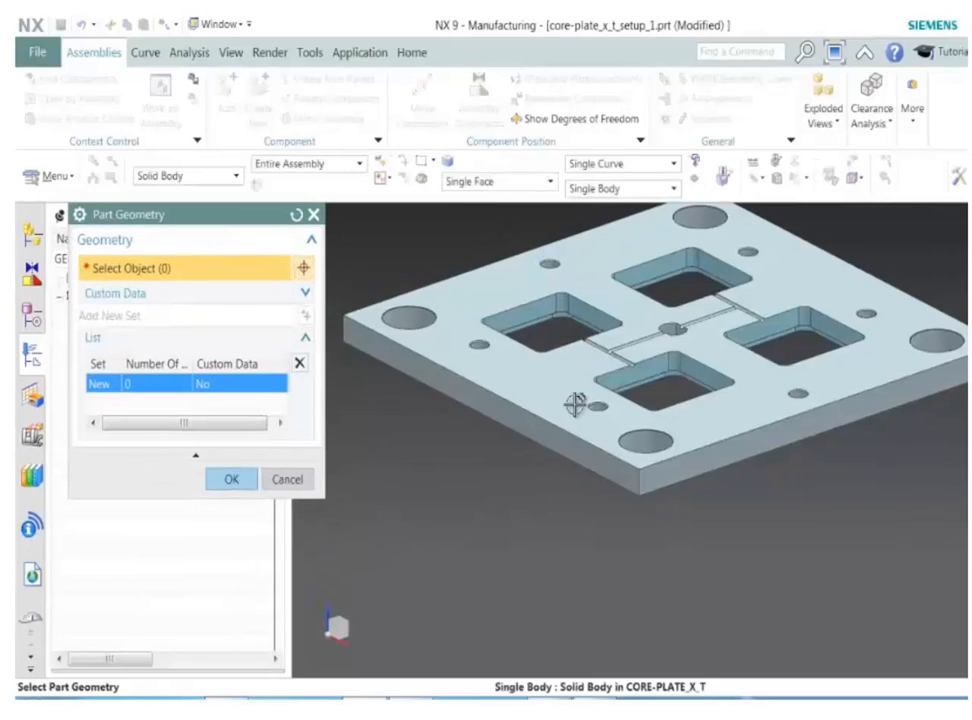
click(575, 405)
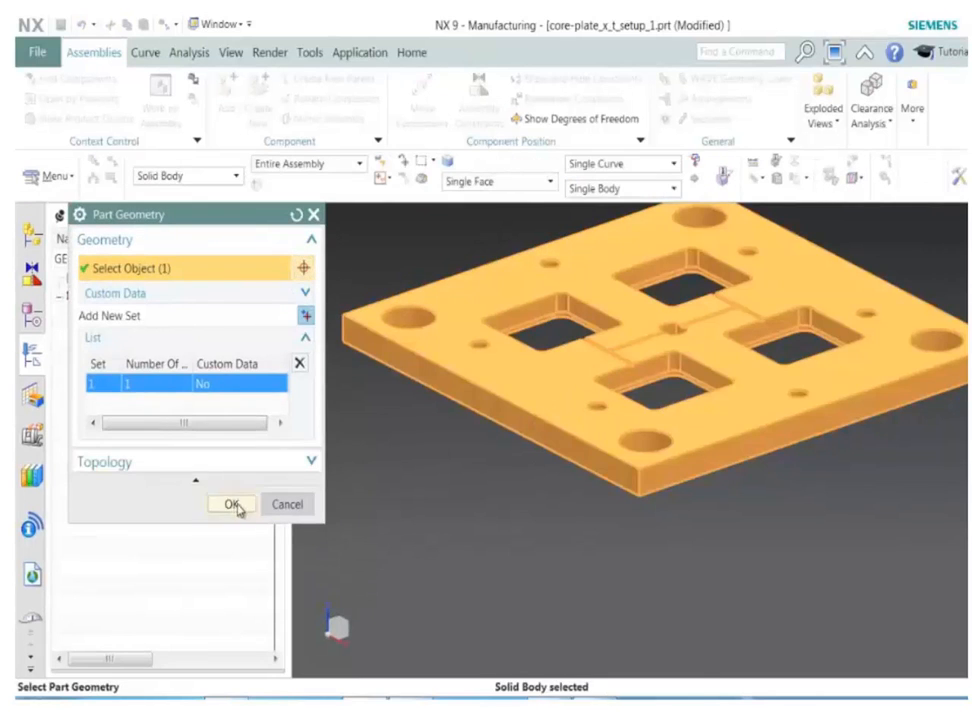
click(236, 508)
Define the workpiece blank as a Bounding Block around the plate and accept the workpiece definition.
click(250, 297)
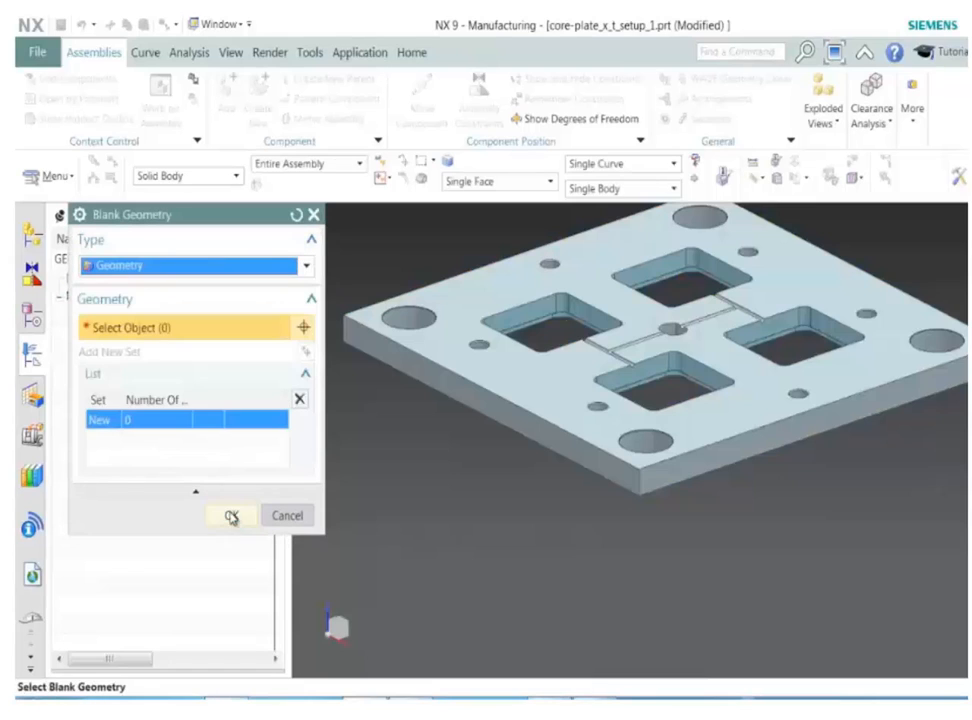
click(305, 266)
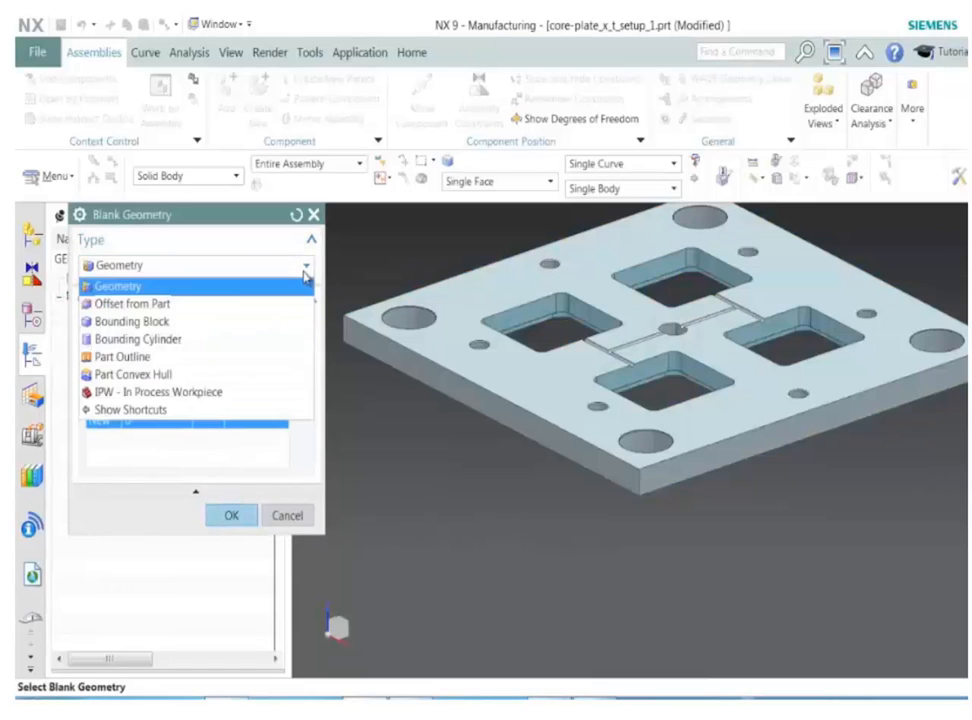
click(163, 322)
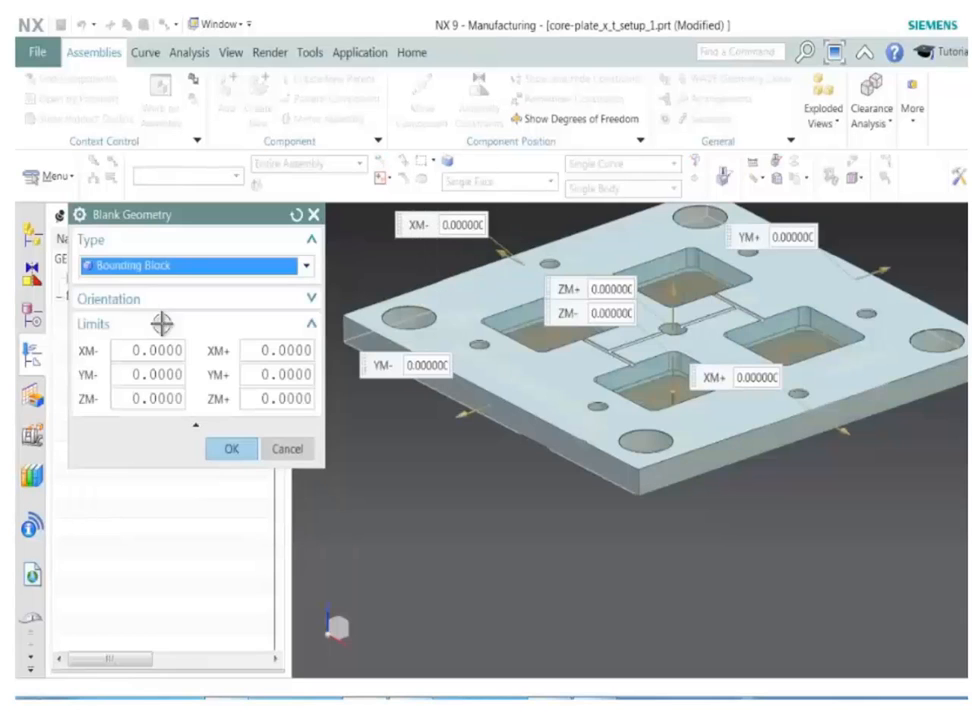
mouse_move(676, 291)
mouse_down()
mouse_move(675, 283)
mouse_move(674, 296)
mouse_up()
click(232, 450)
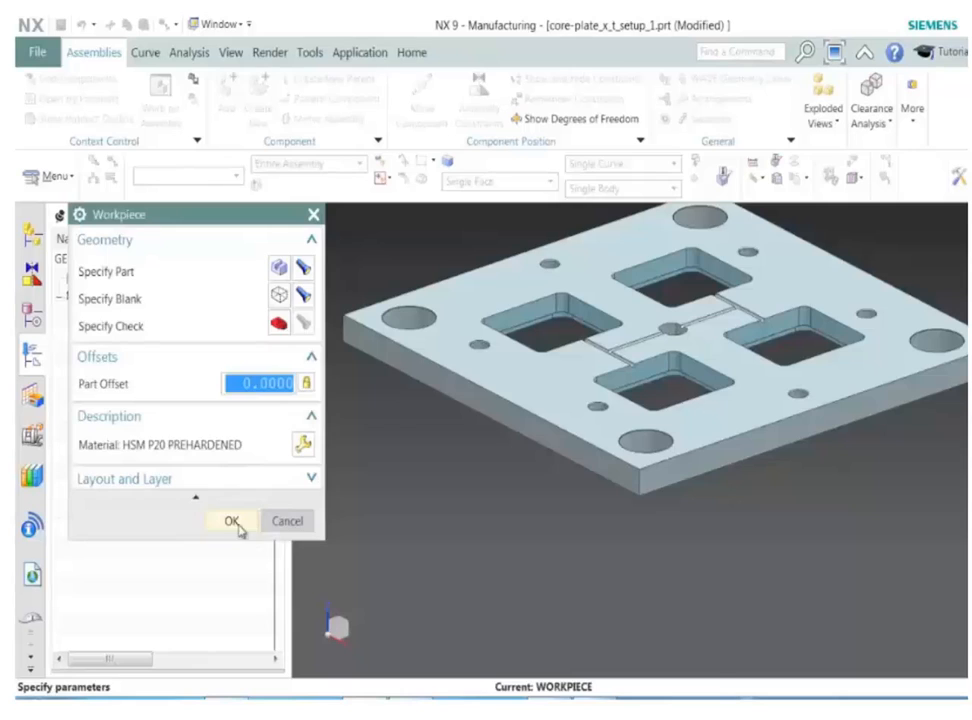
click(238, 525)
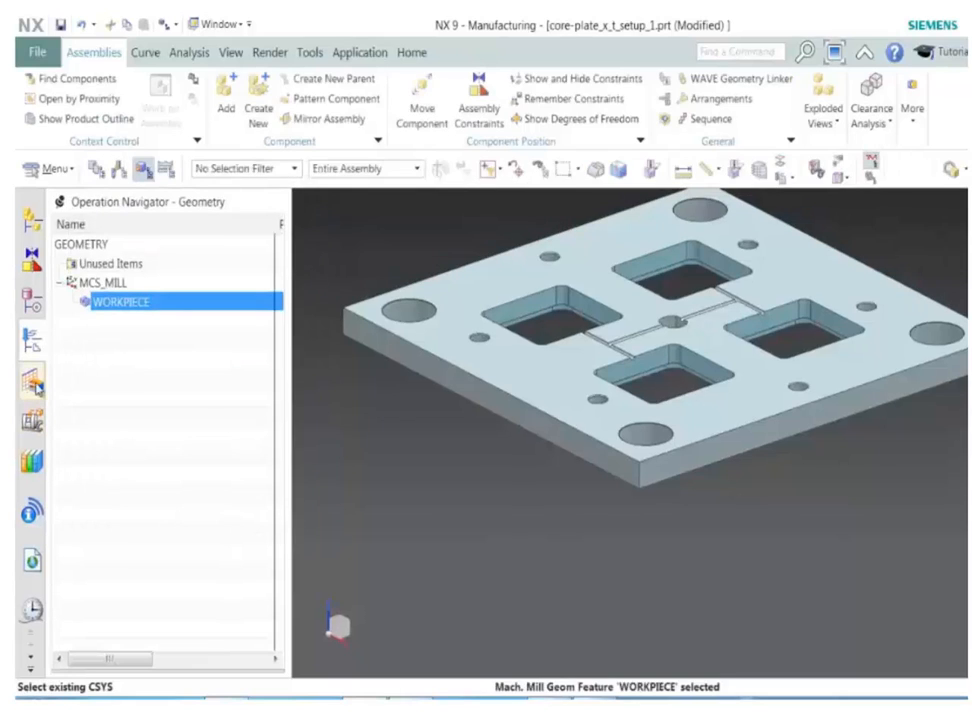
Start Find Features on core-plate_x_t among the machining features and set its search method to Workpiece.
click(32, 380)
click(60, 264)
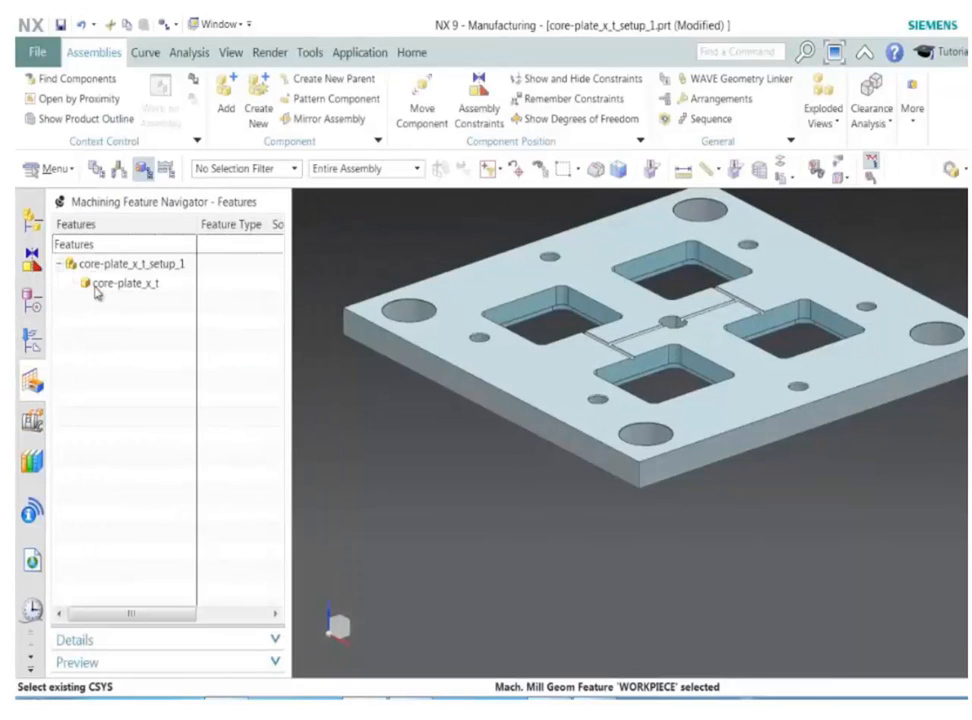
click(98, 285)
right_click(99, 287)
click(140, 303)
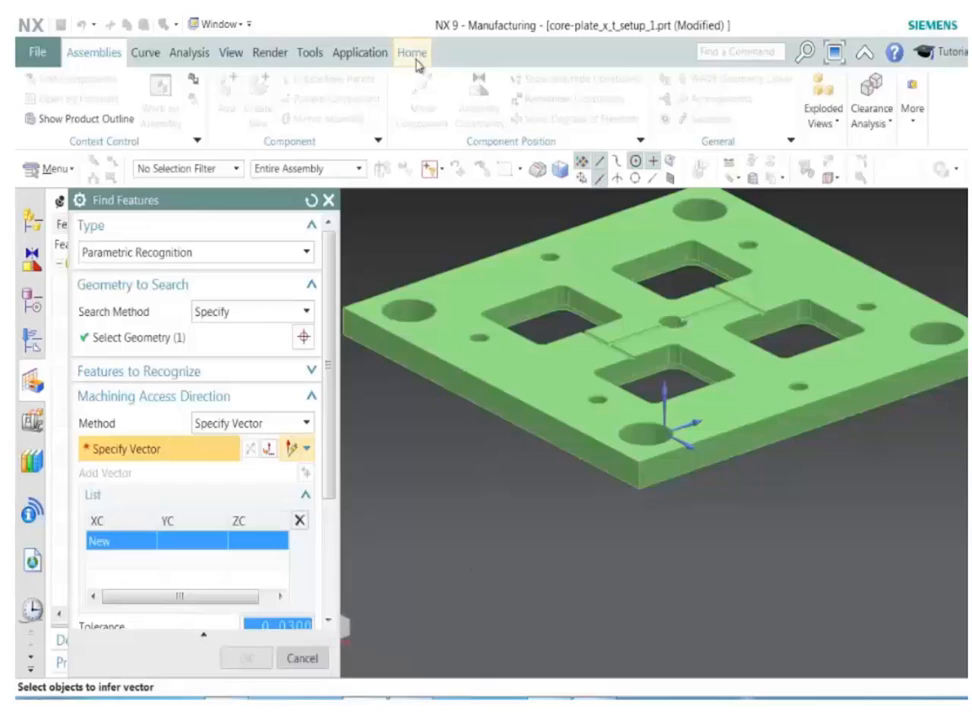
click(416, 60)
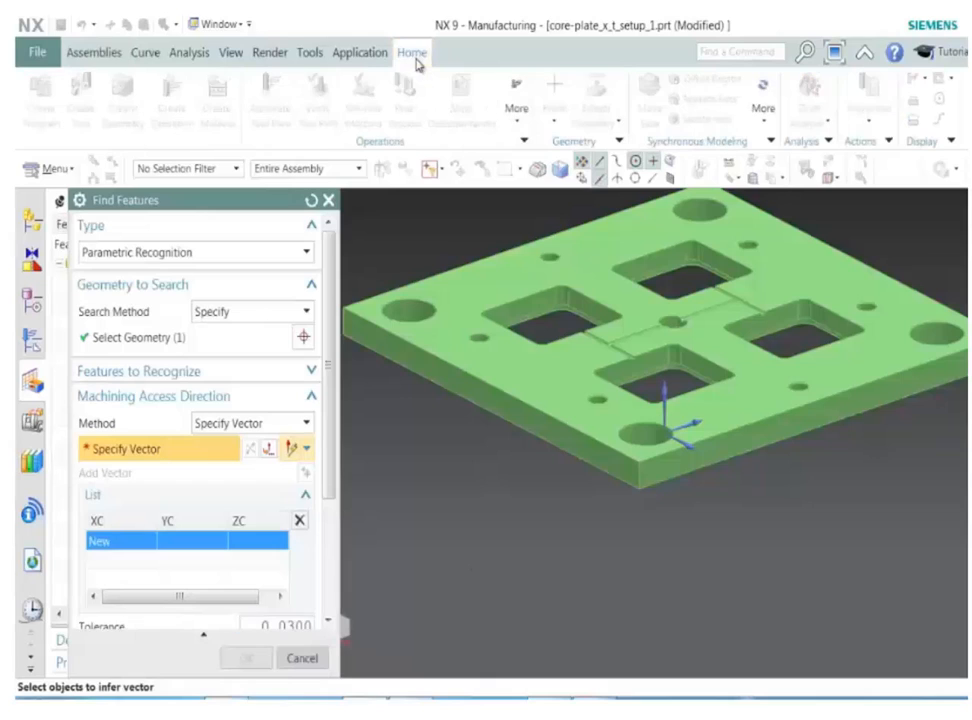
click(308, 311)
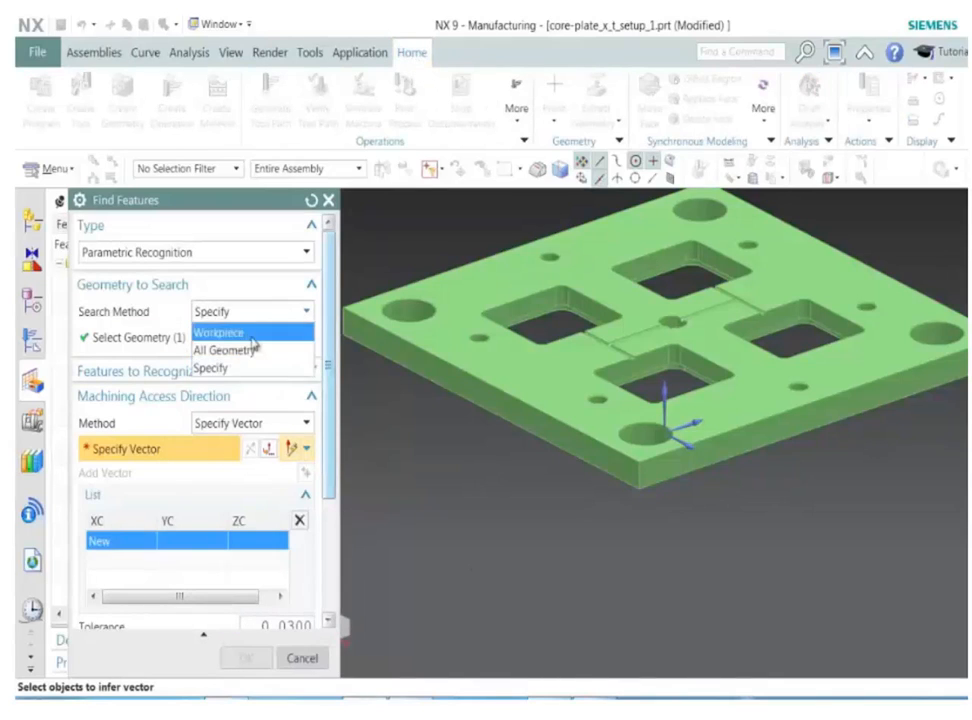
click(251, 335)
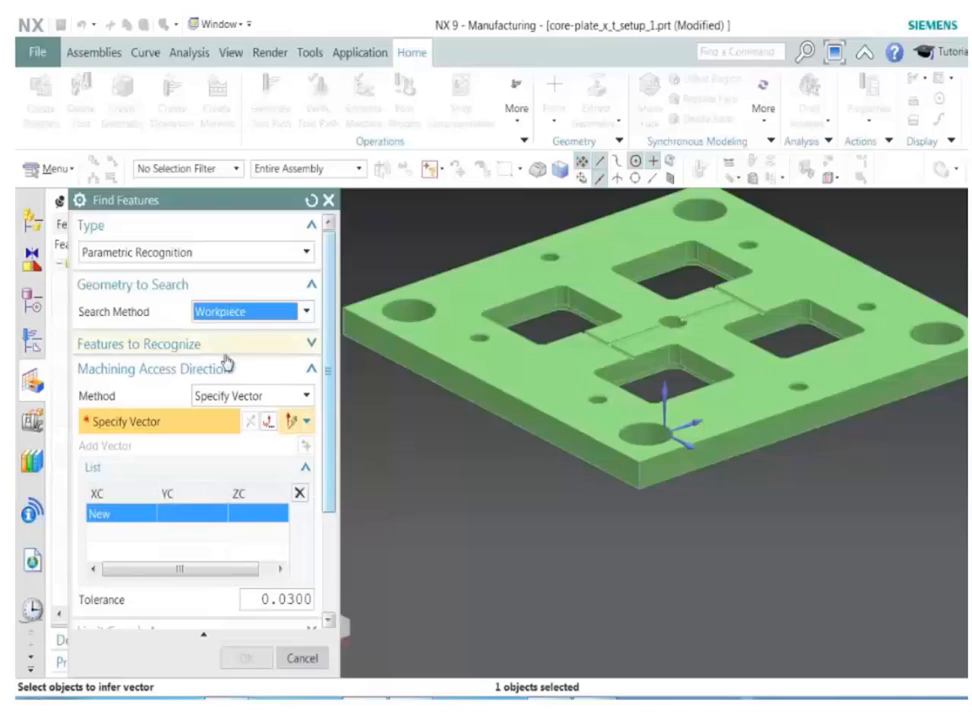
Specify the upward Z-axis vector as the machining access direction, find the plate's features and accept the recognized set.
click(307, 398)
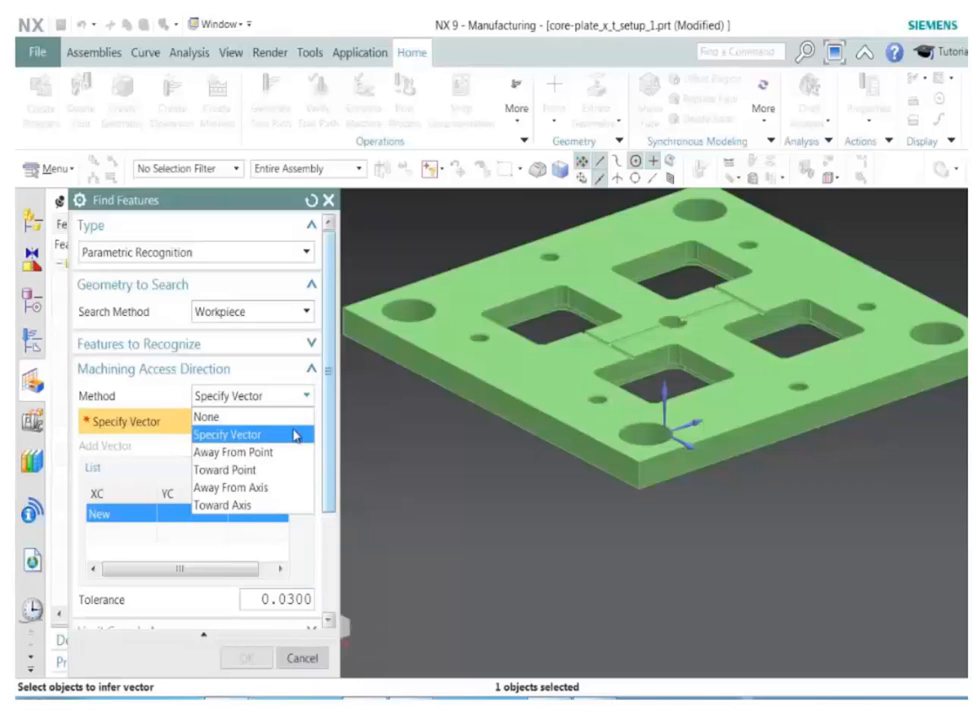
click(297, 434)
click(660, 390)
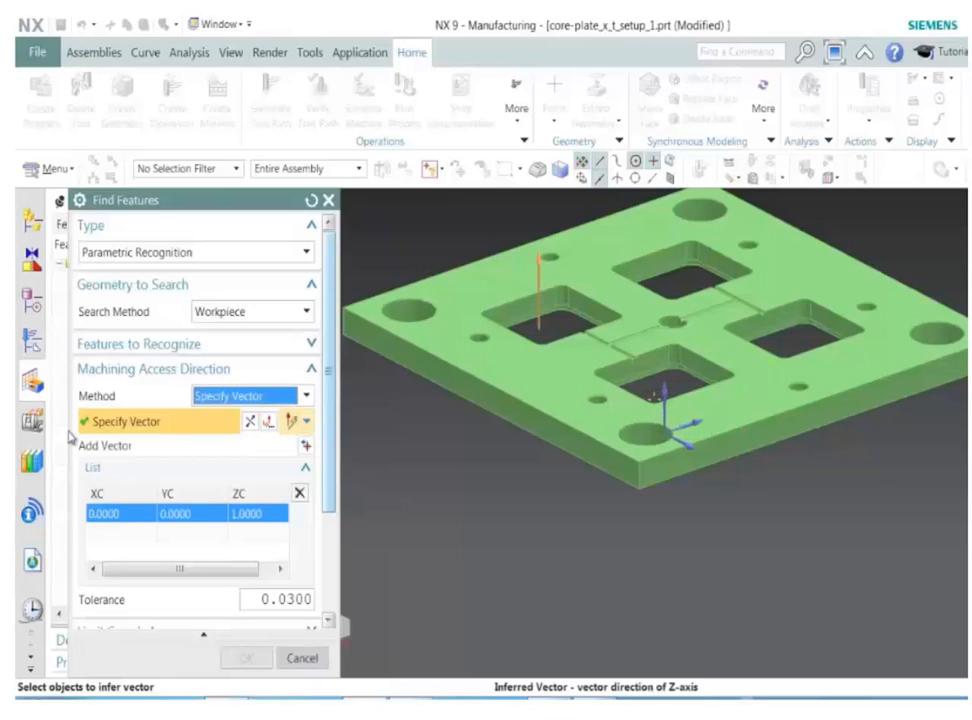
scroll(258, 490, down, 3)
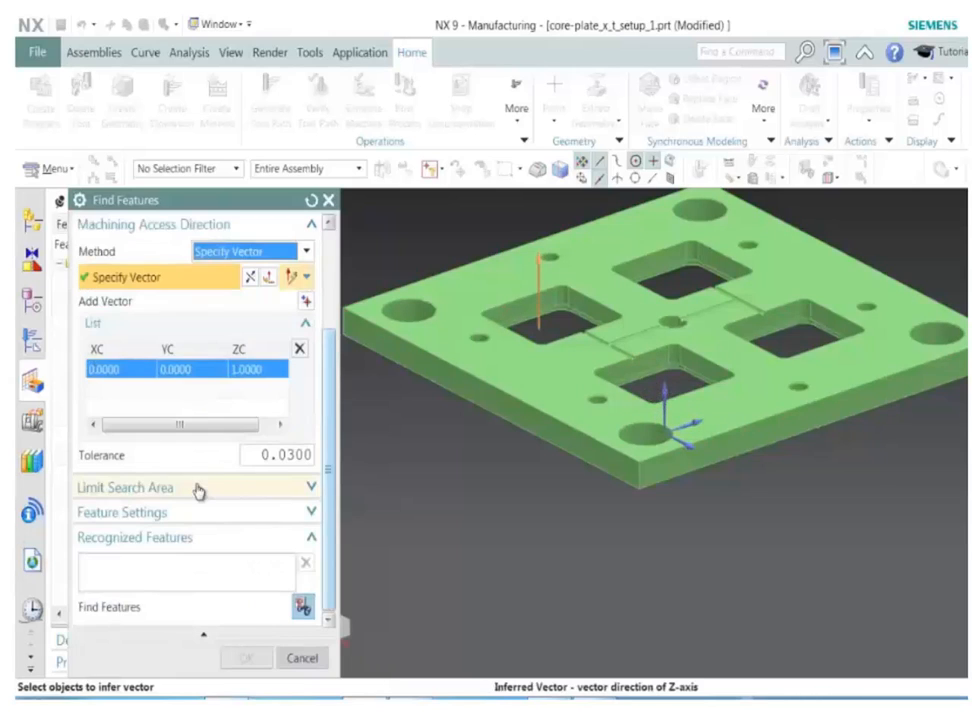
click(301, 607)
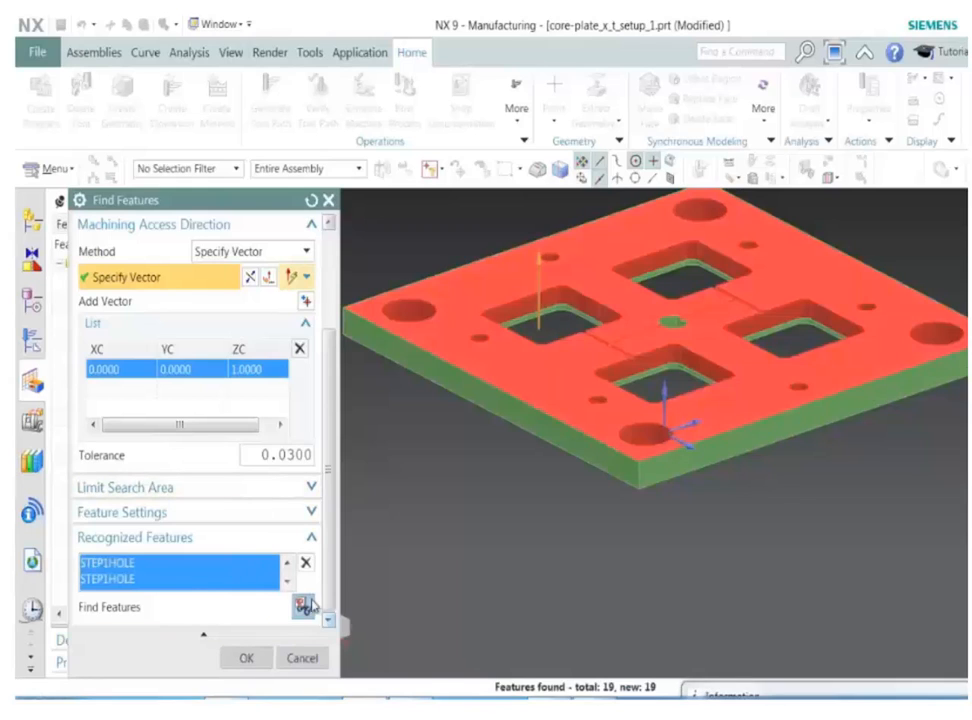
click(288, 585)
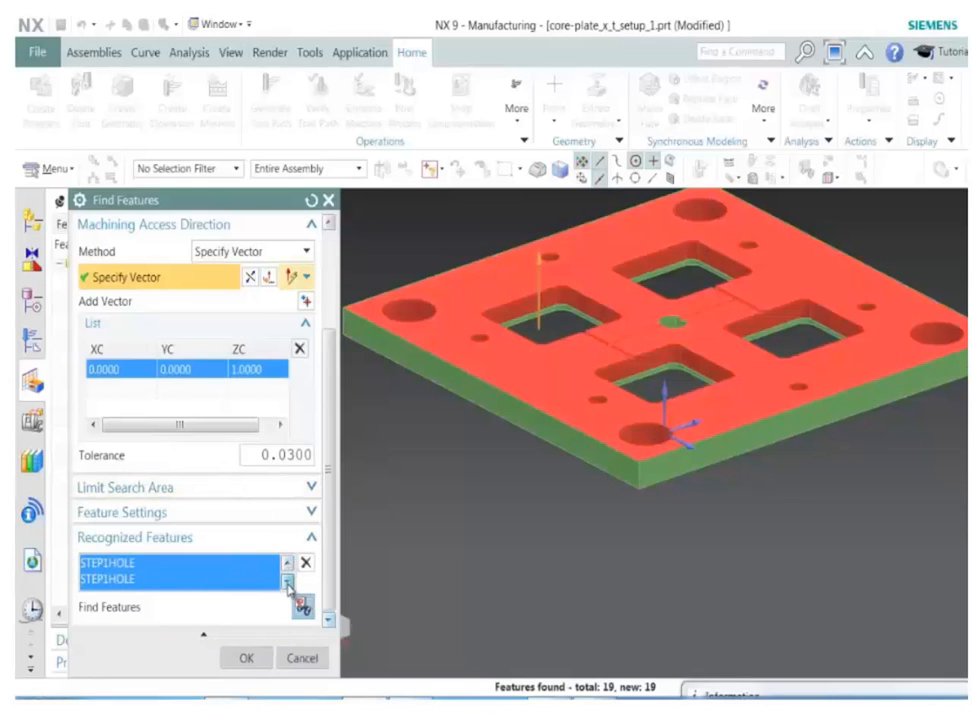
click(286, 567)
click(250, 659)
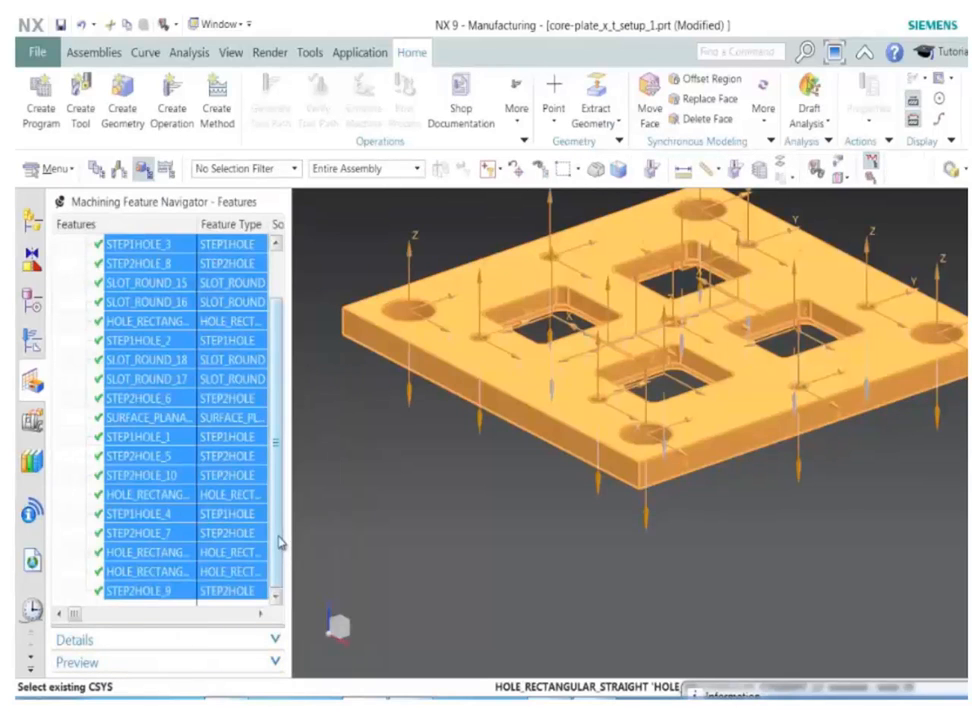
Examine the recognized features by highlighting individual step holes, round slots and the planar surface on the core plate.
drag(289, 478, 382, 478)
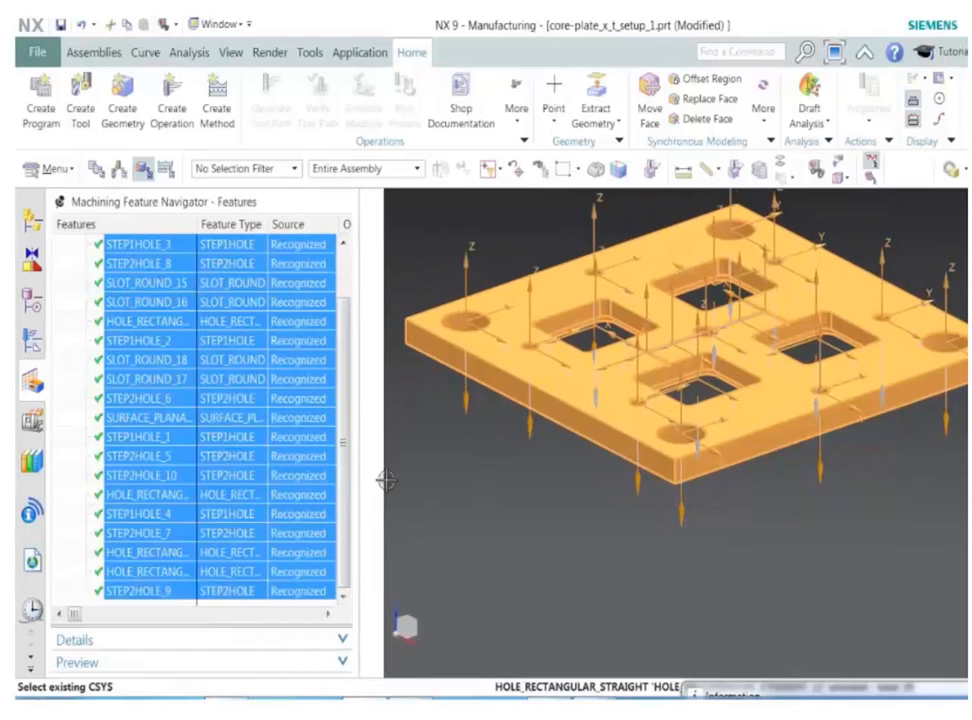
scroll(160, 338, up, 1)
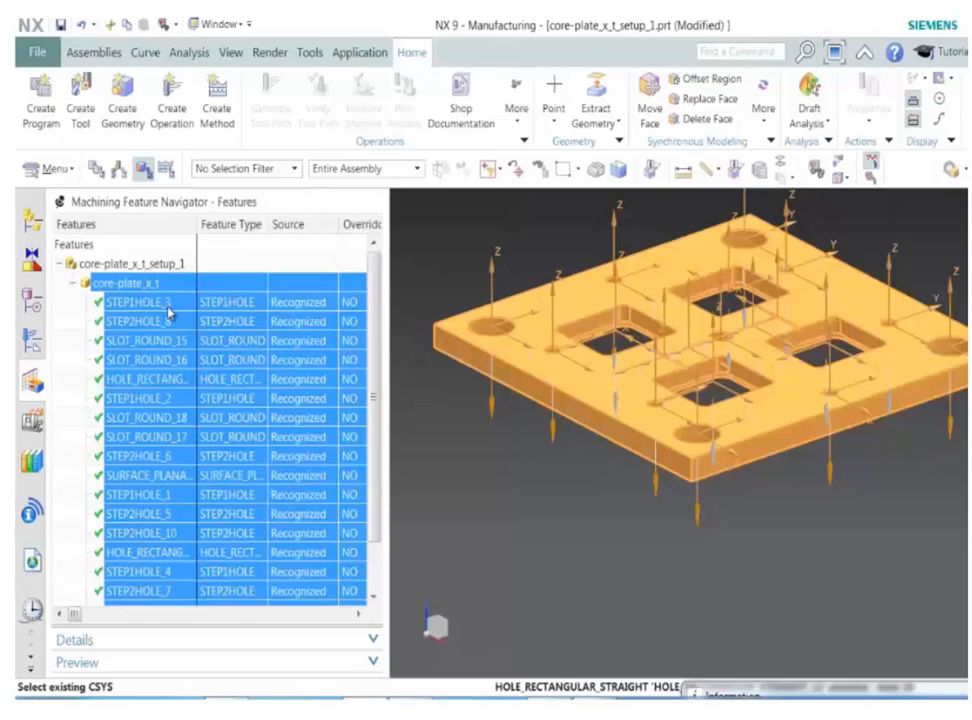
click(168, 306)
click(169, 340)
click(165, 398)
click(169, 436)
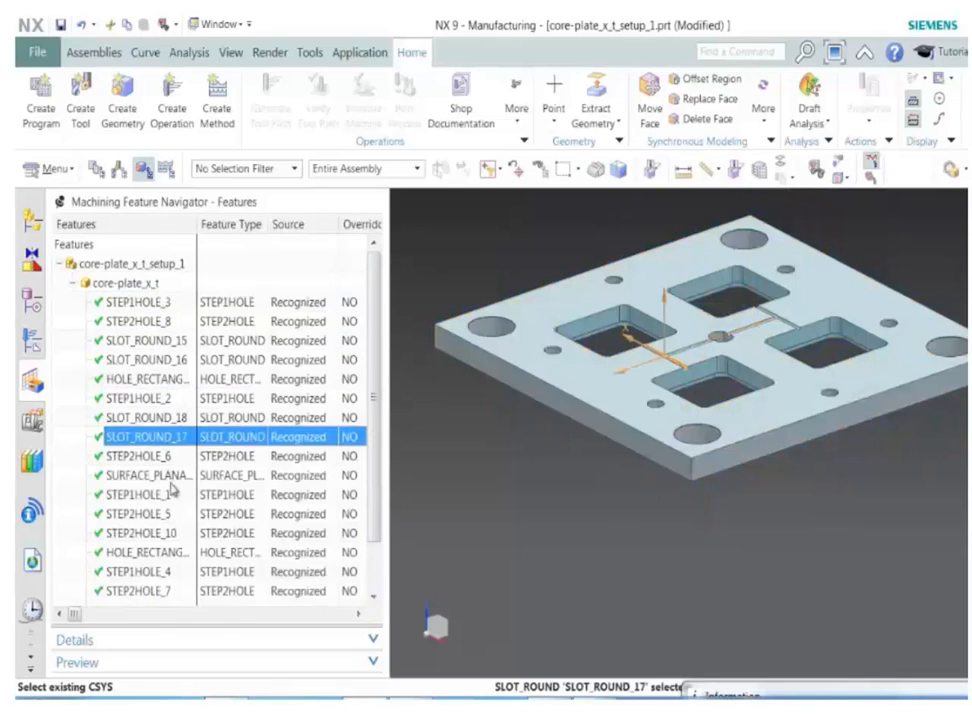
click(171, 479)
Create a Rule Based feature process for all recognized features of the core plate, located under the WORKPIECE geometry.
click(156, 302)
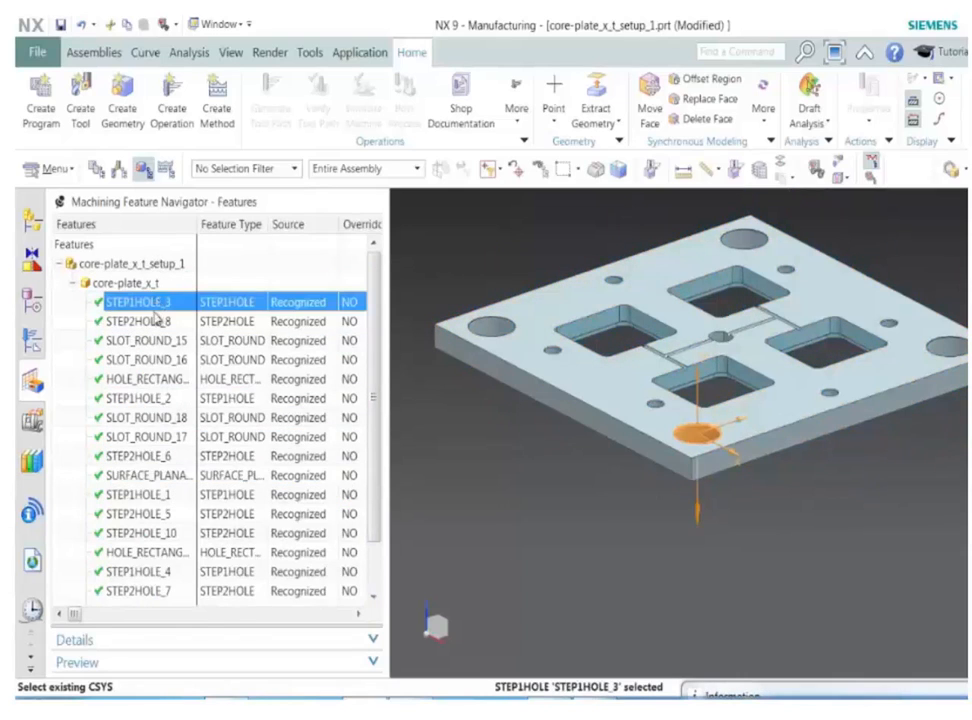
scroll(166, 540, down, 1)
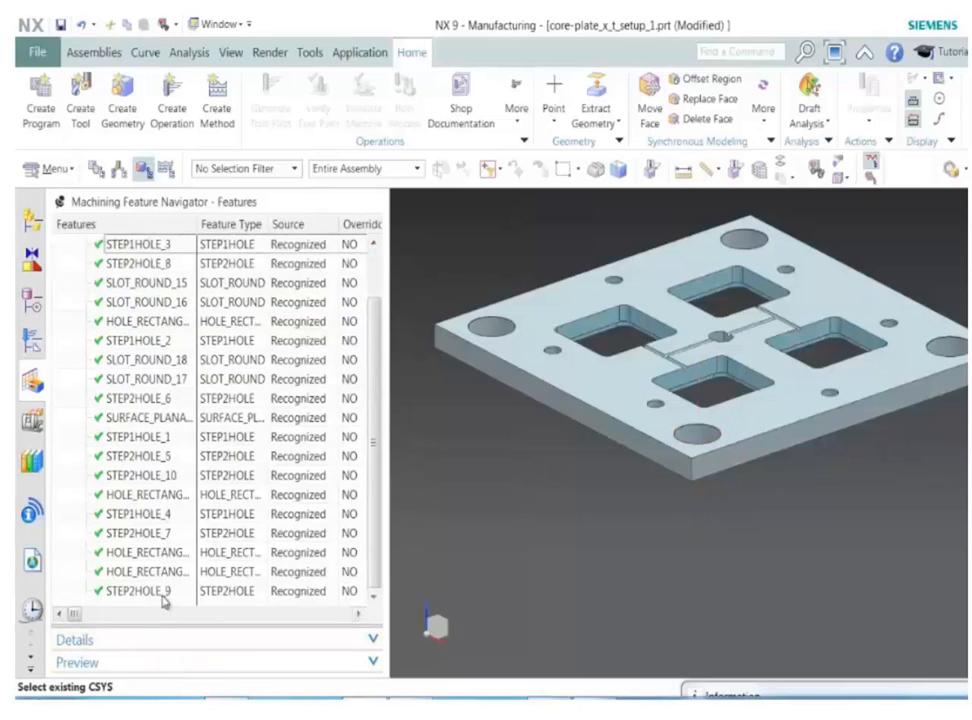
shift+click(164, 598)
right_click(204, 449)
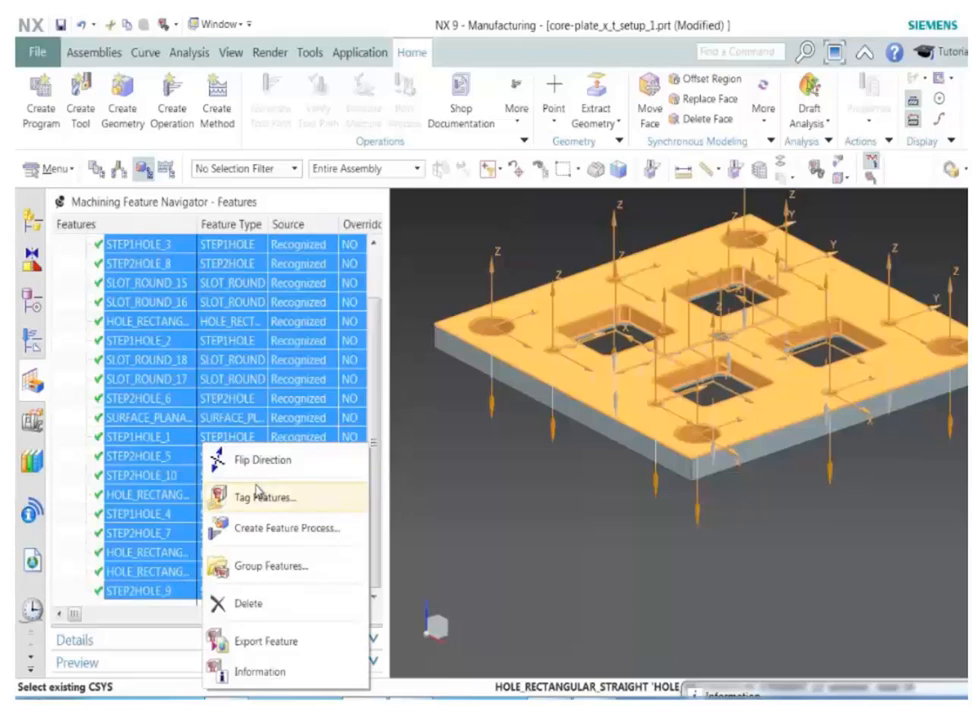
click(280, 527)
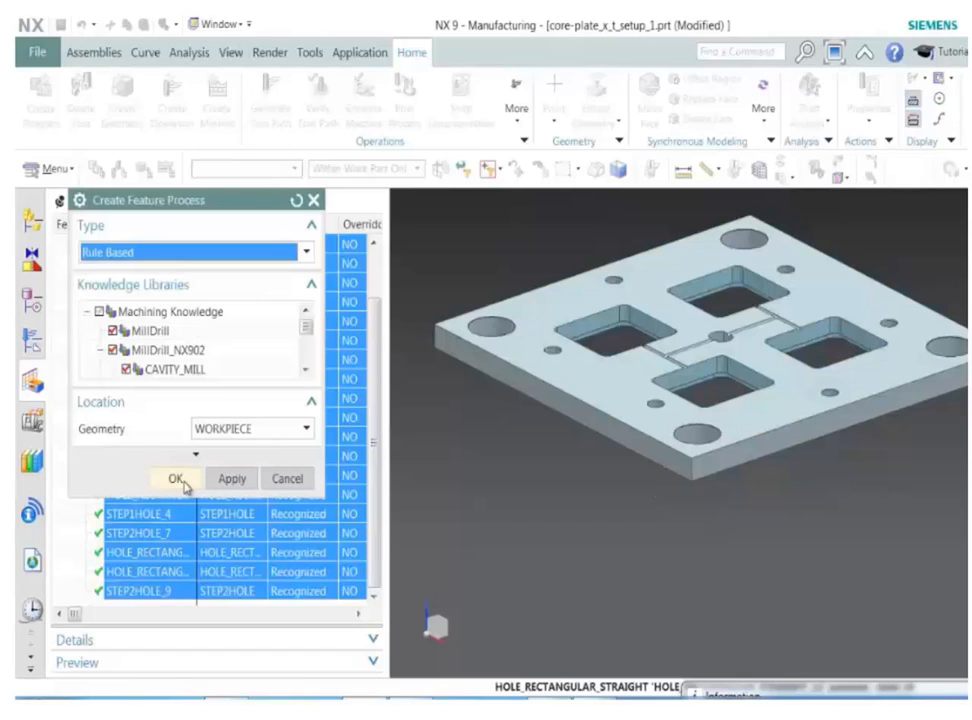
click(178, 479)
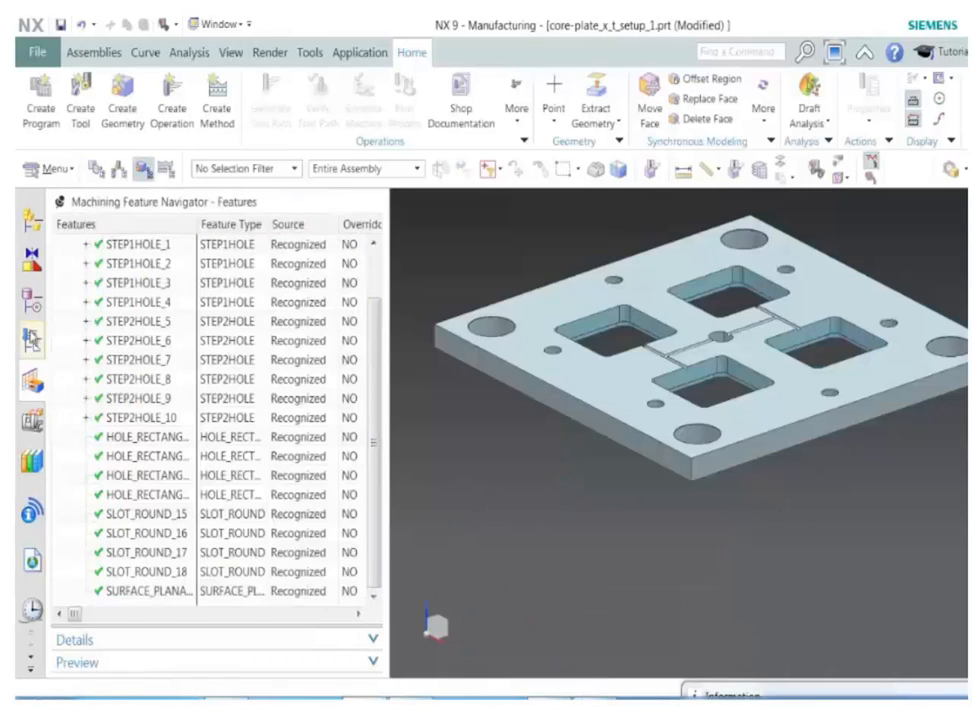
Examine the operations created under WORKPIECE for the rectangular holes, round slots, STEP1HOLE and STEP2HOLE groups in the geometry view.
click(36, 344)
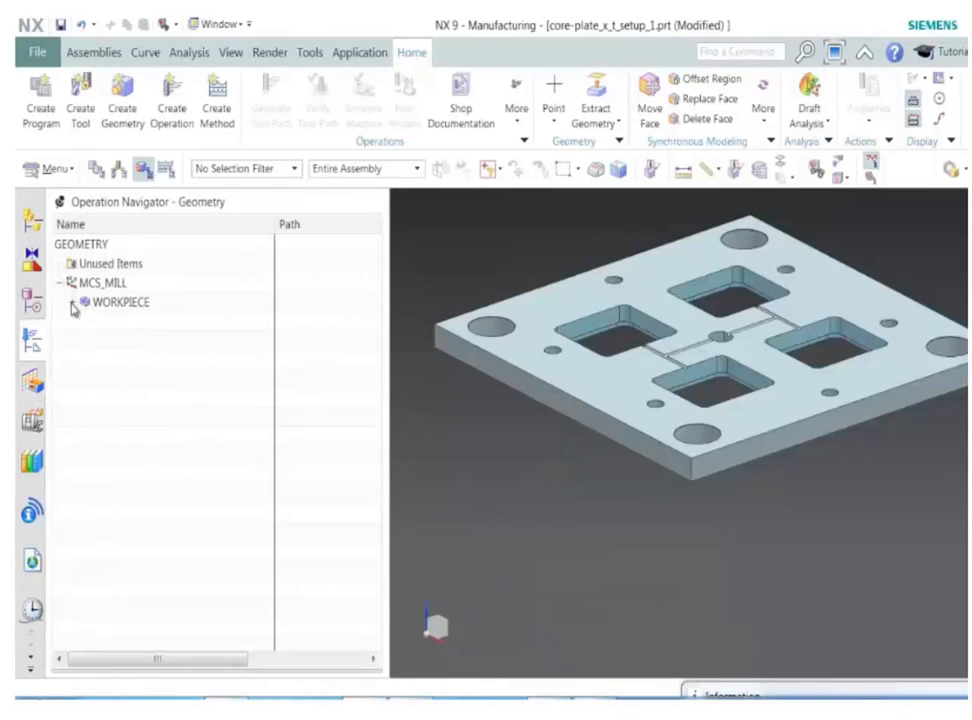
click(72, 303)
click(85, 321)
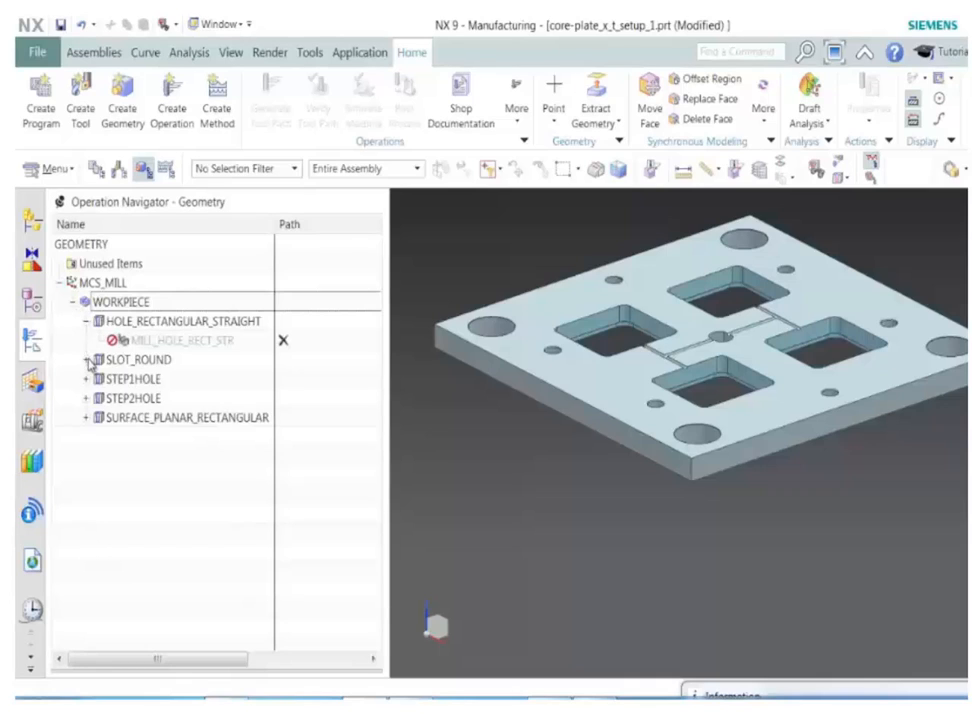
click(86, 360)
click(85, 398)
click(86, 494)
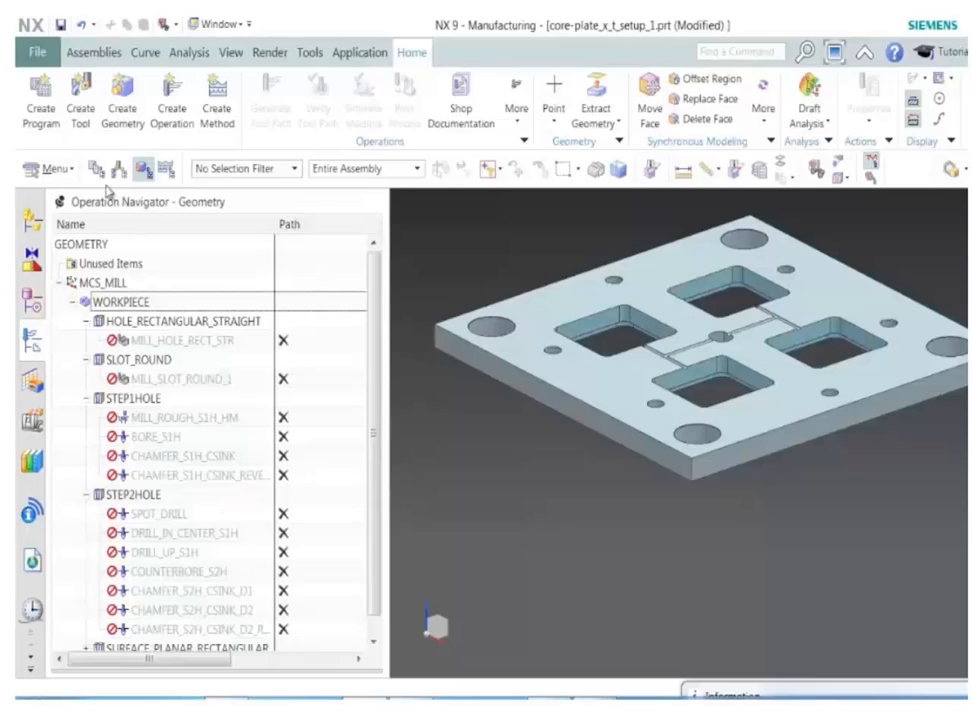
Move all operations from Unused Items into program 1234 in the program order view, with the planar surface milling operation first.
click(96, 168)
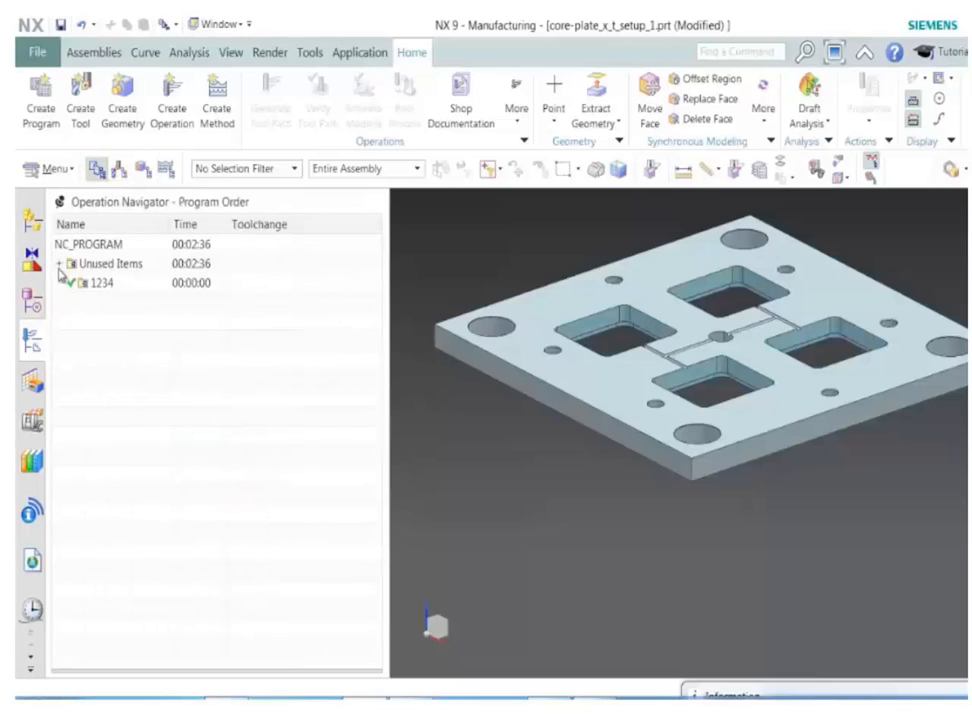
click(59, 264)
click(110, 284)
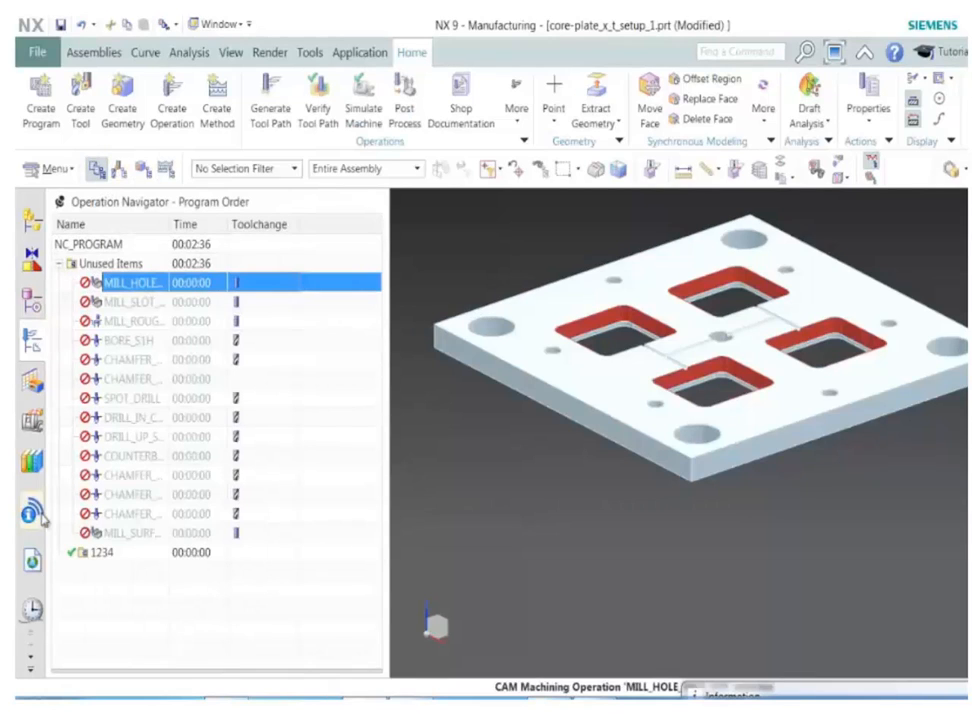
shift+click(150, 538)
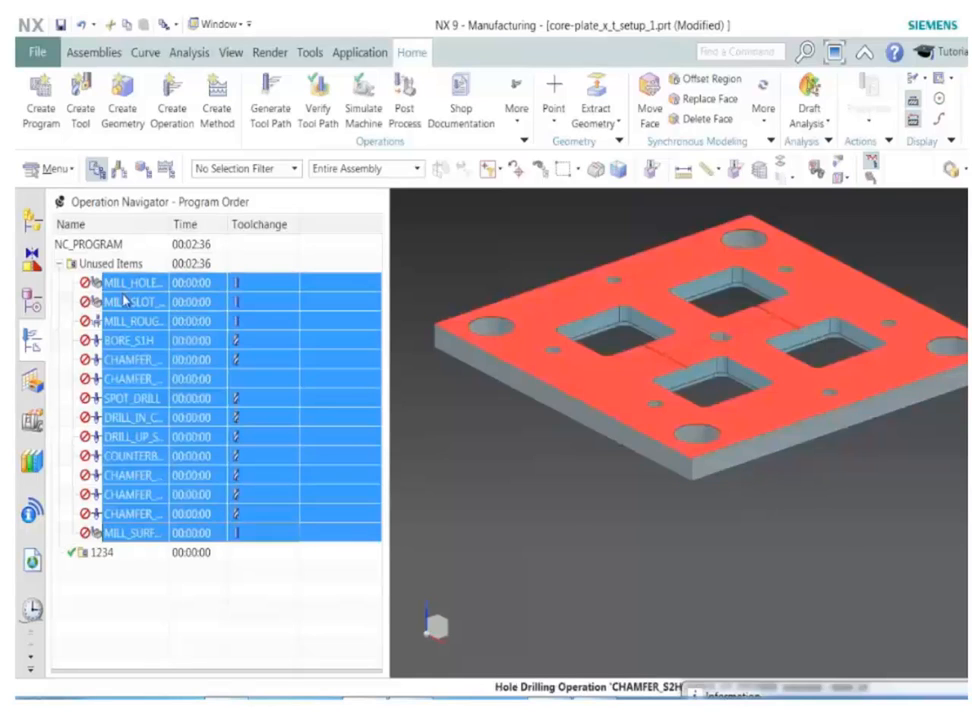
mouse_move(125, 300)
mouse_down()
mouse_move(152, 341)
mouse_move(87, 558)
mouse_move(137, 556)
mouse_move(110, 262)
mouse_move(110, 302)
mouse_up()
click(180, 597)
click(134, 666)
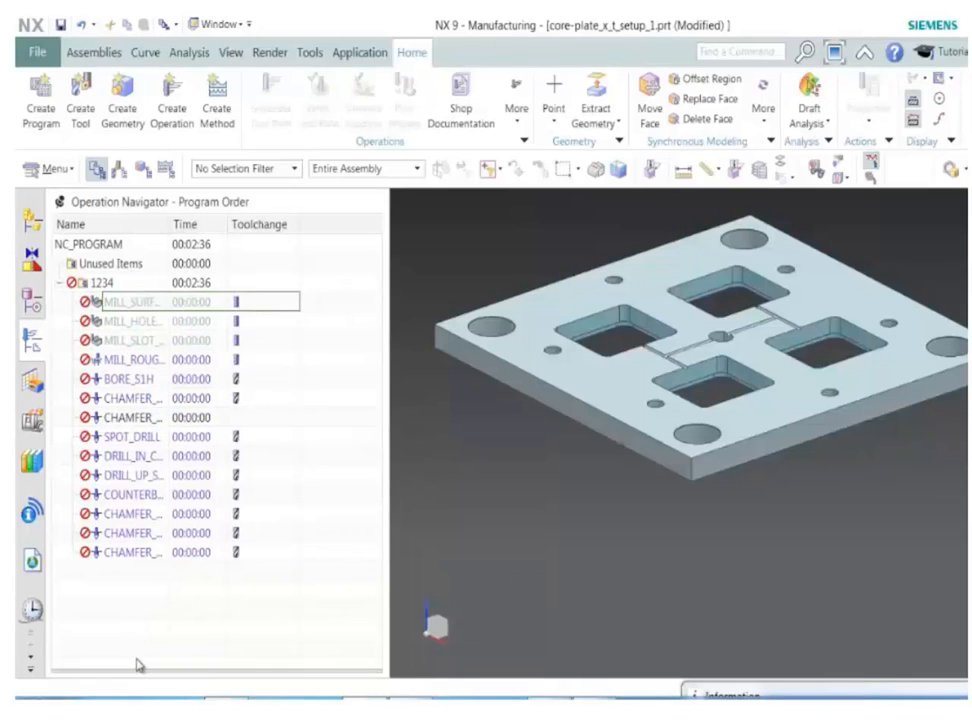
Generate the tool paths for all operations in program 1234 with Pause After Each Path turned off.
click(104, 285)
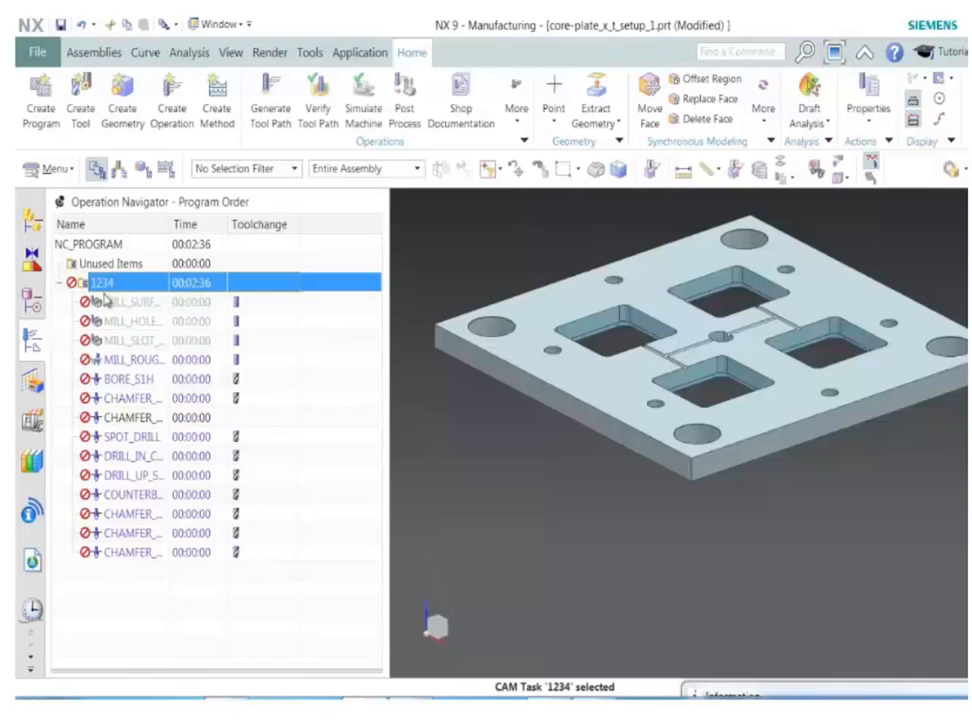
click(258, 112)
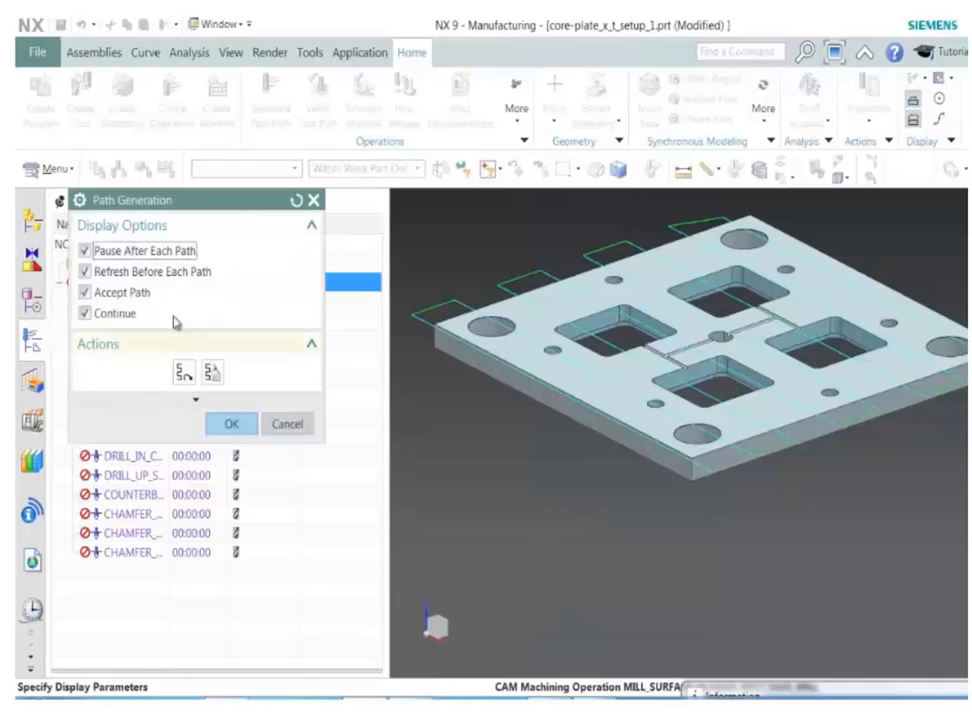
click(84, 251)
click(231, 425)
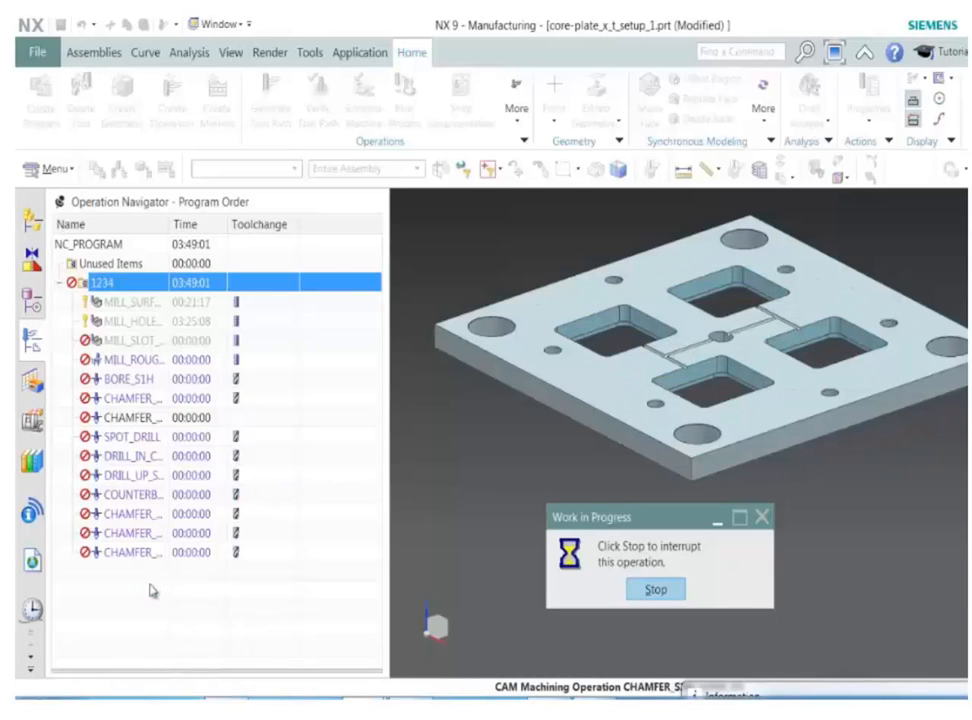
click(425, 382)
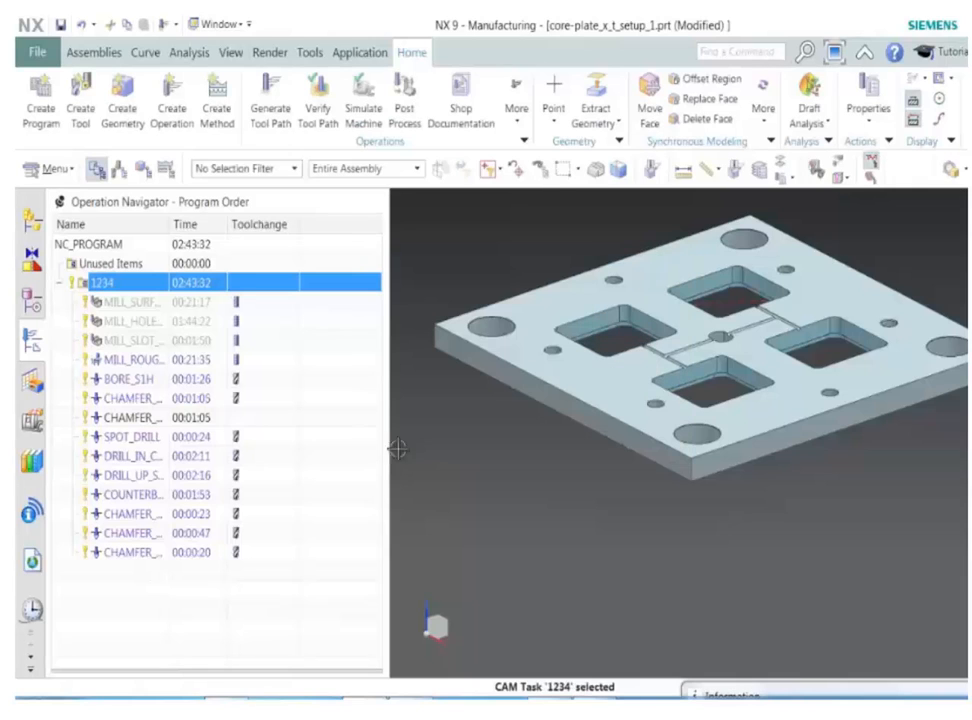
Verify program 1234's tool paths with a 3D Dynamic material removal simulation and inspect the machined plate.
click(318, 92)
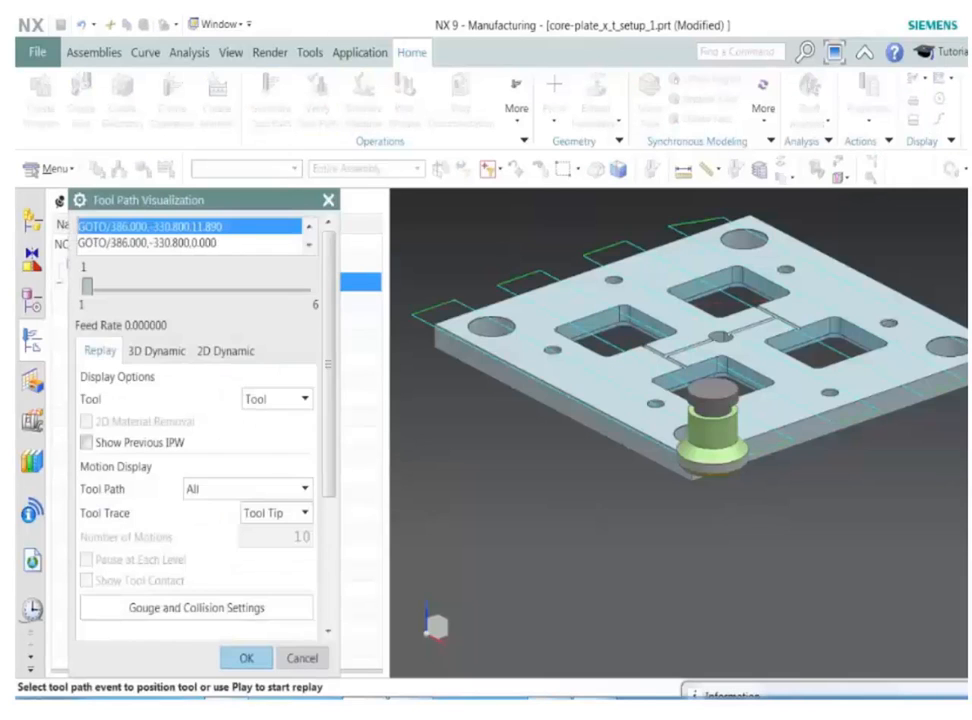
click(156, 351)
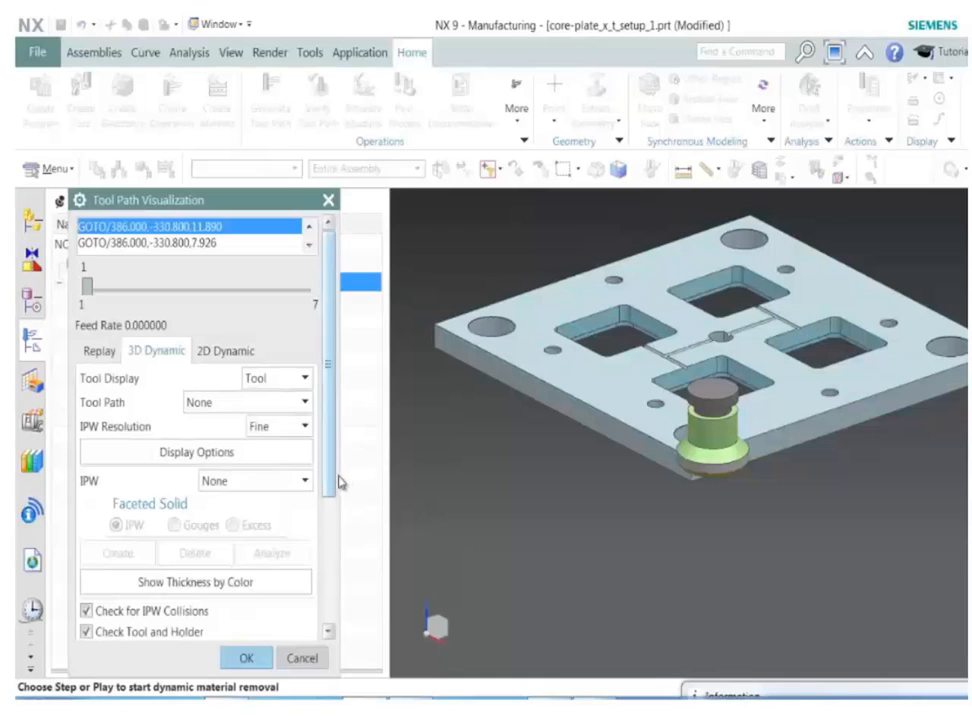
scroll(340, 482, down, 5)
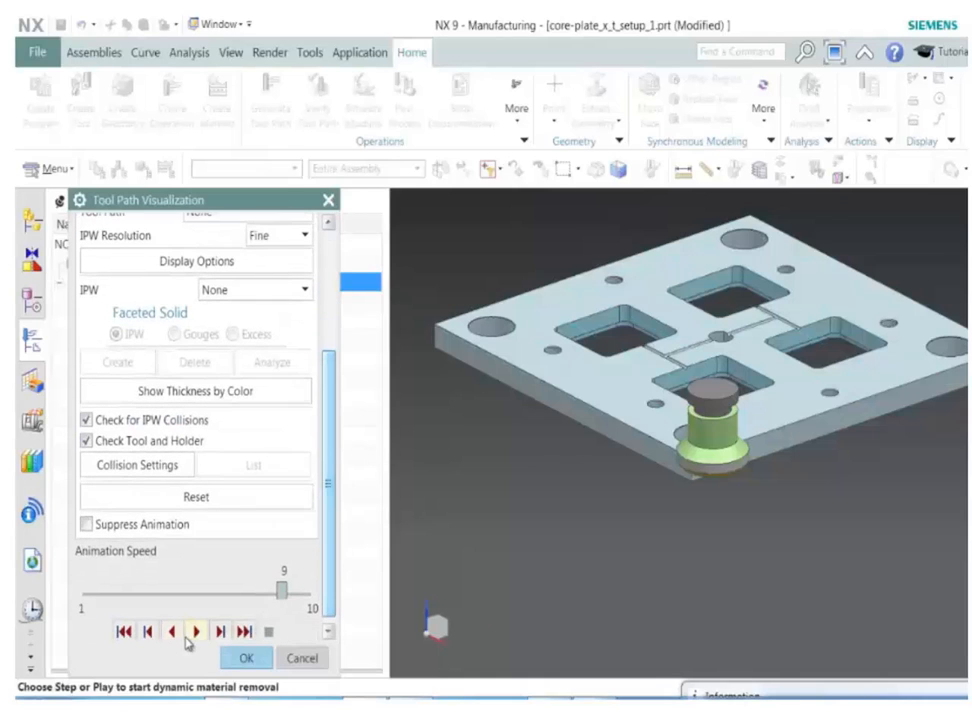
click(196, 632)
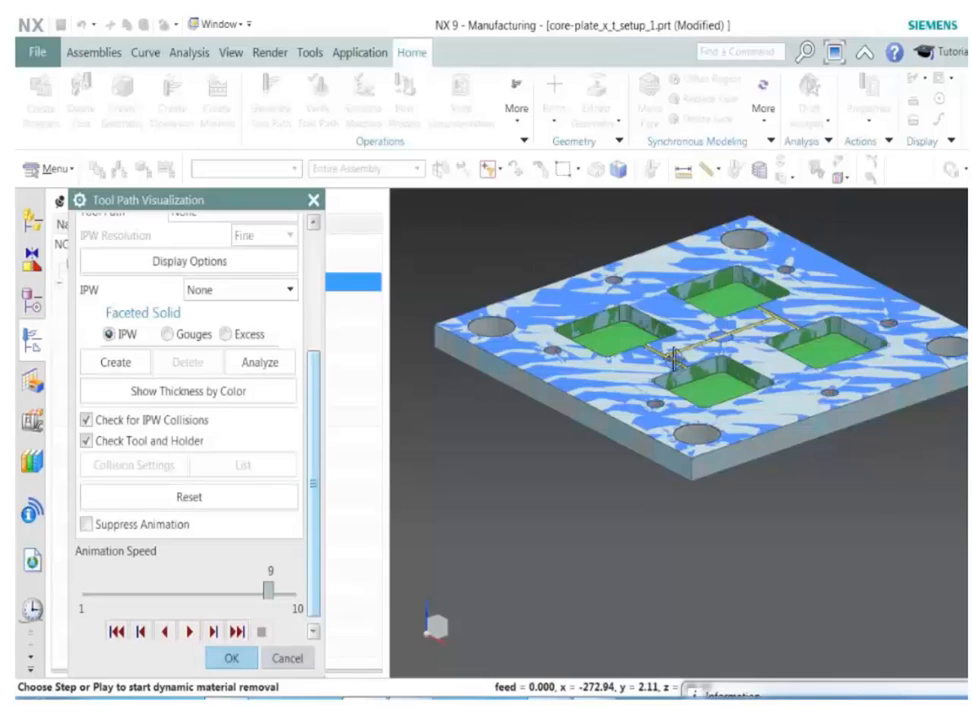
middle_drag(673, 358, 607, 406)
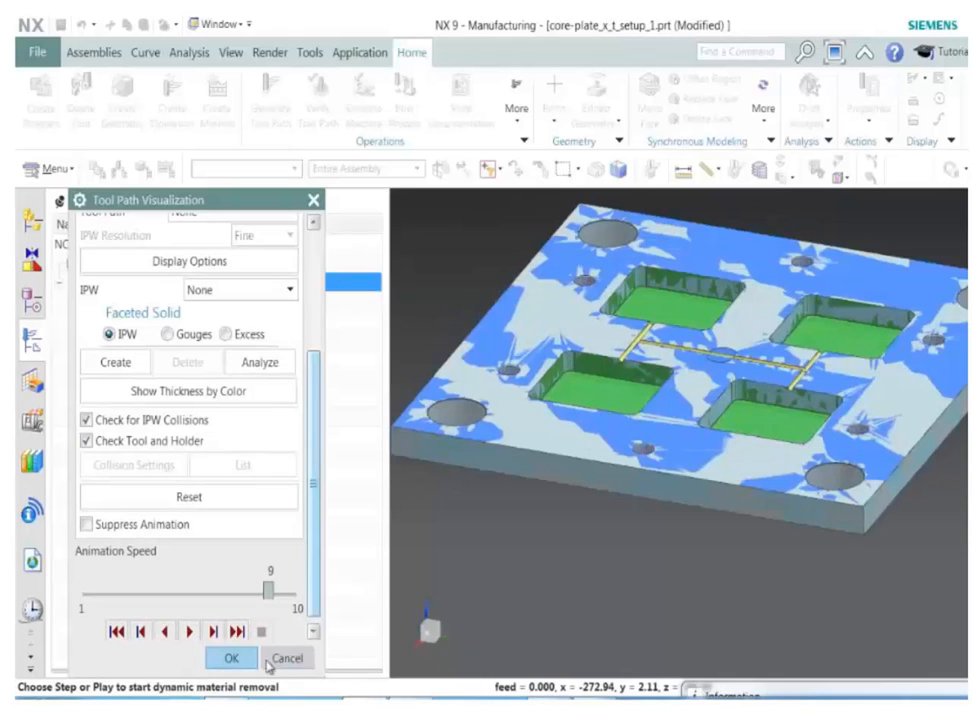
click(233, 659)
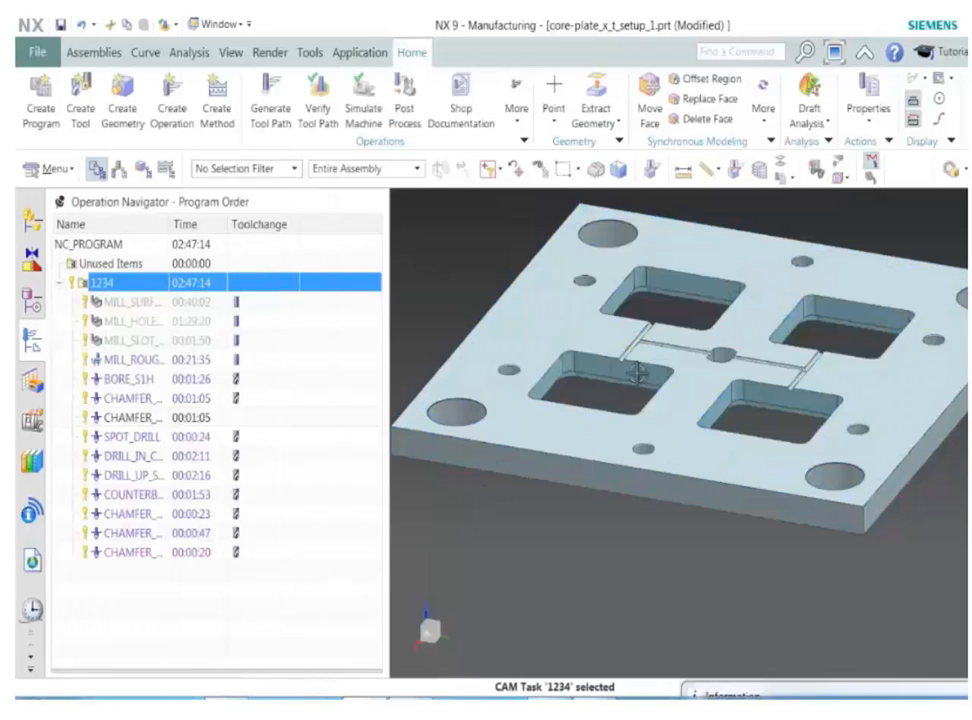
middle_drag(659, 368, 700, 380)
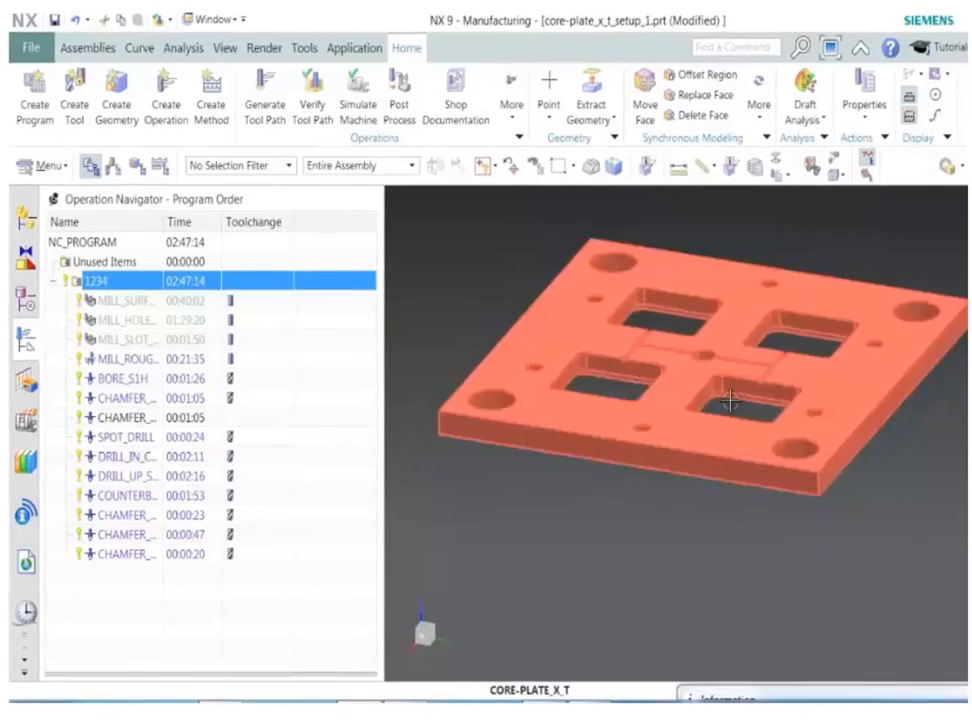
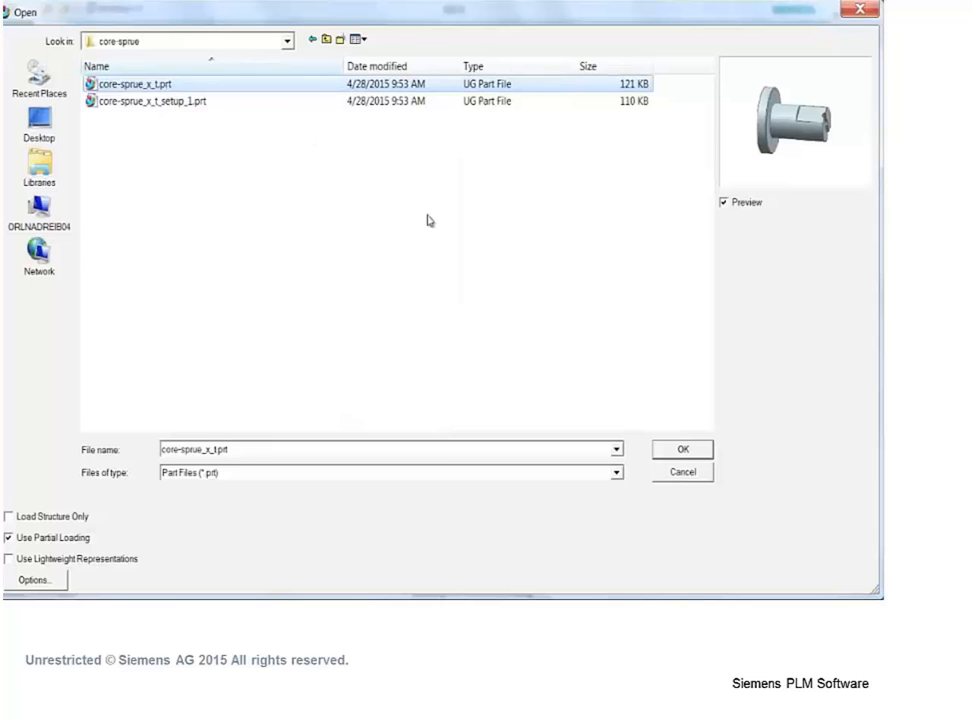
Open the part file core-sprue_x_t.prt from the core-sprue folder.
click(680, 450)
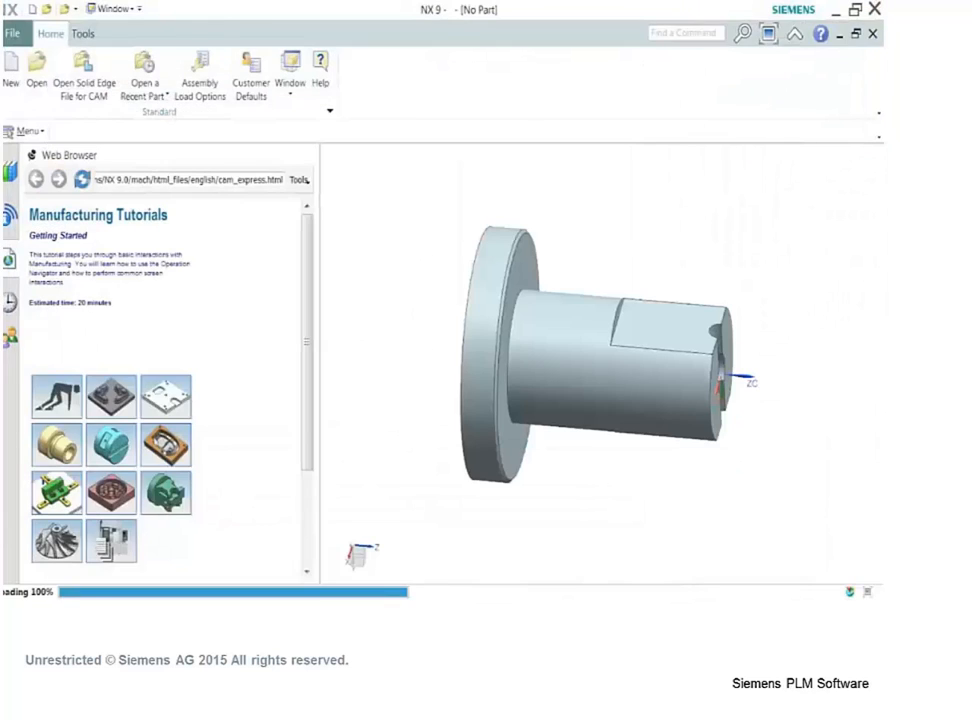
mouse_move(578, 385)
middle_down()
mouse_move(553, 404)
mouse_move(564, 373)
mouse_move(586, 391)
middle_up()
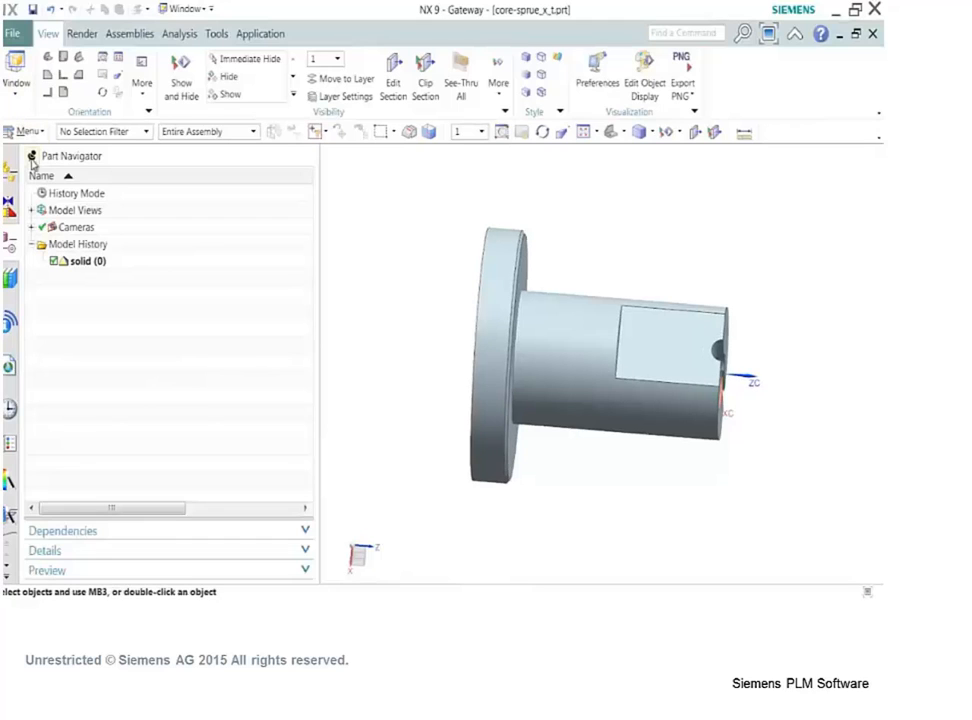
Create a Mill Turn (Express) manufacturing setup in millimetres that references core-sprue_x_t, named core-sprue_x_t_setup_2.prt.
click(10, 40)
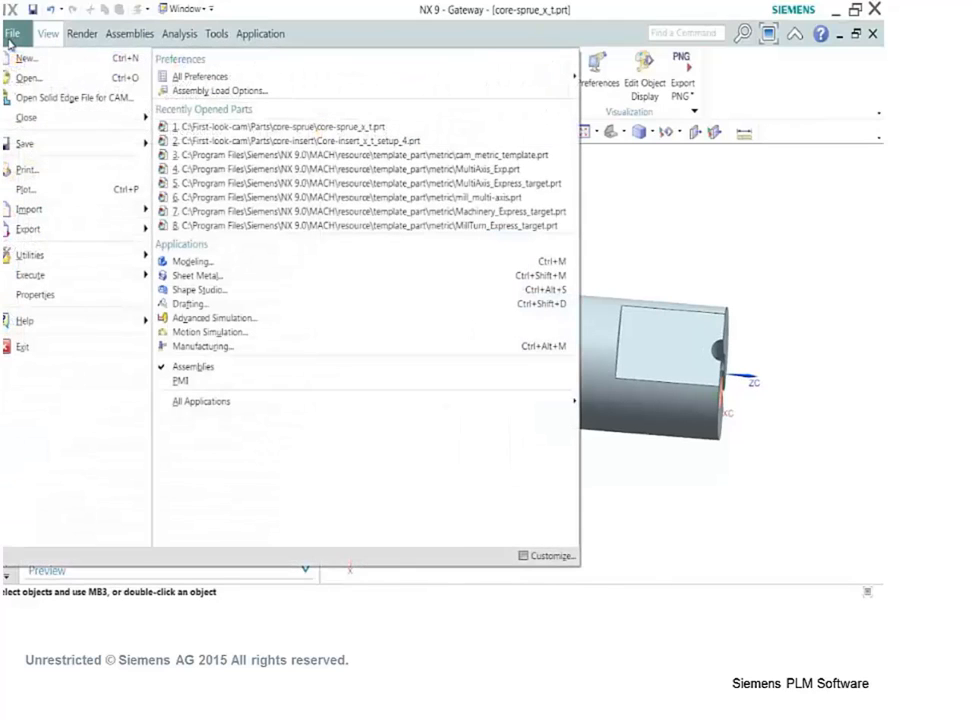
click(26, 57)
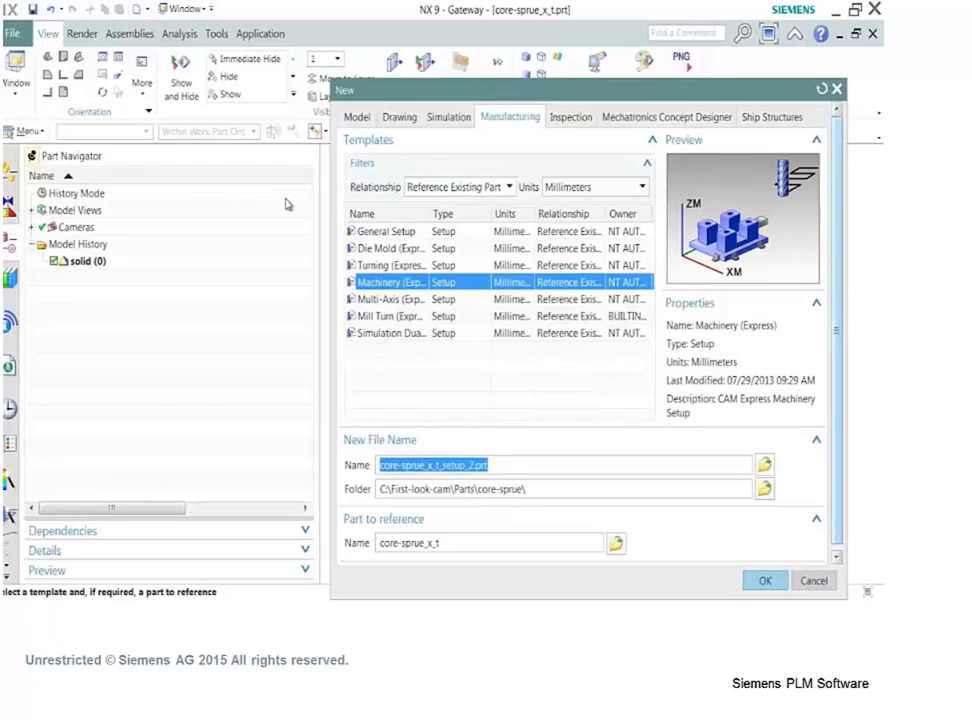
double_click(365, 316)
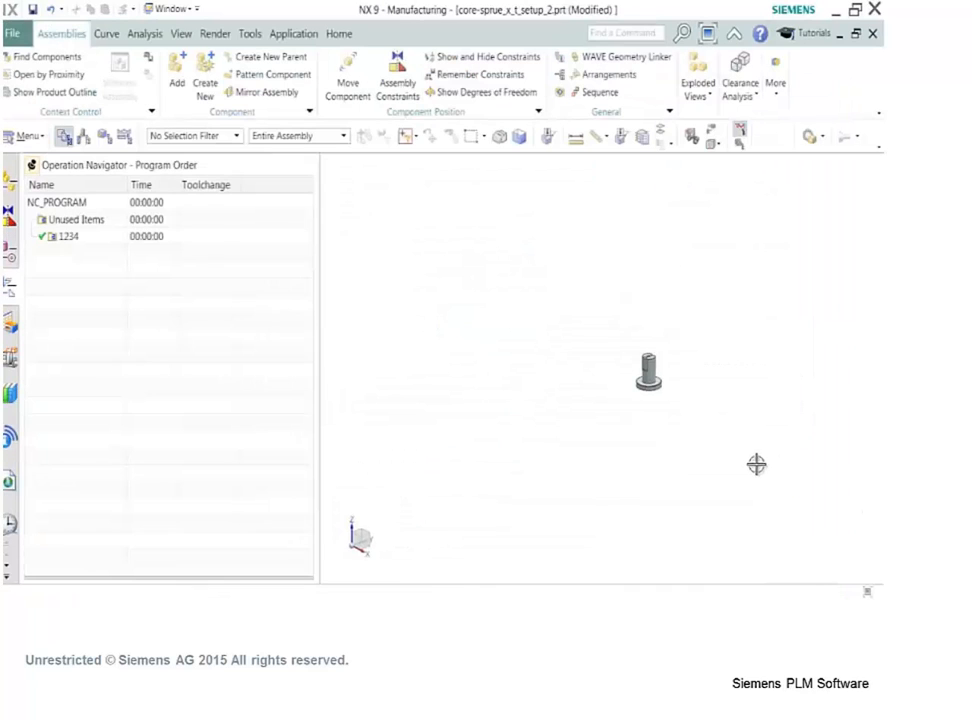
Delete MCS_SUB_SPINDLE in the geometry view and expand MCS_MAIN_SPINDLE down to the items under WORKPIECE_MAIN.
key(ctrl+f)
middle_drag(627, 389, 558, 408)
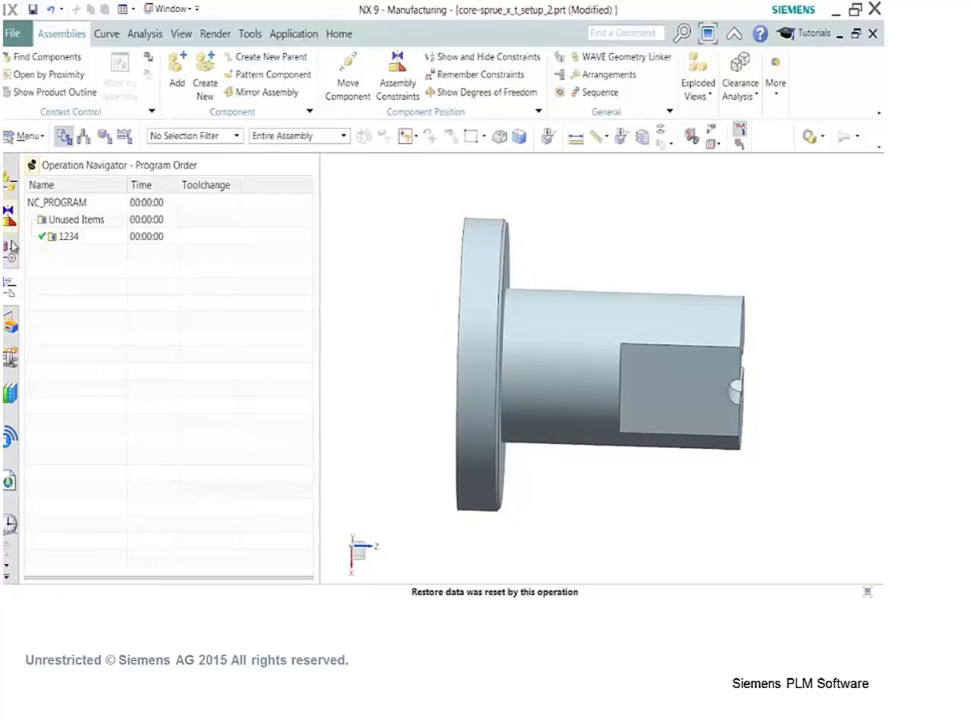
click(104, 136)
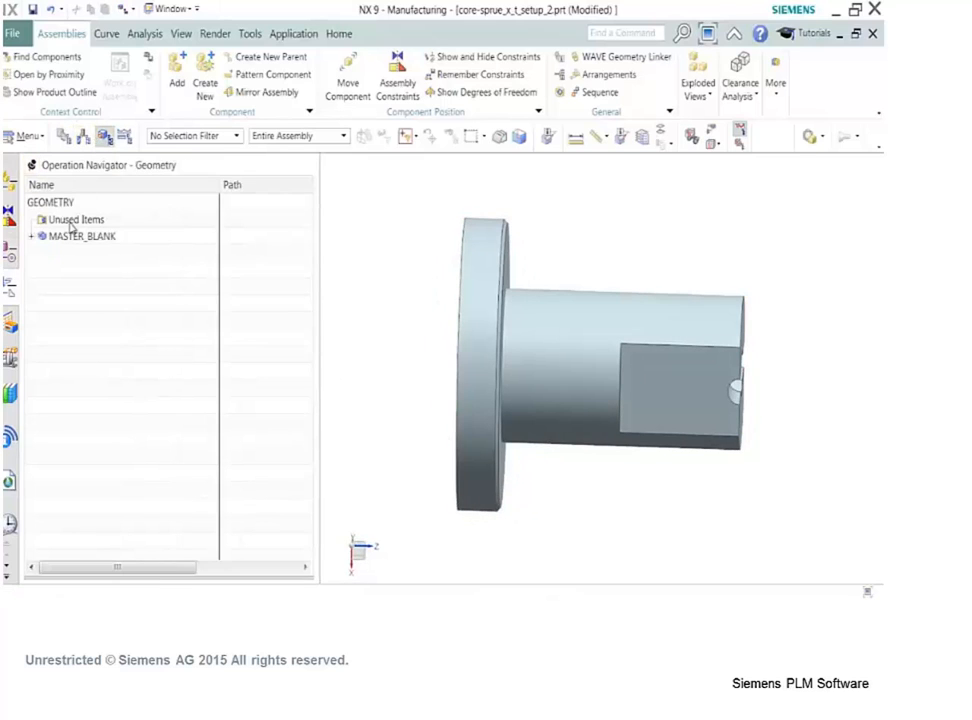
click(31, 236)
right_click(82, 271)
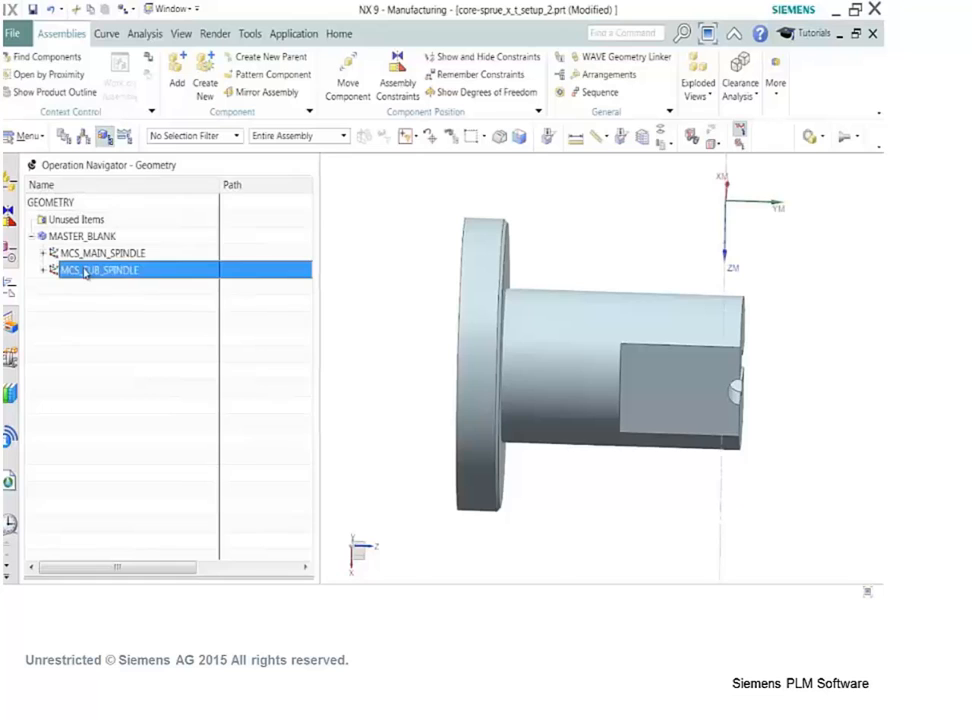
click(129, 251)
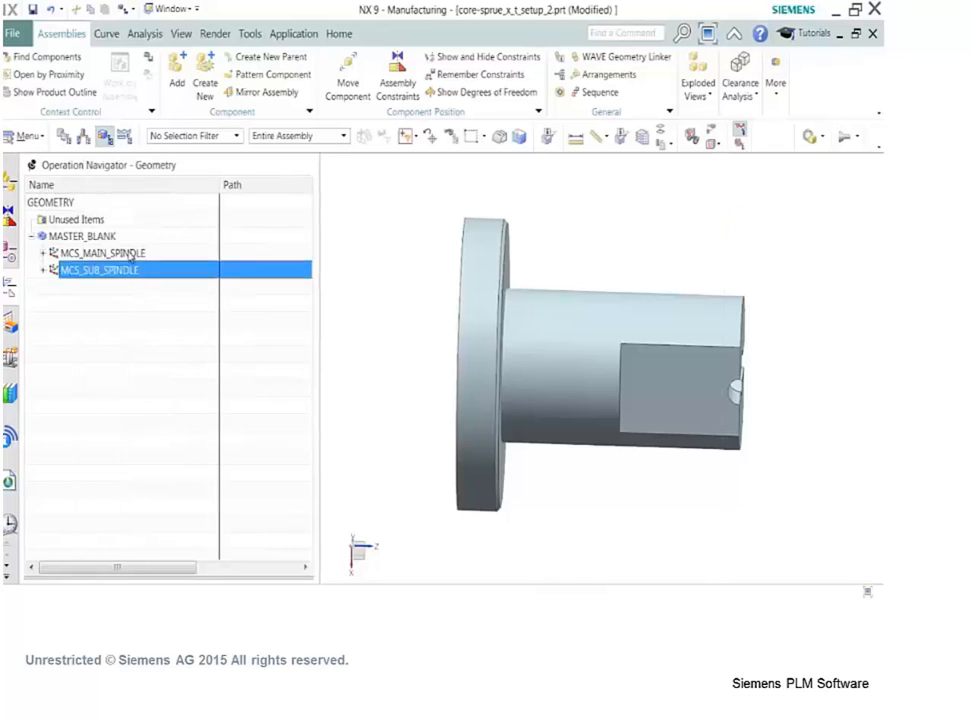
click(42, 254)
click(54, 271)
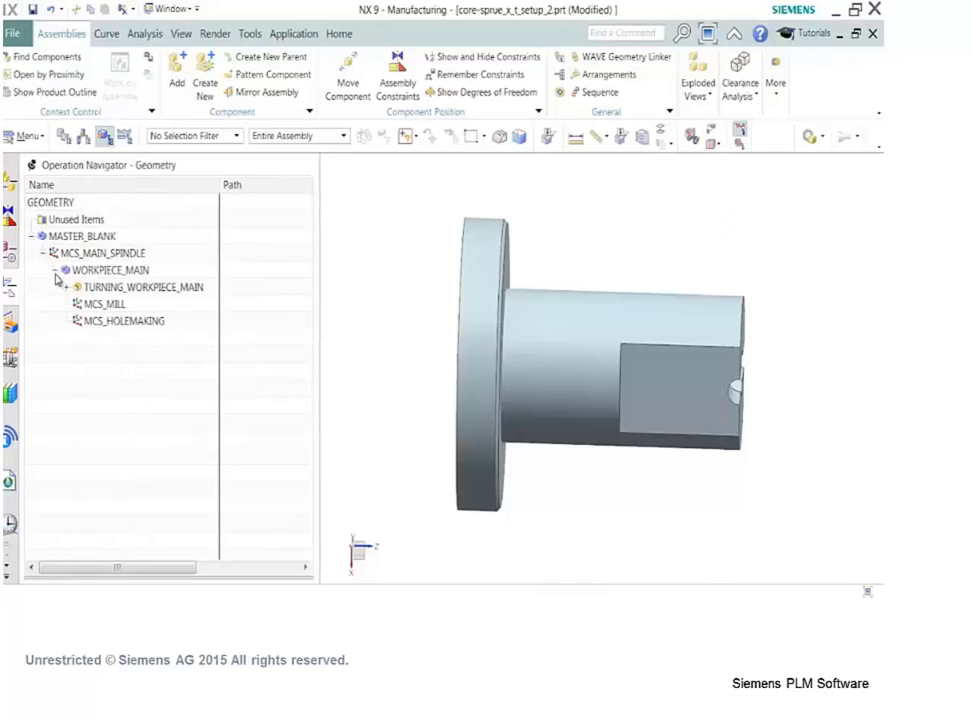
Start a cylinder by axis, diameter and height, and reverse its axis vector to run from the slotted end toward the flange.
mouse_move(610, 371)
middle_down()
mouse_move(590, 356)
mouse_move(596, 383)
middle_up()
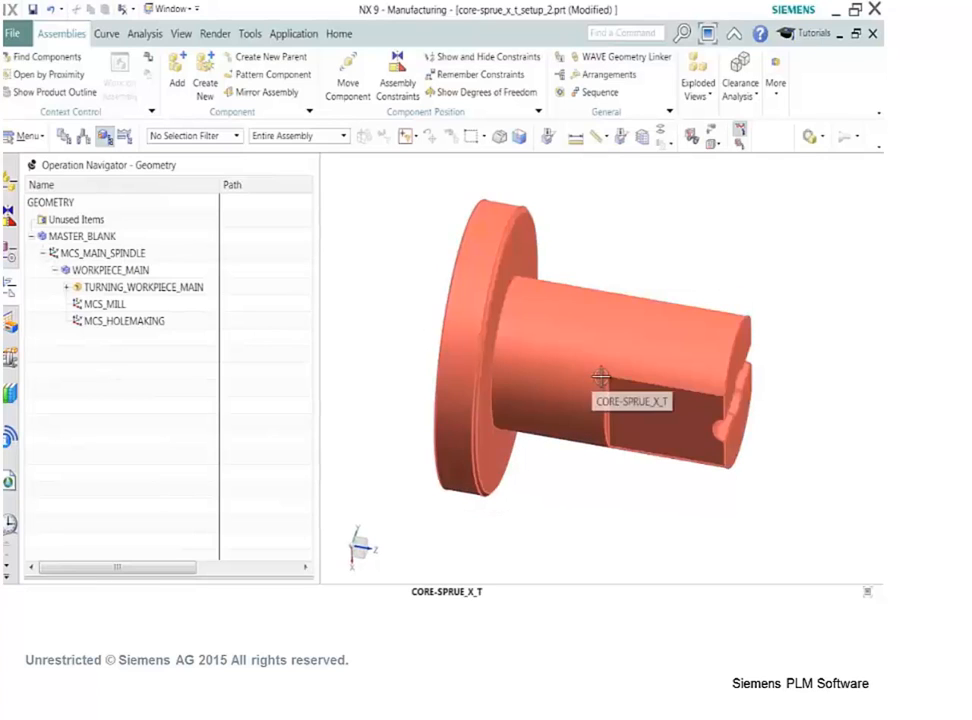
click(339, 33)
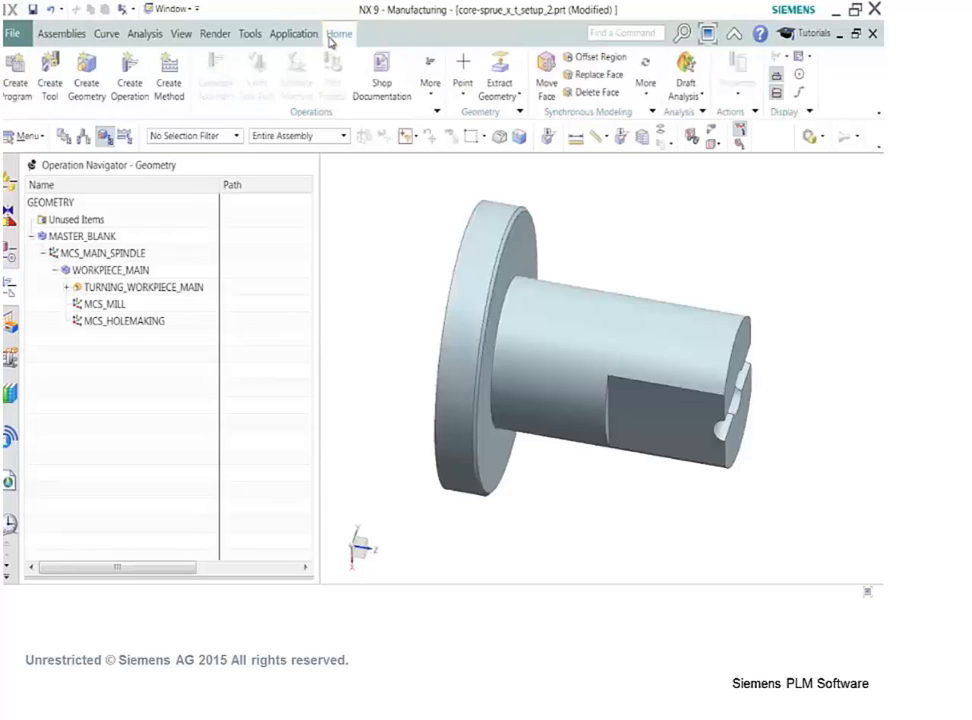
click(462, 95)
click(490, 308)
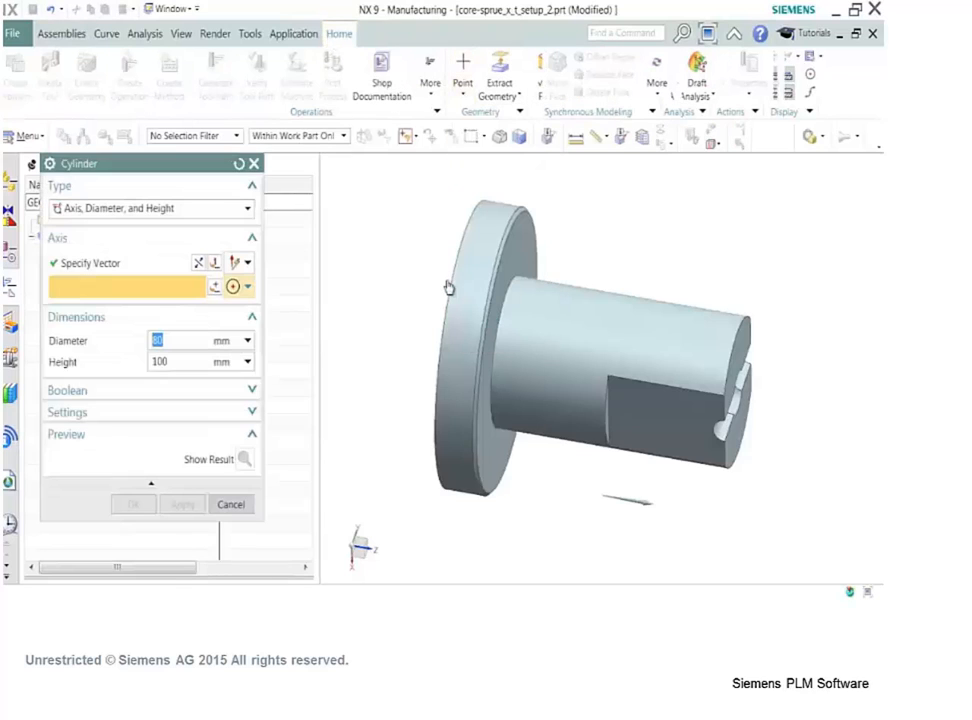
click(216, 265)
click(249, 209)
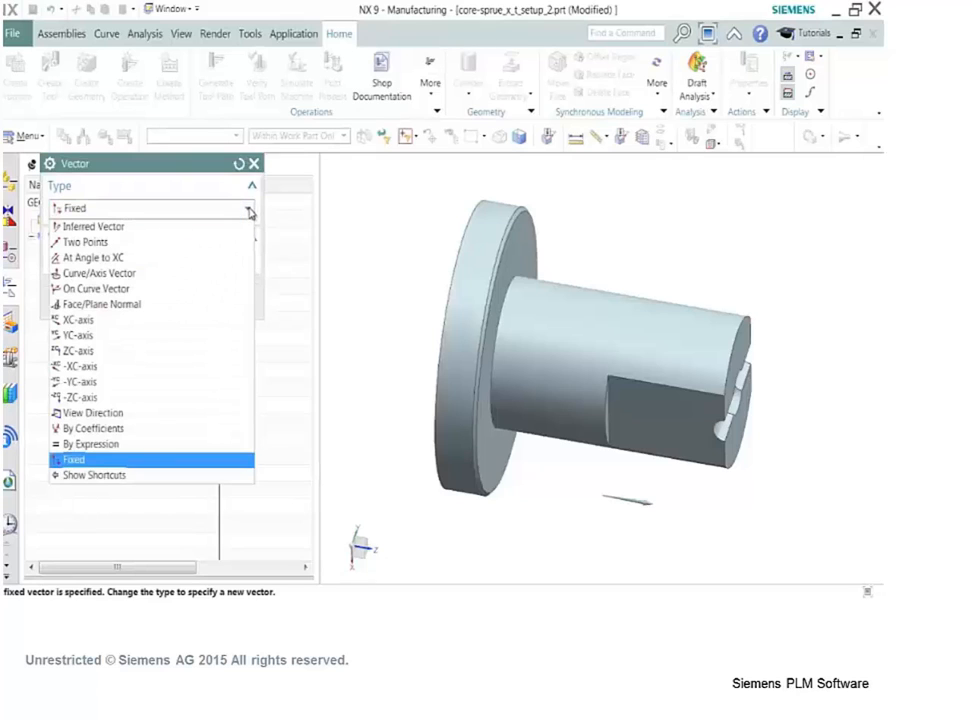
click(156, 228)
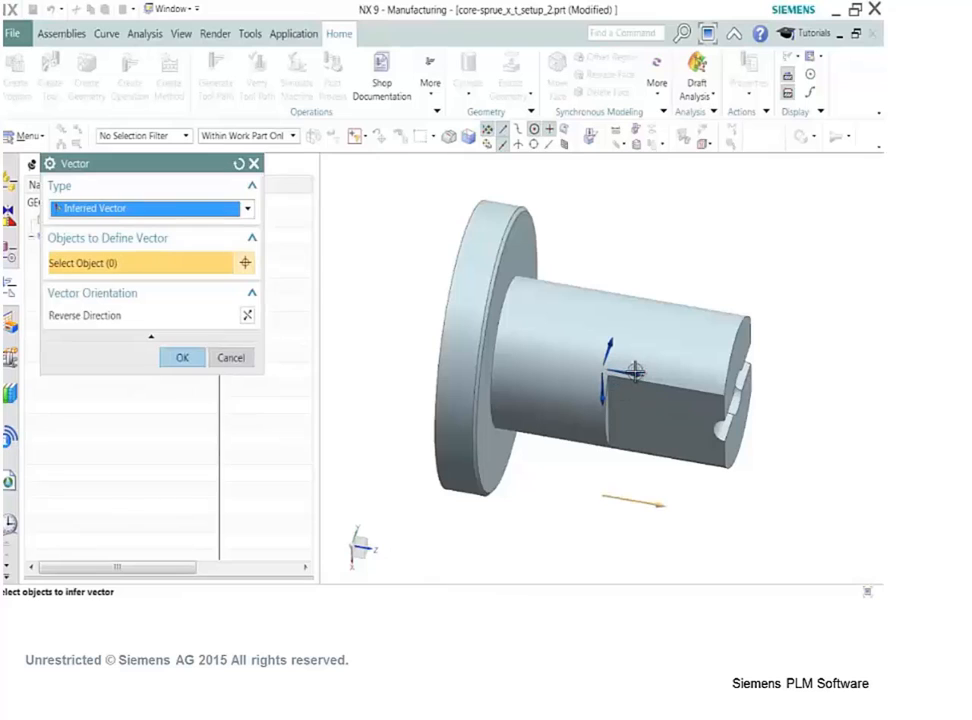
click(248, 315)
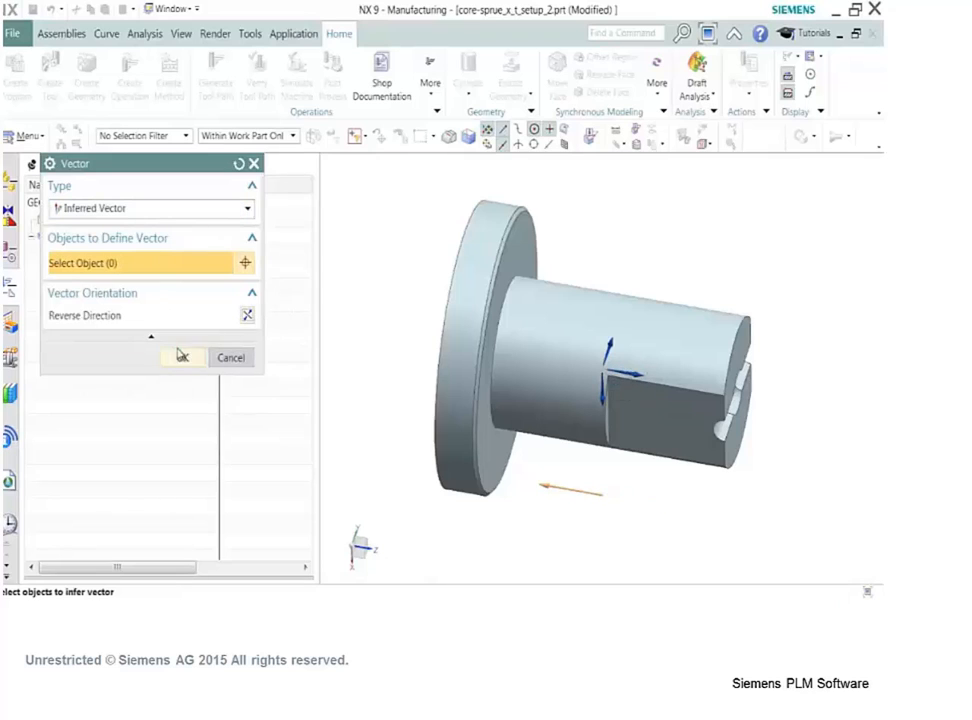
click(181, 357)
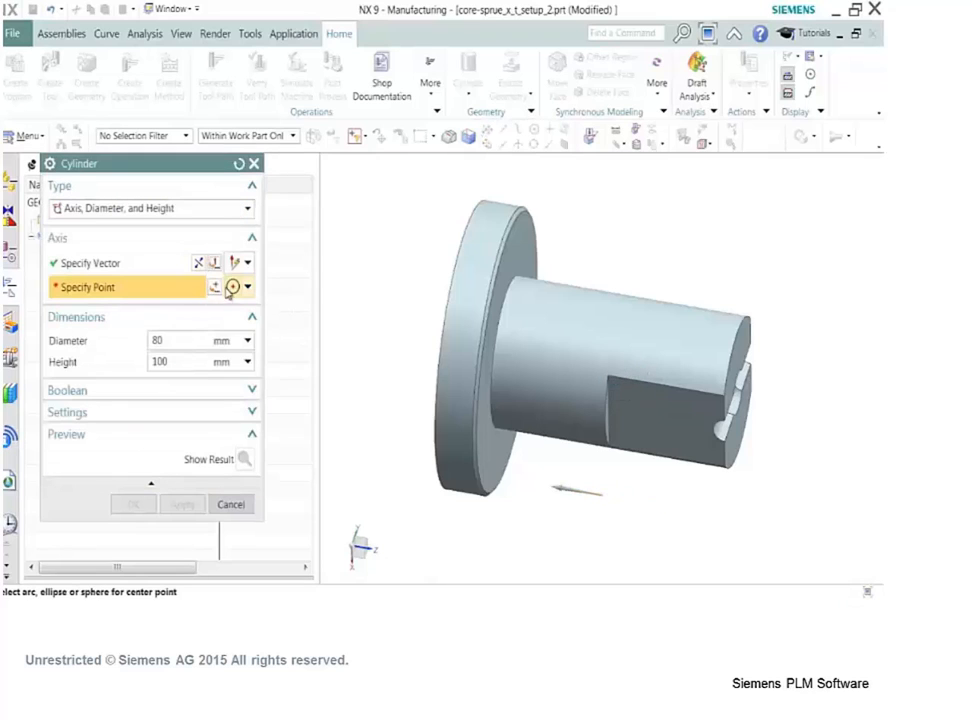
Place the cylinder at the arc center of the part's slotted end face and create it with 80 mm diameter and 100 mm height.
click(214, 287)
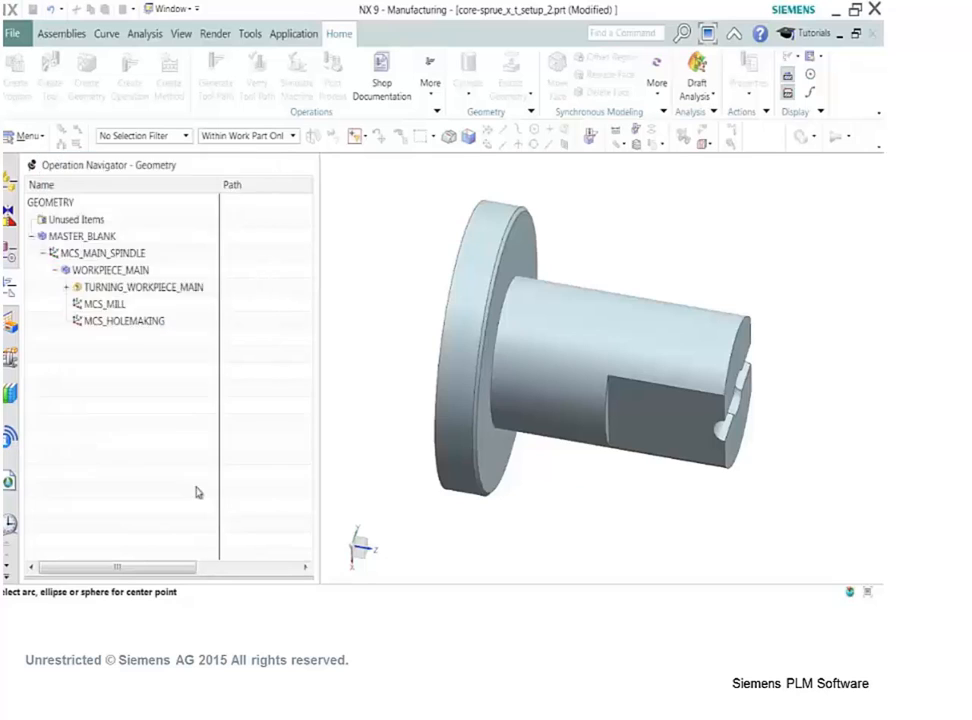
click(740, 370)
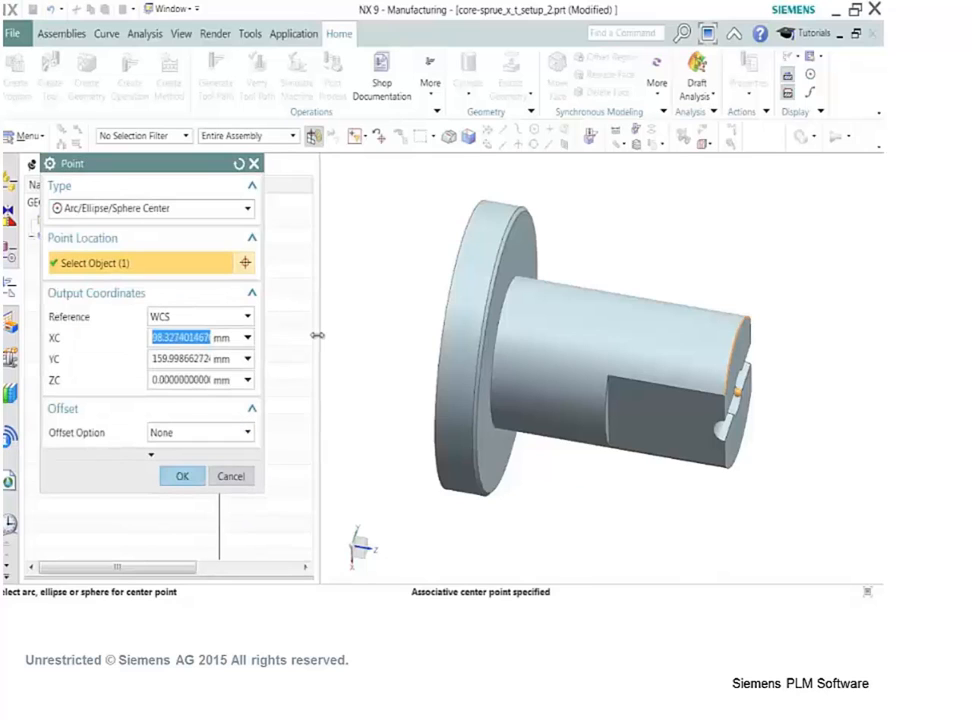
click(183, 477)
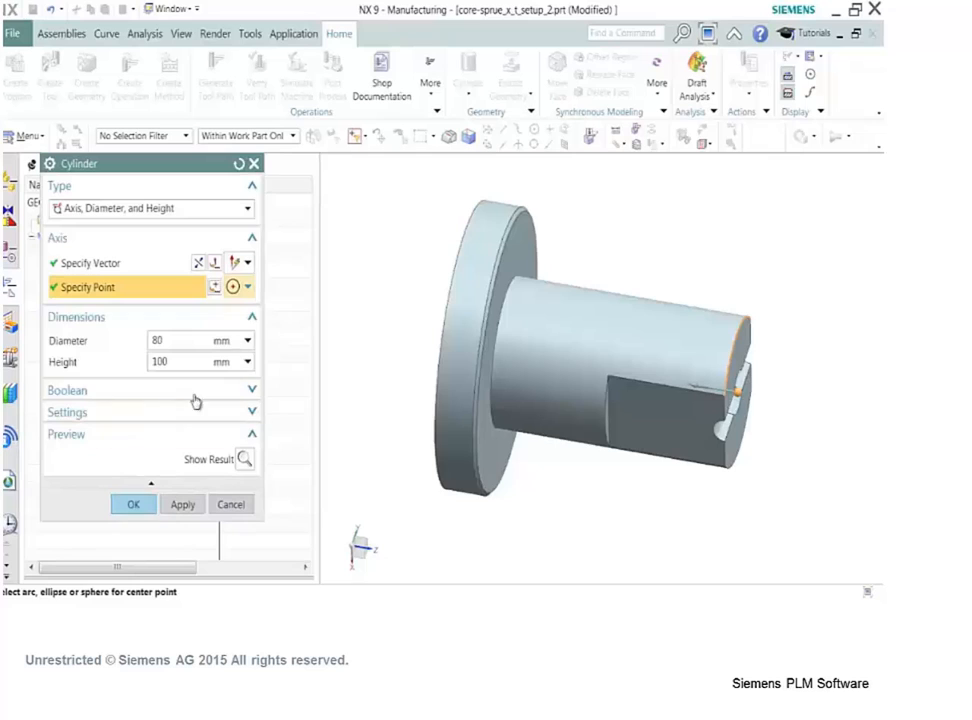
click(244, 459)
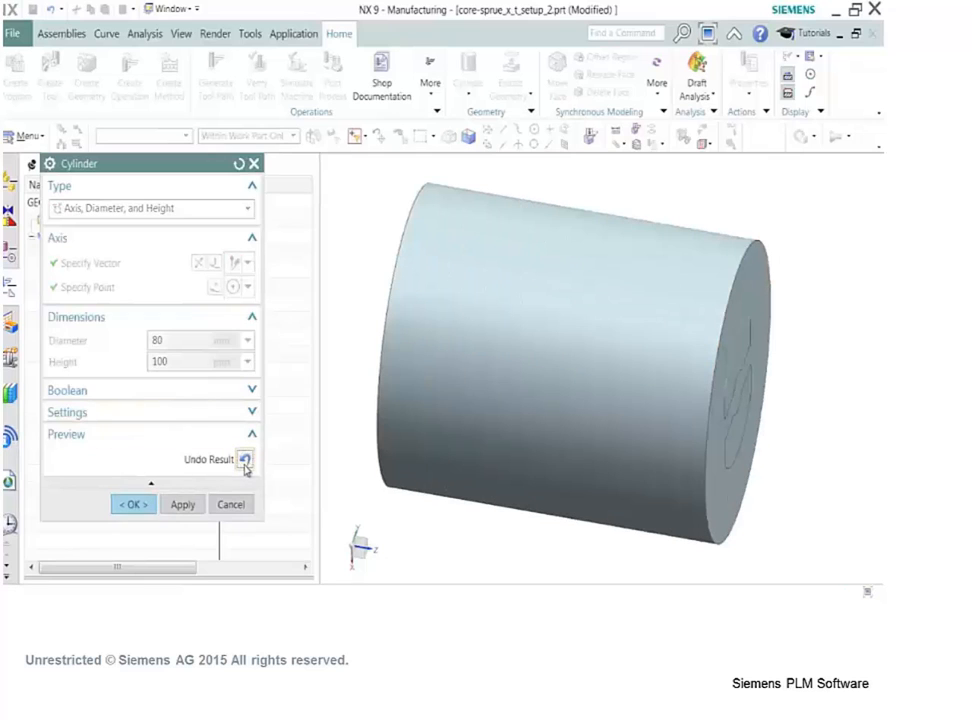
middle_click(512, 221)
Set the stock cylinder's display to a translucency of 43 and a pink color.
key(ctrl+j)
click(481, 221)
click(178, 305)
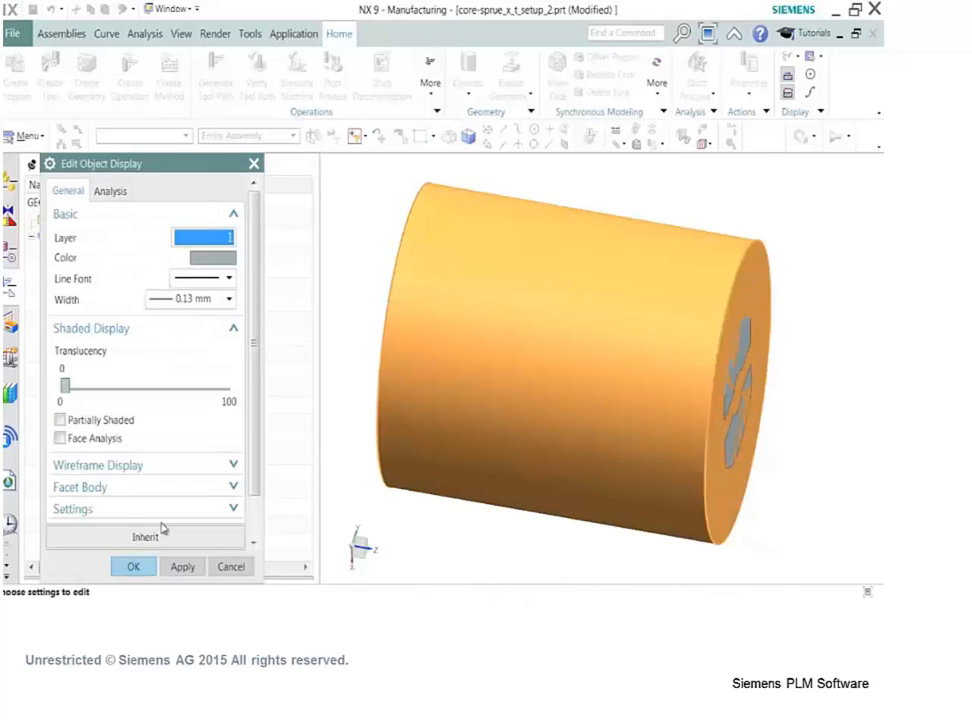
drag(62, 388, 133, 392)
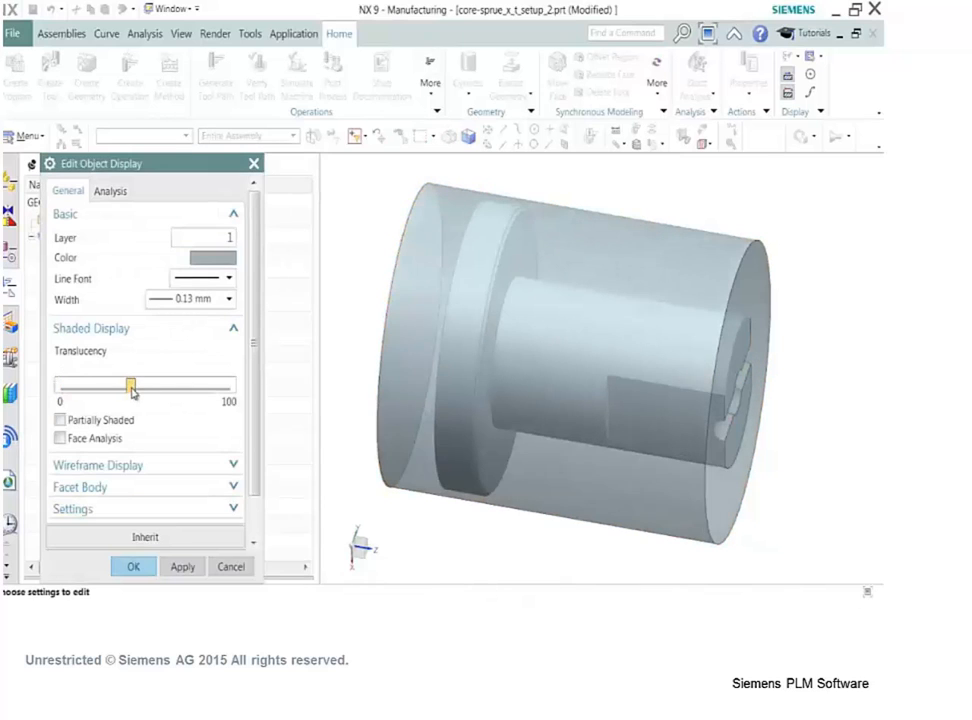
click(225, 257)
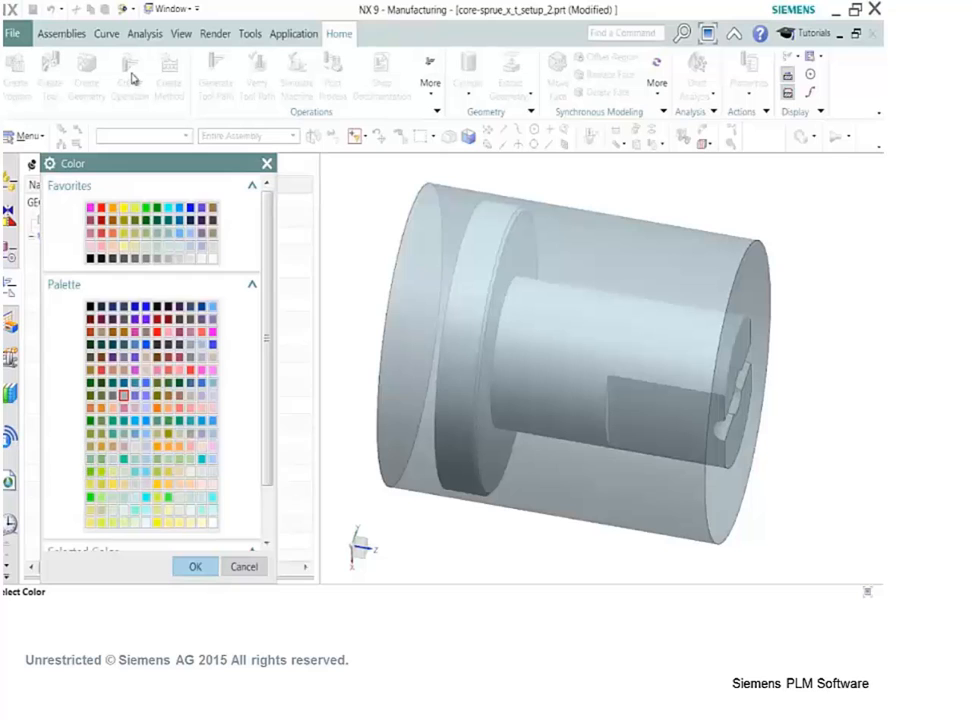
click(195, 566)
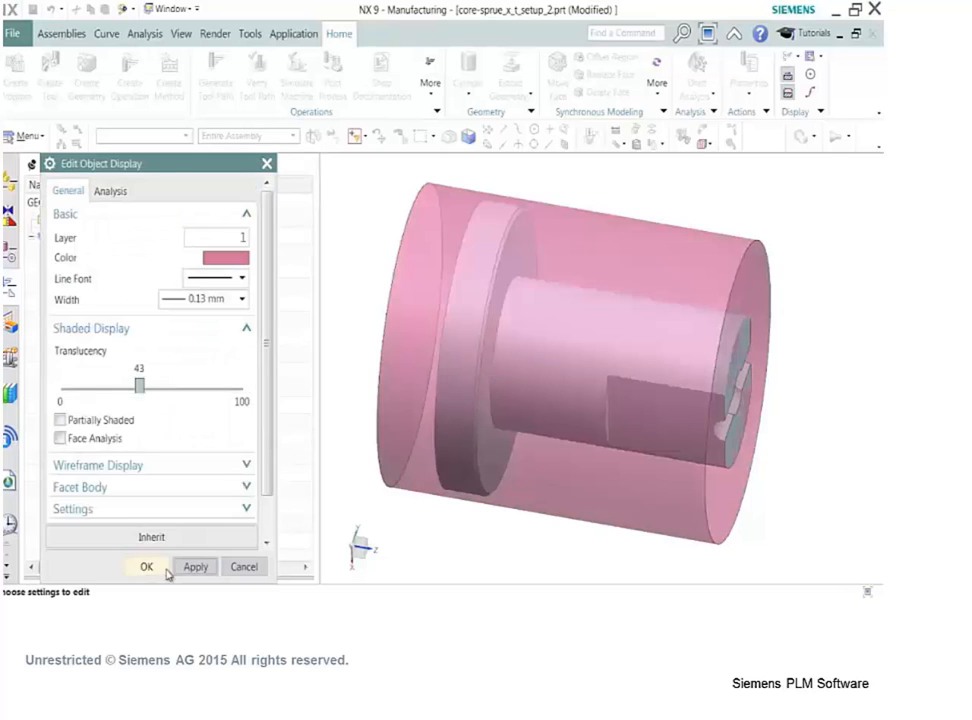
click(162, 568)
Add one 75mm-chuck-asm.prt from the 3jaw-75mm-chuck folder under Fixtures as a component positioned by constraints.
click(51, 33)
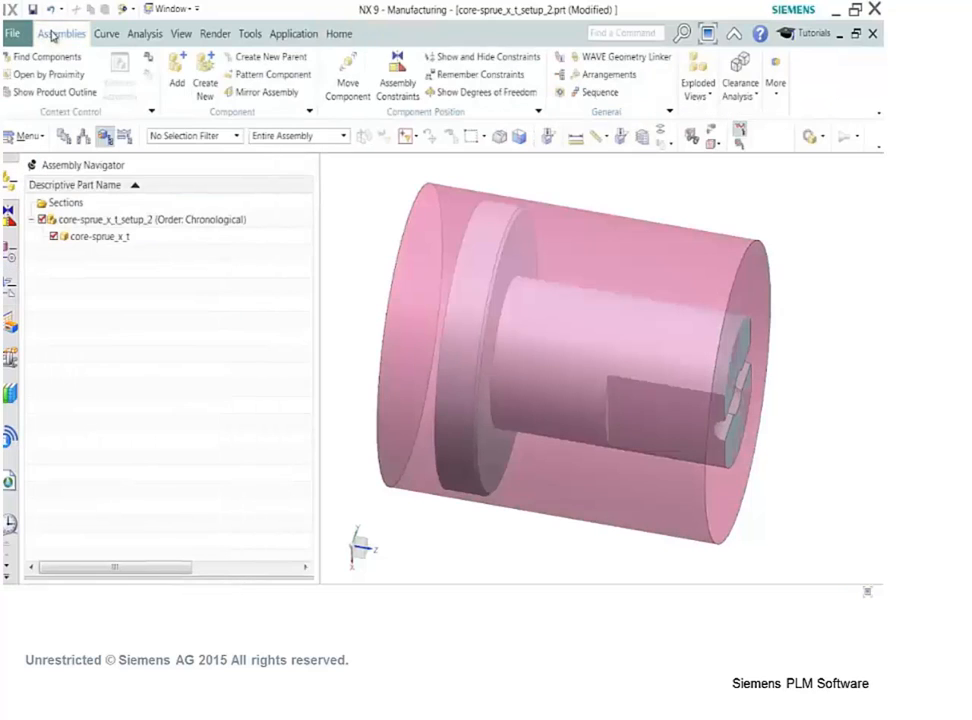
click(178, 82)
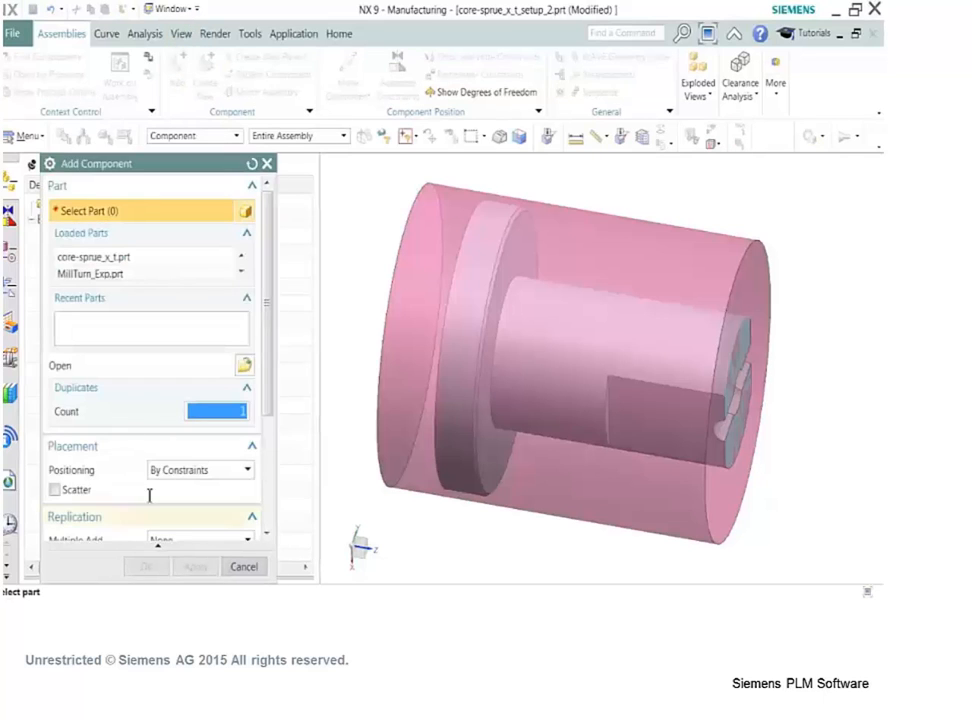
click(243, 366)
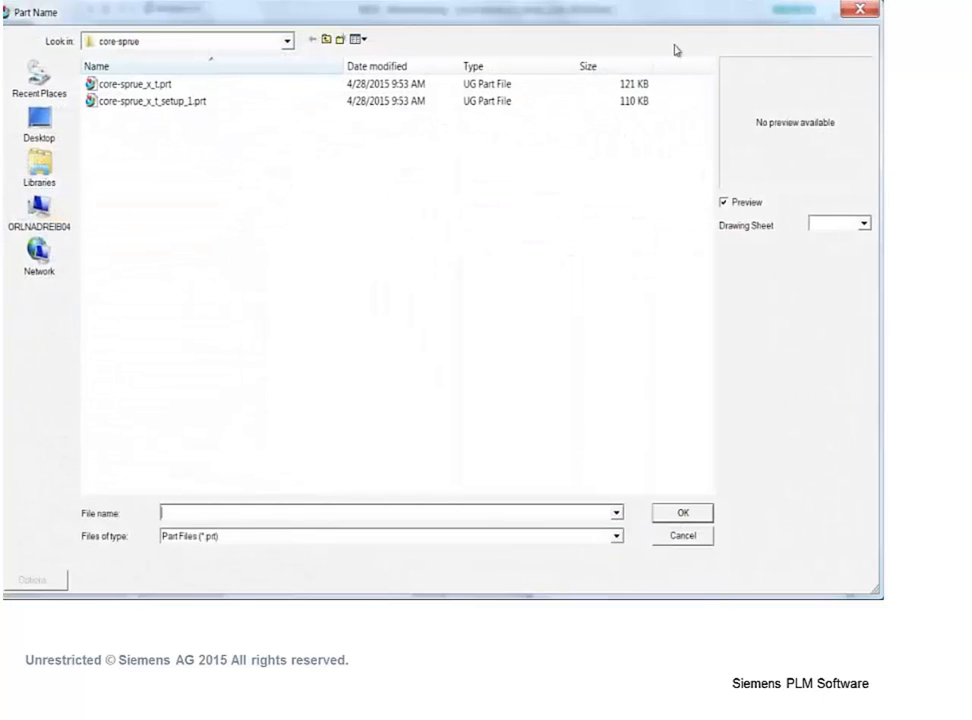
click(288, 42)
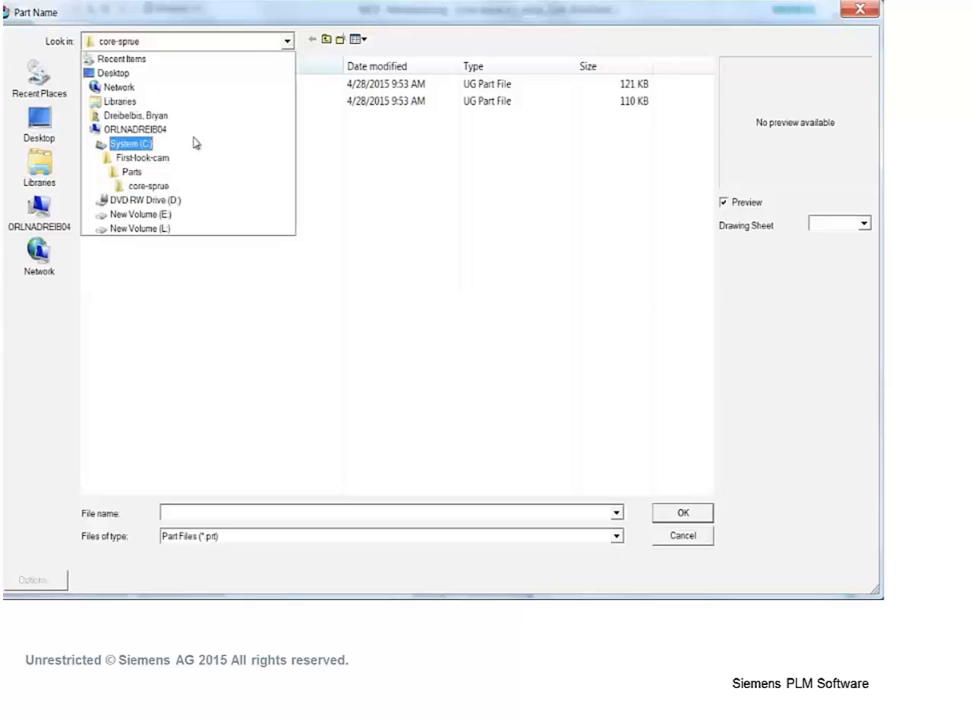
click(202, 172)
double_click(125, 139)
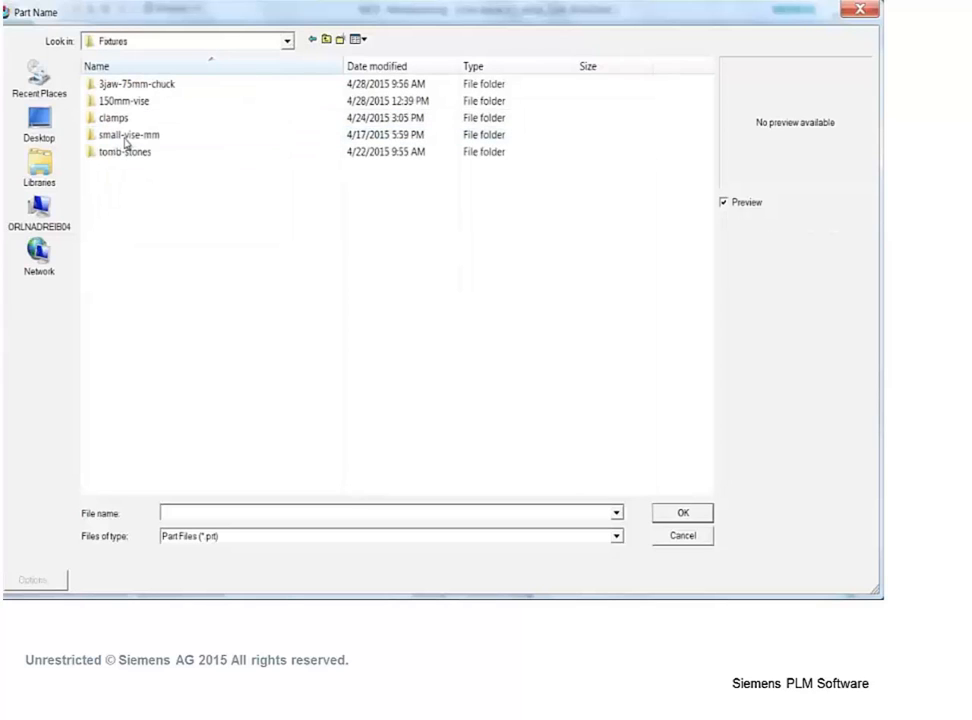
double_click(139, 86)
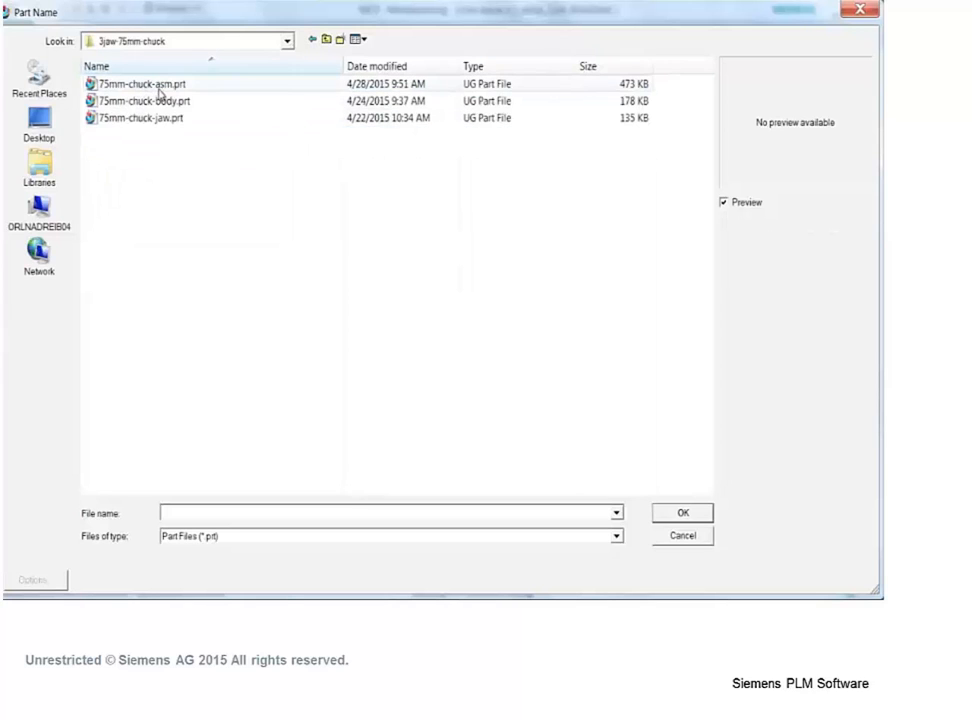
click(128, 84)
click(683, 514)
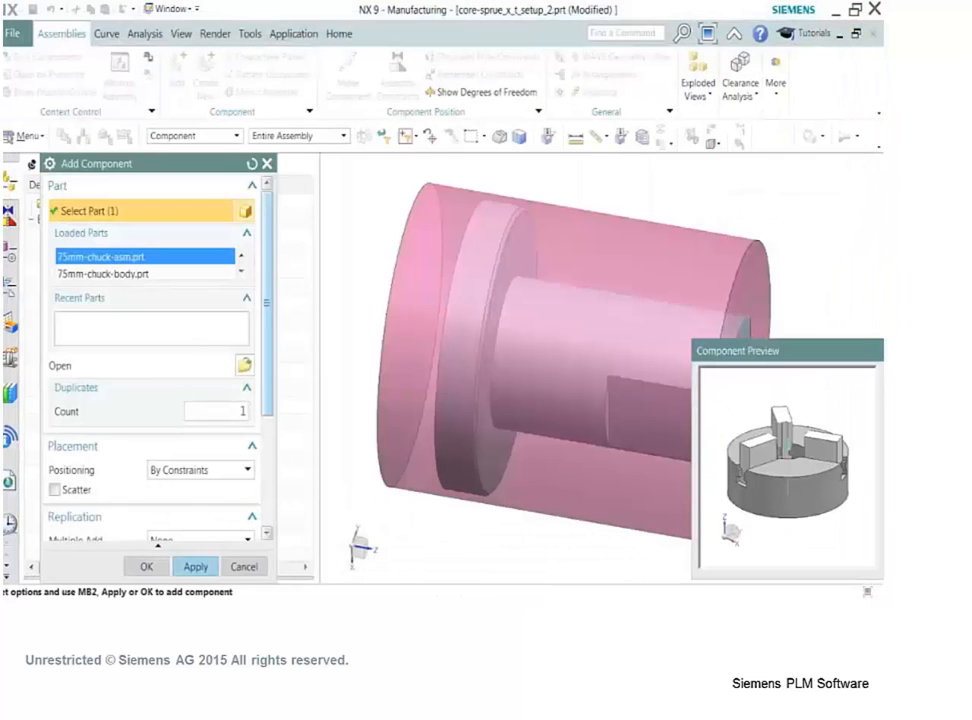
click(146, 566)
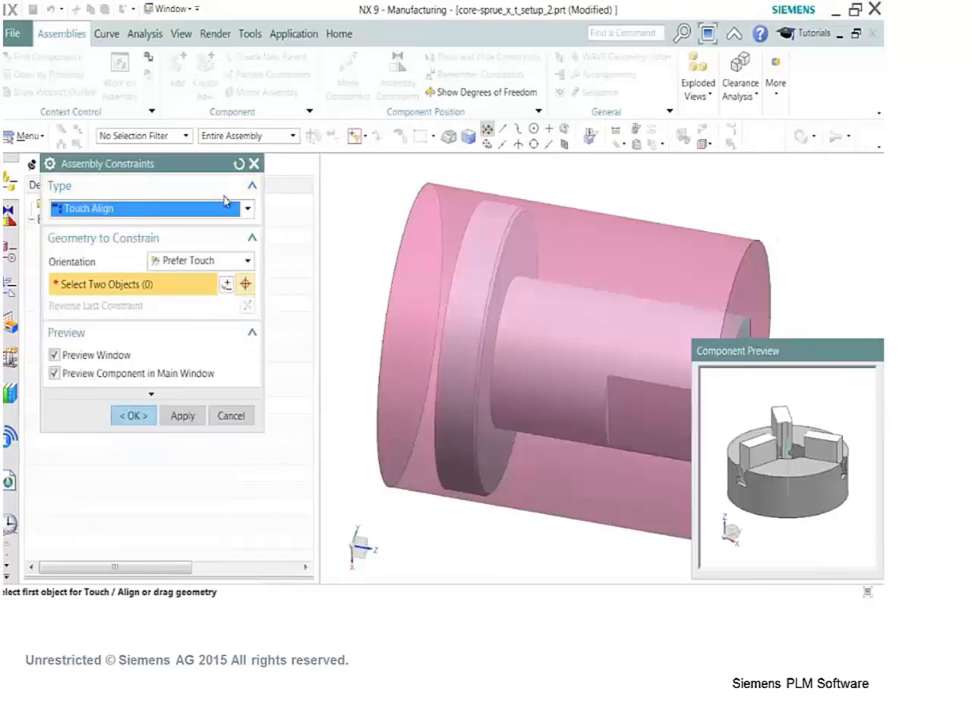
Constrain the chuck's inner circular edge concentric with the stock cylinder's circular edge at the flange end.
click(240, 210)
click(207, 242)
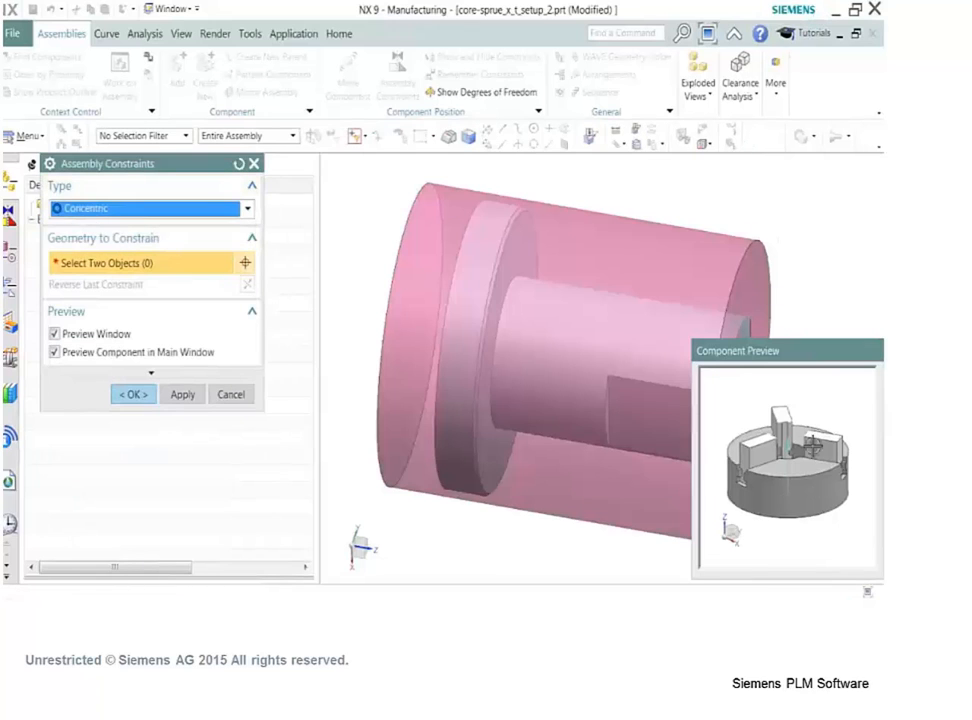
click(800, 455)
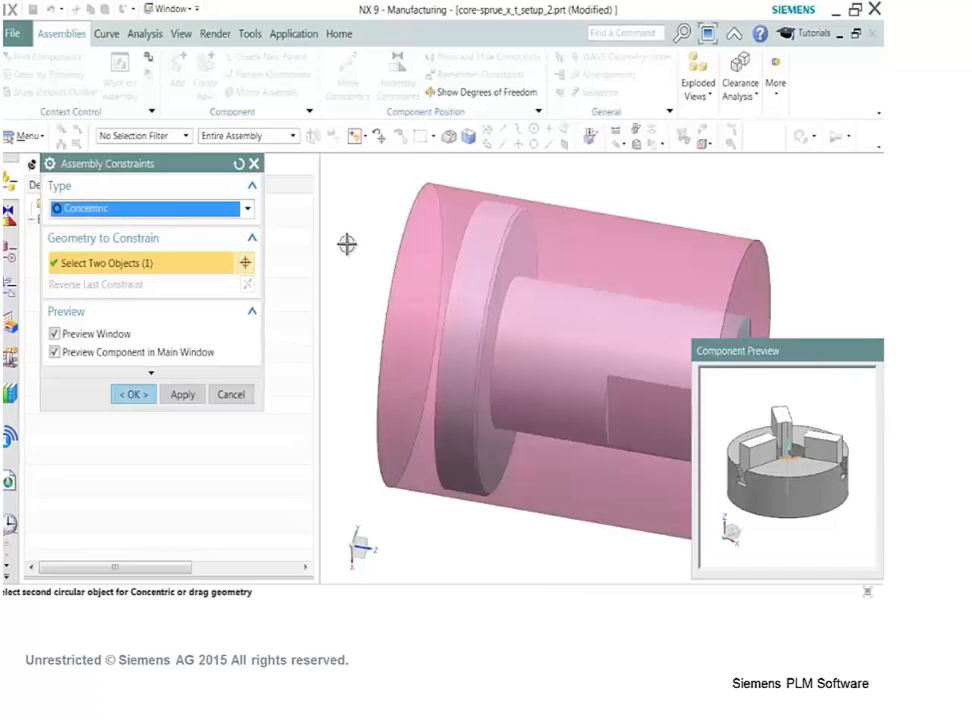
click(395, 263)
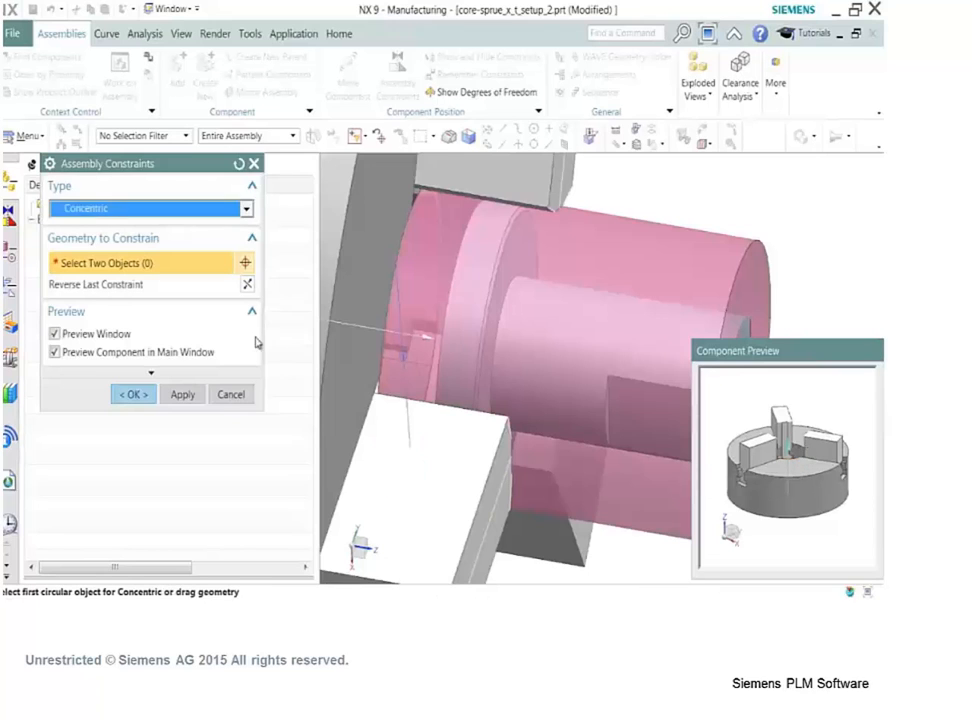
click(133, 394)
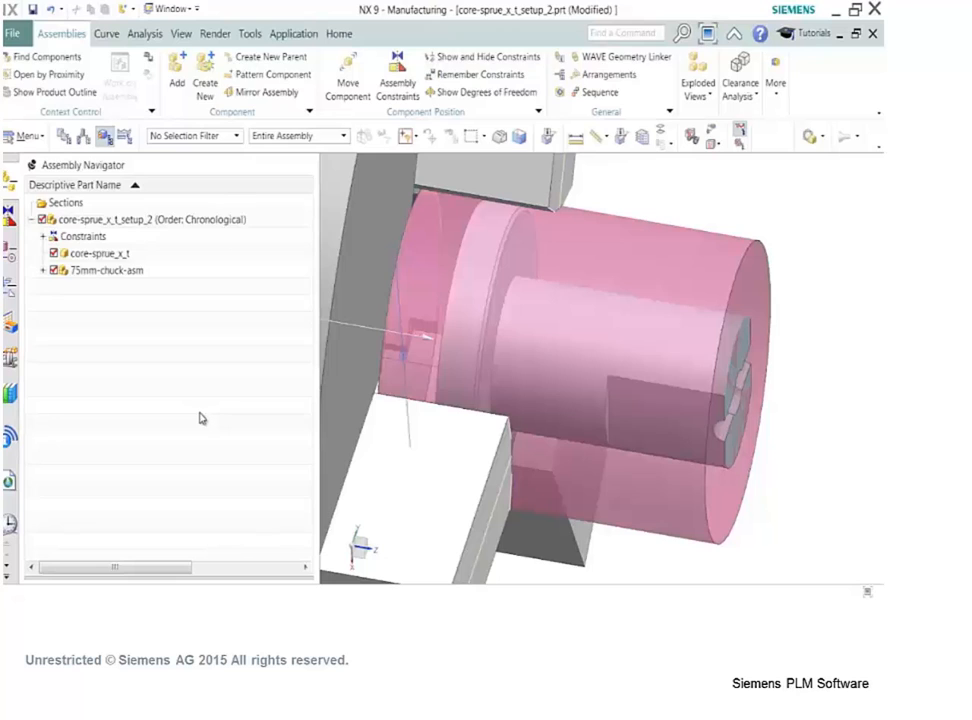
Hide all assembly constraints, datum axes and sketches so only the part, stock and chuck are displayed.
key(ctrl+w)
click(221, 374)
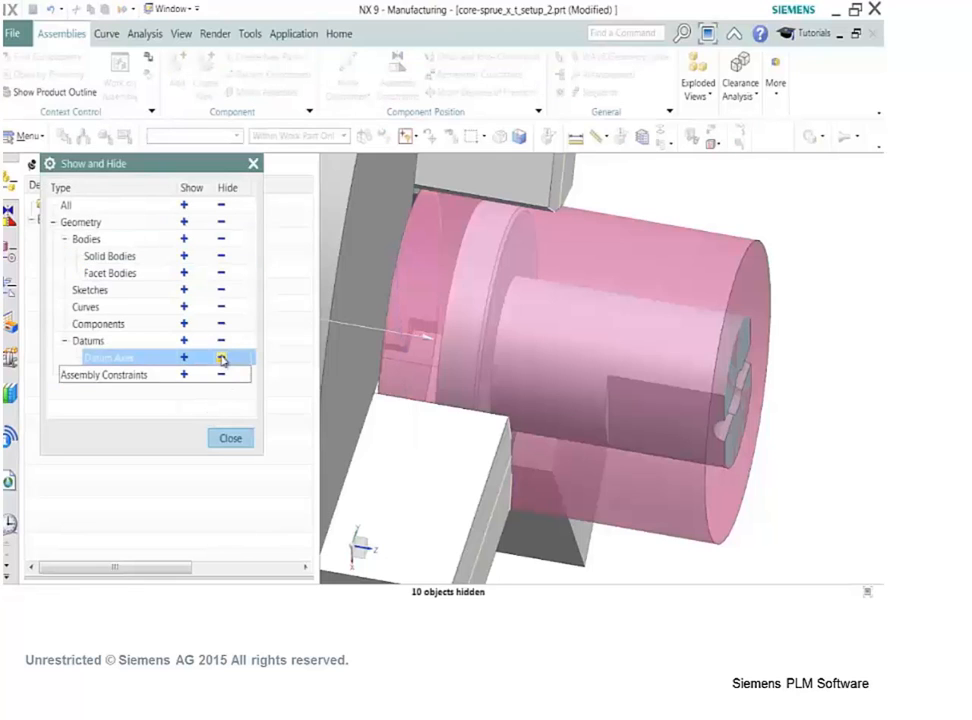
click(221, 358)
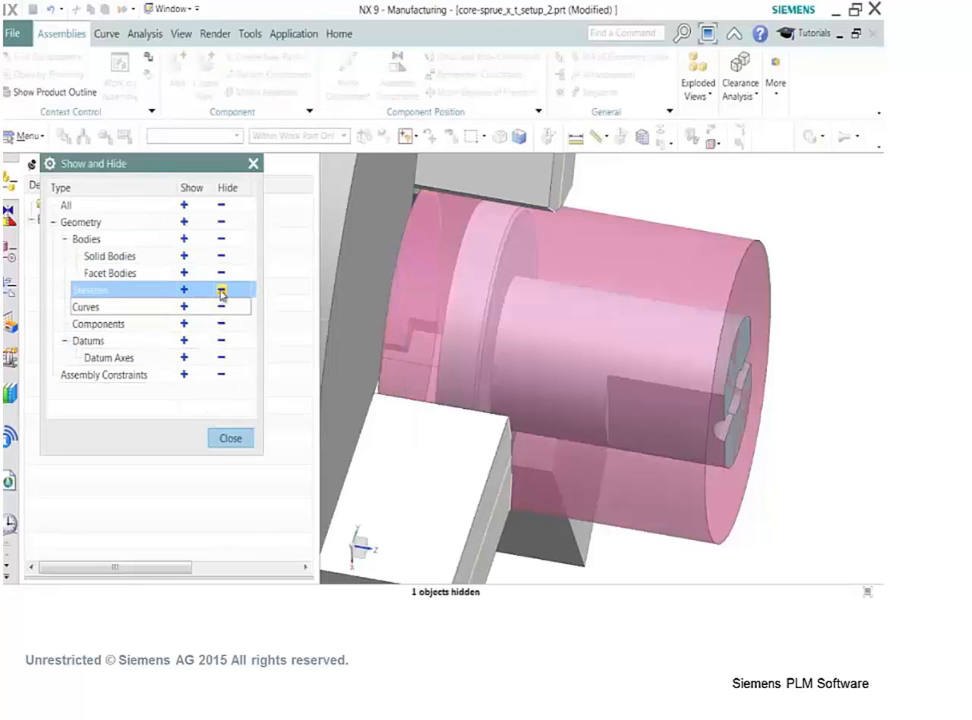
click(221, 291)
click(230, 438)
mouse_move(406, 341)
middle_down()
mouse_move(414, 335)
mouse_move(464, 360)
middle_up()
key(F8)
scroll(471, 365, down, 4)
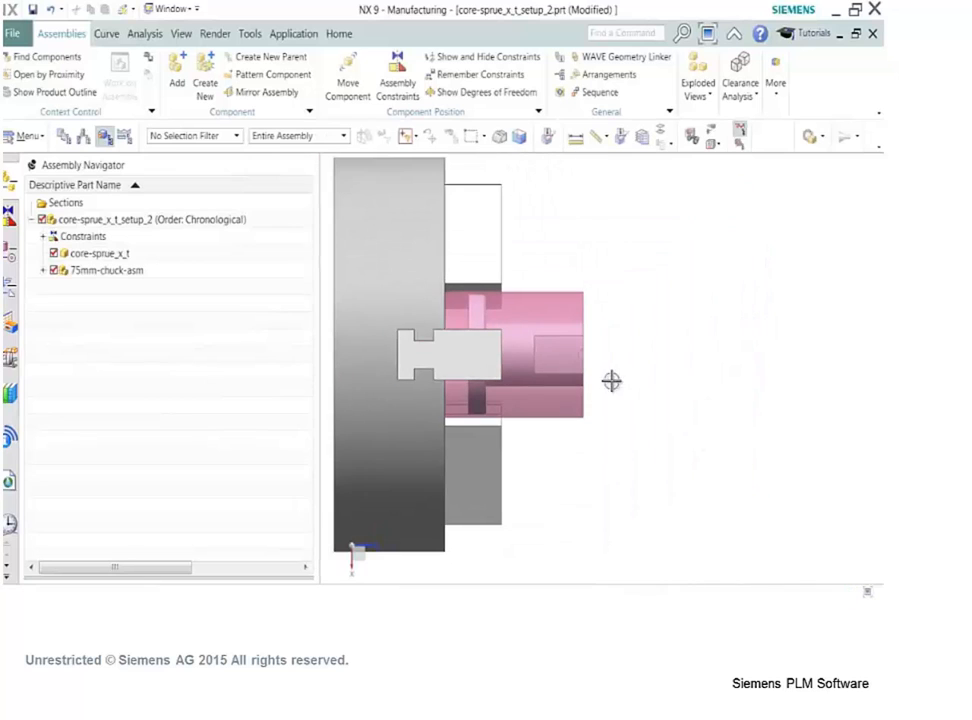
middle_drag(519, 315, 512, 333)
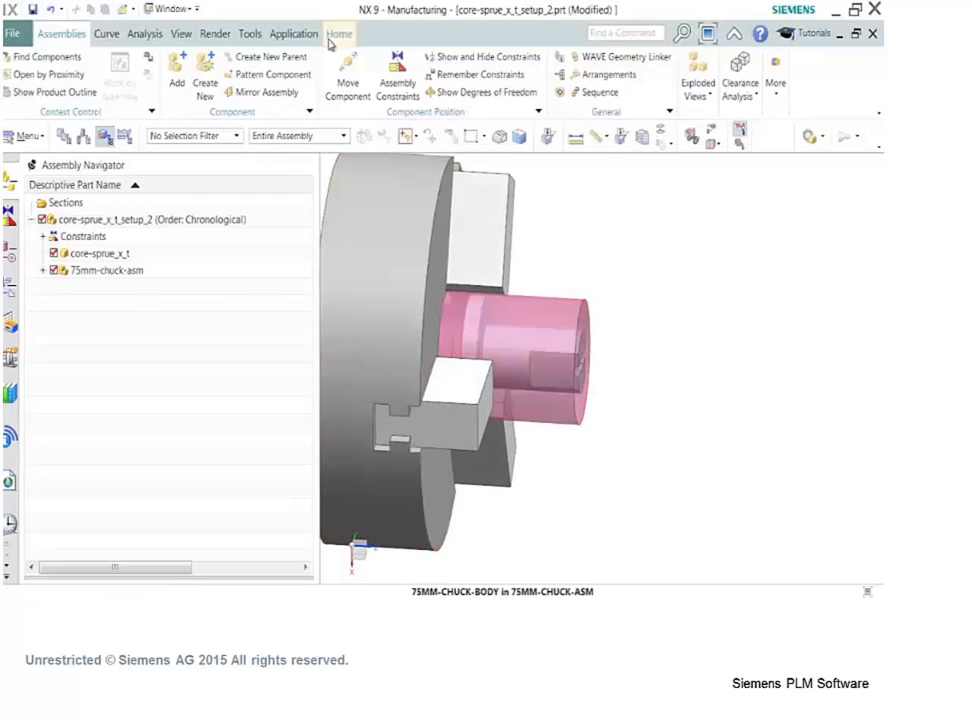
Lengthen the pink stock cylinder to a height of 135 mm, keeping its 80 mm diameter.
click(340, 34)
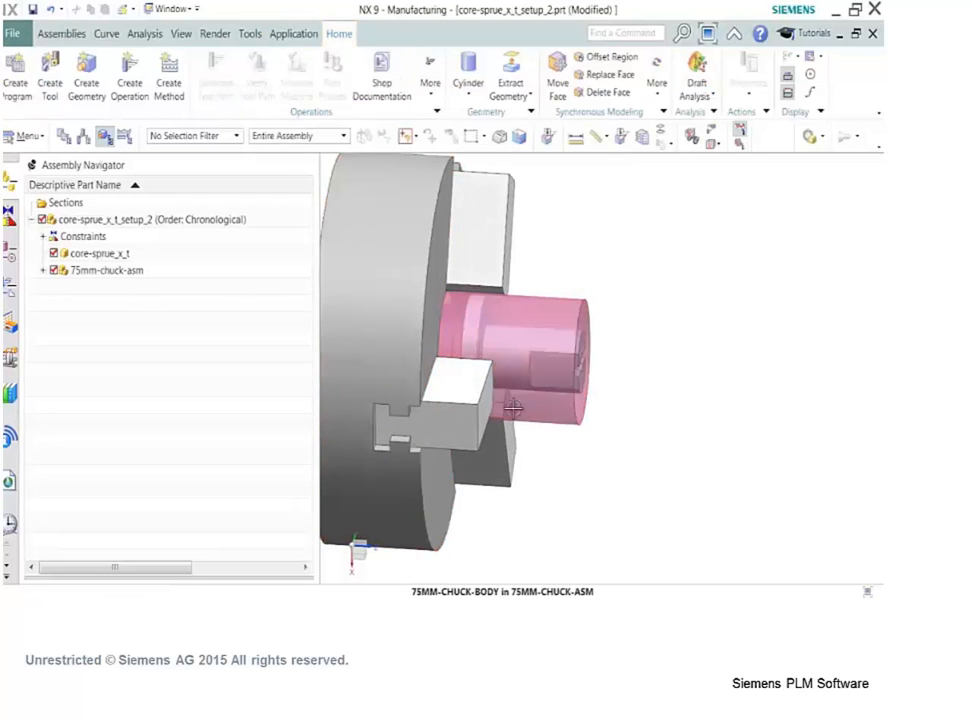
double_click(527, 321)
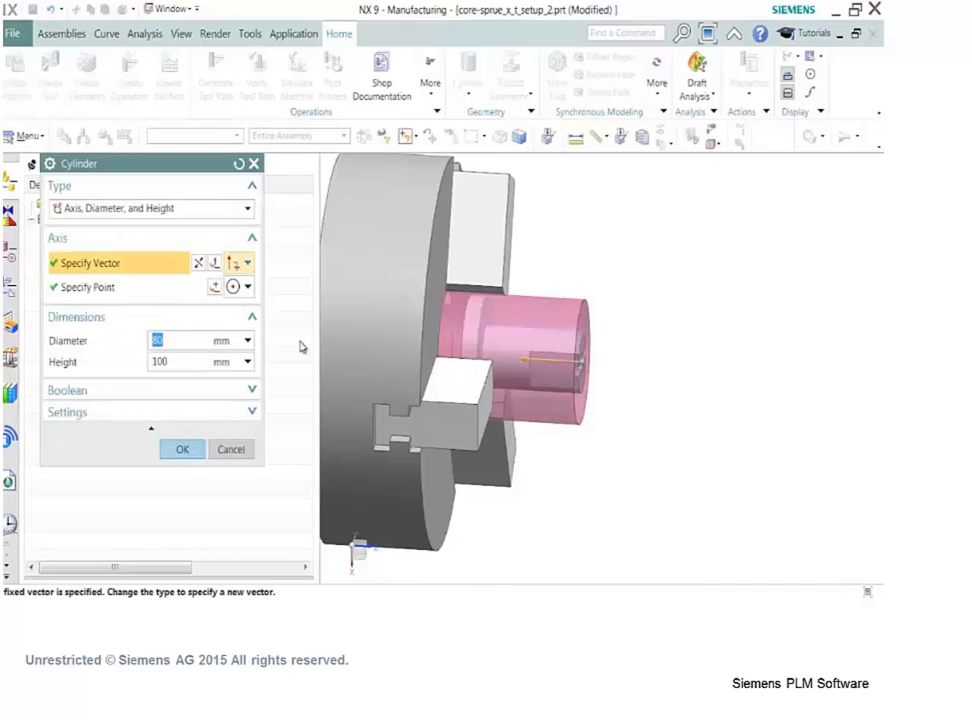
click(174, 364)
click(169, 449)
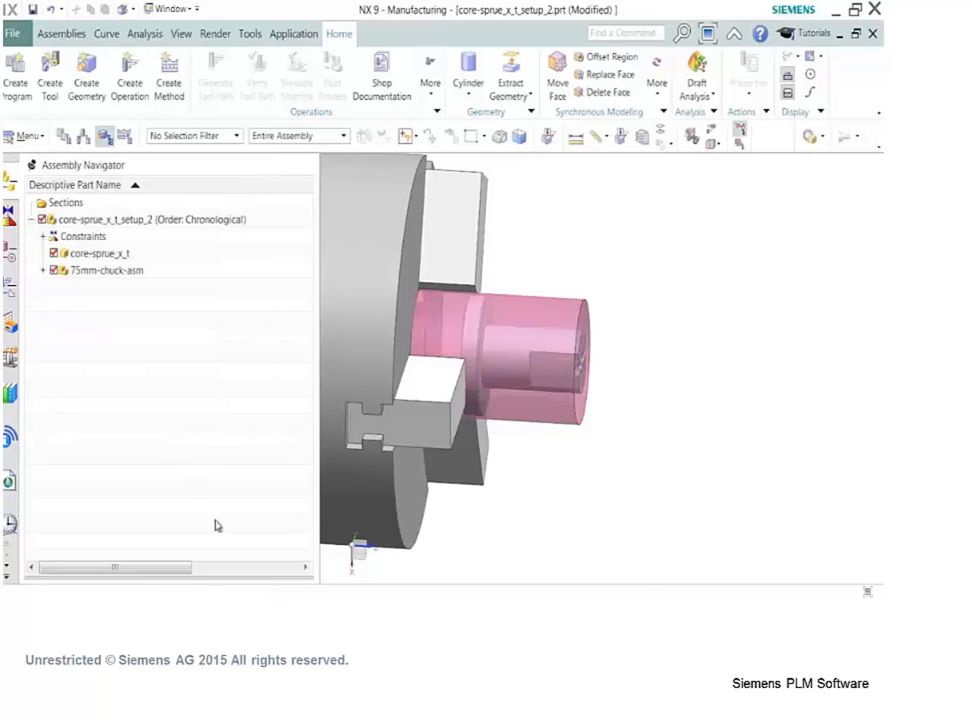
middle_drag(436, 411, 447, 402)
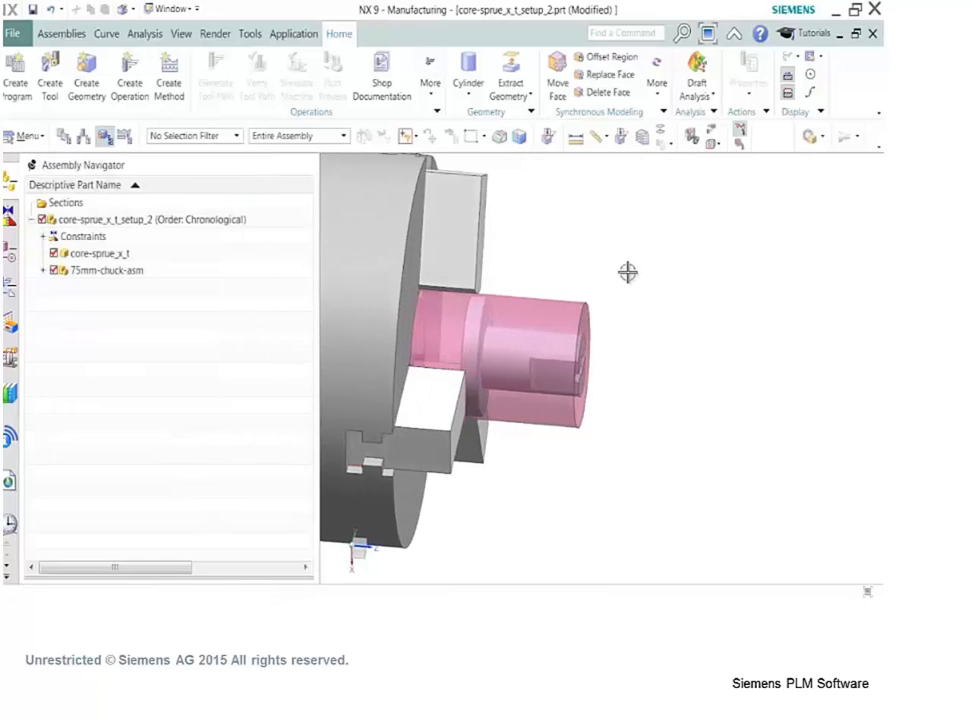
double_click(565, 305)
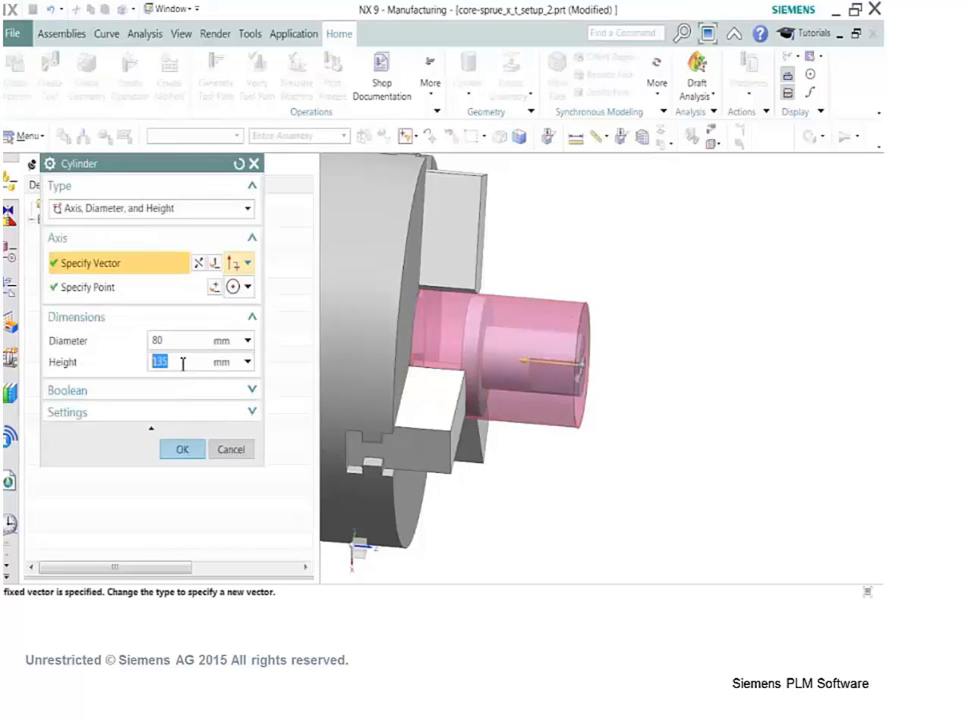
click(170, 452)
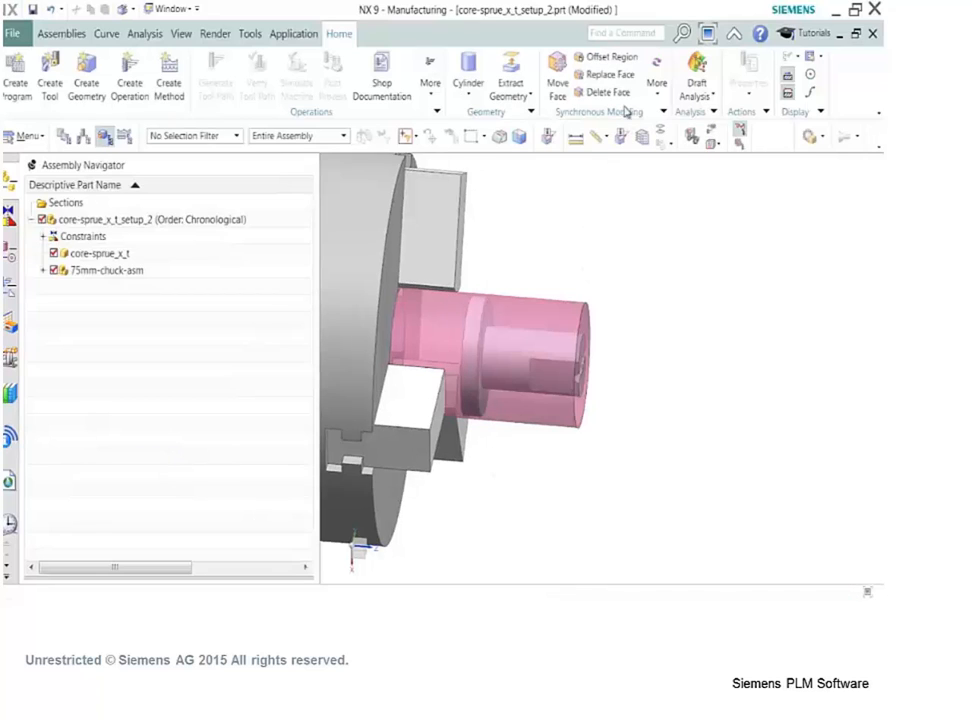
Extend the stock cylinder beyond the part by pulling its free end face outward with Pull Face.
click(663, 95)
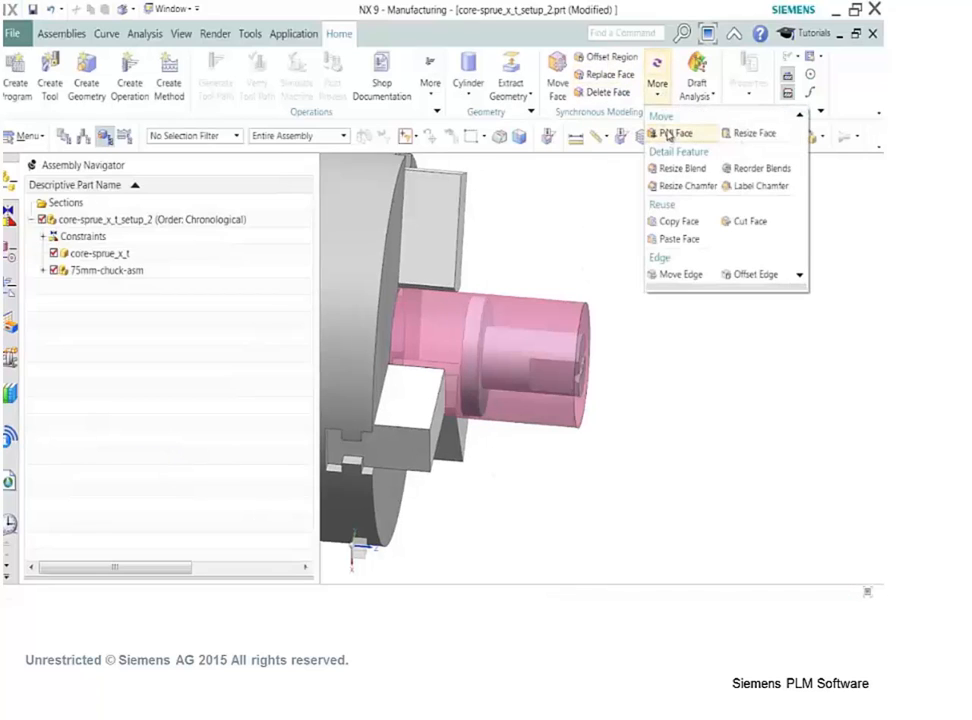
click(672, 134)
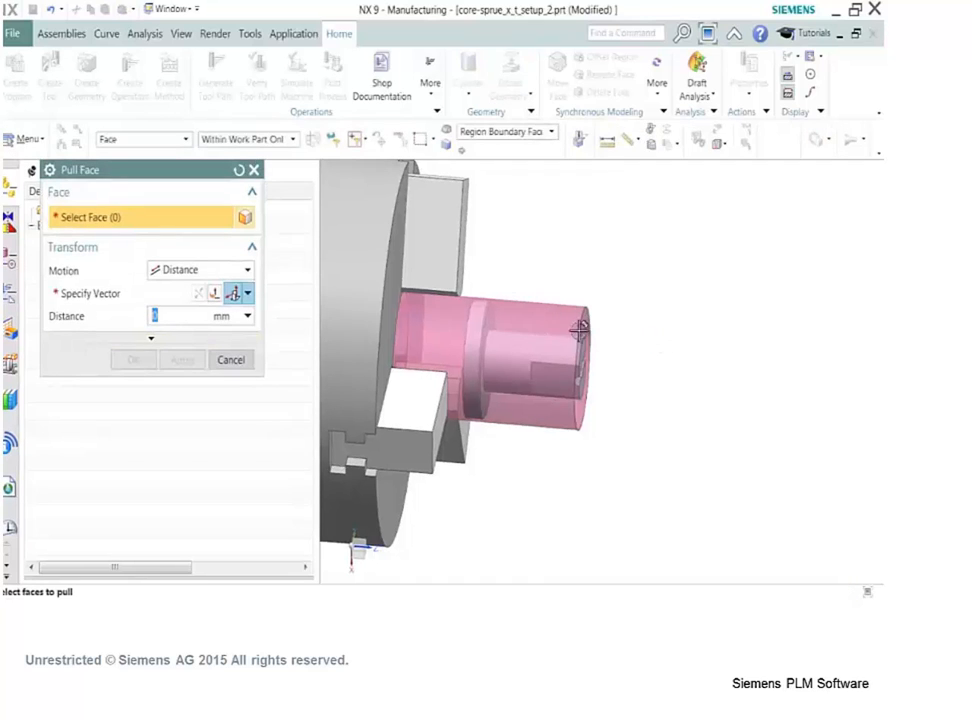
click(591, 325)
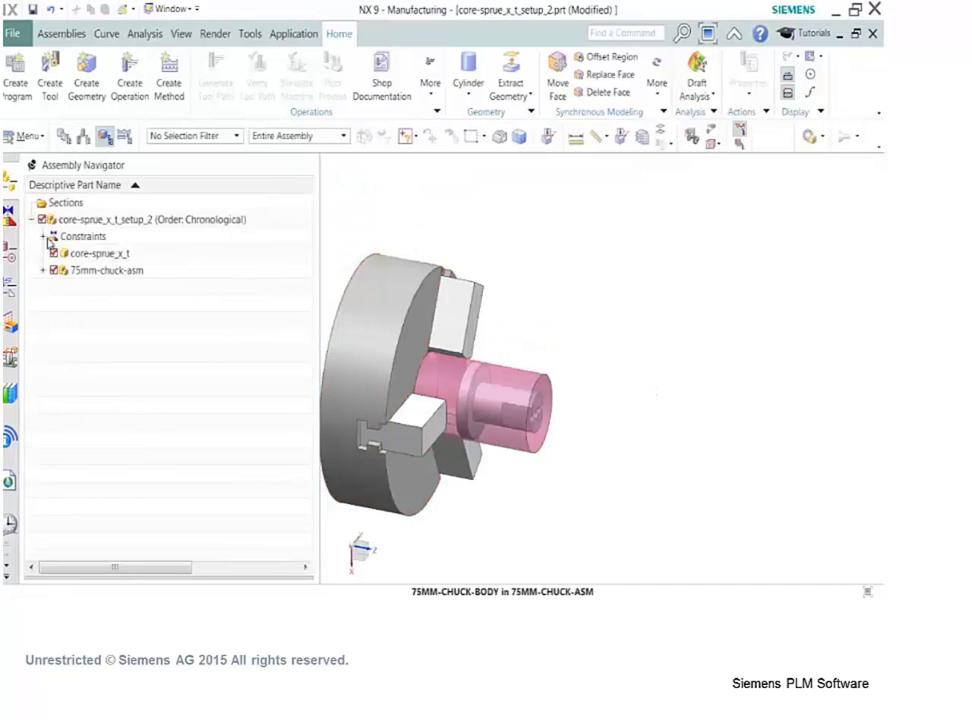
Edit WORKPIECE_MAIN and assign the pink stock cylinder as its blank geometry.
click(12, 253)
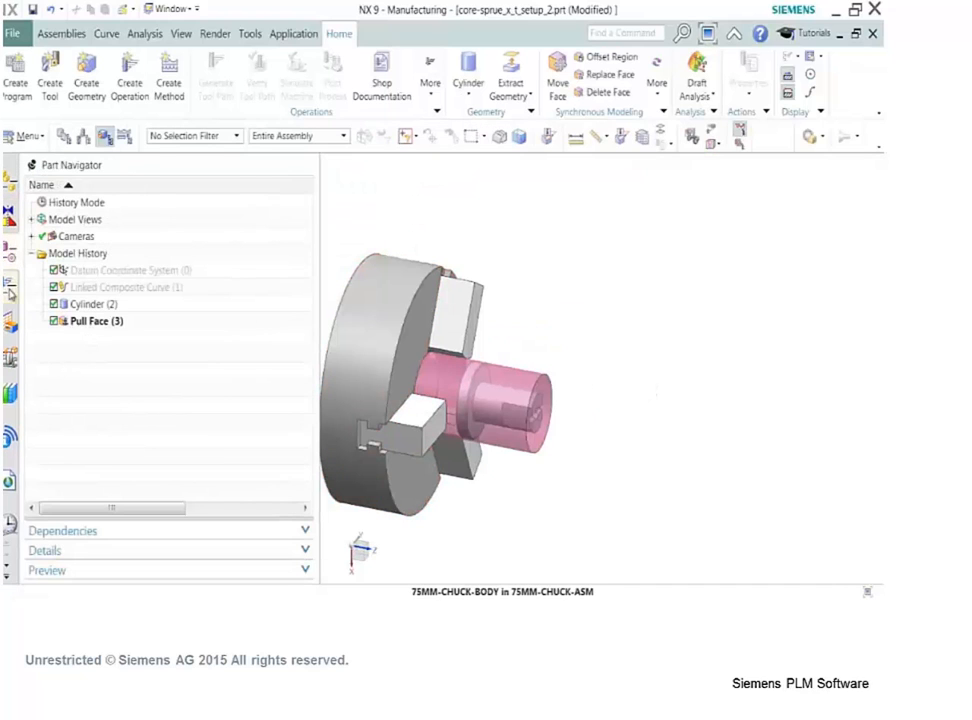
click(9, 289)
double_click(80, 272)
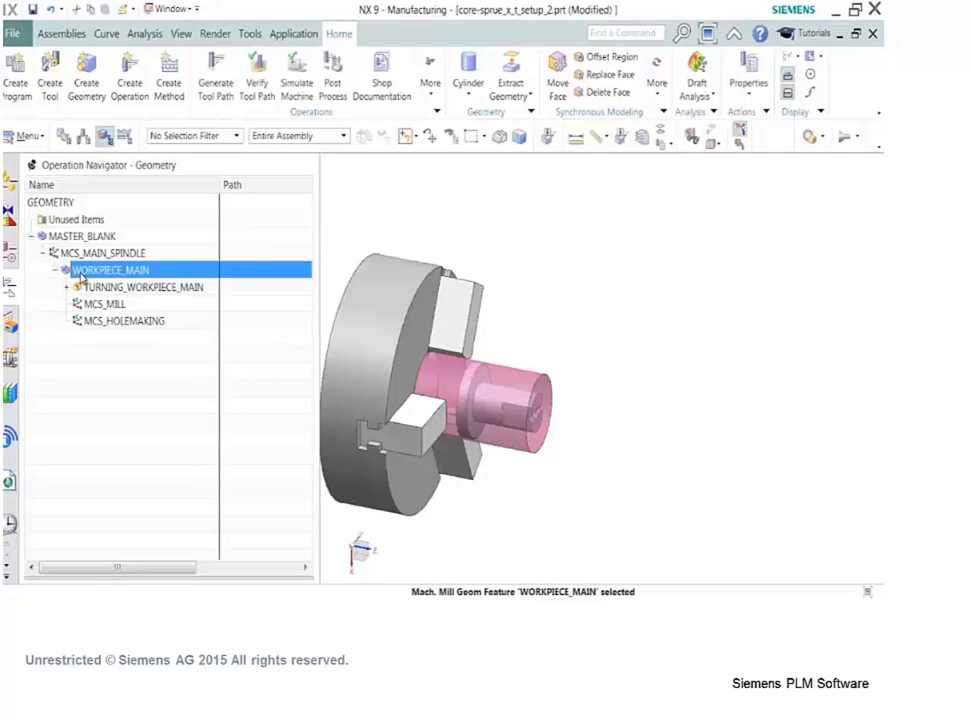
click(224, 236)
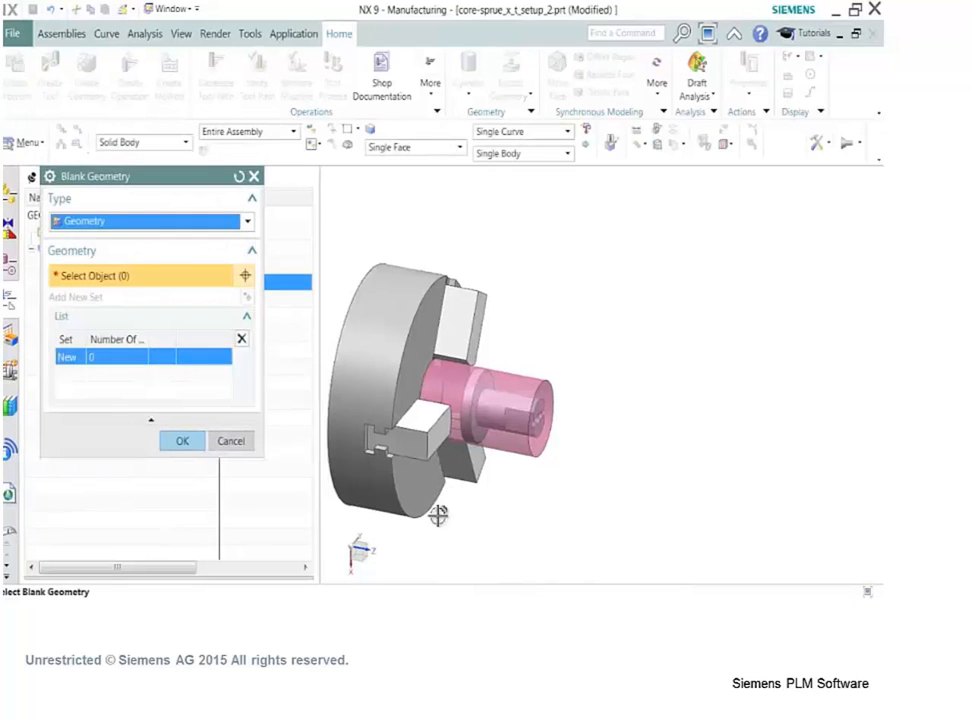
click(501, 391)
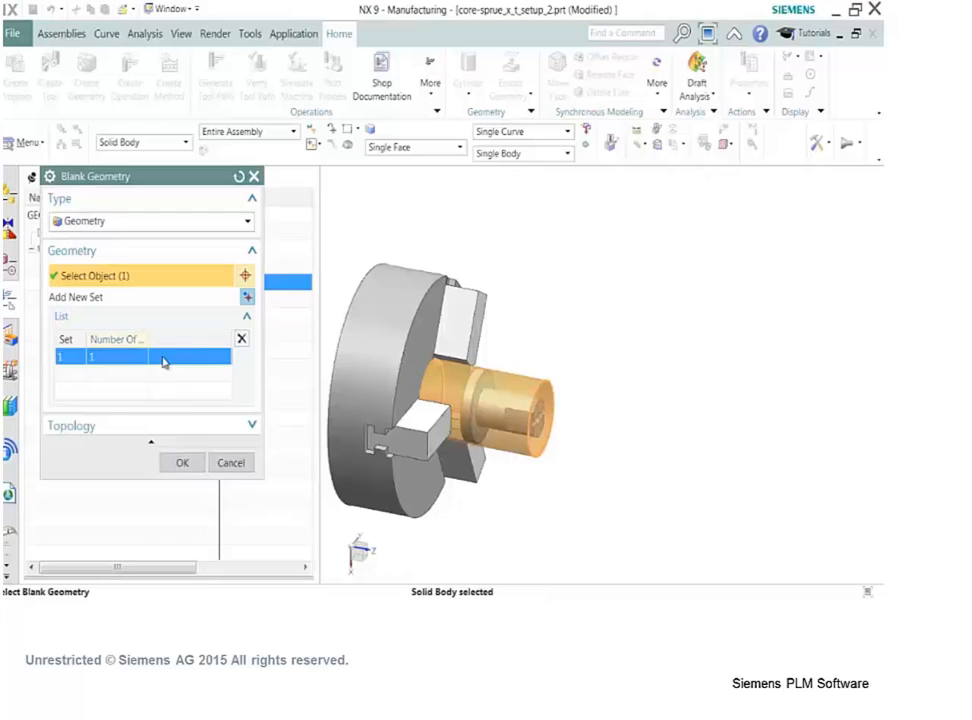
click(180, 463)
Assign the core sprue's solid body inside the stock as the part geometry of WORKPIECE_MAIN.
click(226, 225)
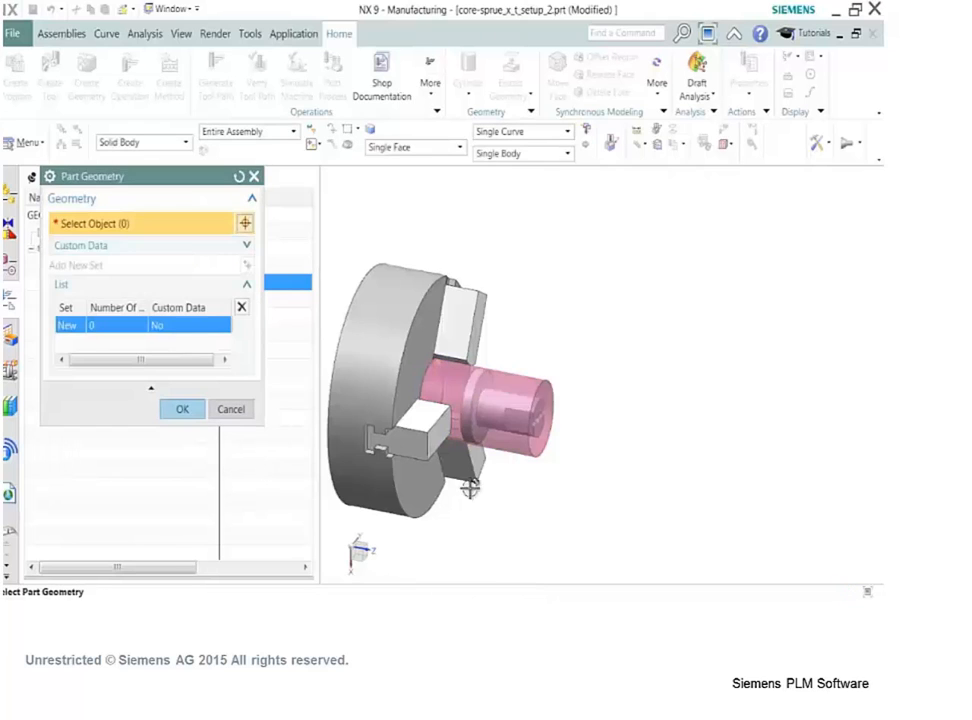
click(493, 415)
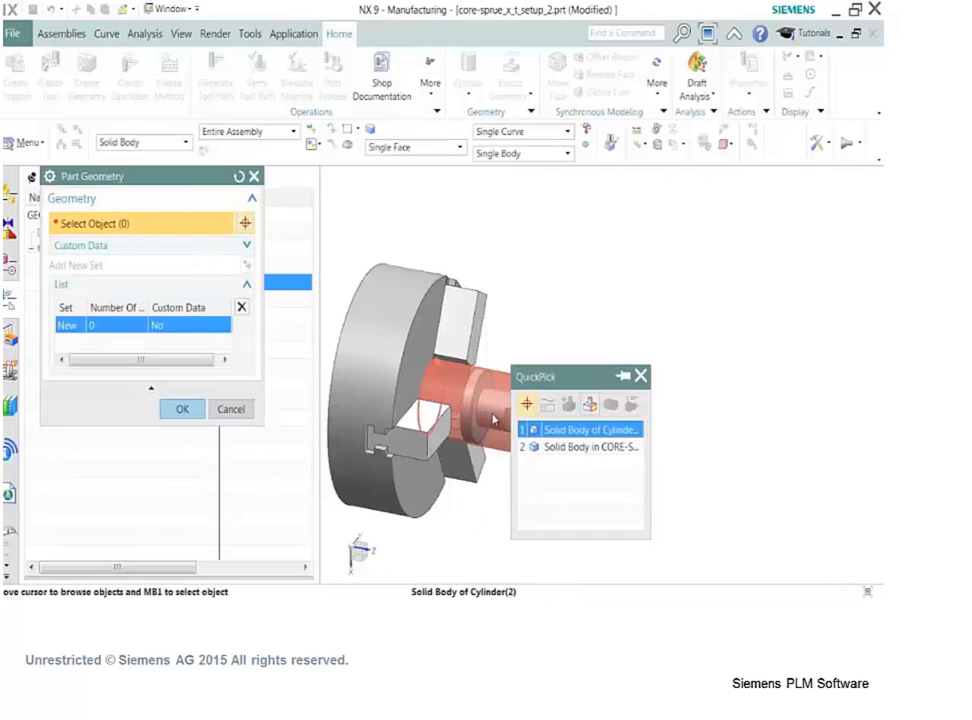
click(580, 447)
click(184, 430)
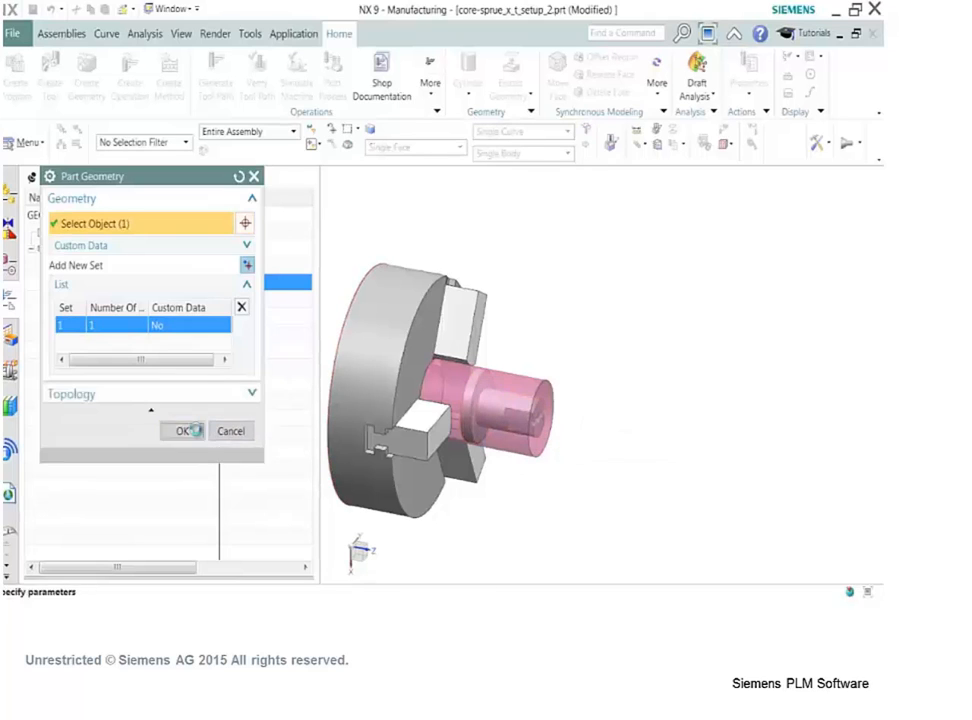
click(184, 446)
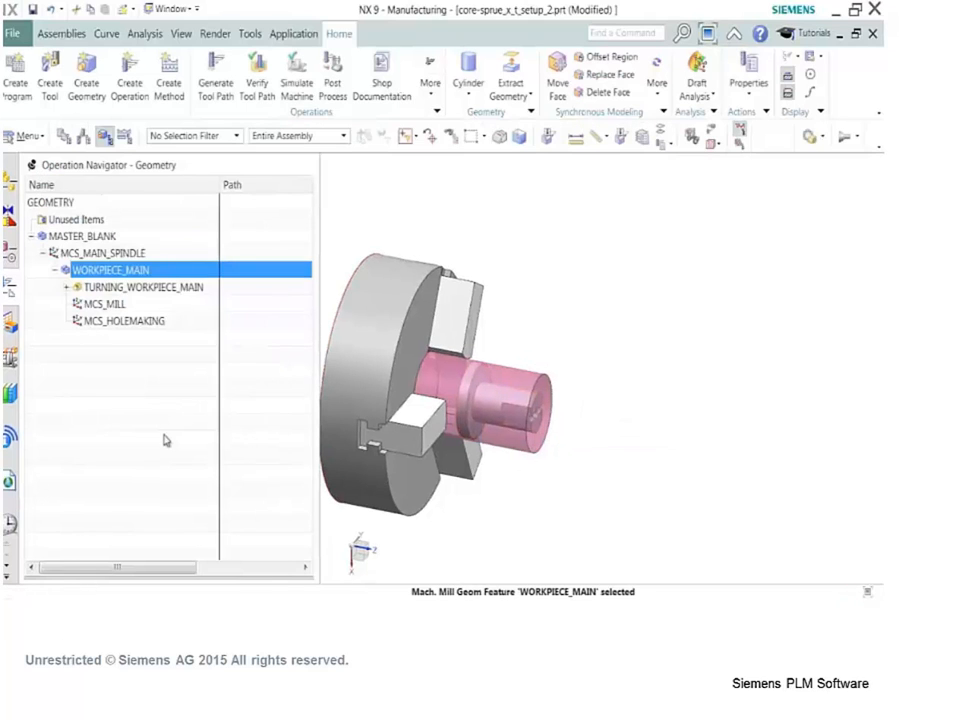
Create a FACING operation from MillTurn_Exp in program 1234 with tool OD_80_L, the turning workpiece geometry and method LATHE_FINISH.
double_click(88, 254)
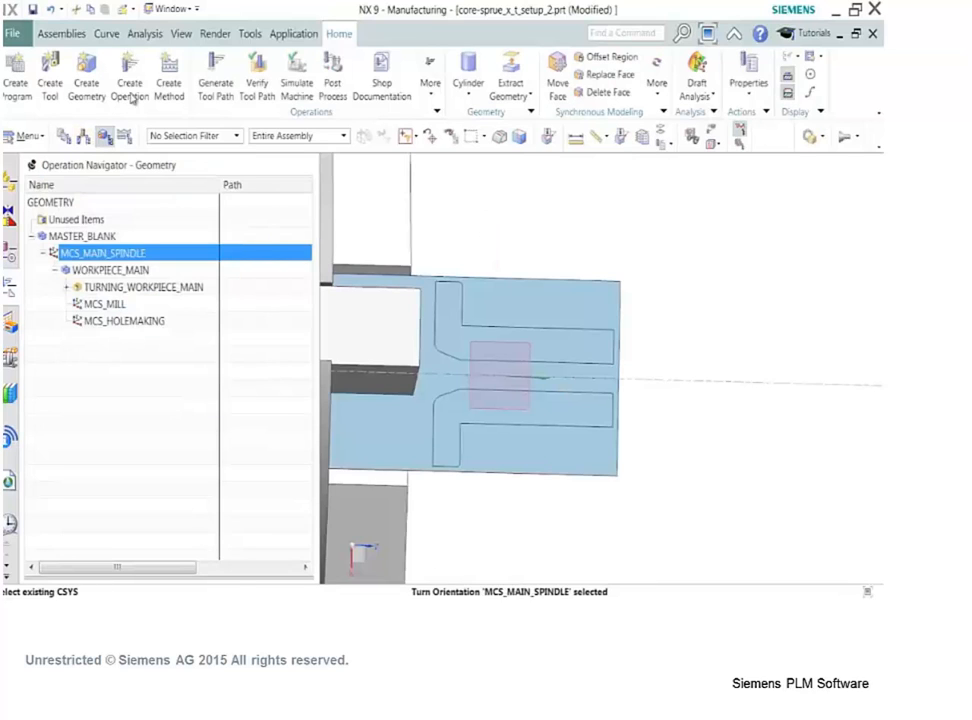
click(130, 91)
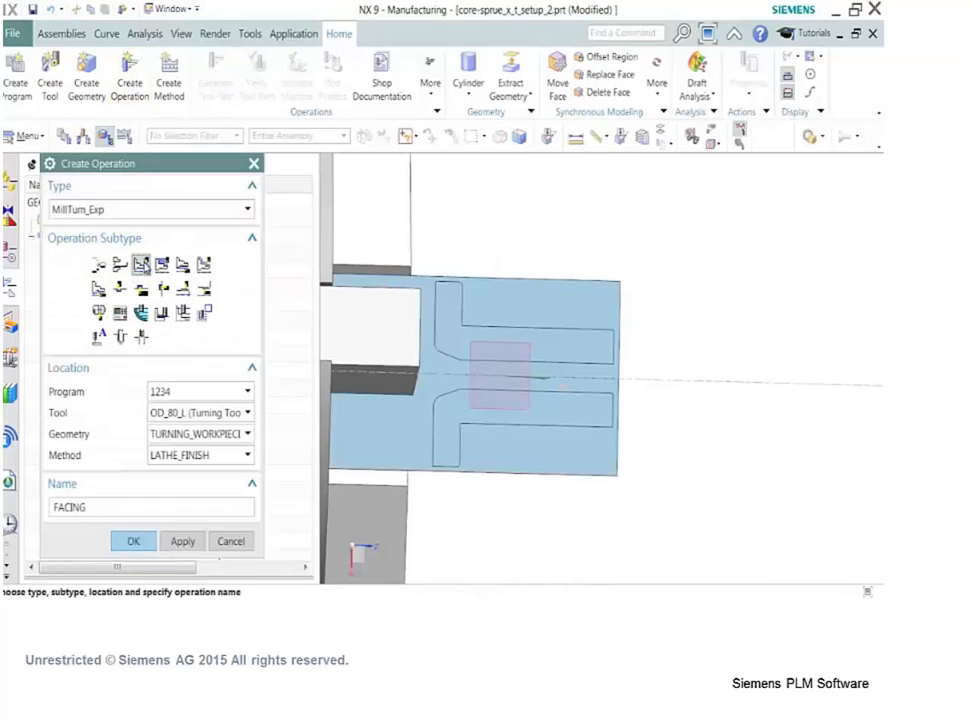
click(133, 541)
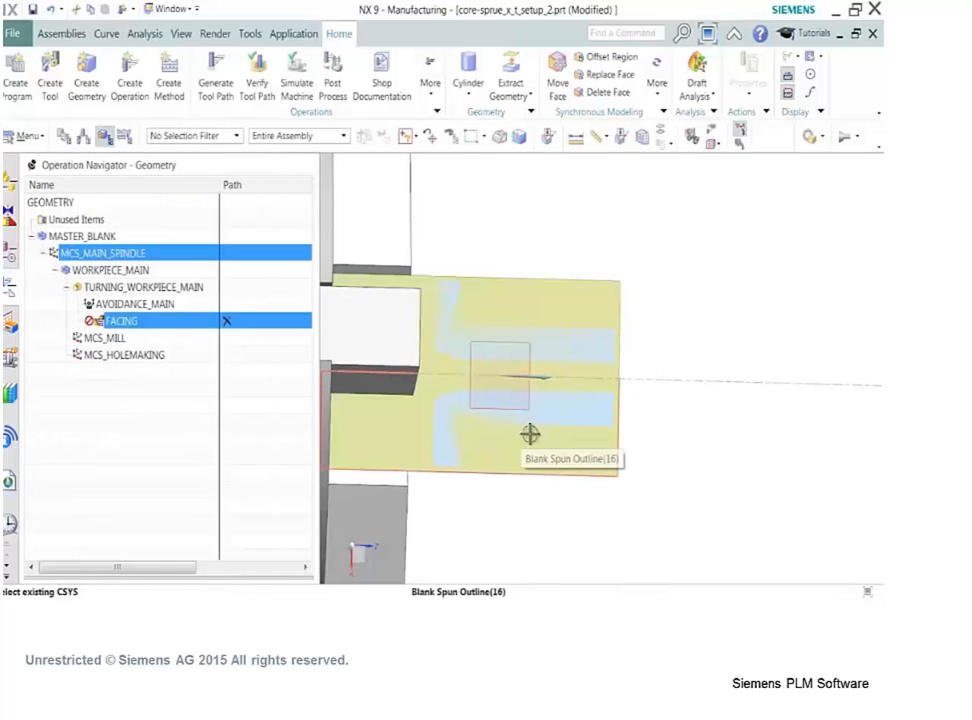
Check the FACING operation's cut regions without changing them, and delete the operation.
double_click(122, 321)
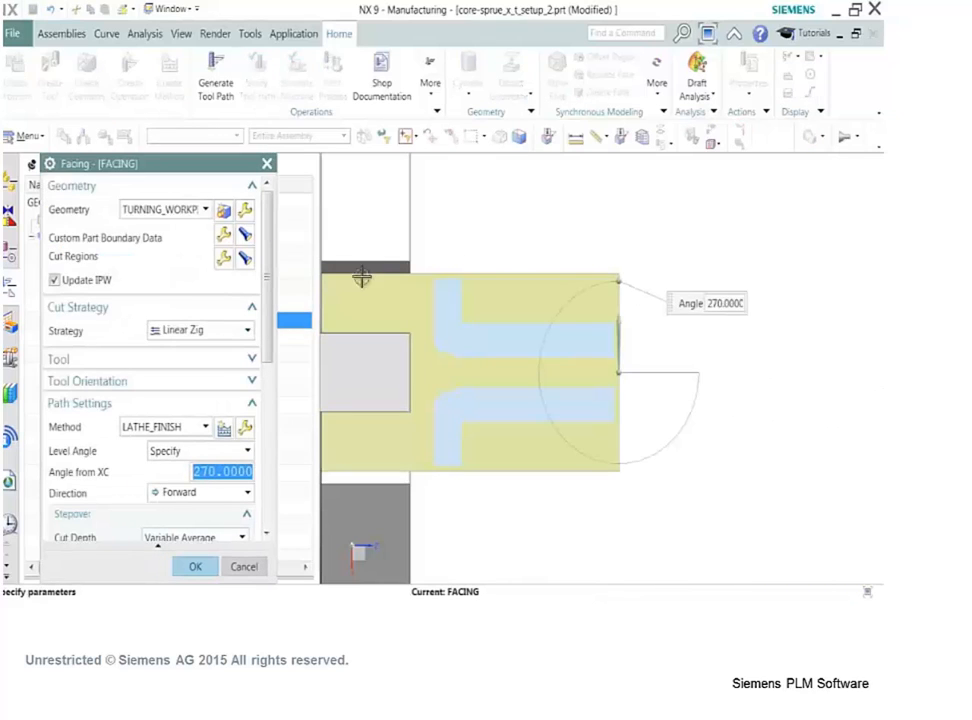
click(221, 262)
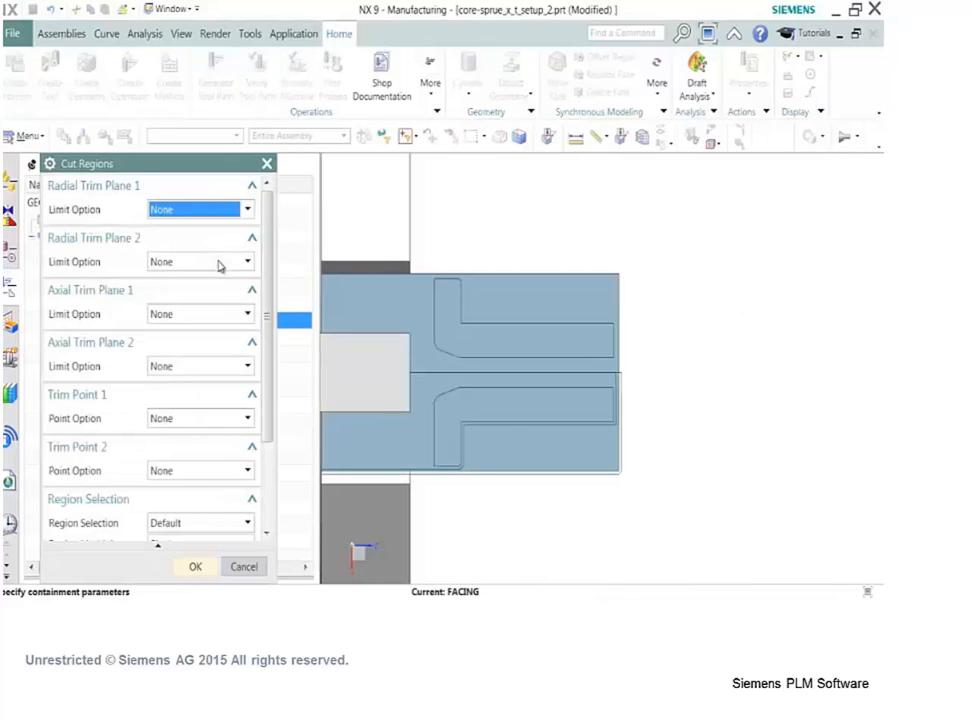
middle_drag(508, 480, 503, 299)
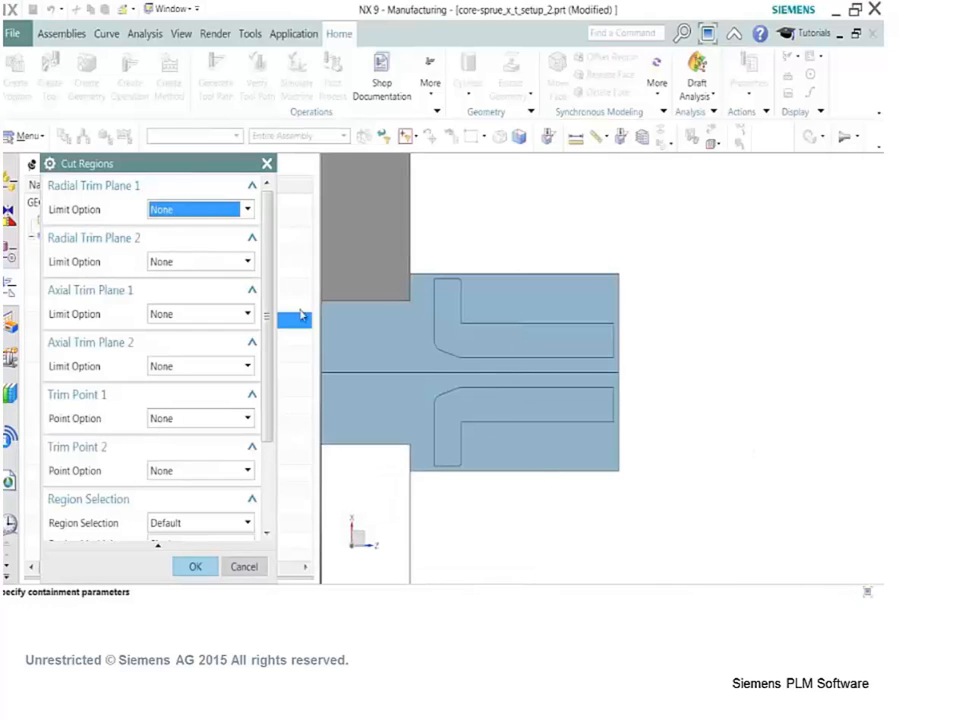
click(244, 567)
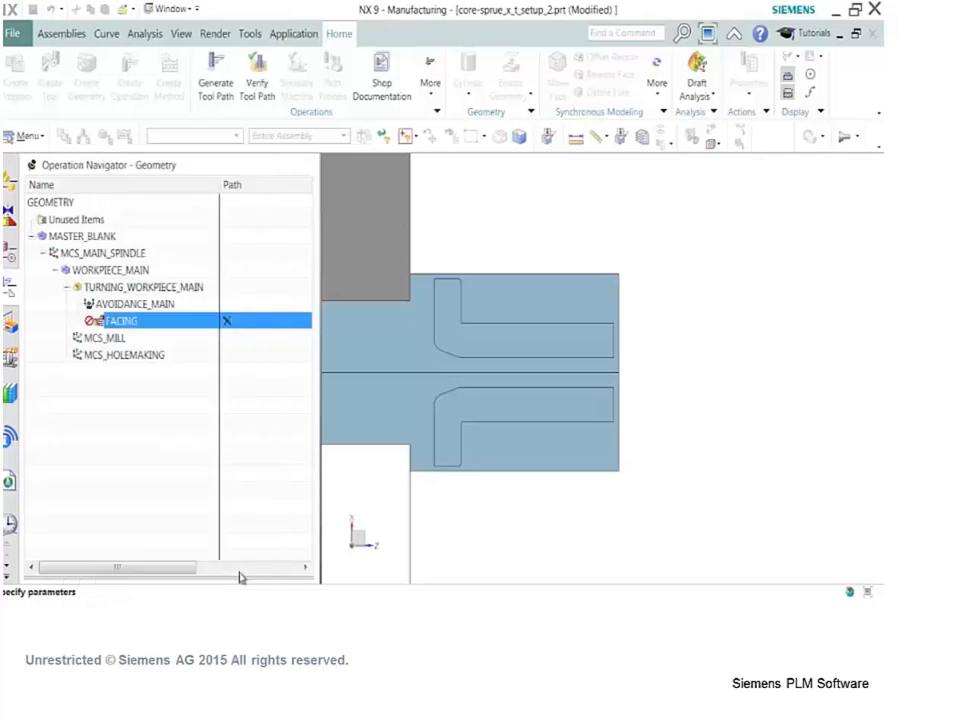
click(244, 567)
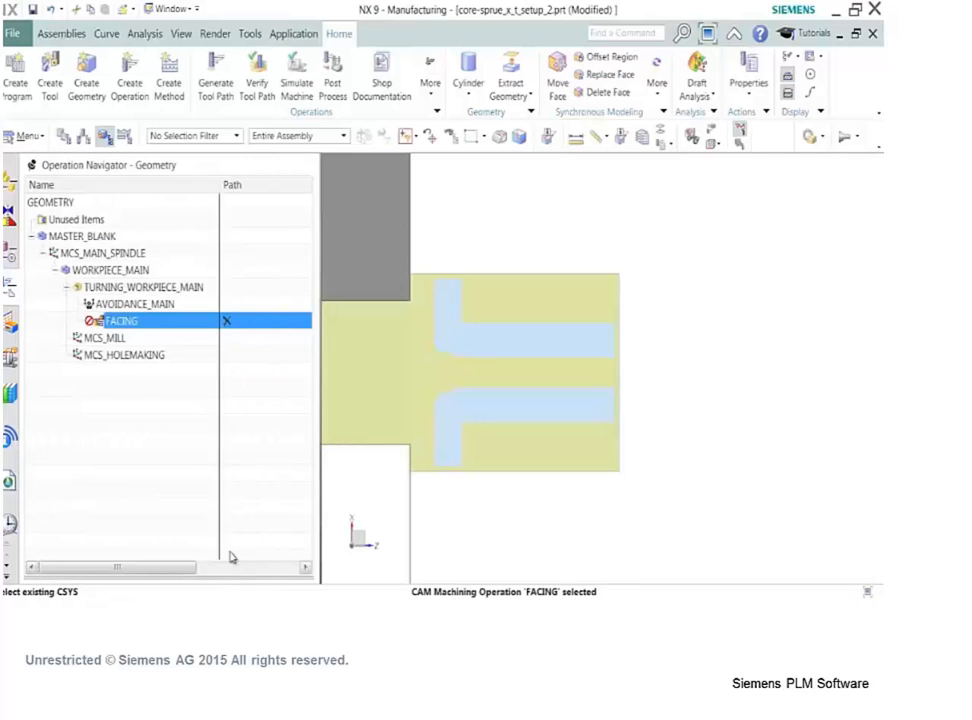
right_click(147, 322)
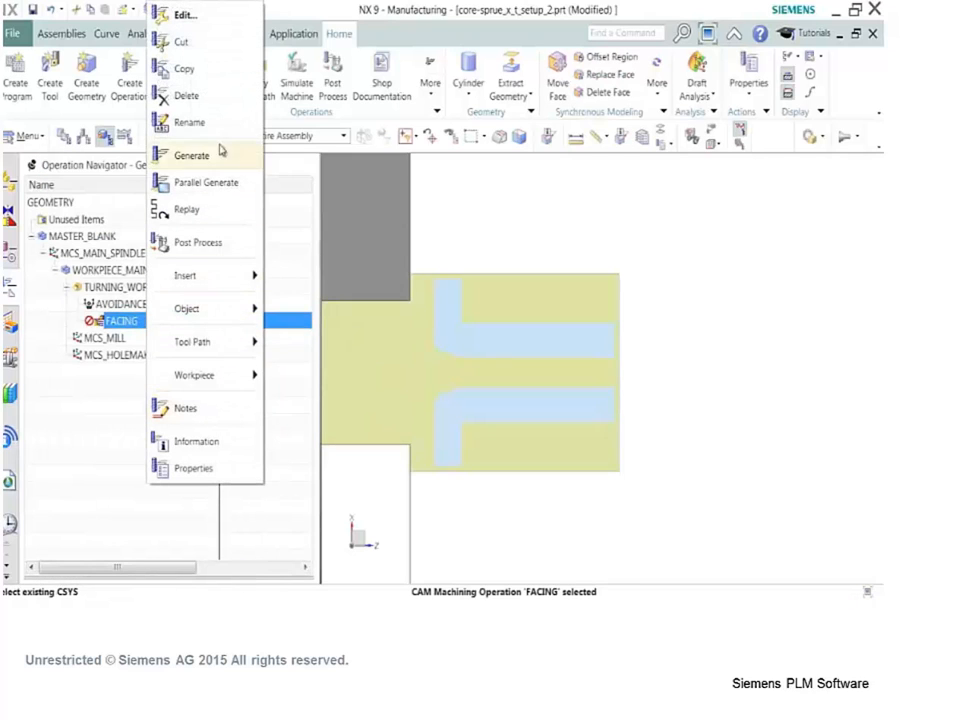
click(218, 97)
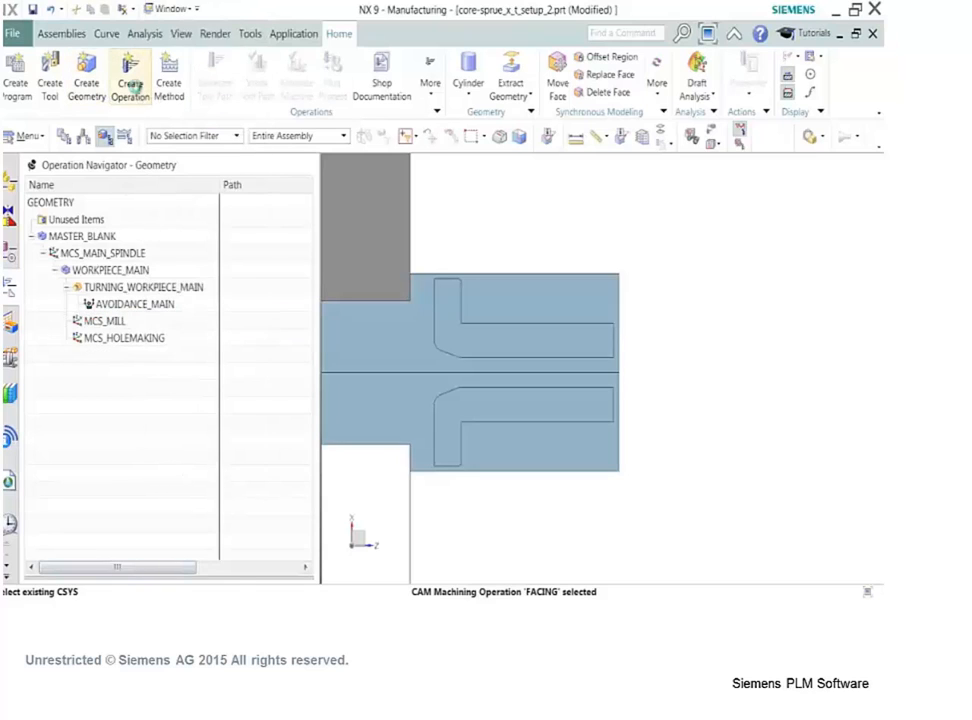
Create a FACING operation from MillTurn_Exp in program 1234 with tool OD_80_L, the turning workpiece geometry and method LATHE_FINISH.
click(130, 88)
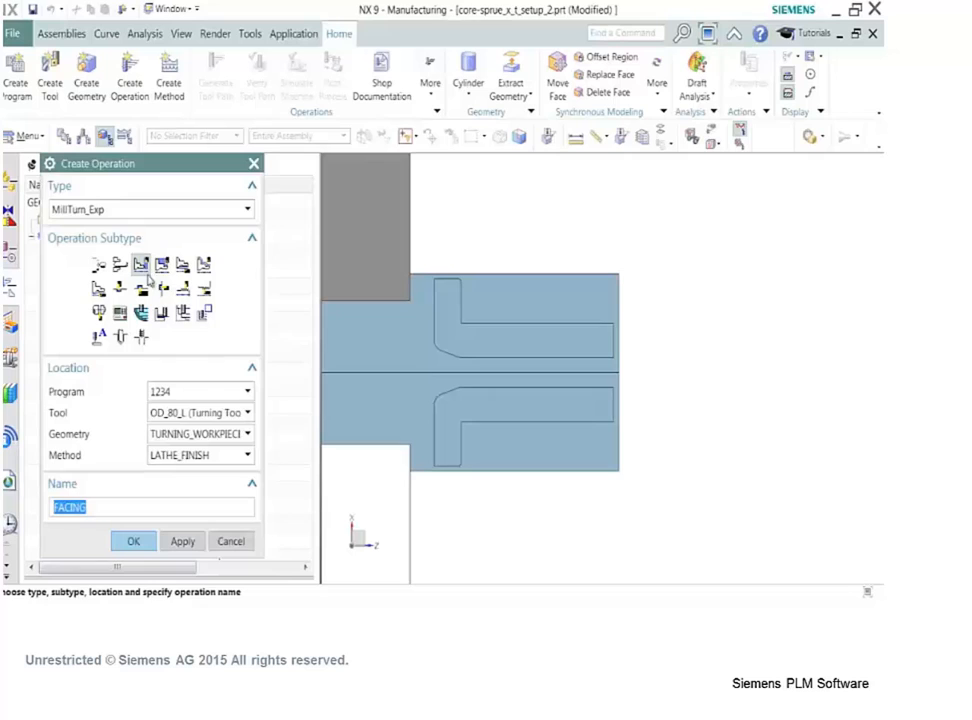
click(141, 265)
click(246, 412)
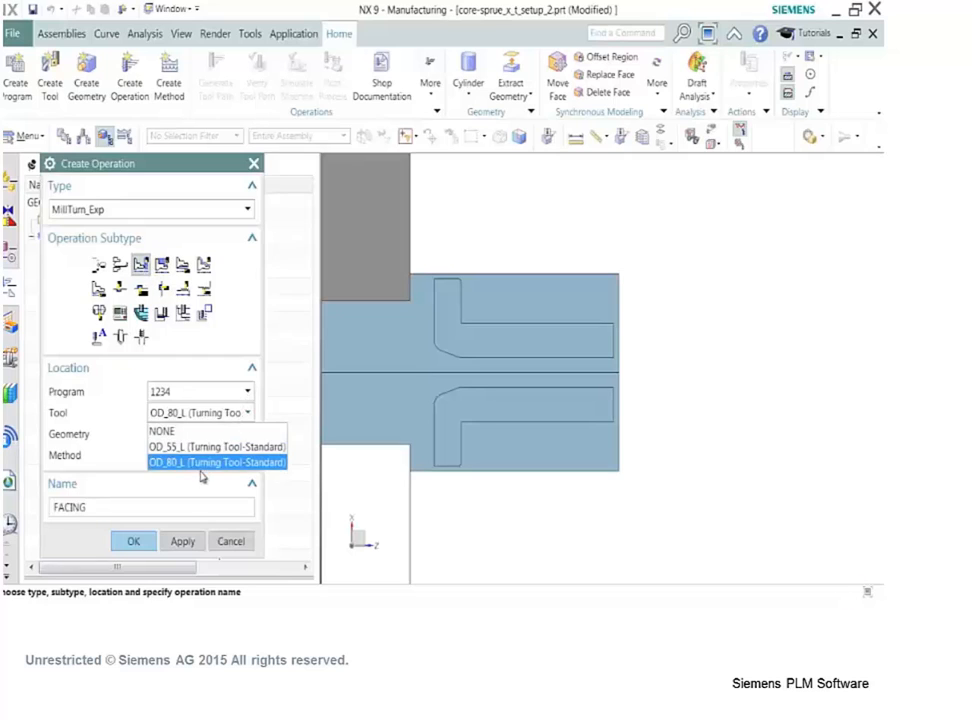
click(197, 466)
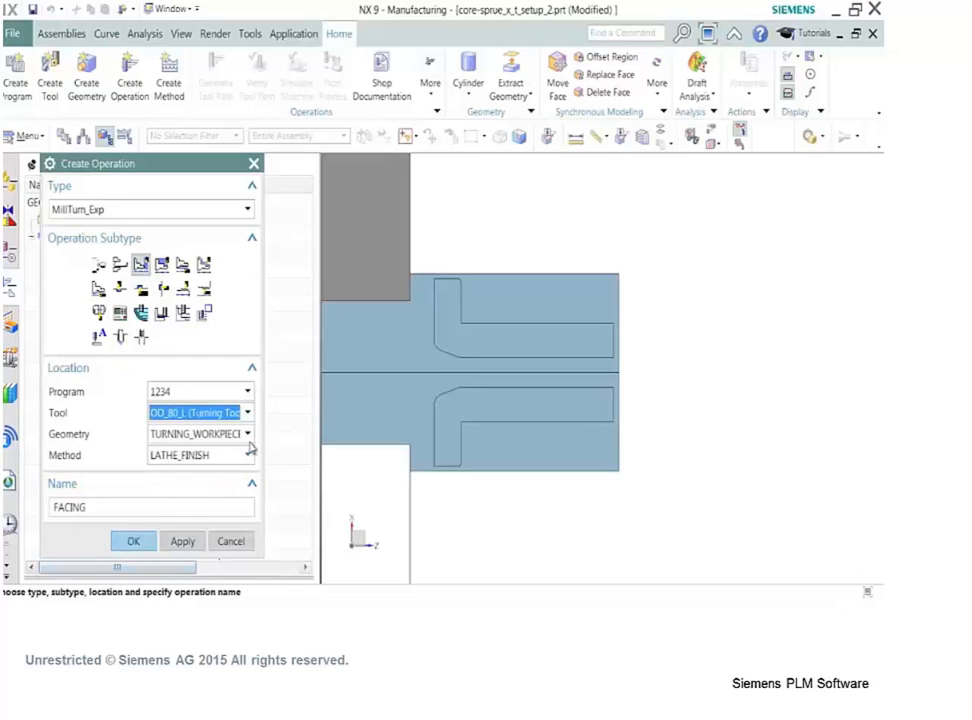
click(247, 434)
click(200, 499)
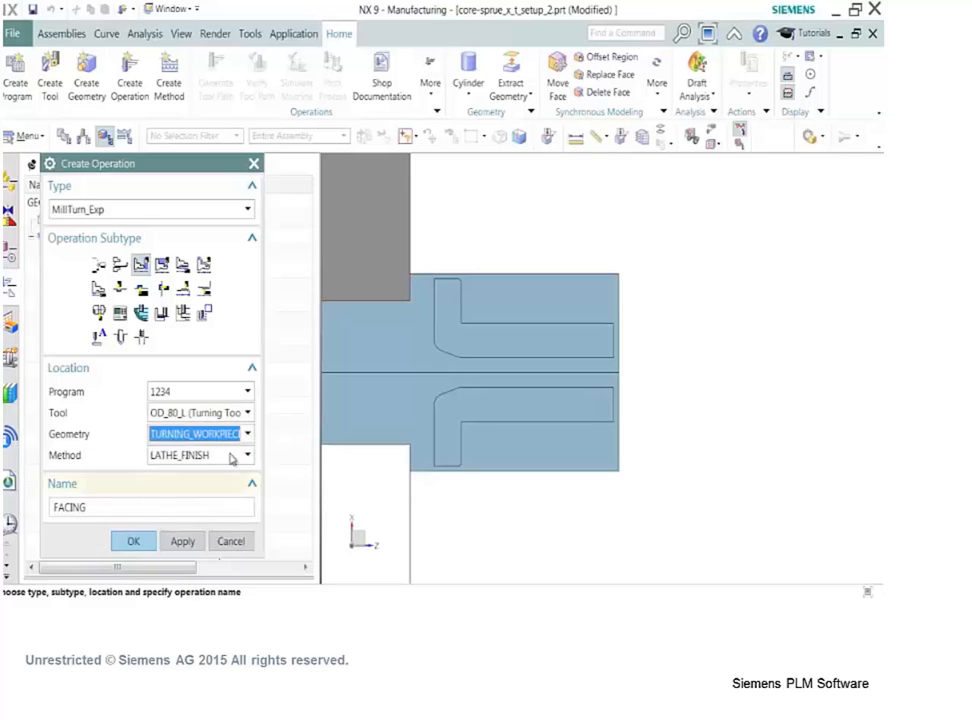
click(130, 542)
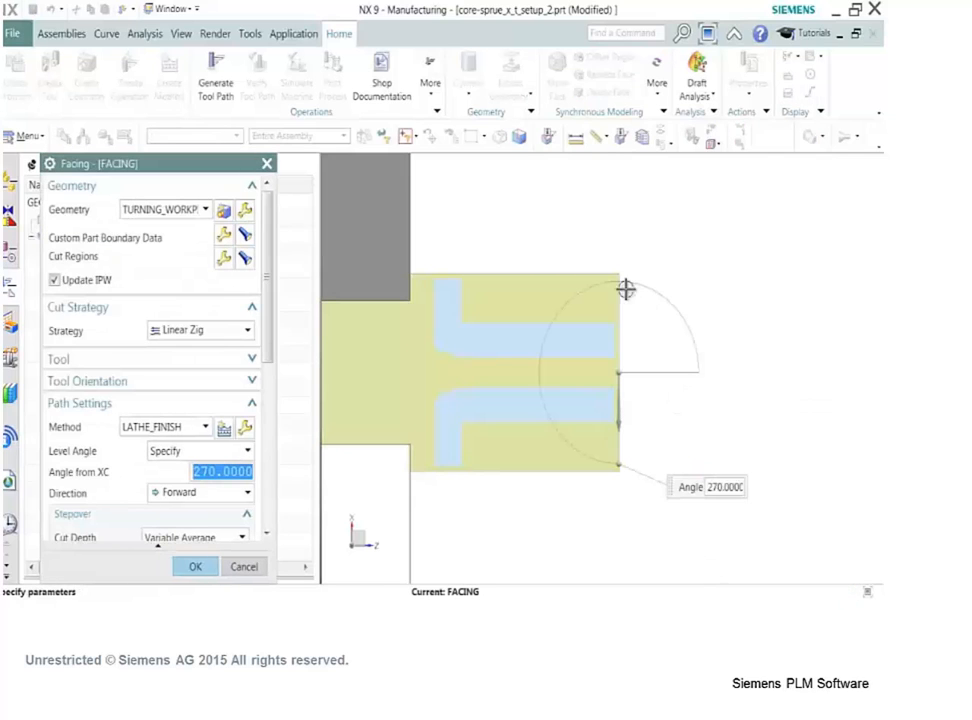
Limit the FACING cut region with Axial Trim Plane 1 set to Point at the outer corner of the part's front face.
click(223, 257)
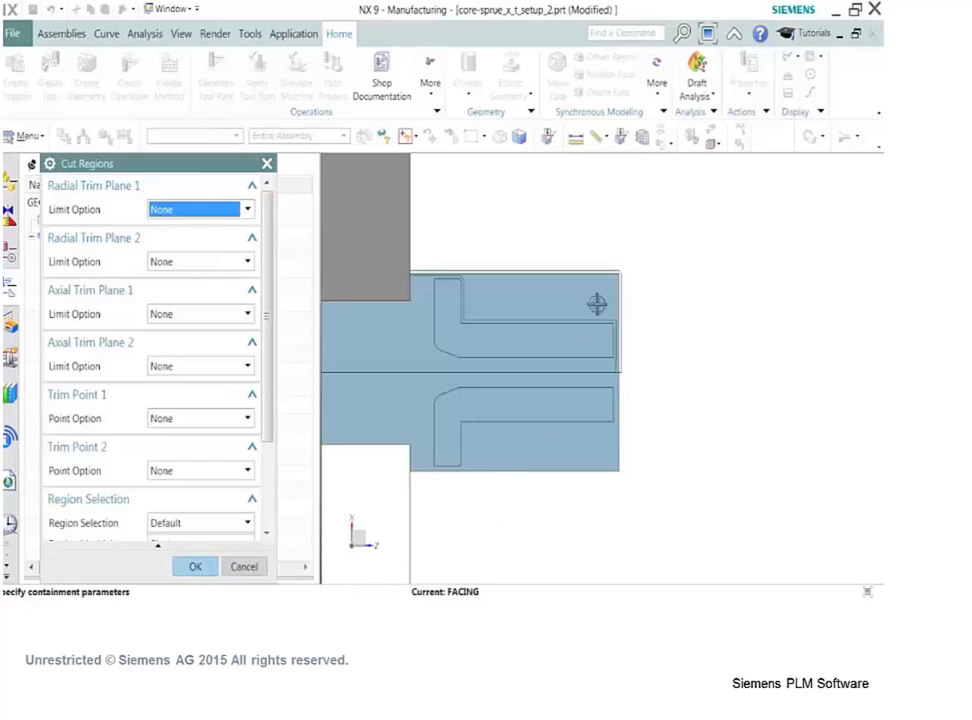
scroll(605, 313, up, 2)
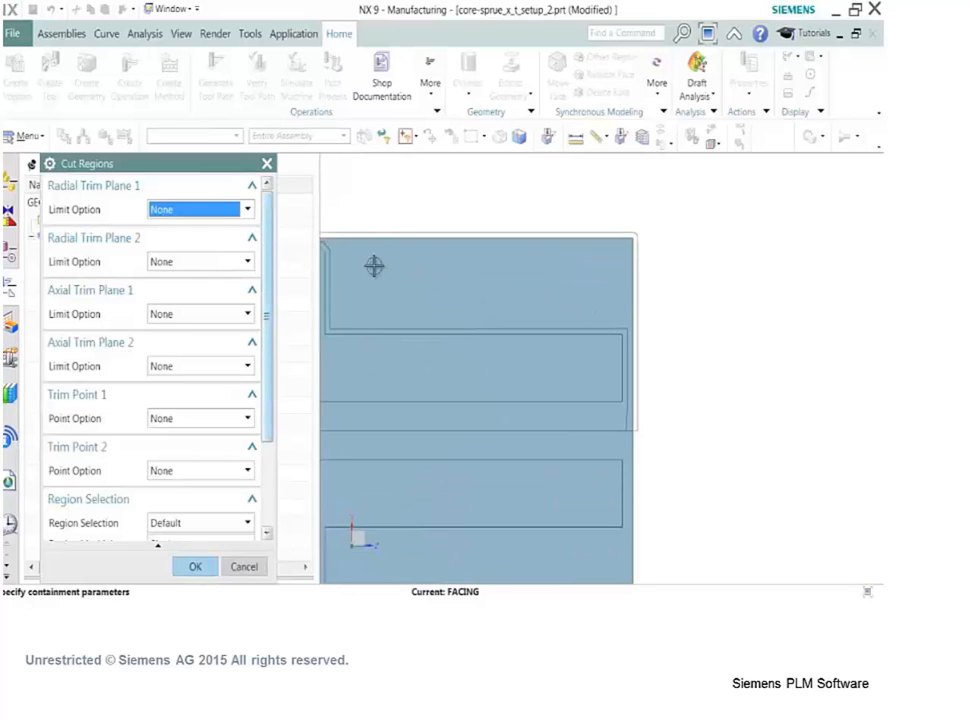
click(248, 314)
click(239, 346)
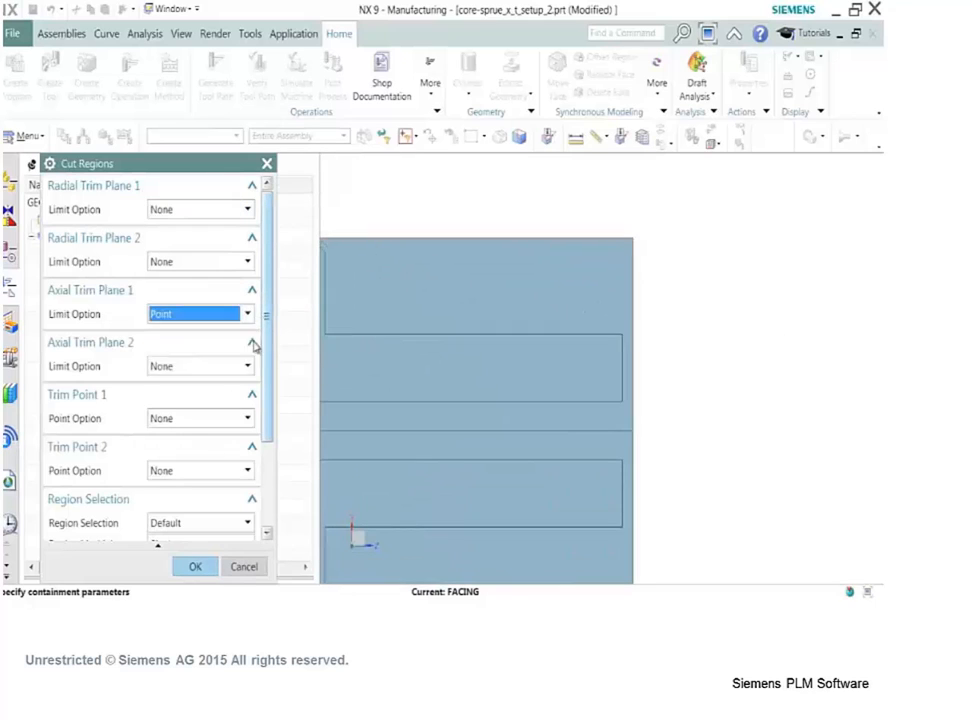
click(620, 333)
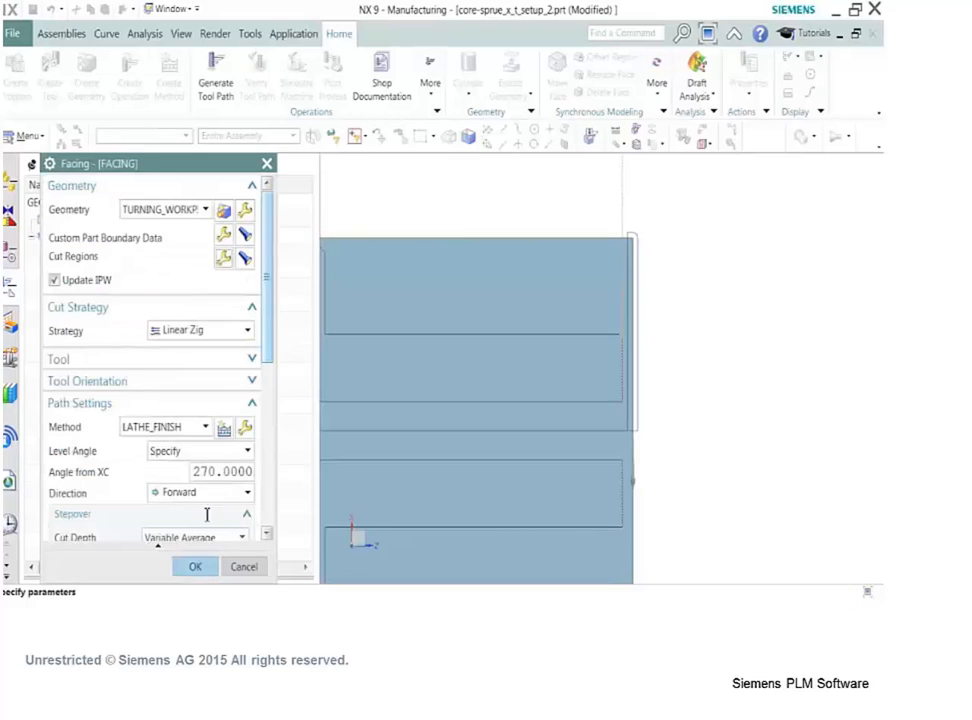
Set FACING's departure motion to the return point to Axial -> Radial, ending just off the stock's front corner at about X 137.9, Y 160, Z 5.6.
drag(265, 303, 275, 412)
click(243, 470)
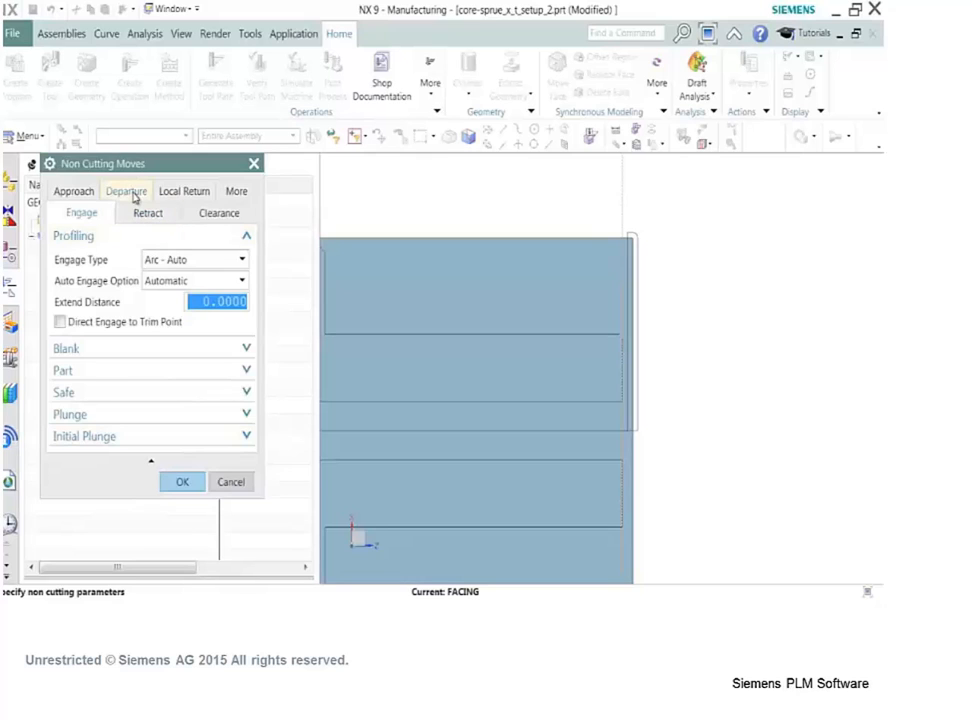
click(128, 191)
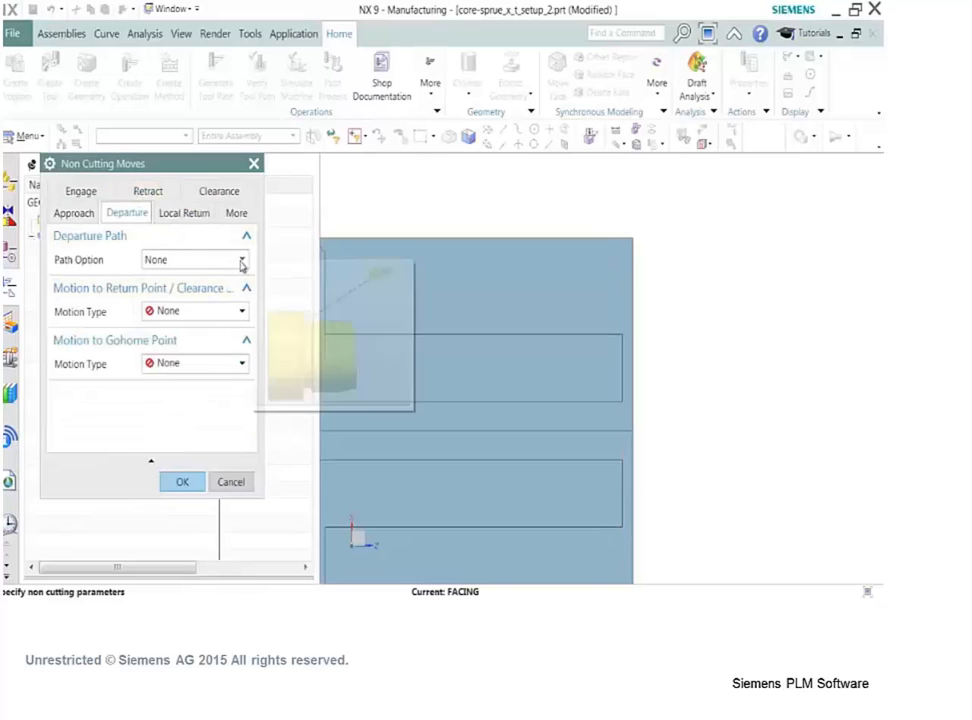
click(241, 313)
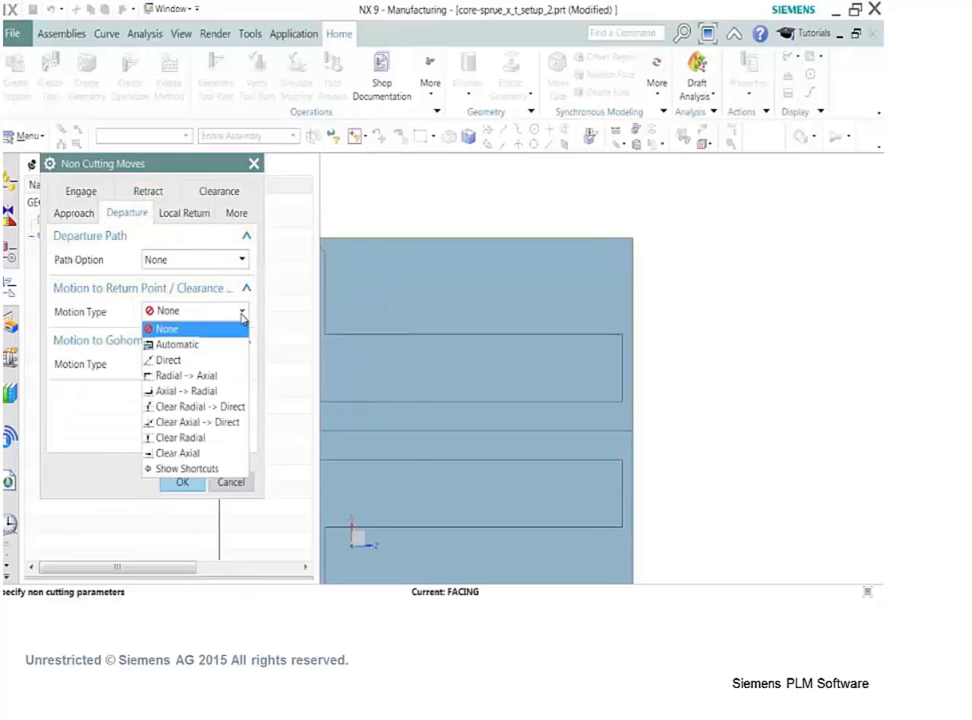
click(231, 394)
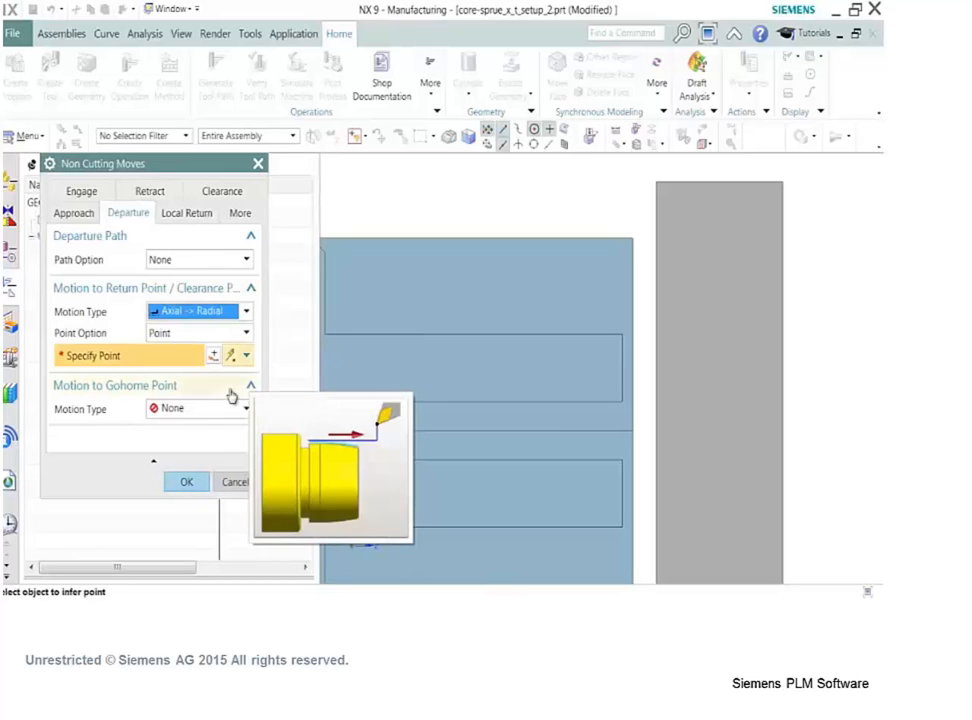
click(213, 354)
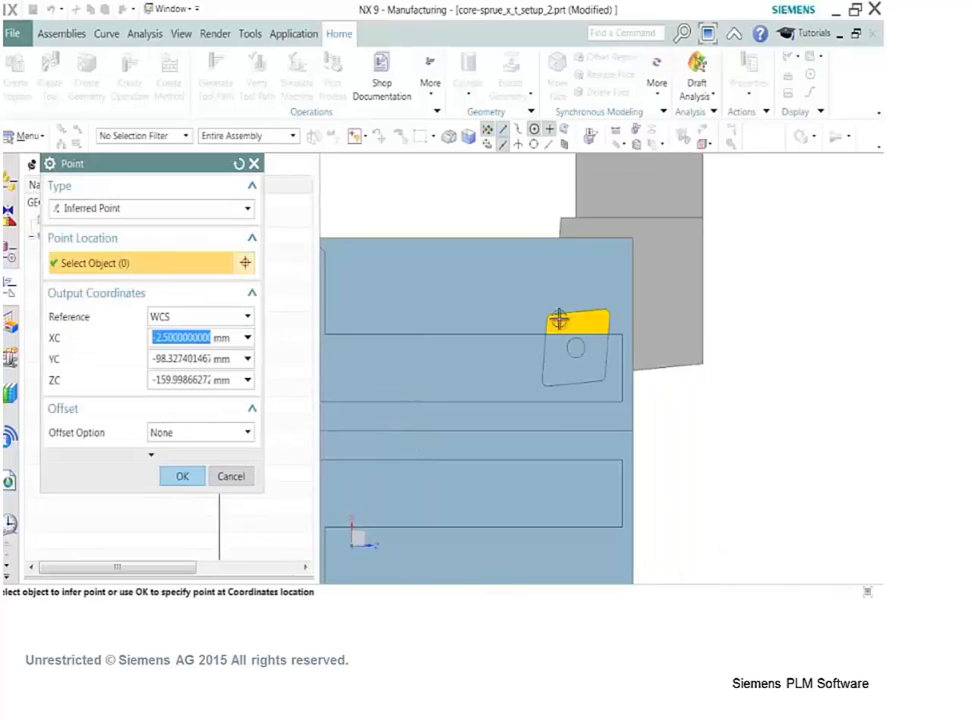
click(644, 243)
click(182, 476)
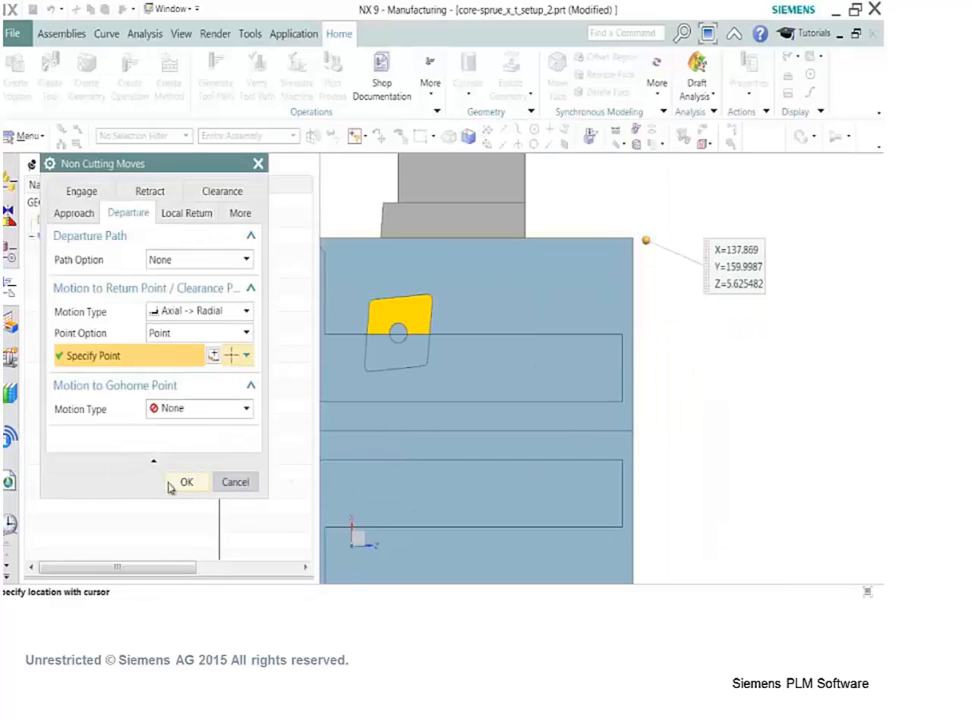
click(182, 482)
Generate the FACING tool path and accept the operation.
scroll(206, 469, down, 5)
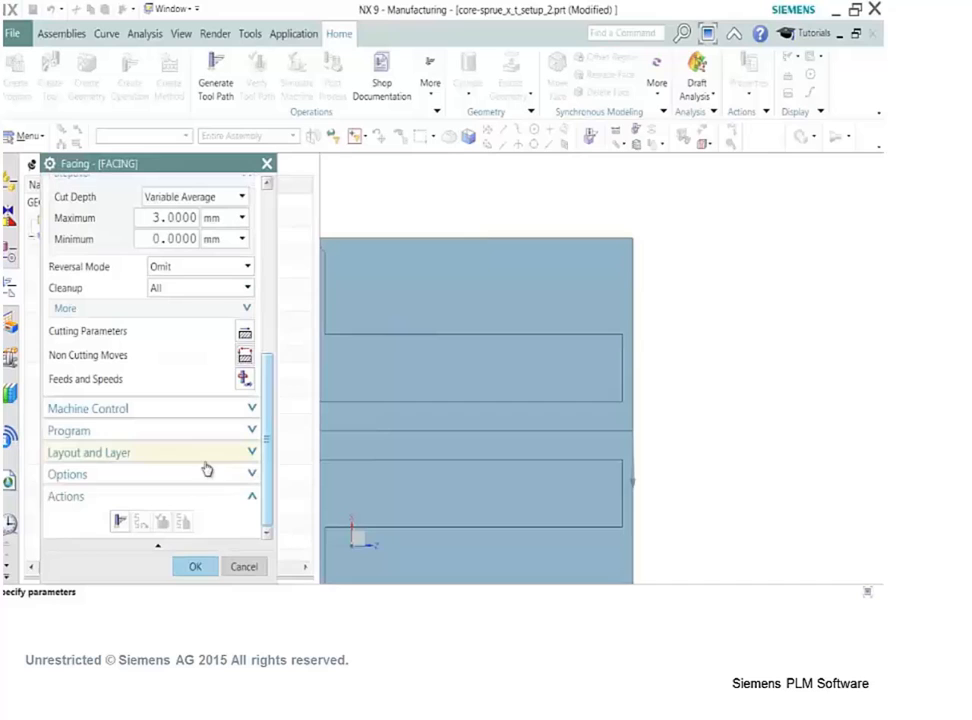
click(119, 523)
scroll(878, 555, down, 4)
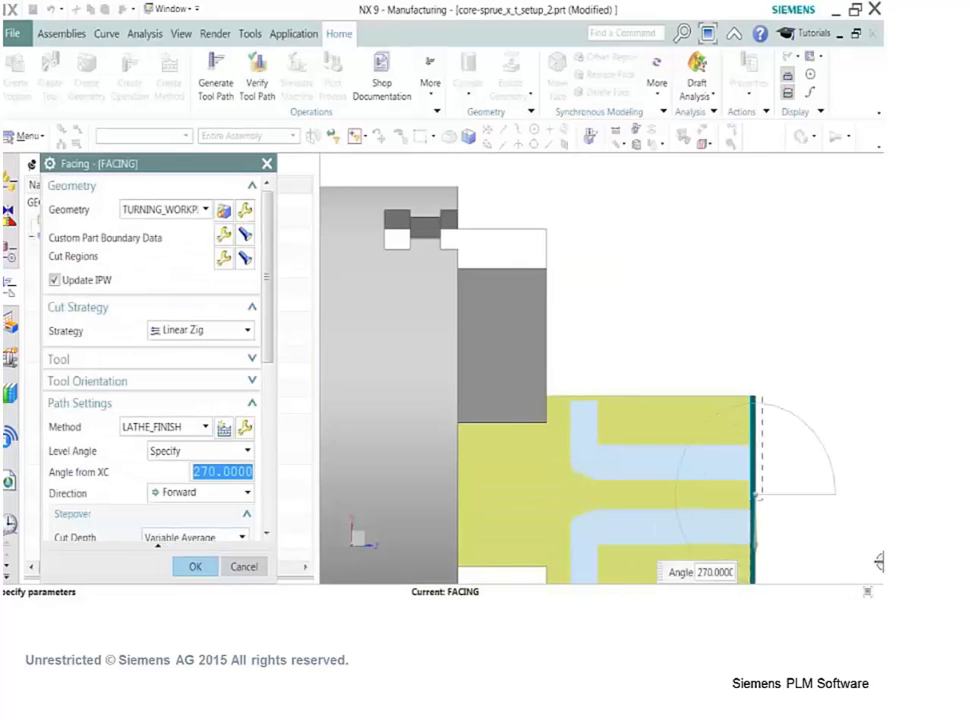
shift+middle_drag(817, 476, 795, 494)
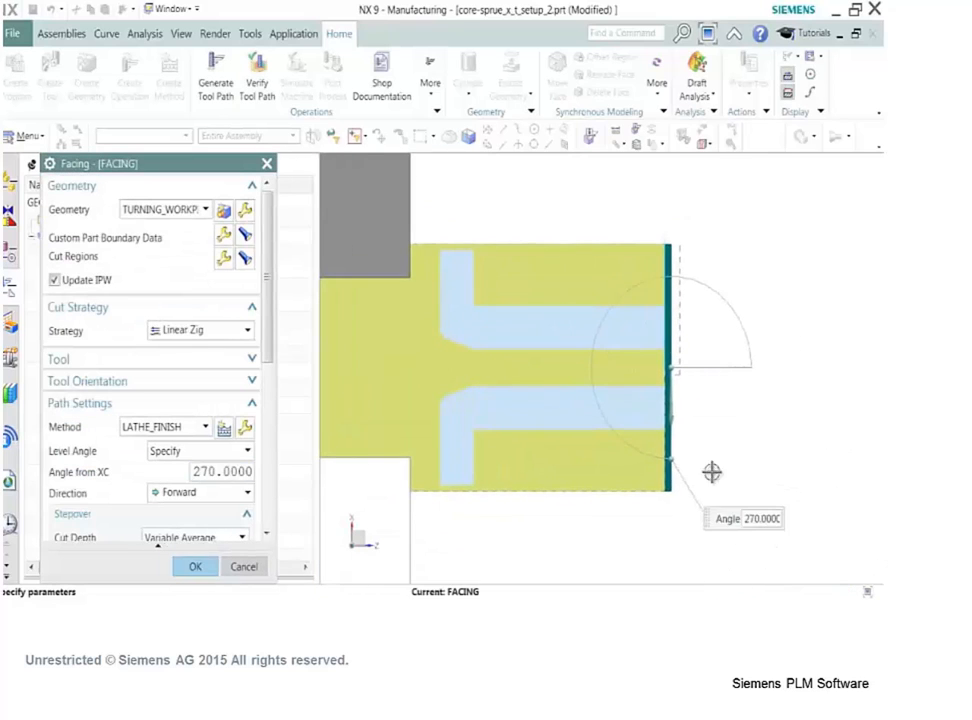
click(193, 567)
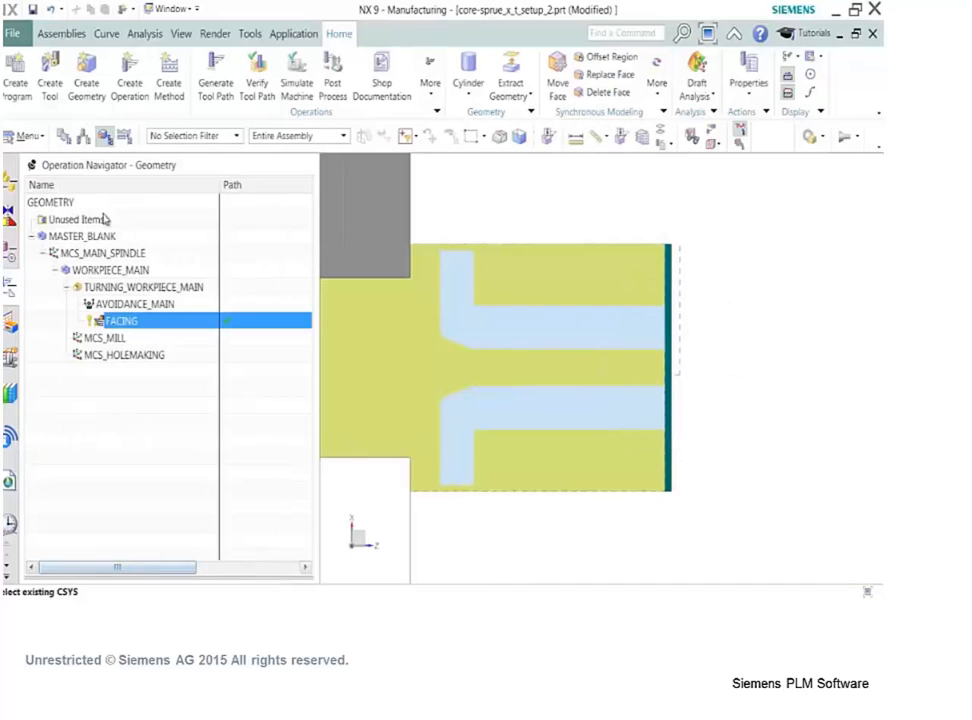
Create a ROUGH_TURN_OD operation in program 1234 with tool OD_80_L, the turning workpiece geometry and method LATHE_FINISH.
click(129, 72)
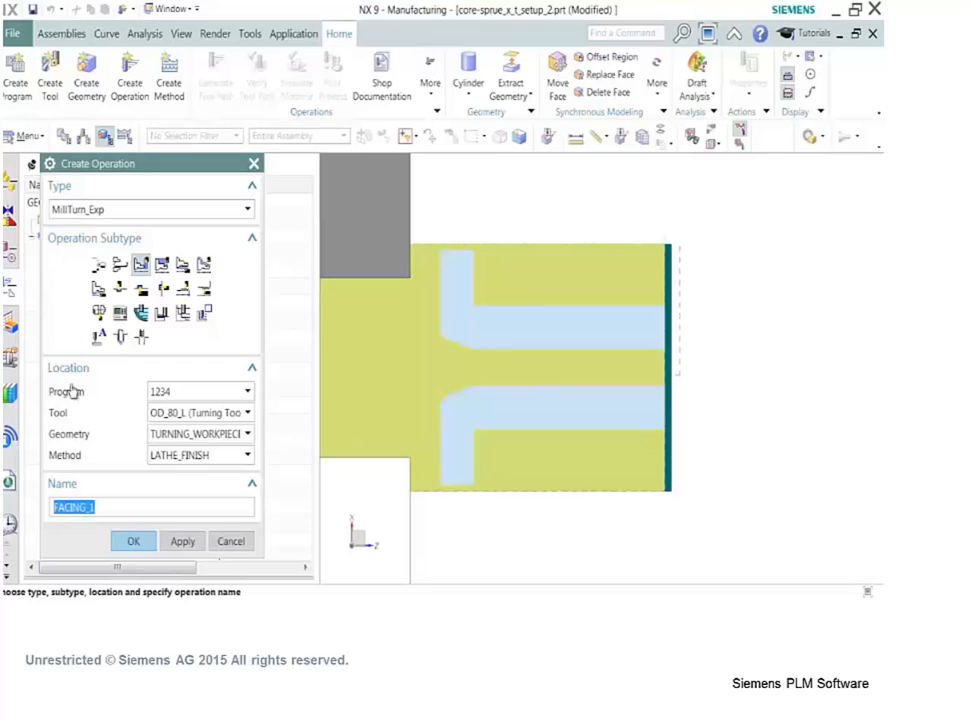
click(161, 264)
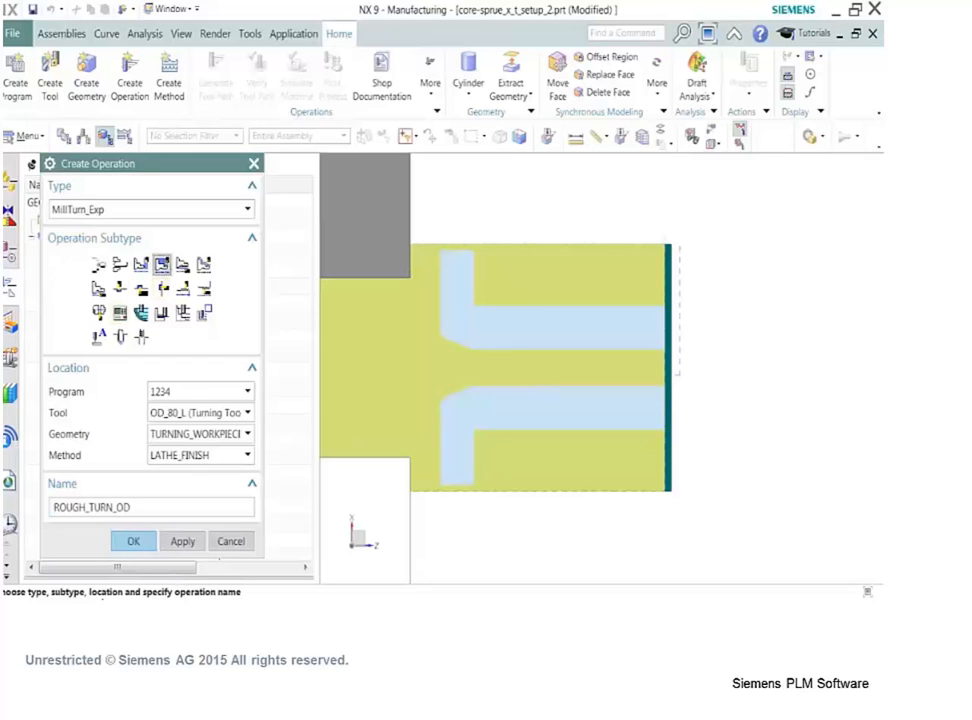
click(134, 540)
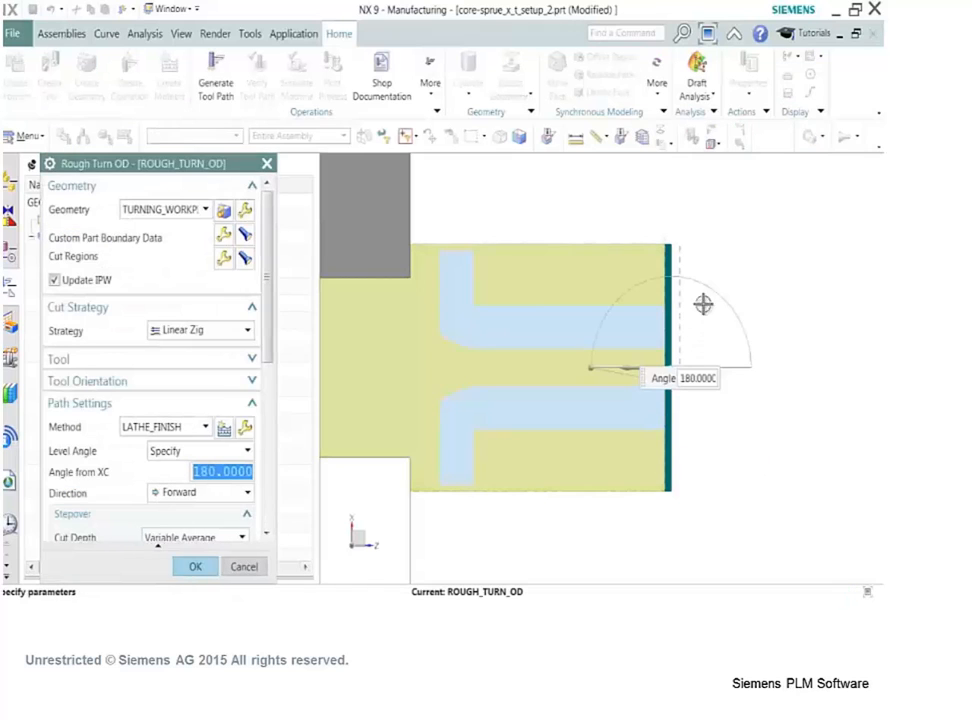
Limit the ROUGH_TURN_OD cut region with Axial Trim Plane 1 set to Point just behind the part's flange on the chuck side.
click(224, 260)
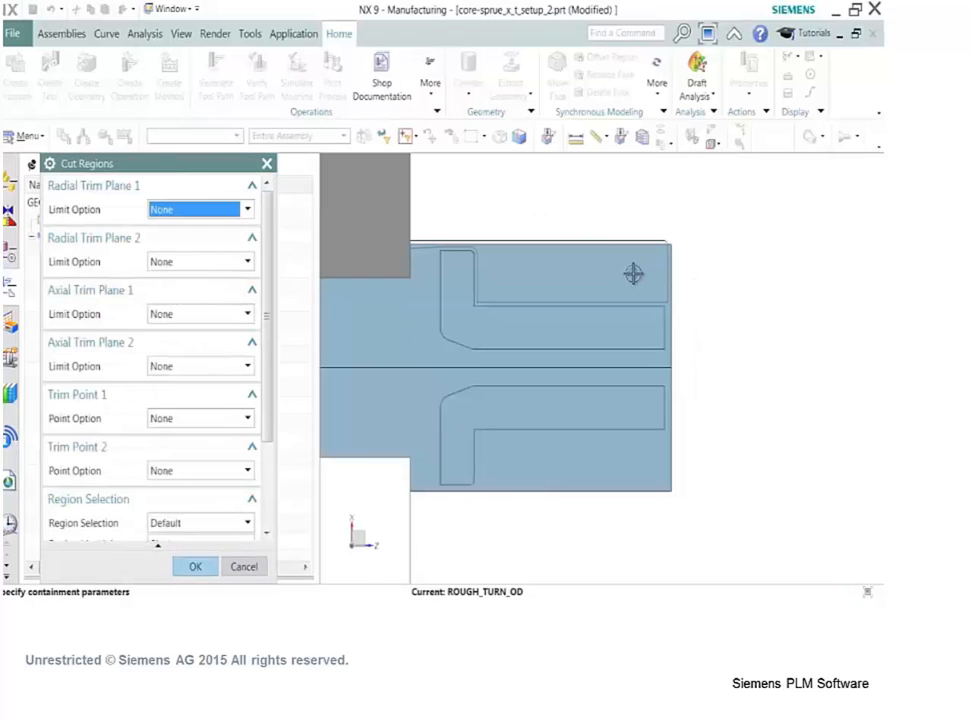
click(250, 316)
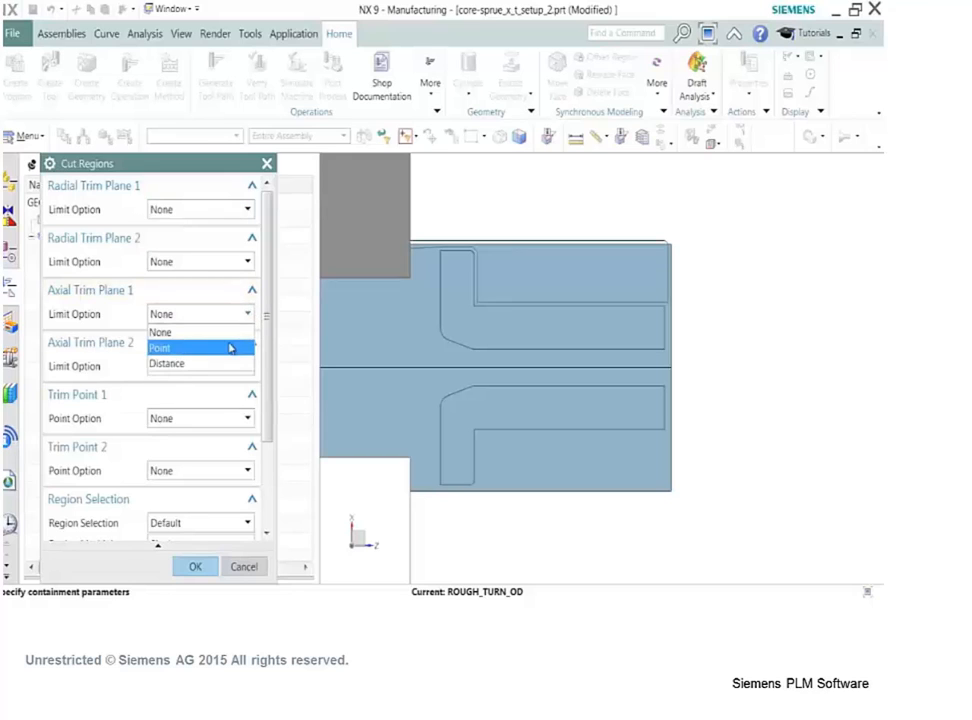
click(232, 347)
click(427, 247)
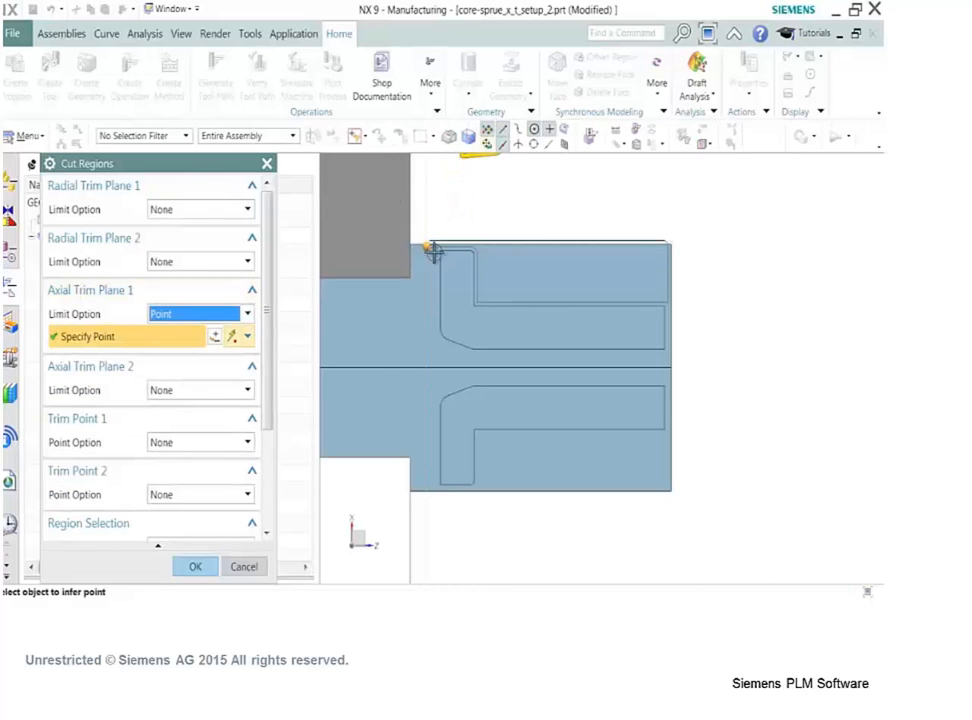
click(195, 567)
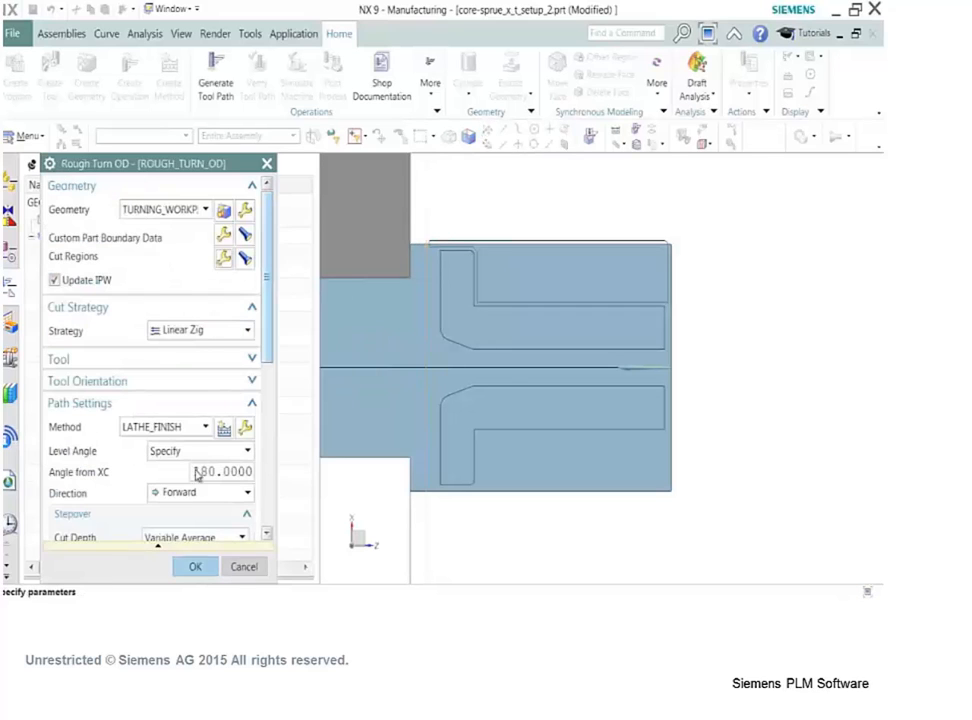
Set ROUGH_TURN_OD's departure motion to the return point to Radial -> Axial in its non-cutting moves.
scroll(146, 483, down, 5)
scroll(146, 483, down, 3)
scroll(145, 497, up, 5)
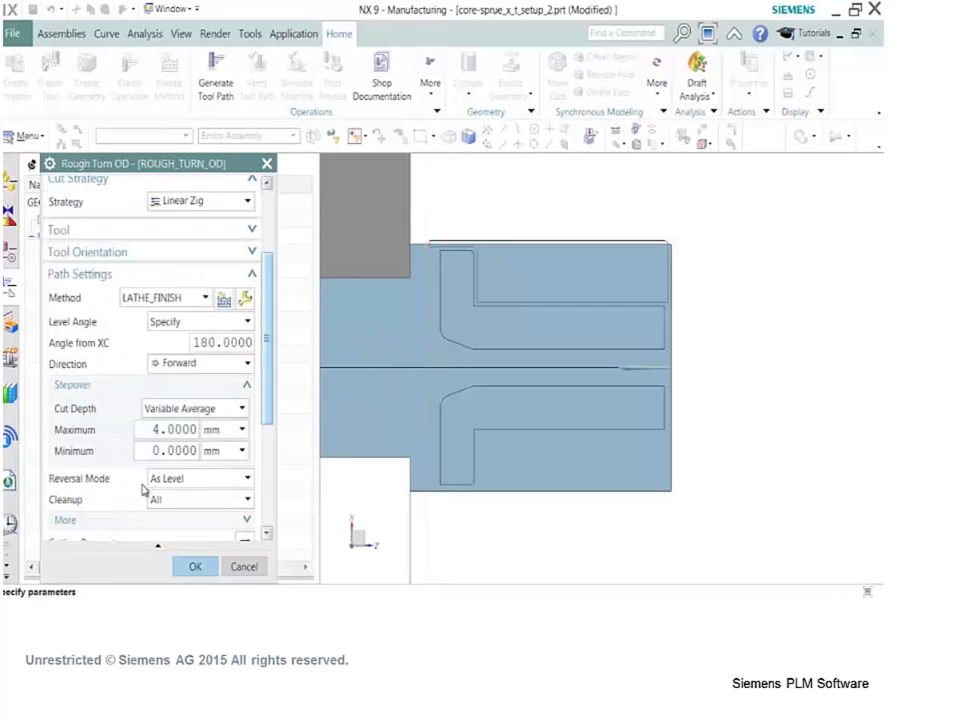
scroll(146, 481, up, 2)
scroll(196, 381, down, 4)
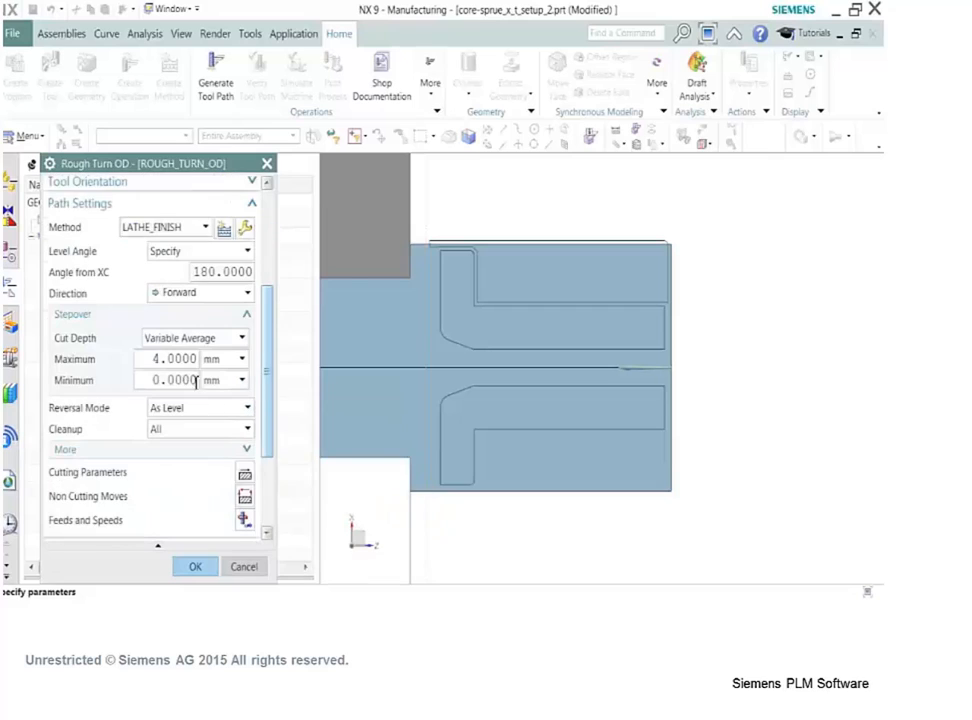
click(244, 496)
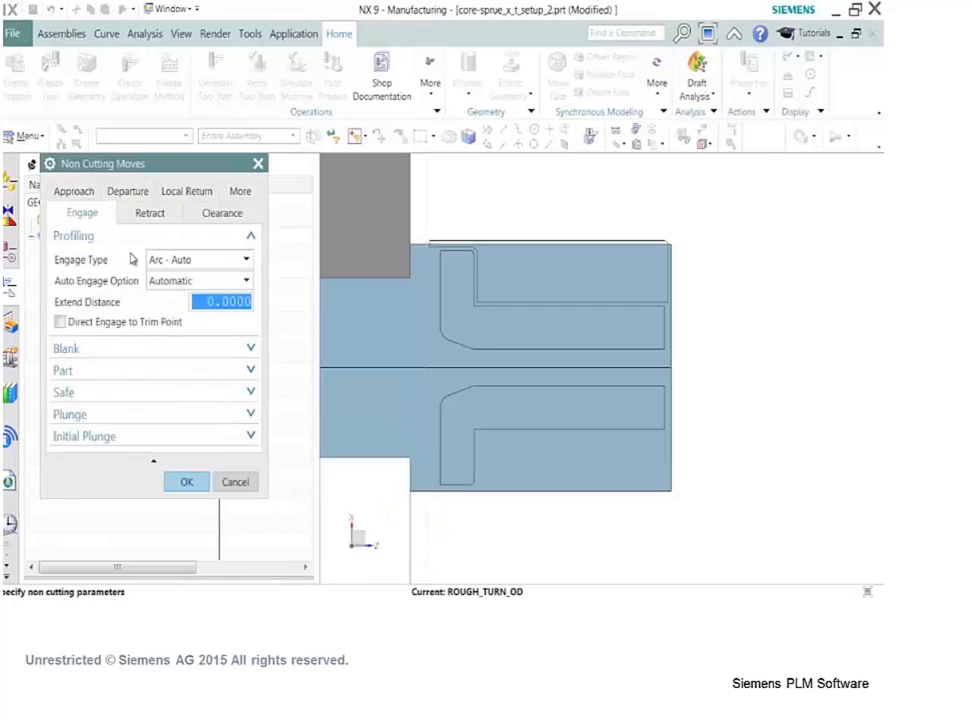
click(135, 192)
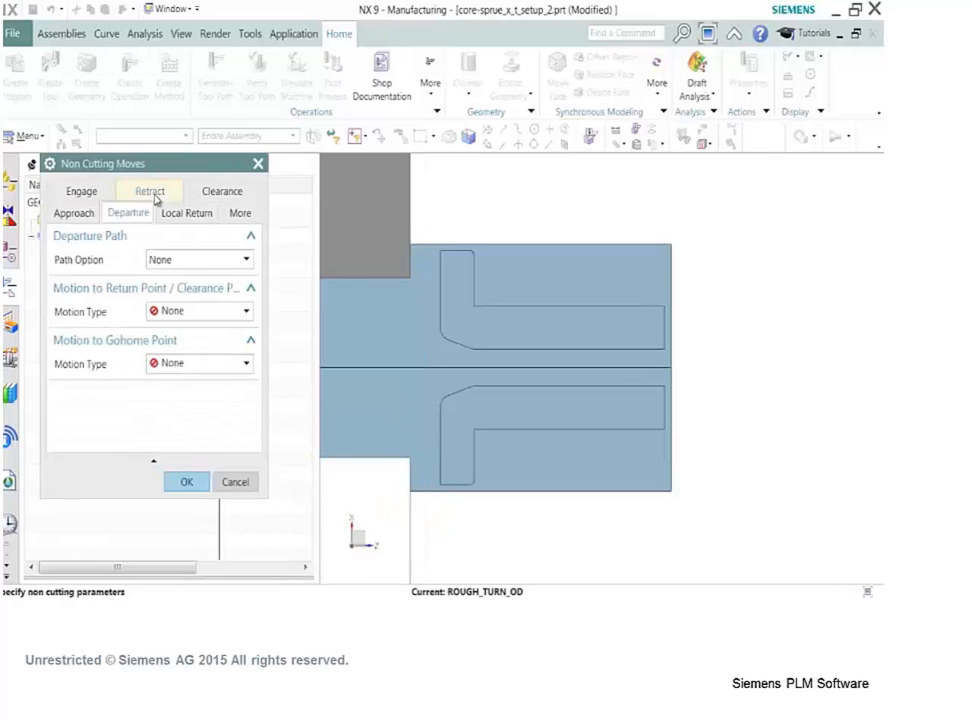
click(248, 312)
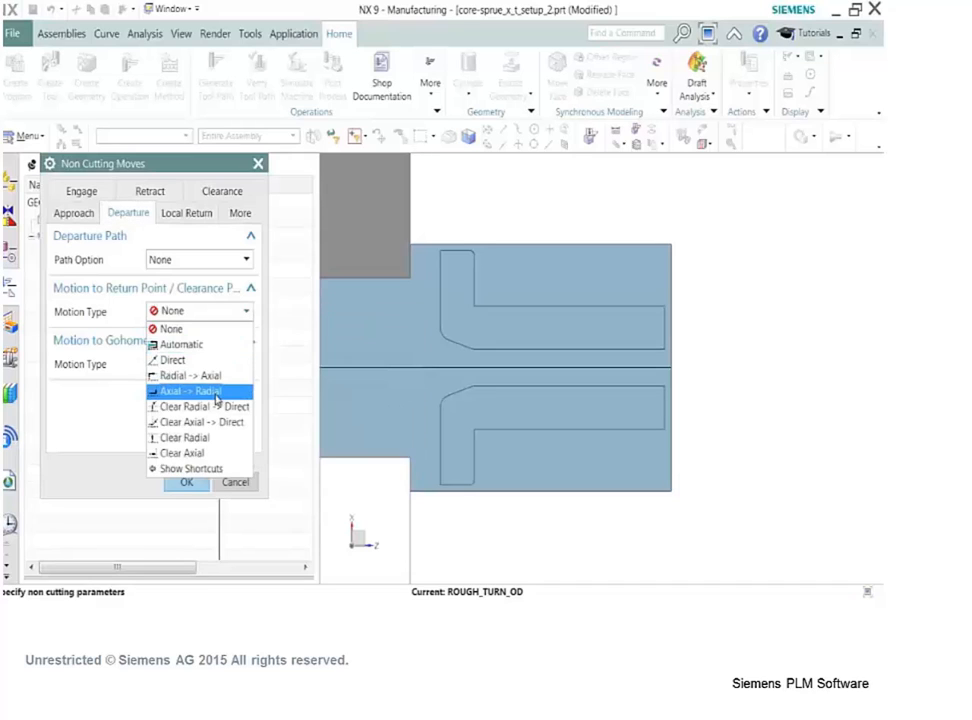
key(Up)
key(Return)
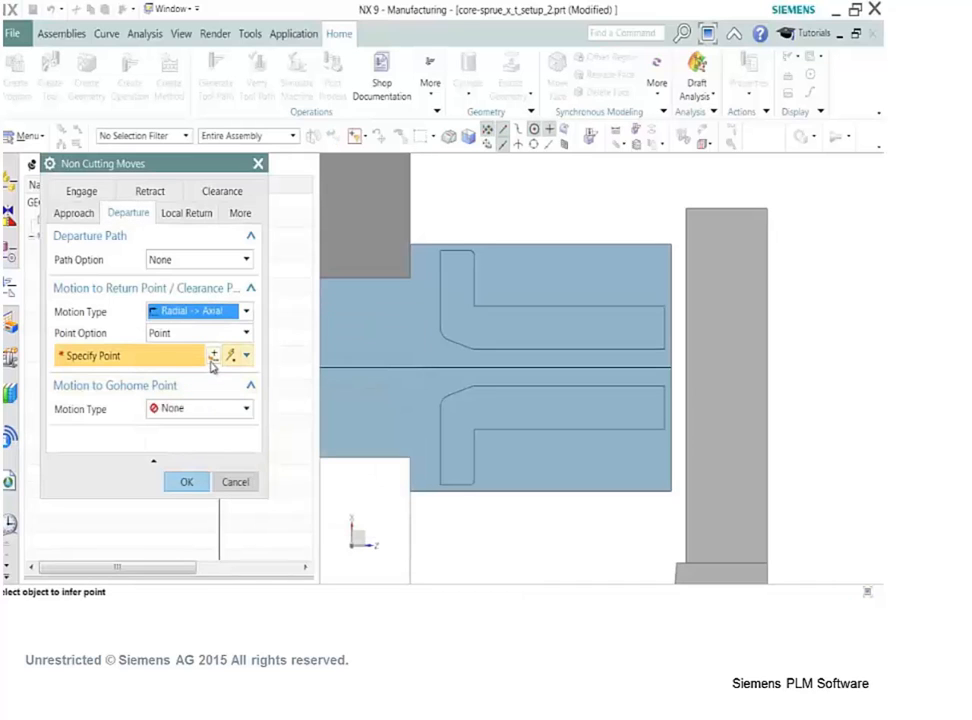
Place the departure return point well clear of the stock's front corner at about X 199.5, Y 160, Z 105, and accept the non-cutting moves.
click(213, 356)
scroll(547, 297, down, 3)
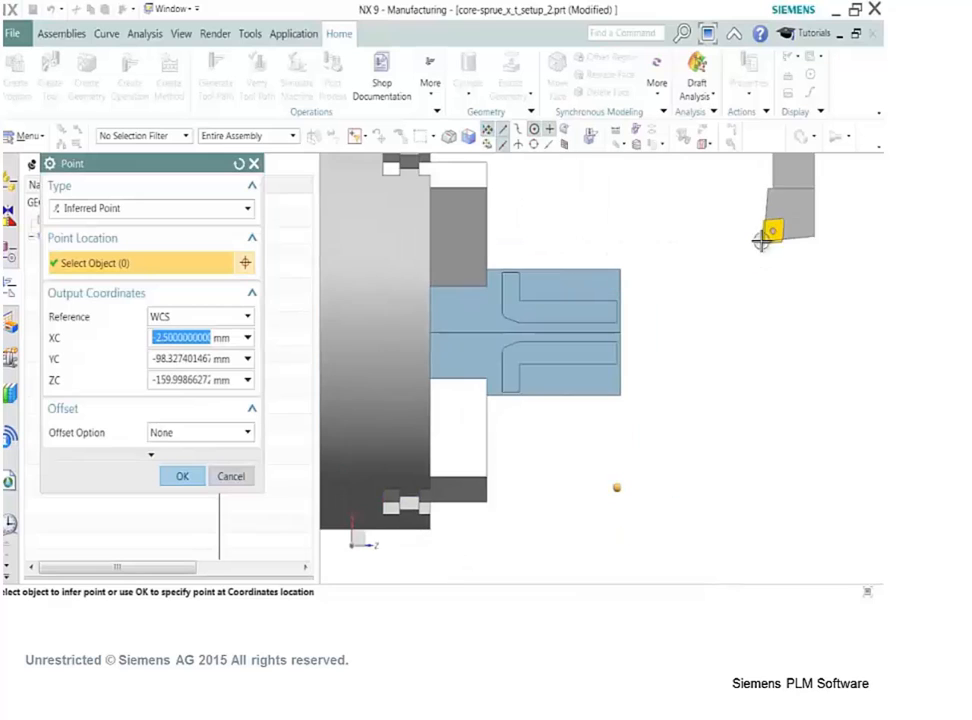
click(762, 172)
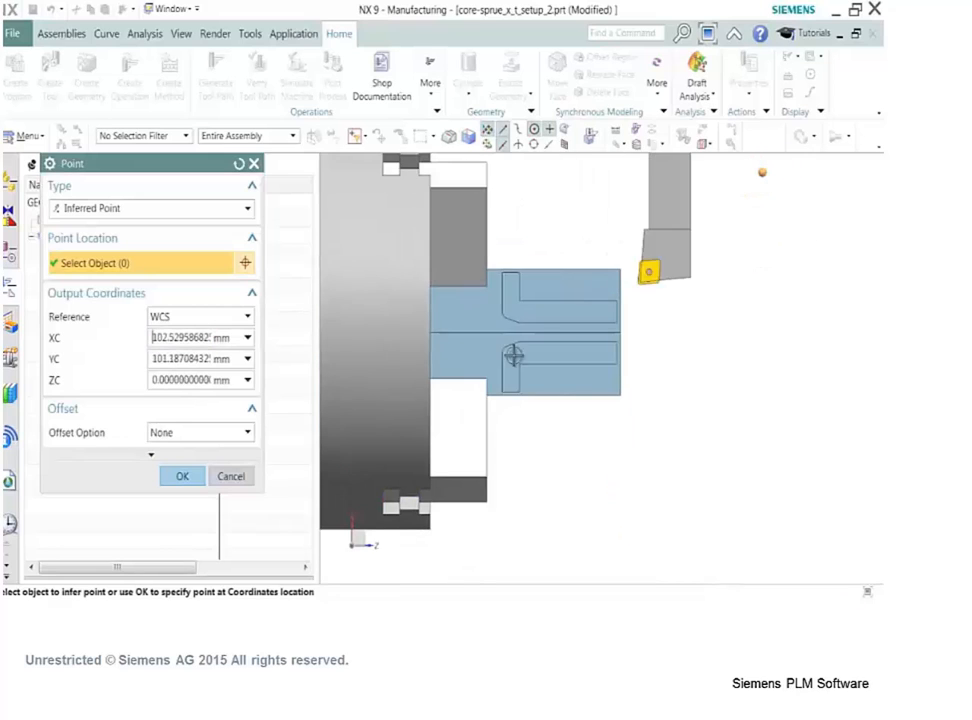
click(172, 481)
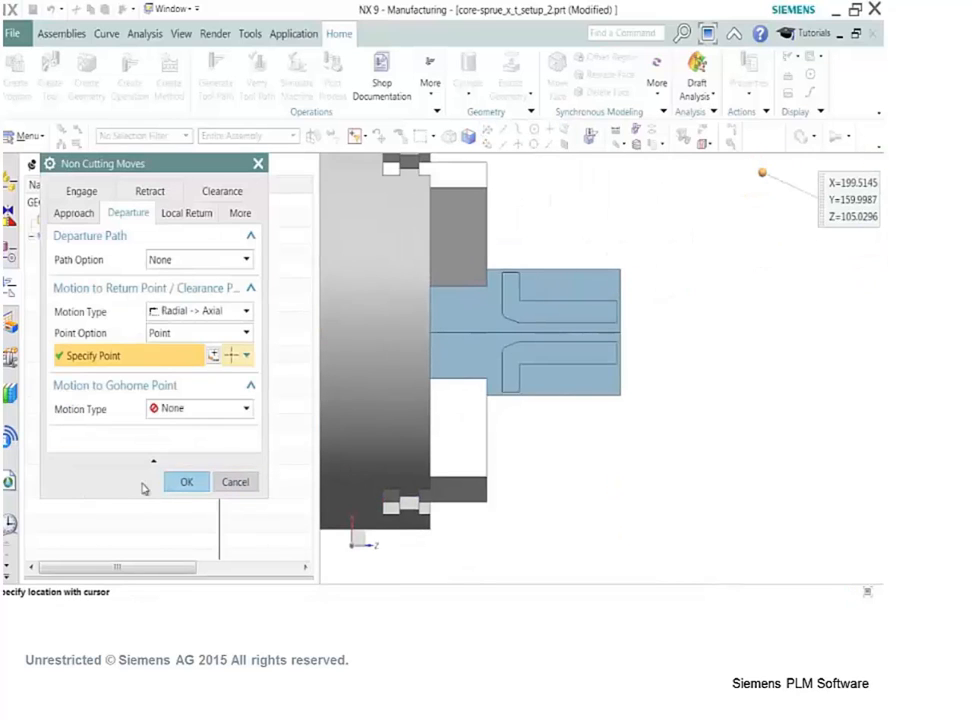
click(178, 482)
Generate the ROUGH_TURN_OD tool path and accept the operation.
scroll(155, 455, down, 5)
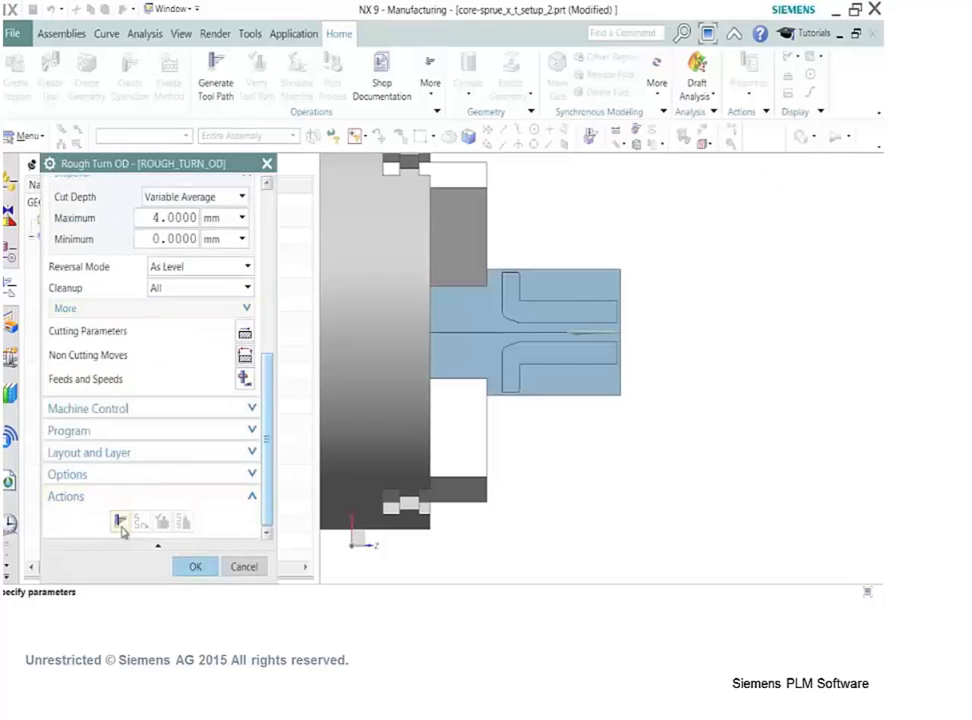
click(121, 530)
scroll(693, 321, up, 2)
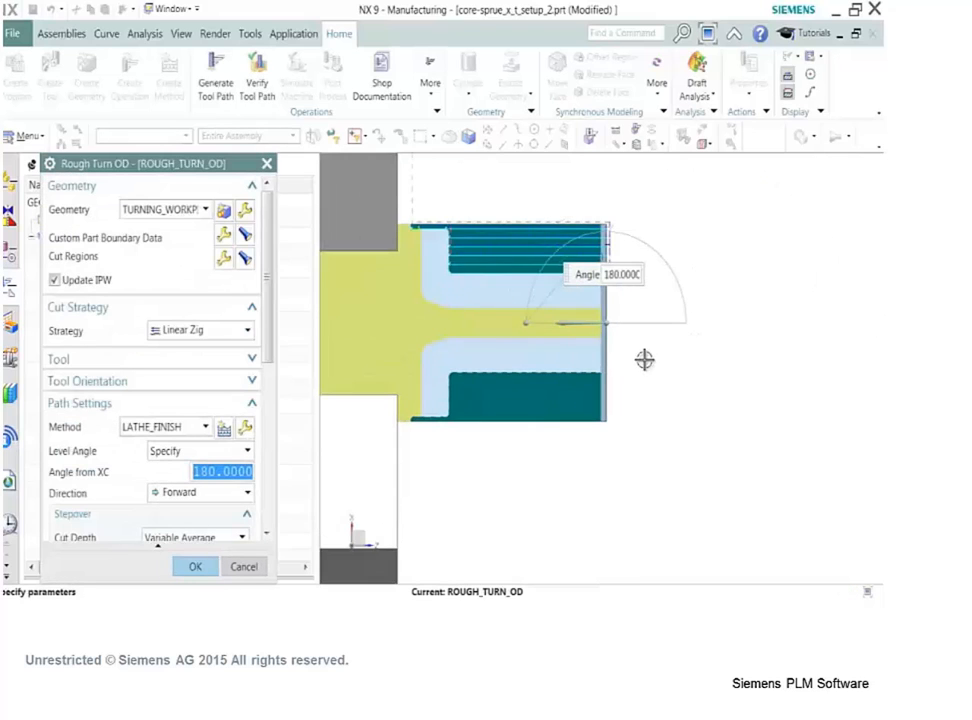
scroll(501, 427, down, 2)
click(195, 566)
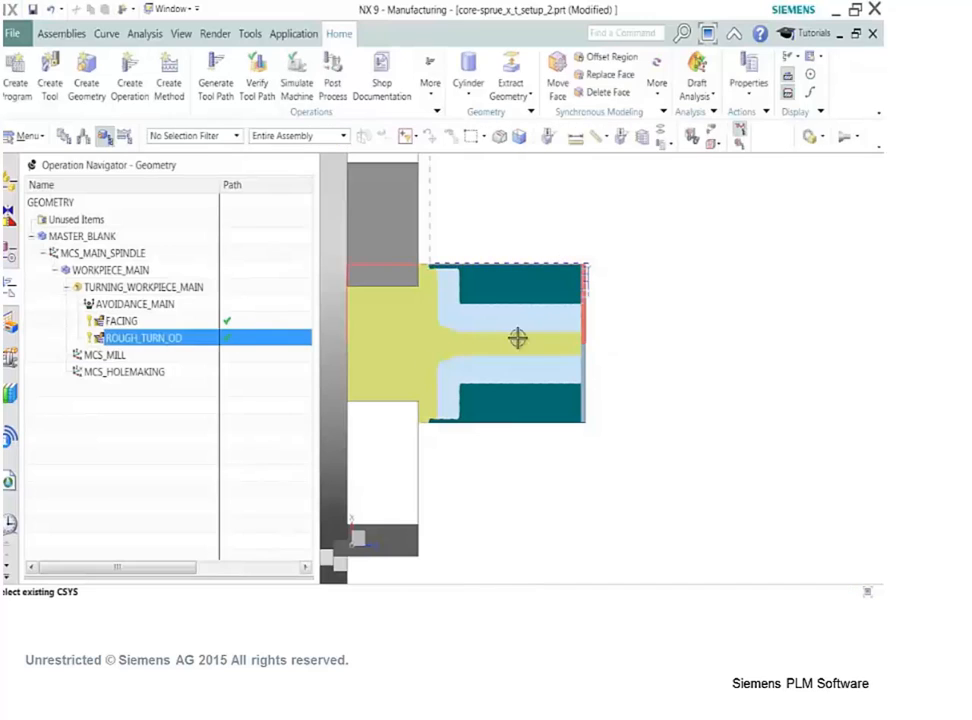
Create a CENTERLINE_SPOTDRILL operation in program 1234 with tool NONE, the turning workpiece geometry and method LATHE_FINISH.
click(122, 90)
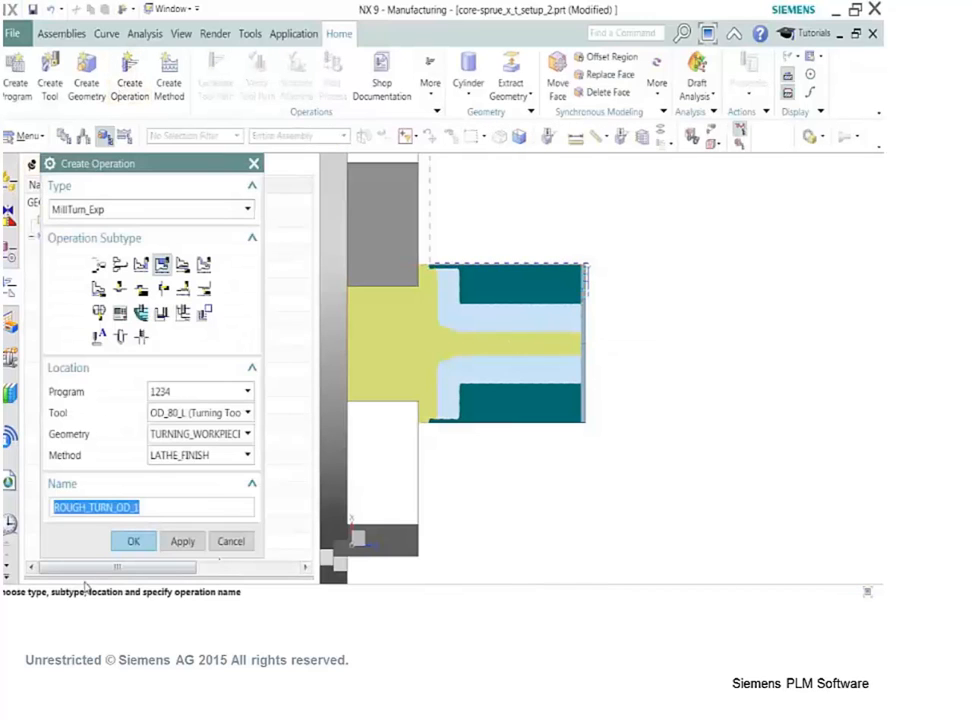
click(101, 265)
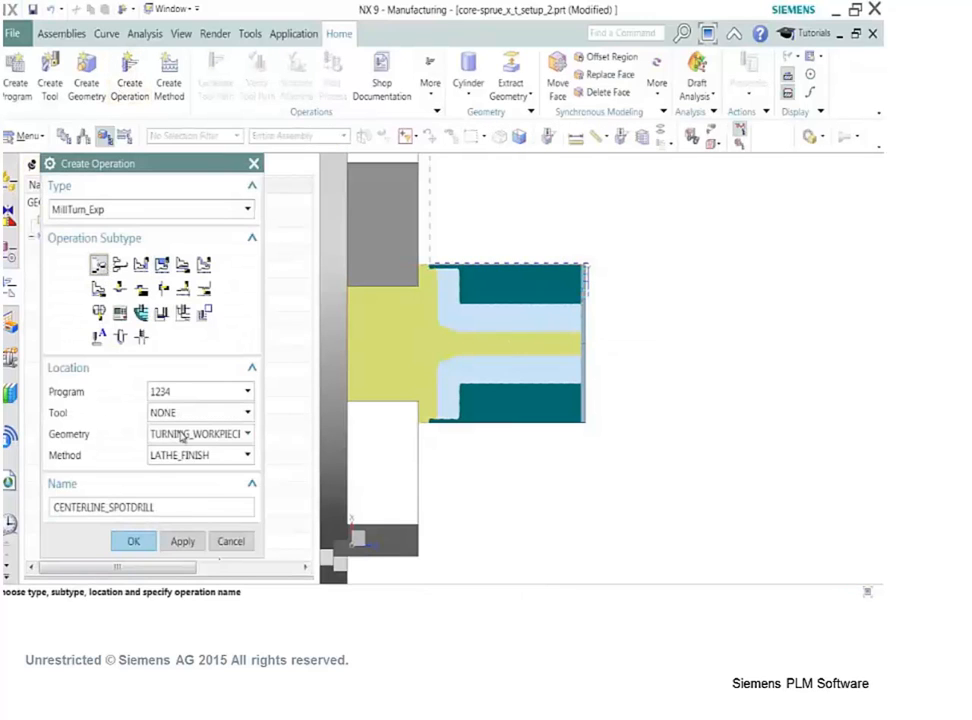
click(226, 415)
click(242, 433)
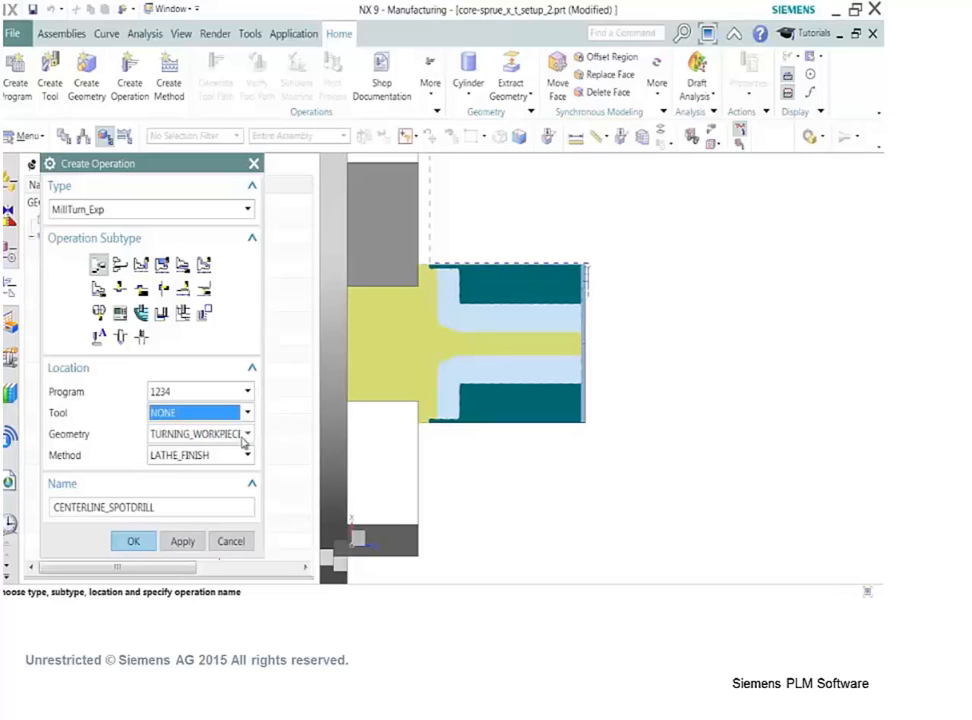
click(134, 541)
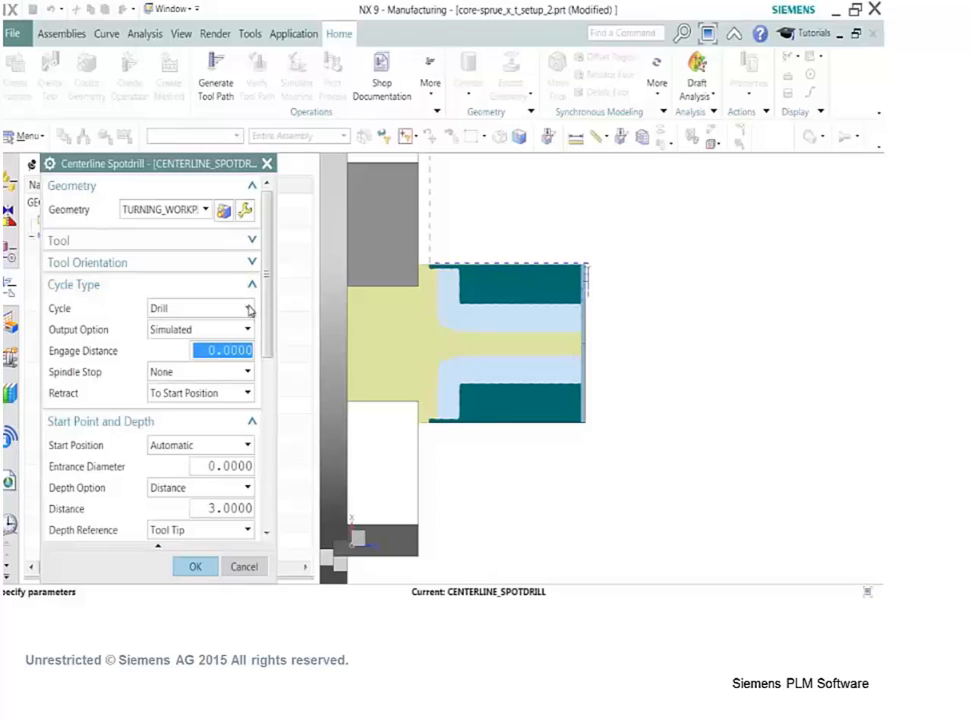
Create a SPOTDRILL tool under GENERIC_MACHINE for the spot drilling operation, accepting the default 25 mm diameter and 90° point angle.
click(251, 242)
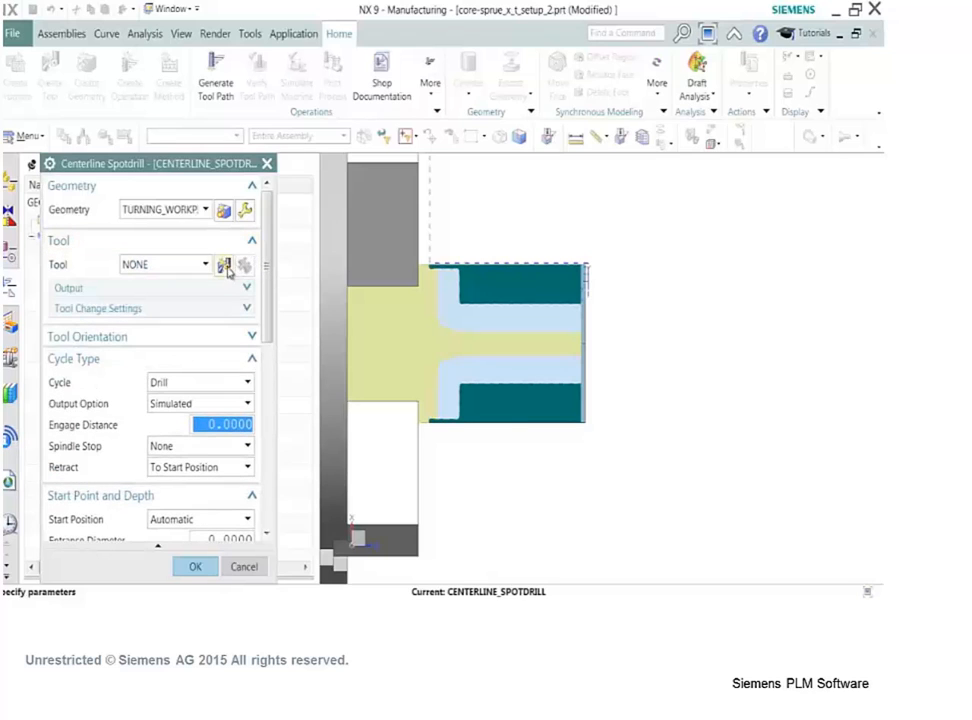
click(225, 266)
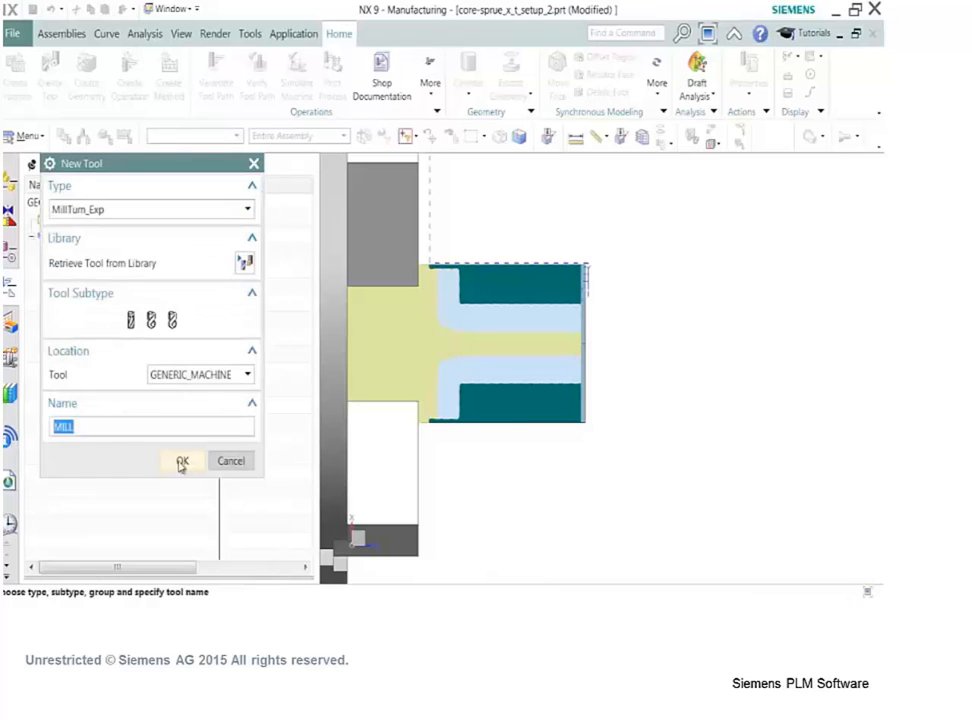
click(151, 322)
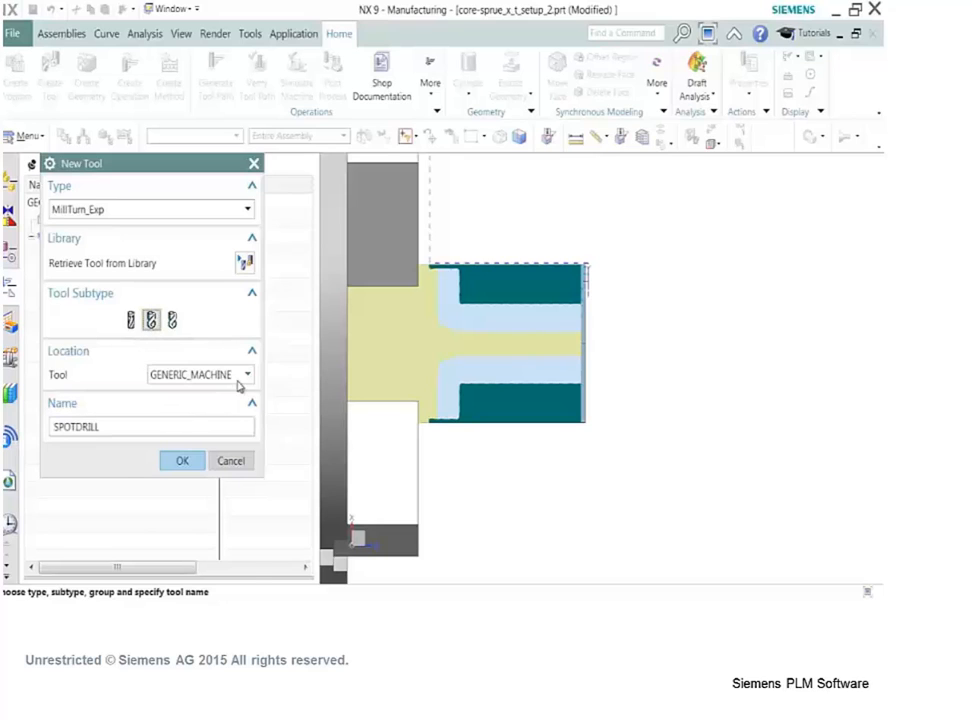
click(240, 378)
click(190, 425)
click(174, 460)
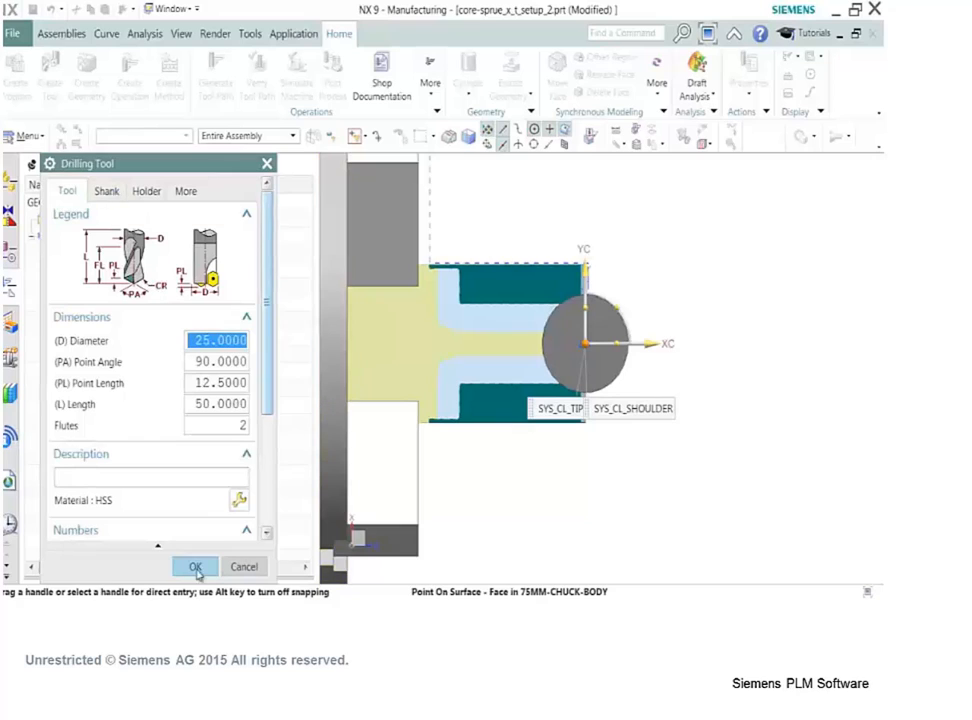
click(195, 567)
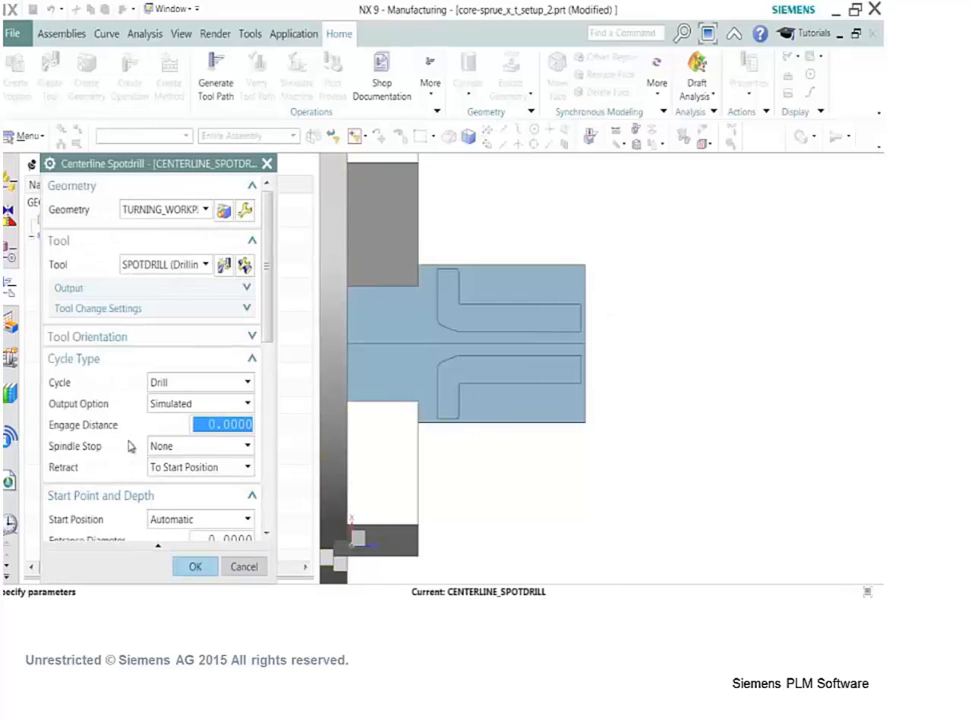
Generate the CENTERLINE_SPOTDRILL tool path and accept the operation.
scroll(195, 362, down, 3)
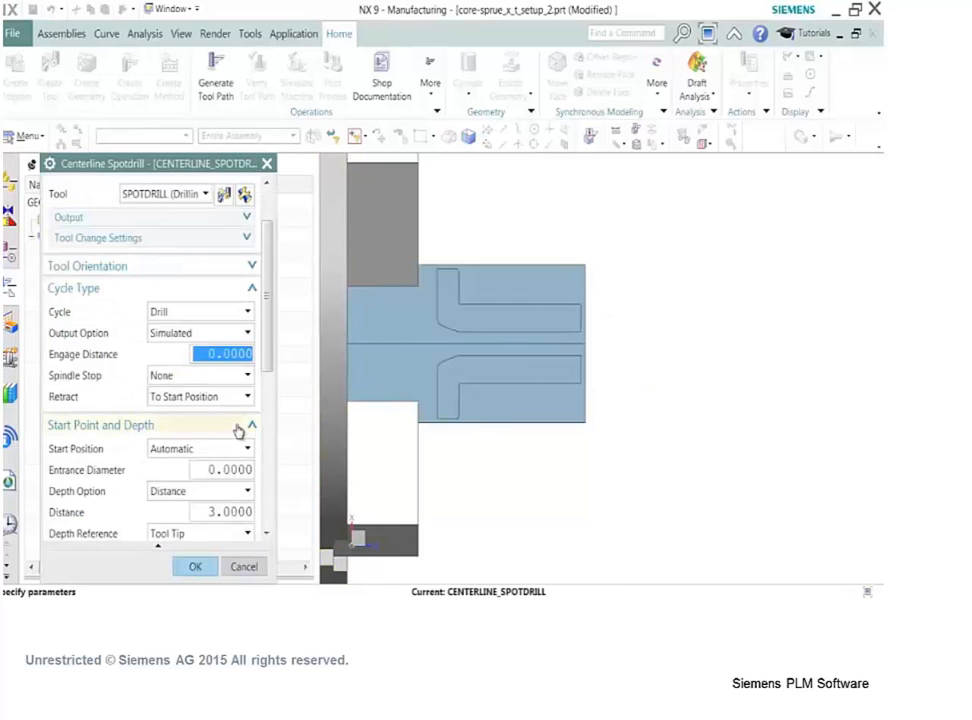
scroll(240, 420, down, 3)
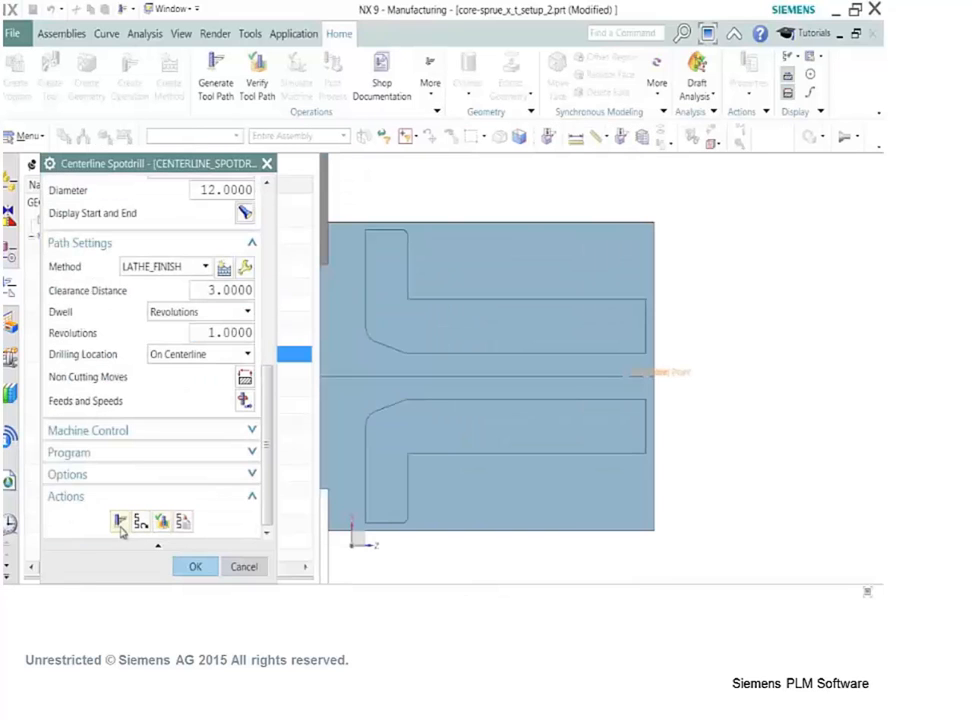
click(119, 521)
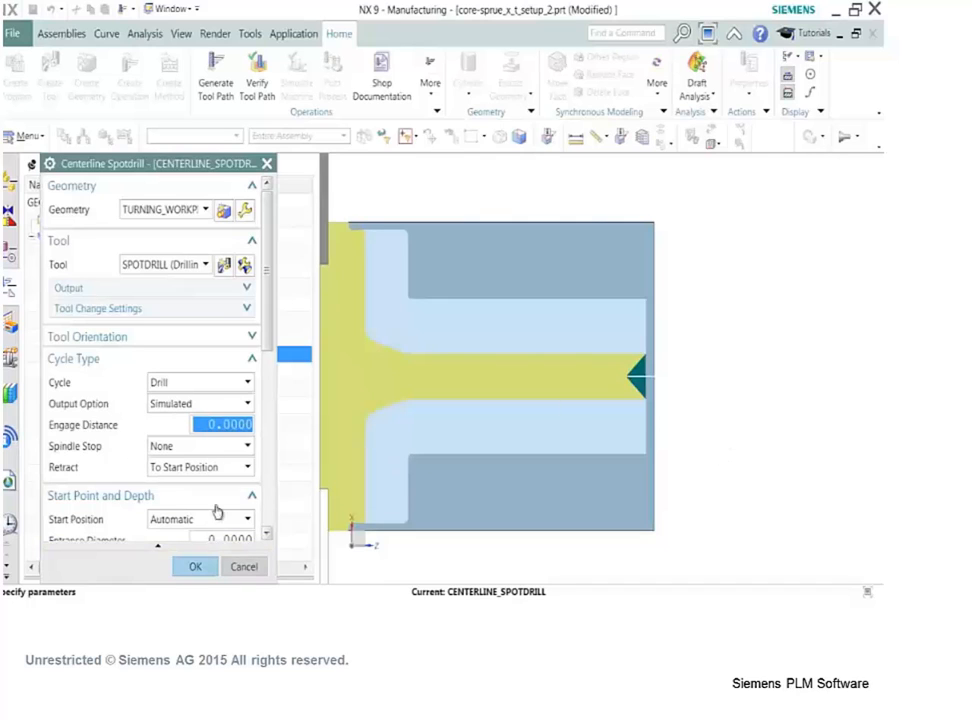
click(195, 566)
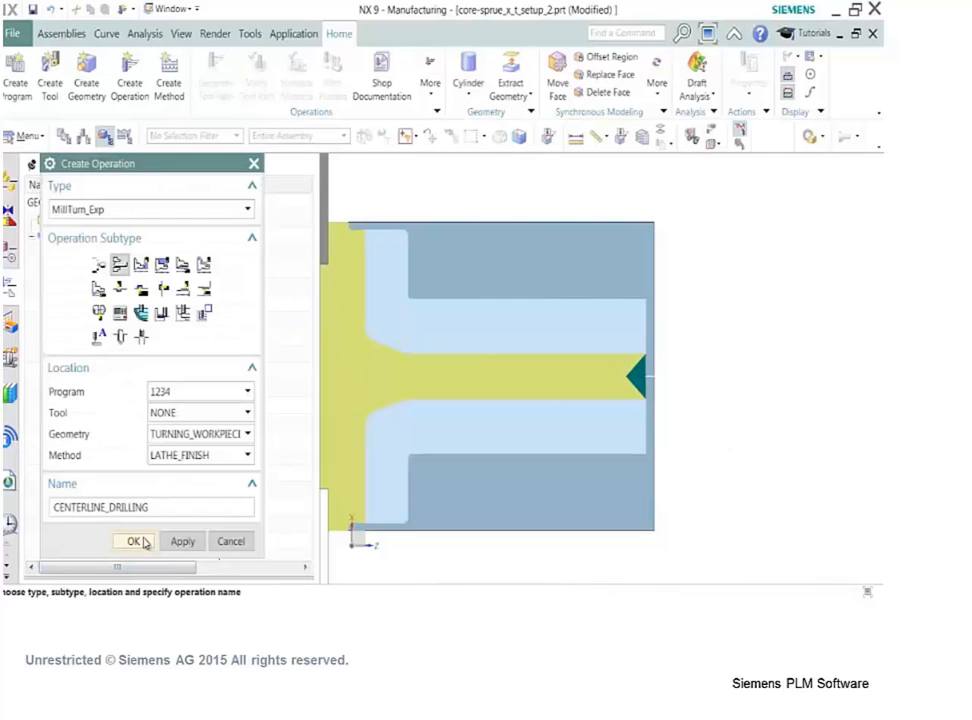
Create a CENTERLINE_DRILLING operation in program 1234 and give it a new DRILL tool with a diameter of 12 mm.
click(143, 540)
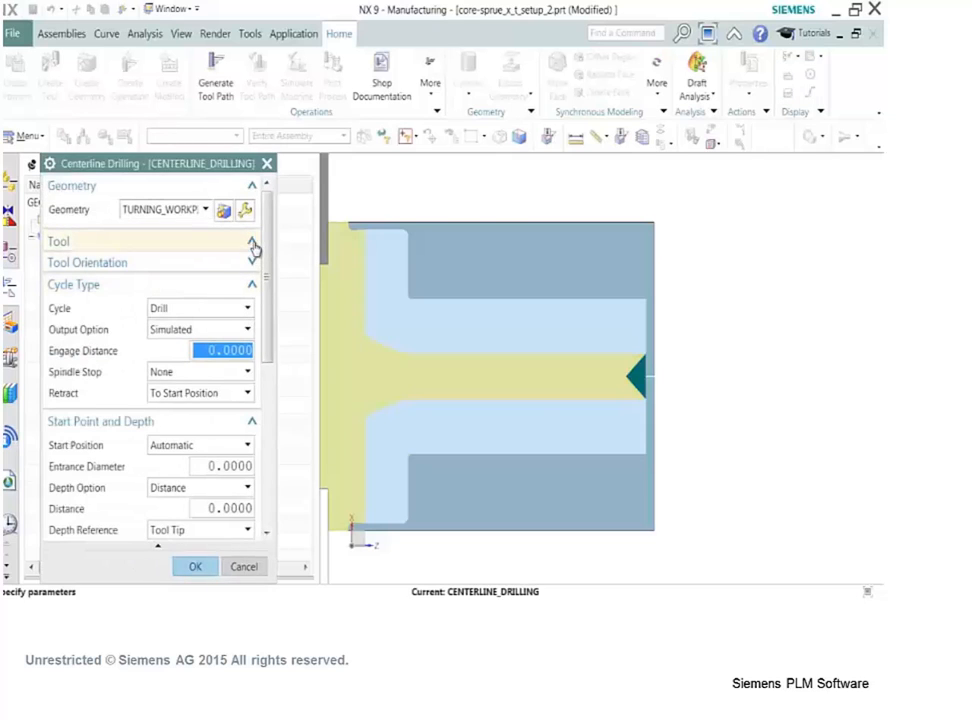
click(253, 243)
click(222, 266)
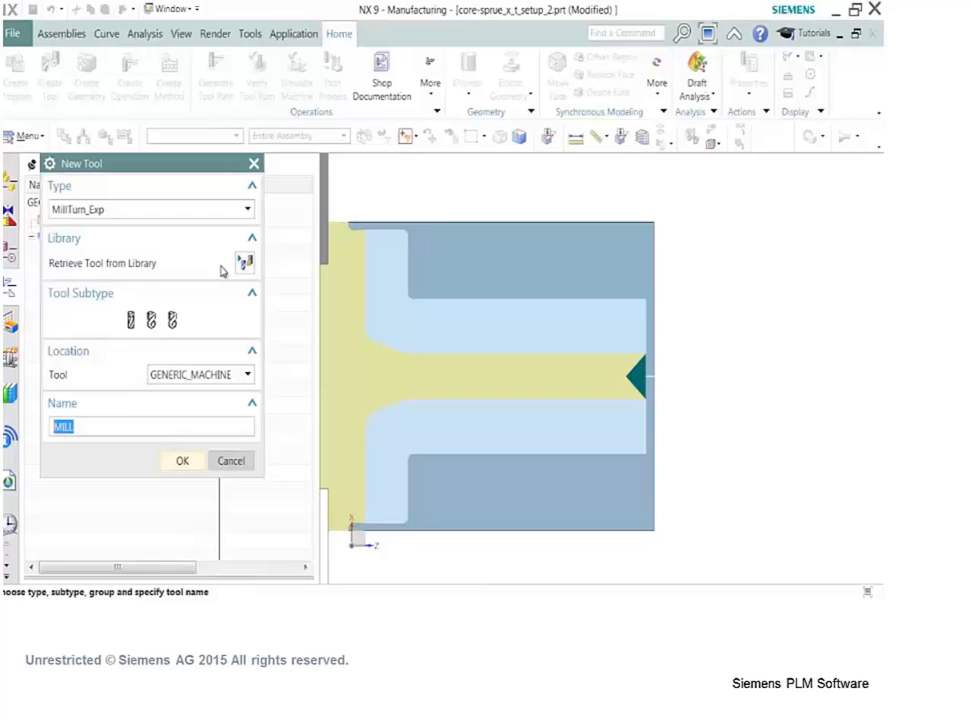
click(173, 321)
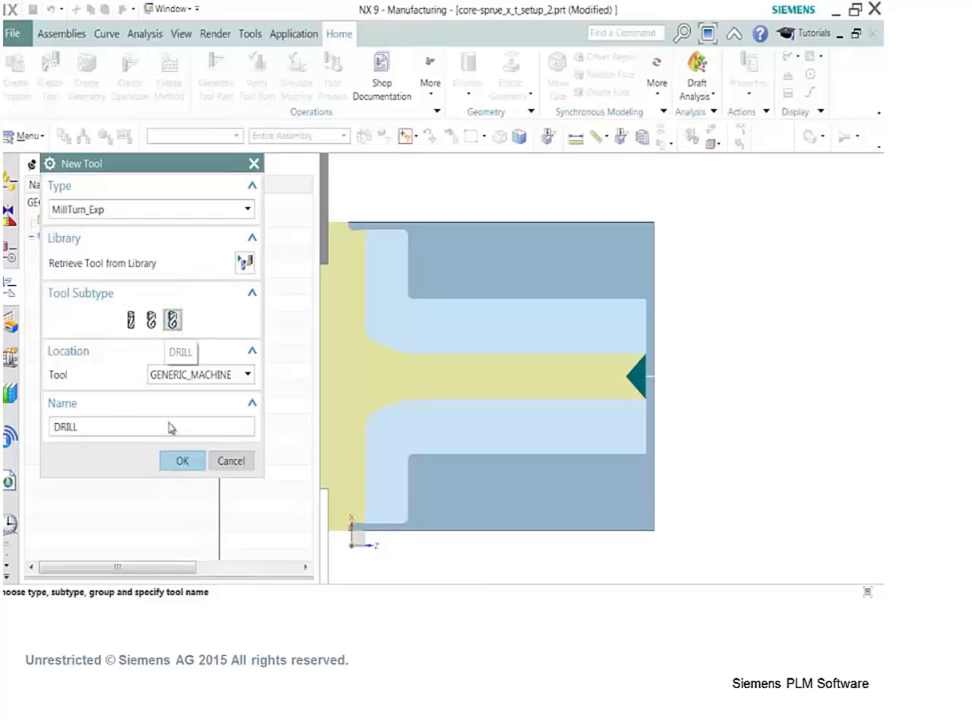
click(183, 461)
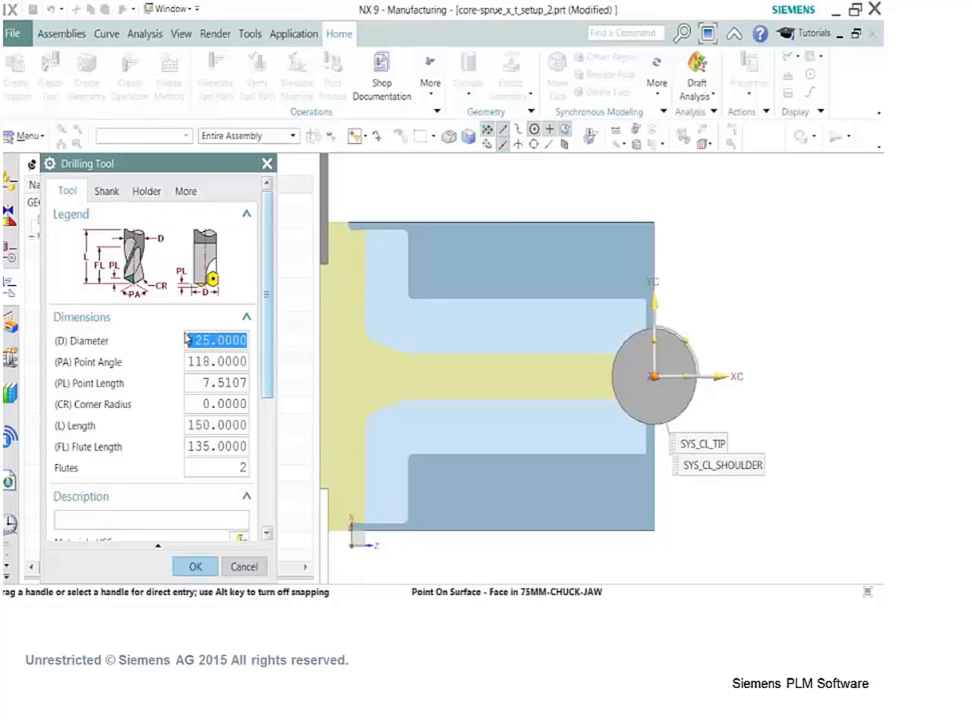
drag(212, 343, 191, 347)
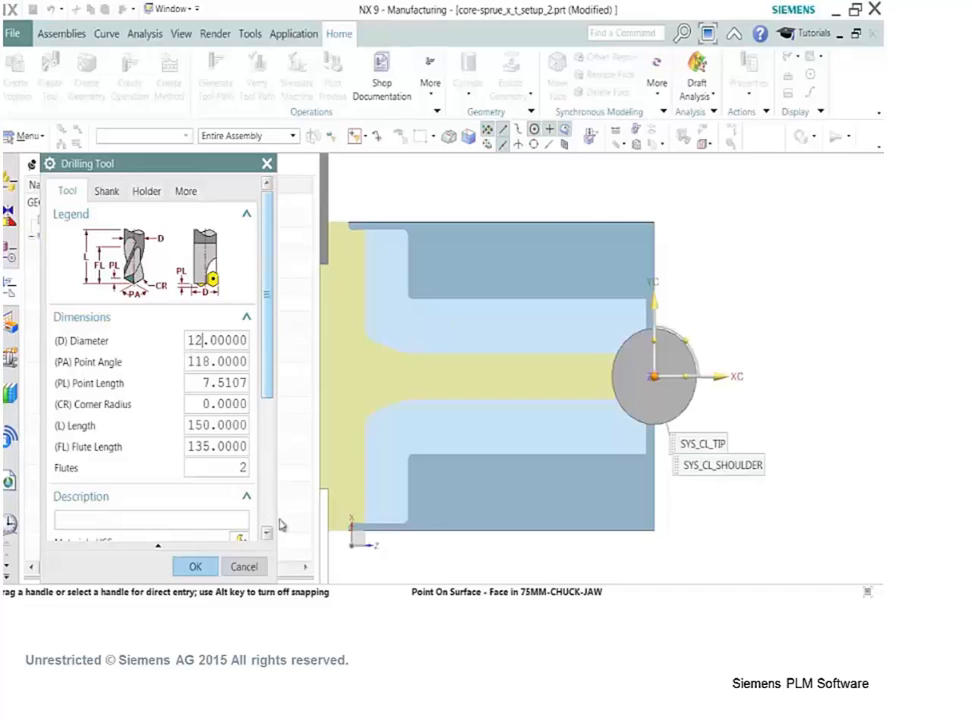
click(195, 566)
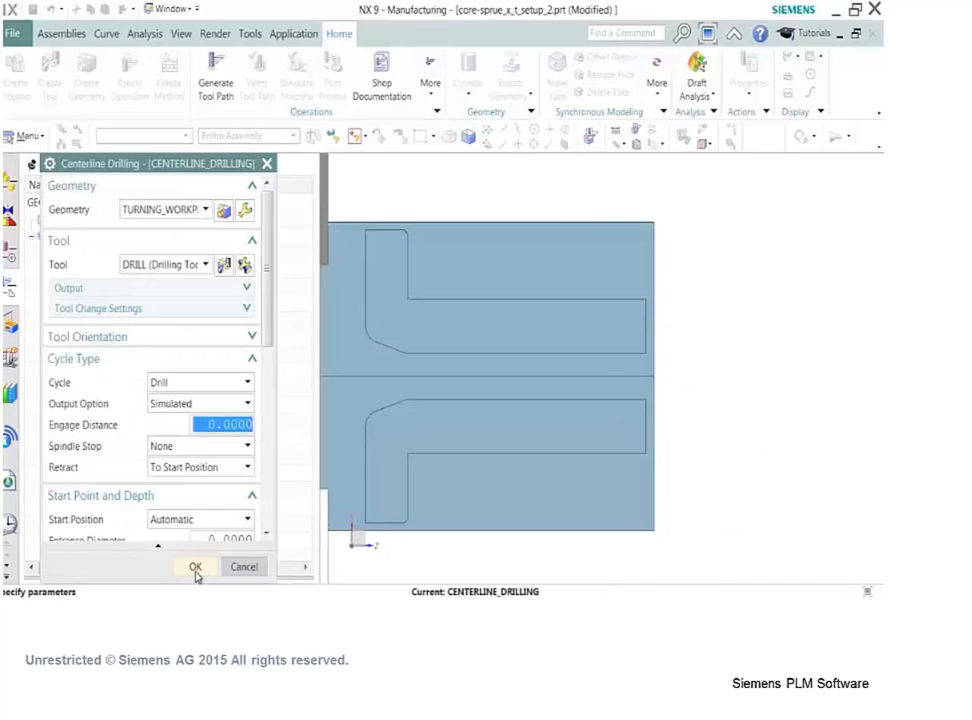
Set the drilling depth option to End Point, placing the point on the centerline just beyond the part's chuck-side end.
scroll(171, 497, down, 5)
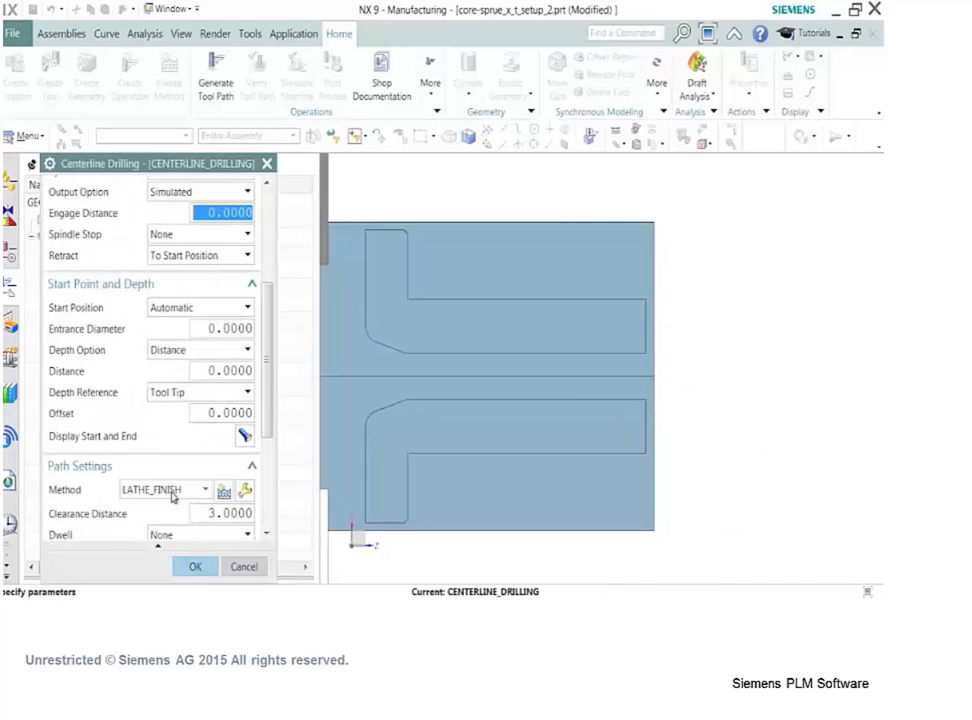
click(247, 351)
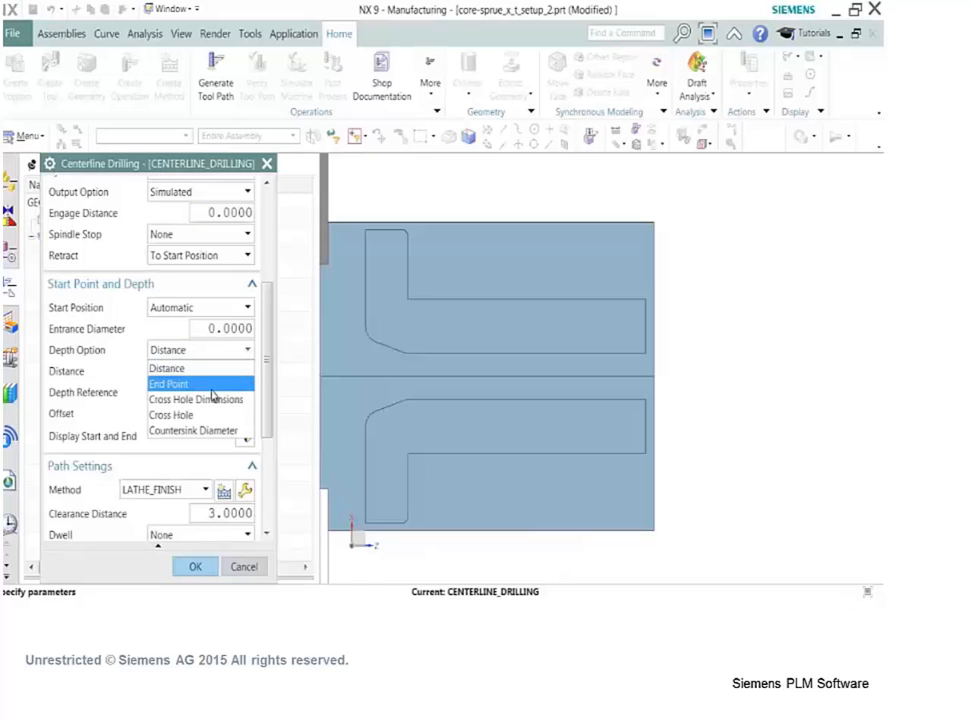
click(210, 387)
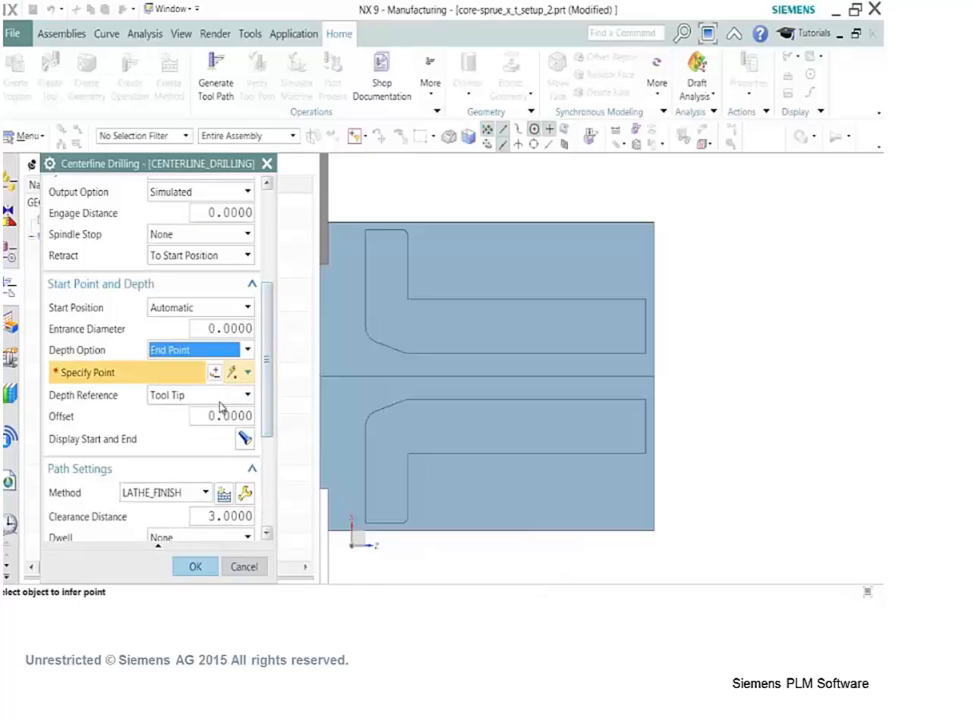
click(215, 373)
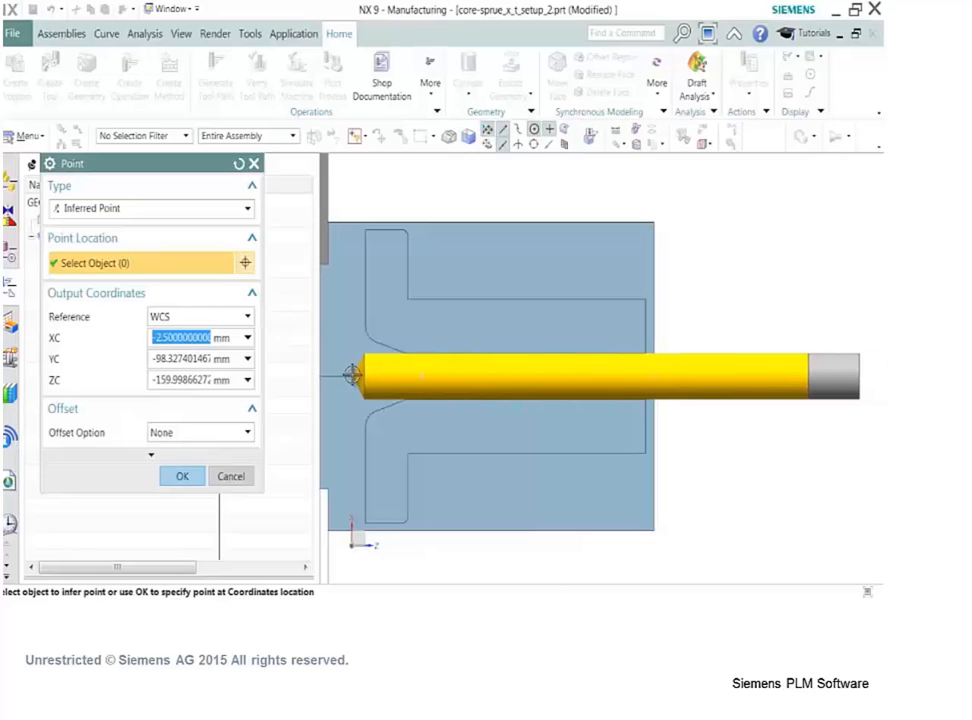
click(182, 477)
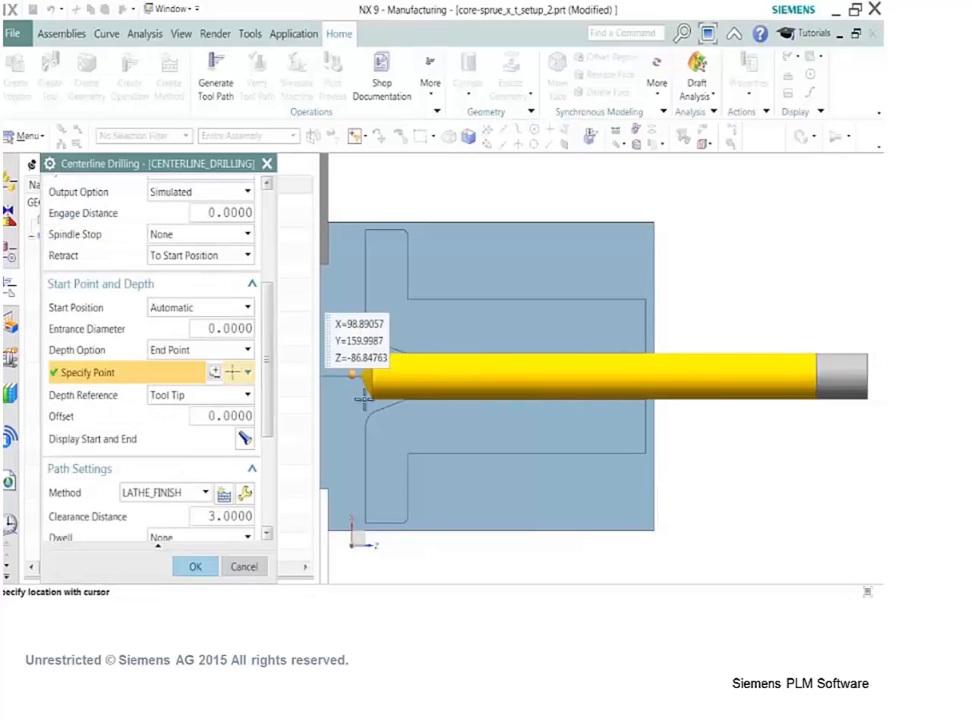
Generate the CENTERLINE_DRILLING tool path and accept the operation.
scroll(369, 340, up, 3)
scroll(120, 400, down, 4)
click(120, 520)
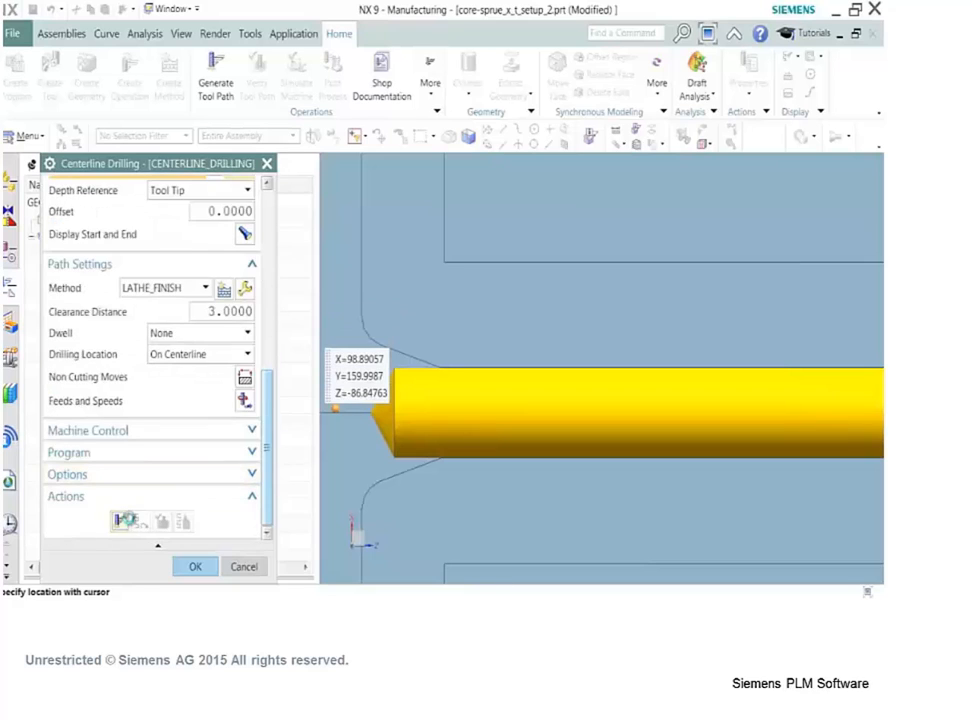
scroll(541, 390, down, 5)
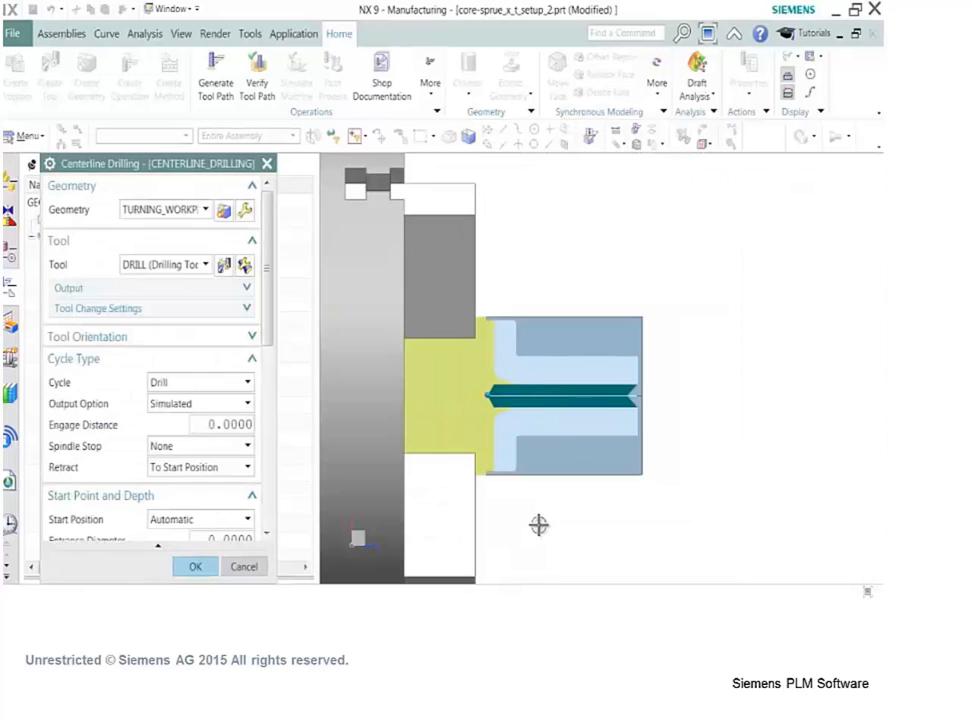
click(196, 567)
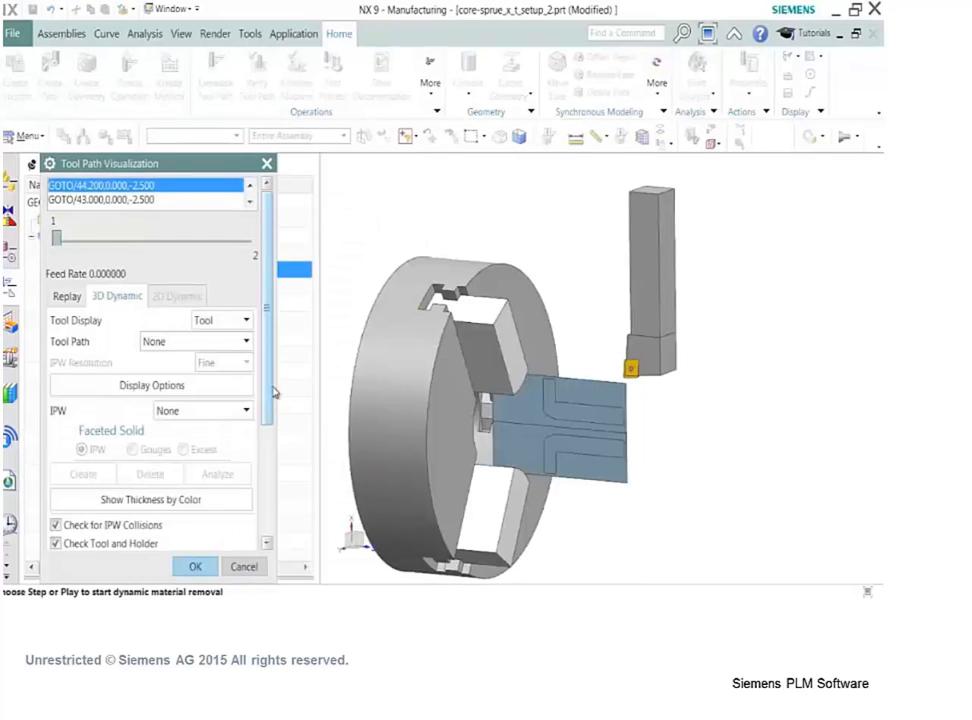
Play the 3D Dynamic material removal of the WORKPIECE_MAIN operations through the drilling and close the visualization.
drag(273, 393, 276, 506)
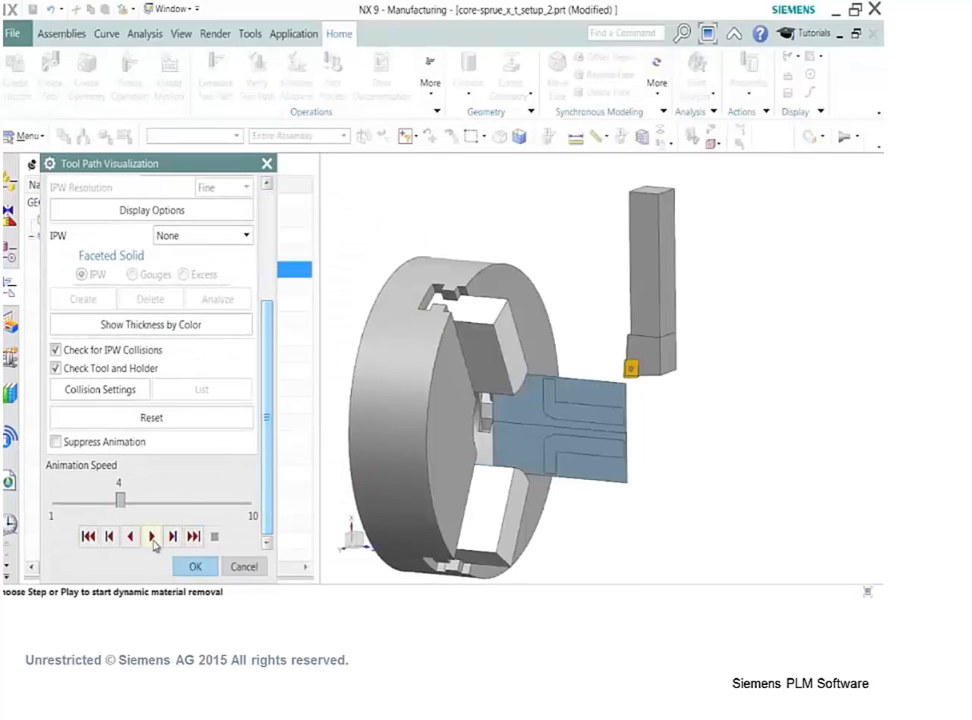
click(152, 537)
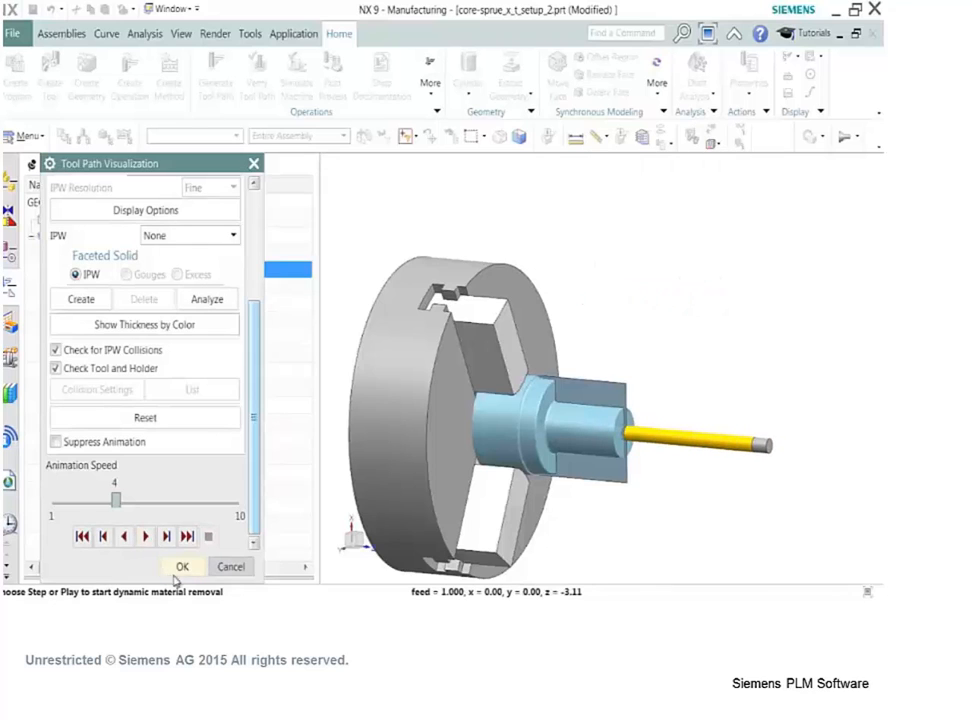
click(183, 567)
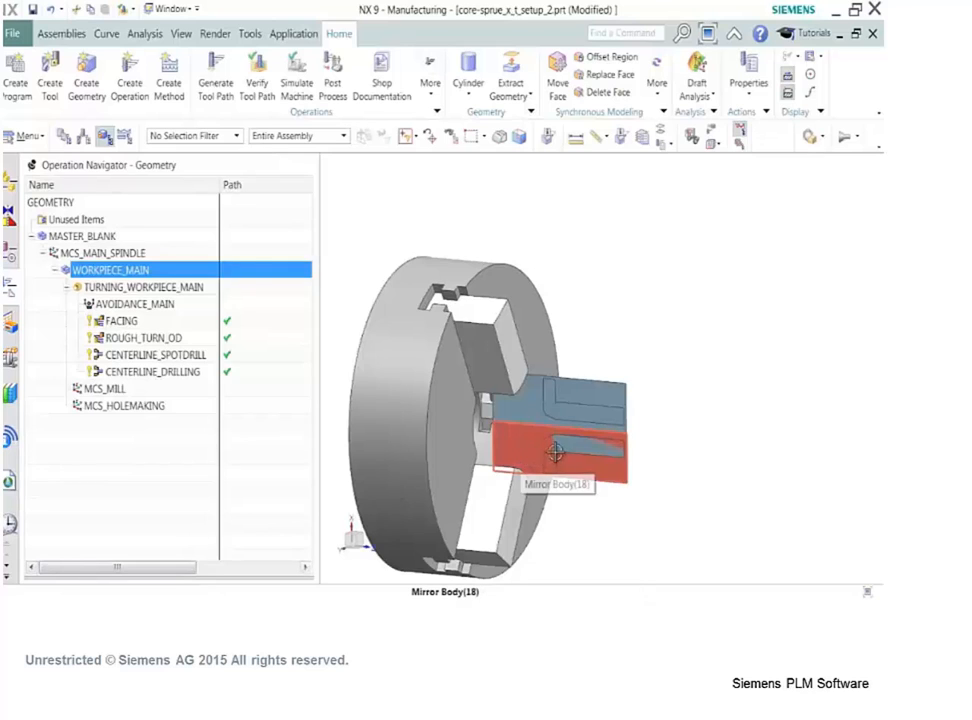
Hide all sheet bodies and the translucent cylindrical blank so that the core sprue stands clear in the chuck.
key(ctrl+w)
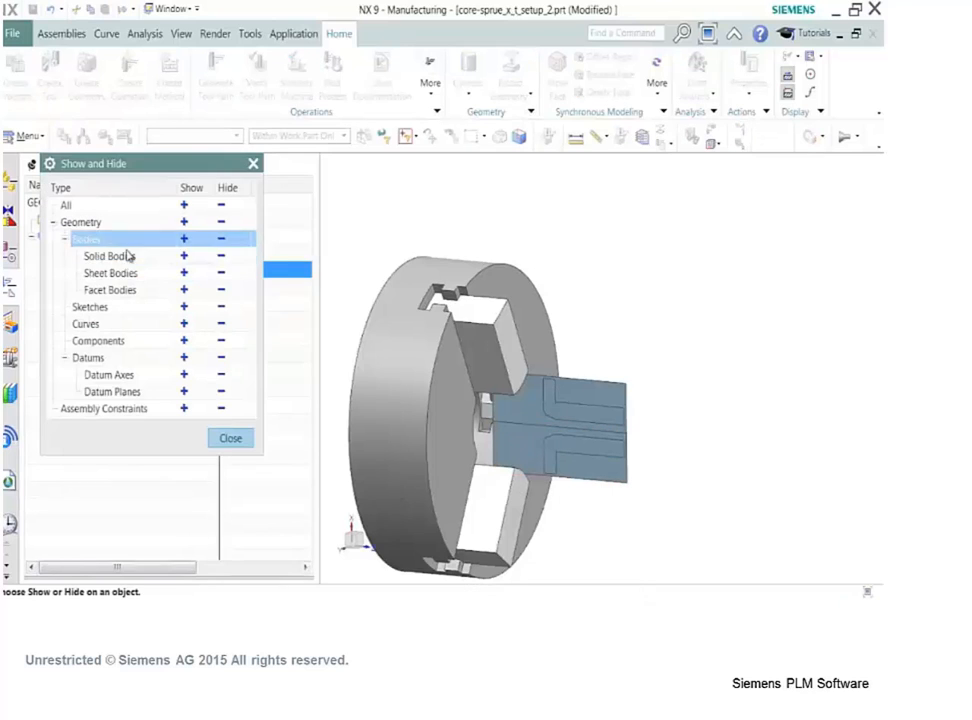
click(222, 274)
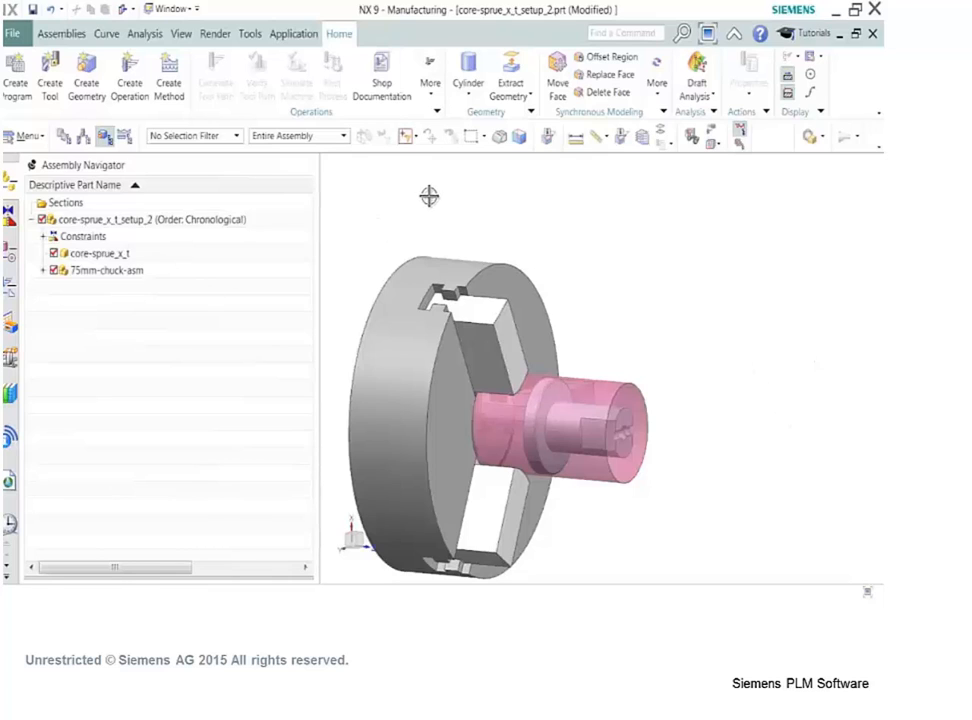
key(ctrl+b)
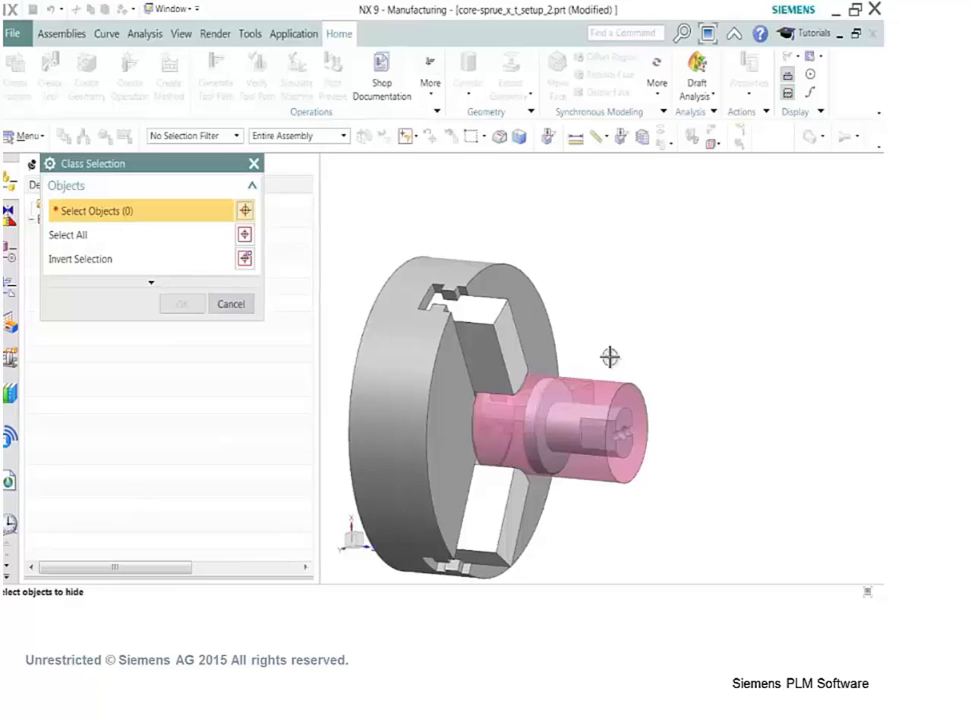
click(607, 384)
click(195, 306)
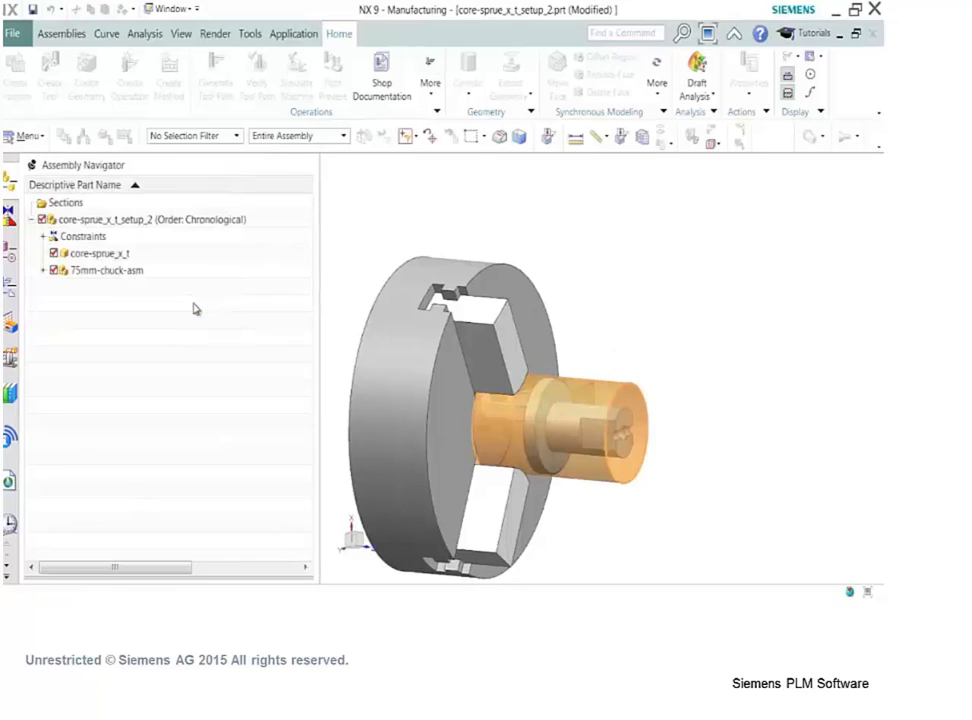
middle_drag(610, 364, 474, 348)
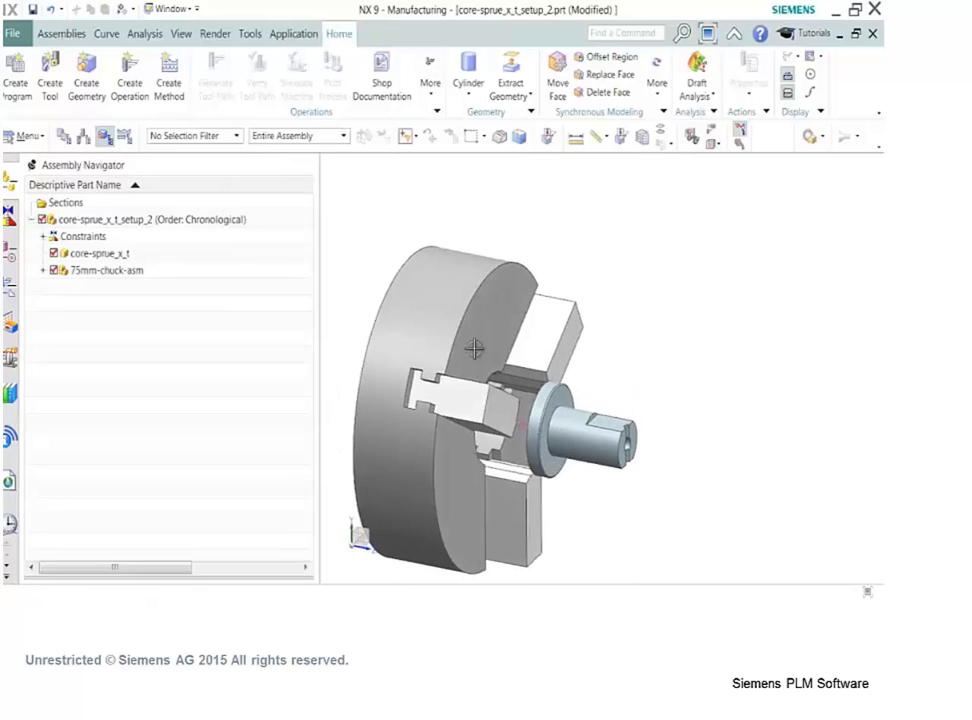
Reorient the MCS_MILL coordinate system by rotating it 90° about the X axis and flipping its Z axis to point upward.
click(9, 287)
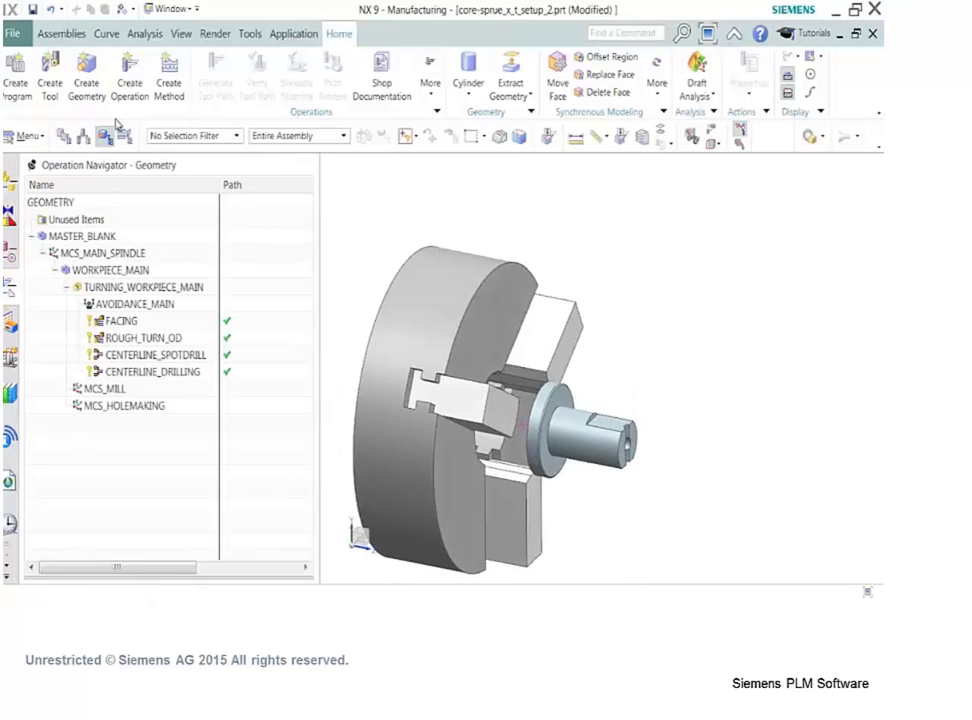
double_click(104, 389)
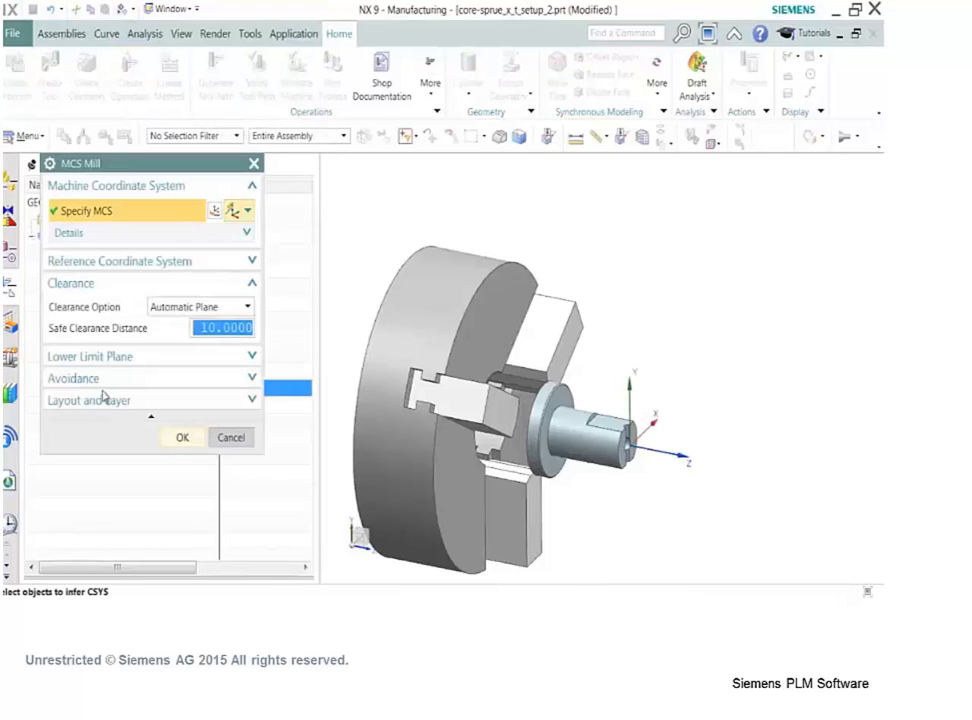
click(213, 211)
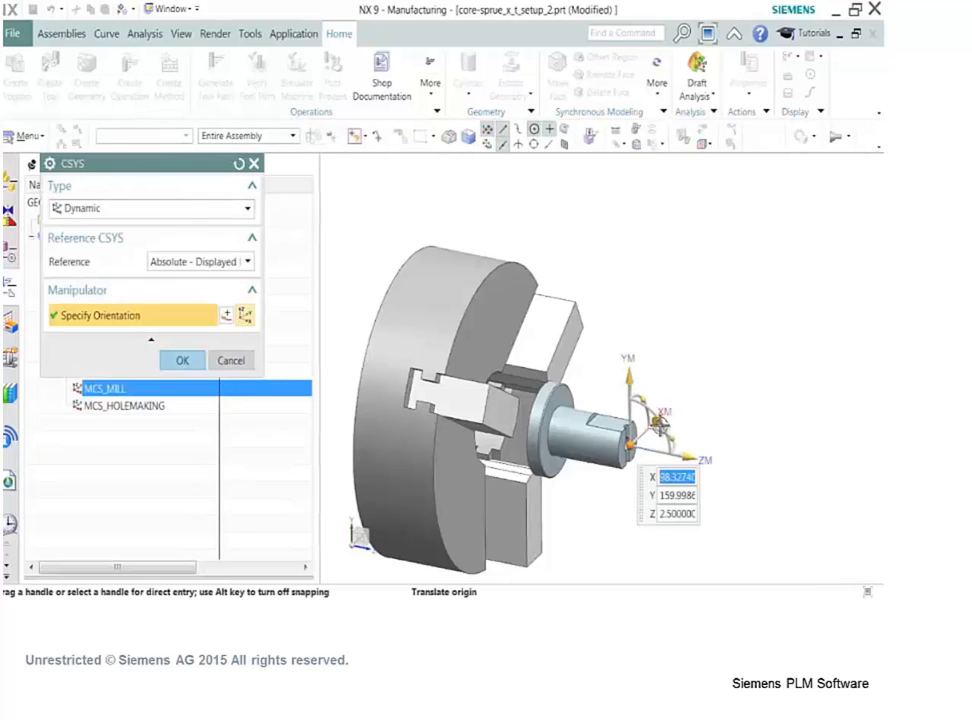
click(660, 420)
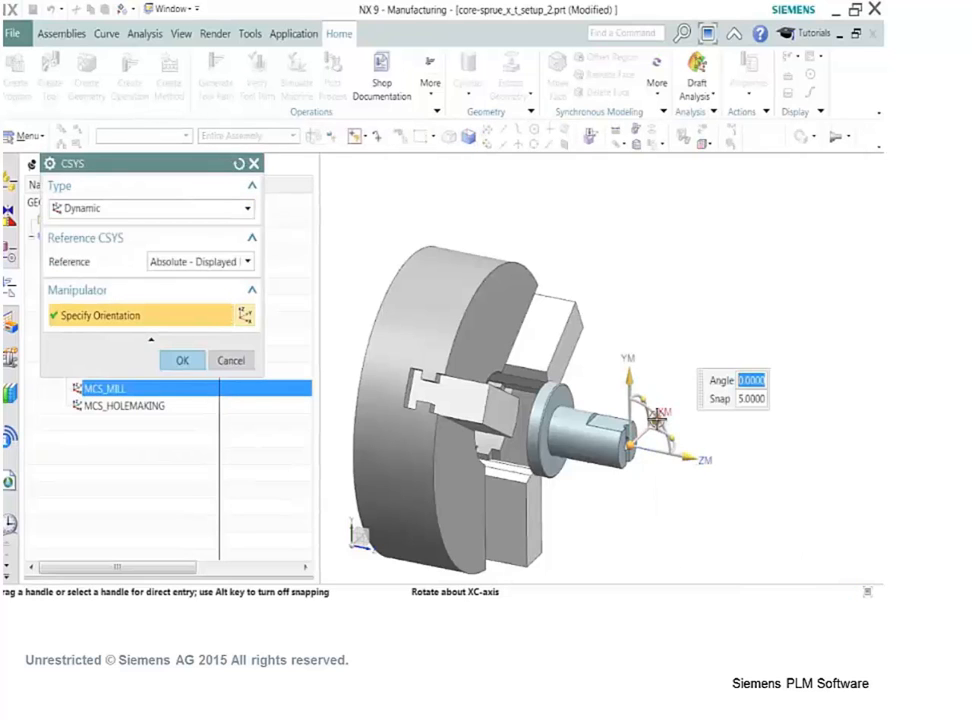
key(Return)
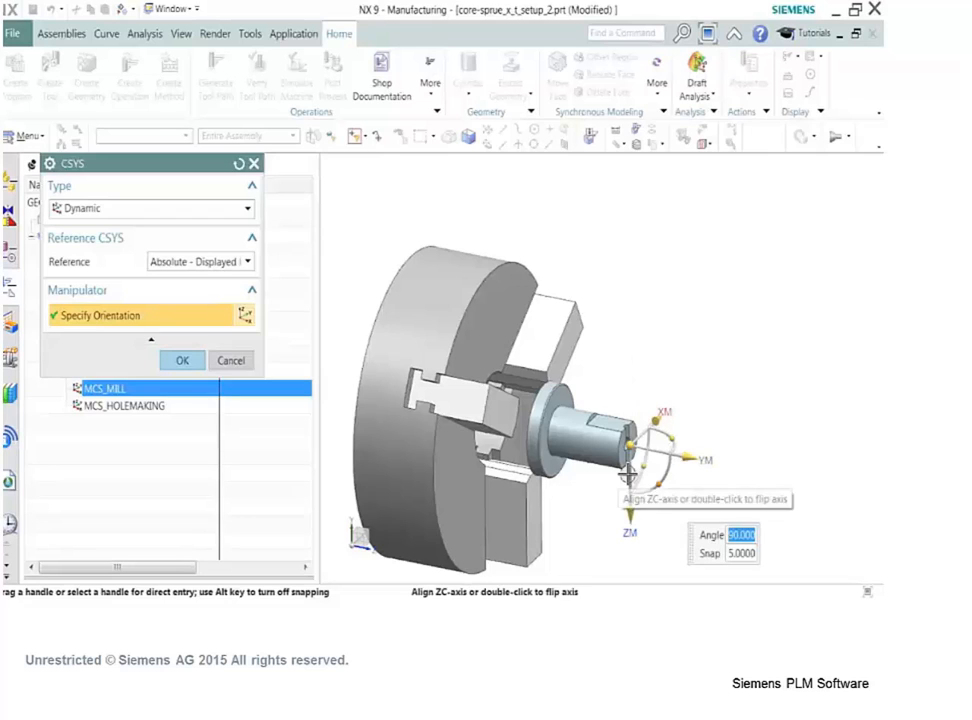
double_click(631, 512)
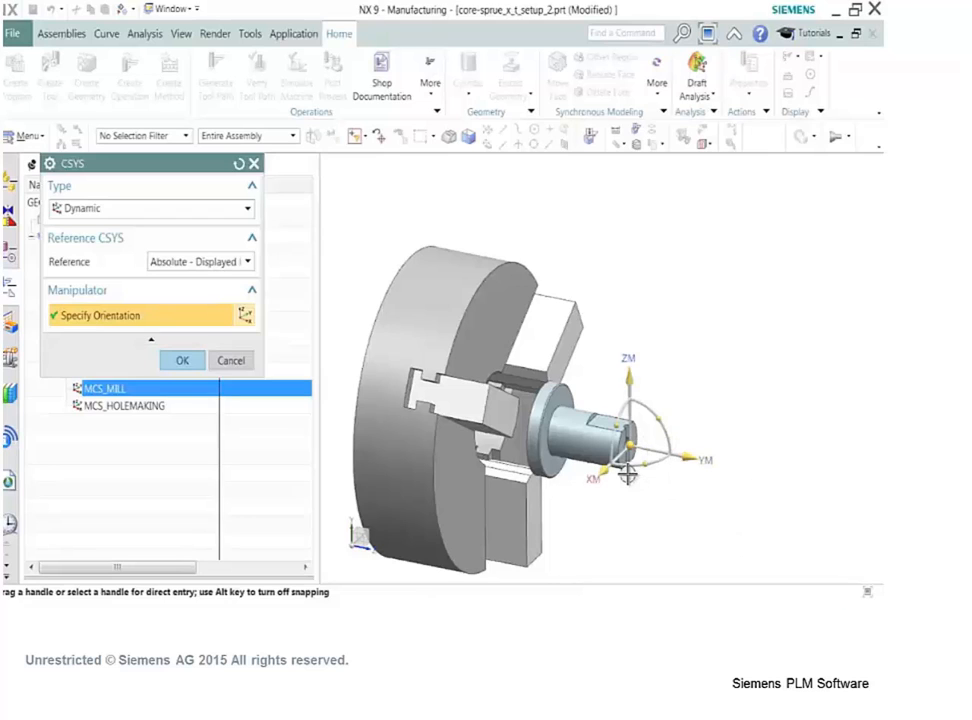
click(182, 361)
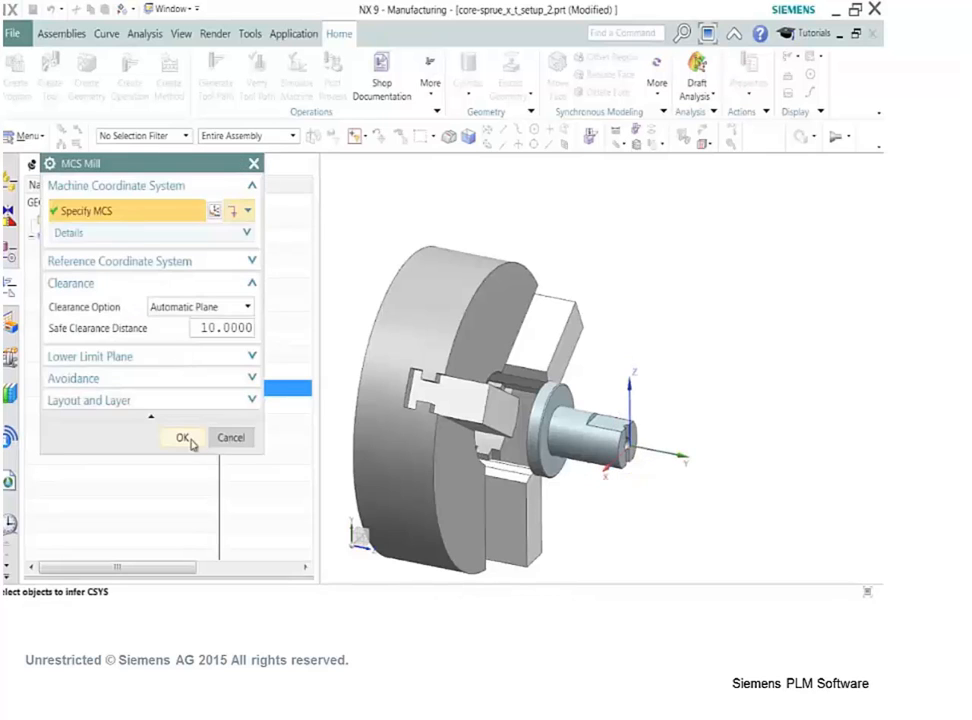
click(190, 441)
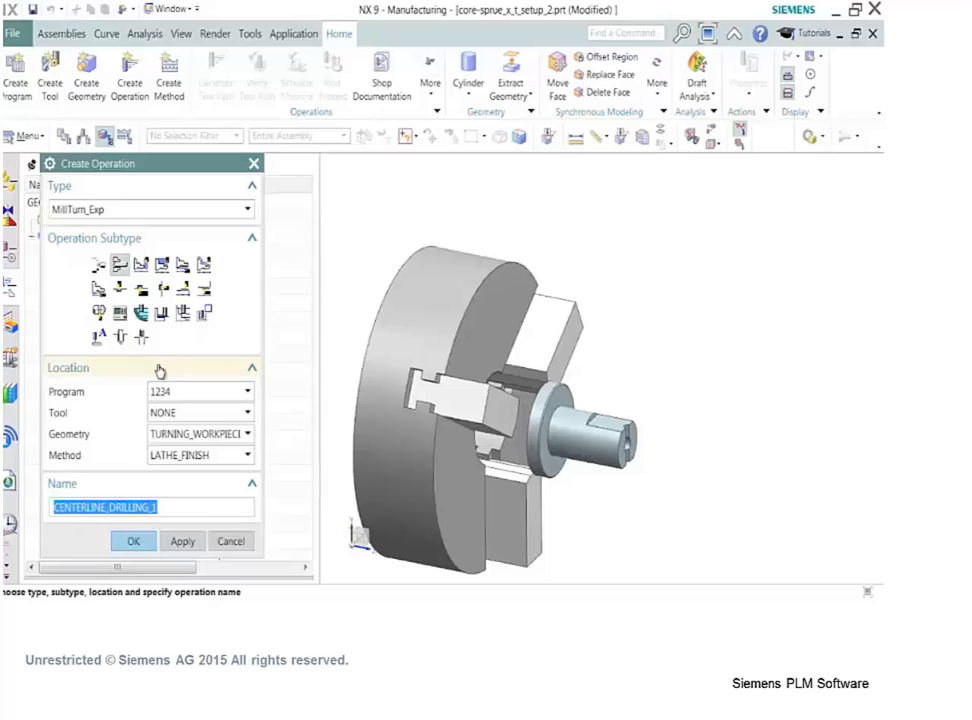
Create a FLOOR_WALL operation in program 1234 with tool NONE, geometry WORKPIECE_MAIN and method MILL_FINISH_POLAR.
click(161, 312)
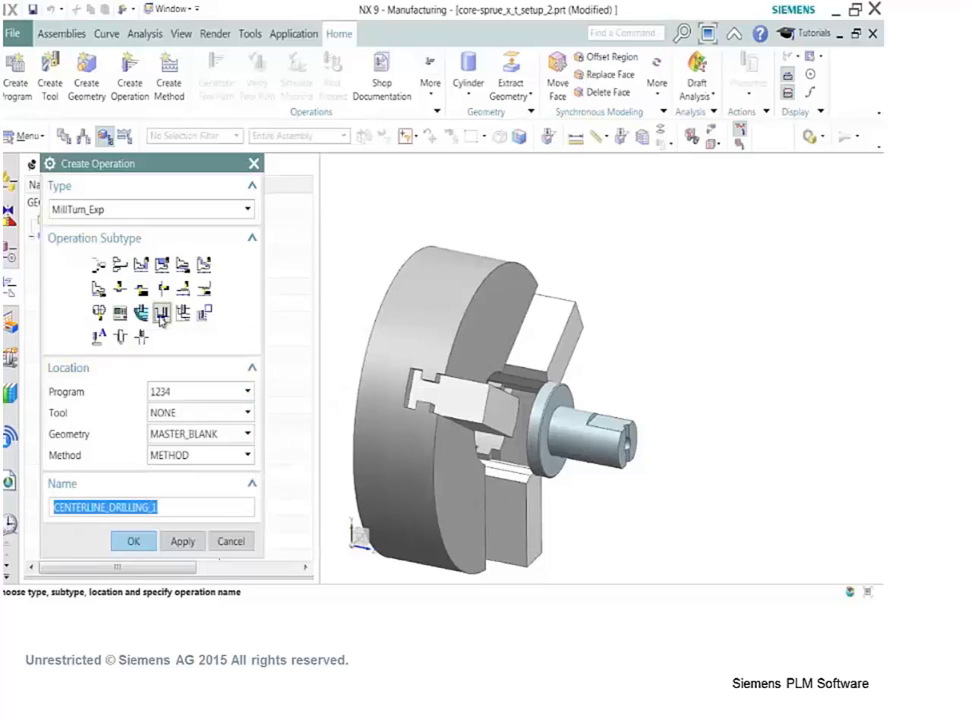
click(233, 413)
click(205, 447)
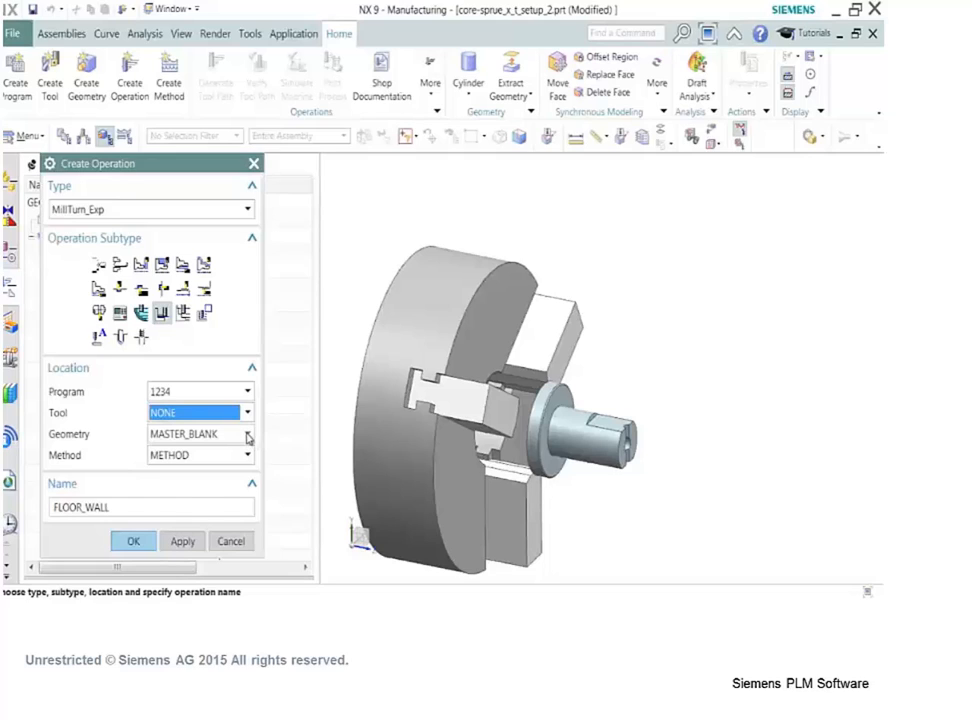
click(248, 436)
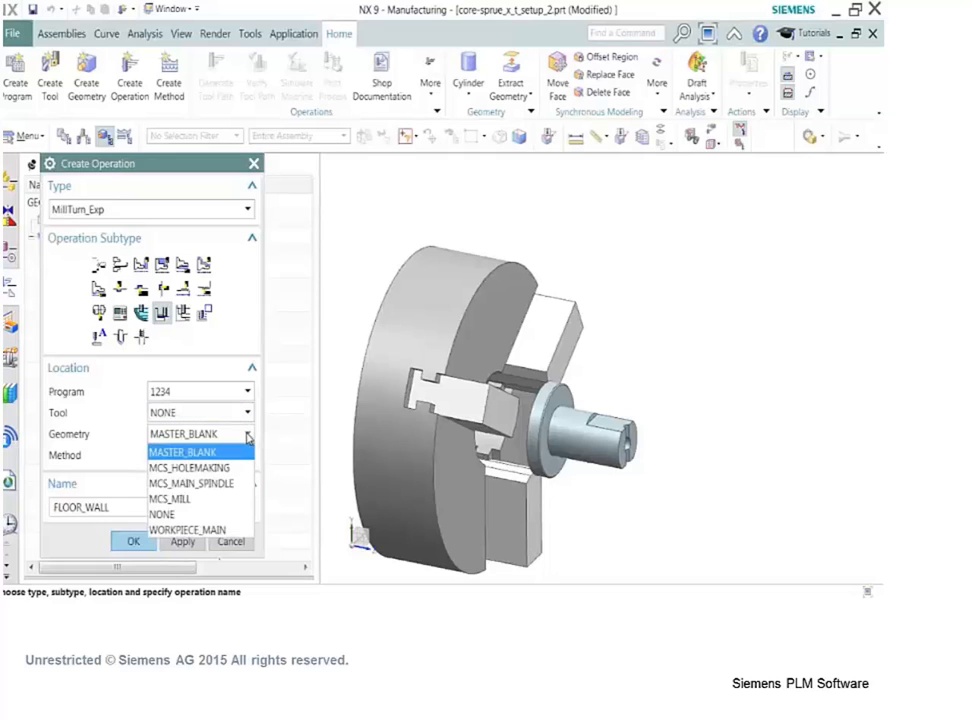
click(213, 530)
click(244, 455)
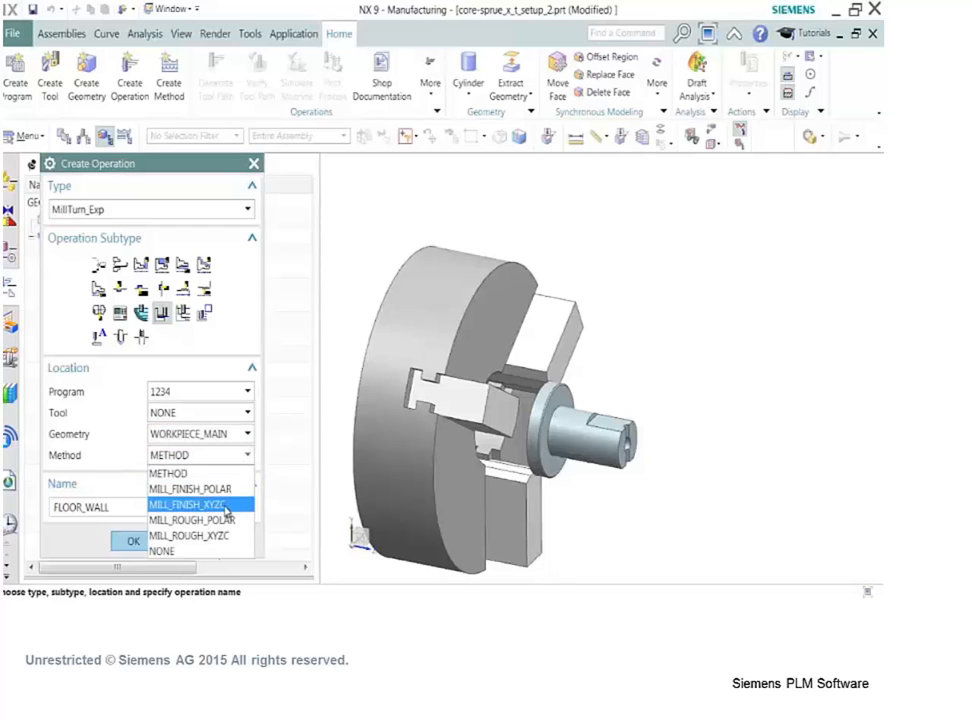
click(231, 489)
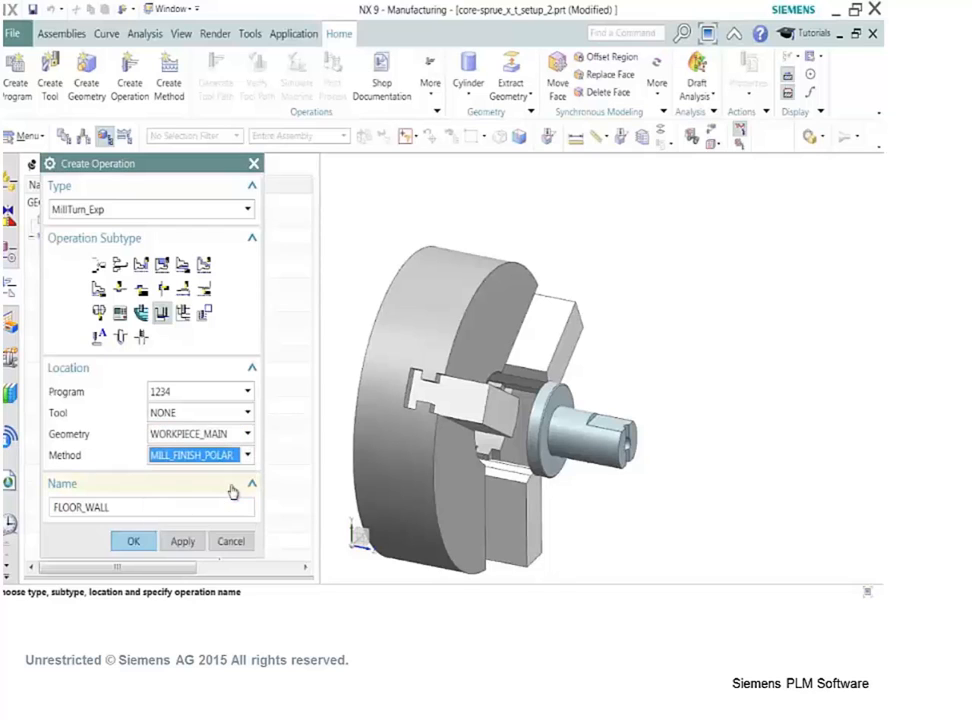
click(133, 541)
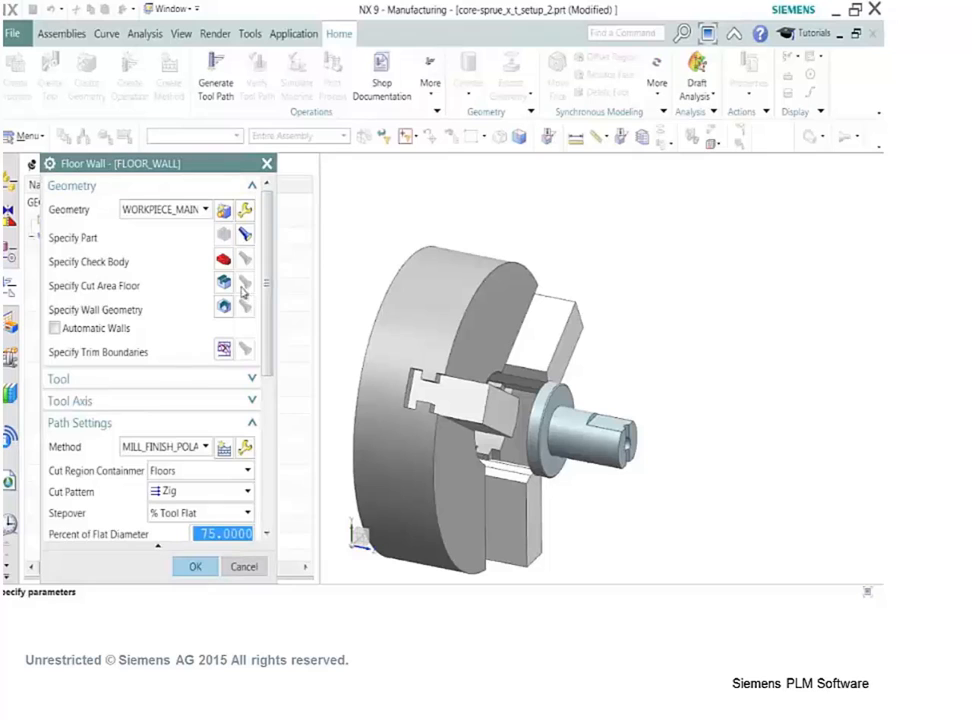
Specify the flat face on the sprue's shaft as the cut area floor and set the cut pattern to Zig Zag.
click(243, 285)
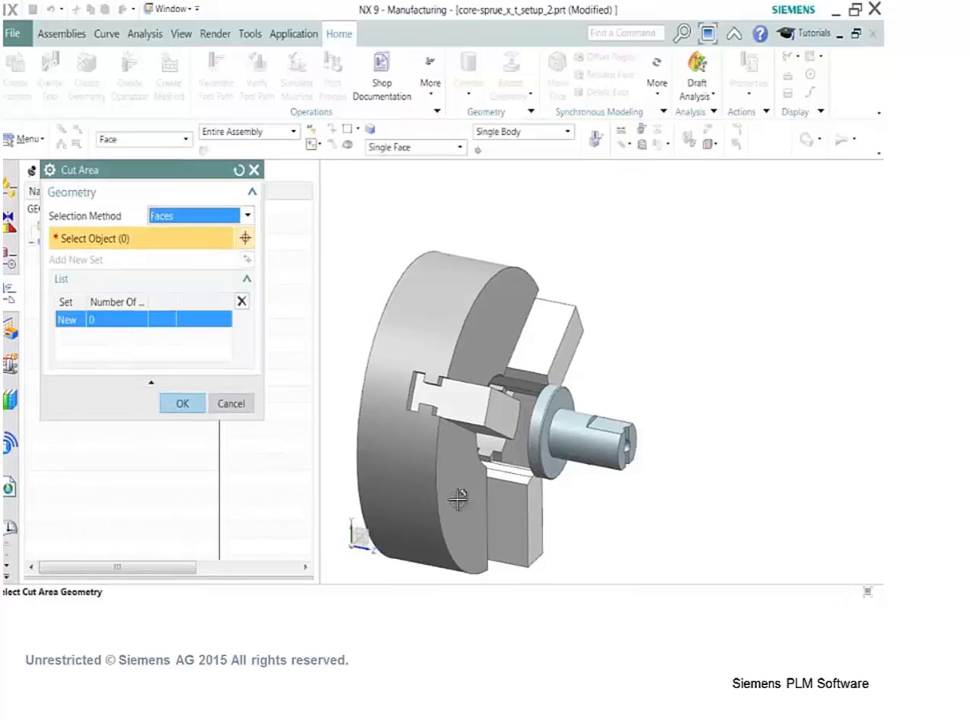
click(610, 430)
click(182, 382)
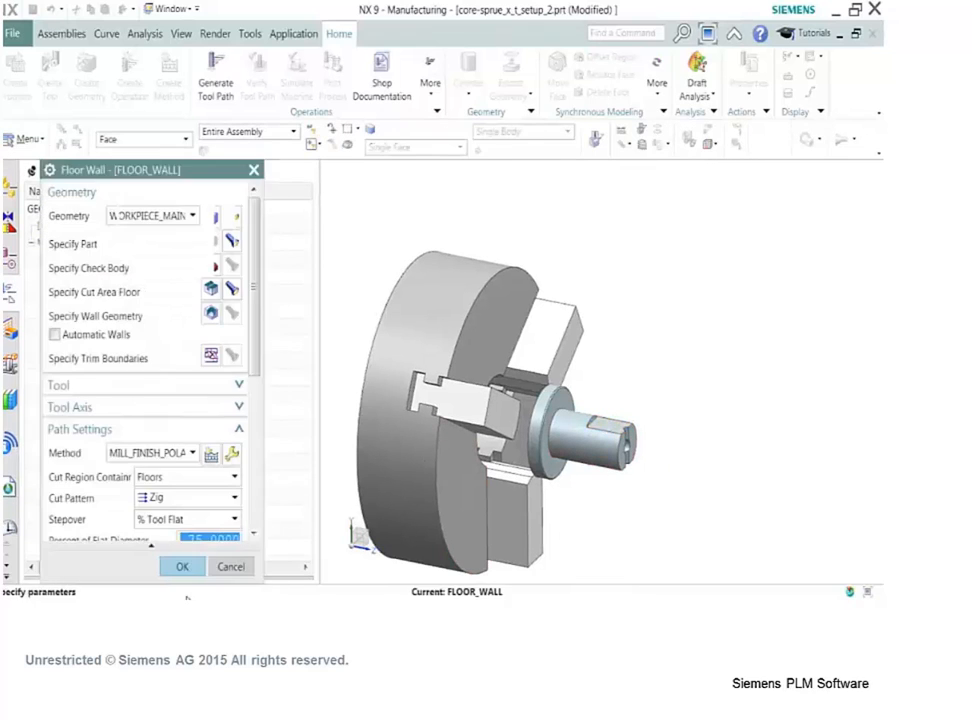
click(203, 498)
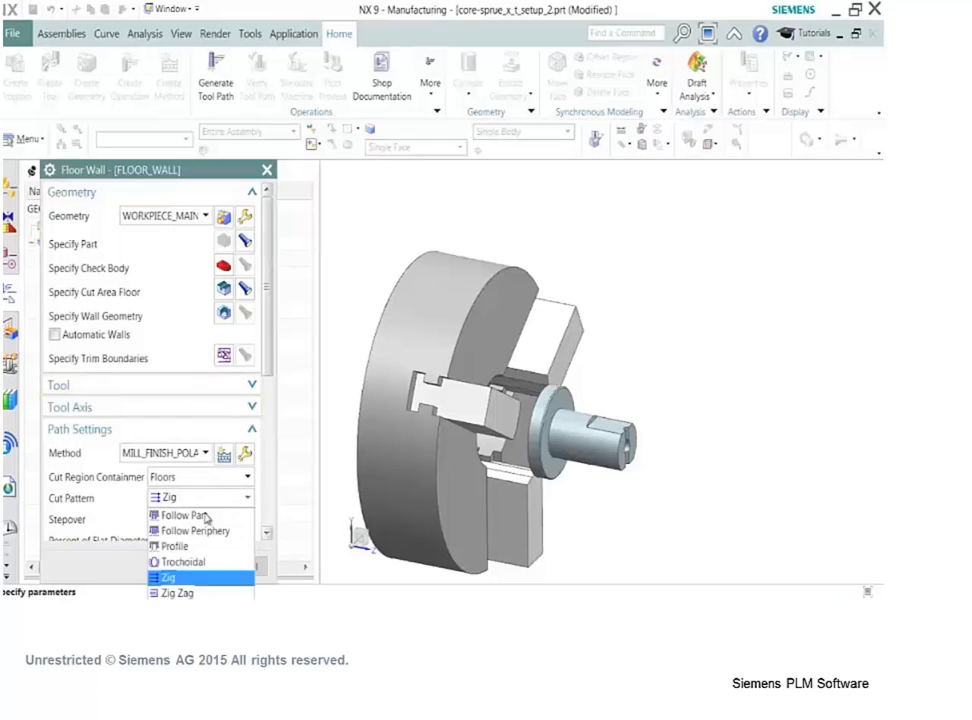
click(185, 593)
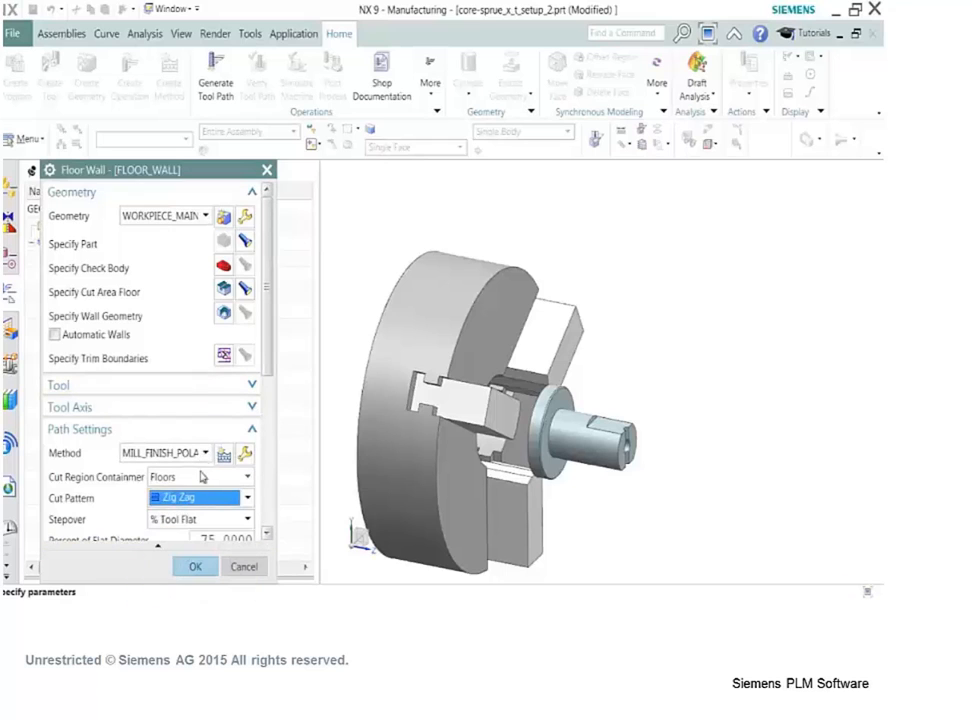
drag(269, 367, 269, 527)
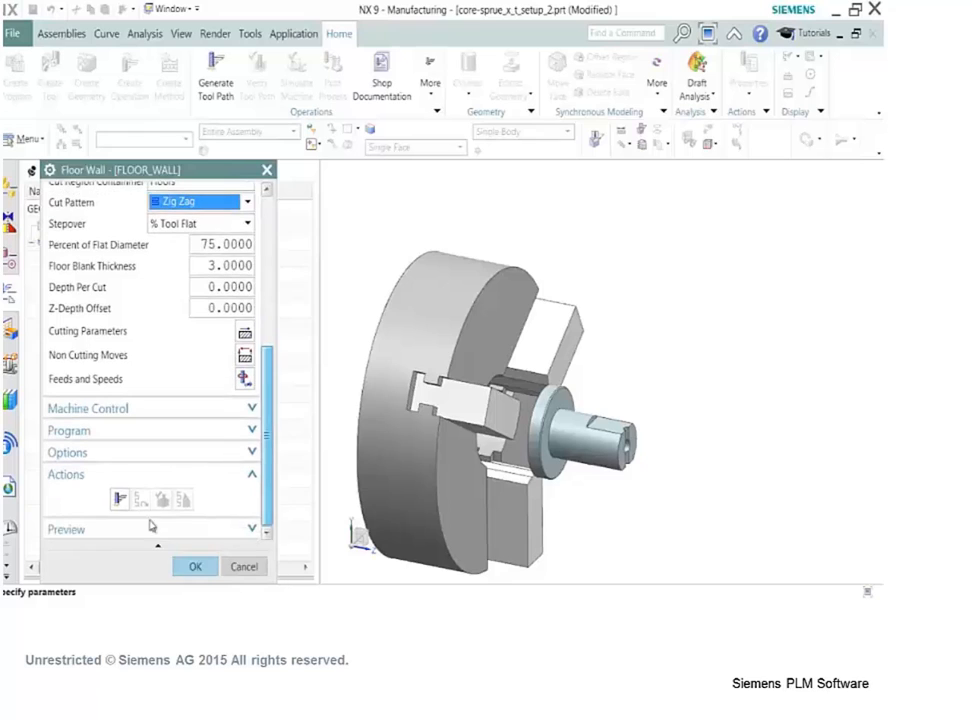
Set the FLOOR_WALL operation's transfer clearance option to Automatic Plane with a safe clearance distance of 12.
click(119, 499)
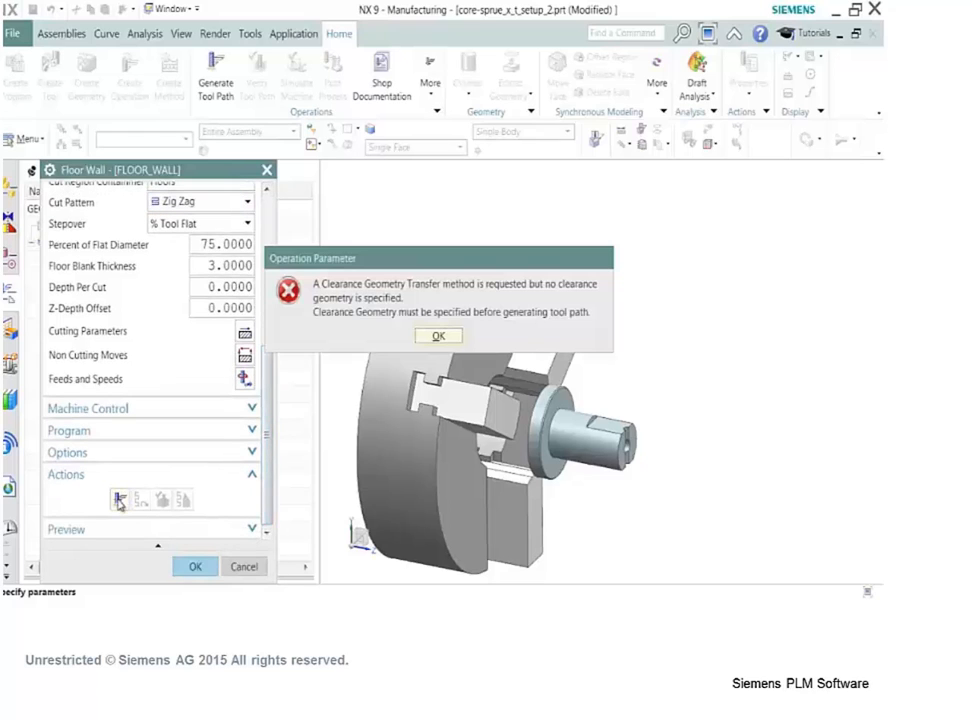
click(441, 337)
click(245, 355)
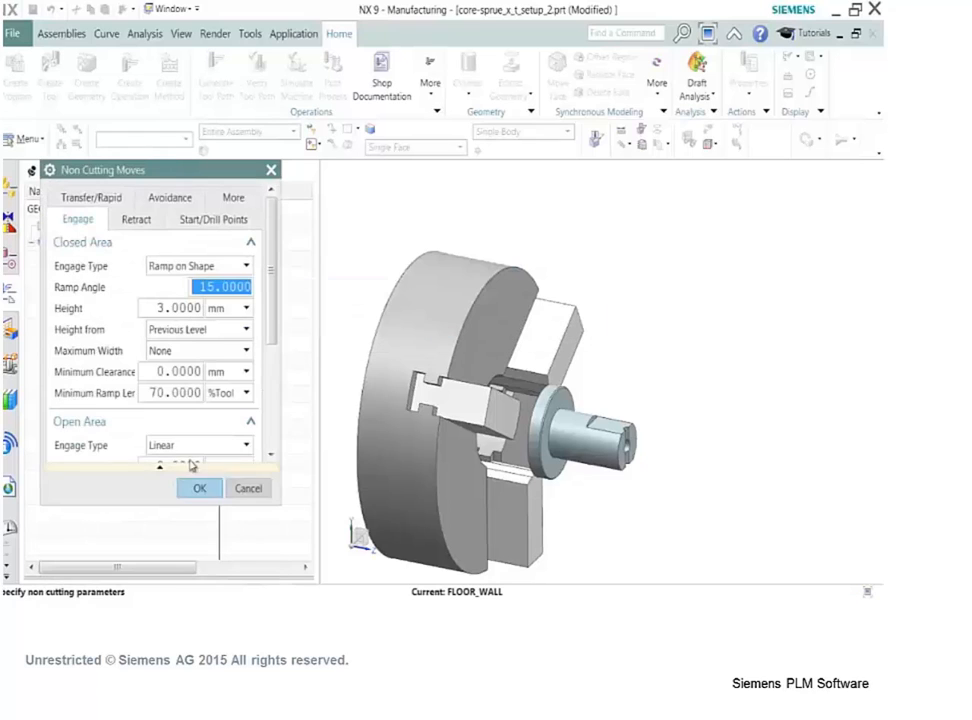
click(91, 197)
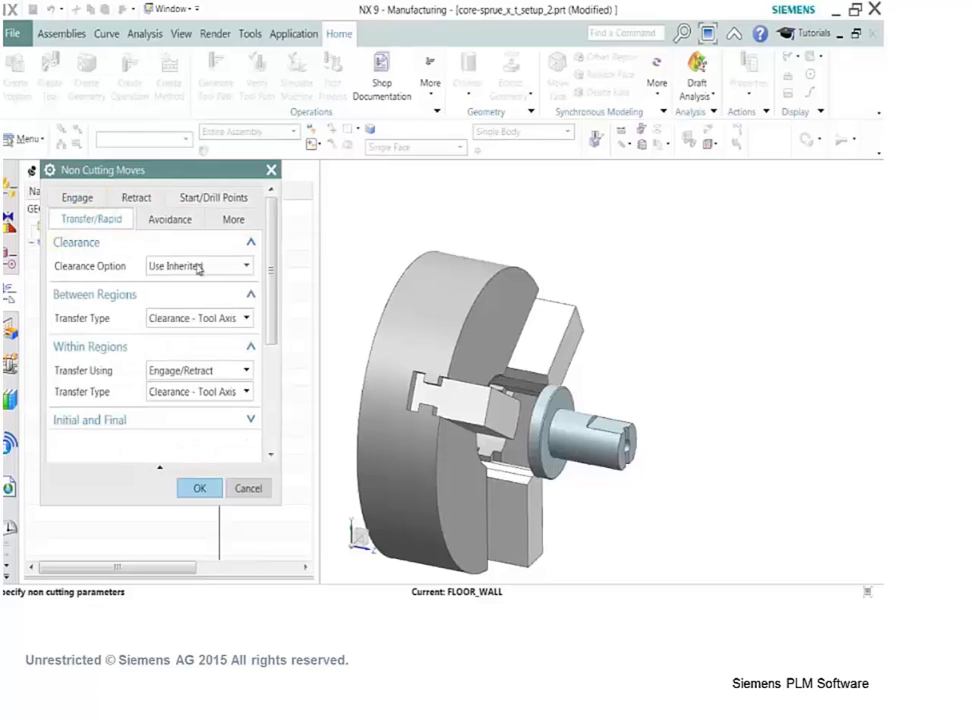
click(246, 266)
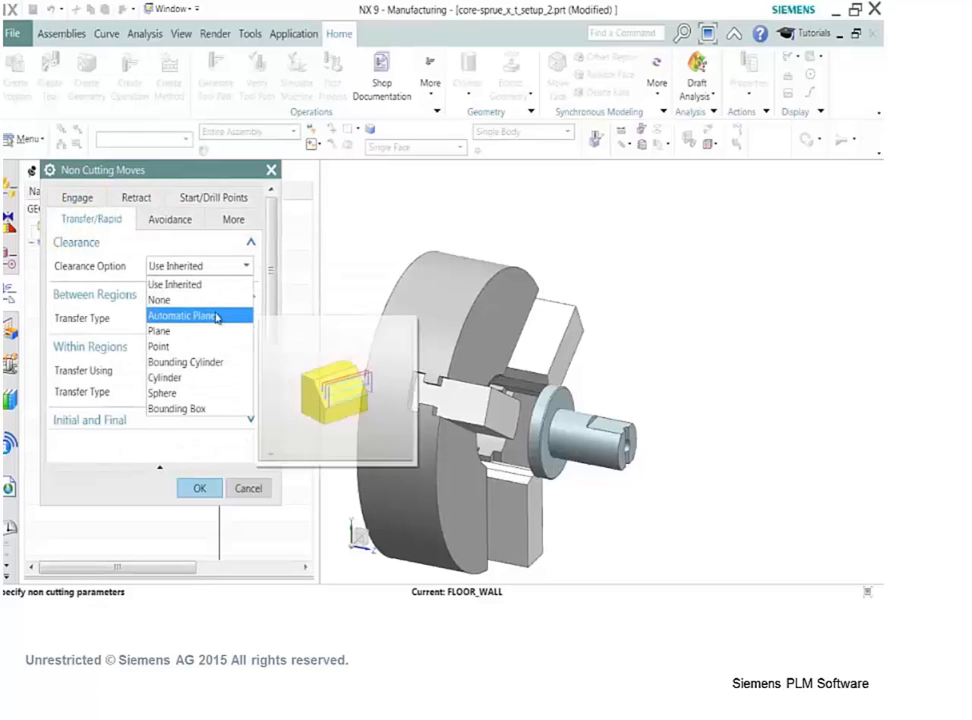
click(216, 316)
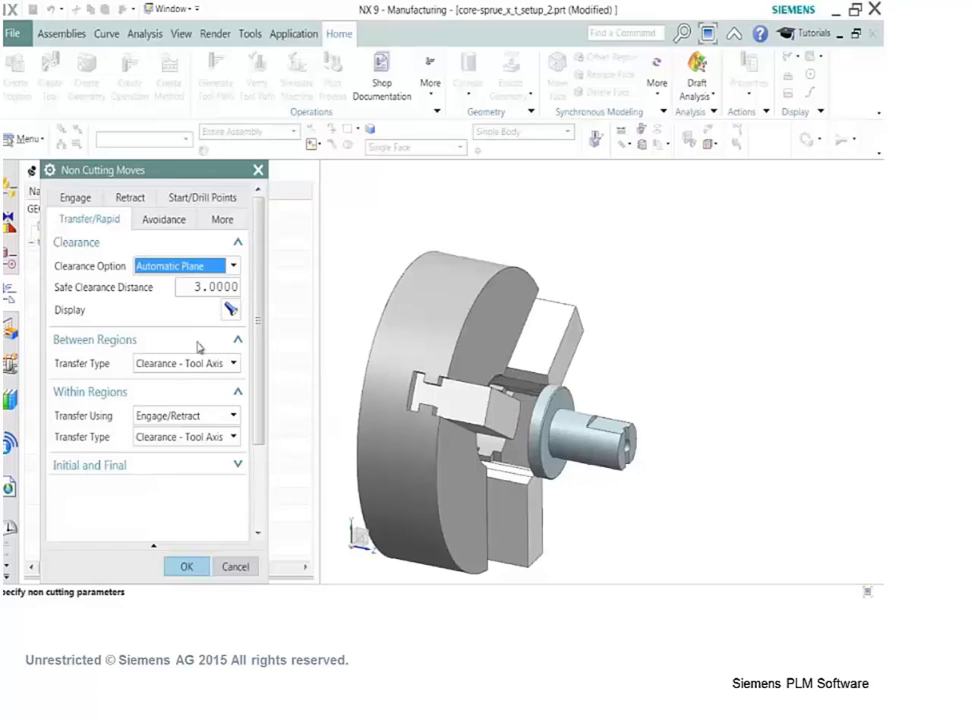
double_click(205, 288)
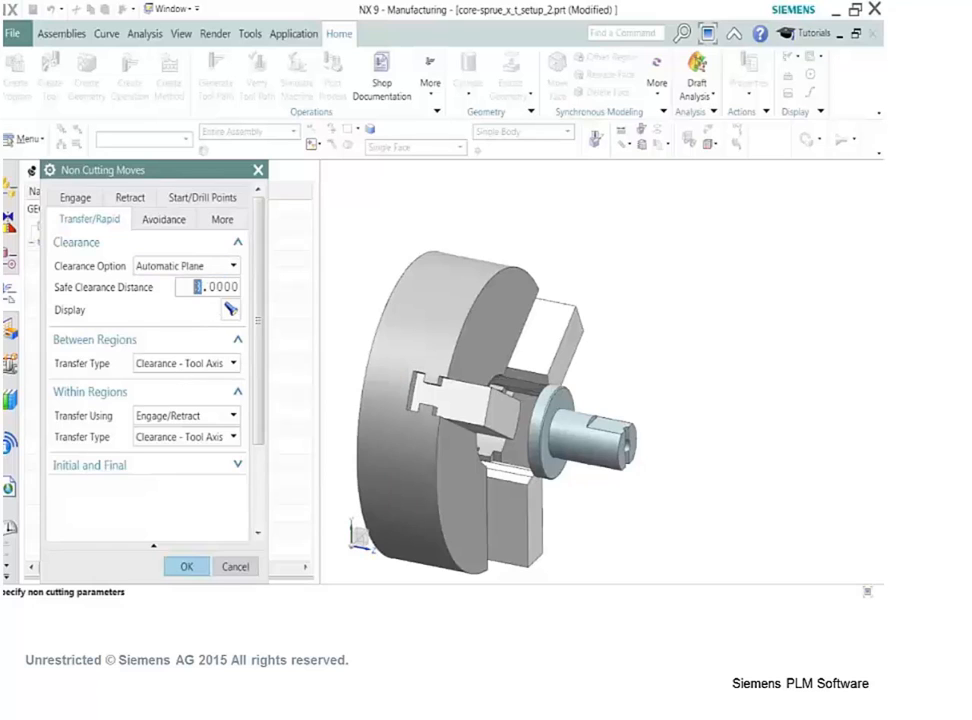
text(12)
Set the transfer clearance option to Plane, using a plane offset 15 mm above the shaft's flat face.
click(232, 266)
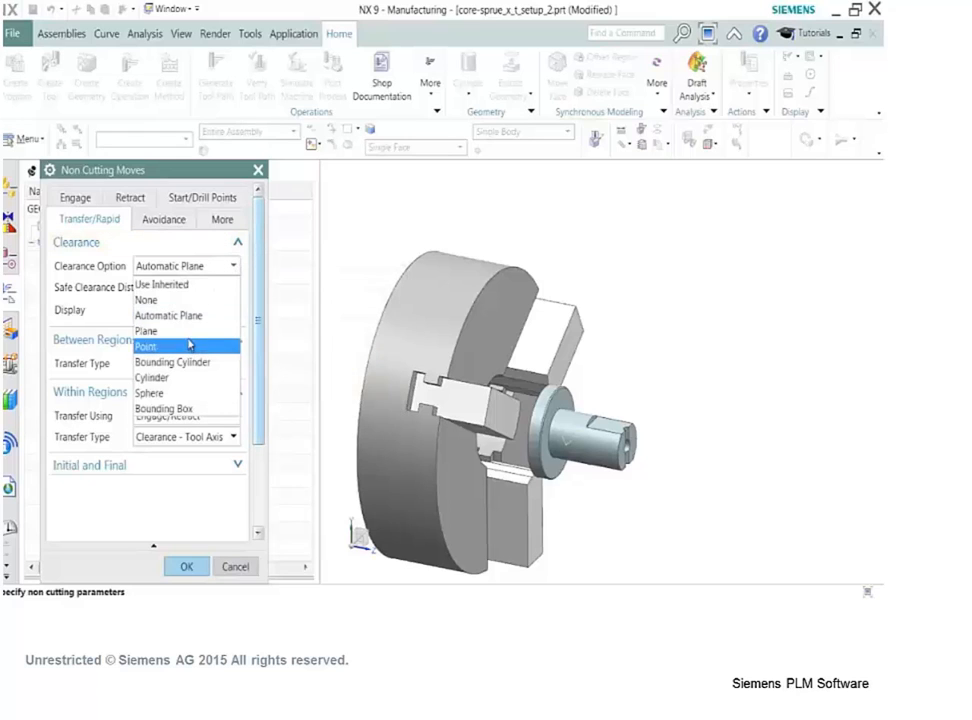
click(188, 333)
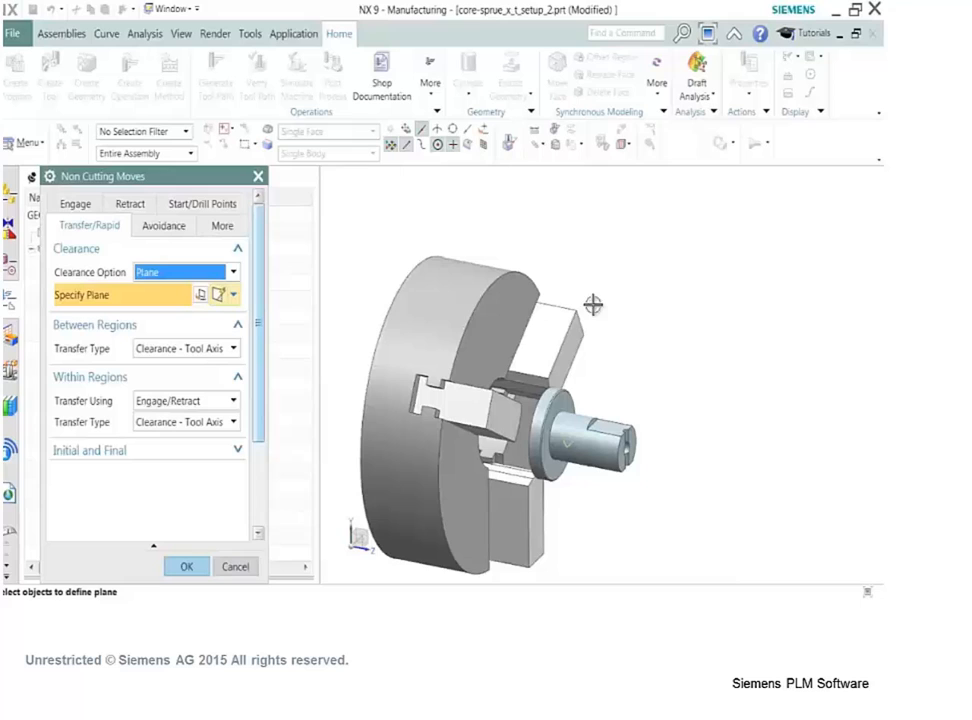
click(611, 428)
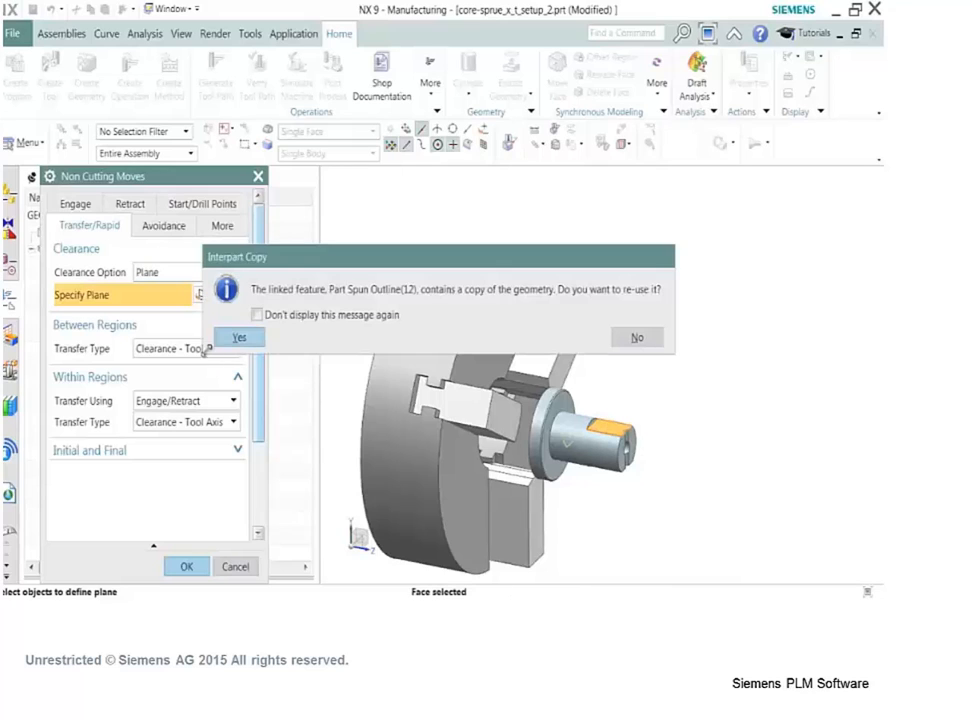
click(240, 337)
key(Return)
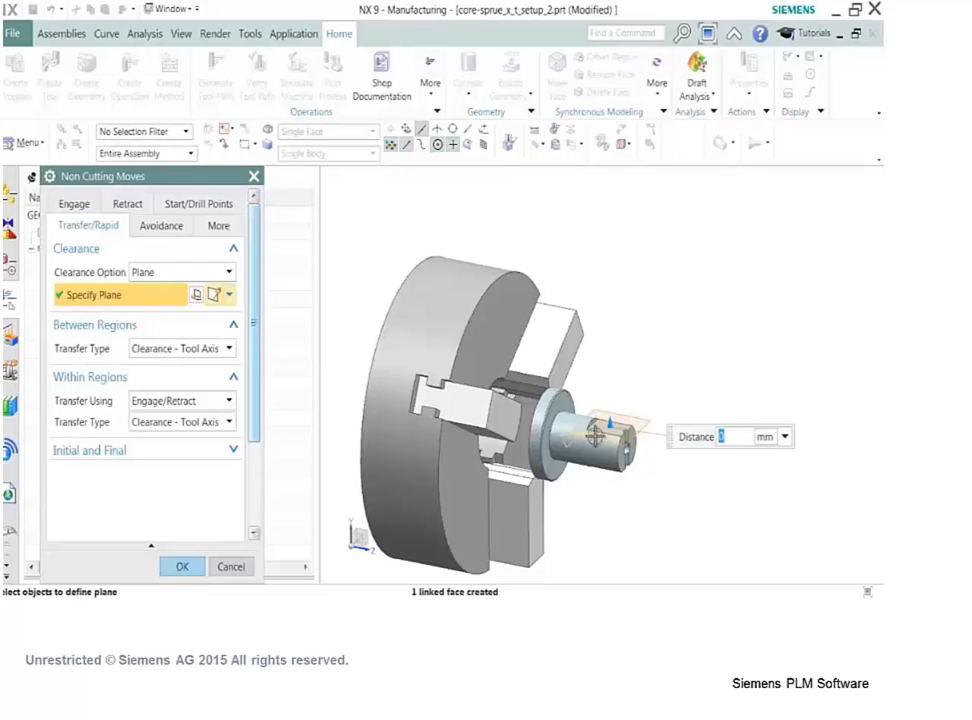
drag(610, 423, 610, 402)
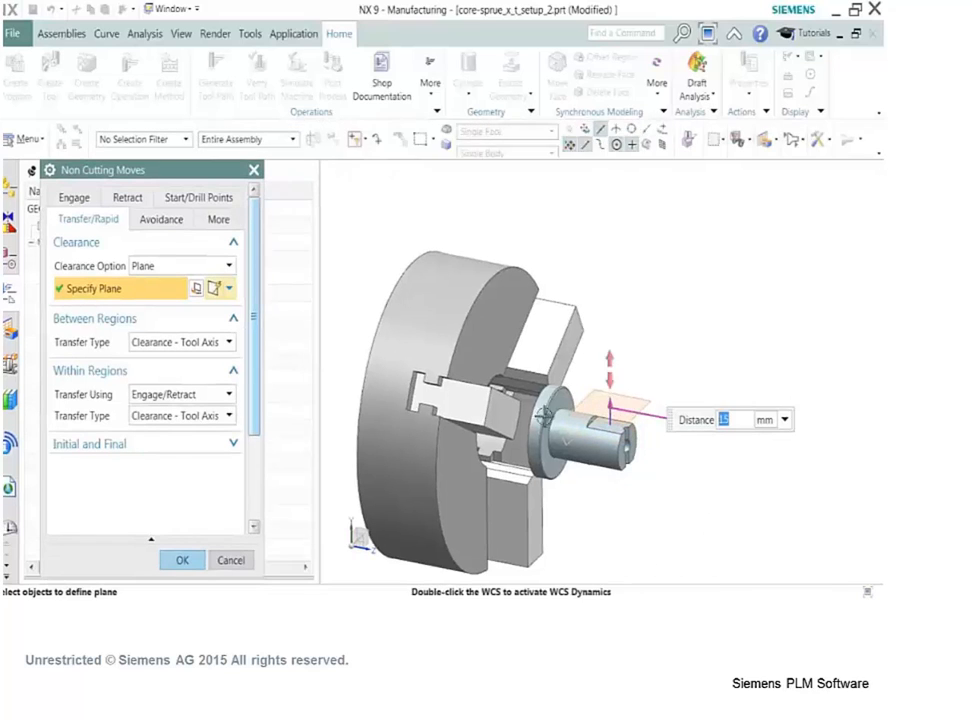
click(182, 566)
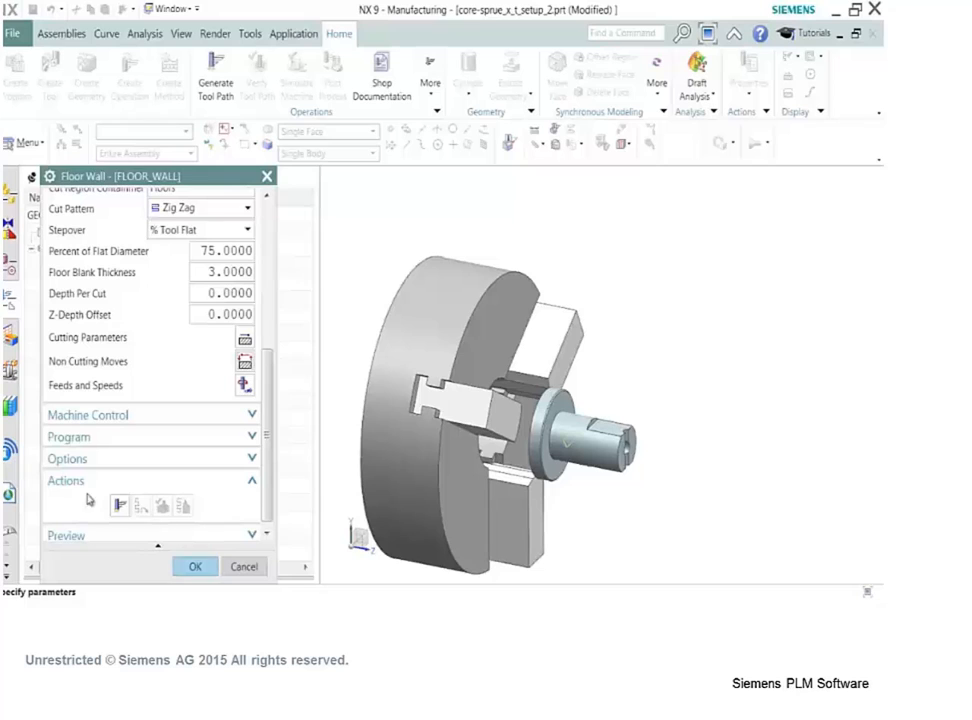
Create a milling tool named MILL-20 with a 20 mm diameter for the FLOOR_WALL operation.
click(118, 505)
click(439, 329)
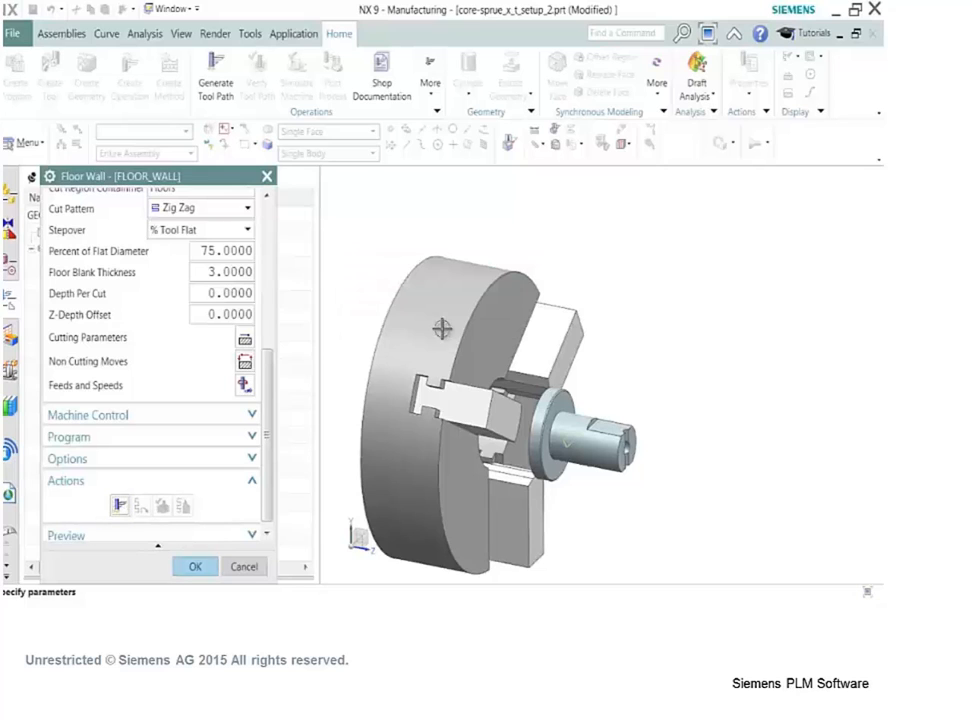
scroll(223, 428, up, 5)
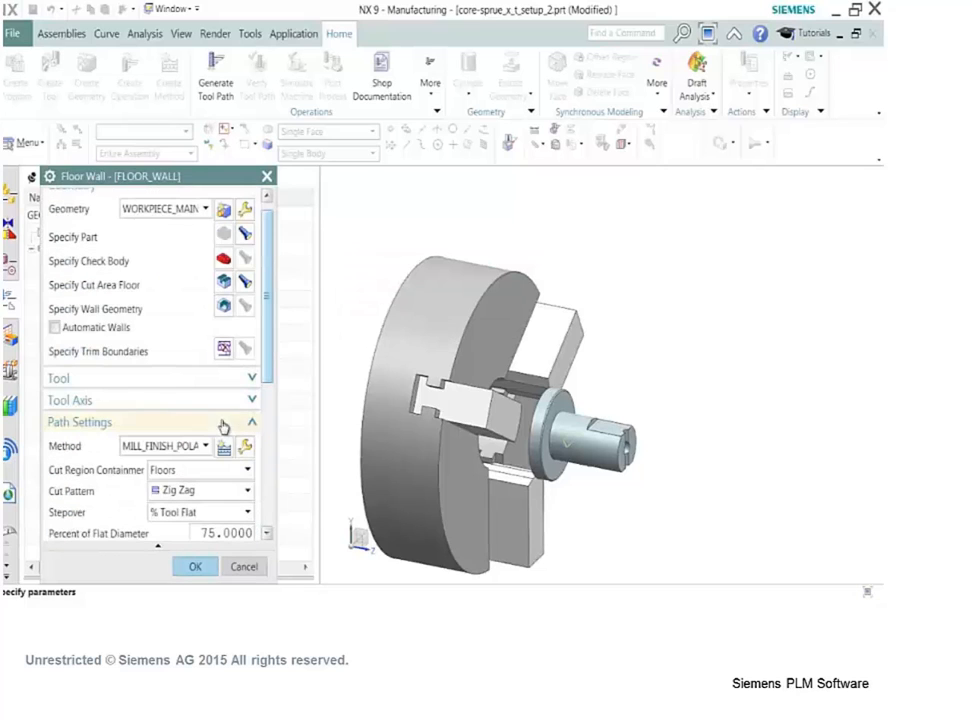
click(252, 378)
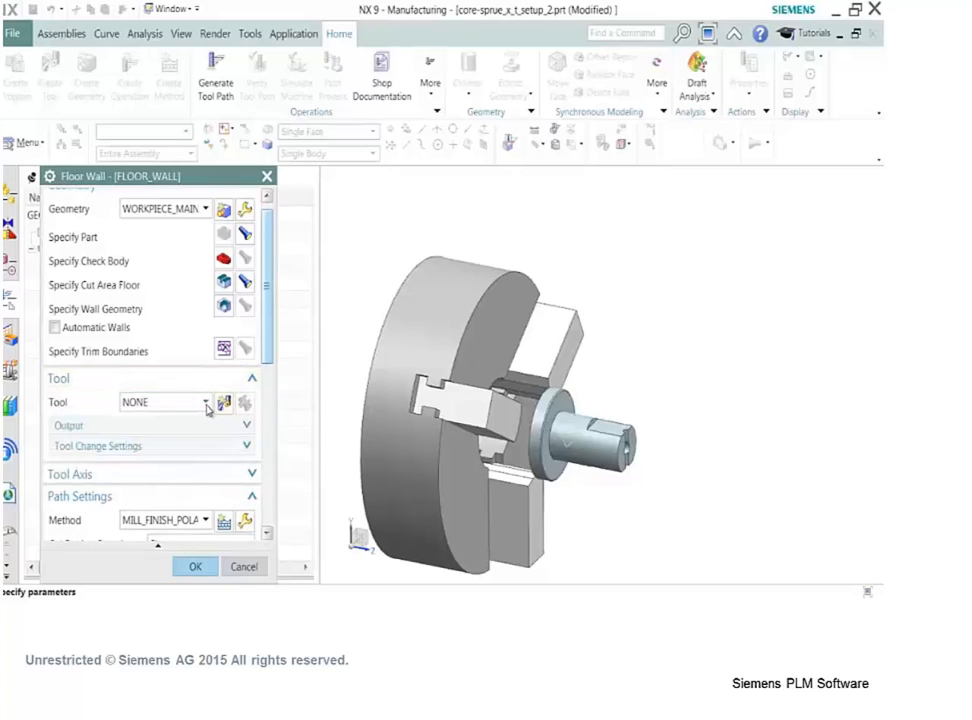
click(225, 403)
click(130, 333)
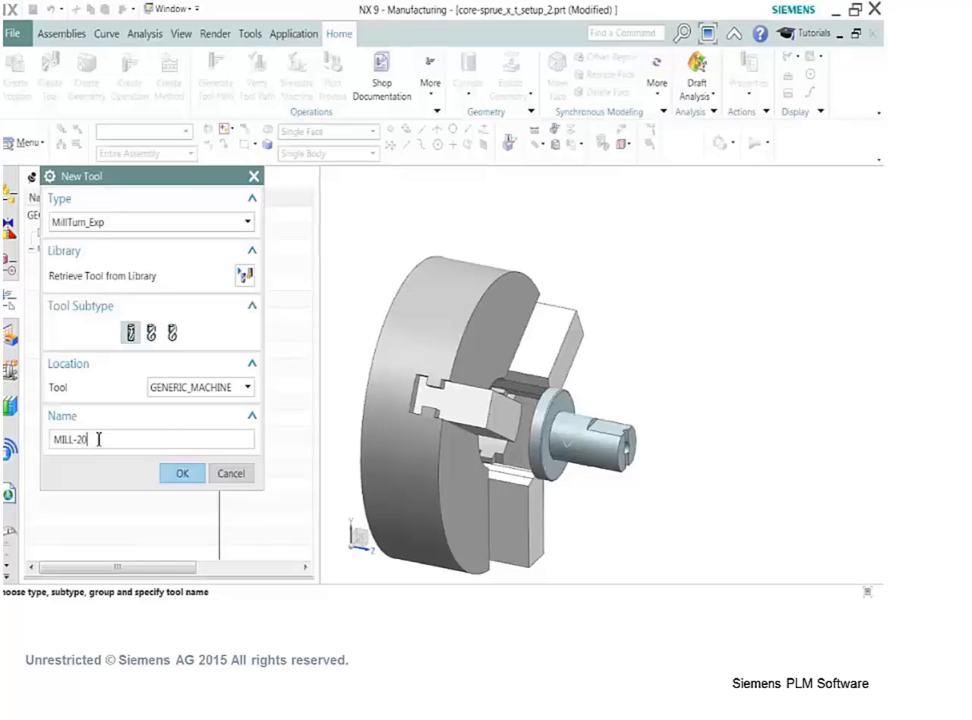
key(Return)
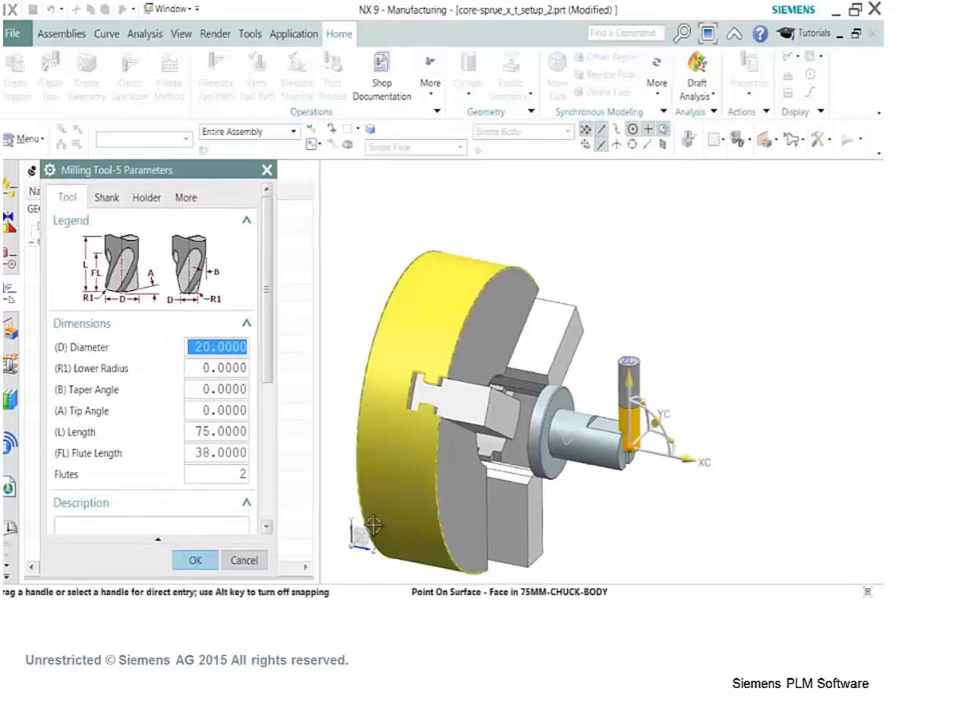
click(195, 560)
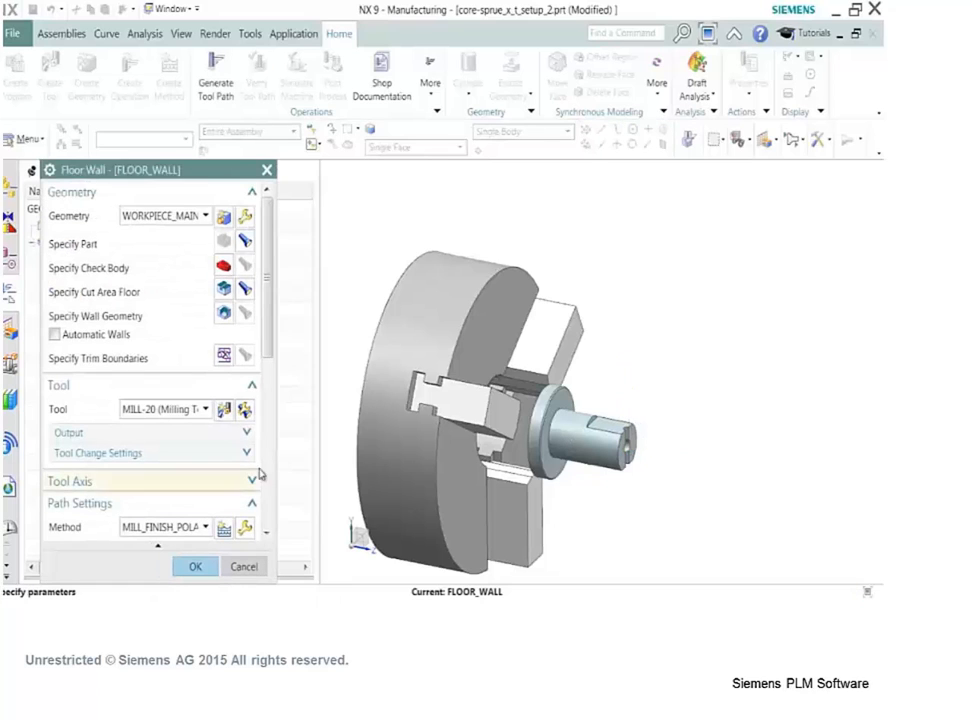
Generate the FLOOR_WALL tool path, turn the part to expose the opposite flat, and accept the operation.
scroll(100, 516, down, 10)
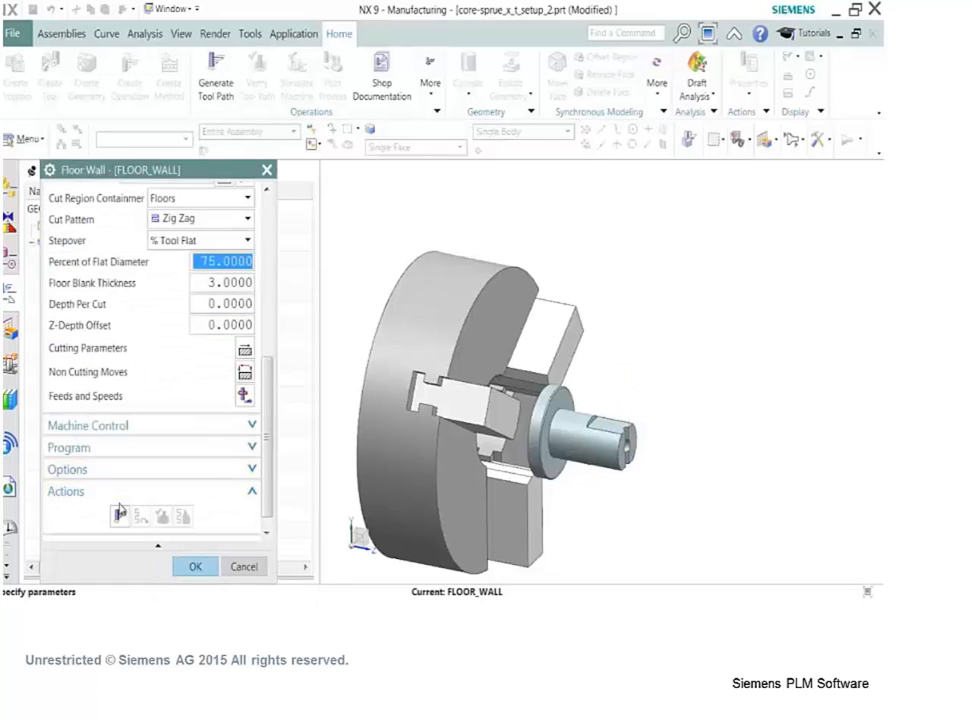
click(121, 517)
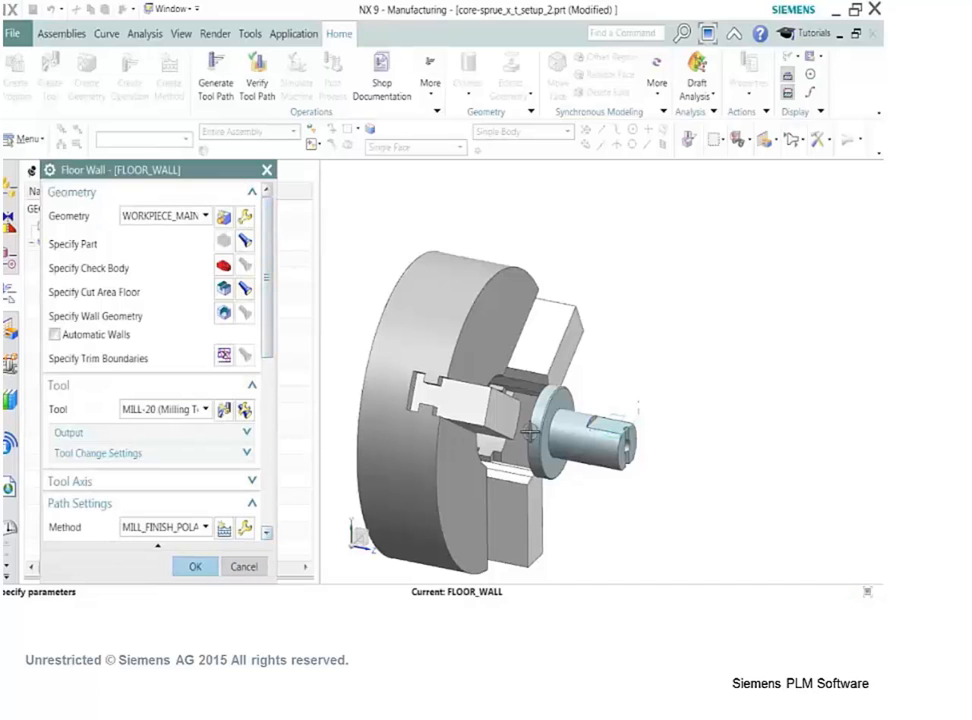
middle_drag(405, 328, 546, 299)
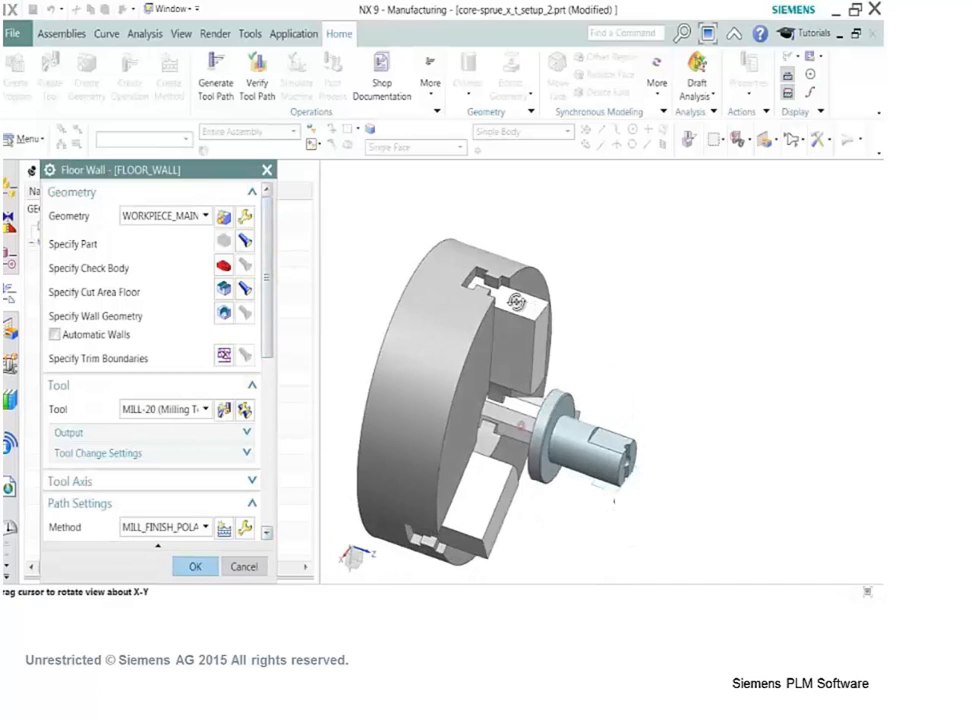
click(197, 567)
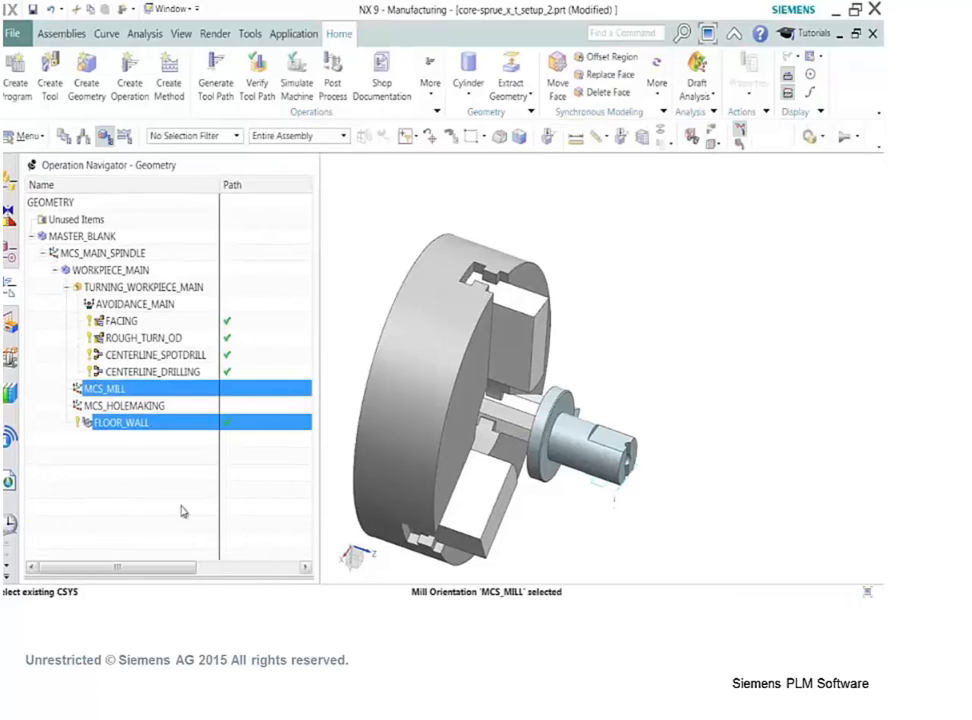
Create a second floor-wall operation in program 1234 with tool MILL-20, geometry WORKPIECE_MAIN and method MILL_FINISH_POLAR.
click(128, 86)
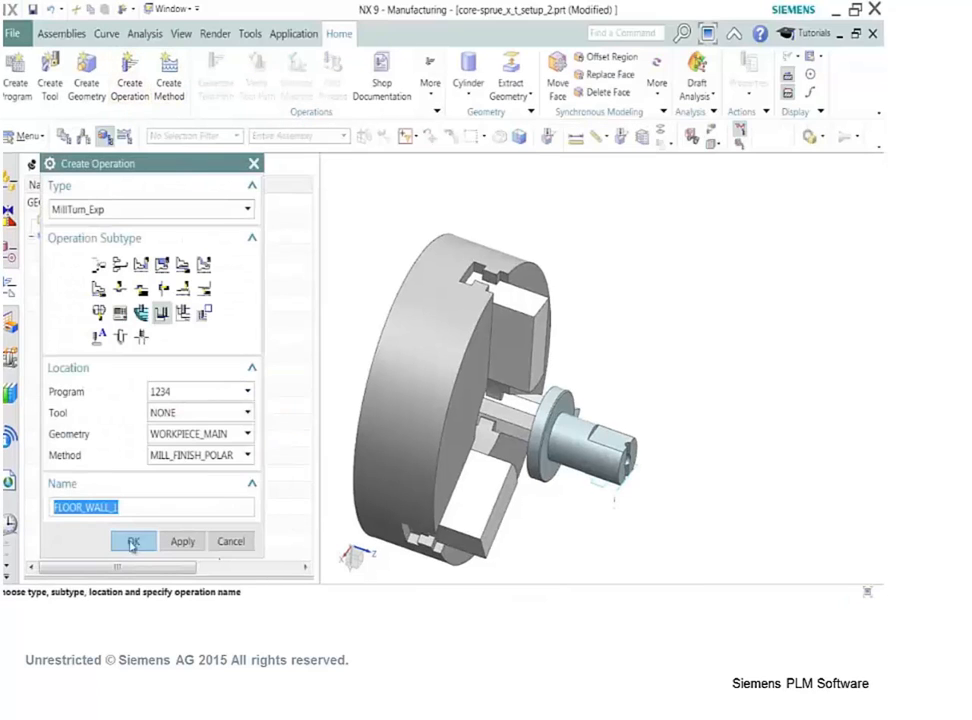
click(228, 412)
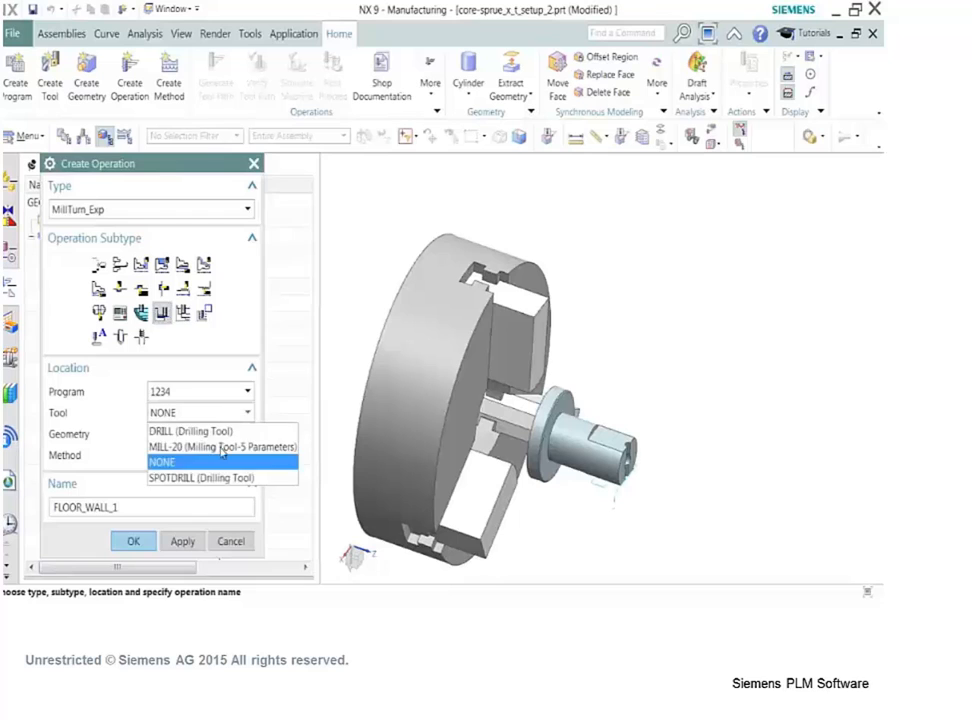
click(200, 443)
click(133, 541)
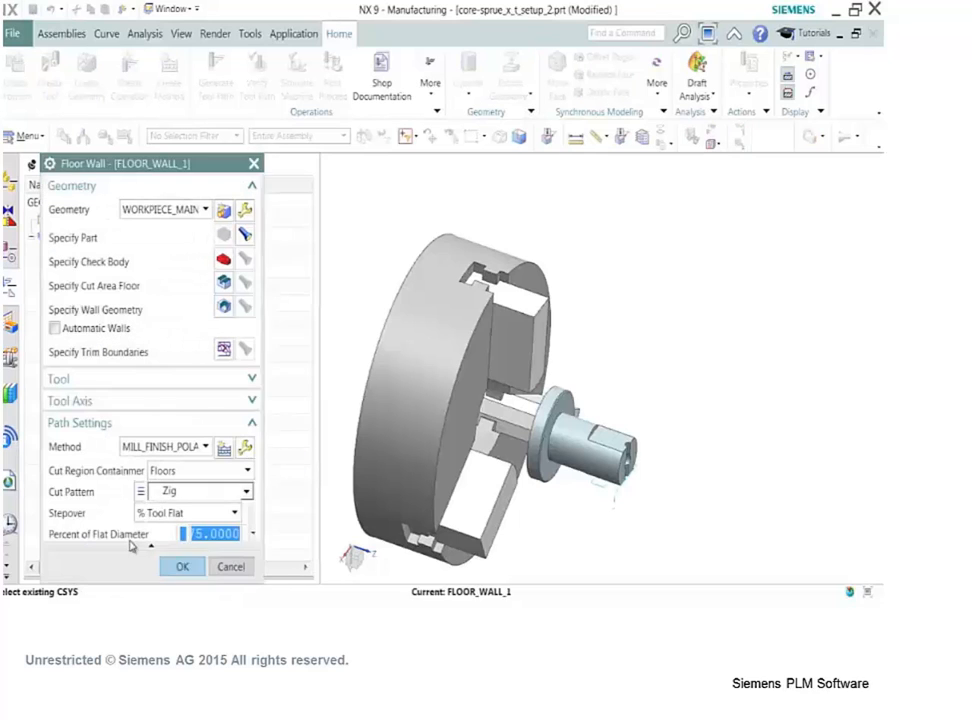
Specify the shaft's opposite flat face as FLOOR_WALL_1's cut area floor and set its cut pattern to Zig Zag.
click(224, 285)
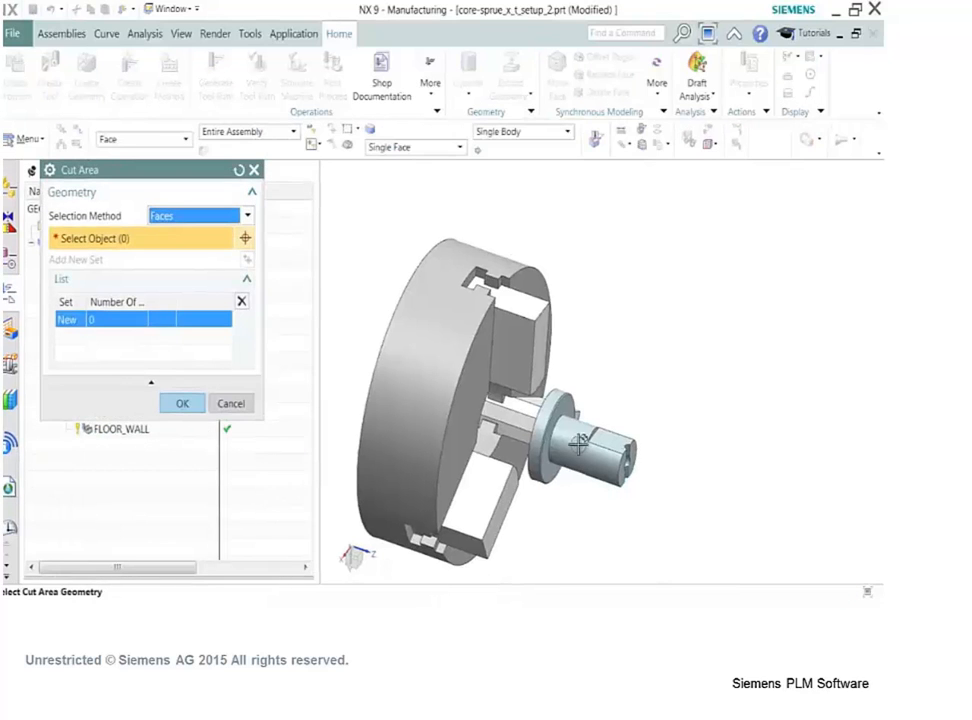
click(607, 440)
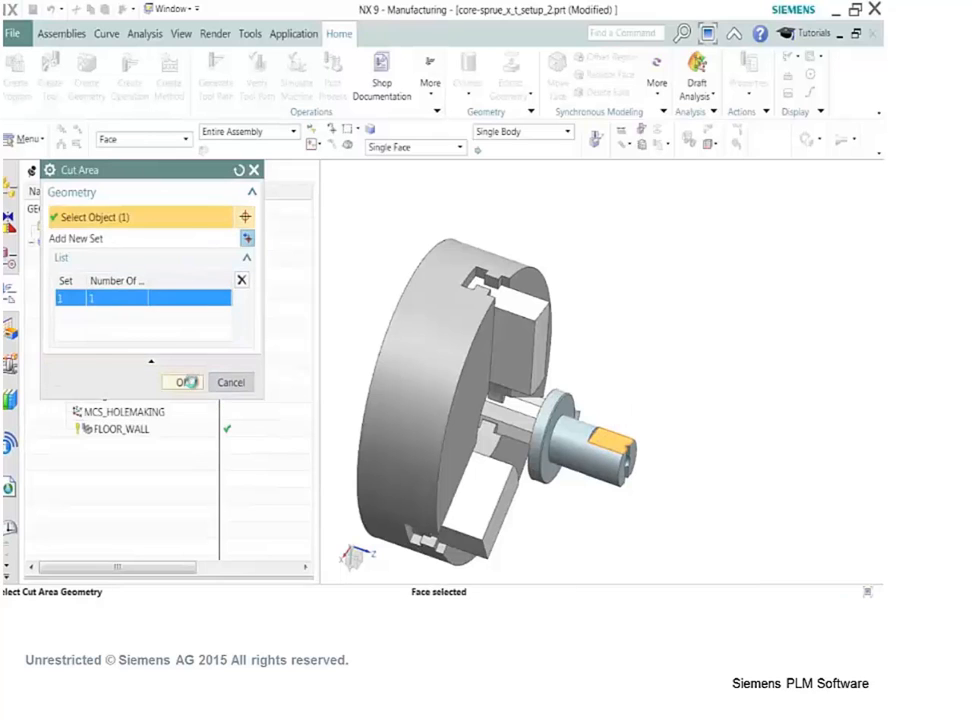
click(184, 382)
scroll(184, 503, down, 4)
scroll(217, 347, up, 3)
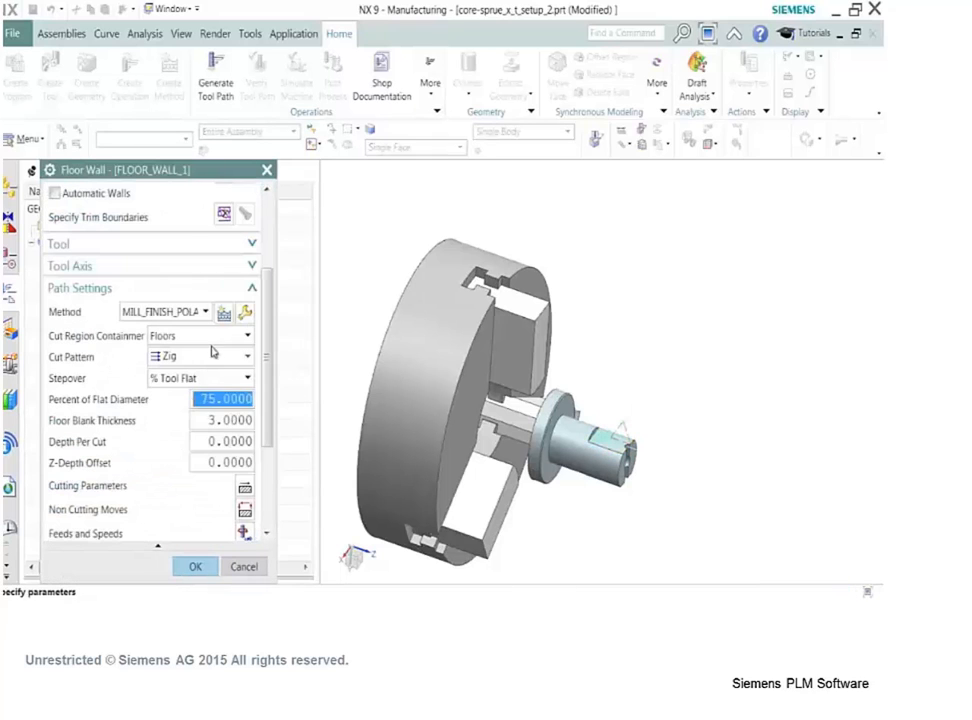
click(218, 356)
click(180, 452)
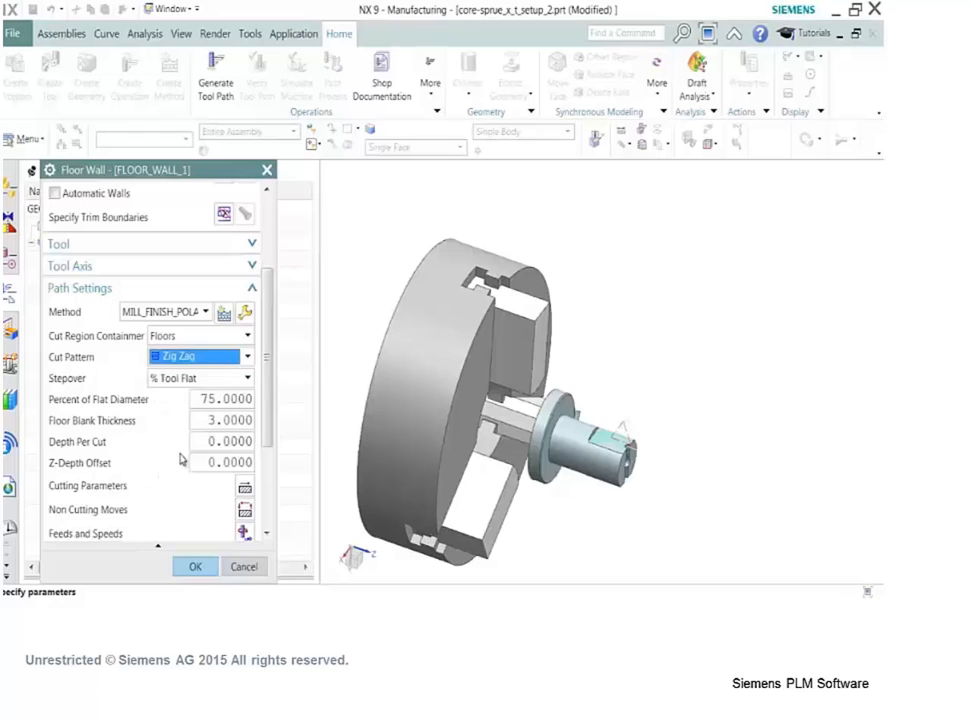
click(192, 567)
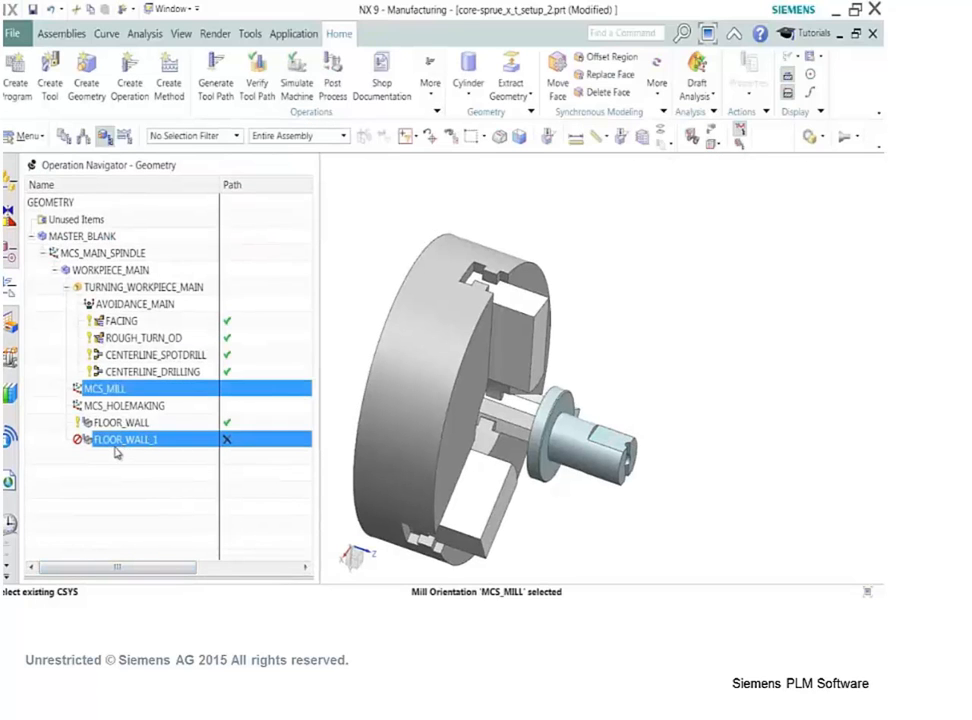
Move FLOOR_WALL and FLOOR_WALL_1 under MCS_MILL and generate the FLOOR_WALL_1 tool path.
click(116, 421)
mouse_move(112, 421)
mouse_down()
mouse_move(145, 408)
mouse_move(113, 396)
mouse_up()
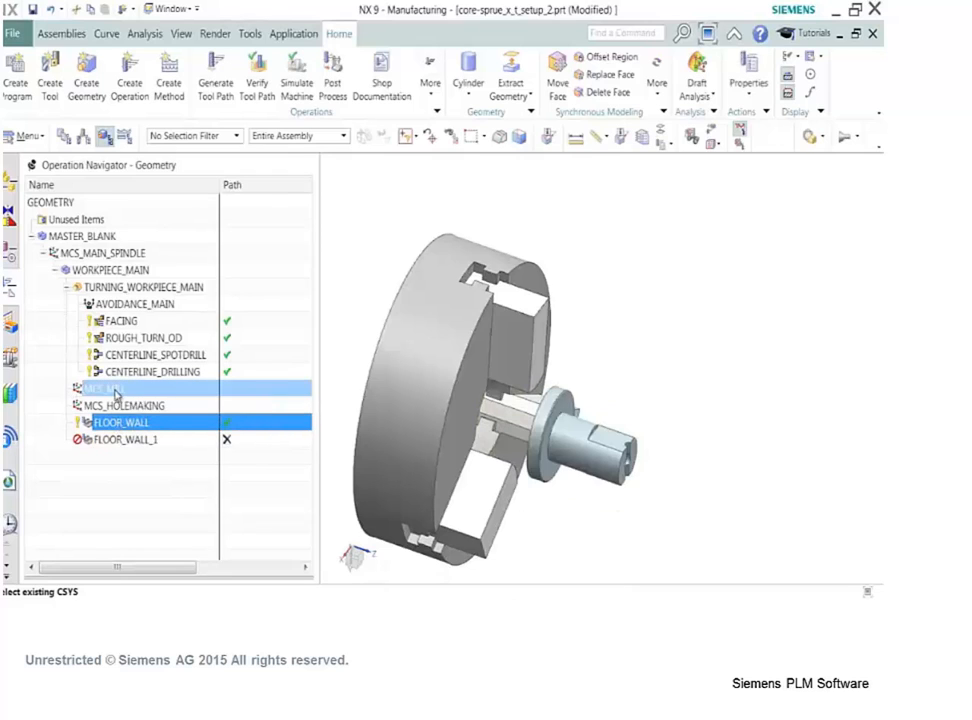
double_click(110, 440)
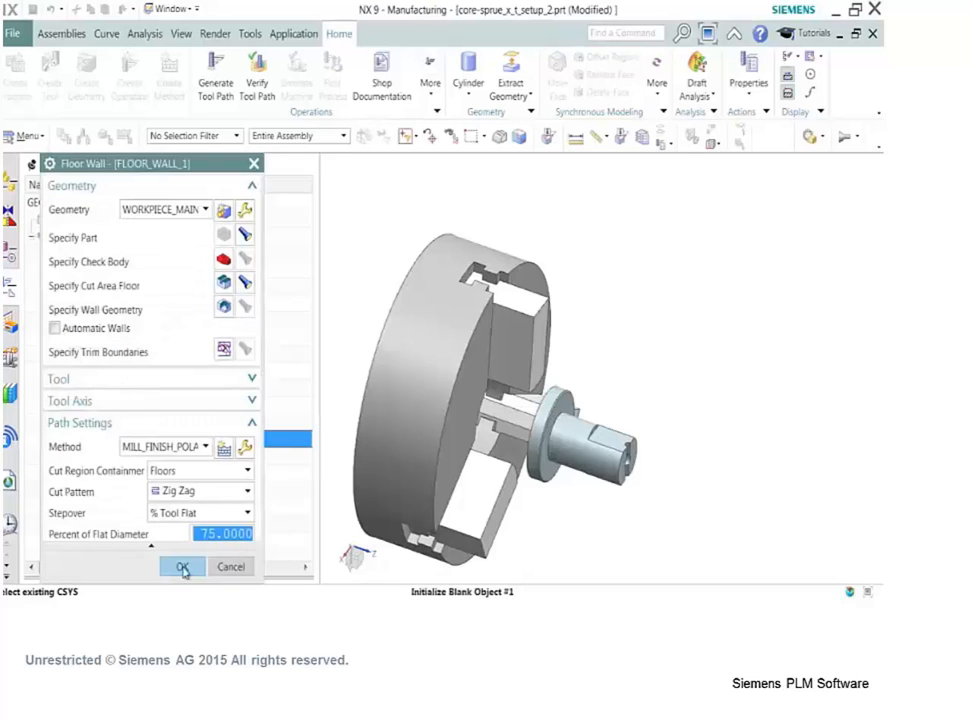
click(195, 566)
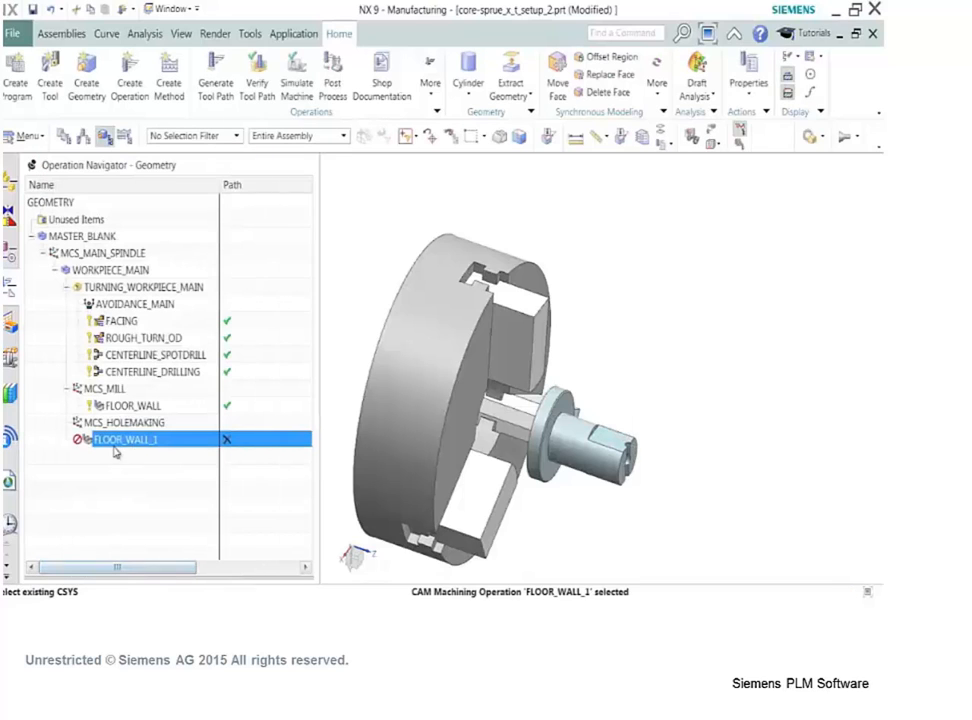
drag(120, 440, 125, 393)
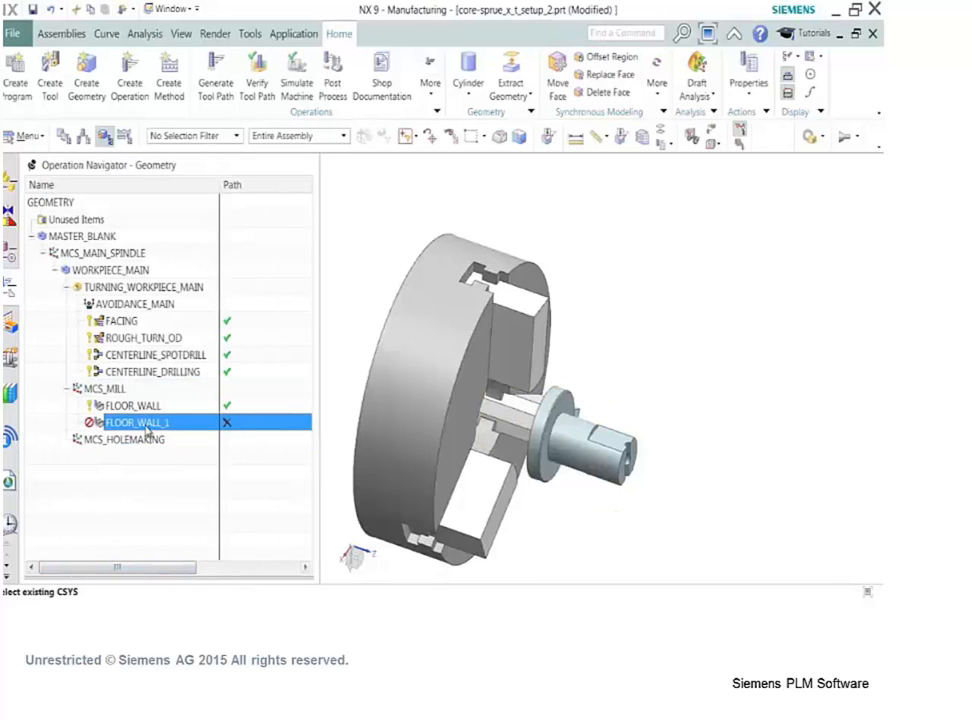
click(215, 100)
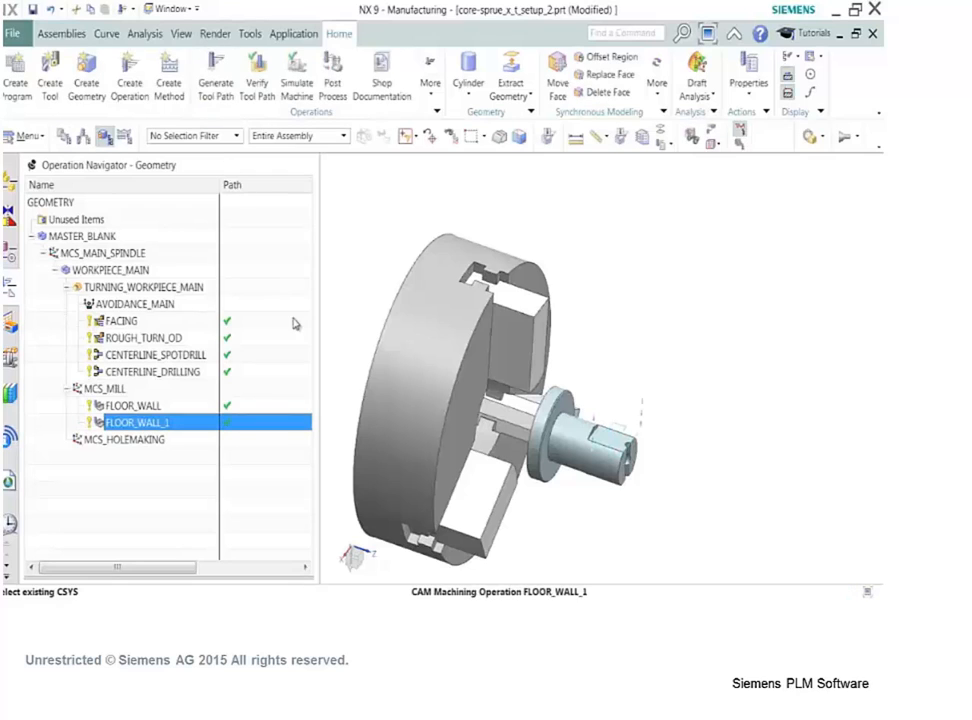
Verify all MCS_MILL tool paths by playing the 3D Dynamic material removal, inspect the machined shaft flats, and close the visualization.
click(94, 392)
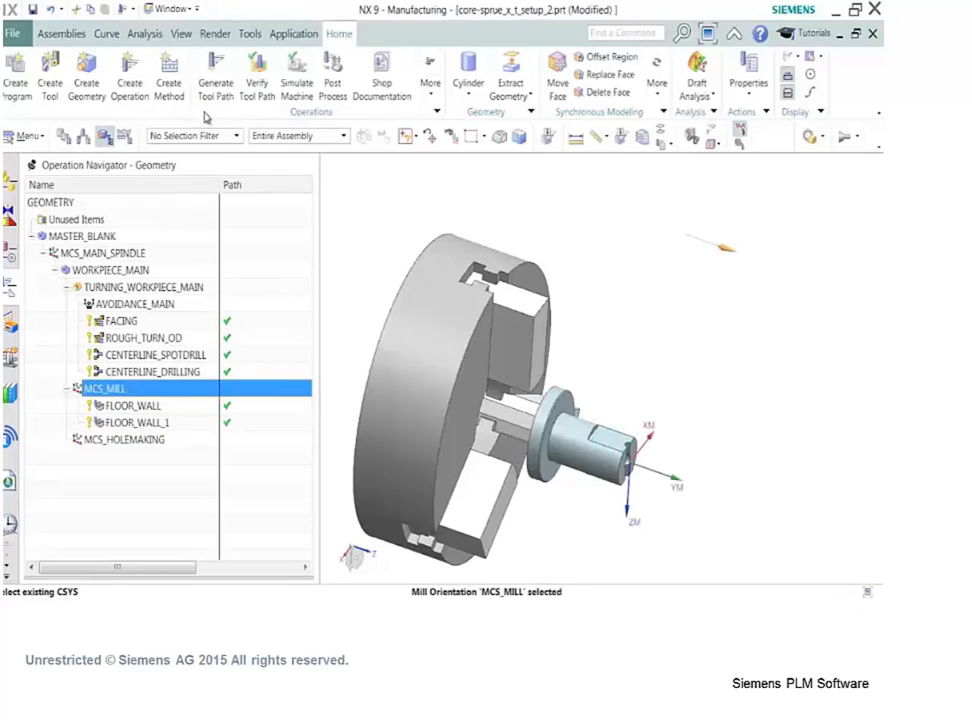
click(256, 66)
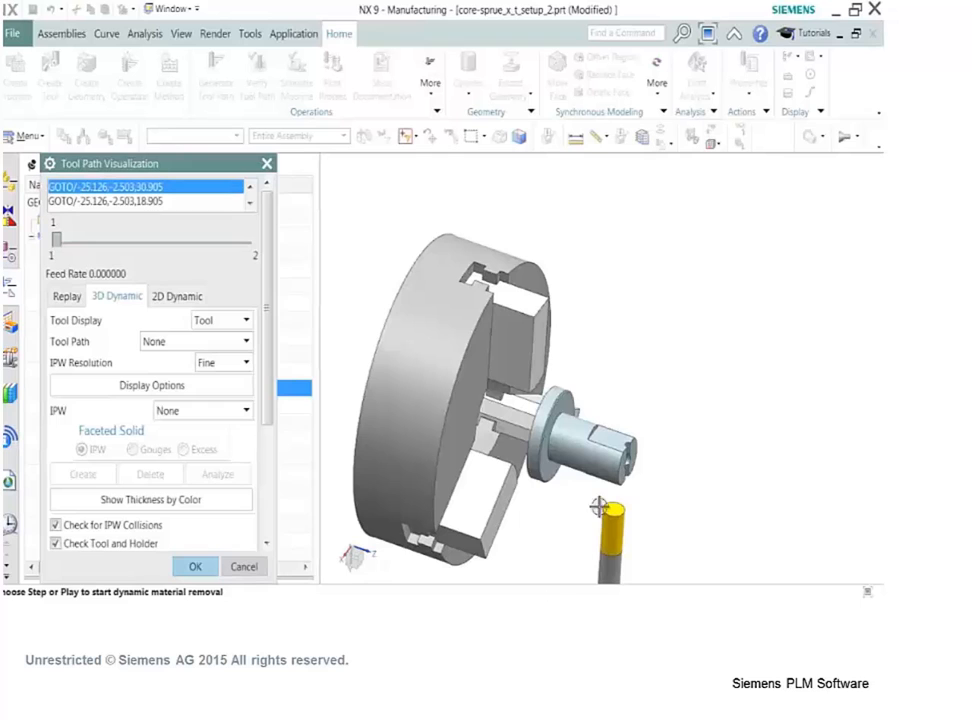
middle_drag(378, 355, 432, 585)
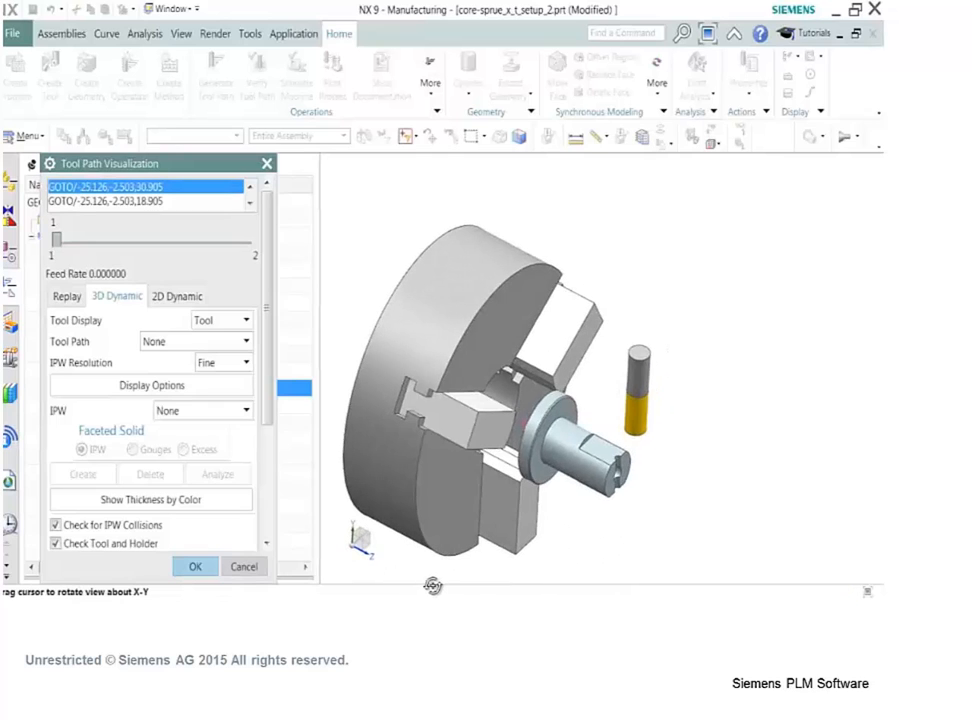
scroll(190, 440, down, 5)
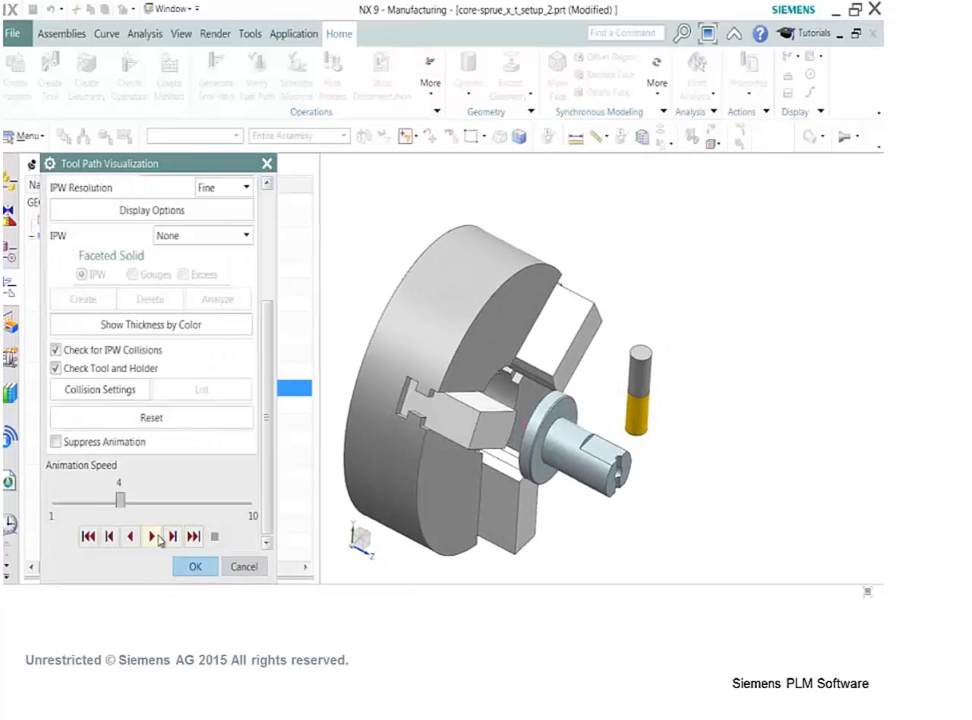
click(152, 537)
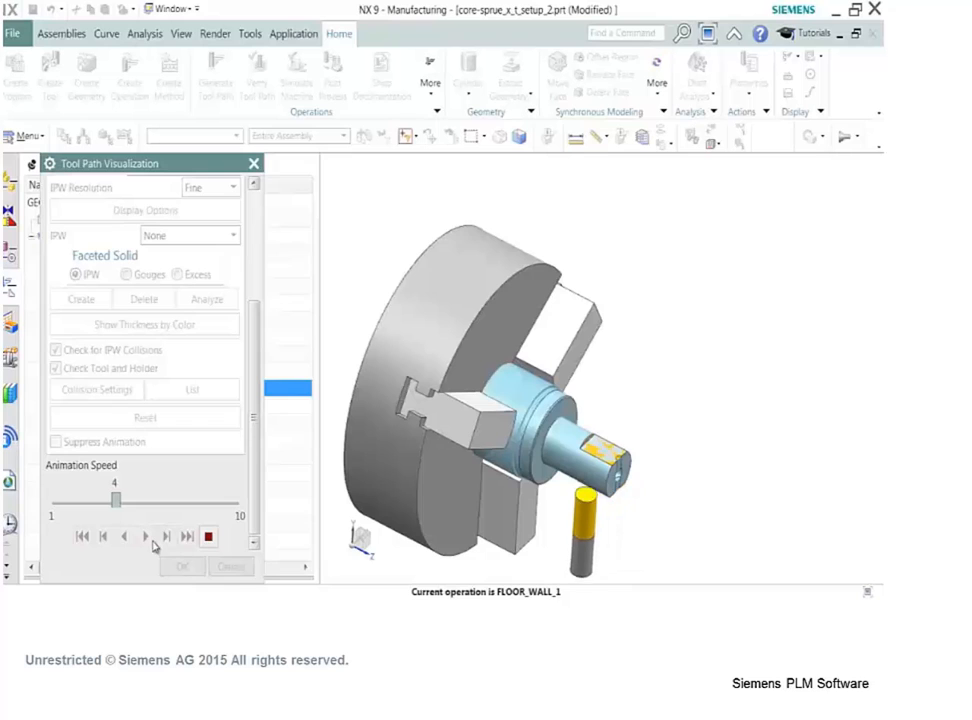
scroll(593, 430, up, 4)
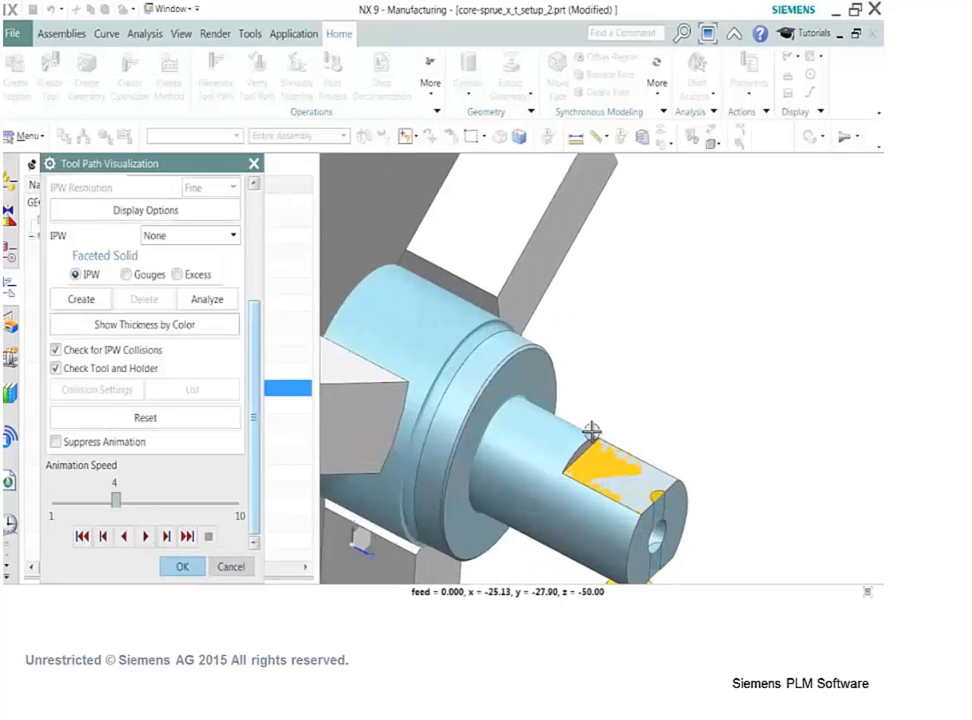
scroll(594, 463, down, 6)
middle_drag(631, 443, 582, 417)
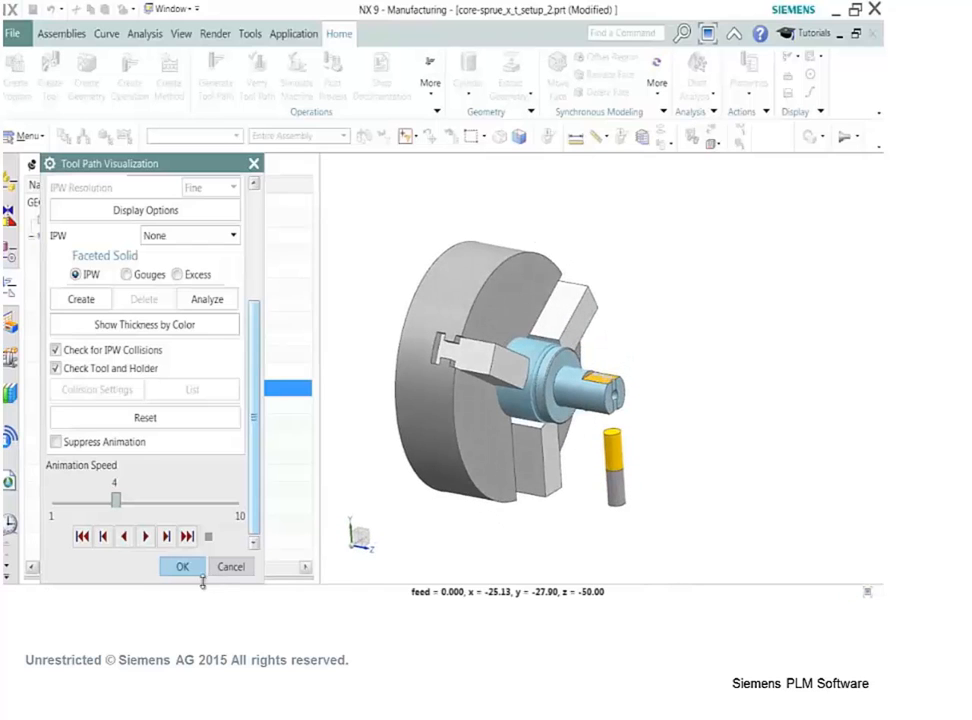
click(182, 566)
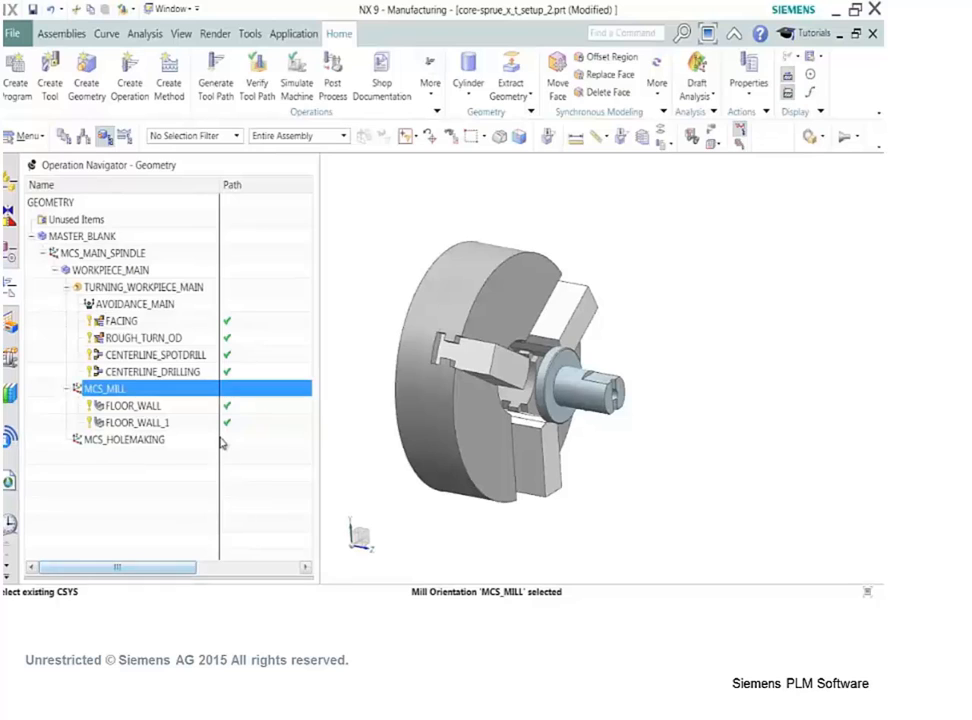